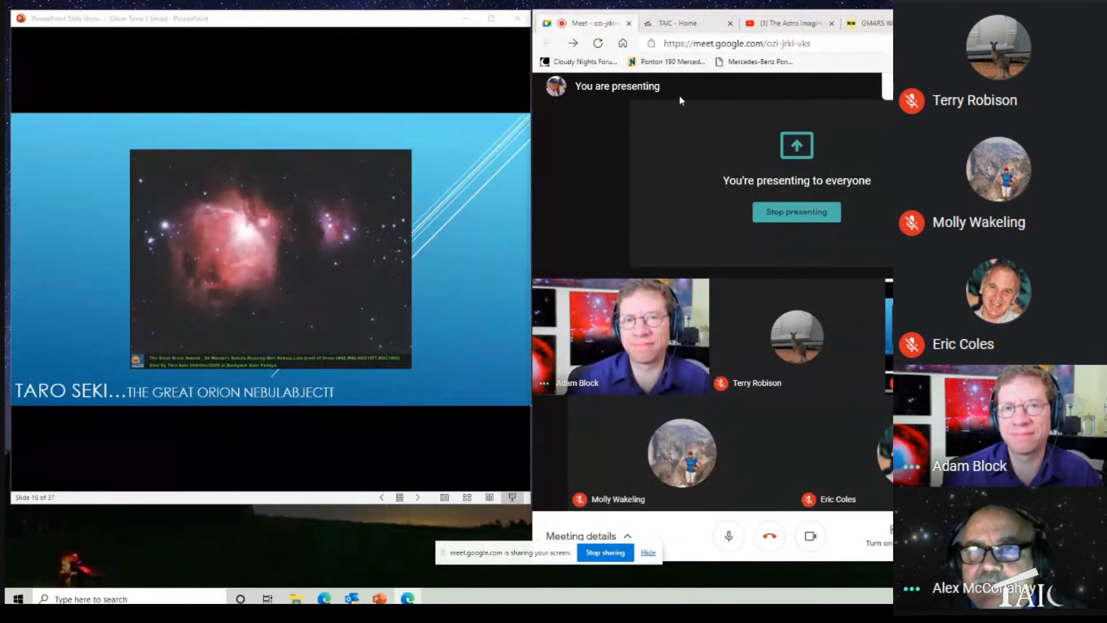
# Step: Open the Orion Time submission page on the TAIC website, widening the browser window to reach the link and narrowing it again
pyautogui.click(695, 27)
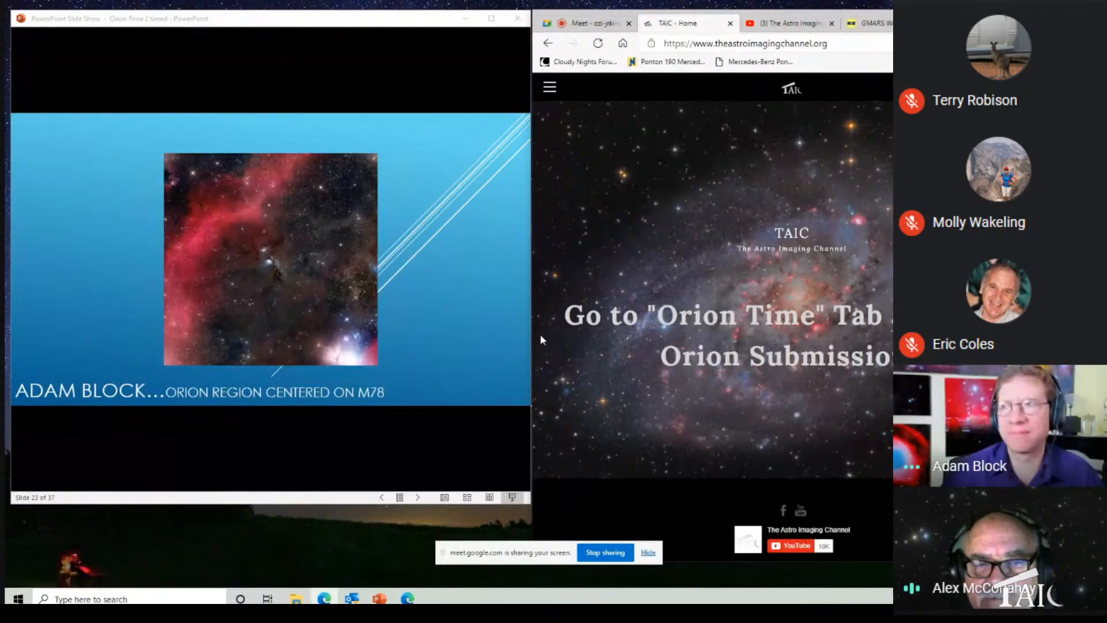
pyautogui.moveTo(532, 339); pyautogui.dragTo(337, 338)
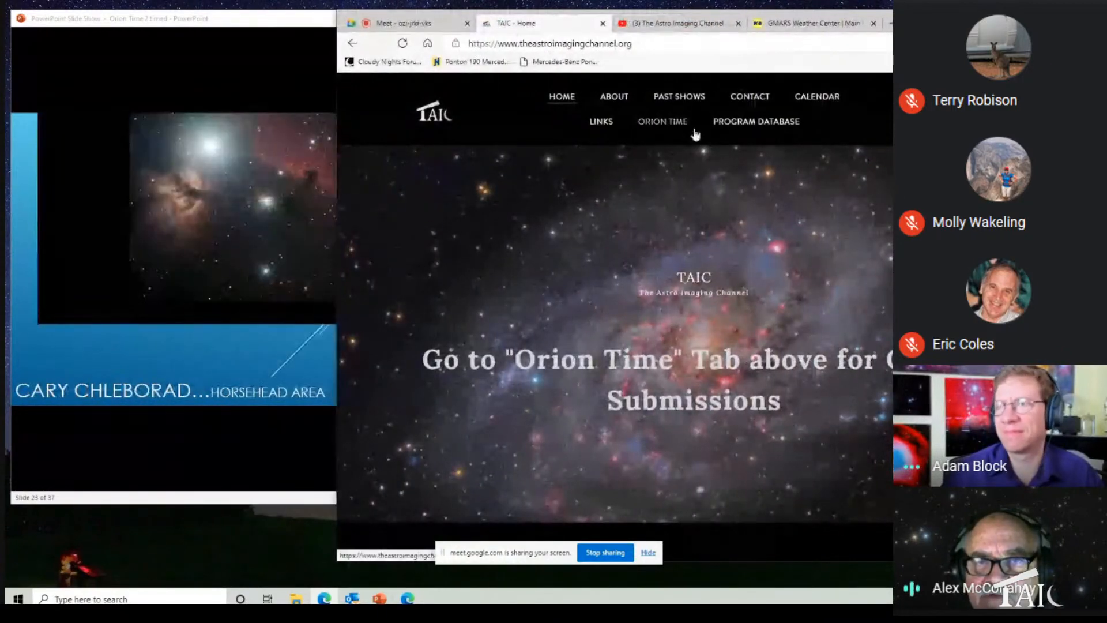
pyautogui.click(664, 123)
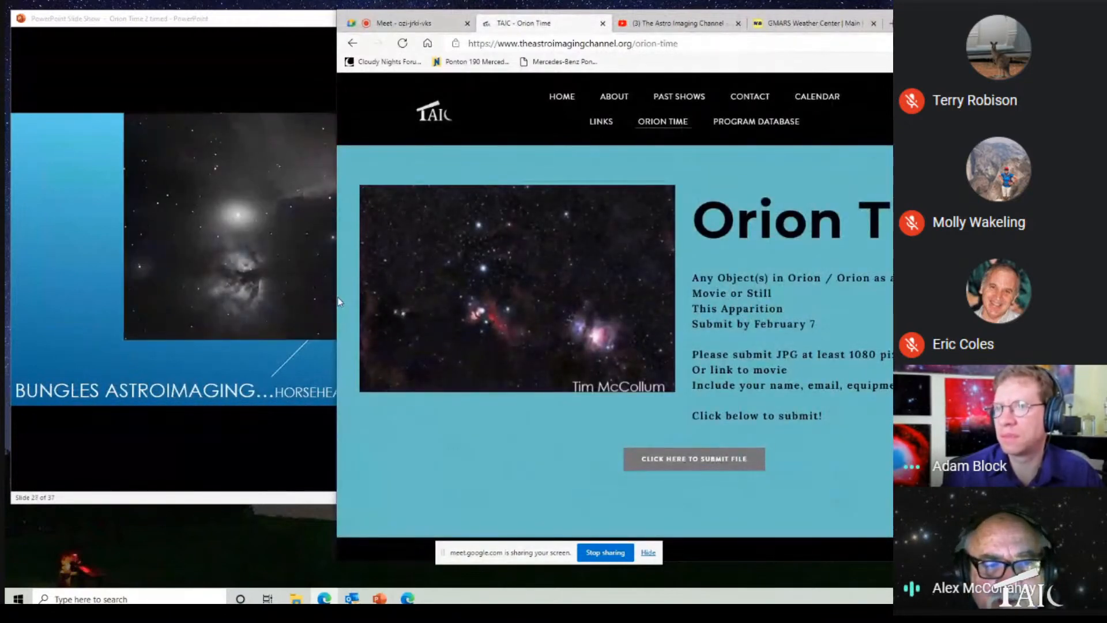
pyautogui.moveTo(338, 296); pyautogui.dragTo(498, 330)
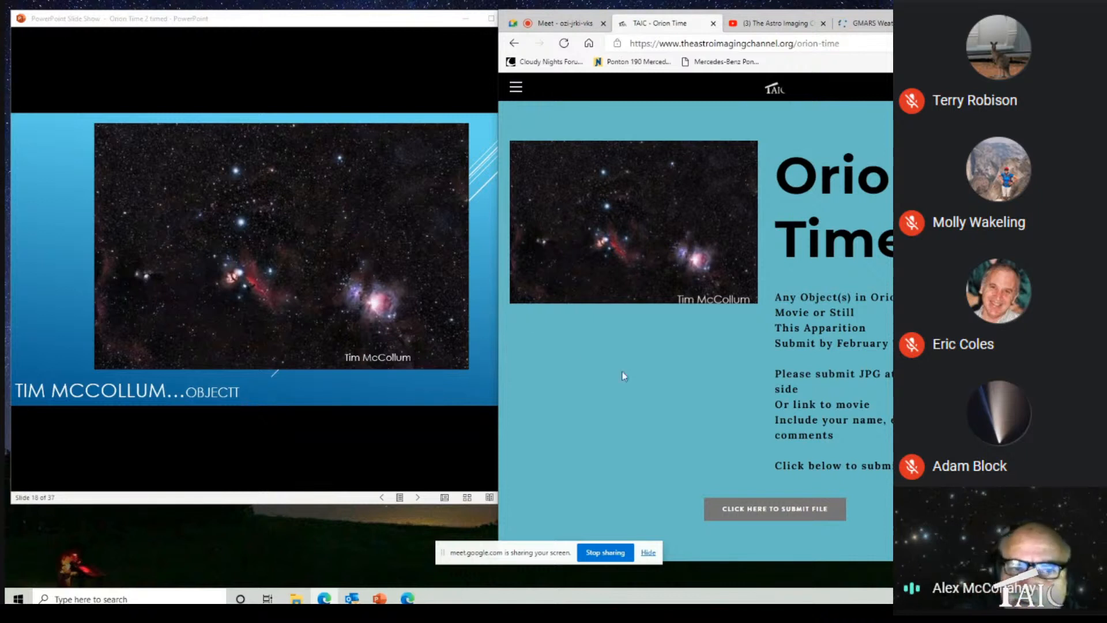
# Step: Review the upcoming shows on the TAIC calendar page and open the site's contact page
pyautogui.click(515, 87)
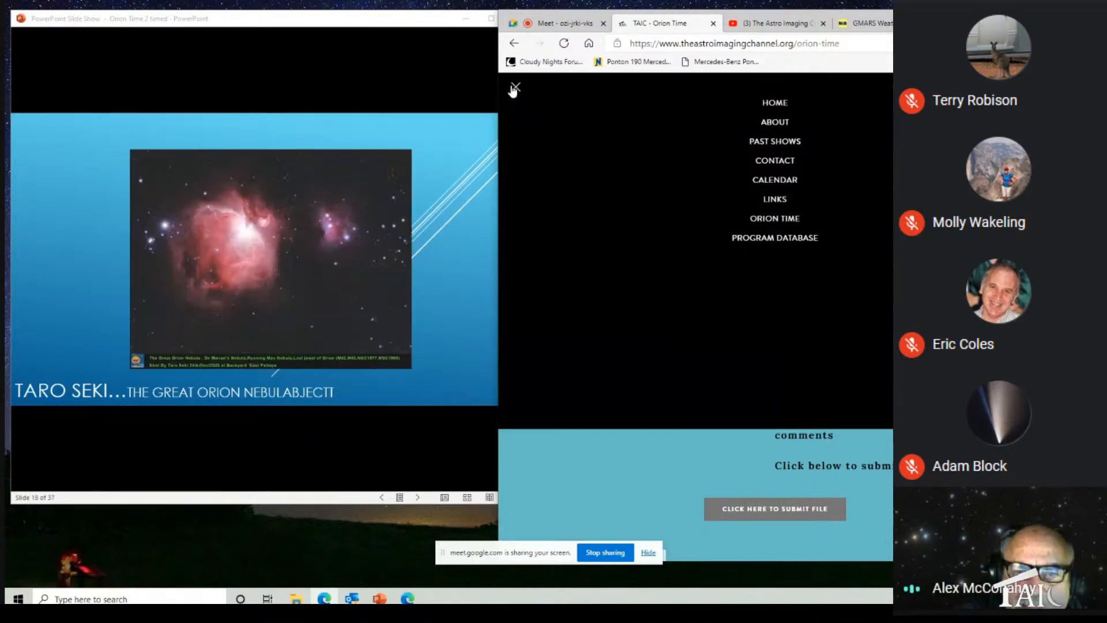
pyautogui.click(783, 190)
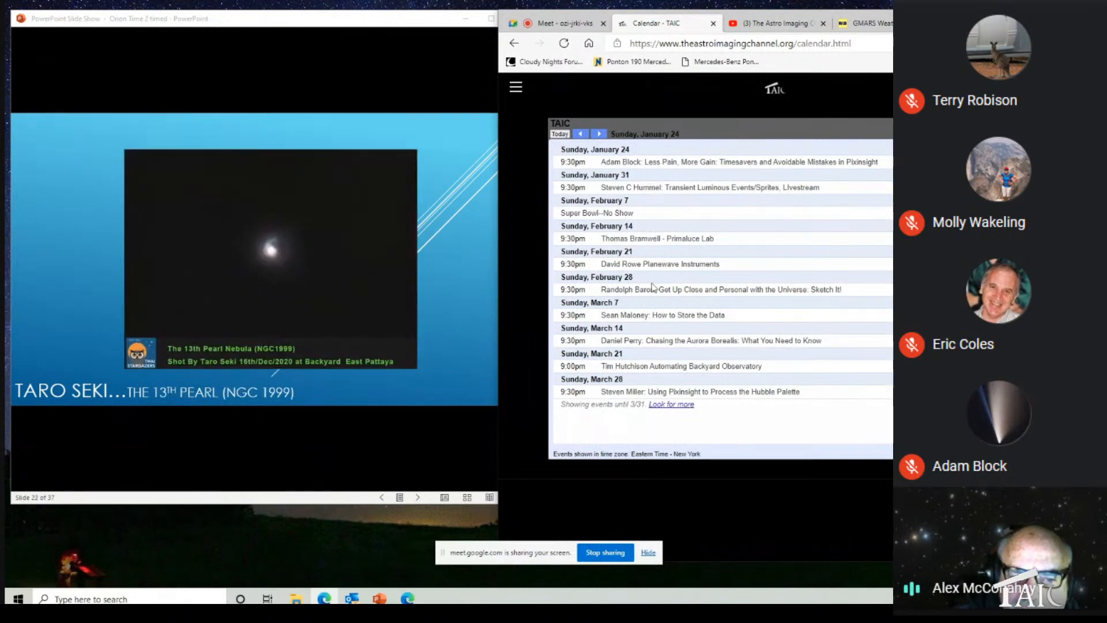
pyautogui.scroll(-5, 723, 294)
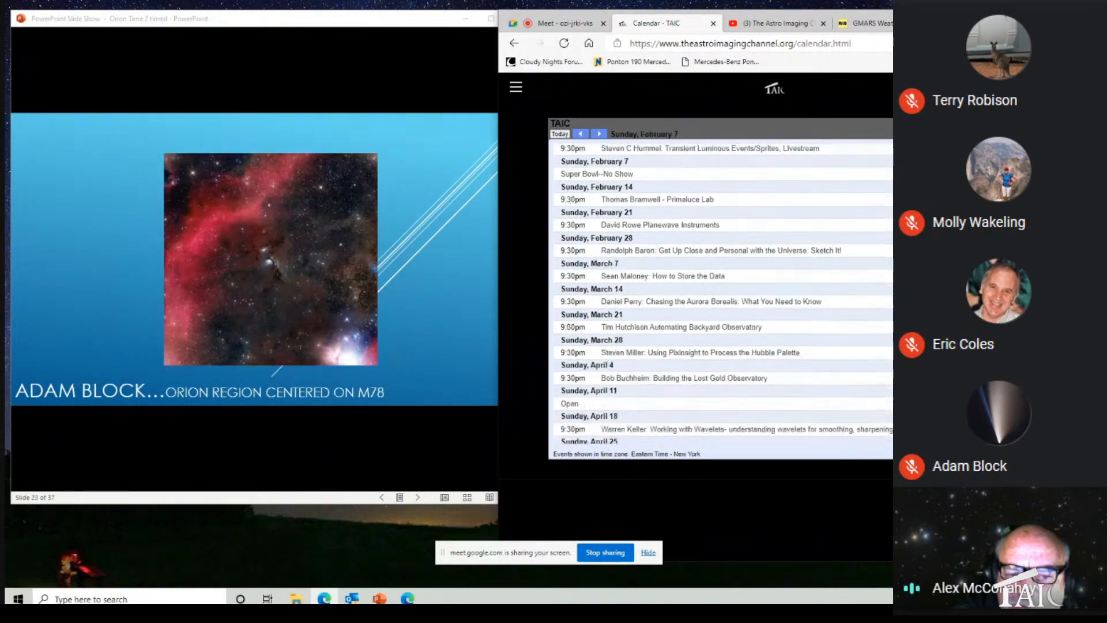
pyautogui.scroll(5, 720, 288)
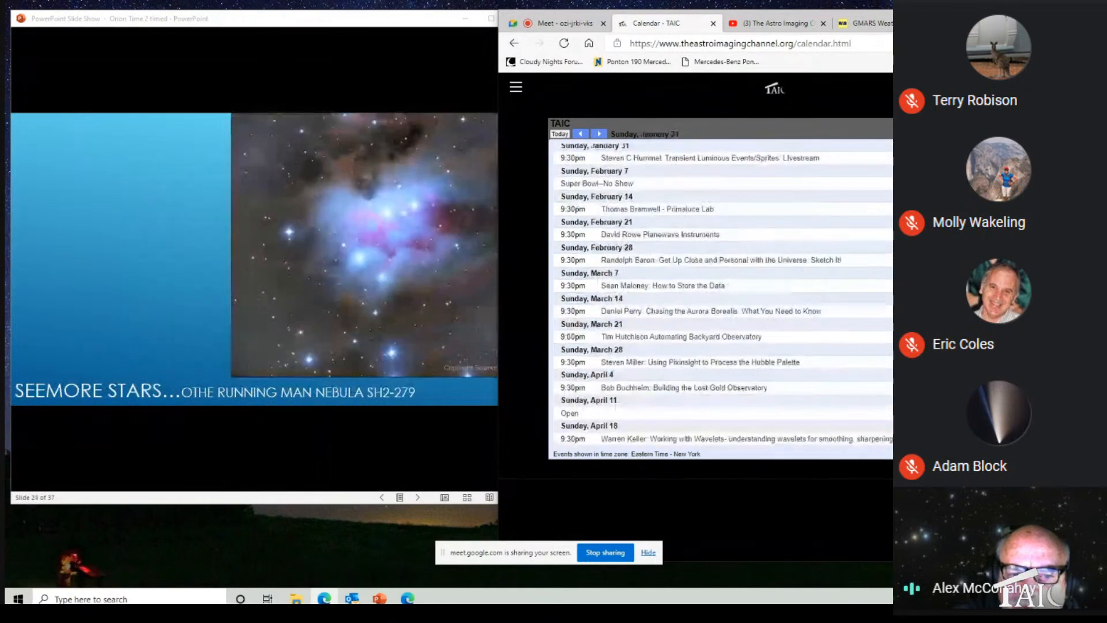
pyautogui.scroll(1, 721, 294)
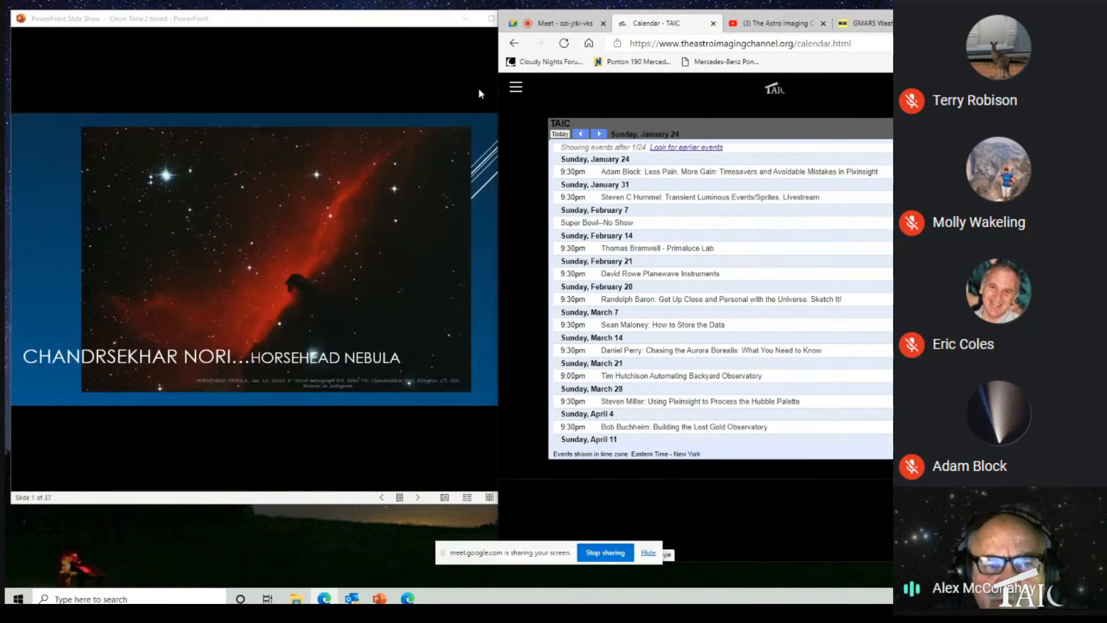
pyautogui.click(516, 95)
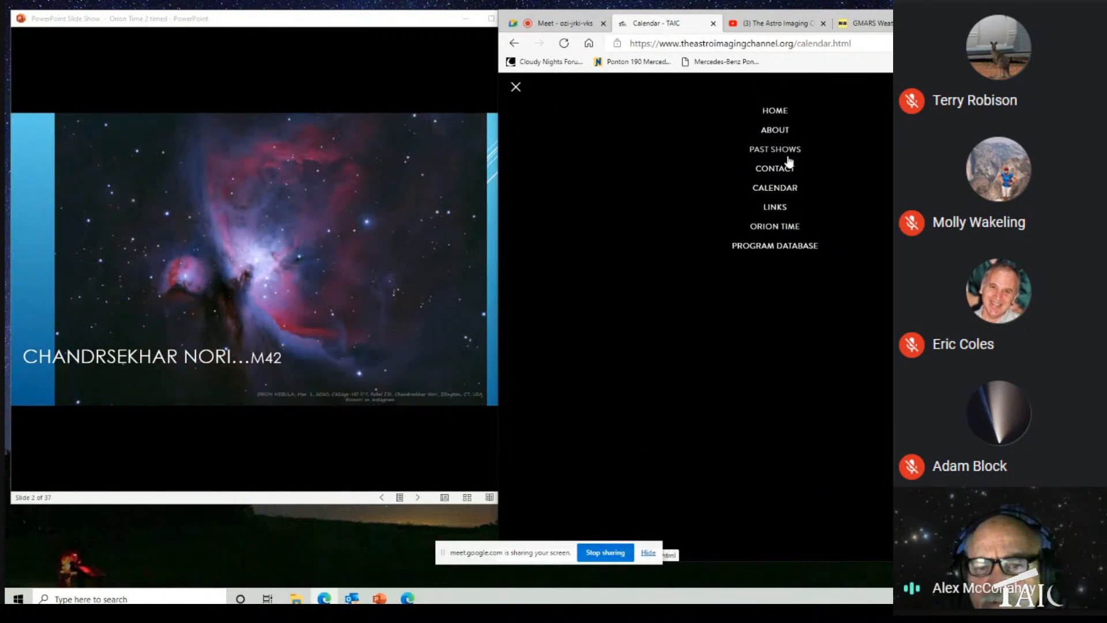
pyautogui.click(787, 173)
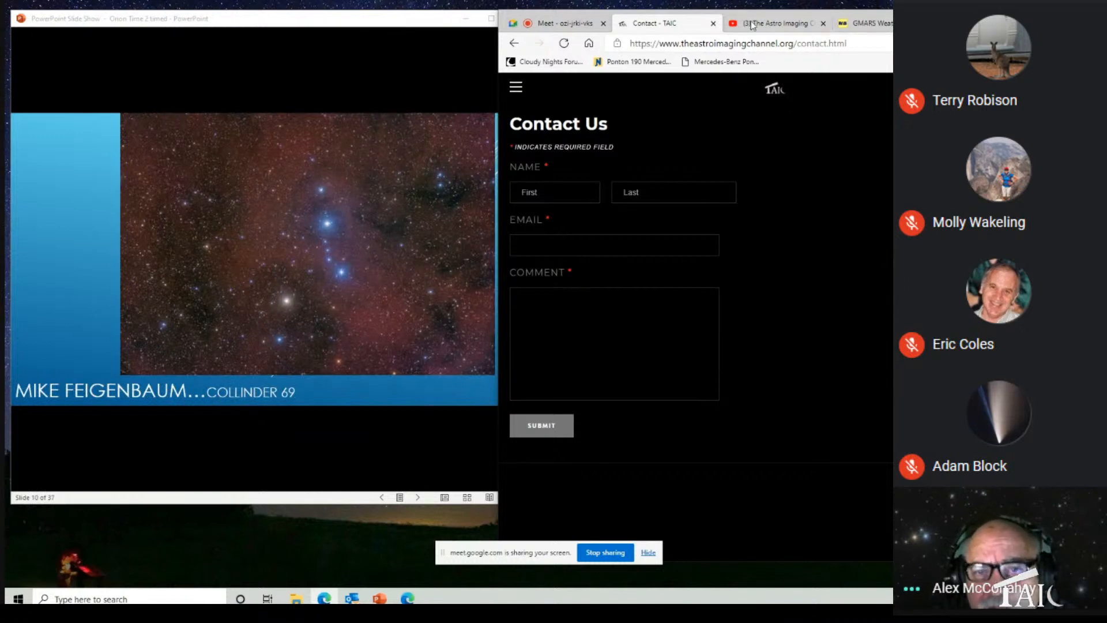
# Step: View The Astro Imaging Channel's YouTube page, reload it to update the featured video, and return to the Meet call
pyautogui.click(787, 24)
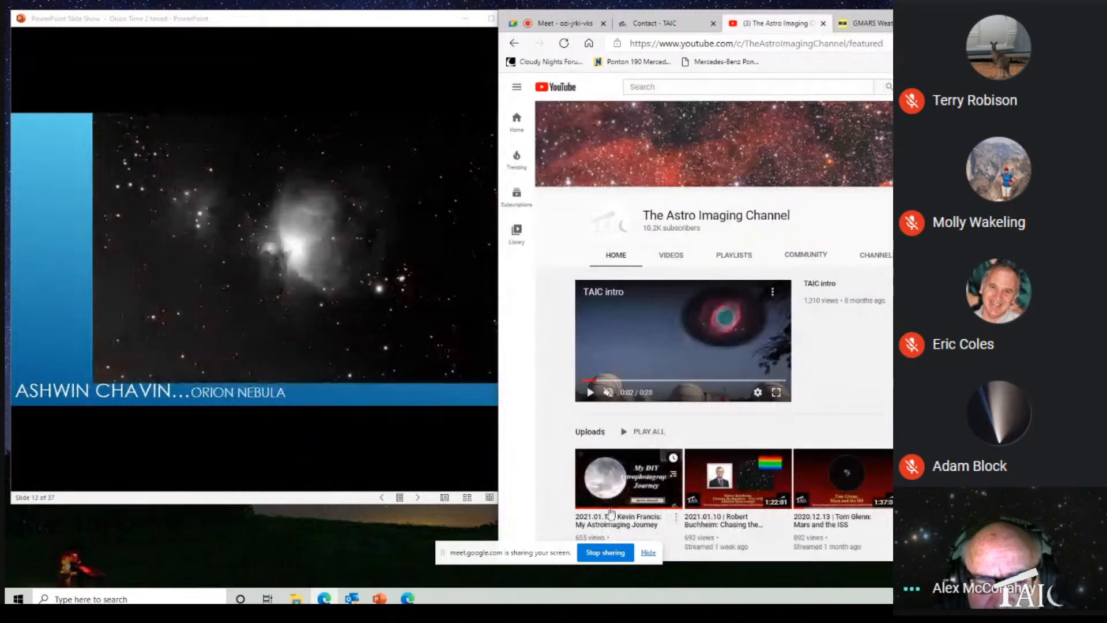
pyautogui.scroll(-3, 544, 481)
pyautogui.scroll(3, 544, 480)
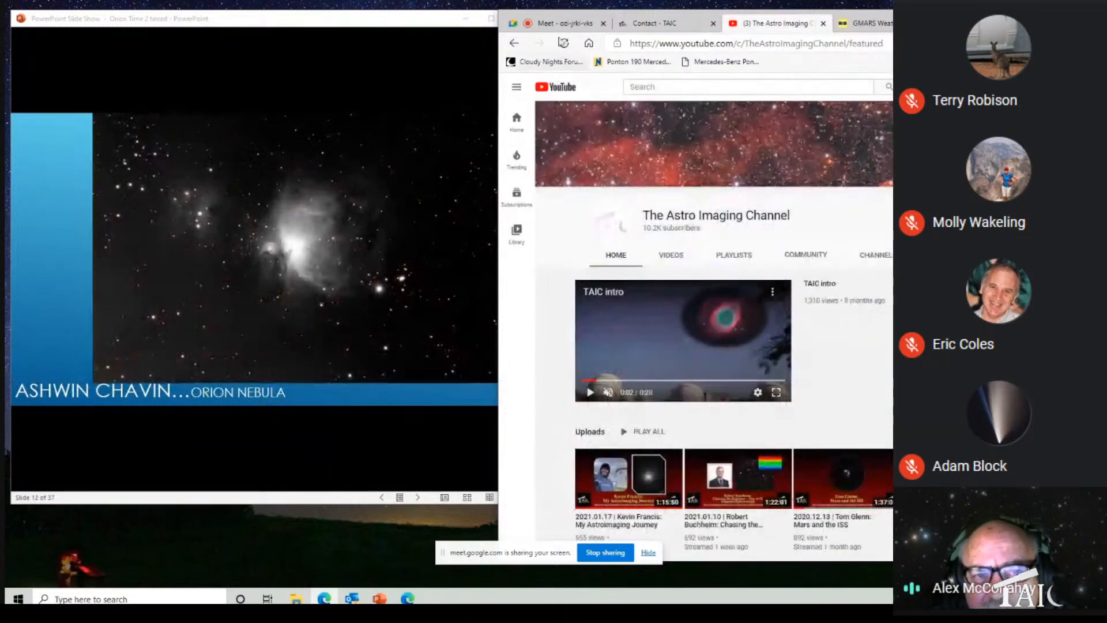
pyautogui.click(564, 43)
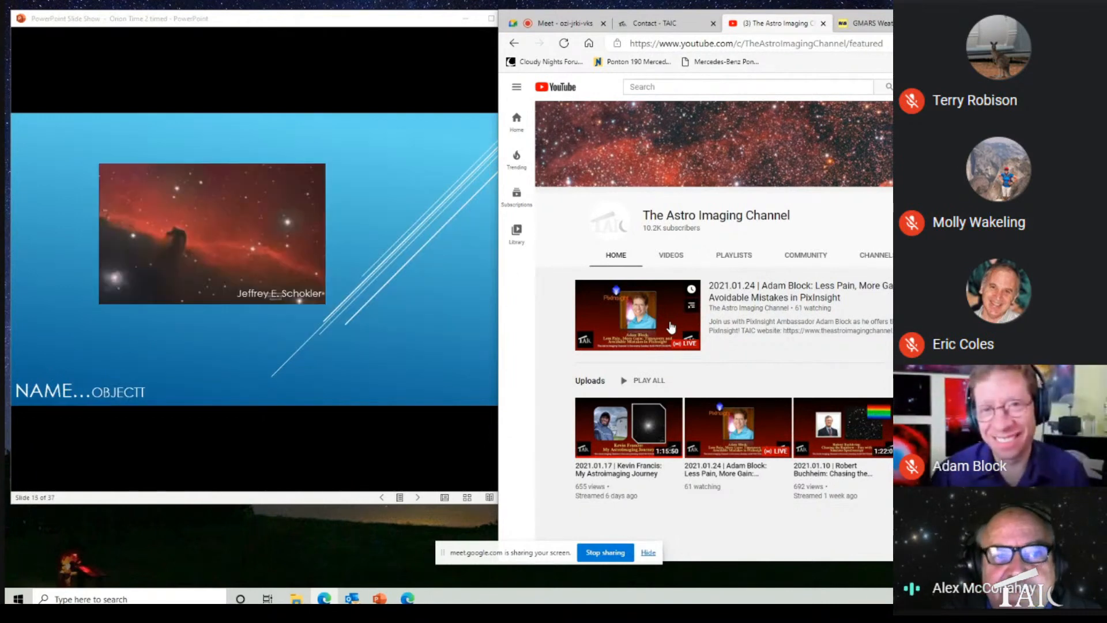
pyautogui.click(597, 22)
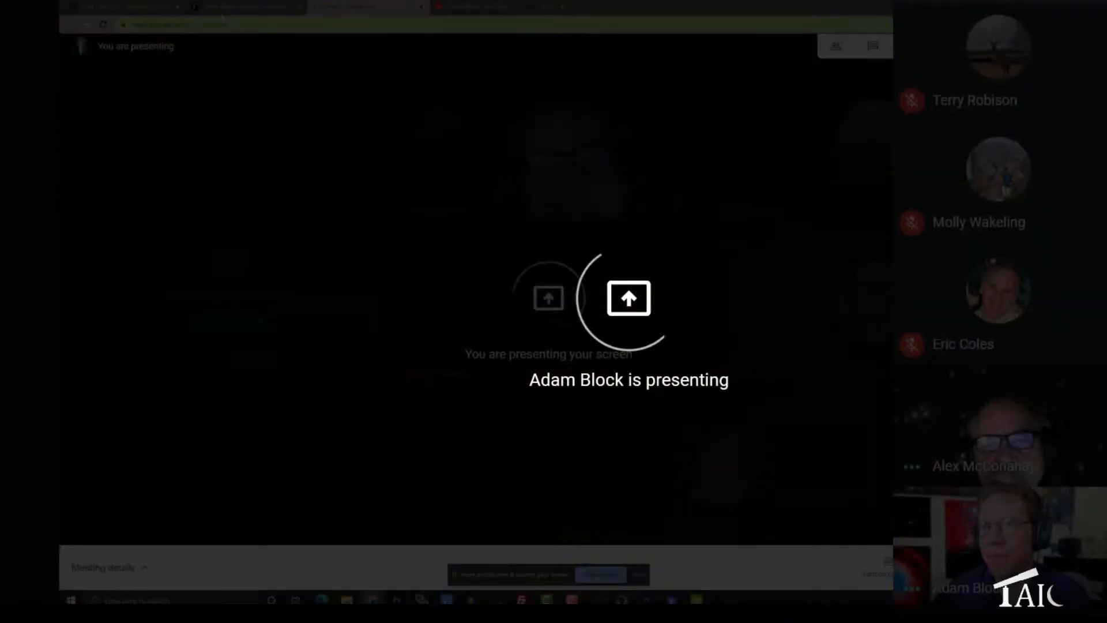
# Step: Switch to the Adam Block Studios website and look through its home page down to the PixInsight course previews
pyautogui.click(222, 14)
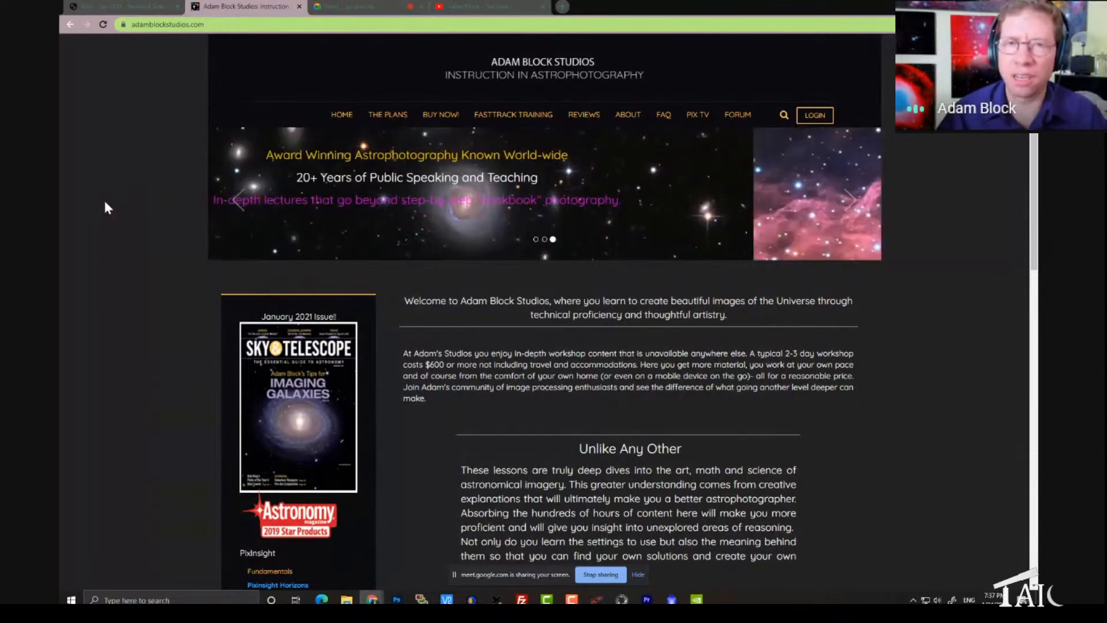
pyautogui.scroll(-2, 190, 210)
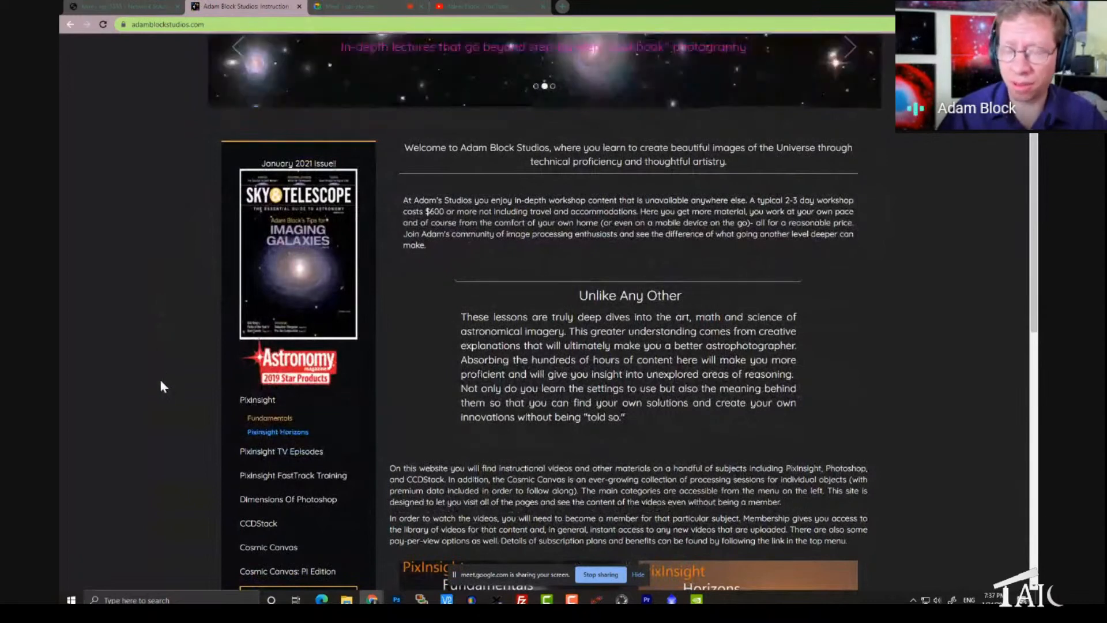
pyautogui.scroll(-1, 161, 381)
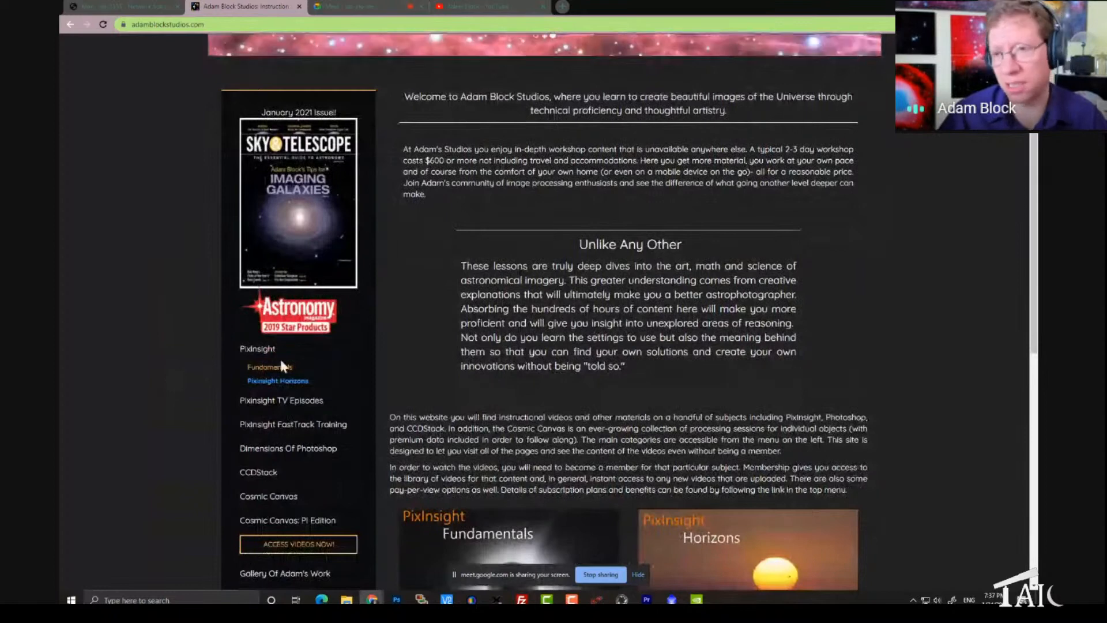
pyautogui.scroll(-3, 455, 387)
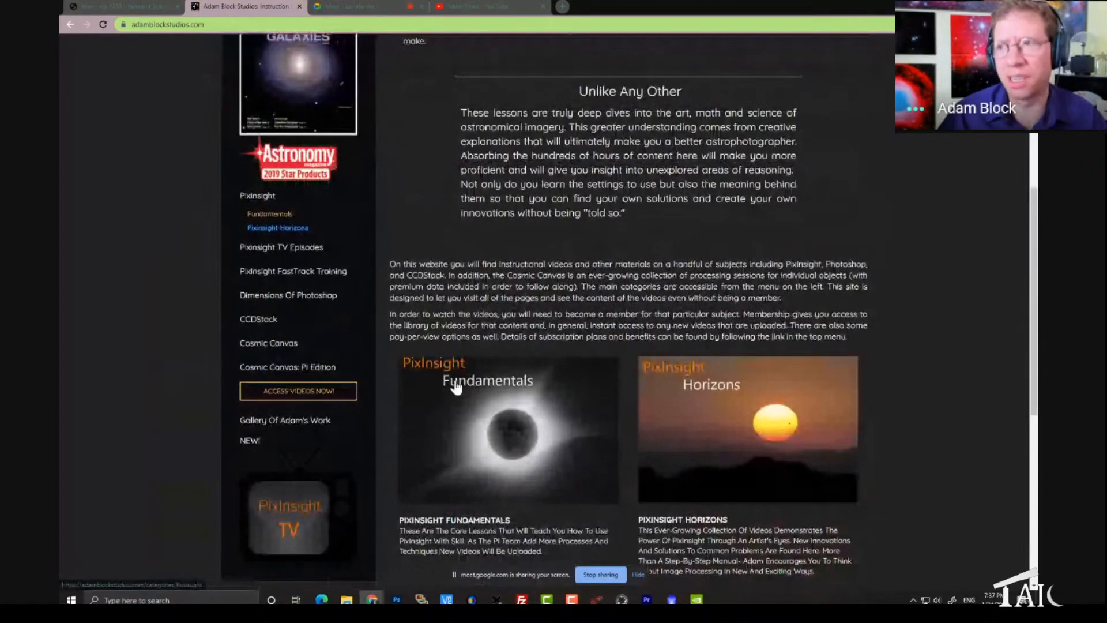
# Step: Open the PixInsight Fundamentals collection and view its list of video chapters
pyautogui.click(513, 391)
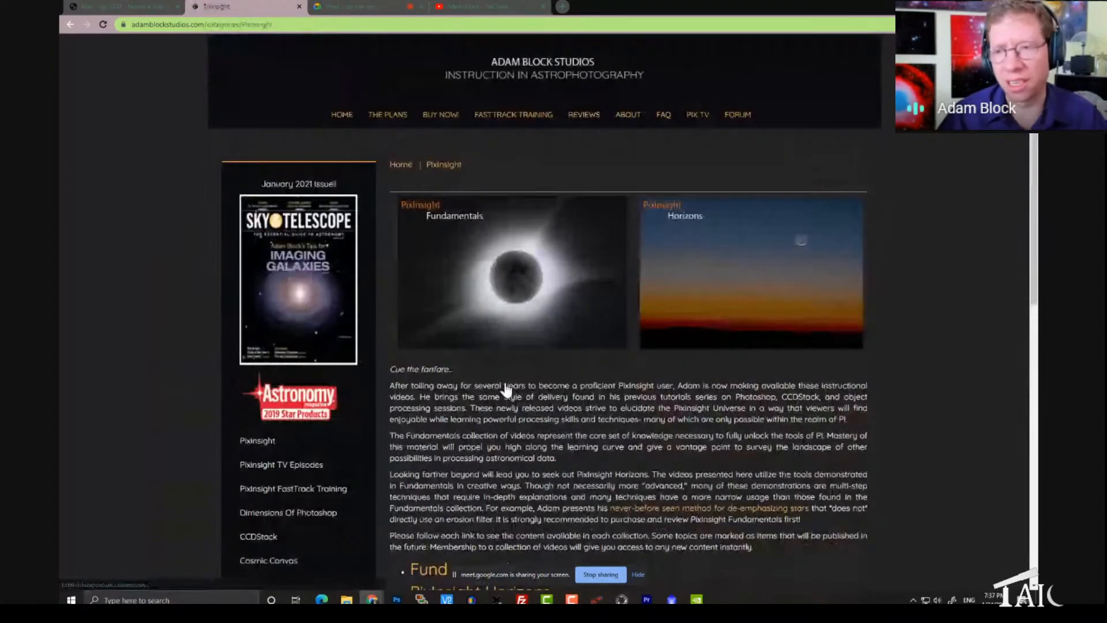
pyautogui.click(524, 296)
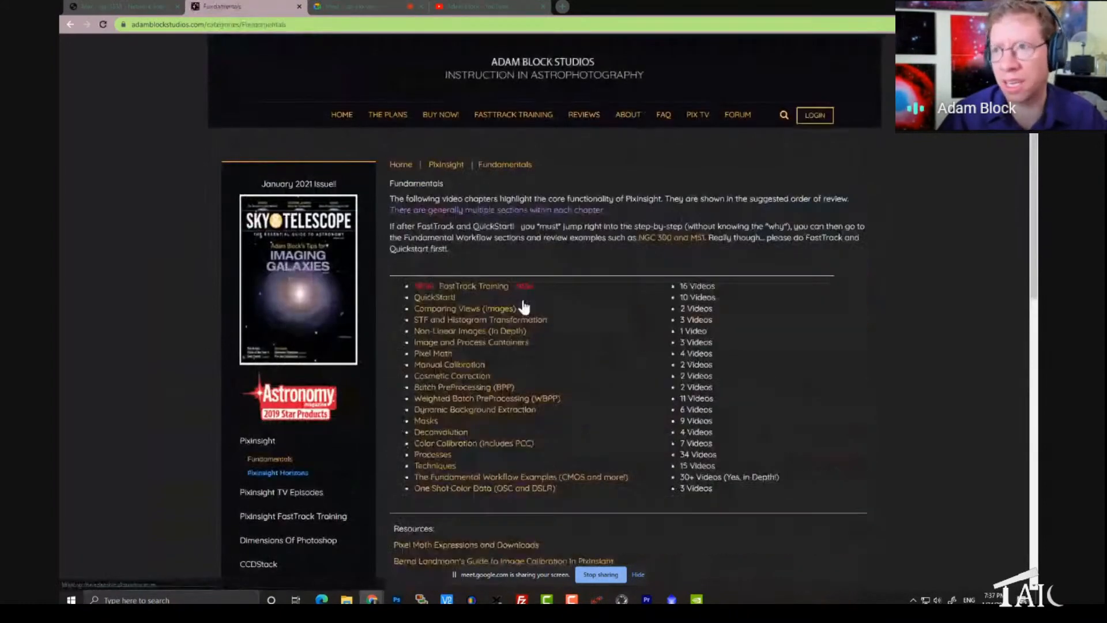
pyautogui.scroll(-2, 524, 305)
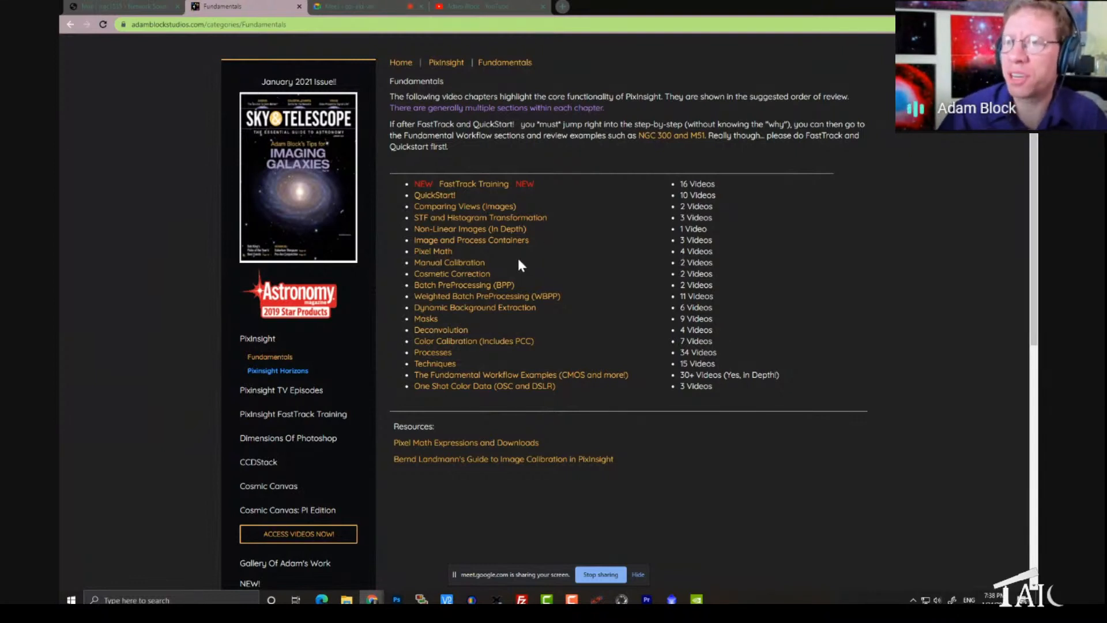
# Step: Open the FastTrack Training course from the Fundamentals list and view its introduction and training steps
pyautogui.scroll(1, 517, 256)
pyautogui.click(492, 238)
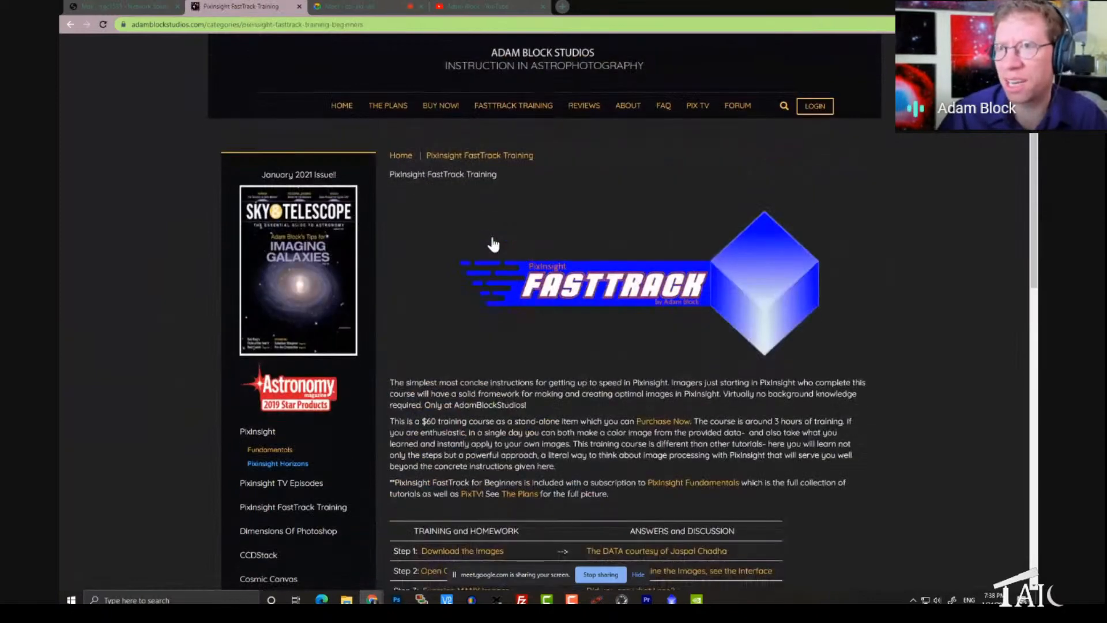
pyautogui.scroll(-2, 493, 244)
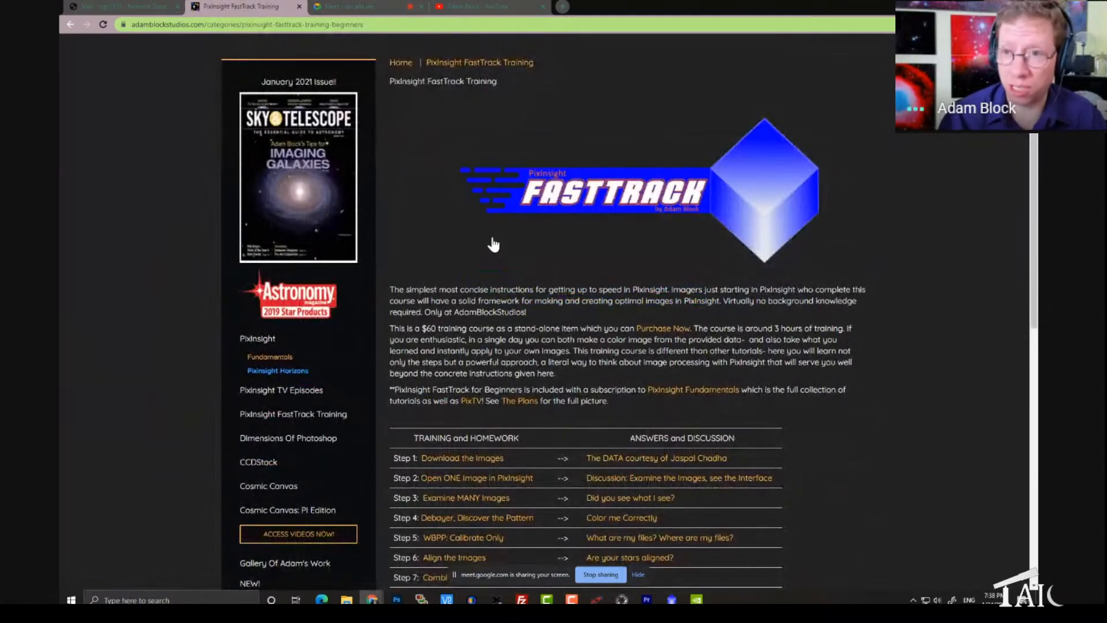
pyautogui.scroll(-1, 493, 244)
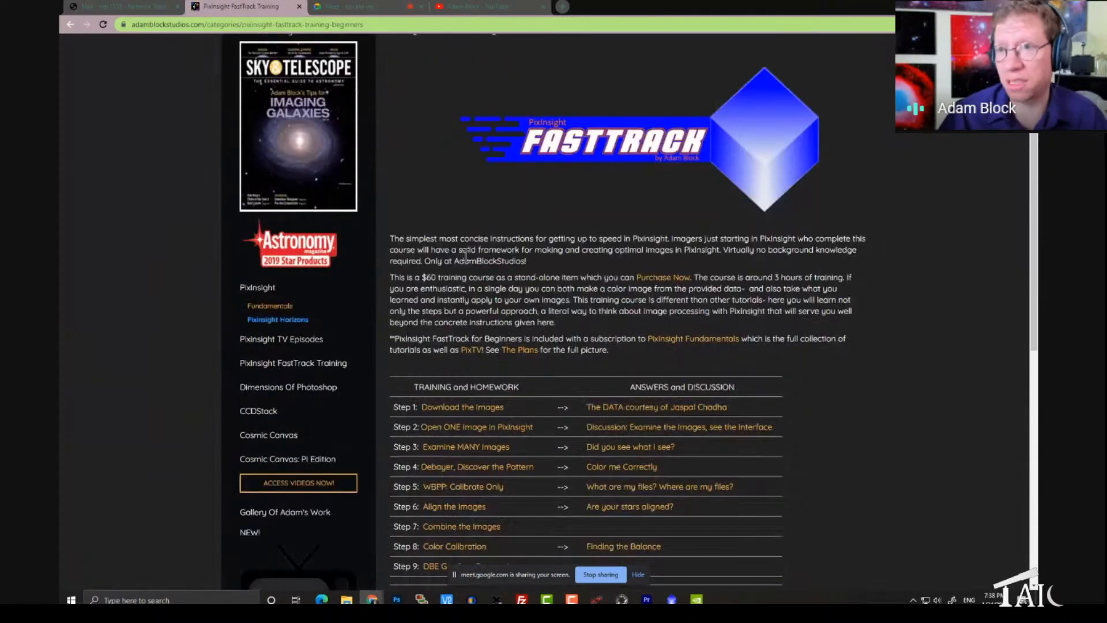
# Step: Open the PixInsight TV Episodes page and look through the episode list, program description and access fee
pyautogui.click(302, 343)
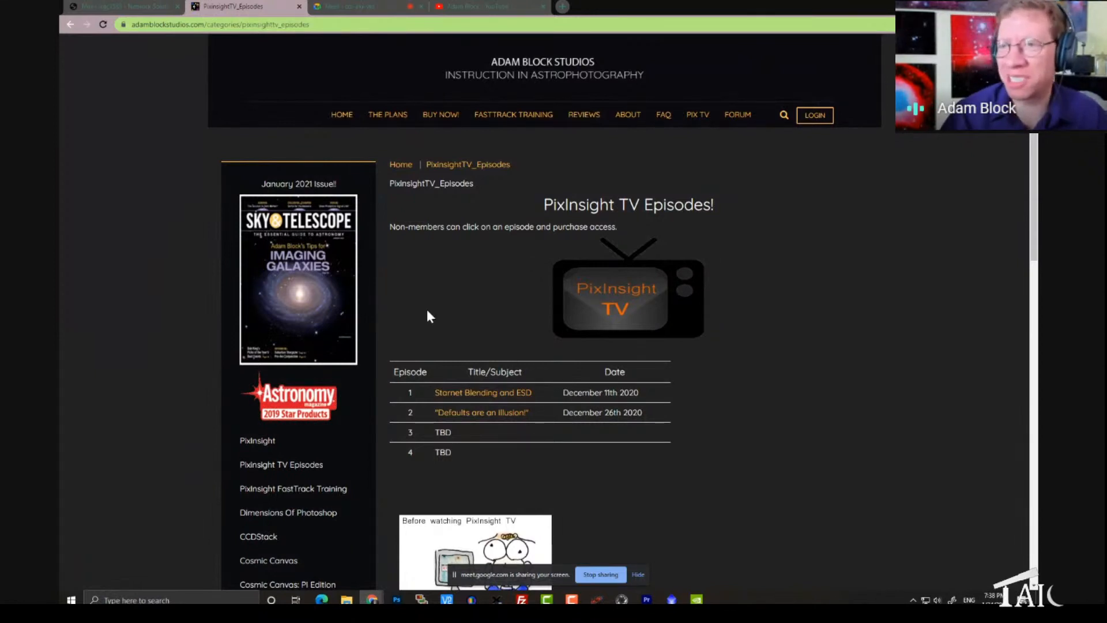
pyautogui.scroll(-1, 427, 311)
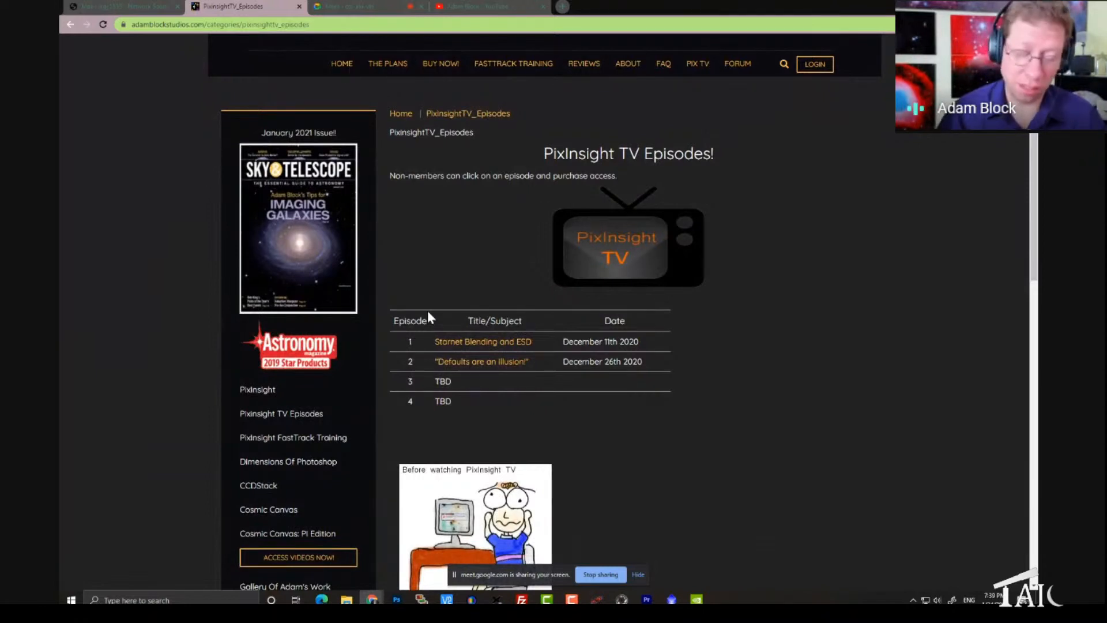
pyautogui.scroll(-2, 428, 315)
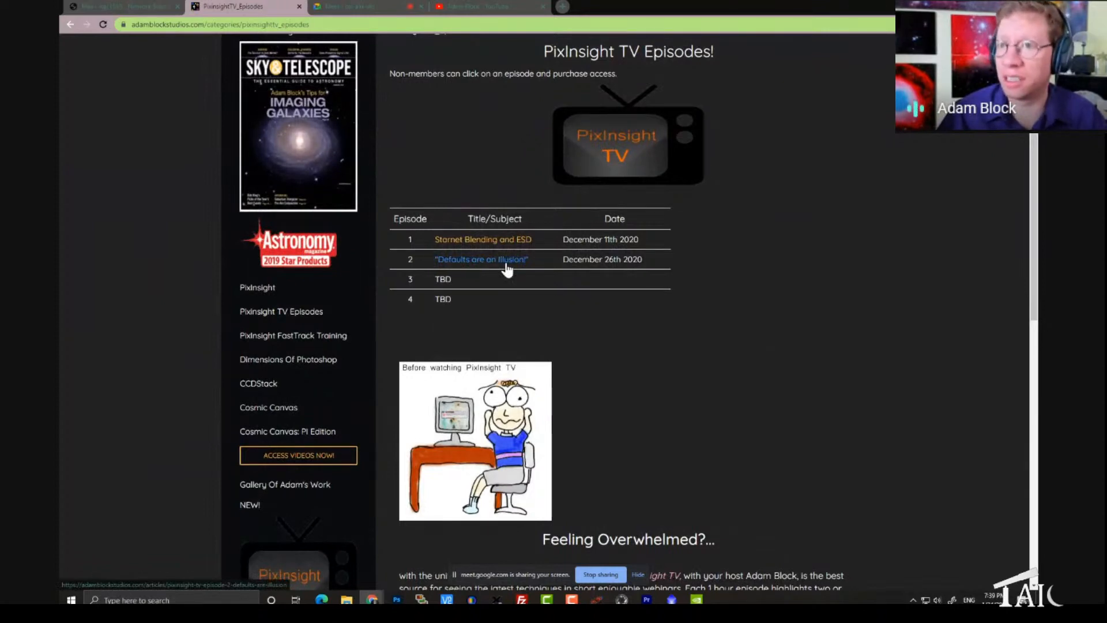
pyautogui.scroll(-4, 505, 267)
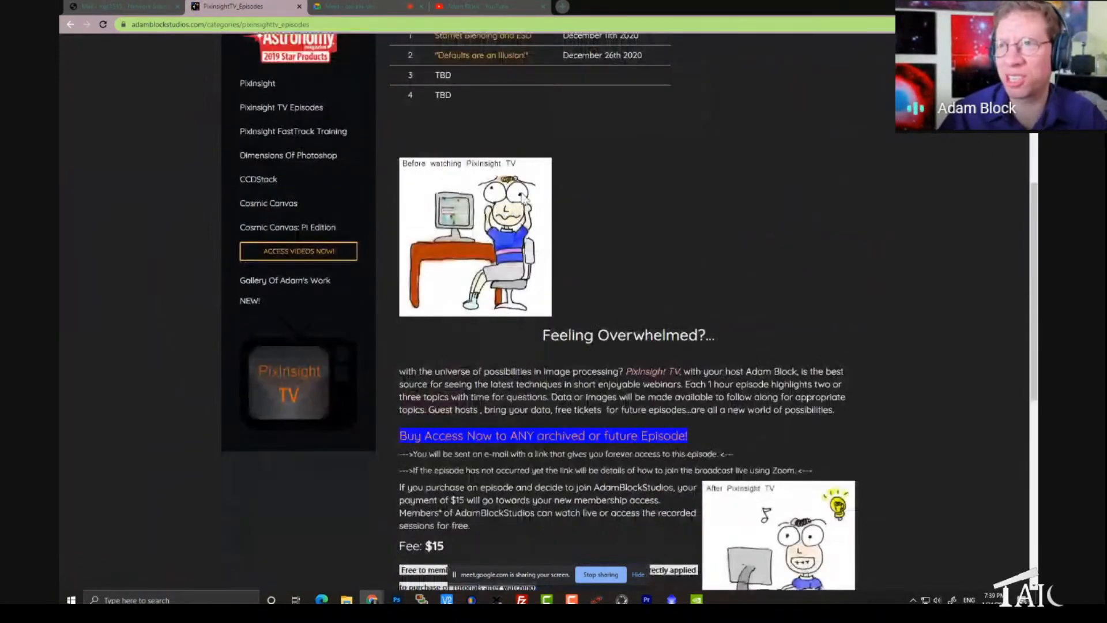
pyautogui.scroll(-4, 519, 265)
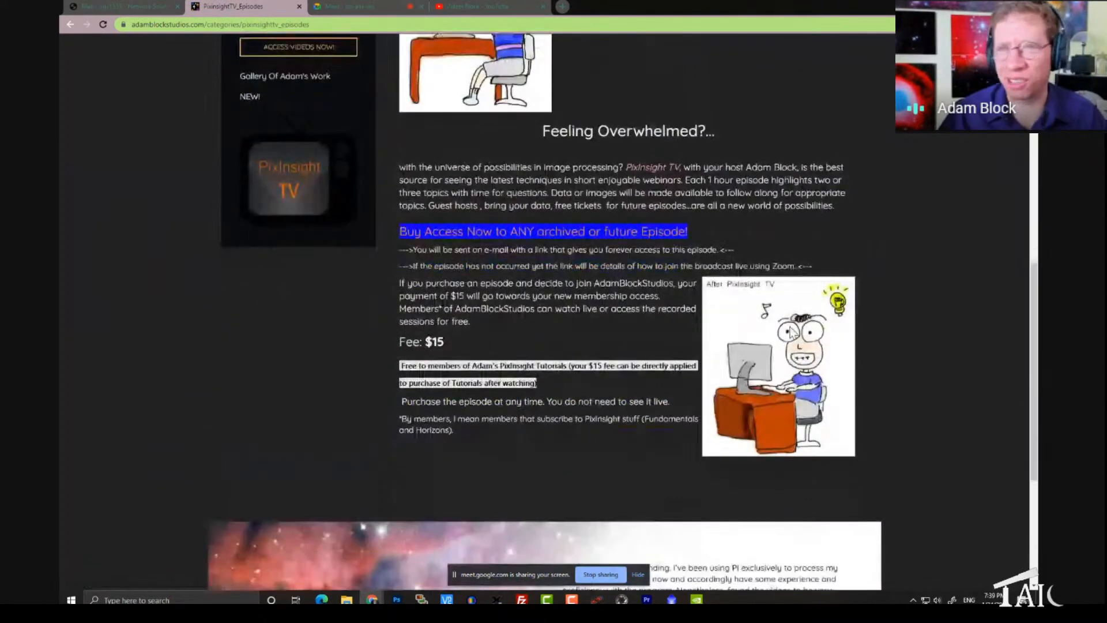
pyautogui.scroll(6, 790, 329)
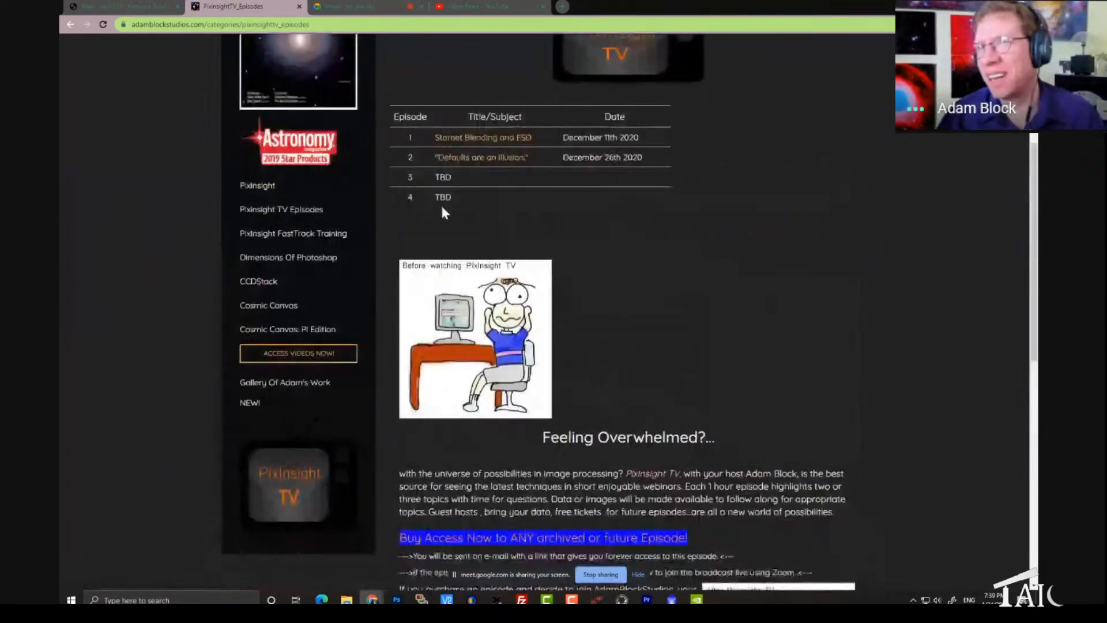
# Step: Return to the PixInsight FastTrack Training page and show the table of training steps and discussions
pyautogui.click(71, 26)
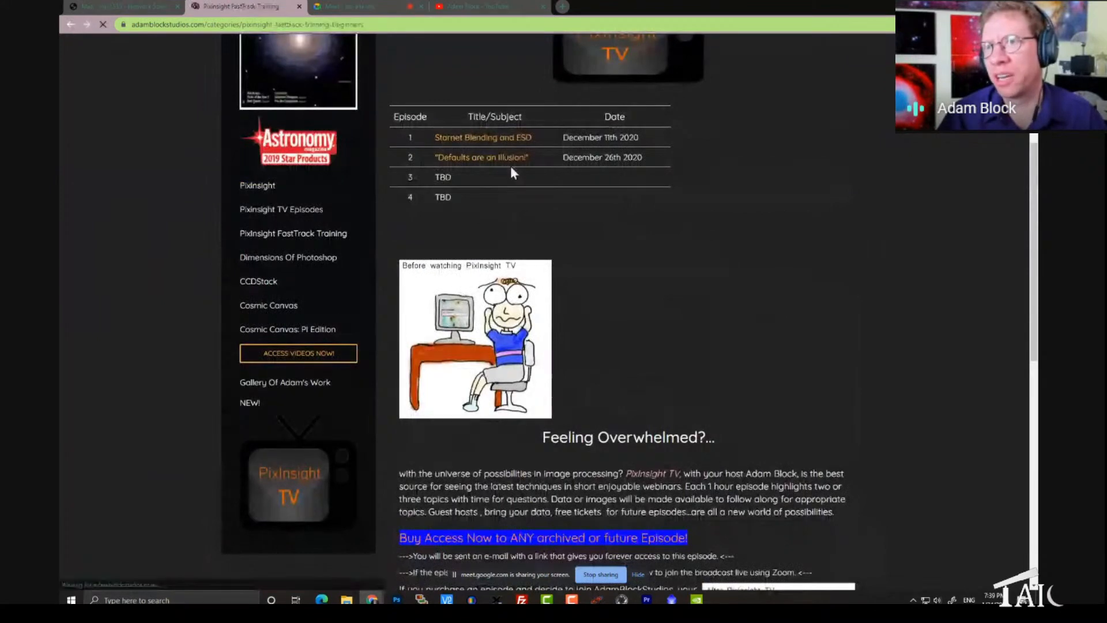
pyautogui.scroll(1, 500, 217)
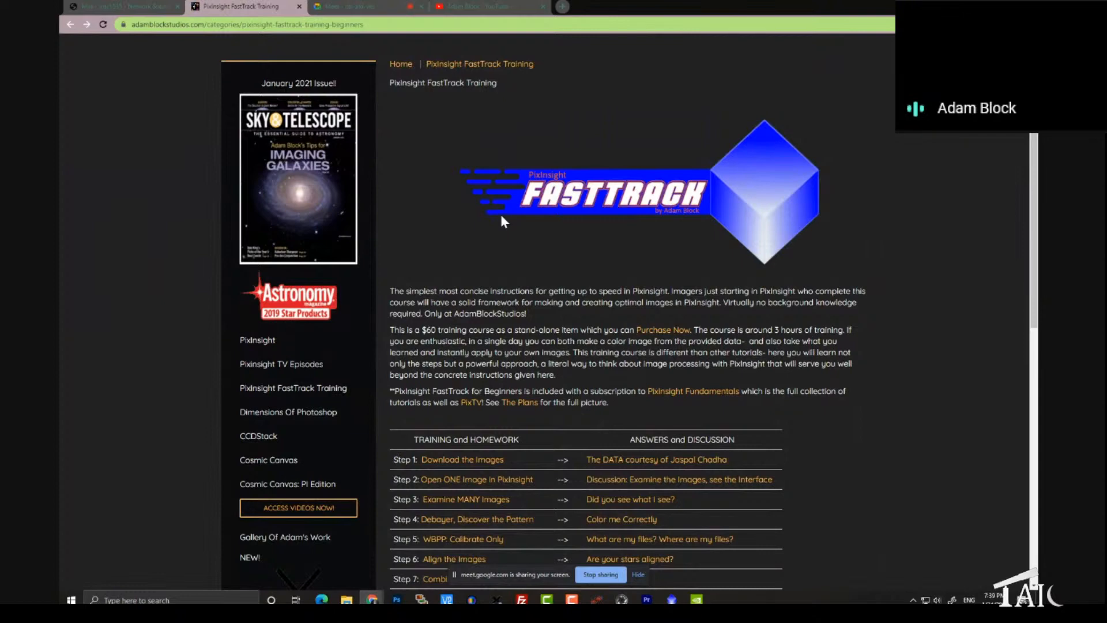
pyautogui.scroll(-1, 595, 234)
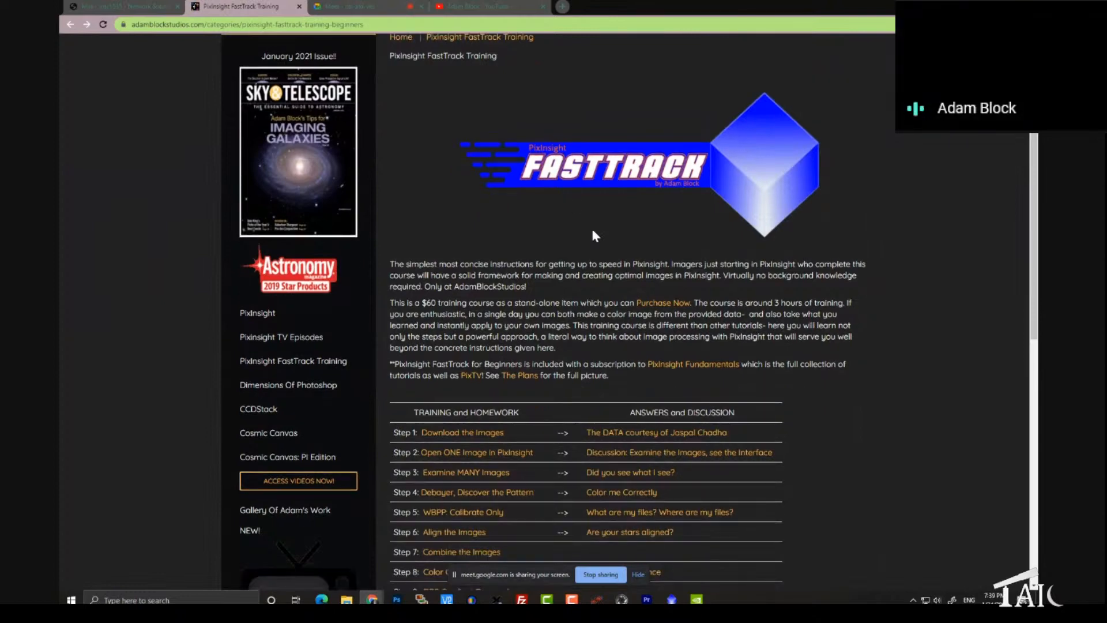
pyautogui.scroll(-3, 595, 235)
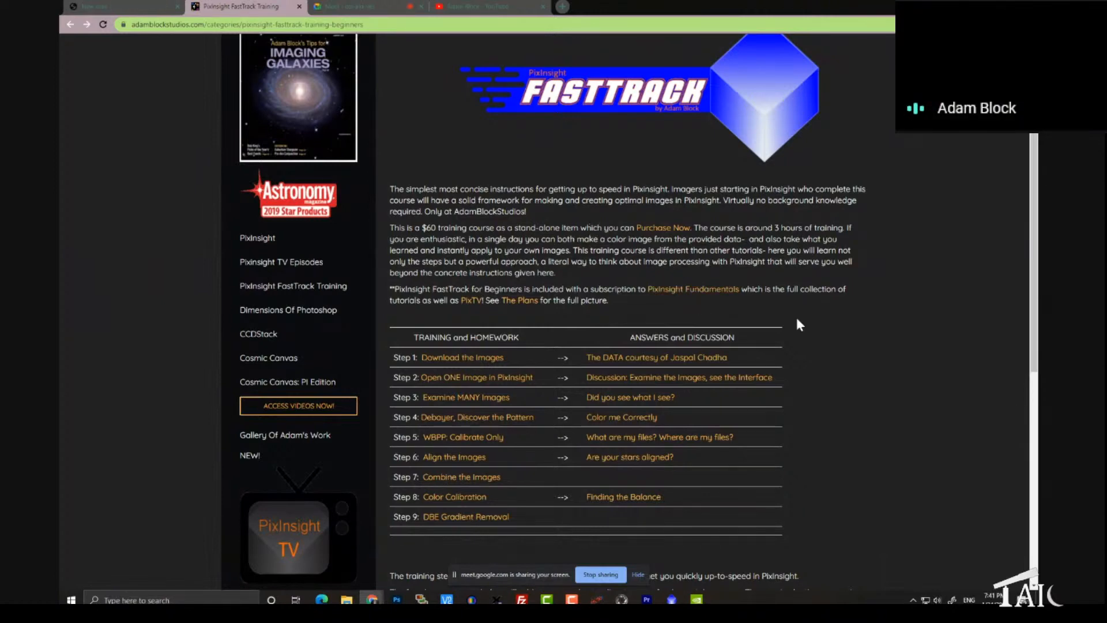
# Step: Read the rest of the FastTrack page down to the bonus videos and the certificate of completion note
pyautogui.scroll(-1, 797, 321)
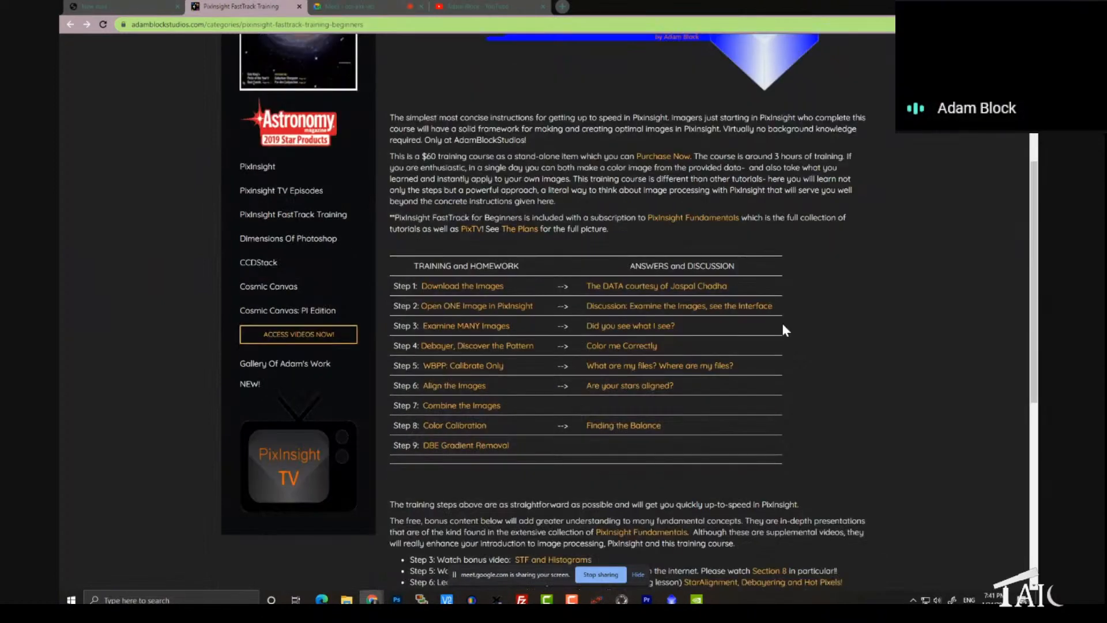
pyautogui.scroll(-1, 782, 330)
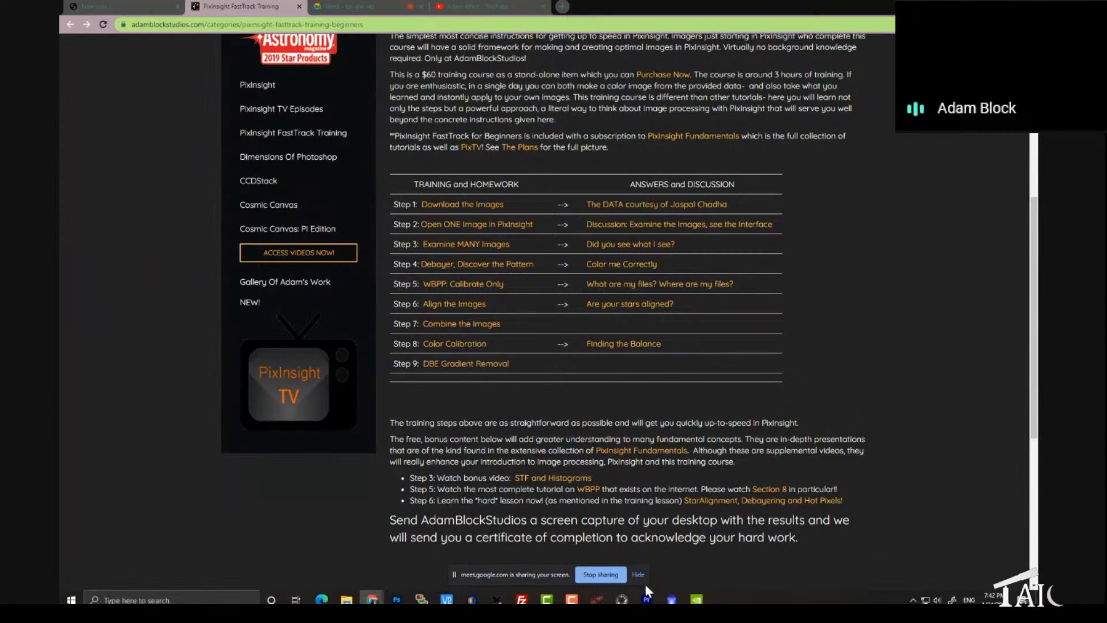
# Step: Switch to PixInsight, bring up the Open Image Files dialog on the M78 folder and look through its file list
pyautogui.click(671, 599)
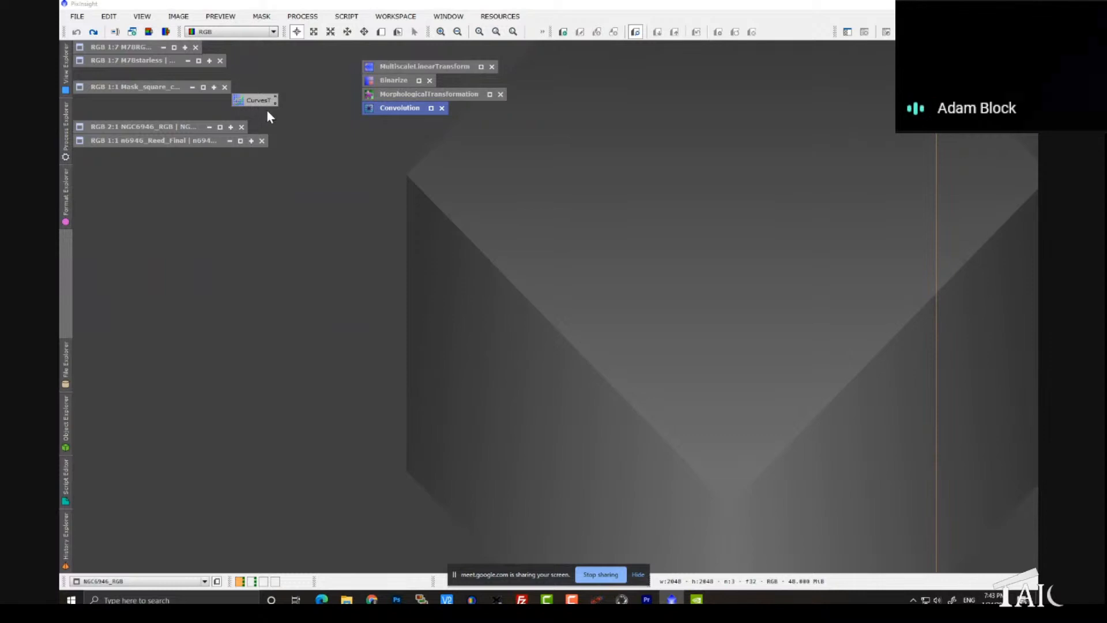
pyautogui.doubleClick(475, 291)
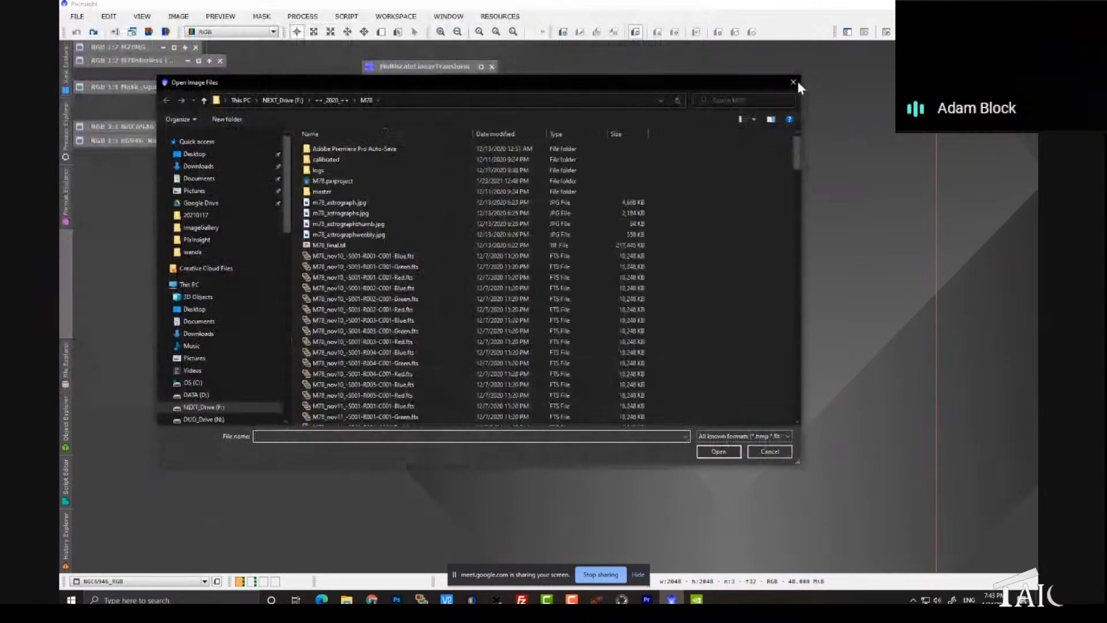
pyautogui.click(796, 81)
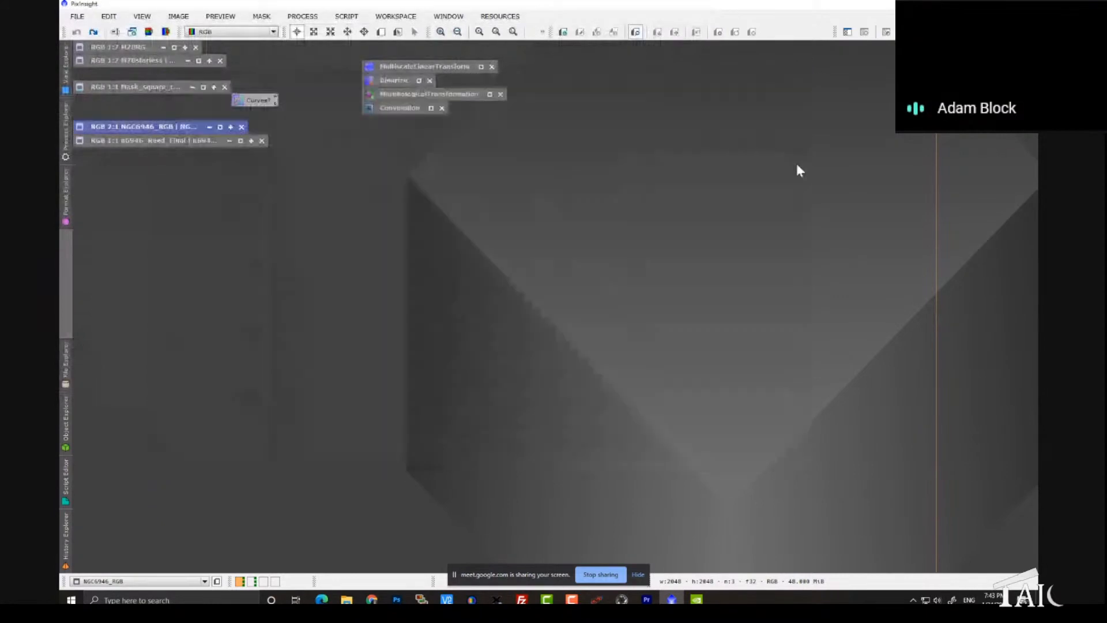
pyautogui.doubleClick(575, 283)
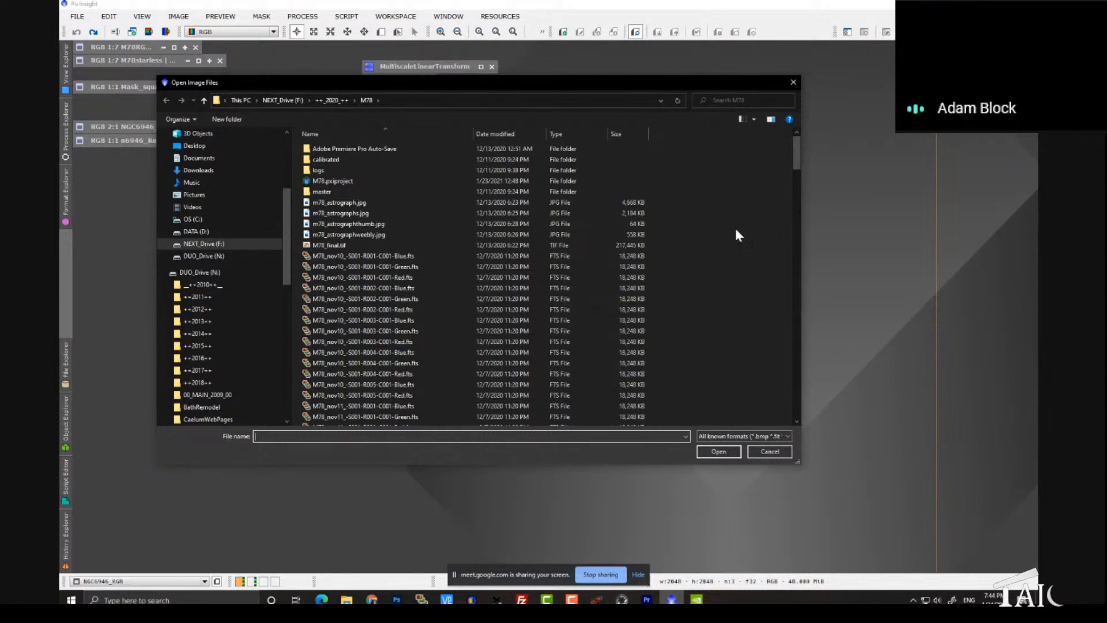
pyautogui.moveTo(796, 155); pyautogui.dragTo(795, 271)
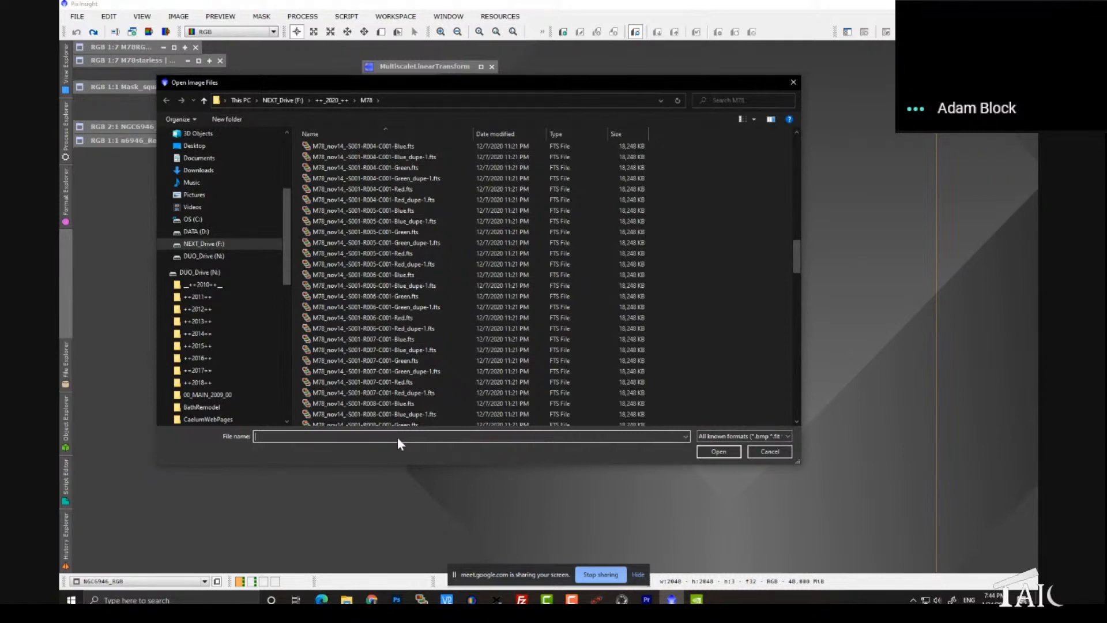
# Step: Filter the M78 files with *green* and select the green frames from the first nov10 file to the last nov19 file
pyautogui.write('*green*')
pyautogui.press('Return')
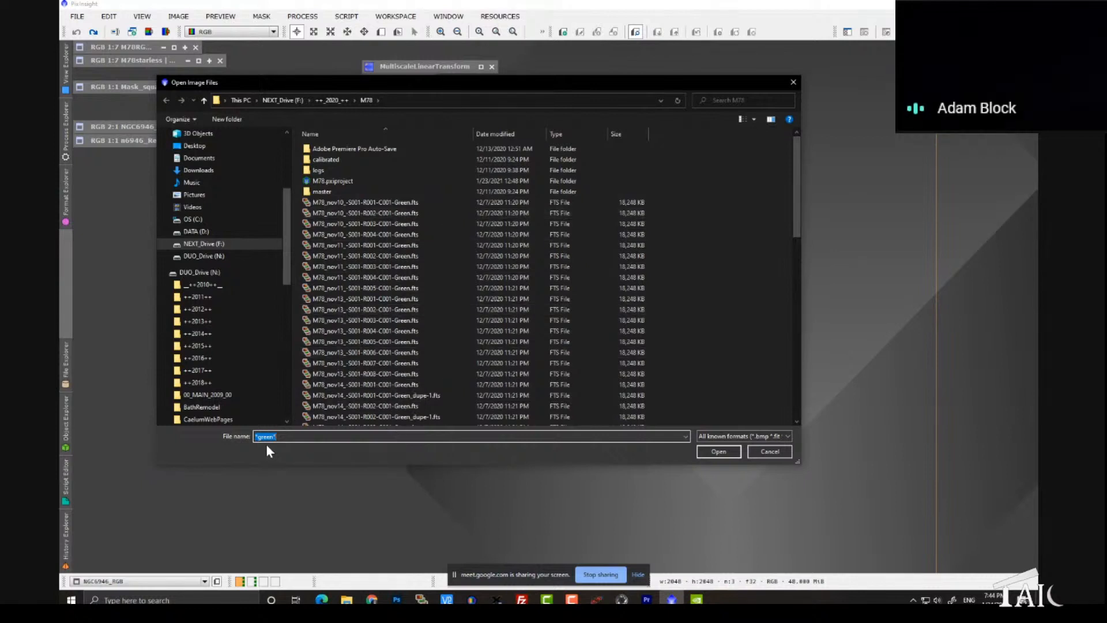
pyautogui.click(412, 204)
pyautogui.moveTo(794, 151); pyautogui.dragTo(780, 341)
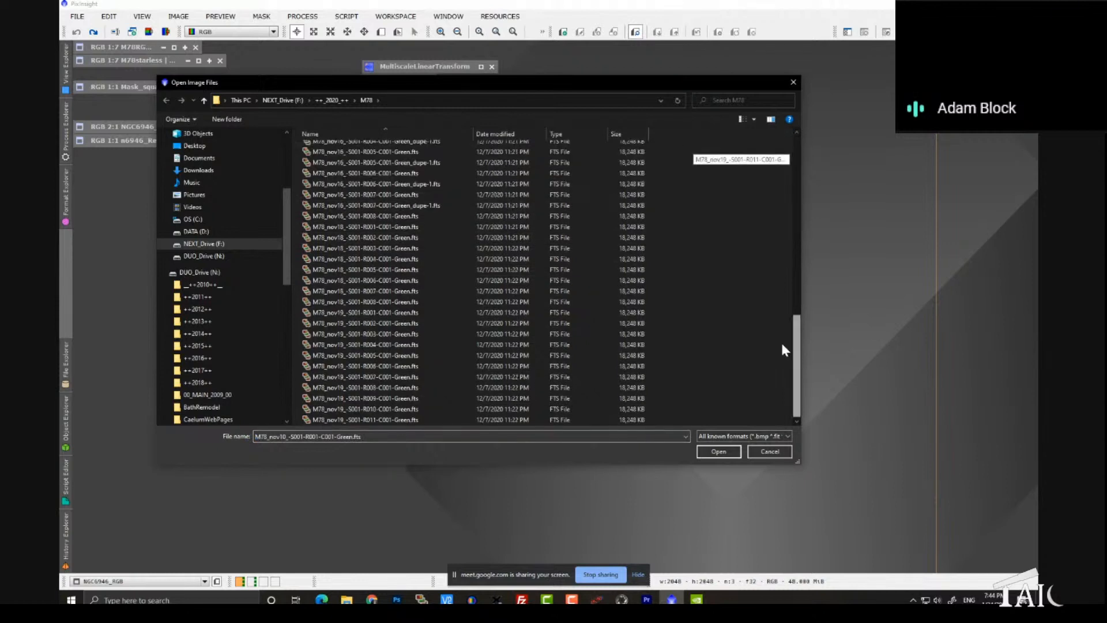
pyautogui.keyDown('shift'); pyautogui.click(404, 421); pyautogui.keyUp('shift')
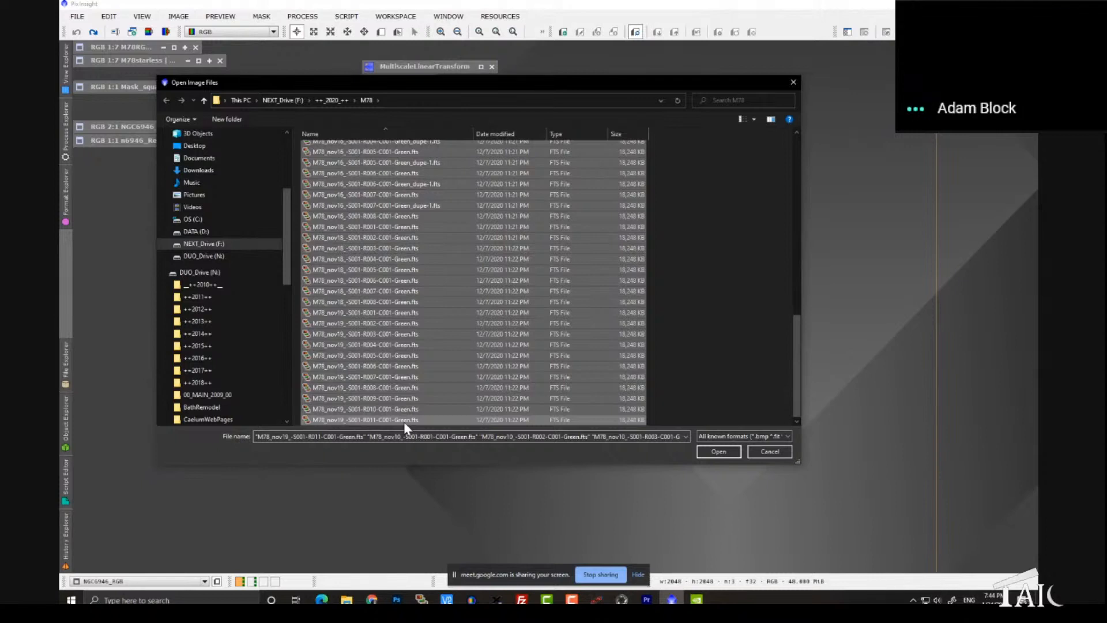
# Step: Reduce the selection to the single frame M78_nov14_-S001-R006-C001-Green.fts, then select everything in the filtered list
pyautogui.scroll(9, 443, 285)
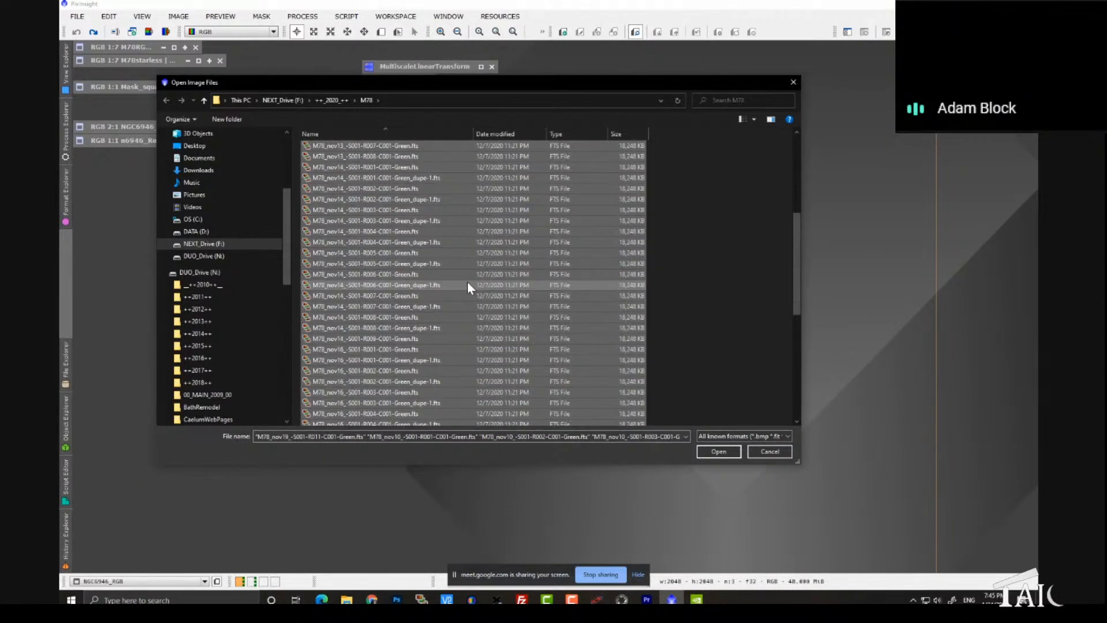
pyautogui.click(461, 272)
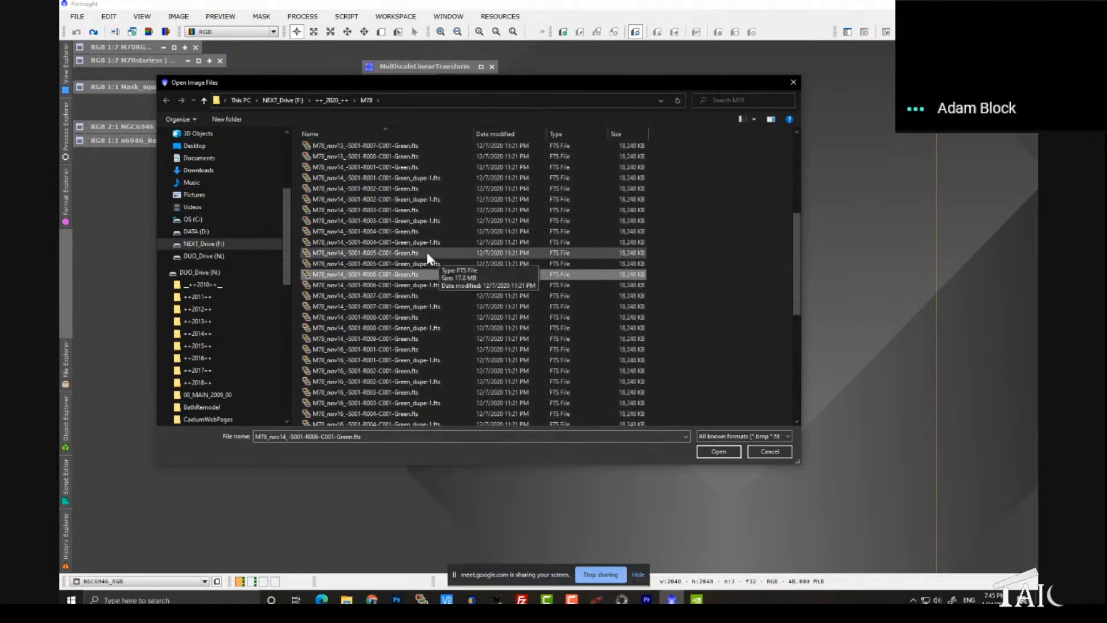
pyautogui.hotkey('ctrl', 'a')
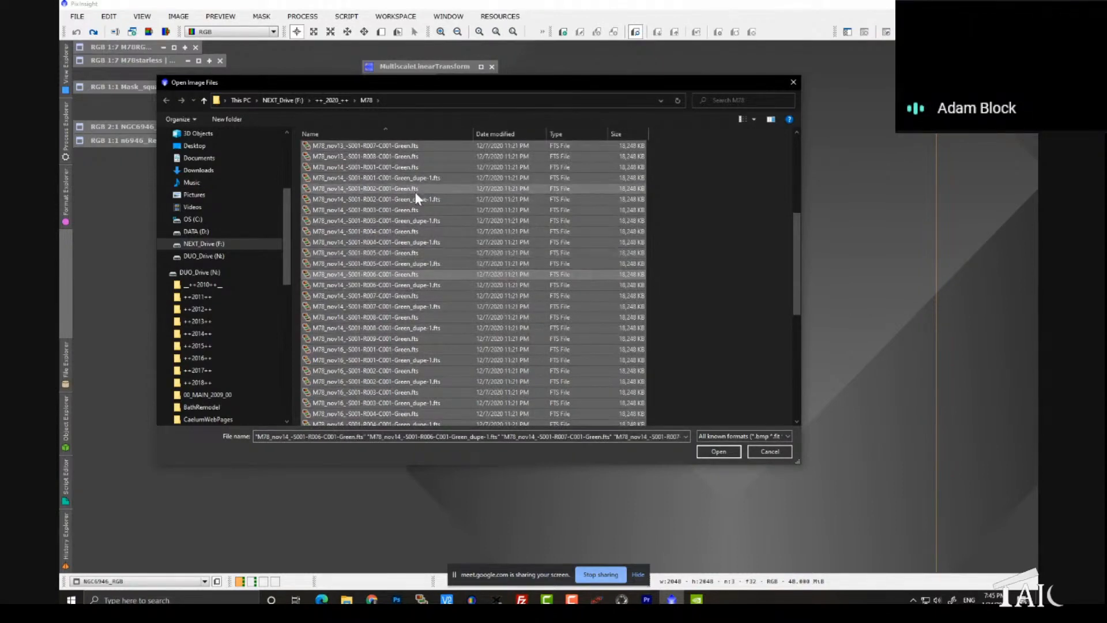
pyautogui.scroll(6, 415, 192)
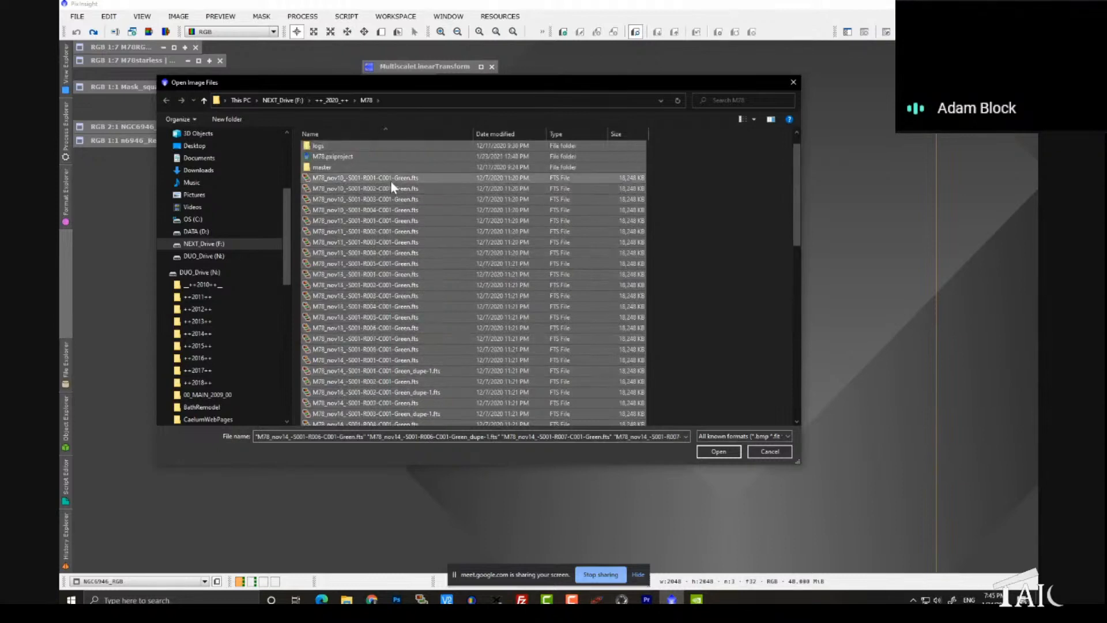
# Step: Reselect only the green frames, from M78_nov10_-S001-R001-C001-Green.fts through M78_nov19_-S001-R011-C001-Green.fts
pyautogui.click(390, 180)
pyautogui.moveTo(798, 191); pyautogui.dragTo(791, 402)
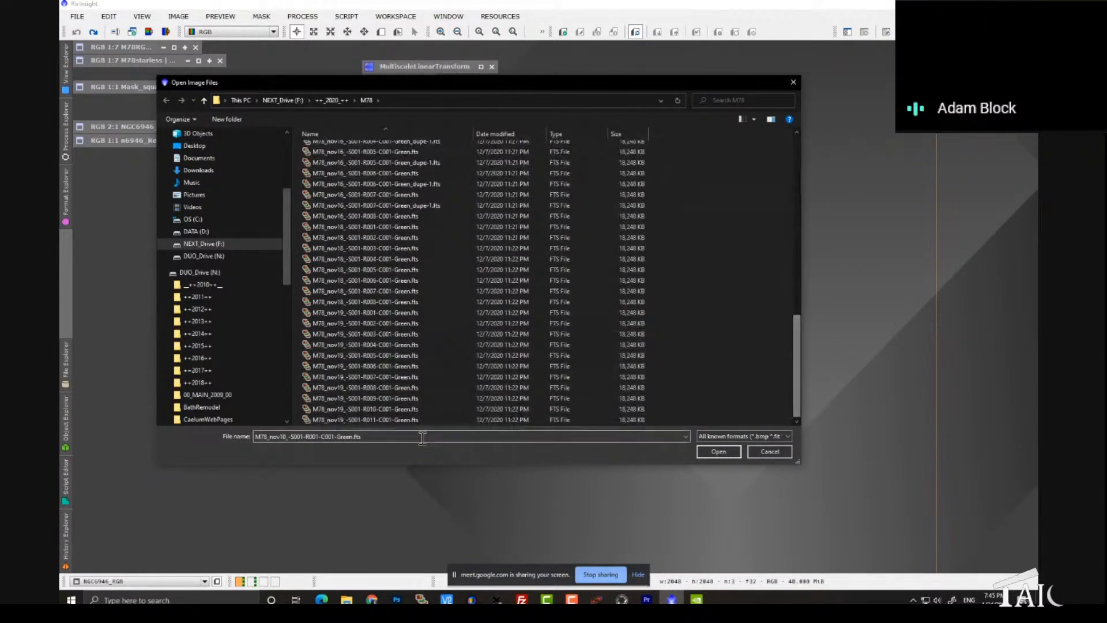
pyautogui.keyDown('shift'); pyautogui.click(388, 421); pyautogui.keyUp('shift')
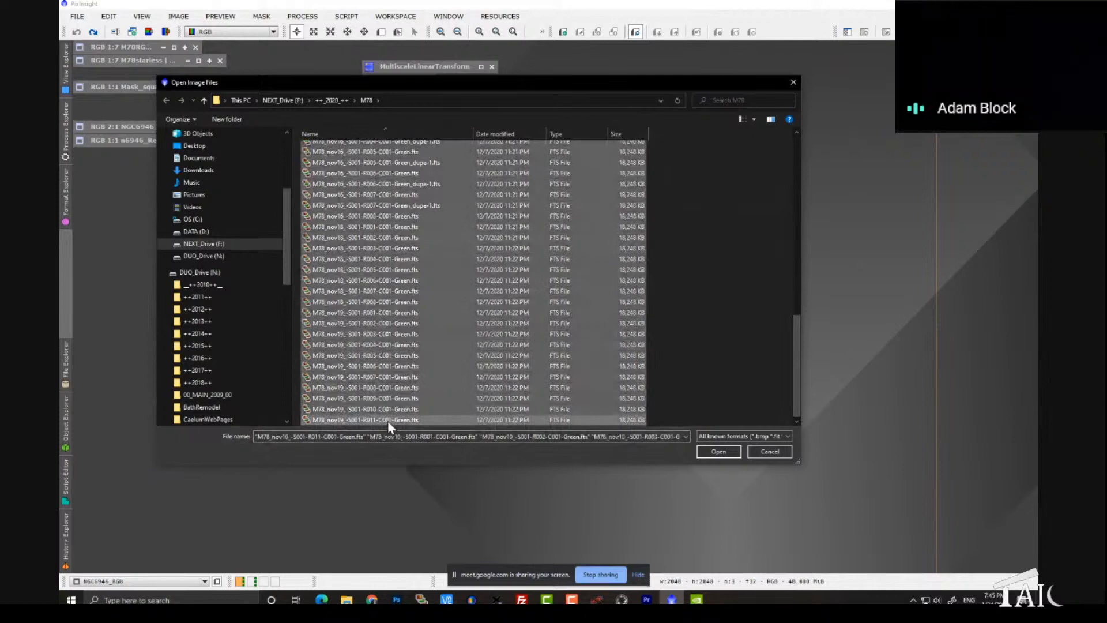
pyautogui.click(391, 436)
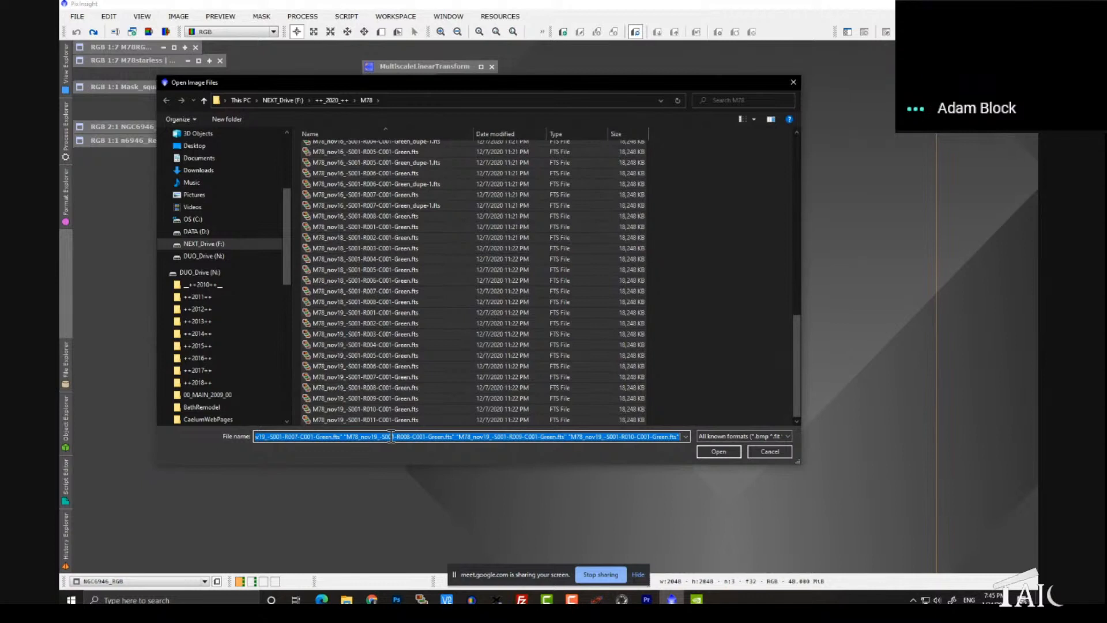
pyautogui.click(767, 452)
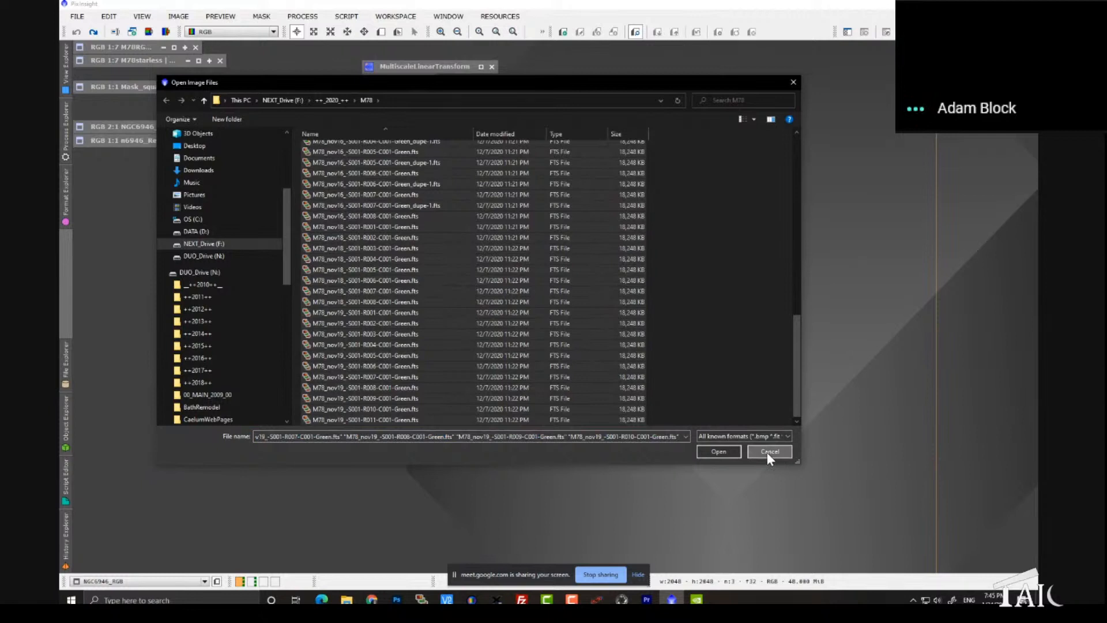
# Step: Remove the green filter to list all M78 files again, and close the dialog without opening any image
pyautogui.click(606, 438)
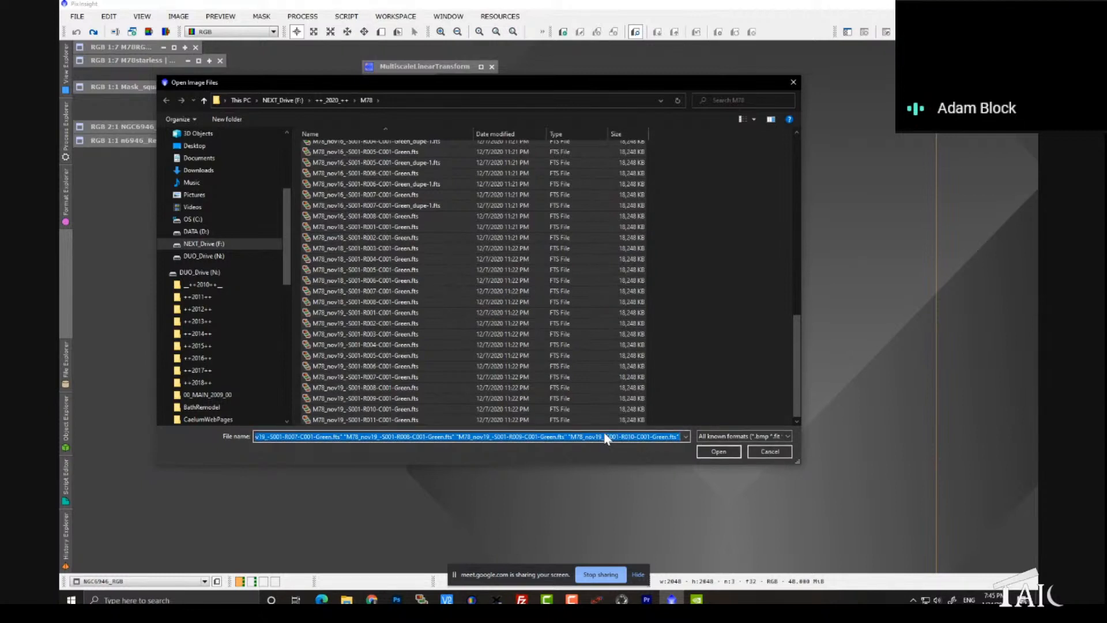
pyautogui.press('BackSpace')
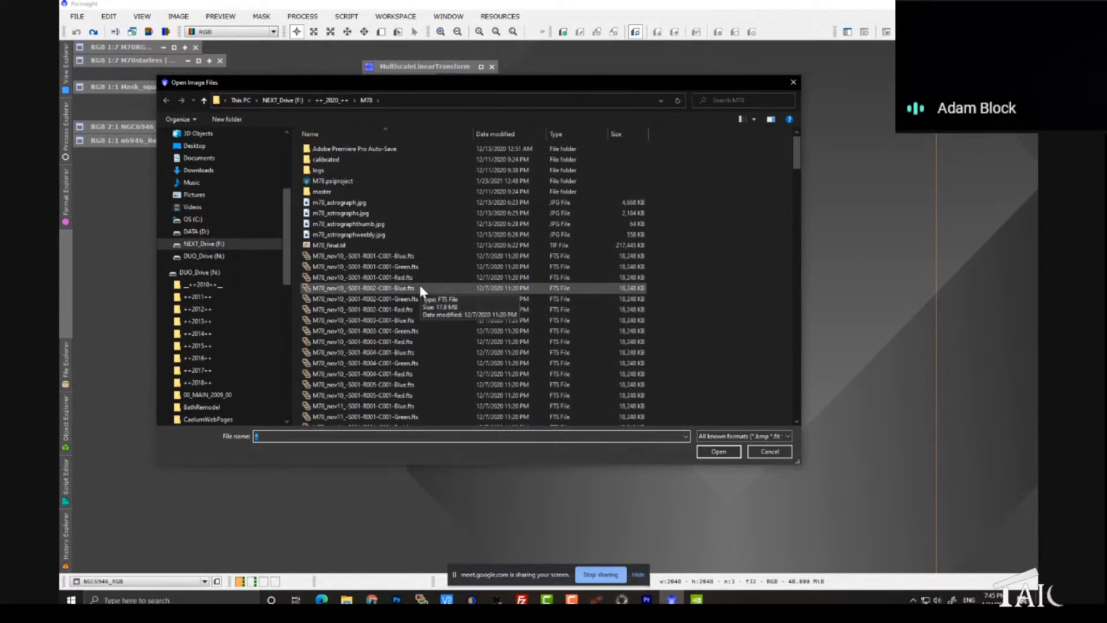
pyautogui.scroll(-3, 419, 283)
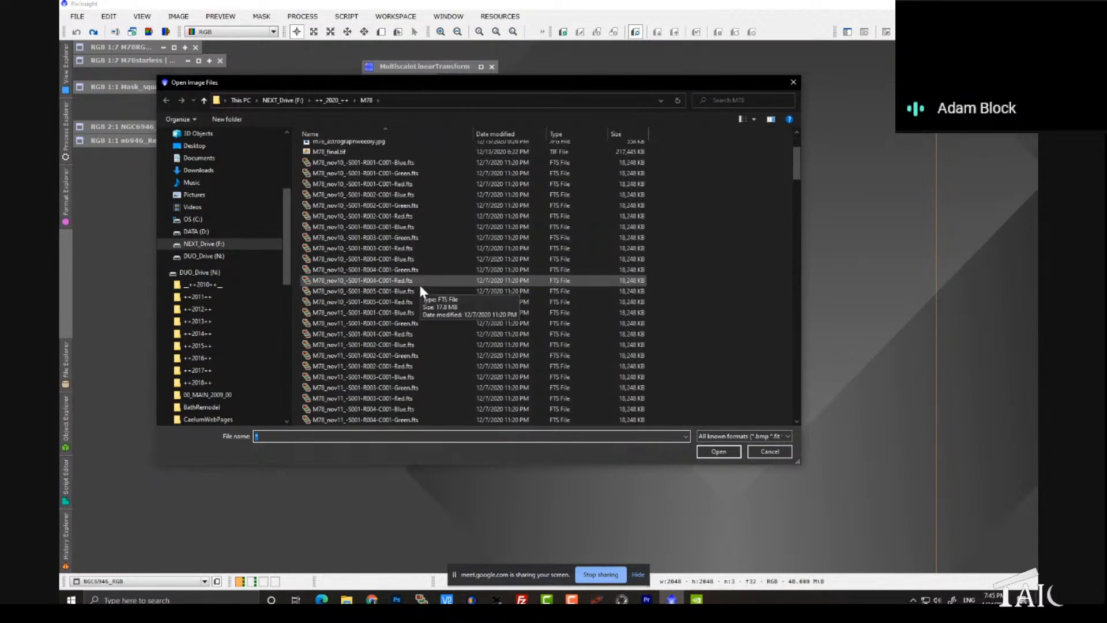
pyautogui.scroll(-15, 419, 282)
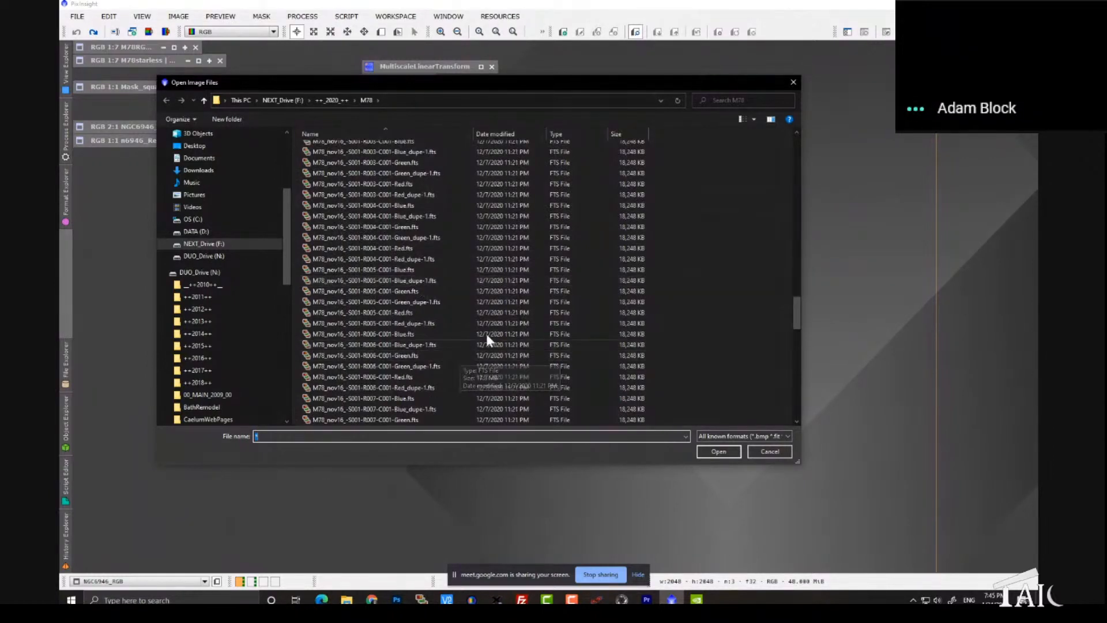
pyautogui.click(757, 451)
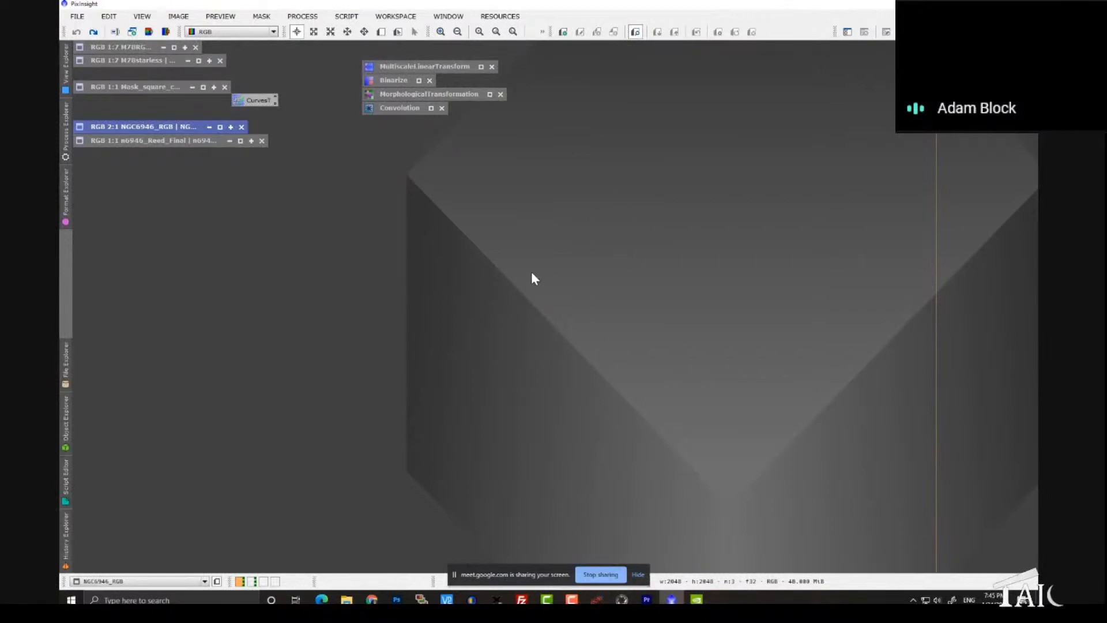
# Step: Open the ImageIntegration process and bring up its file selection dialog for adding input images
pyautogui.click(302, 16)
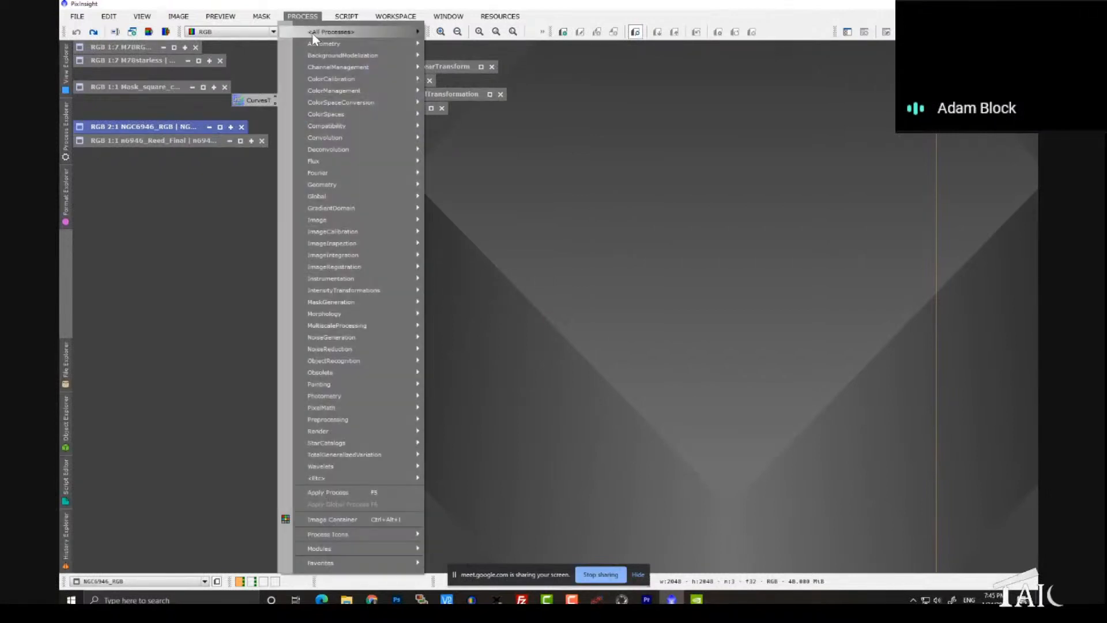
pyautogui.moveTo(314, 36)
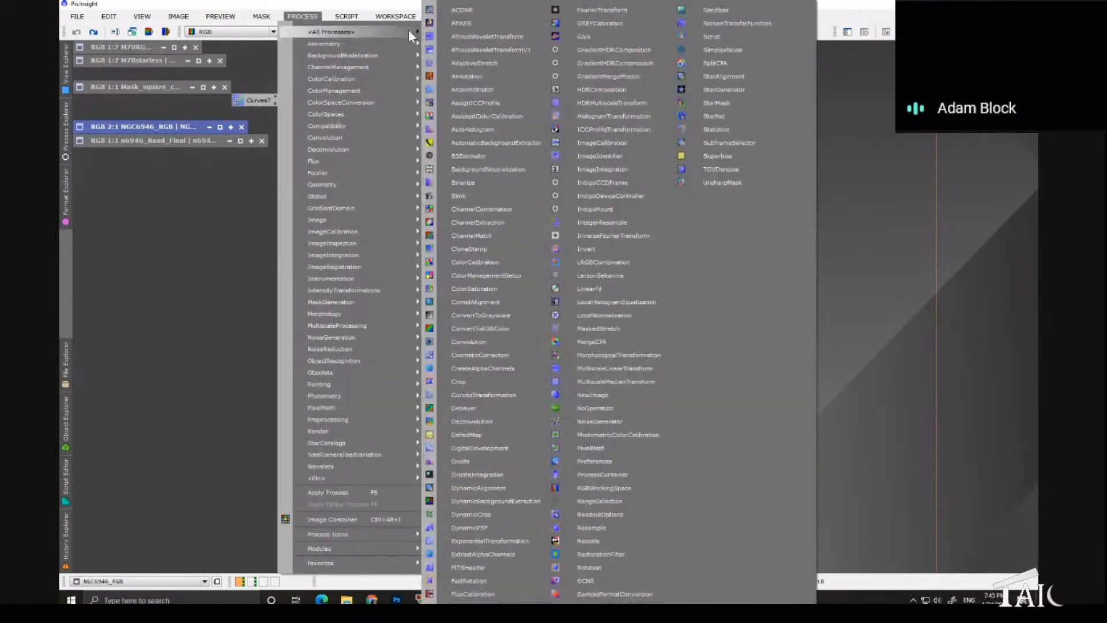
pyautogui.click(638, 169)
pyautogui.moveTo(809, 102); pyautogui.dragTo(487, 88)
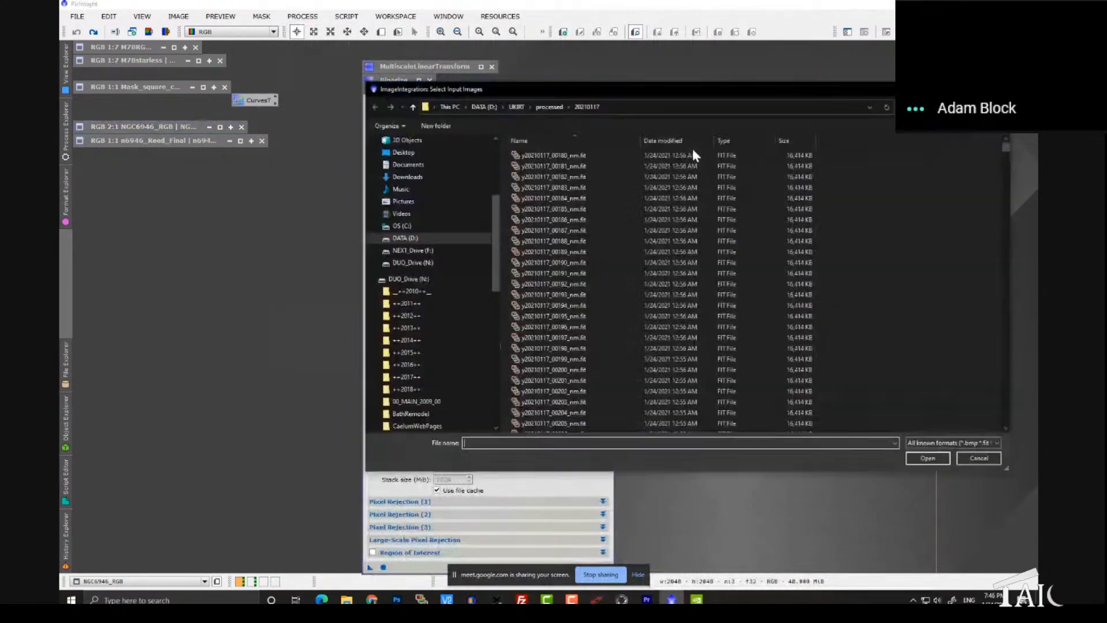
pyautogui.moveTo(621, 86); pyautogui.dragTo(524, 86)
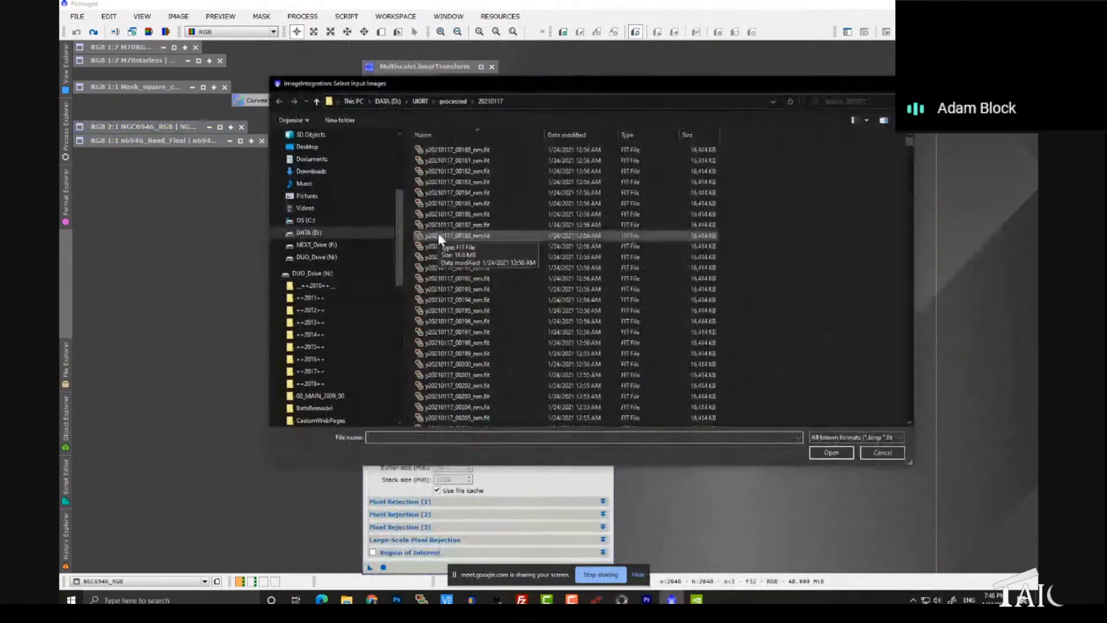
# Step: Browse to the M78 folder under ++_2020_++ on NEXT_Drive (F:), look through its files and close the selection dialog
pyautogui.click(365, 247)
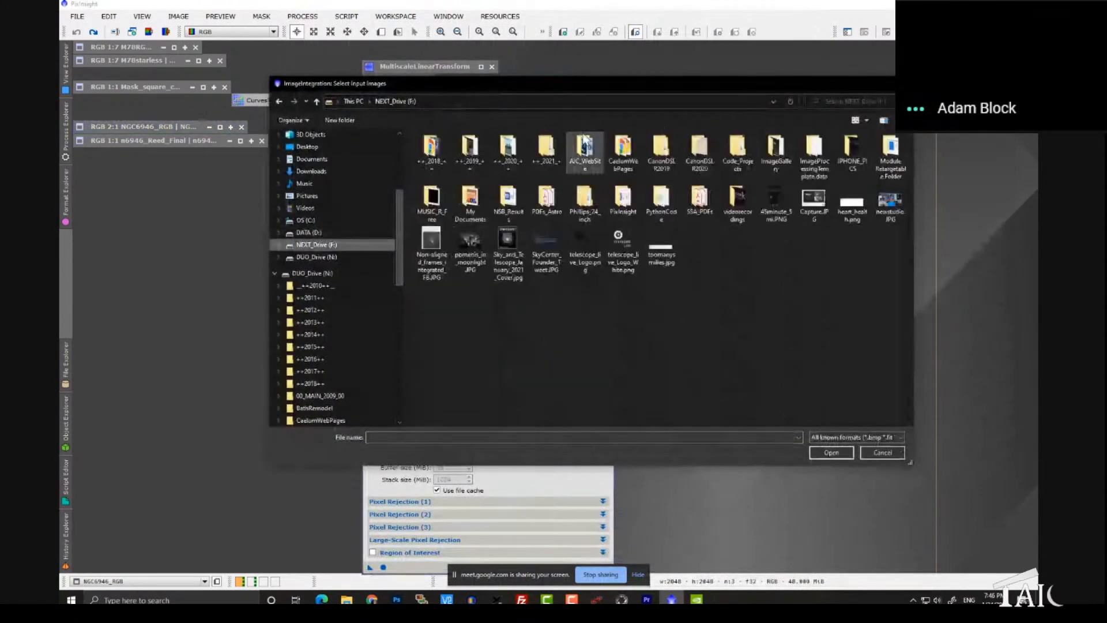
pyautogui.doubleClick(508, 150)
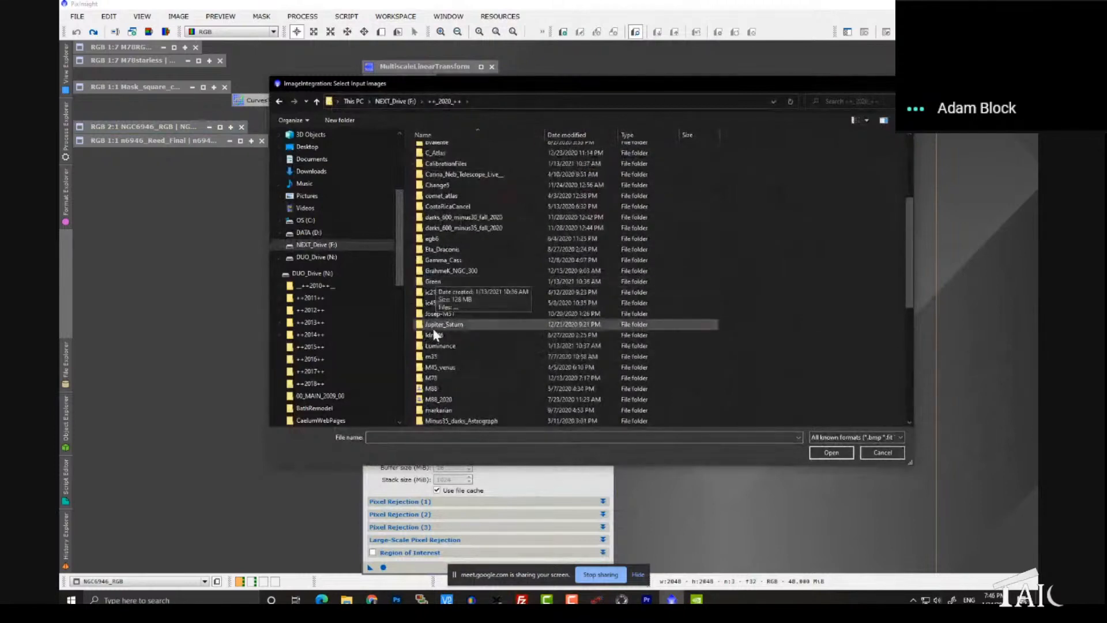
pyautogui.doubleClick(454, 378)
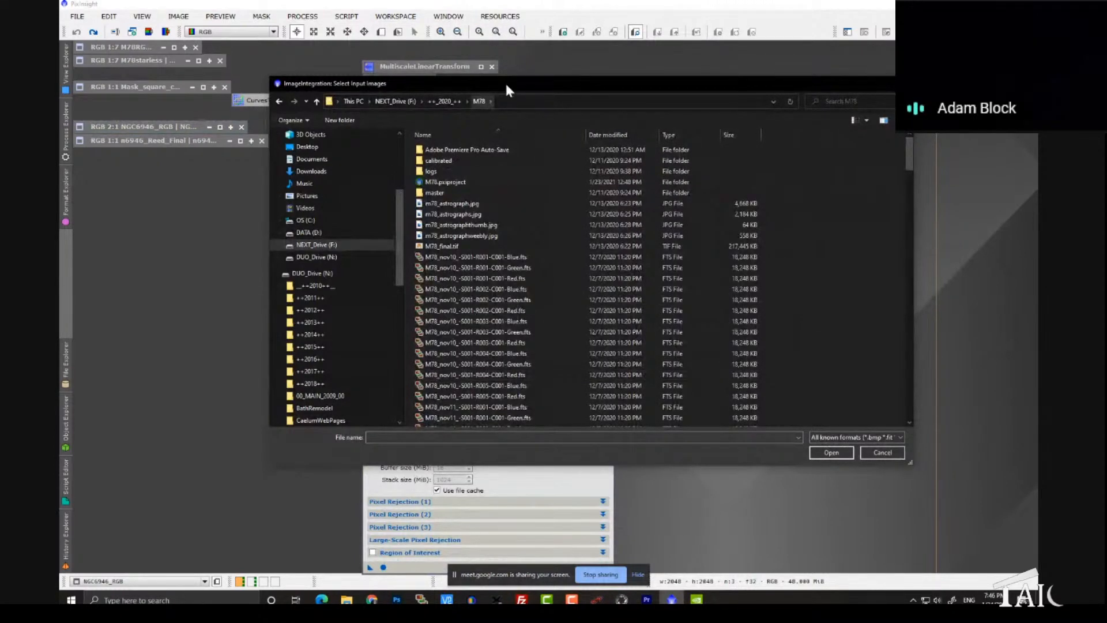
pyautogui.moveTo(506, 86); pyautogui.dragTo(450, 71)
pyautogui.scroll(-8, 414, 153)
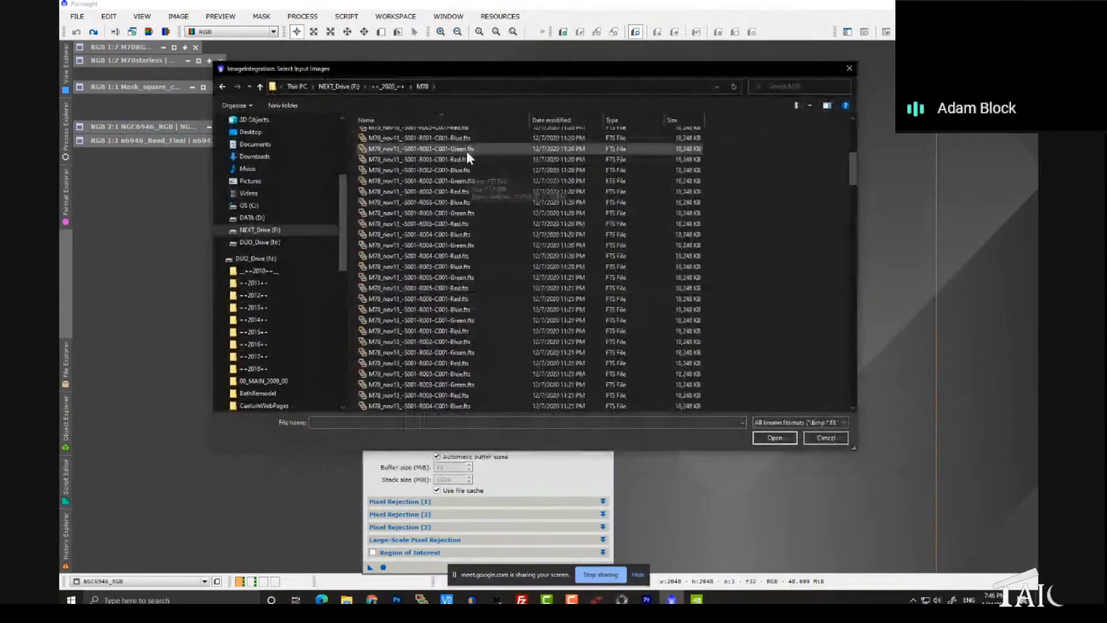
pyautogui.scroll(-4, 456, 333)
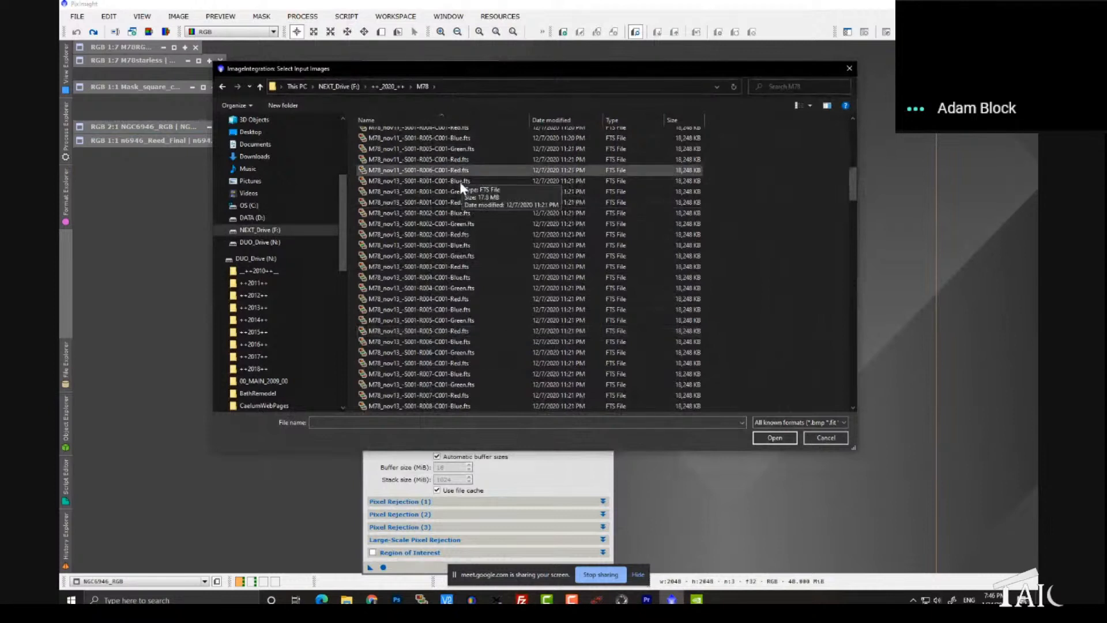
pyautogui.scroll(12, 446, 338)
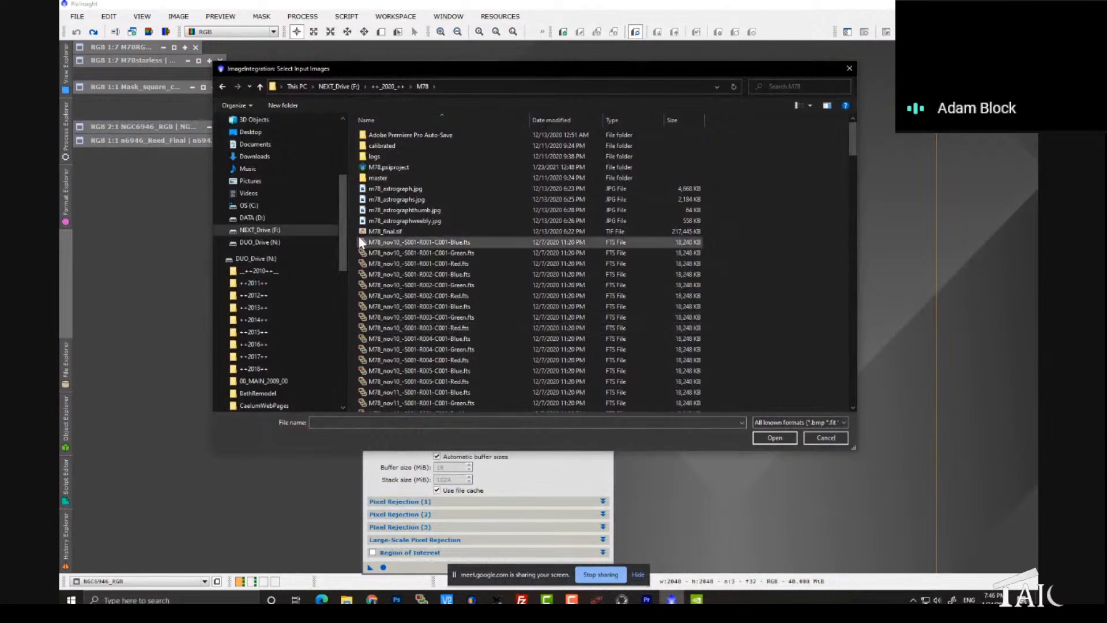
pyautogui.click(853, 72)
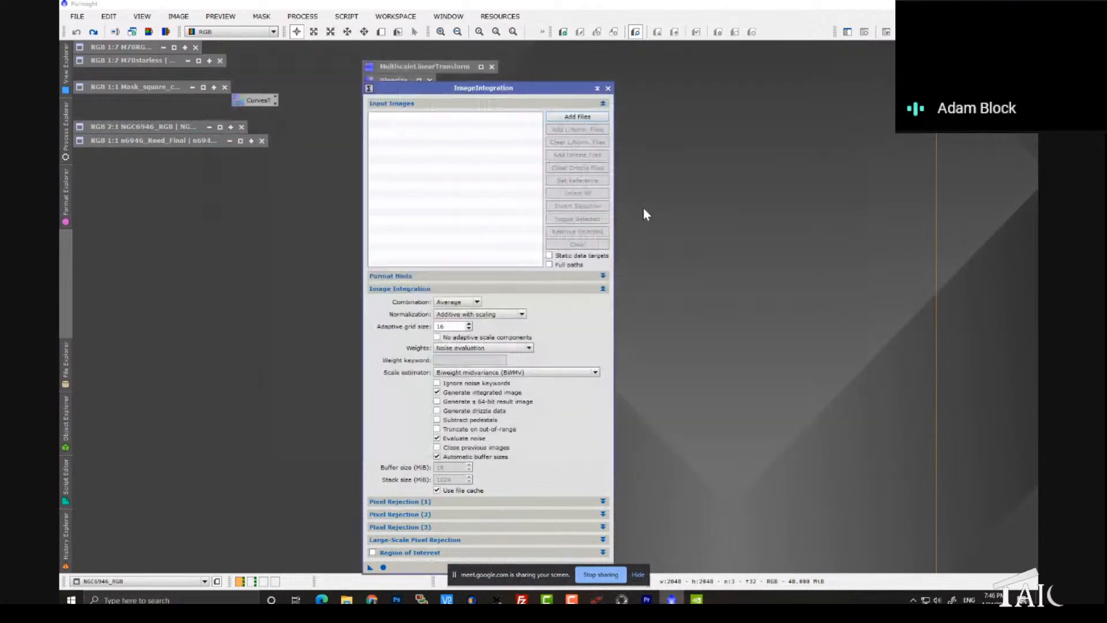
# Step: Open the green frame M78_nov10_-S001-R002-C001-Green.fts from the M78 folder, move ImageIntegration clear of it and close the image
pyautogui.doubleClick(644, 208)
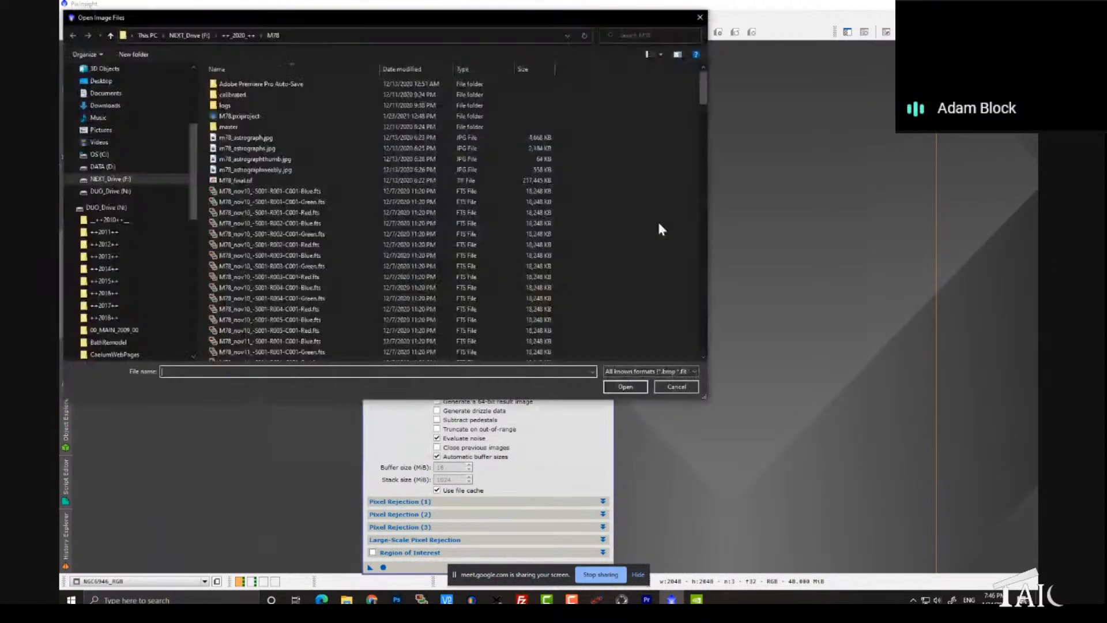
pyautogui.doubleClick(660, 231)
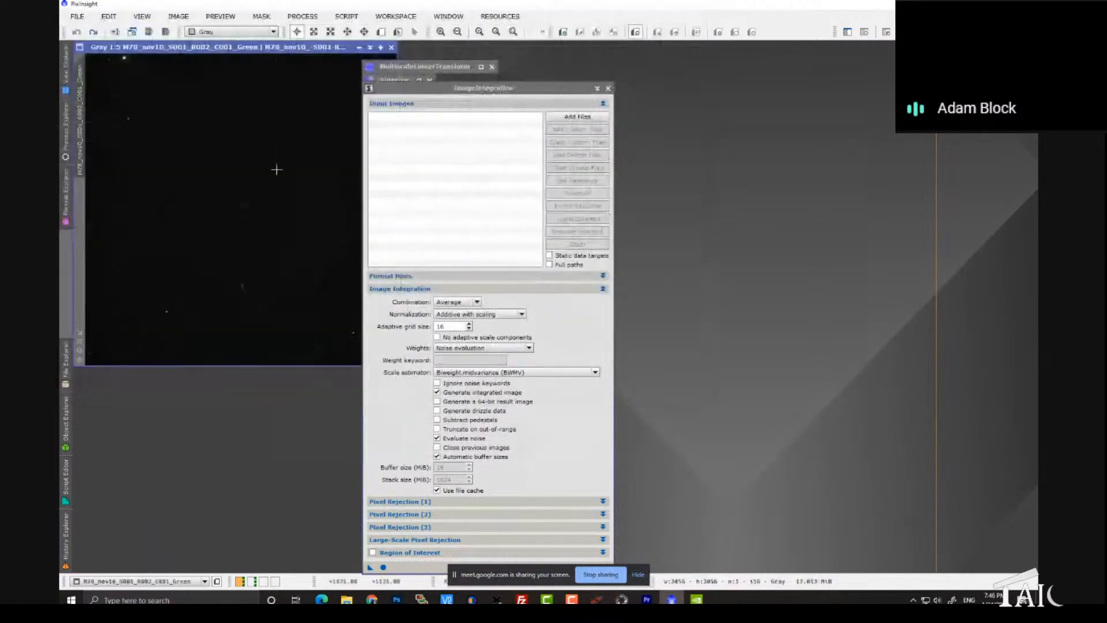
pyautogui.moveTo(460, 87); pyautogui.dragTo(534, 66)
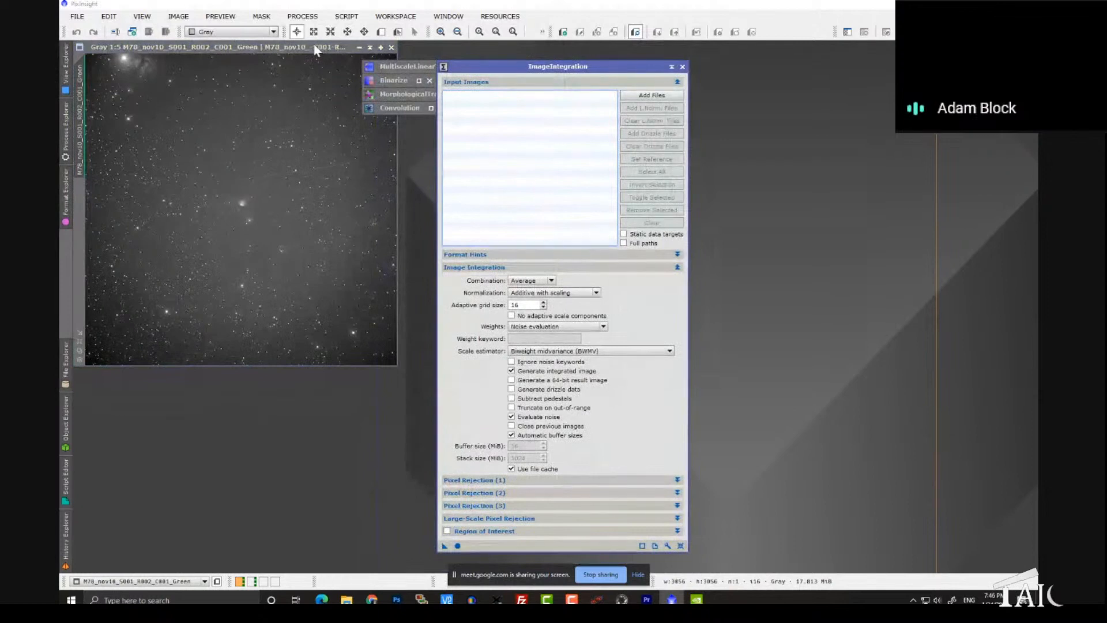
pyautogui.click(392, 48)
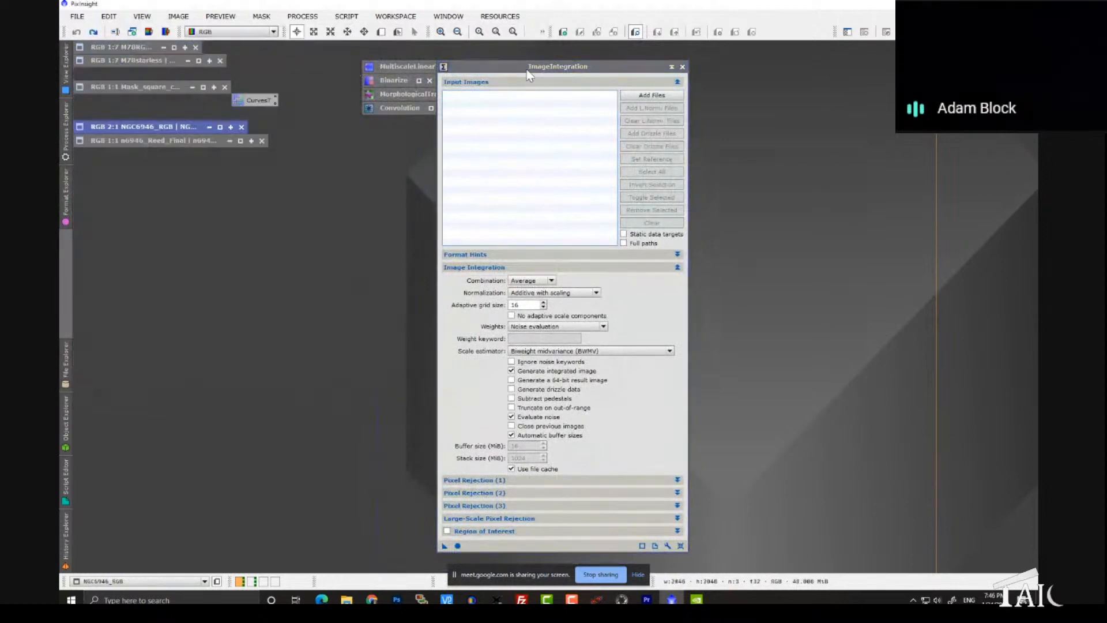
# Step: Bring up ImageIntegration's input image selection and browse from M78 through calibrated, light and cosmetized to the registered folder
pyautogui.click(632, 98)
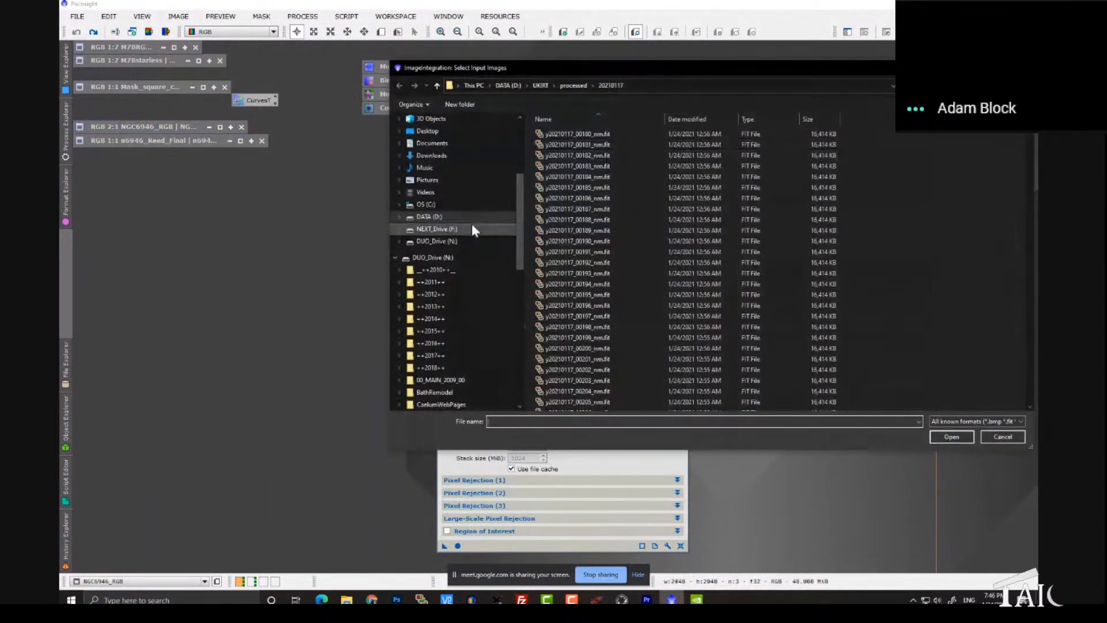
pyautogui.scroll(1, 512, 179)
pyautogui.scroll(3, 514, 182)
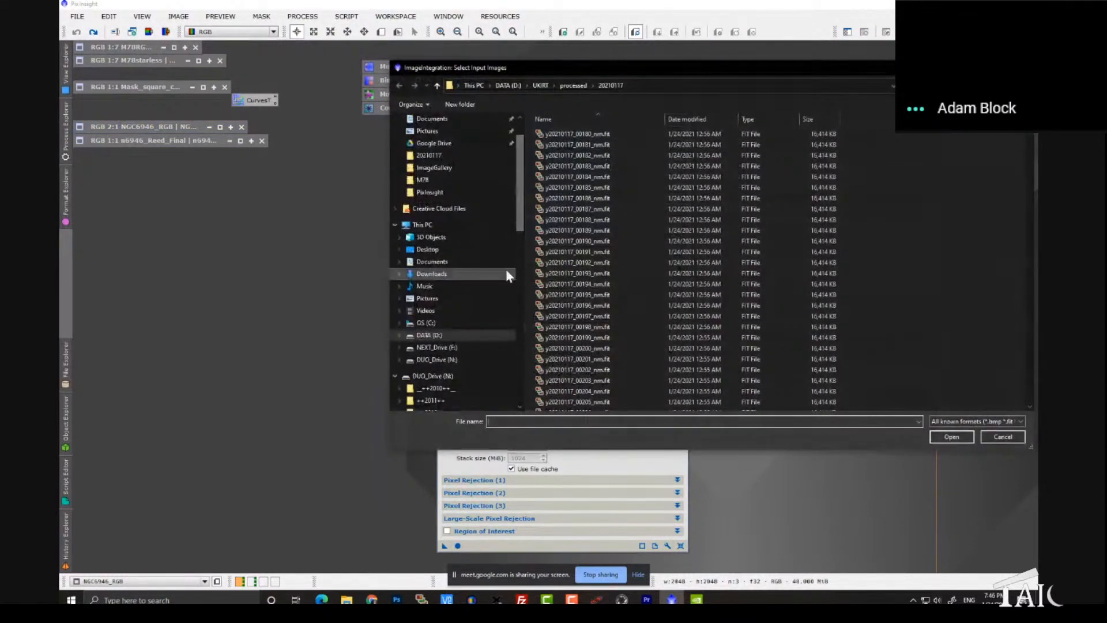
pyautogui.click(444, 181)
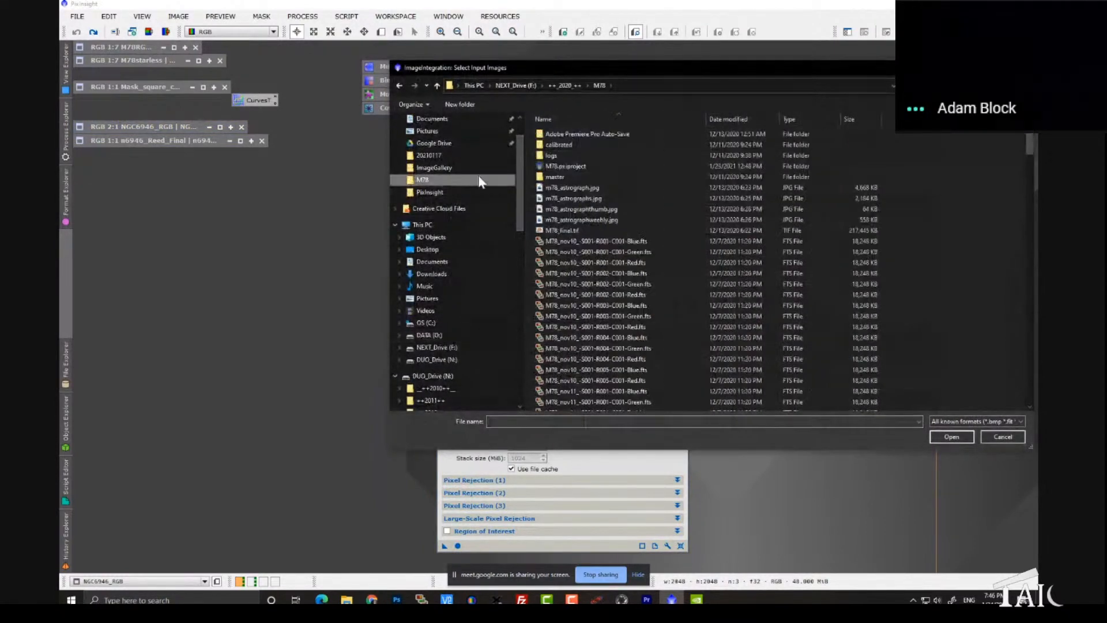
pyautogui.doubleClick(567, 144)
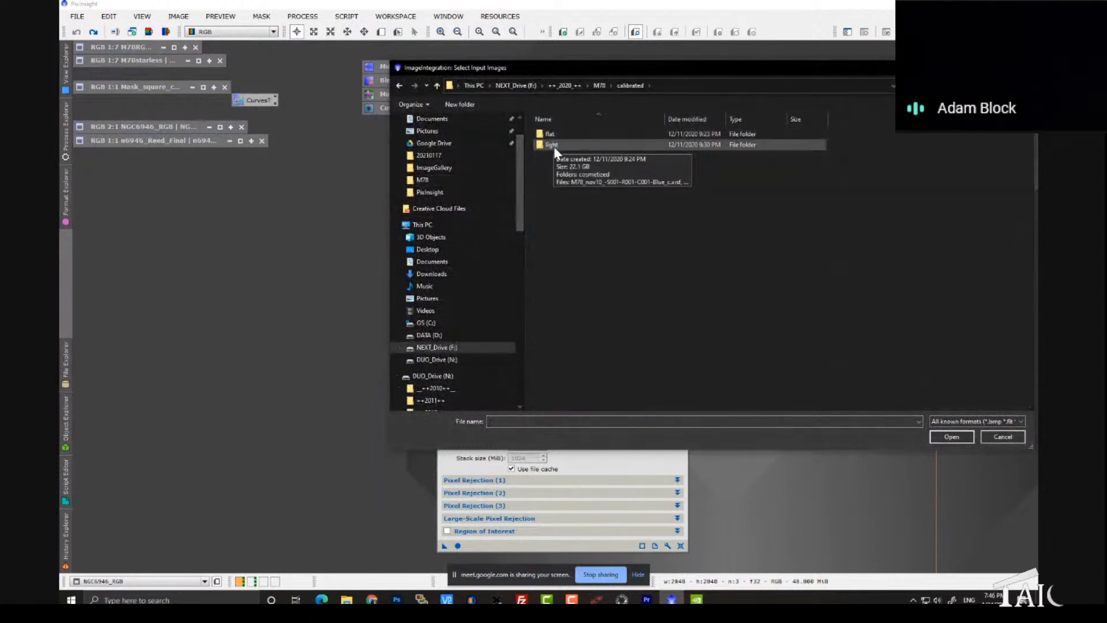
pyautogui.doubleClick(551, 145)
pyautogui.doubleClick(559, 136)
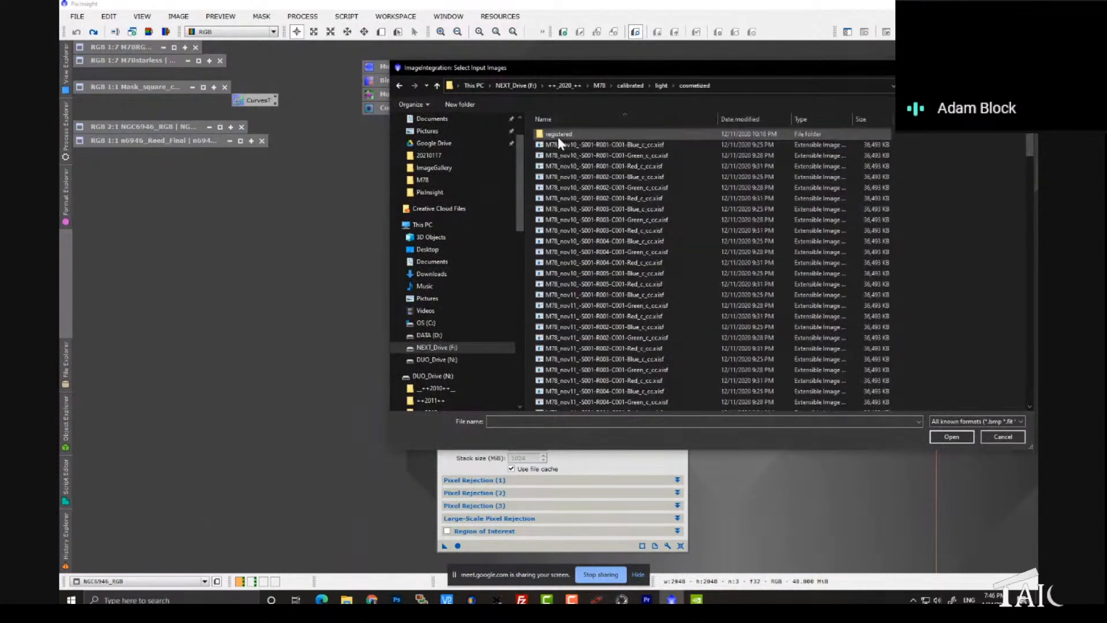
pyautogui.doubleClick(558, 137)
pyautogui.moveTo(600, 69); pyautogui.dragTo(382, 67)
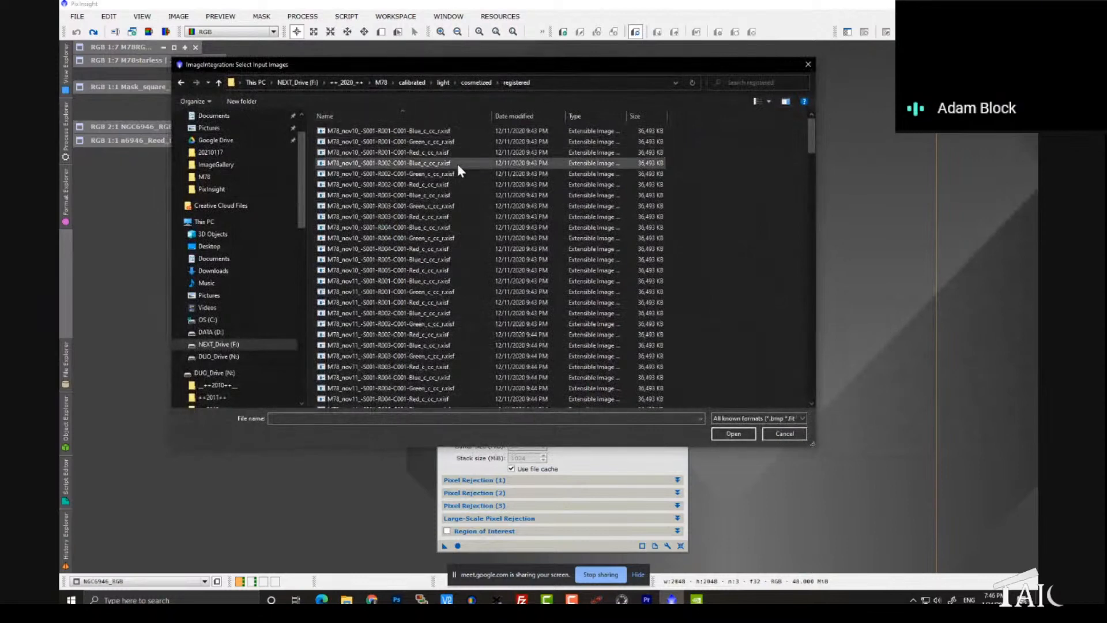
# Step: Go back to the cosmetized folder, list every file type with the wildcard *, and reopen the registered folder
pyautogui.click(476, 84)
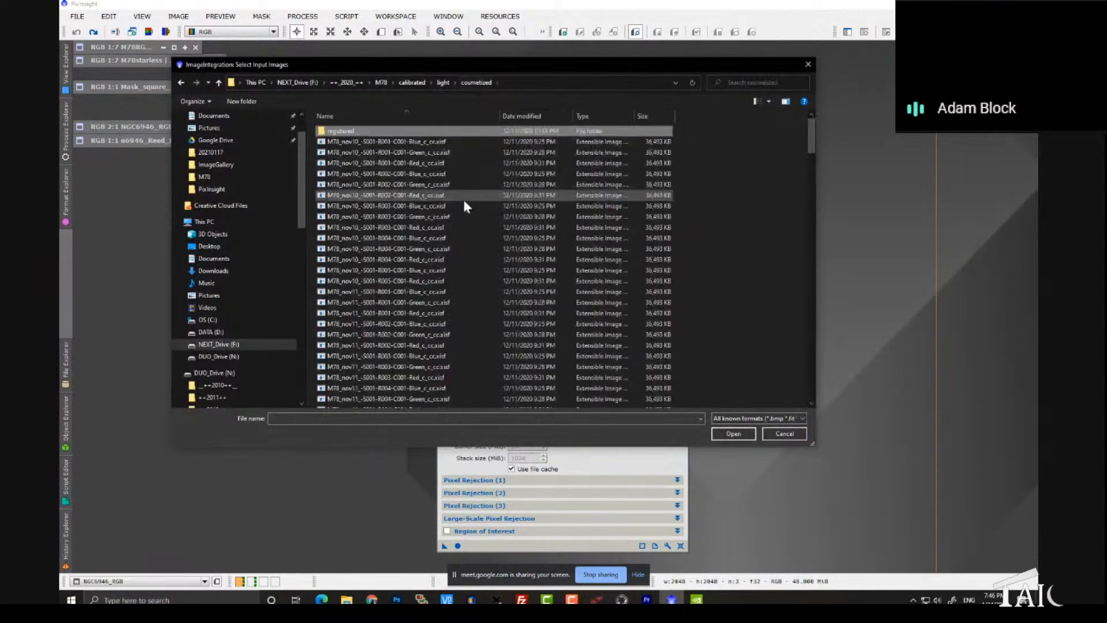
pyautogui.click(460, 419)
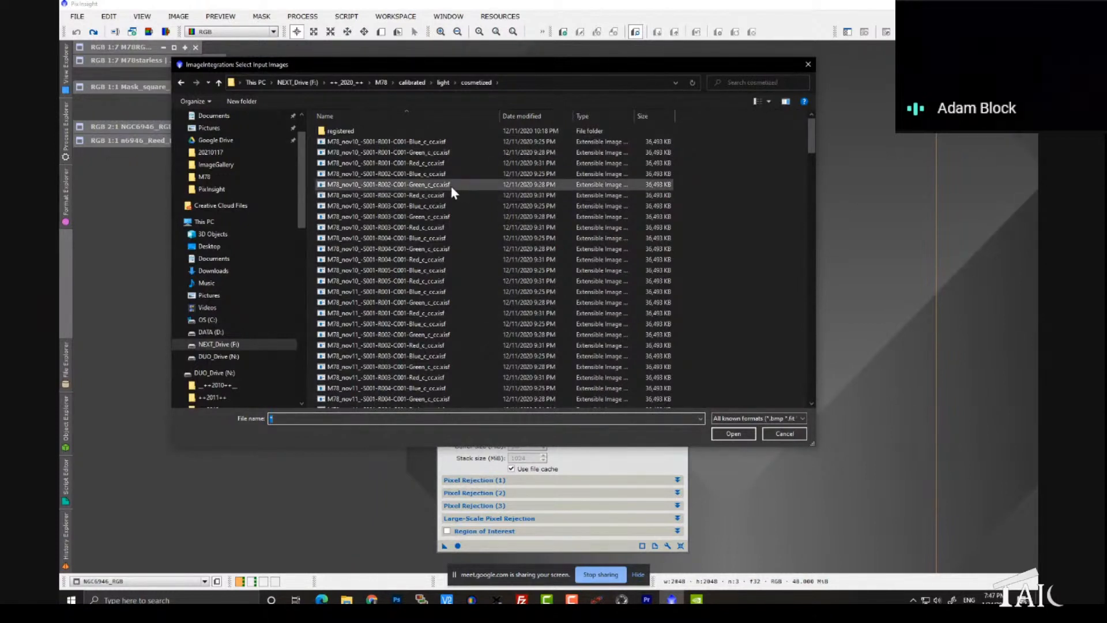
pyautogui.moveTo(815, 133); pyautogui.dragTo(728, 145)
pyautogui.doubleClick(349, 133)
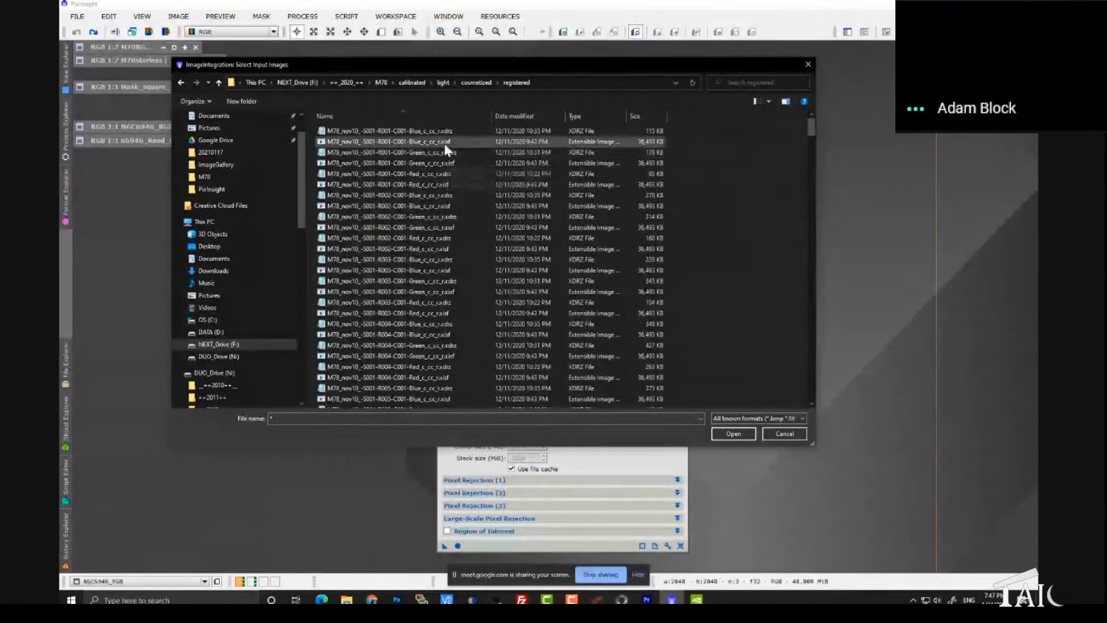
pyautogui.click(449, 143)
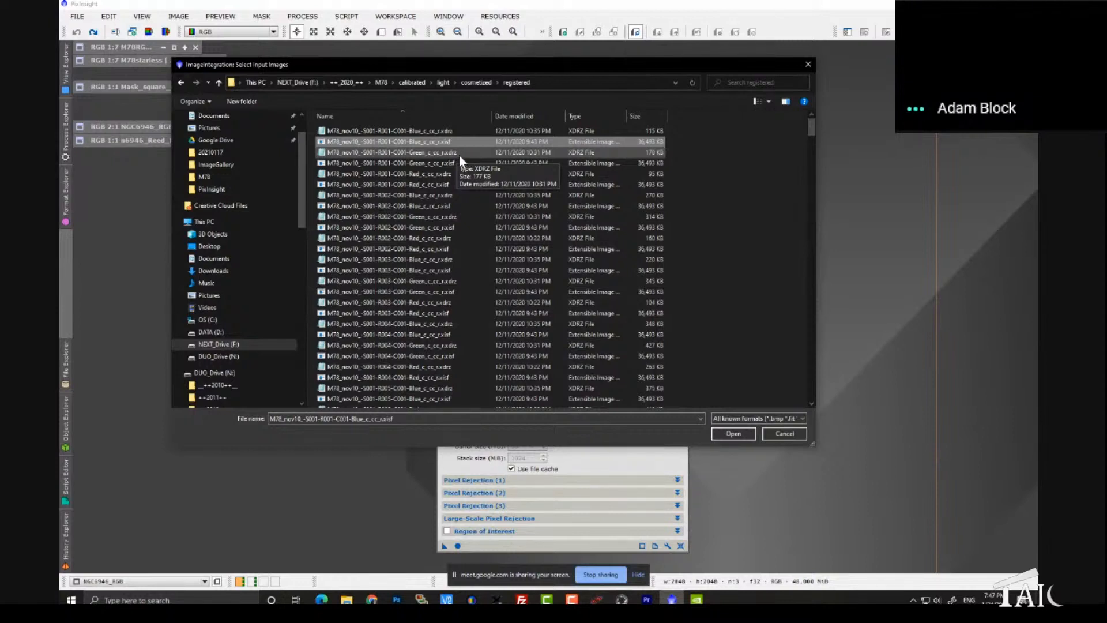
# Step: Filter the registered folder with *red* and move the file selection dialog slightly lower
pyautogui.click(423, 417)
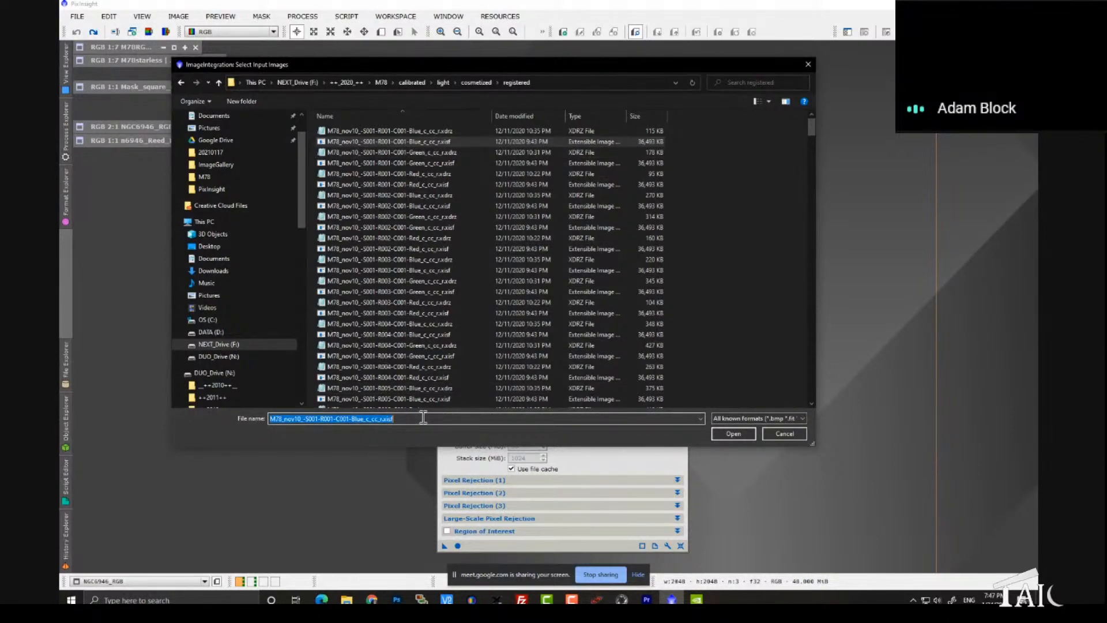
pyautogui.write('*red*')
pyautogui.press('Return')
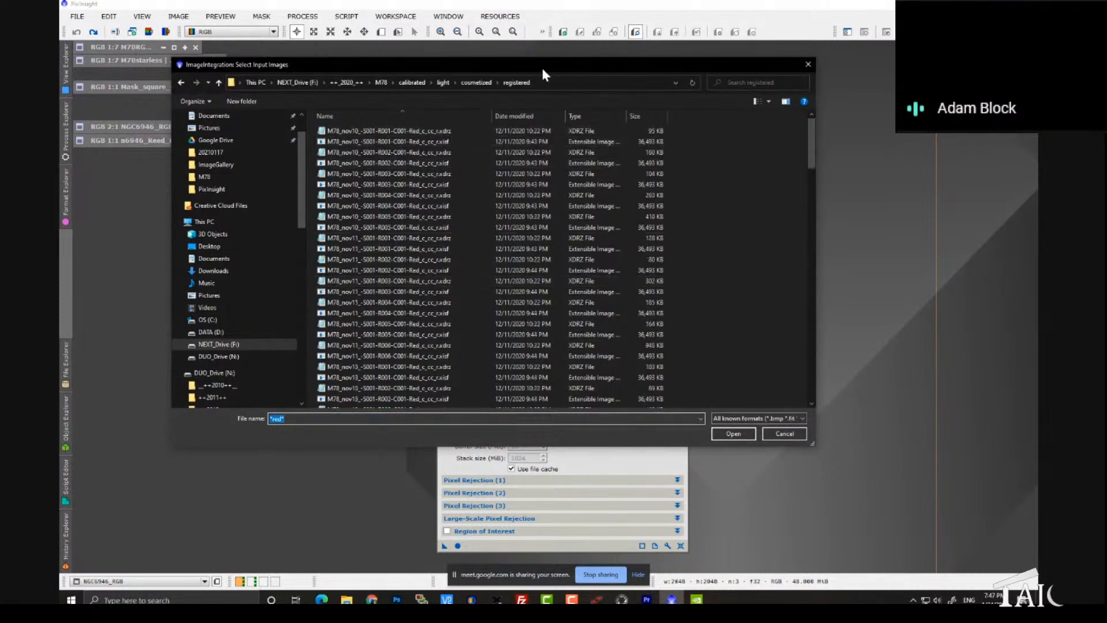
pyautogui.moveTo(541, 65)
pyautogui.mouseDown()
pyautogui.moveTo(521, 227)
pyautogui.moveTo(531, 324)
pyautogui.moveTo(538, 87)
pyautogui.mouseUp()
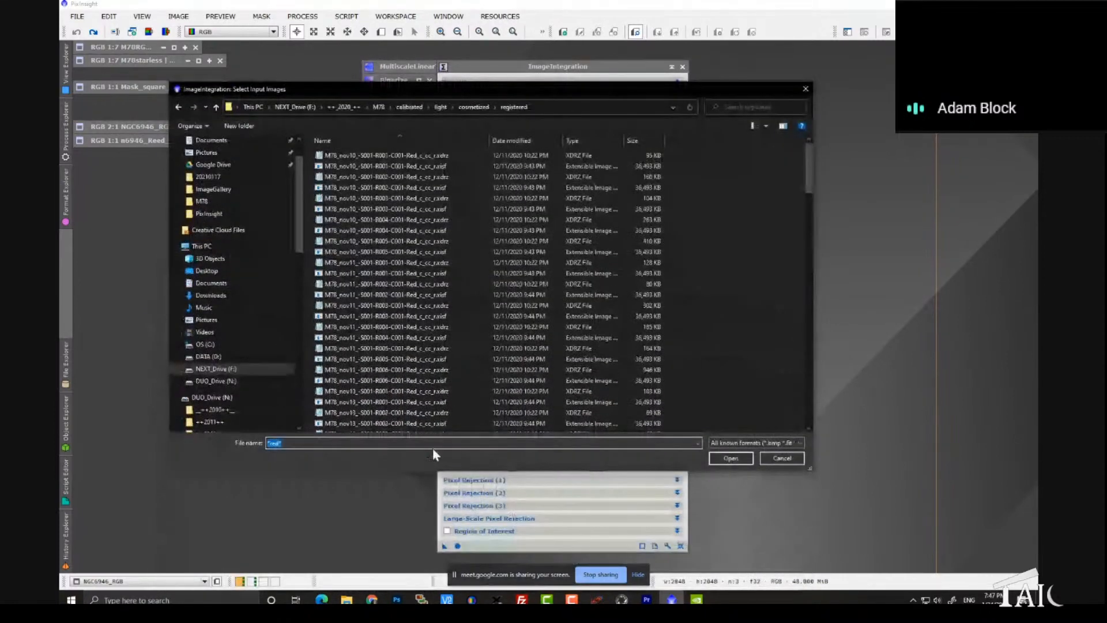
# Step: Narrow the wildcard filter to the red .xisf frames, select all of them and add them as input images
pyautogui.write('*red')
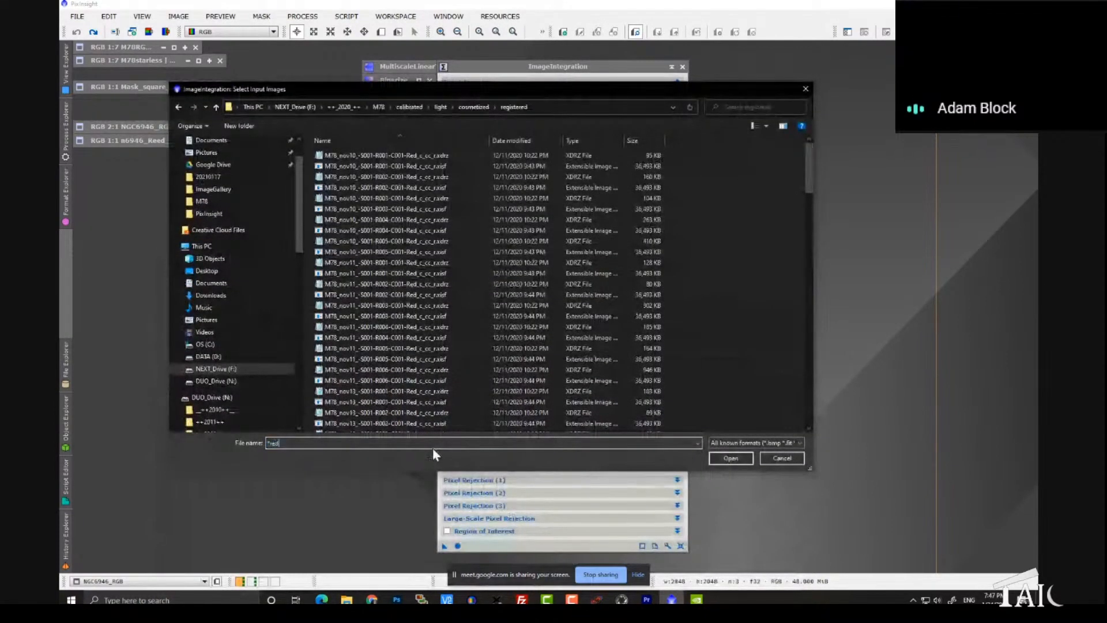
pyautogui.write('*.xi')
pyautogui.press('Return')
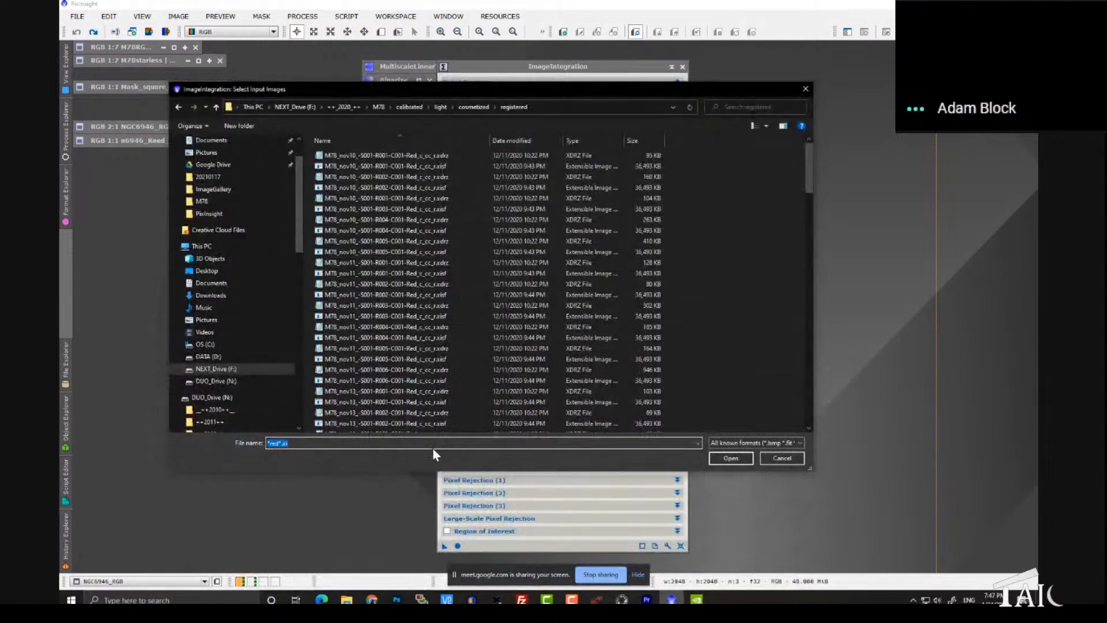
pyautogui.click(428, 245)
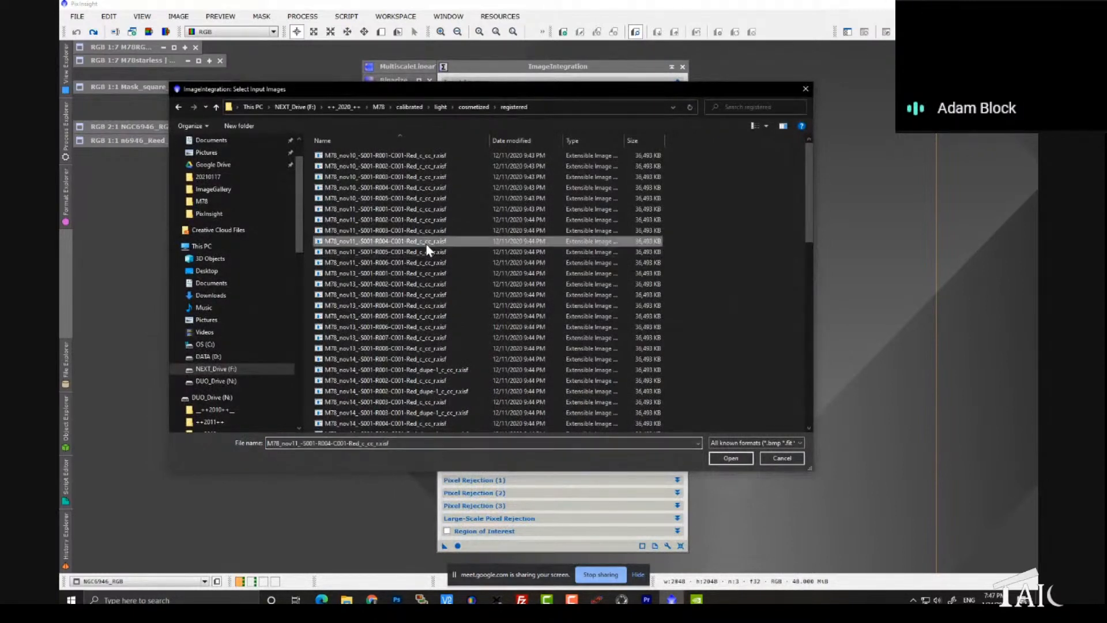
pyautogui.hotkey('ctrl', 'a')
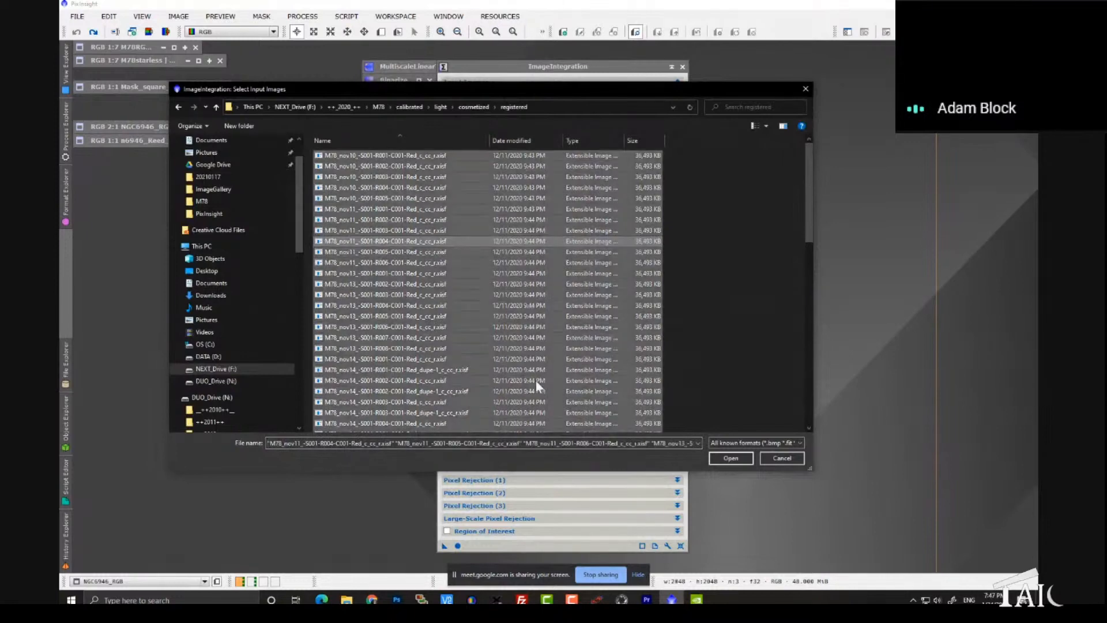
pyautogui.click(730, 458)
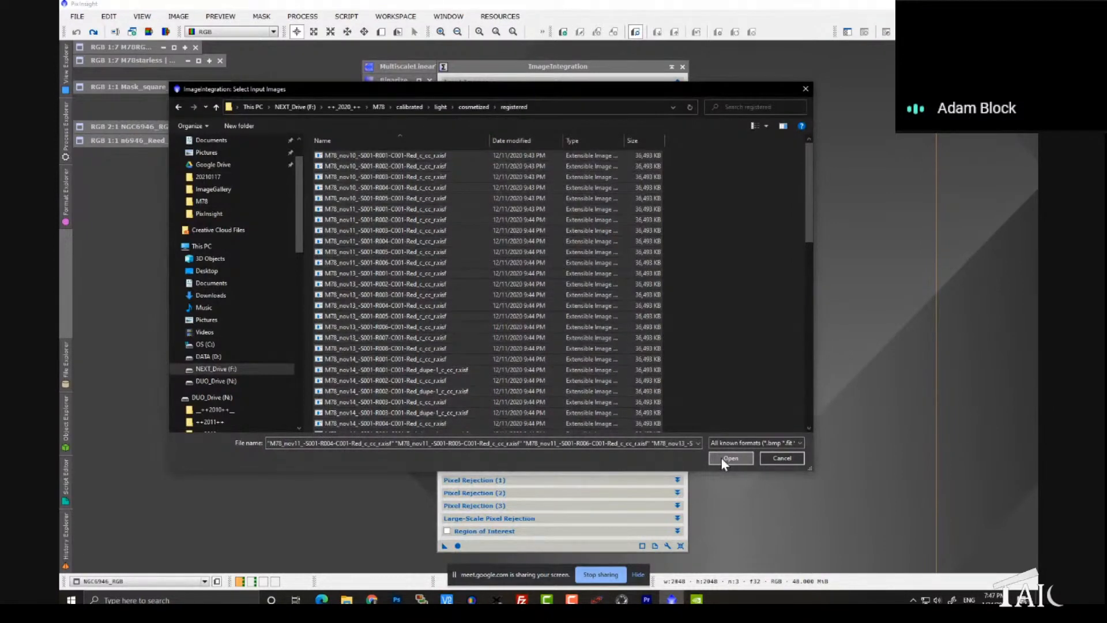
# Step: Add all red .xdrz drizzle data files using a wildcard filter, then review the input list and close ImageIntegration
pyautogui.click(644, 136)
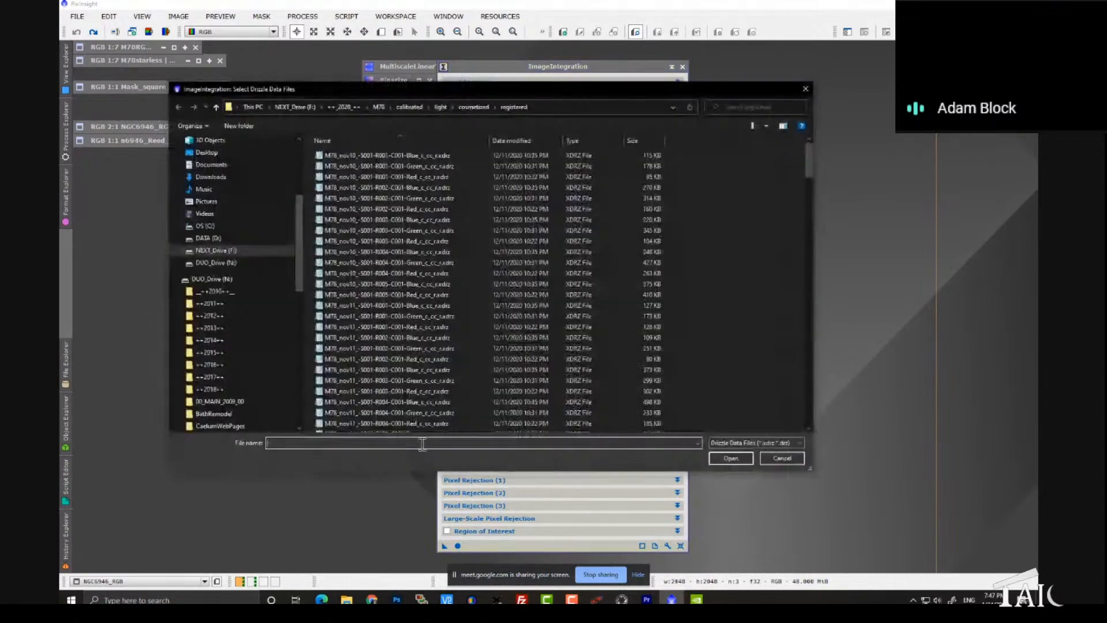
pyautogui.write('*red*.xd')
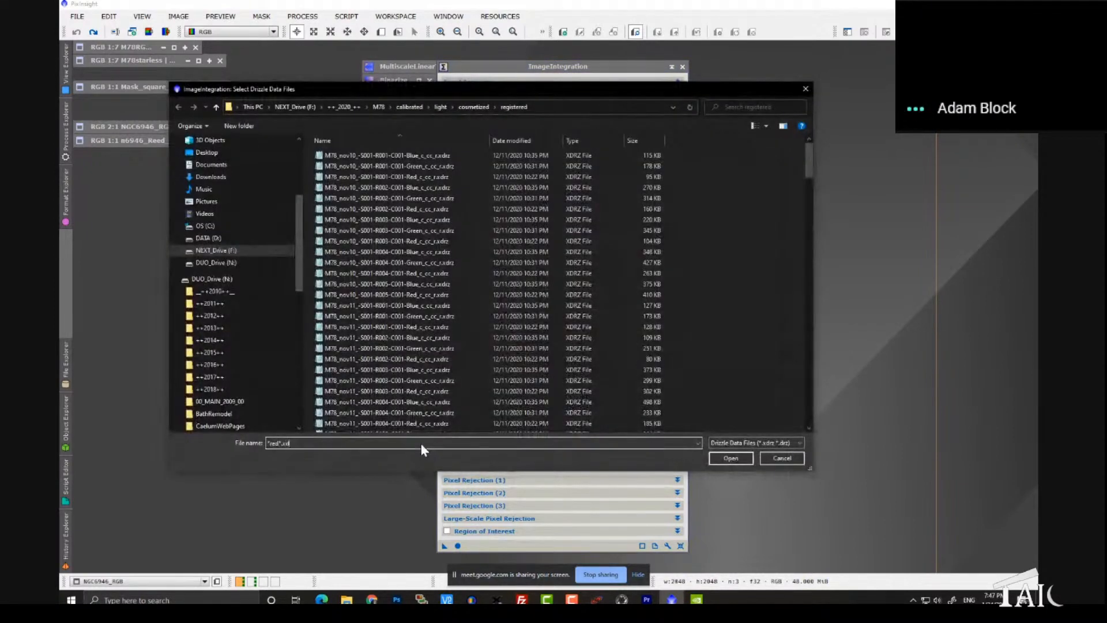
pyautogui.press('Return')
pyautogui.click(404, 295)
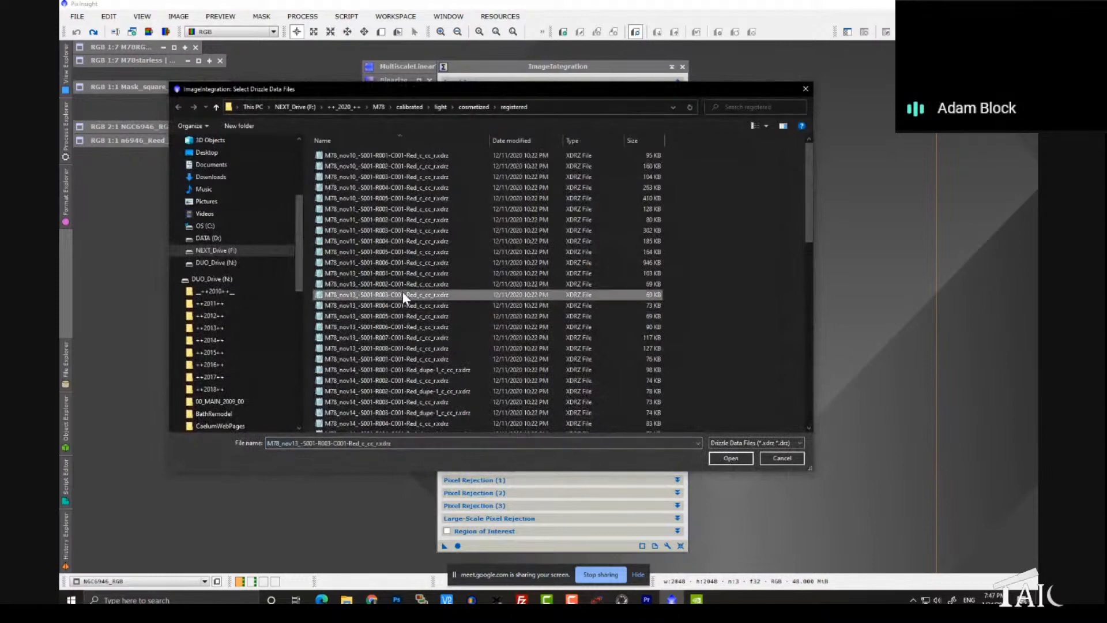
pyautogui.hotkey('ctrl', 'a')
pyautogui.click(730, 459)
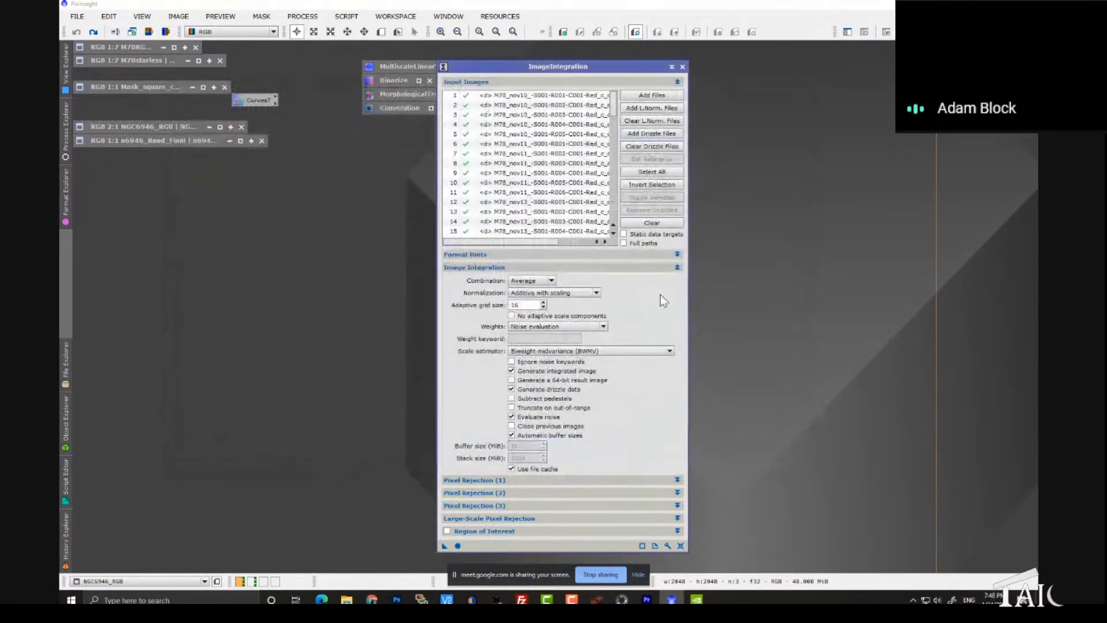
pyautogui.moveTo(610, 203); pyautogui.dragTo(614, 159)
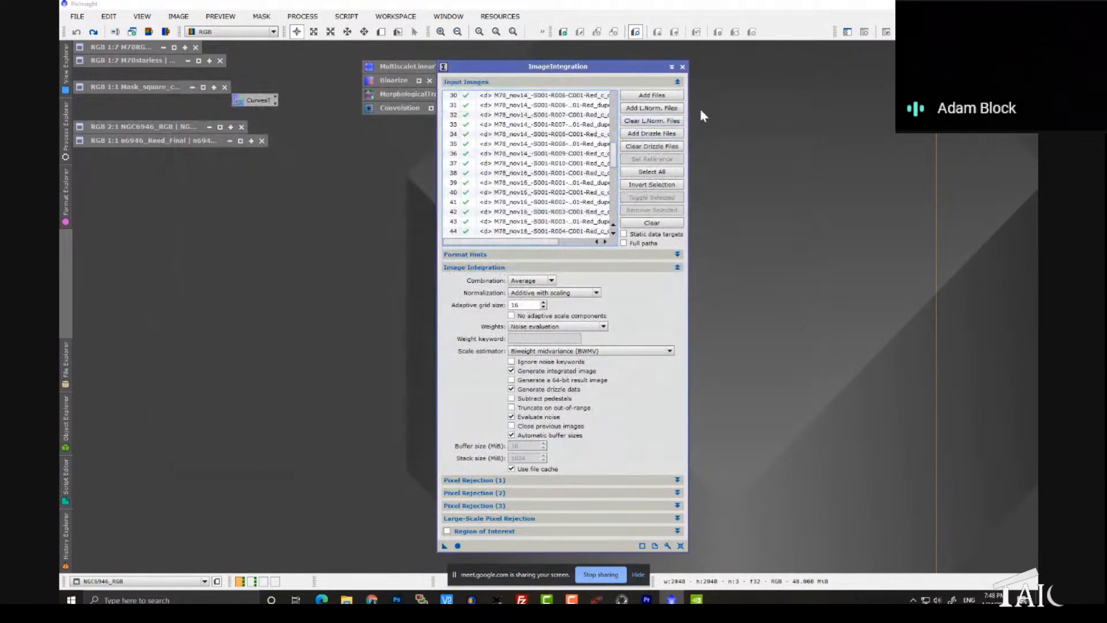
pyautogui.click(683, 66)
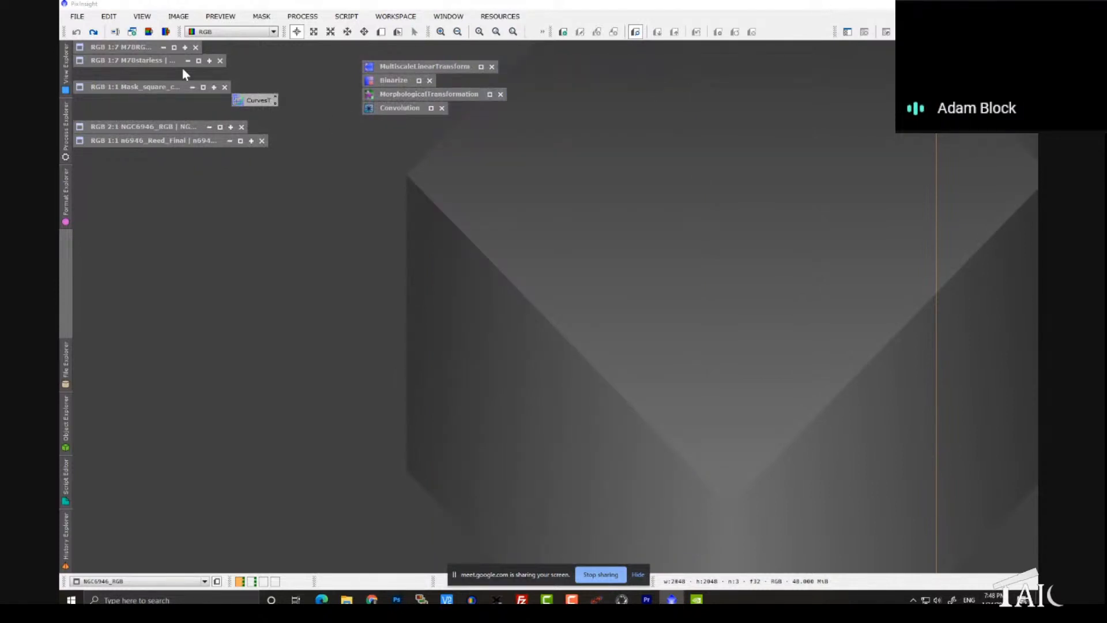
# Step: Restore the M78RGB image, enlarge its window in the middle of the workspace and zoom to 1:4 around the central nebula
pyautogui.doubleClick(140, 47)
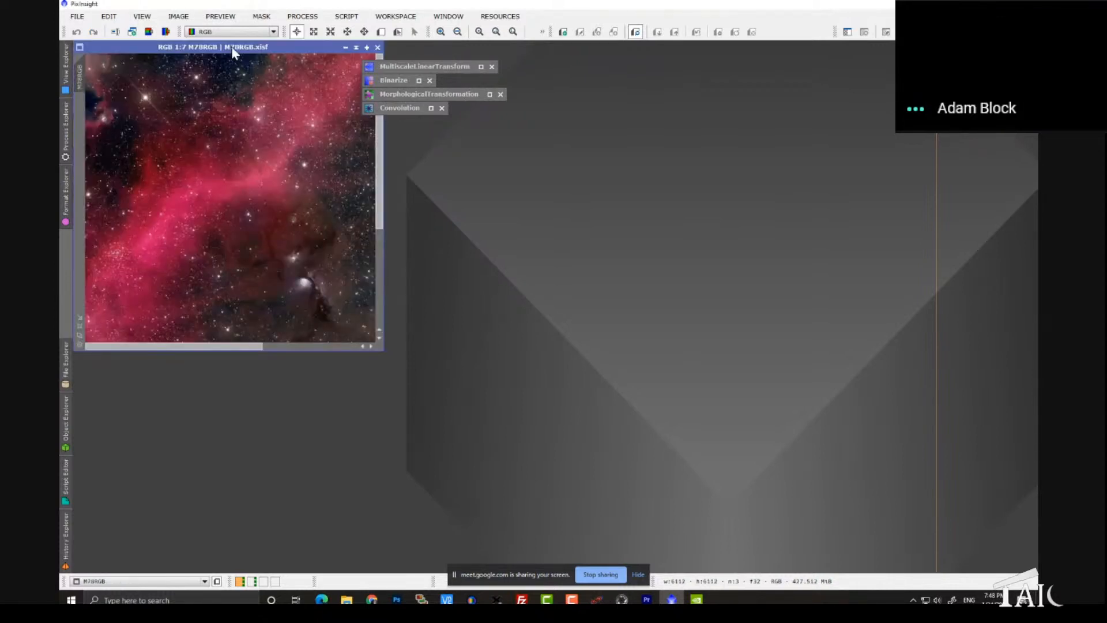
pyautogui.moveTo(232, 50); pyautogui.dragTo(391, 151)
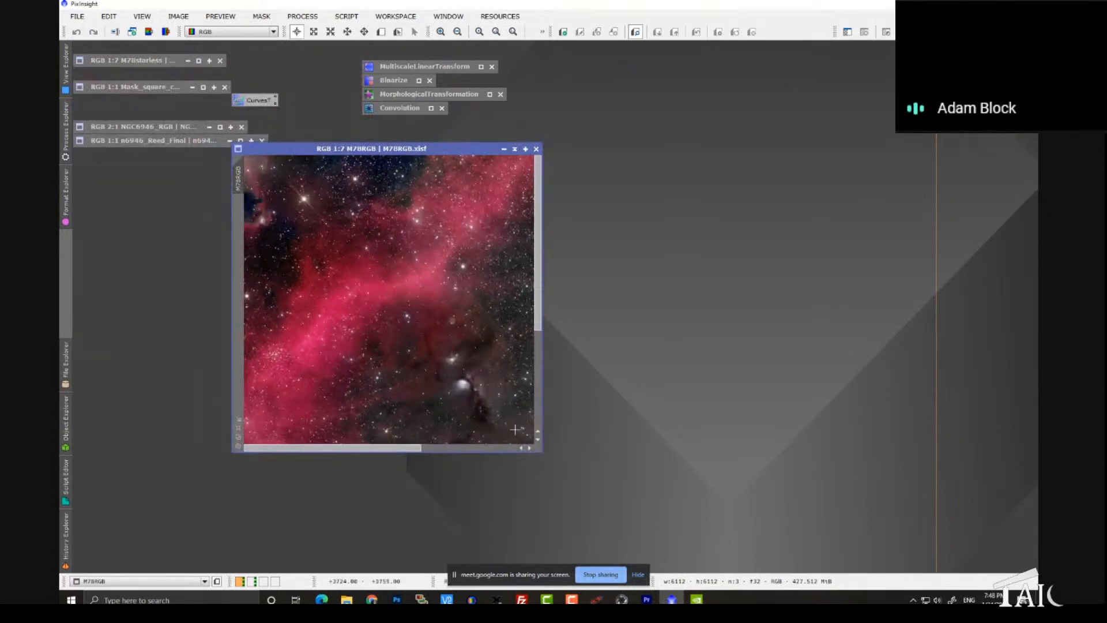
pyautogui.scroll(-5, 478, 382)
pyautogui.scroll(1, 478, 382)
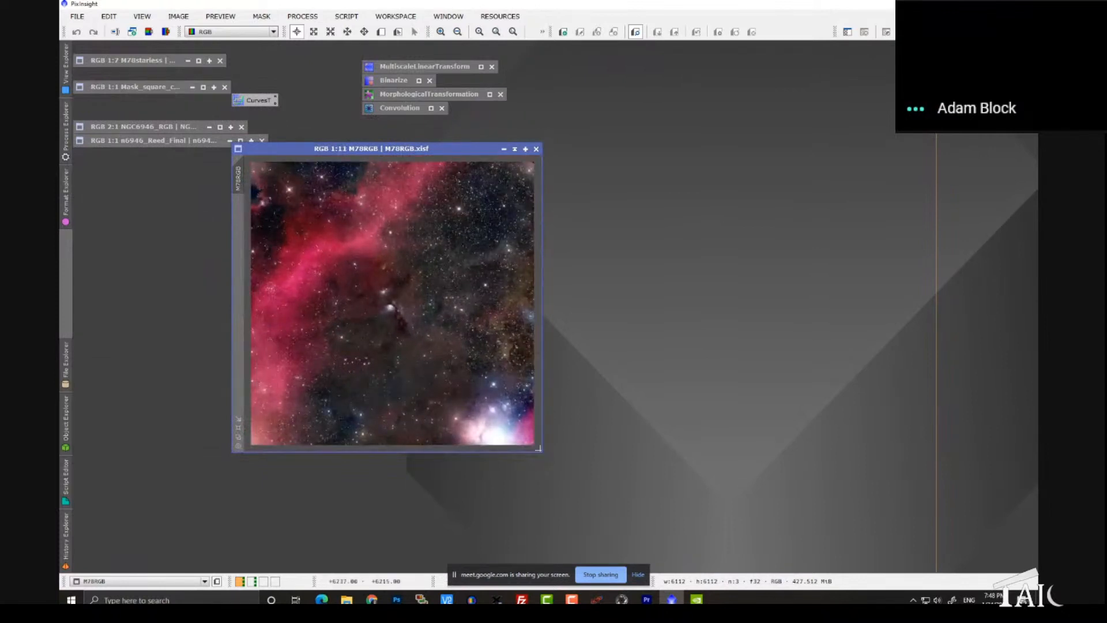
pyautogui.moveTo(544, 453); pyautogui.dragTo(876, 542)
pyautogui.scroll(7, 554, 346)
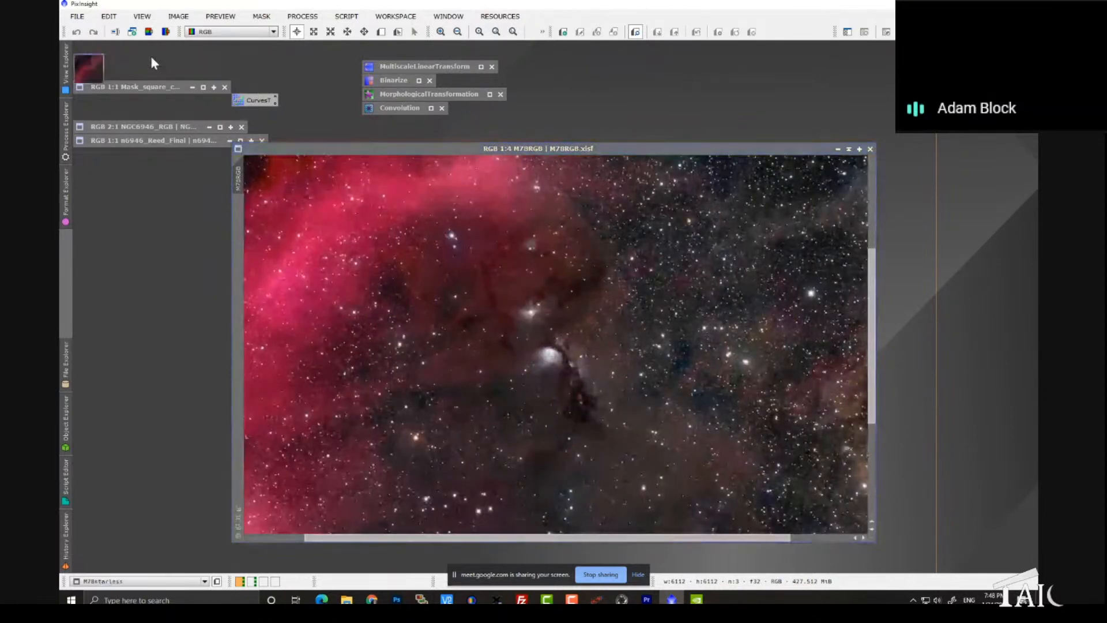
# Step: Restore the M78starless image, enlarge its window and zoom it to 1:7
pyautogui.doubleClick(151, 59)
pyautogui.scroll(-4, 321, 297)
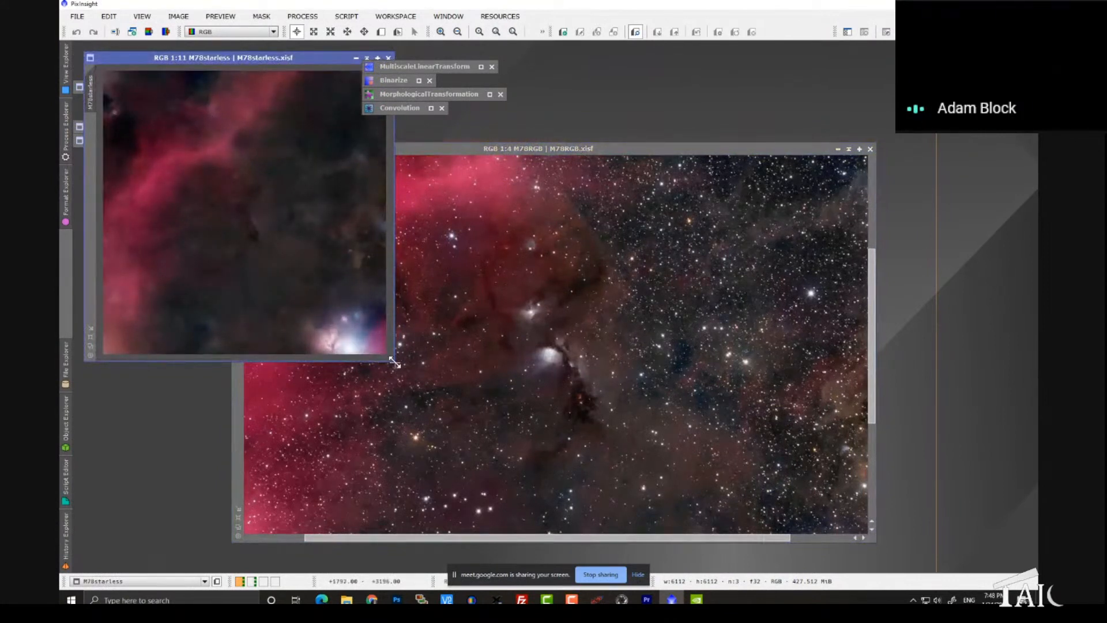
pyautogui.moveTo(396, 361); pyautogui.dragTo(559, 495)
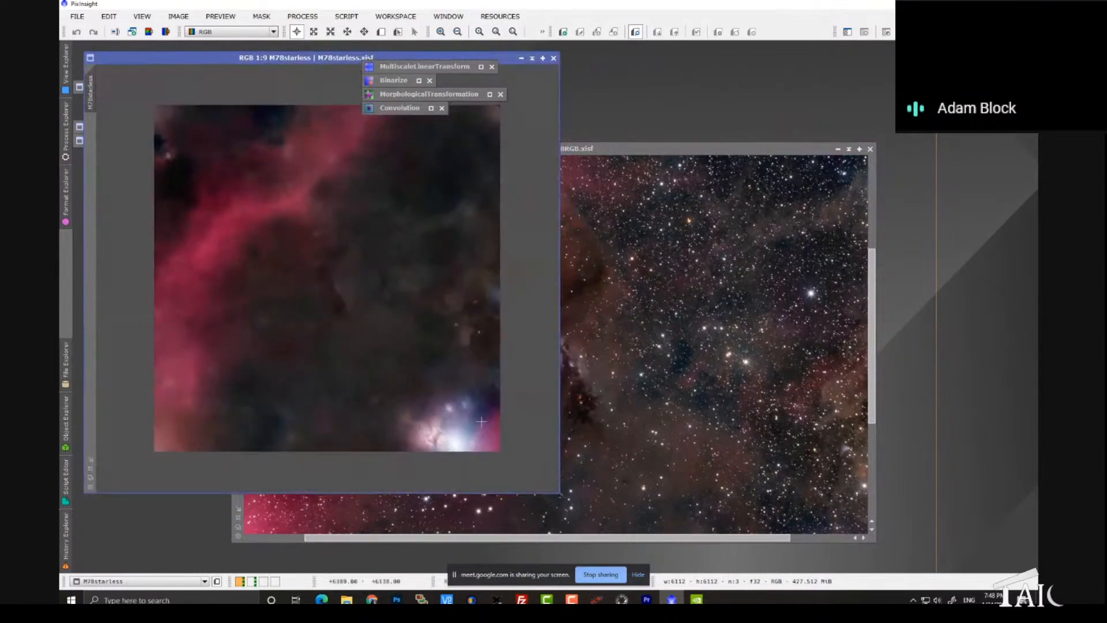
pyautogui.scroll(4, 491, 376)
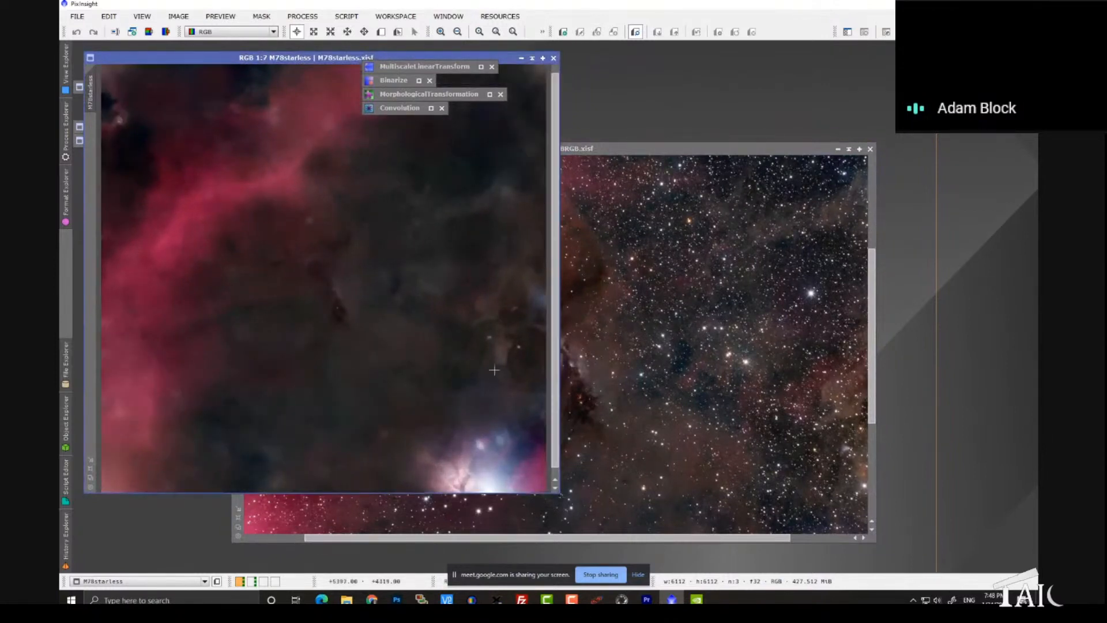
# Step: Bring the M78RGB and M78starless windows to the front in turn, shifting them apart to show both images
pyautogui.click(655, 148)
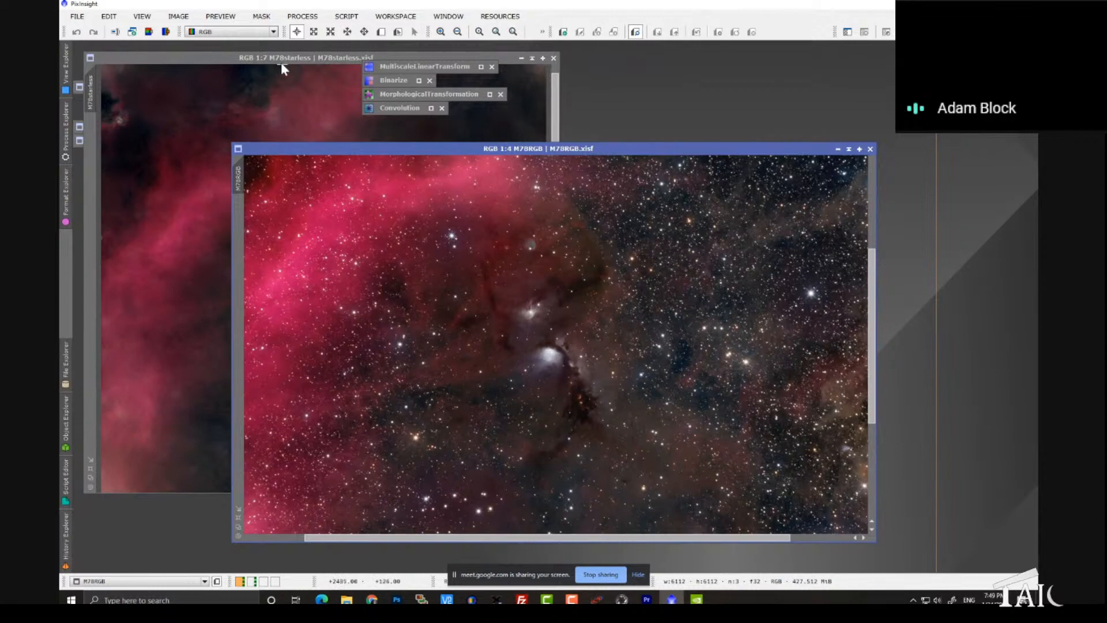
pyautogui.moveTo(276, 57); pyautogui.dragTo(539, 128)
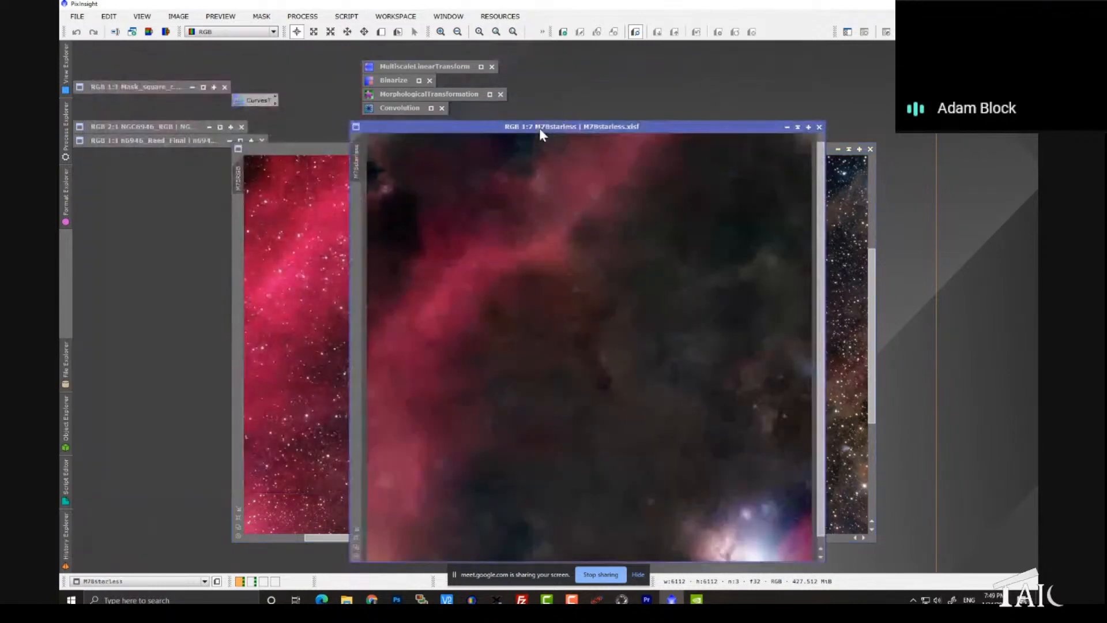
pyautogui.click(538, 128)
pyautogui.moveTo(539, 128); pyautogui.dragTo(264, 58)
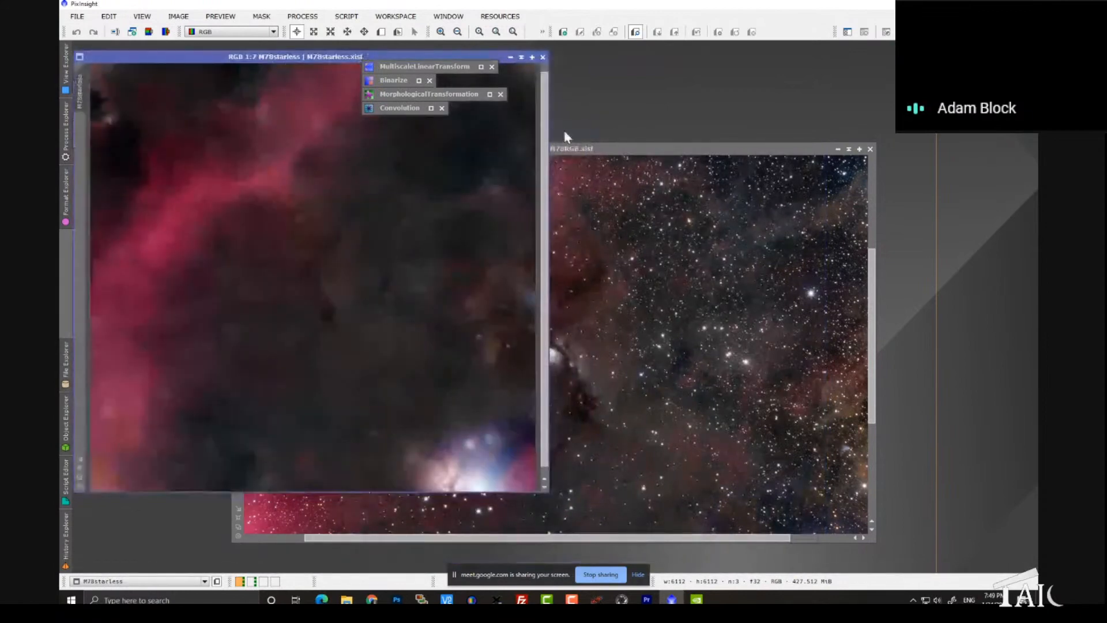
pyautogui.moveTo(573, 148); pyautogui.dragTo(611, 128)
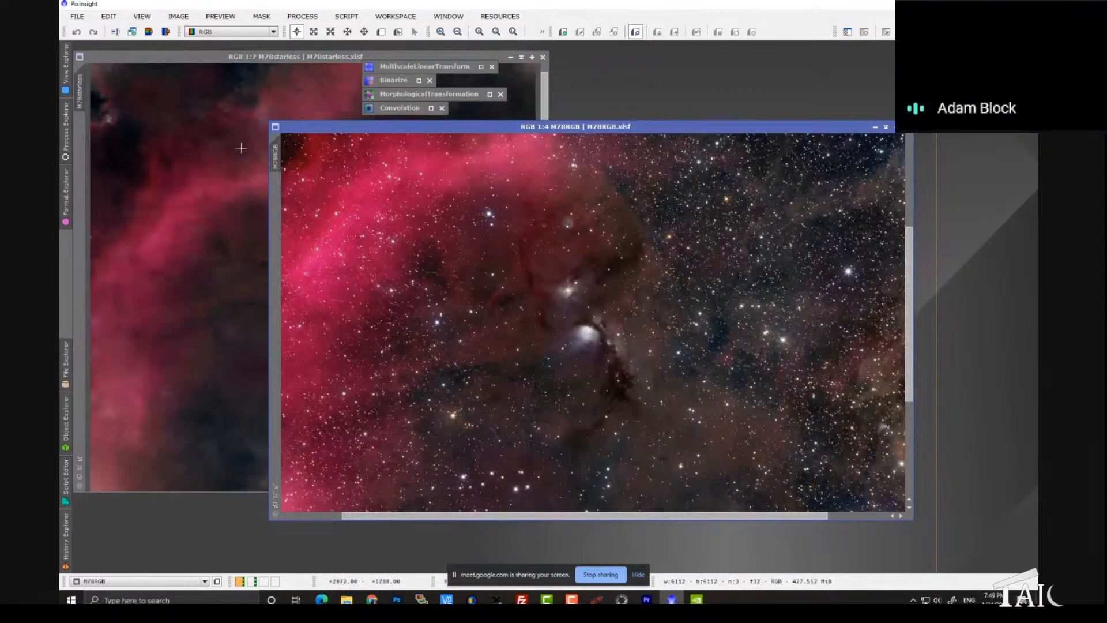
pyautogui.moveTo(310, 124); pyautogui.dragTo(333, 131)
pyautogui.click(296, 59)
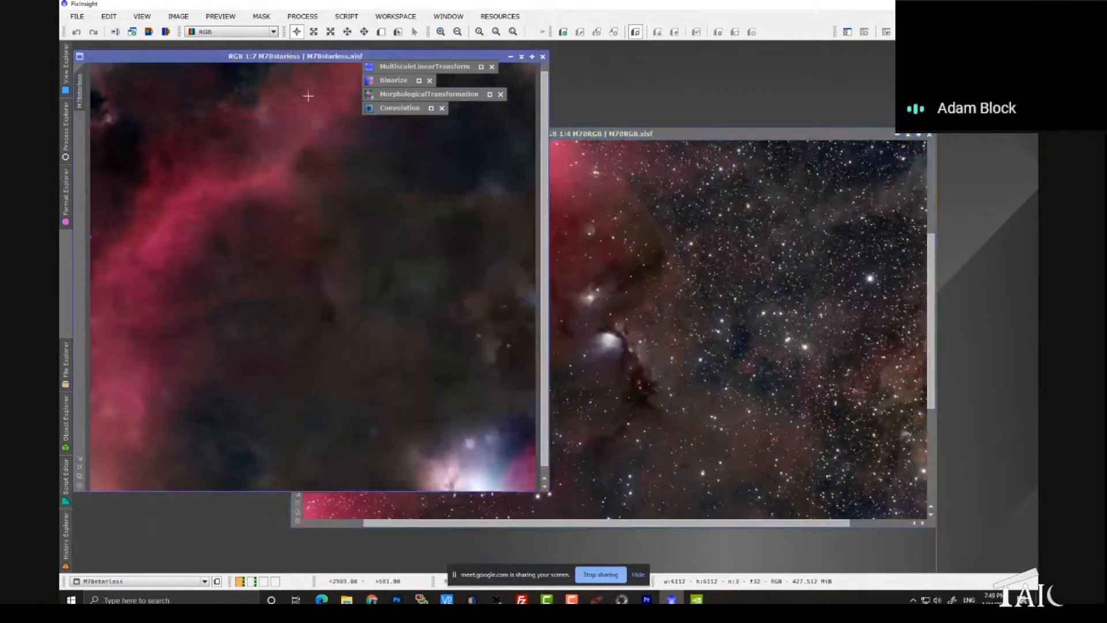
# Step: Fit the M78RGB window to its whole image at 1:7, place it beside M78starless and fit that window too
pyautogui.click(299, 502)
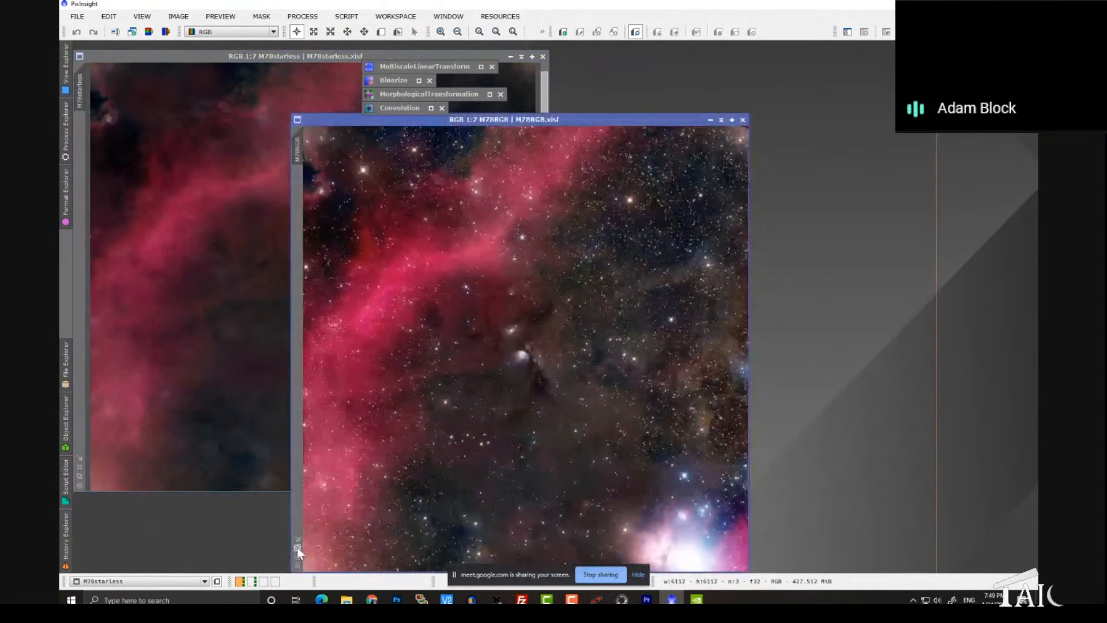
pyautogui.moveTo(444, 120); pyautogui.dragTo(600, 69)
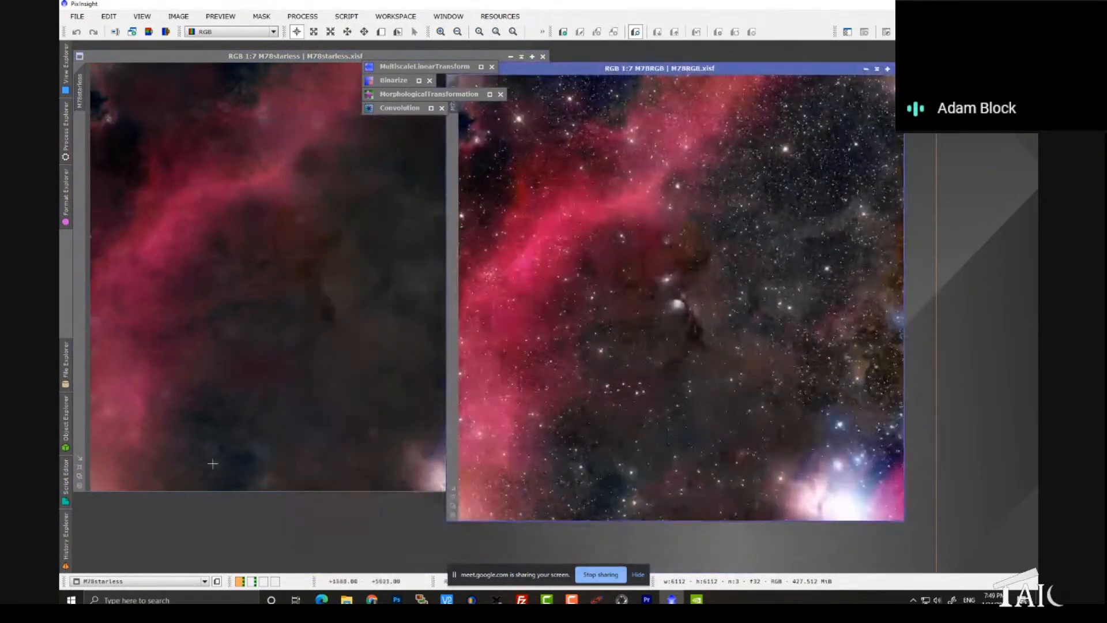
pyautogui.click(79, 469)
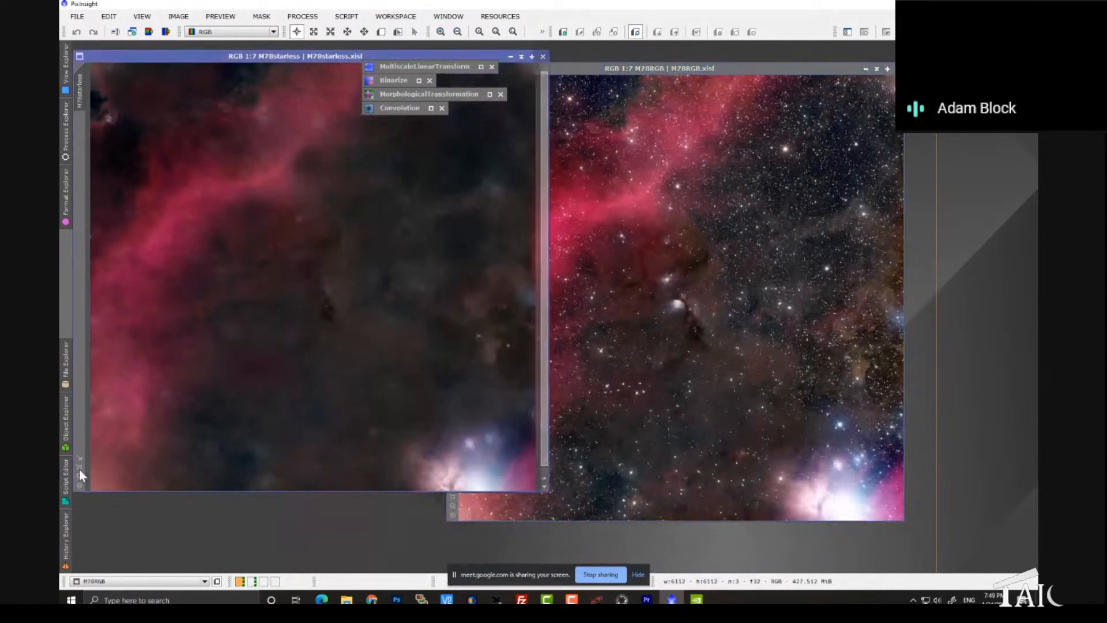
pyautogui.moveTo(290, 62); pyautogui.dragTo(299, 82)
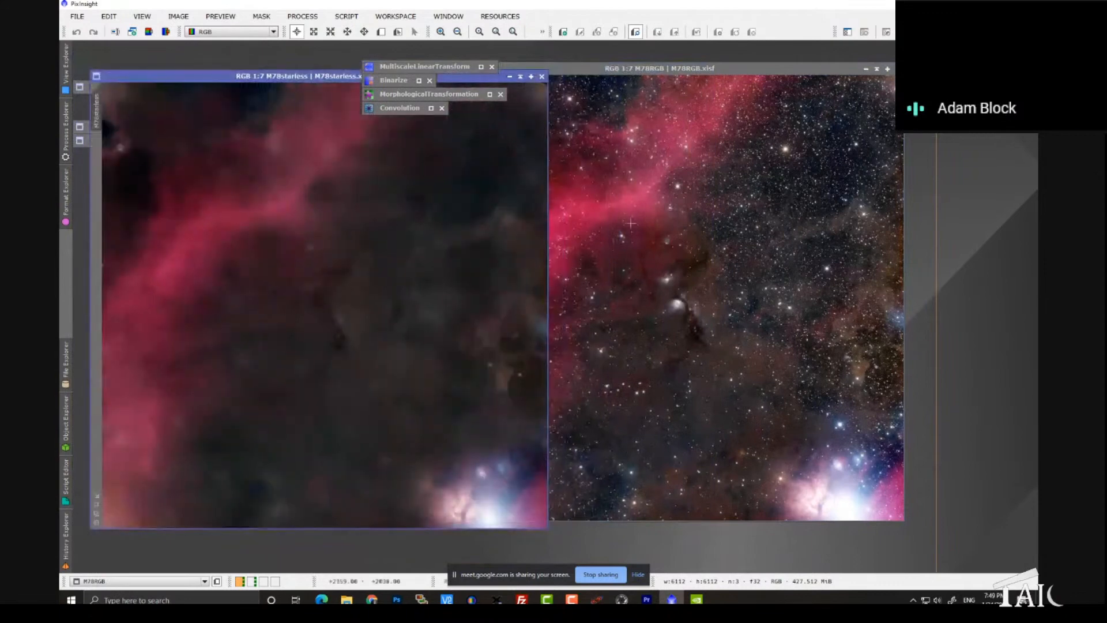
# Step: Zoom M78RGB to 1:3 and pan to frame the bright central nebula together with the red nebulosity
pyautogui.click(656, 69)
pyautogui.scroll(2, 653, 213)
pyautogui.scroll(2, 654, 214)
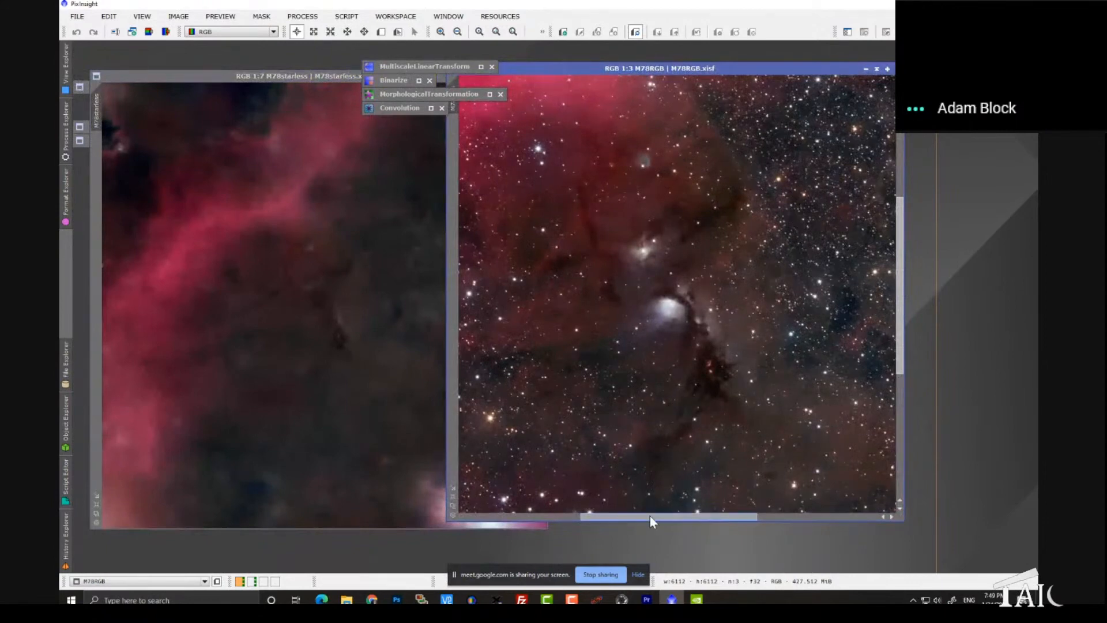
pyautogui.moveTo(650, 517)
pyautogui.mouseDown()
pyautogui.moveTo(703, 518)
pyautogui.moveTo(625, 524)
pyautogui.moveTo(659, 533)
pyautogui.moveTo(606, 521)
pyautogui.moveTo(647, 523)
pyautogui.mouseUp()
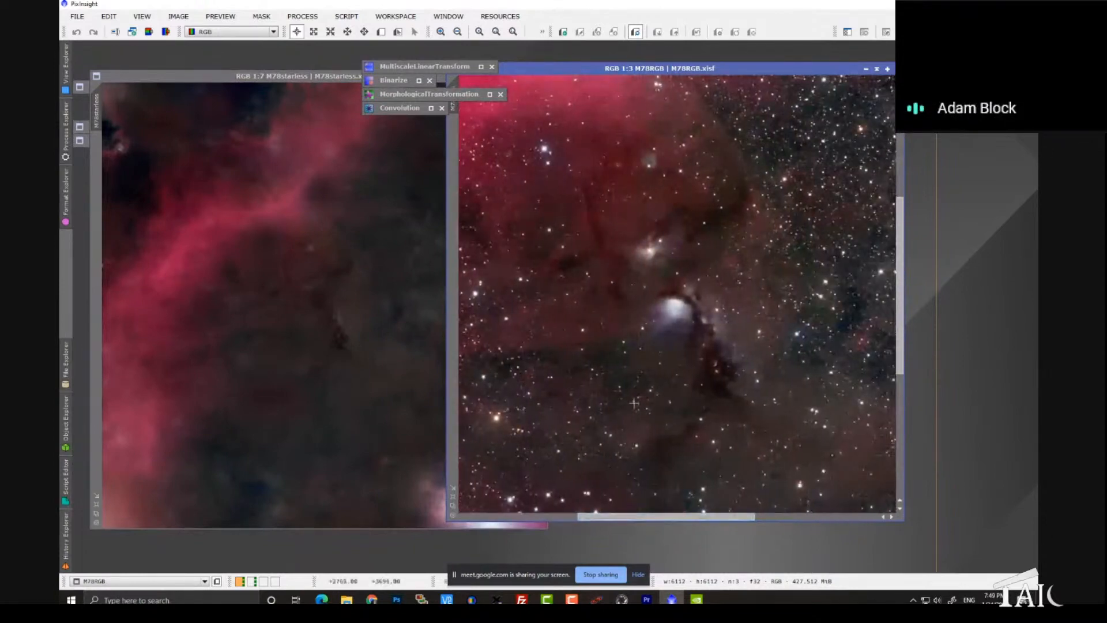
pyautogui.hotkey('alt', 'p')
pyautogui.moveTo(608, 210); pyautogui.dragTo(667, 298)
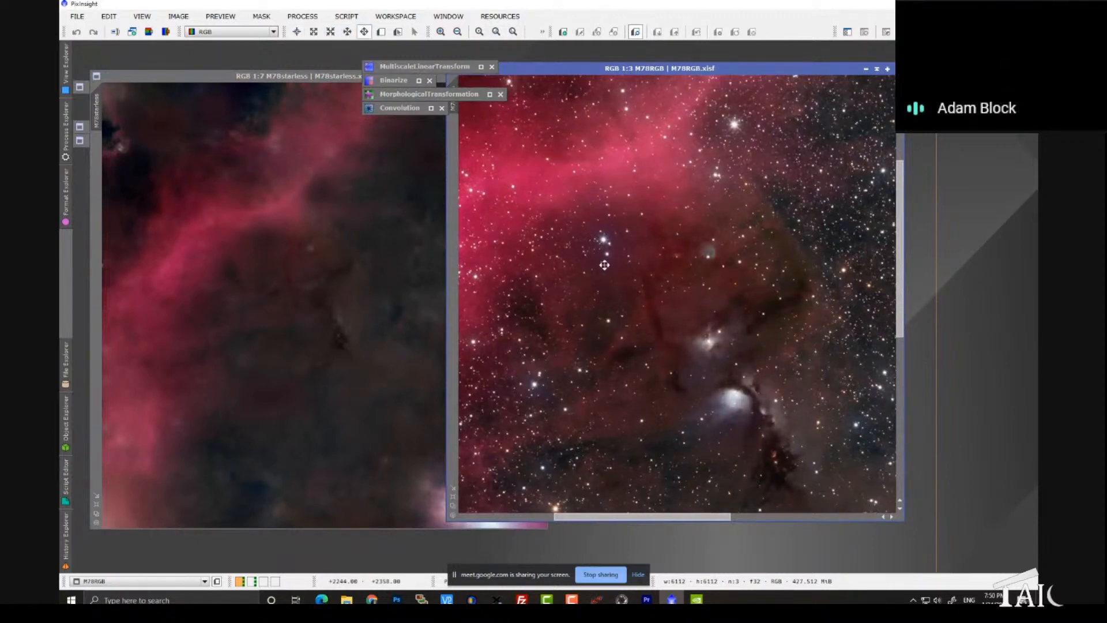
pyautogui.moveTo(554, 197); pyautogui.dragTo(710, 214)
pyautogui.moveTo(760, 280); pyautogui.dragTo(688, 208)
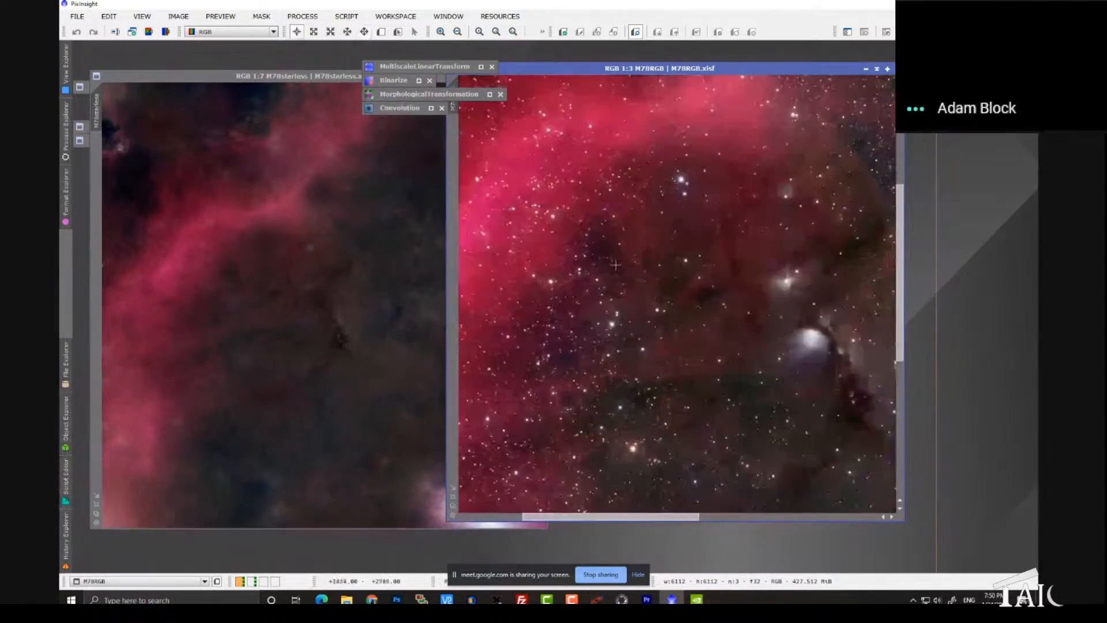
# Step: Move the collapsed MultiscaleLinearTransform, Binarize, MorphologicalTransformation and Convolution windows off the images to the far edge of the workspace
pyautogui.doubleClick(448, 69)
pyautogui.moveTo(423, 82); pyautogui.dragTo(963, 82)
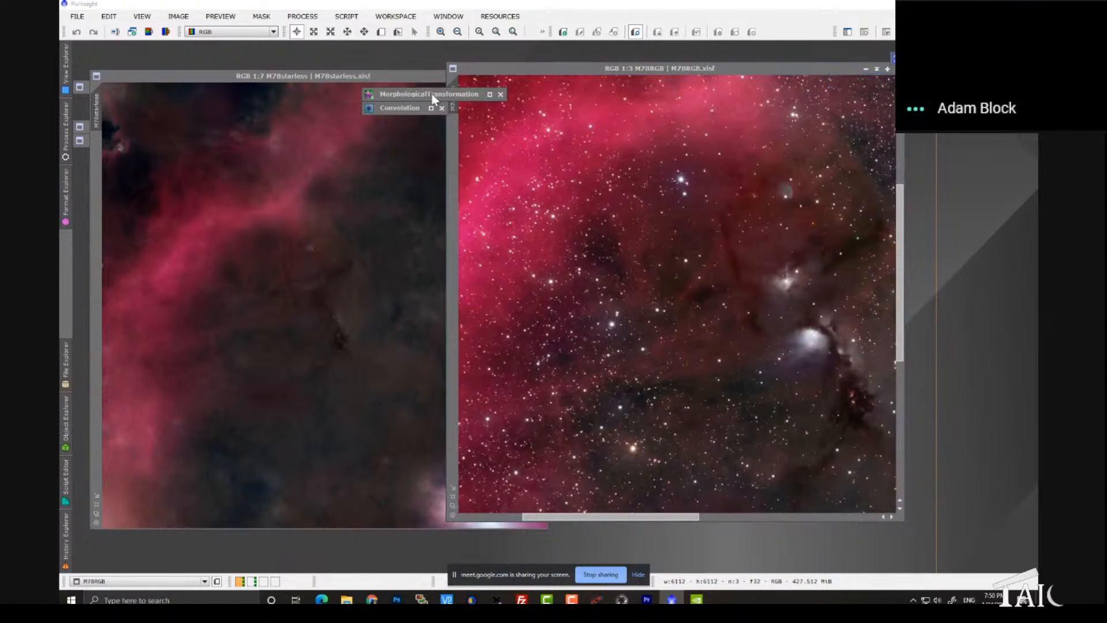
pyautogui.moveTo(433, 98); pyautogui.dragTo(952, 98)
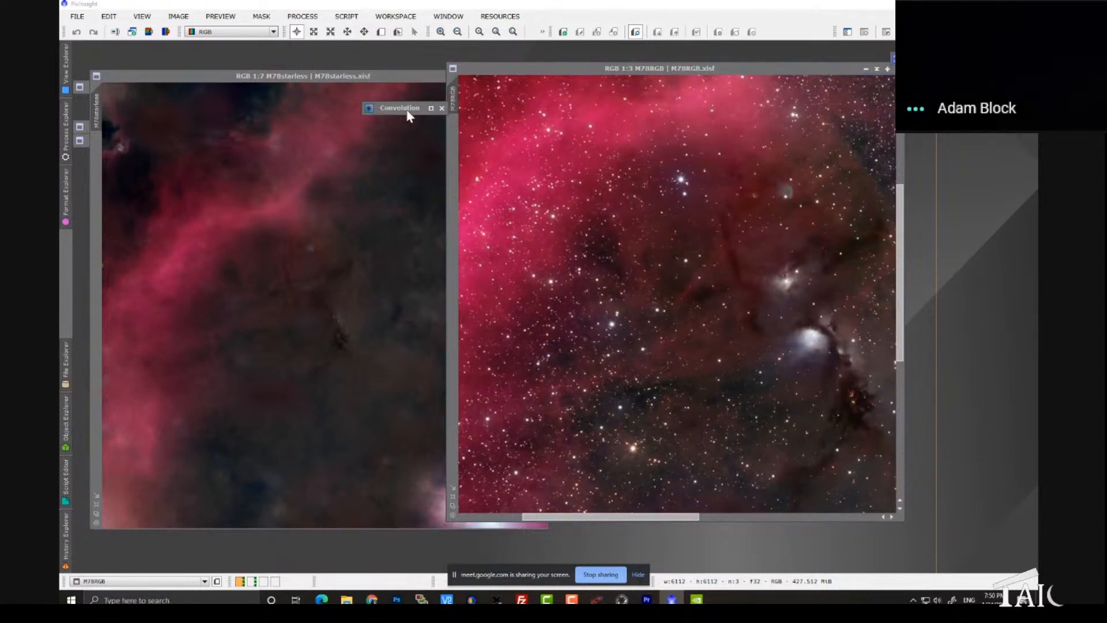
pyautogui.moveTo(408, 115); pyautogui.dragTo(966, 143)
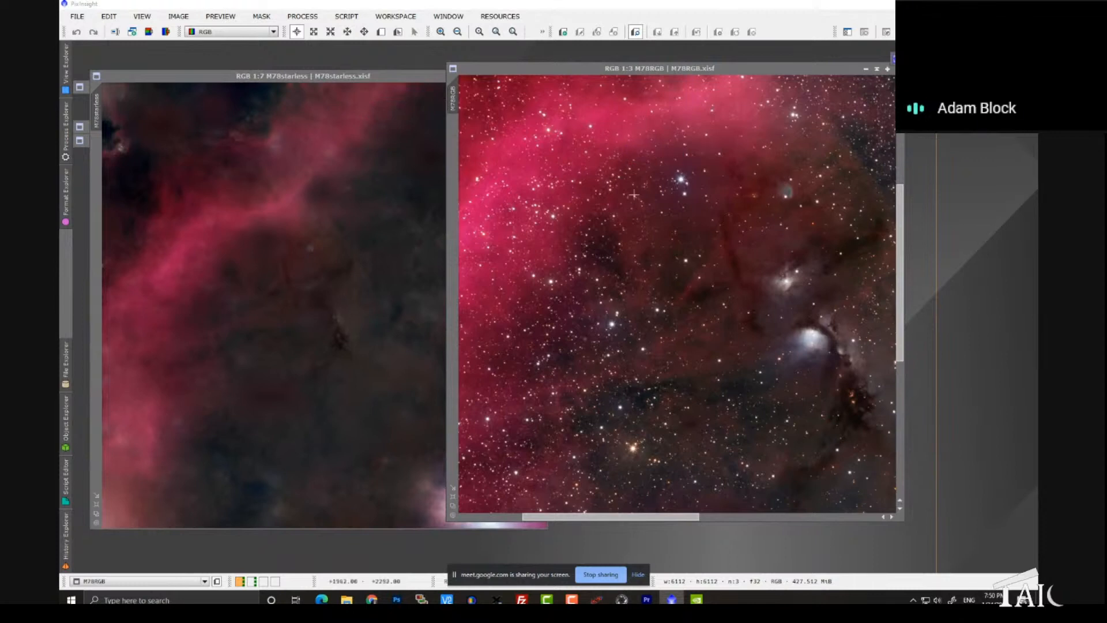
# Step: Match M78starless to the zoom and view position of M78RGB, and stack the two windows exactly on top of each other
pyautogui.click(455, 102)
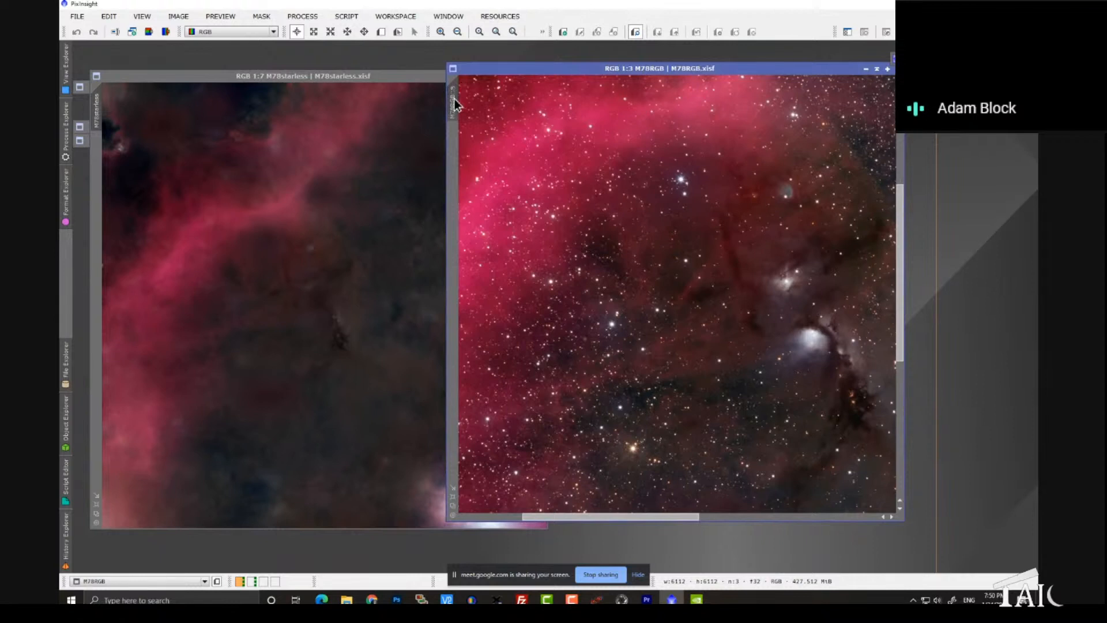
pyautogui.moveTo(455, 102); pyautogui.dragTo(99, 108)
pyautogui.moveTo(99, 105); pyautogui.dragTo(99, 105)
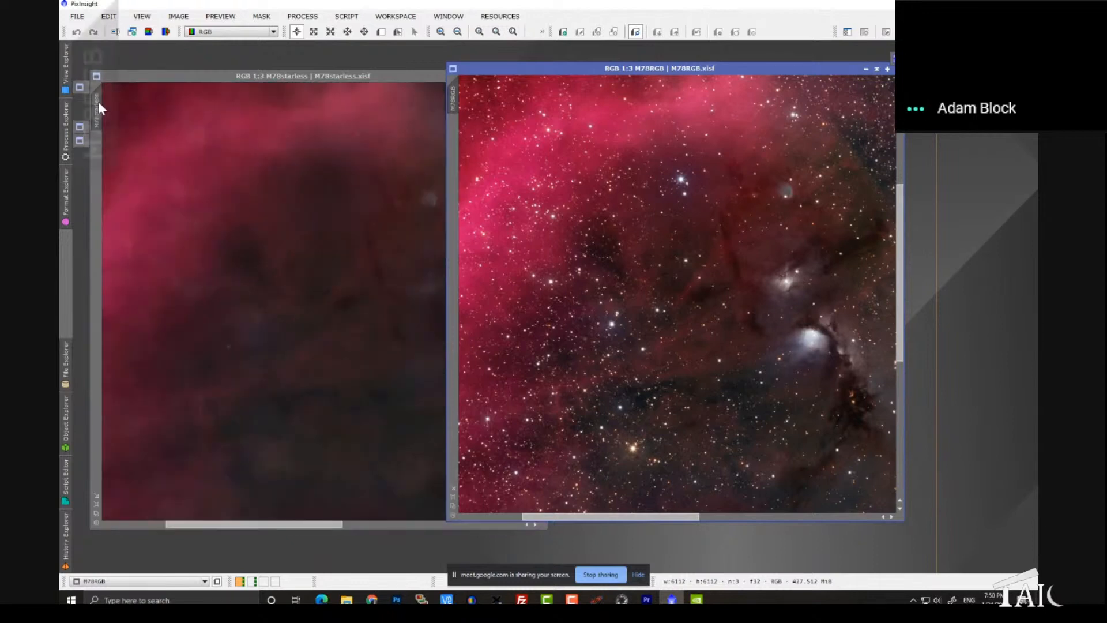
pyautogui.moveTo(335, 78); pyautogui.dragTo(557, 66)
pyautogui.moveTo(783, 69); pyautogui.dragTo(626, 68)
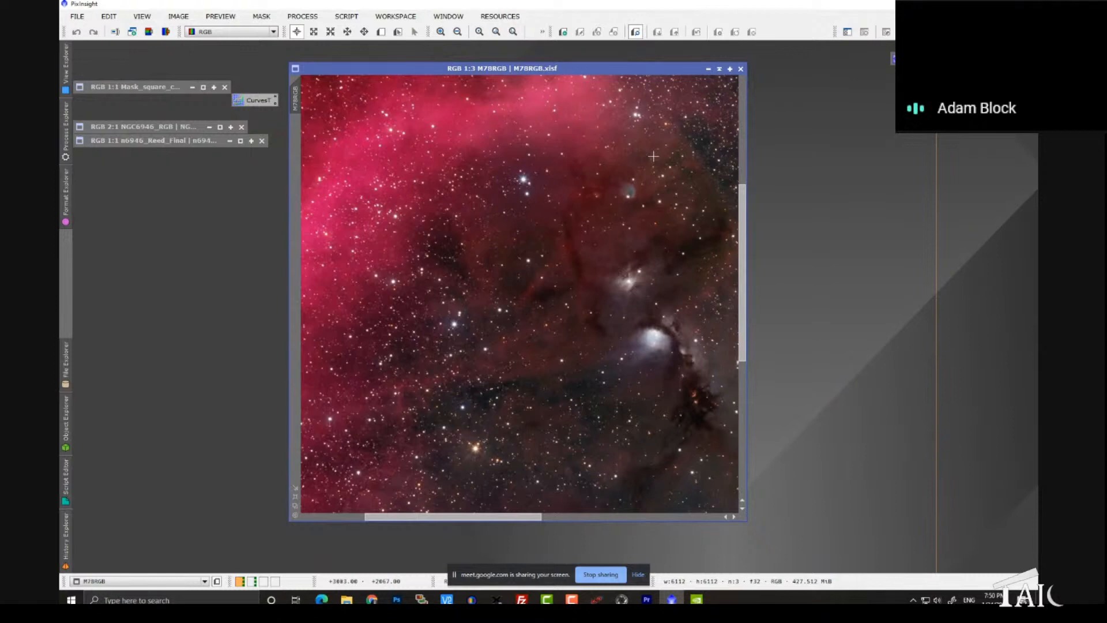
# Step: Blink repeatedly between the stacked M78RGB and M78starless windows to compare the same field with and without stars
pyautogui.hotkey('ctrl', 'Tab')
pyautogui.hotkey('ctrl', 'Tab')
pyautogui.hotkey('ctrl', 'Tab')
pyautogui.hotkey('ctrl', 'Tab')
pyautogui.hotkey('ctrl', 'Tab')
pyautogui.hotkey('ctrl', 'Tab')
pyautogui.hotkey('ctrl', 'Tab')
pyautogui.hotkey('ctrl', 'Tab')
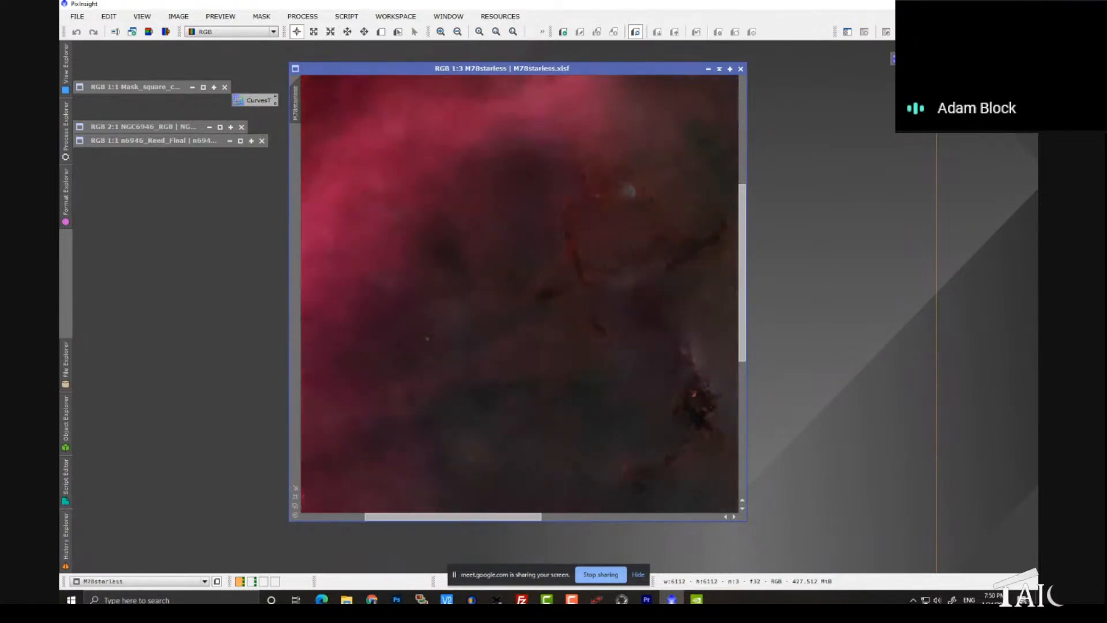
pyautogui.hotkey('ctrl', 'Tab')
pyautogui.hotkey('ctrl', 'Tab')
pyautogui.hotkey('ctrl', 'Tab')
pyautogui.hotkey('ctrl', 'Tab')
pyautogui.hotkey('ctrl', 'Tab')
pyautogui.hotkey('ctrl', 'Tab')
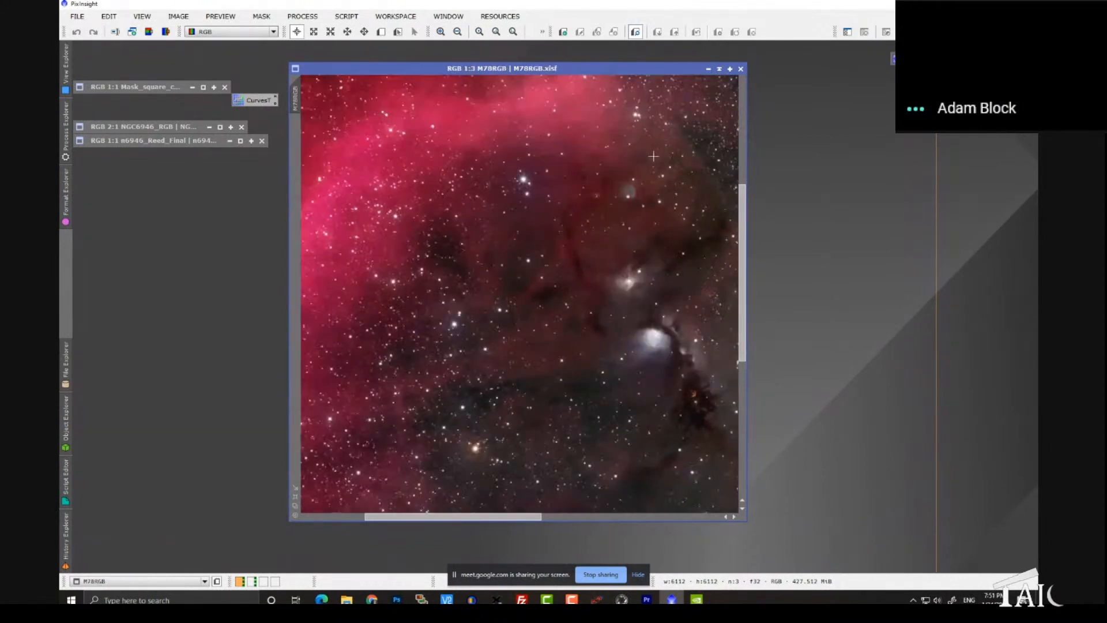
# Step: Zoom M78RGB to 1:1 on the bright nebula and dark lane, match M78starless to that view and restack the windows
pyautogui.press('space')
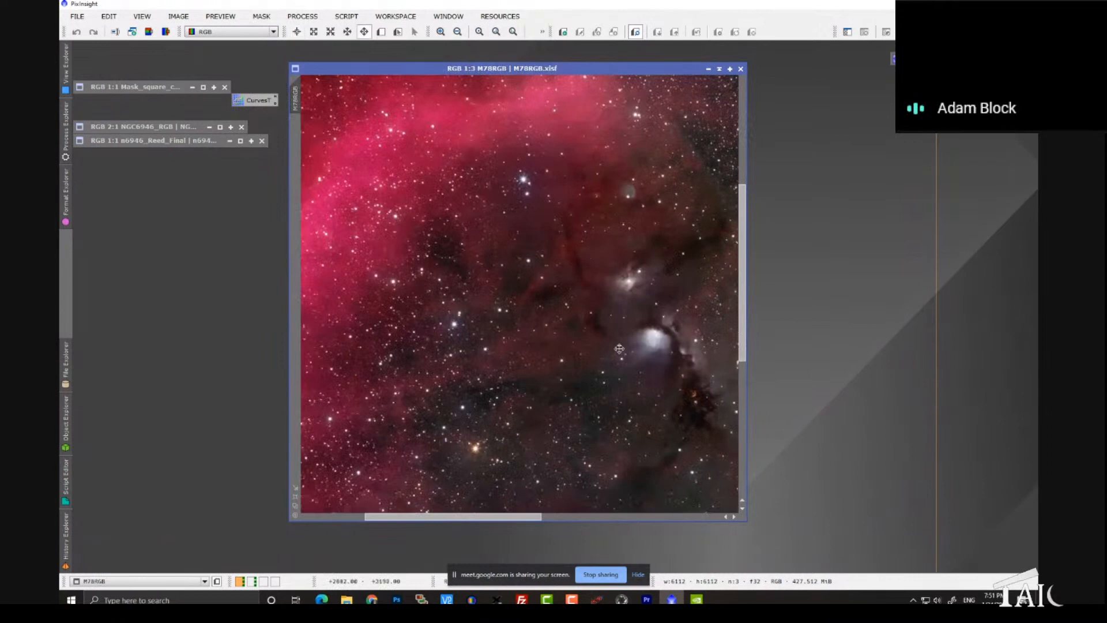
pyautogui.moveTo(619, 349); pyautogui.dragTo(448, 290)
pyautogui.scroll(2, 448, 290)
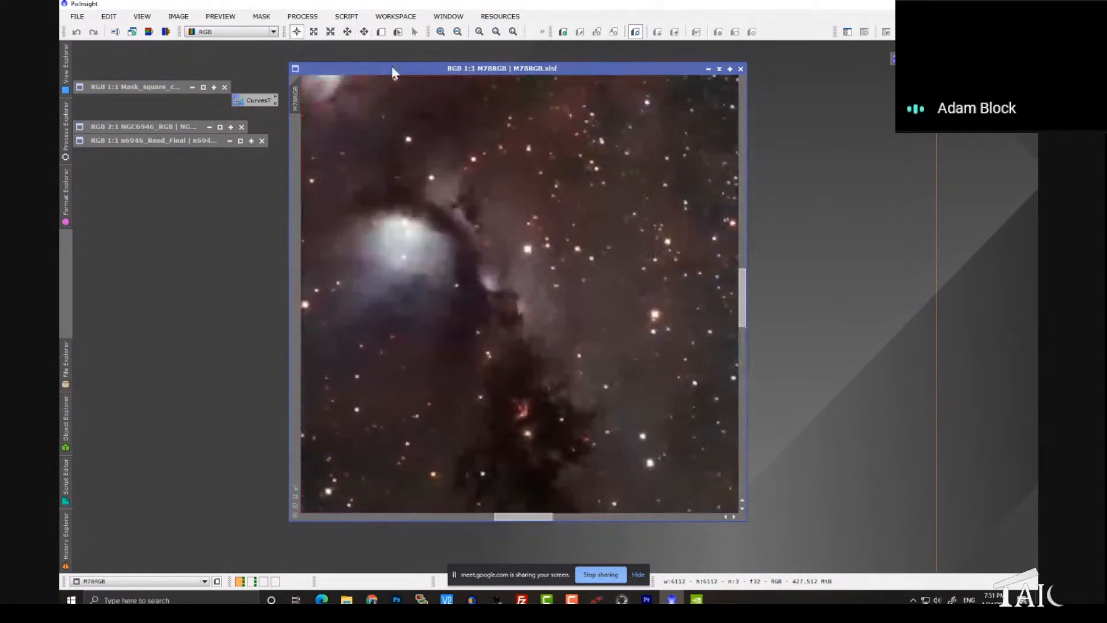
pyautogui.moveTo(392, 66); pyautogui.dragTo(472, 74)
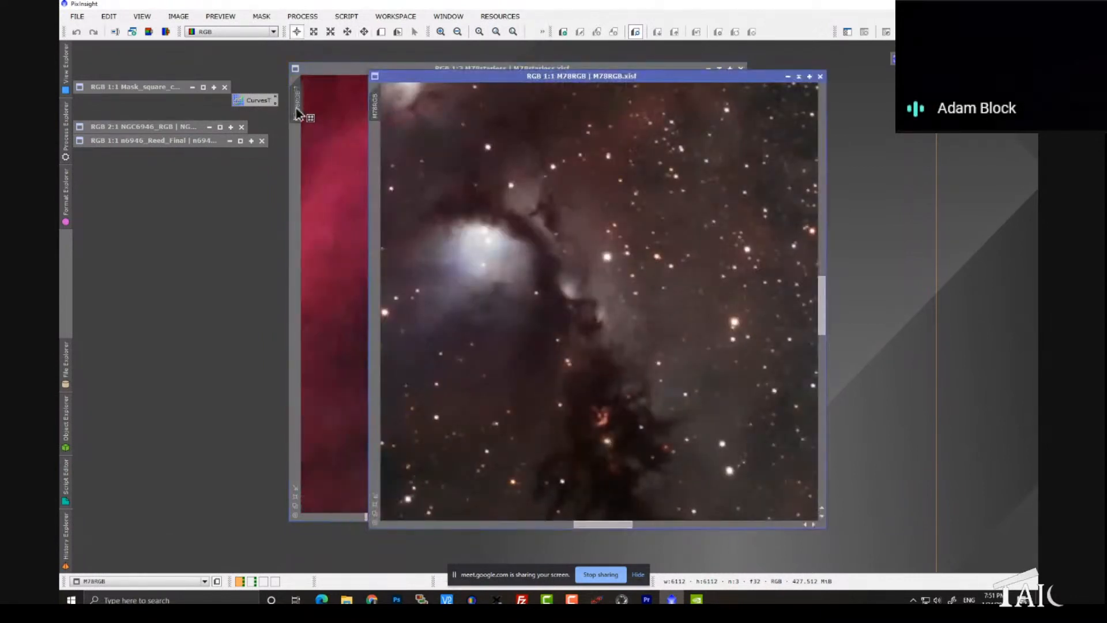
pyautogui.moveTo(390, 75); pyautogui.dragTo(312, 65)
# Step: Blink between the two stacked M78 images at 1:1 to compare the detail around the bright nebula
pyautogui.hotkey('ctrl', 'pagedown')
pyautogui.hotkey('ctrl', 'pagedown')
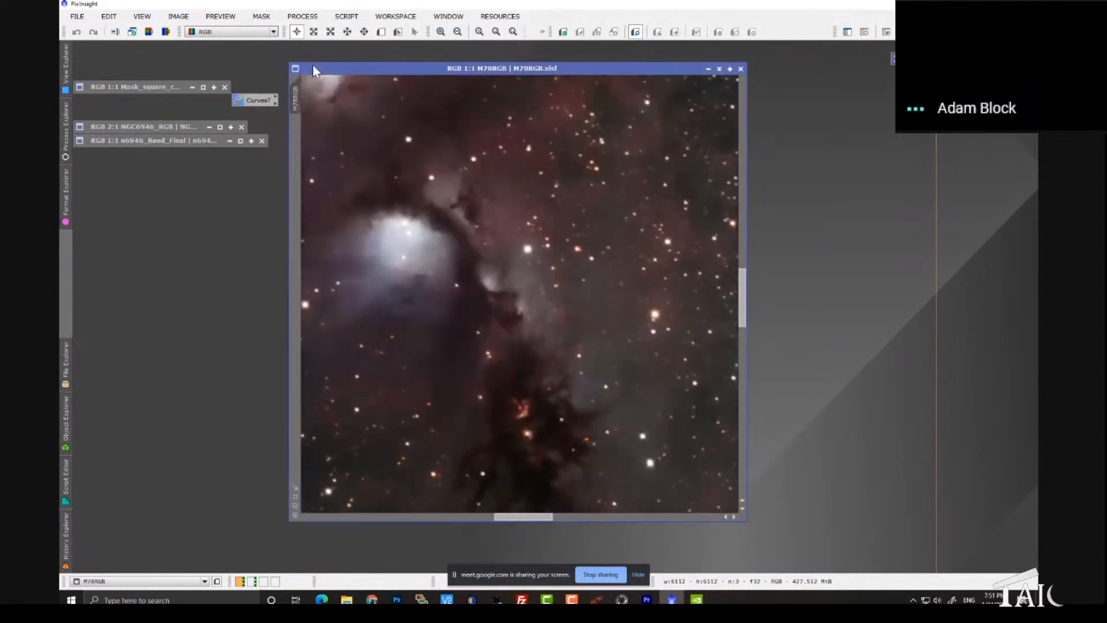
pyautogui.hotkey('ctrl', 'pagedown')
pyautogui.hotkey('ctrl', 'pagedown')
# Step: Move M78RGB off the starless window and minimize both M78 images to icons
pyautogui.moveTo(348, 74); pyautogui.dragTo(454, 79)
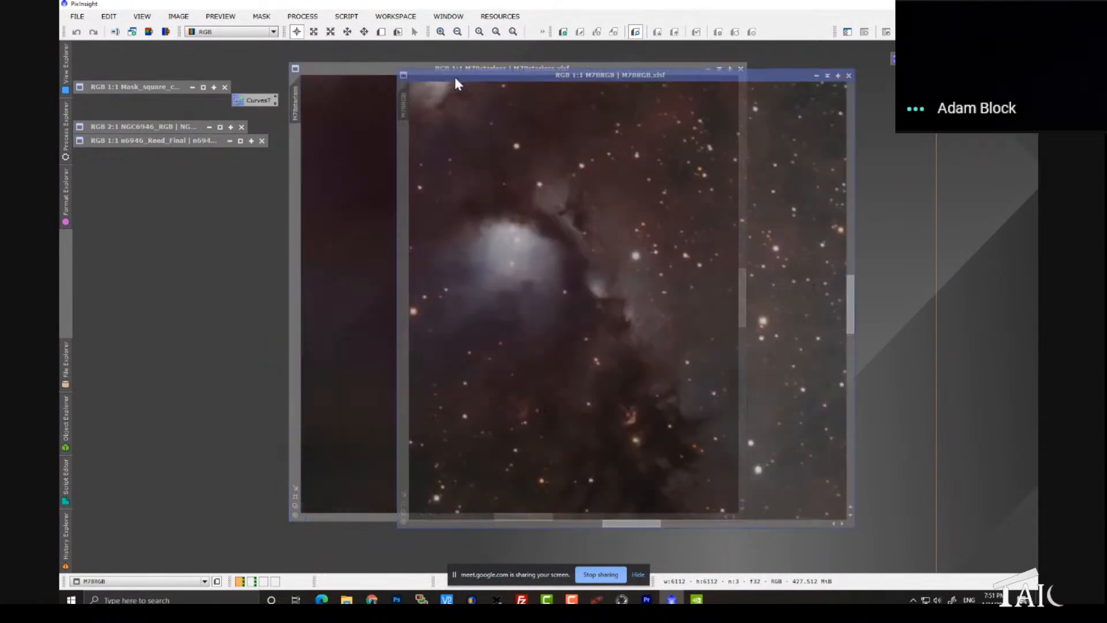
pyautogui.click(828, 75)
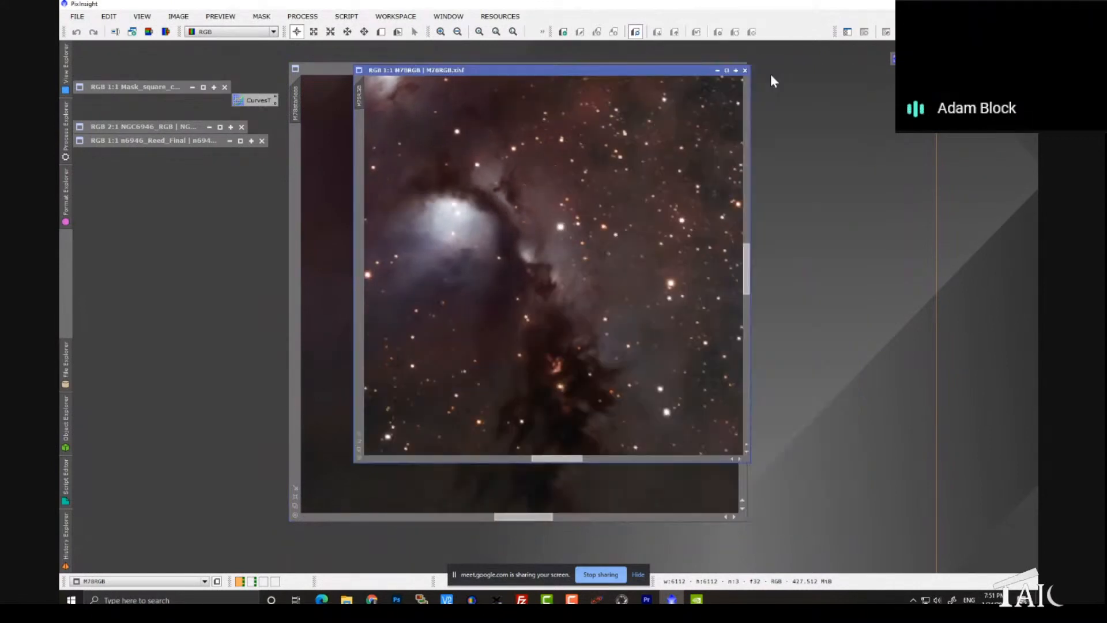
pyautogui.click(718, 70)
pyautogui.click(715, 69)
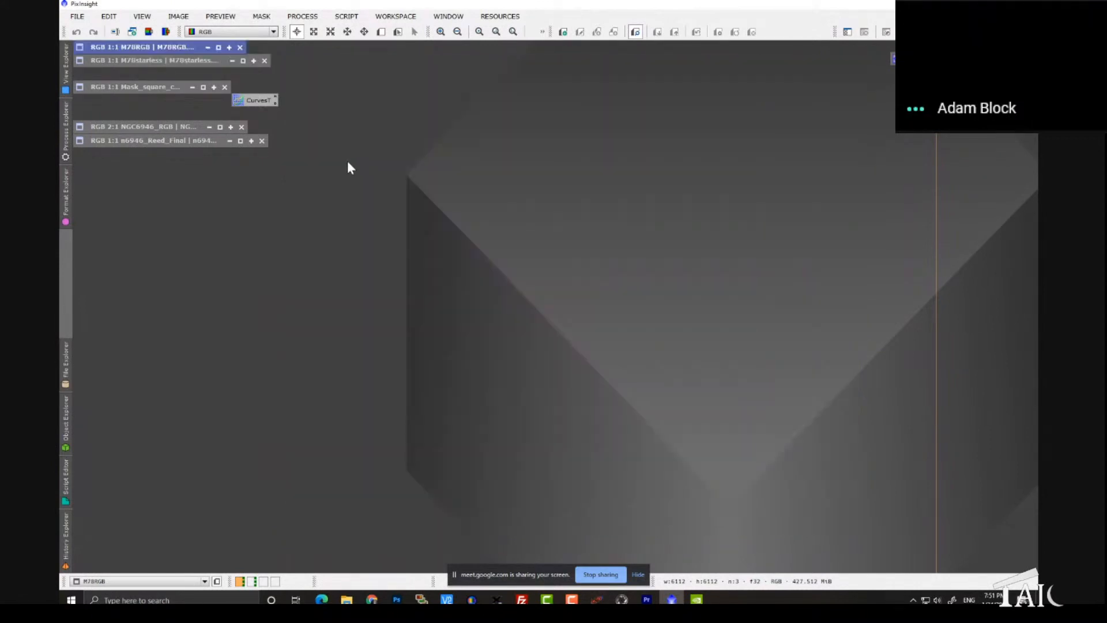
# Step: Open the red frame M78_nov10_-S001-R002-C001-Red.fts, enlarge its window and place it in the middle of the workspace
pyautogui.doubleClick(415, 188)
pyautogui.doubleClick(317, 245)
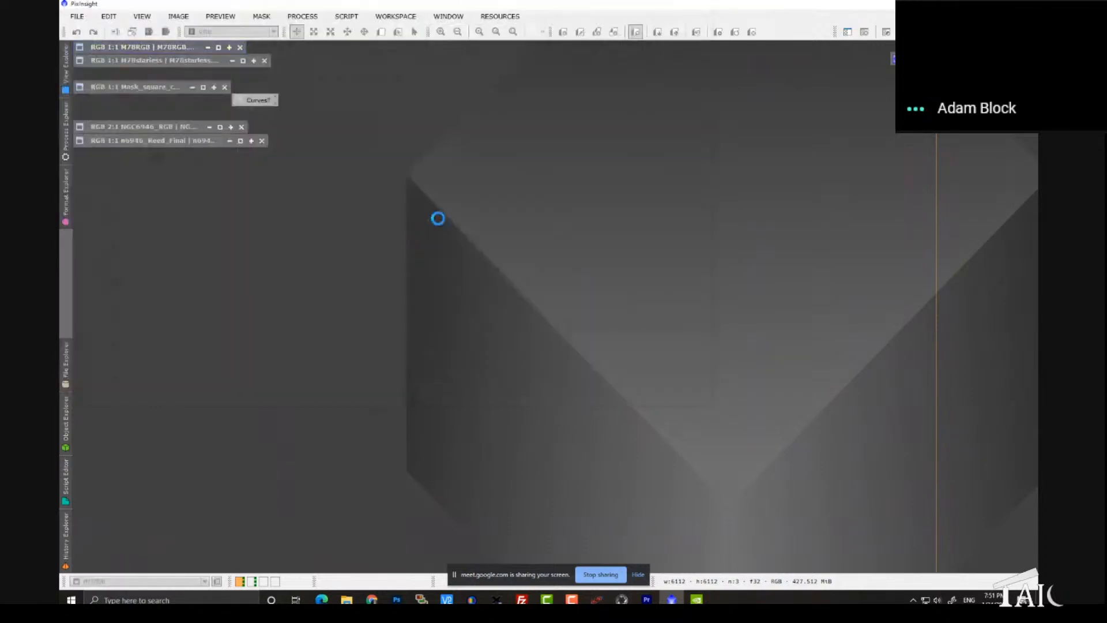
pyautogui.moveTo(289, 64); pyautogui.dragTo(562, 94)
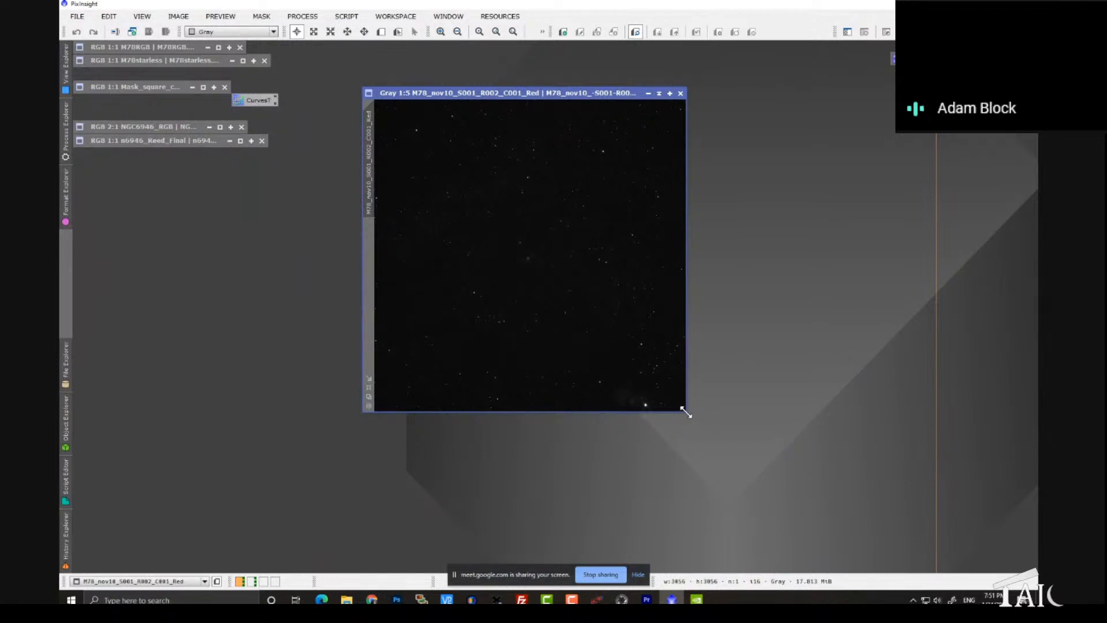
pyautogui.moveTo(686, 412); pyautogui.dragTo(830, 496)
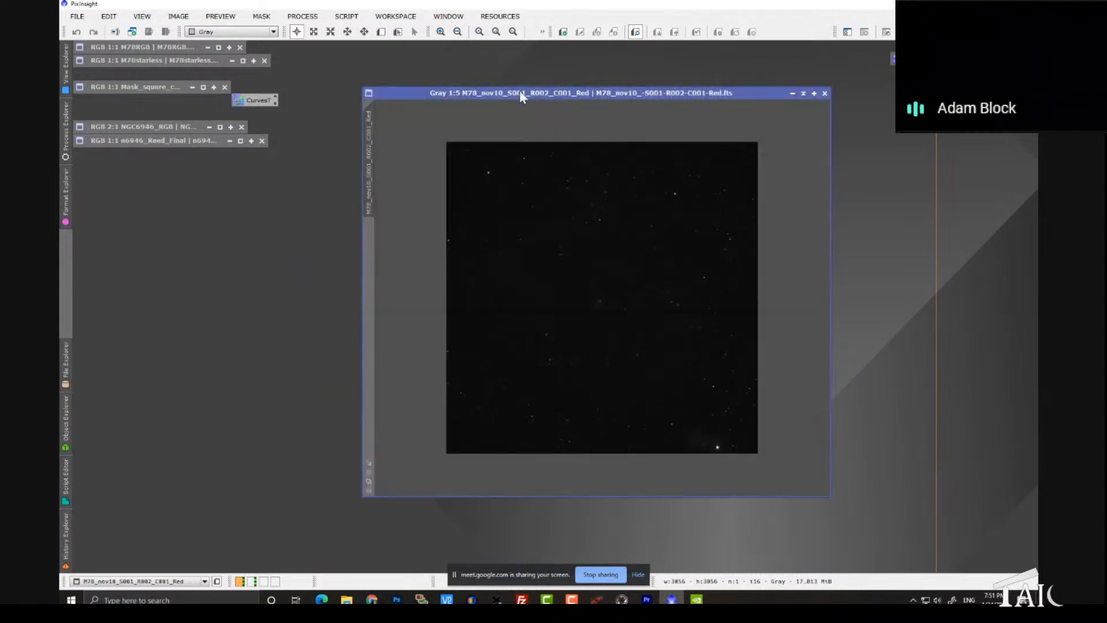
pyautogui.moveTo(521, 95); pyautogui.dragTo(449, 88)
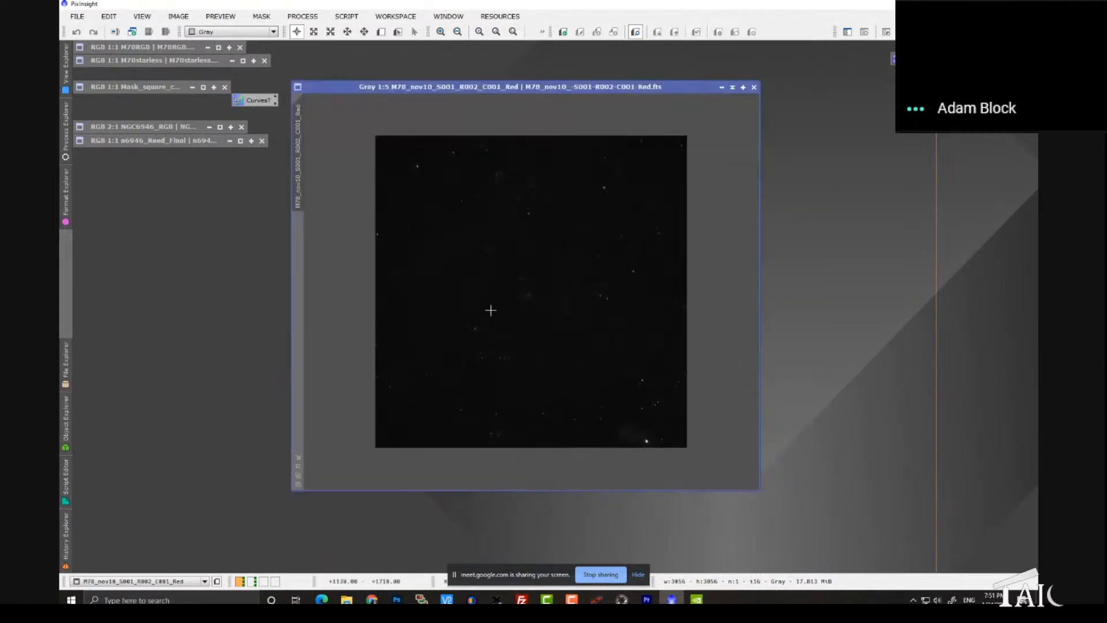
# Step: Zoom the red M78 frame to 1:3 and apply an automatic screen stretch to it
pyautogui.scroll(1, 490, 311)
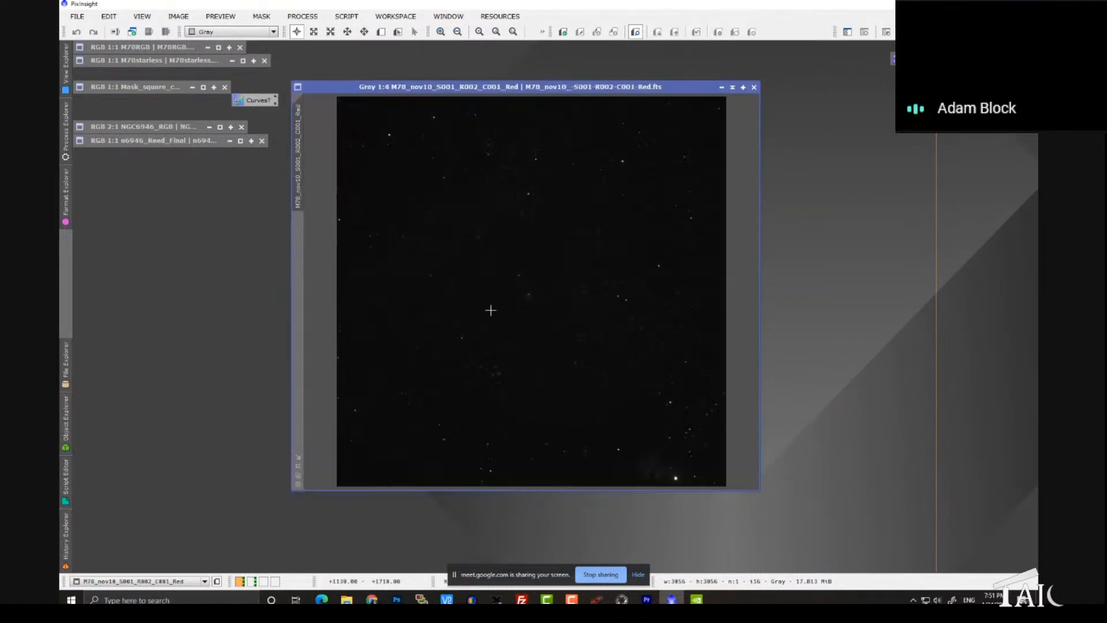
pyautogui.scroll(1, 491, 310)
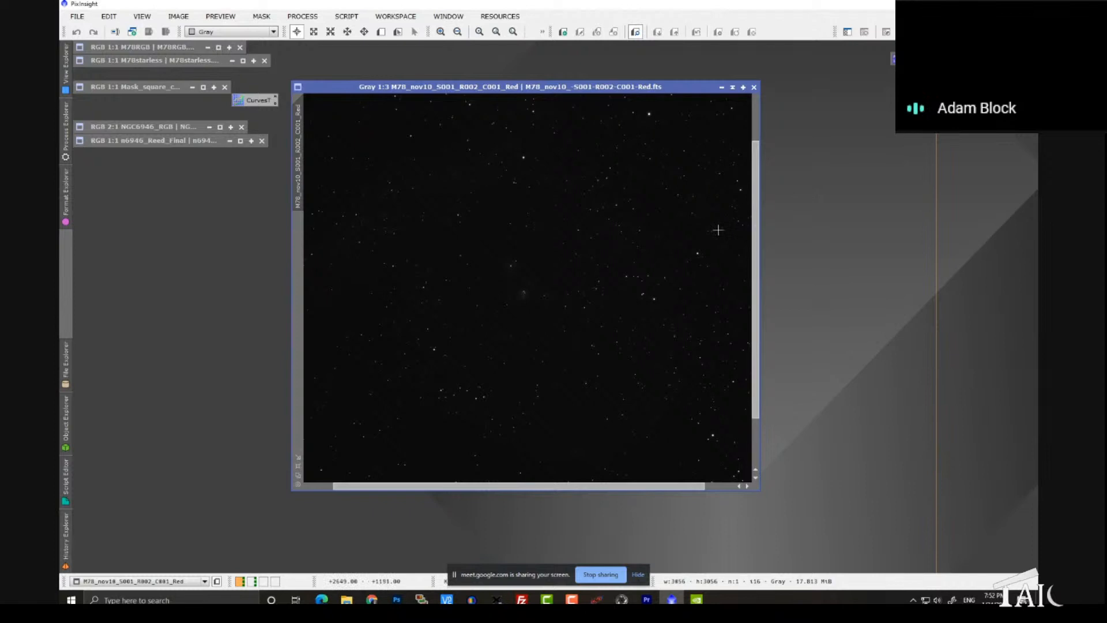
pyautogui.hotkey('ctrl', 'a')
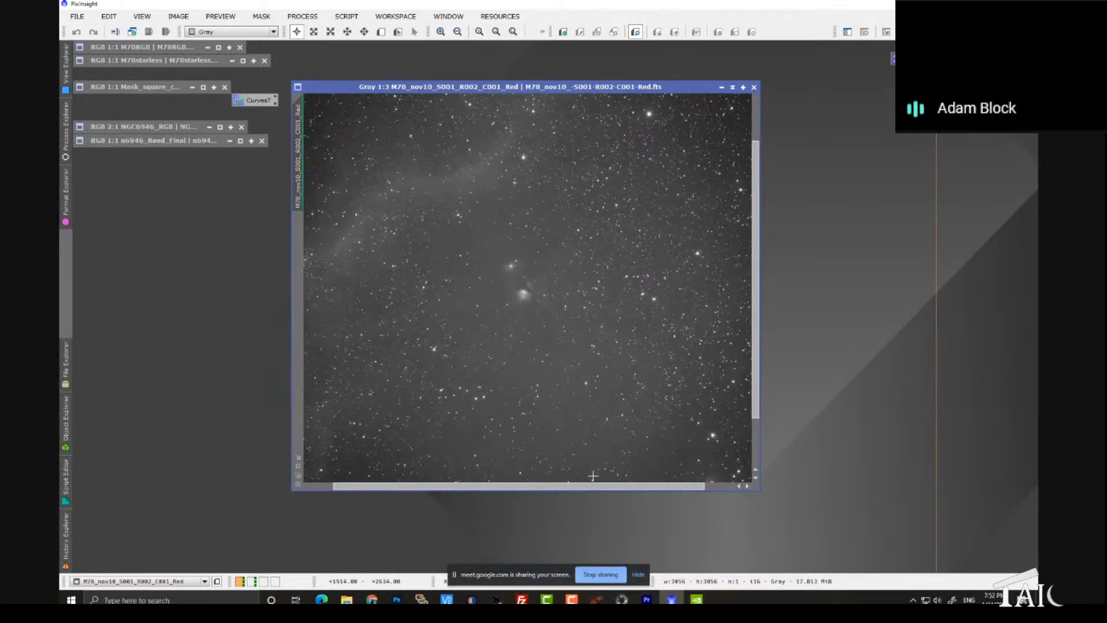
# Step: Move the screen-sharing bar clear of the readout area and look at Show Readout Preview among the Readout Data options
pyautogui.moveTo(551, 568); pyautogui.dragTo(397, 558)
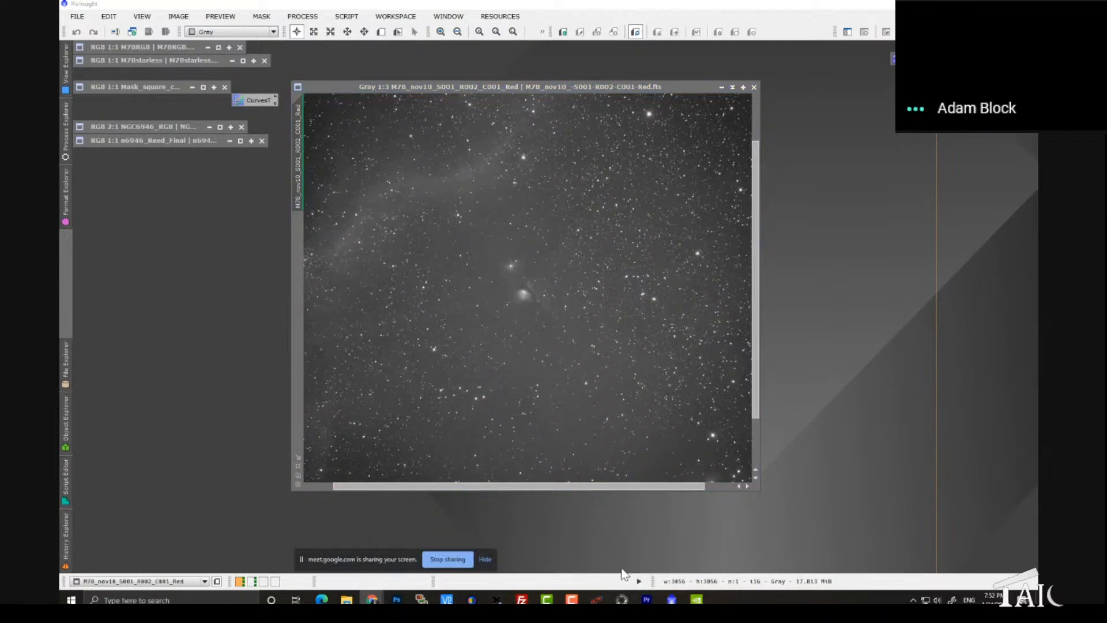
pyautogui.click(639, 581)
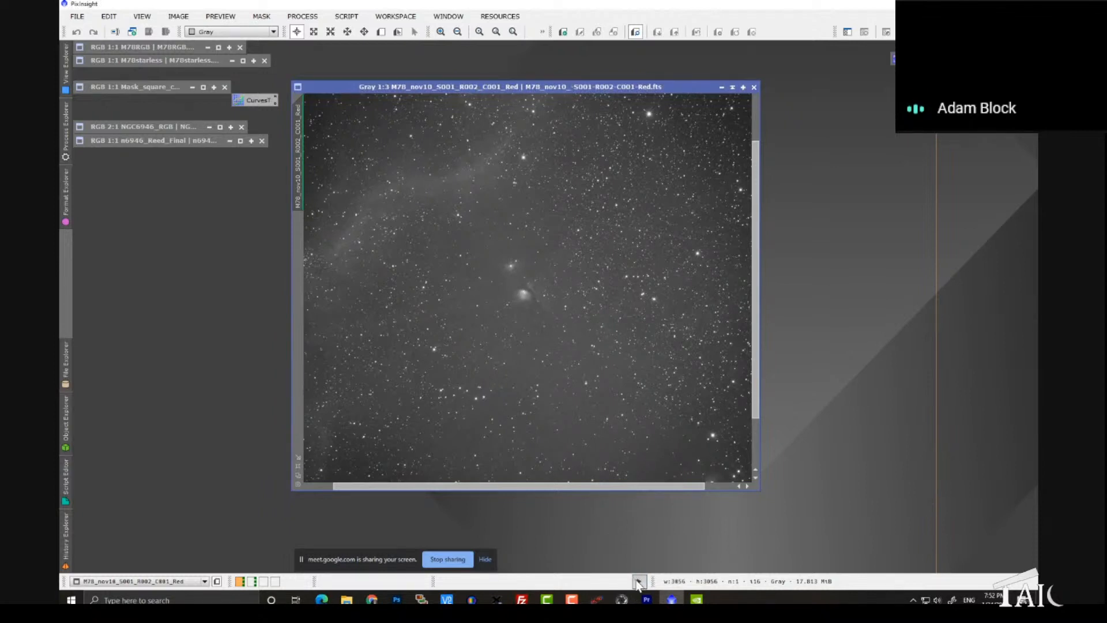
pyautogui.click(638, 582)
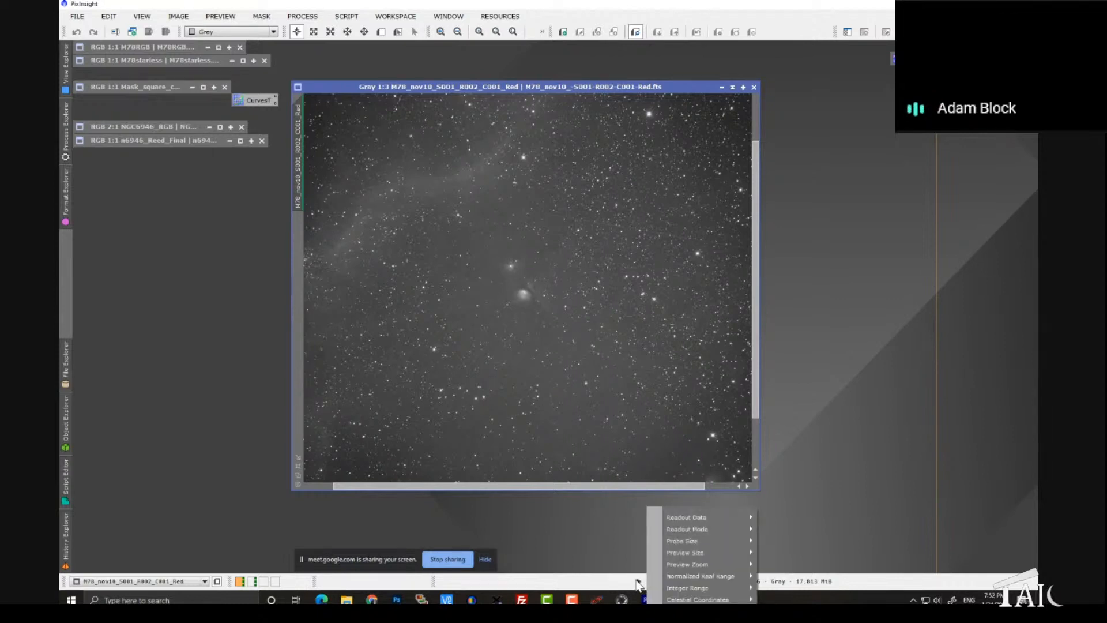
pyautogui.moveTo(687, 519)
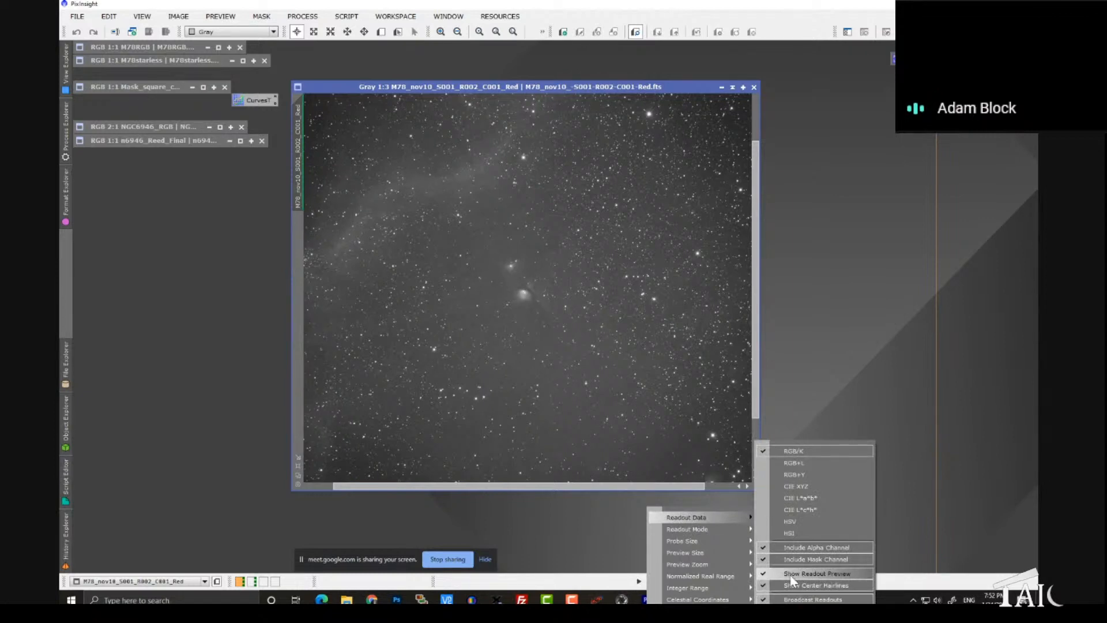
# Step: Zoom the red M78 frame to 2:1 and probe background and star pixels around the nebula with the readout preview
pyautogui.click(557, 317)
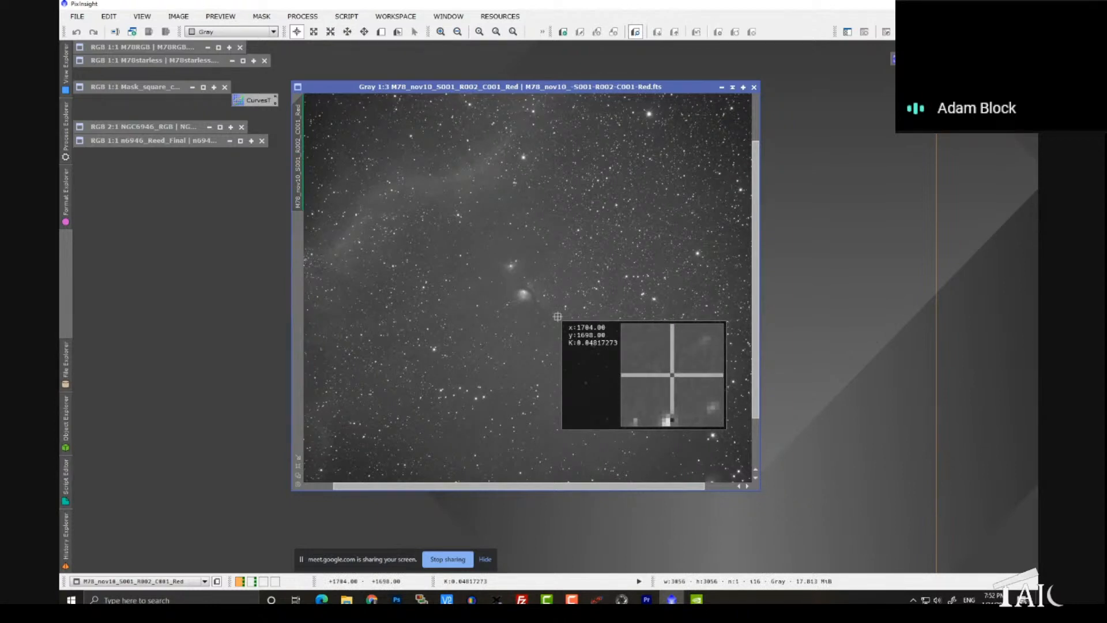
pyautogui.moveTo(557, 316); pyautogui.dragTo(455, 316)
pyautogui.scroll(3, 455, 316)
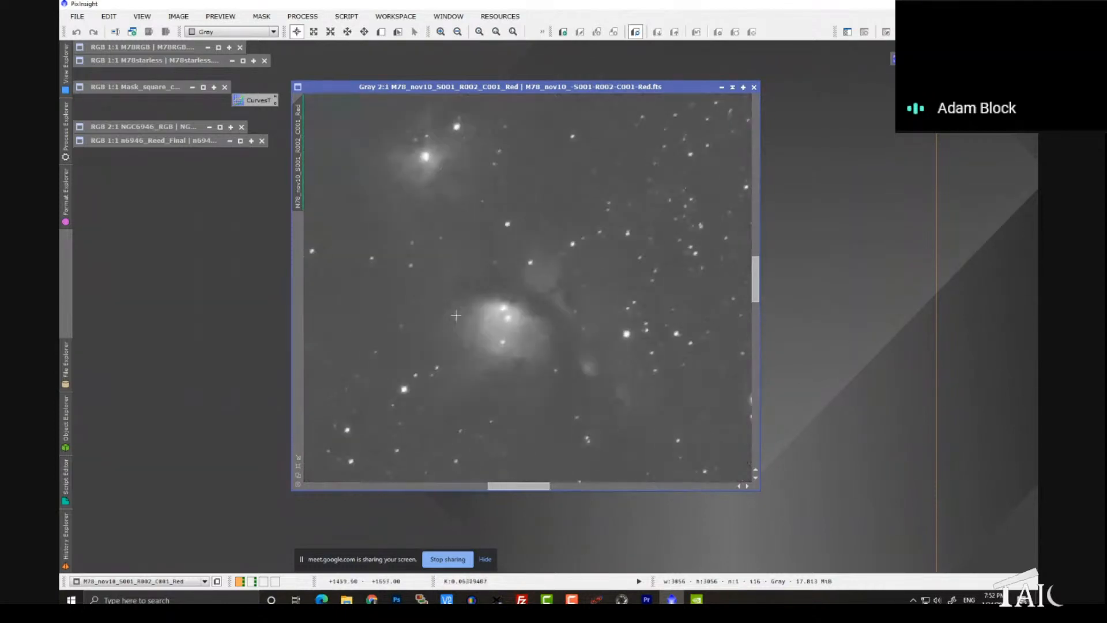
pyautogui.moveTo(661, 333); pyautogui.dragTo(637, 360)
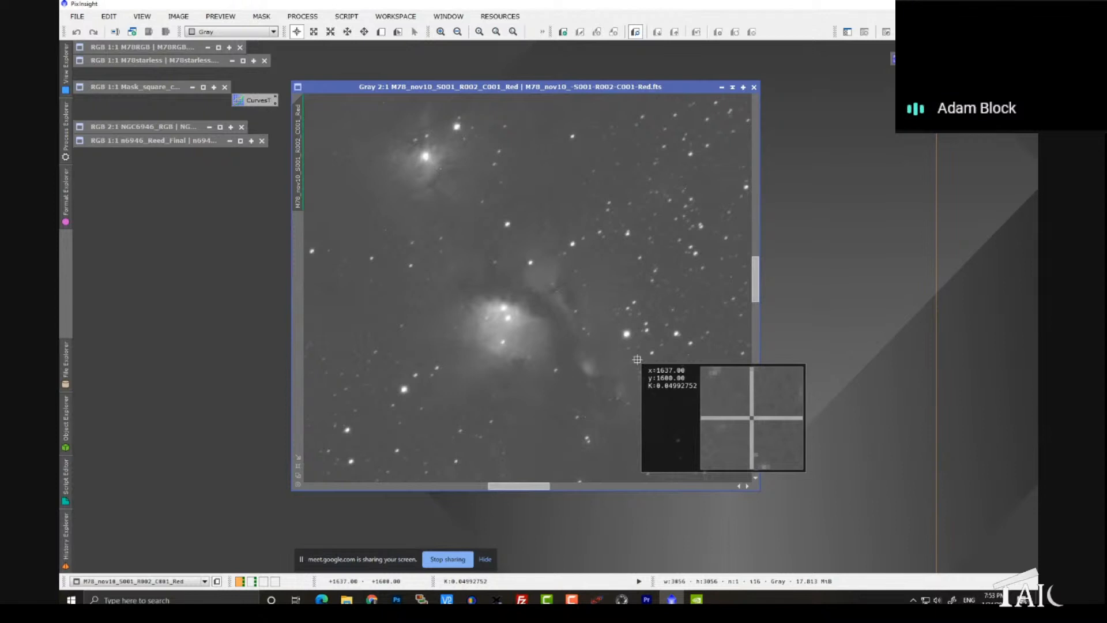
pyautogui.moveTo(637, 360); pyautogui.dragTo(628, 234)
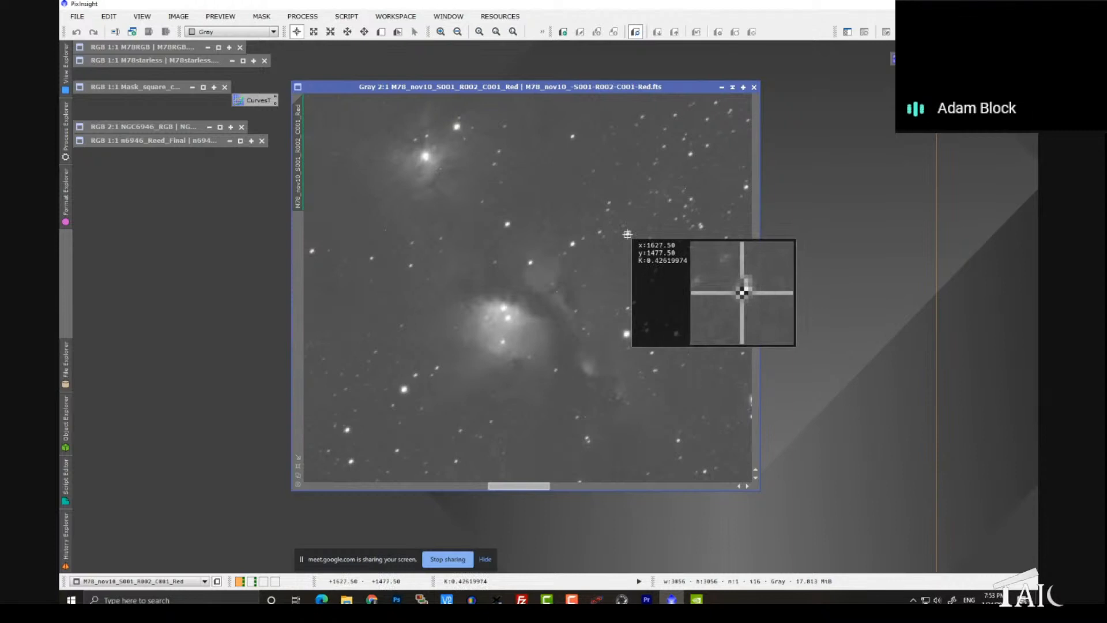
pyautogui.moveTo(627, 234); pyautogui.dragTo(627, 234)
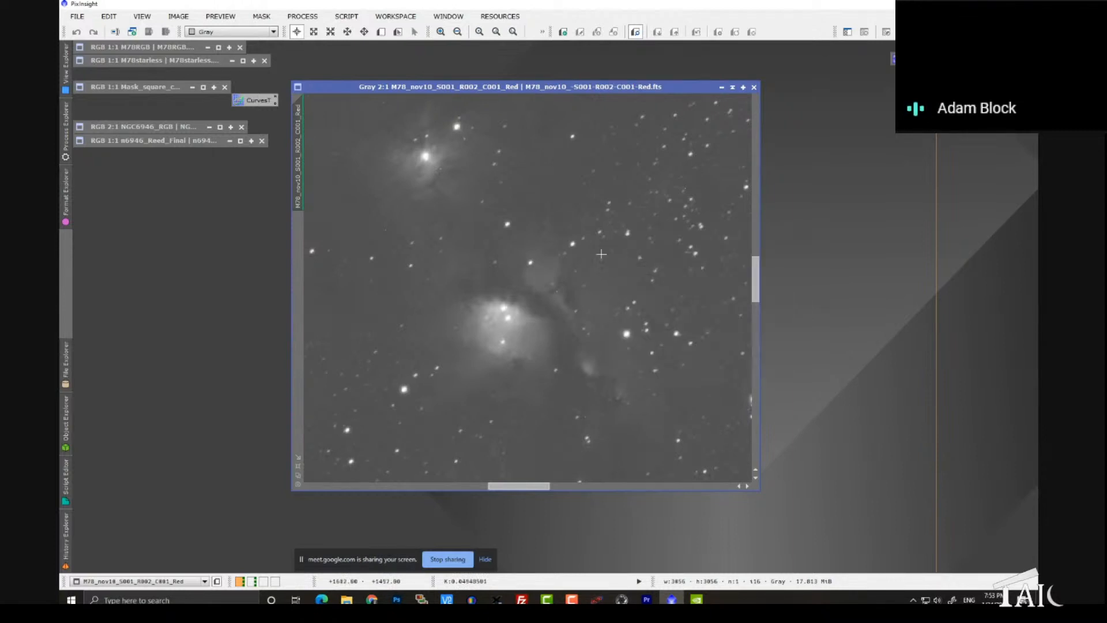
# Step: Restore the M78RGB image and probe pixels beside and inside the bright nebula with the readout preview
pyautogui.doubleClick(157, 49)
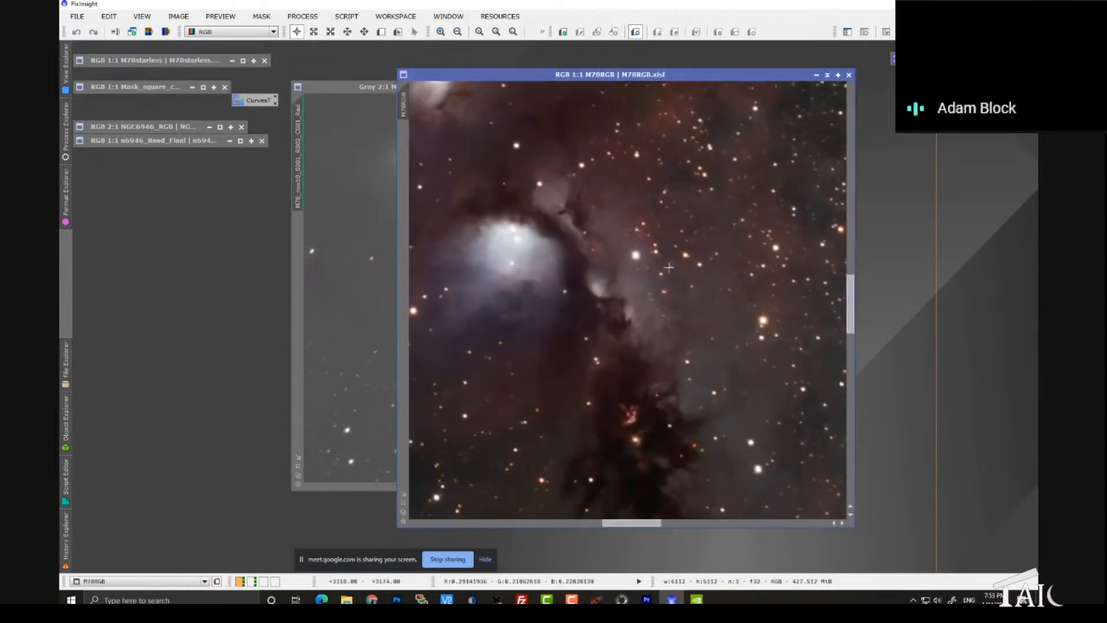
pyautogui.moveTo(674, 273); pyautogui.dragTo(674, 273)
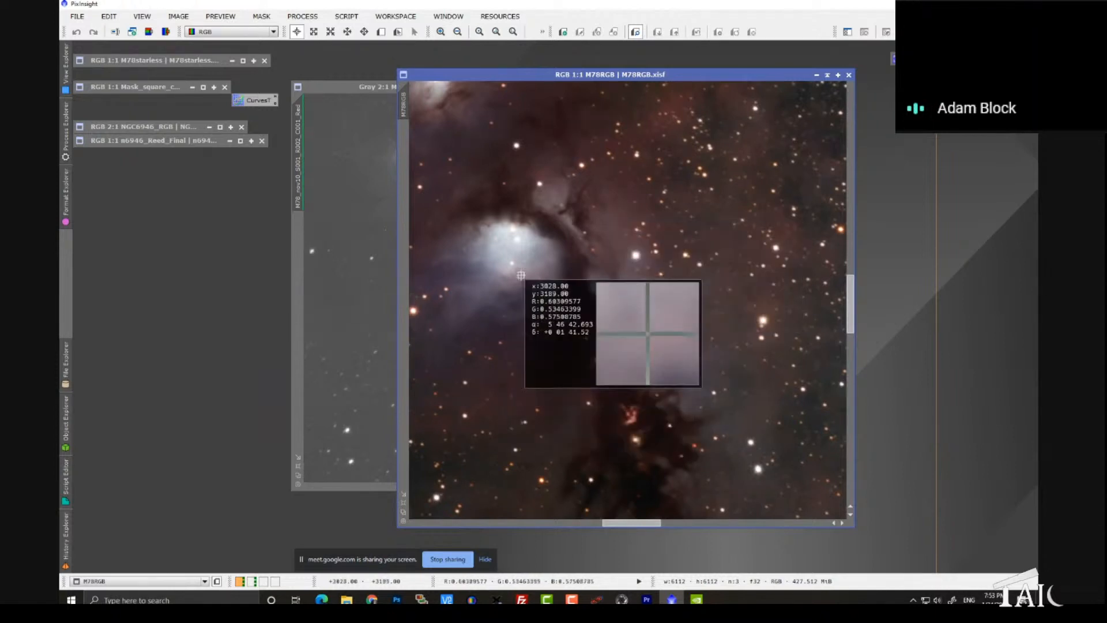
pyautogui.moveTo(537, 285); pyautogui.dragTo(539, 286)
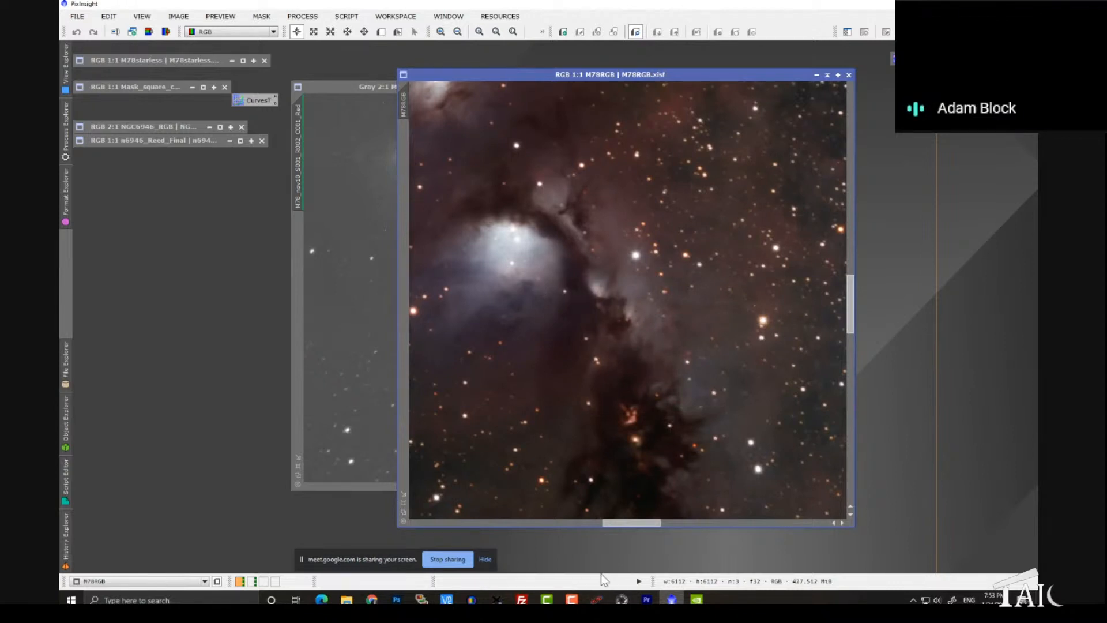
# Step: Point out the Show Readout Preview option in the Readout Data options again with M78RGB active
pyautogui.rightClick(646, 581)
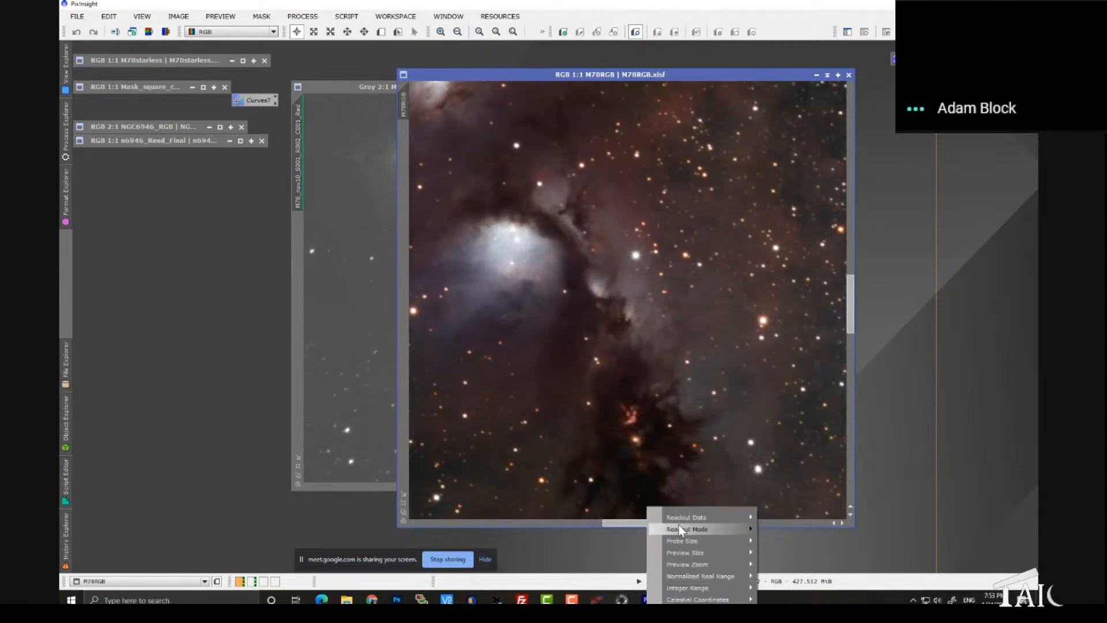
pyautogui.moveTo(704, 518)
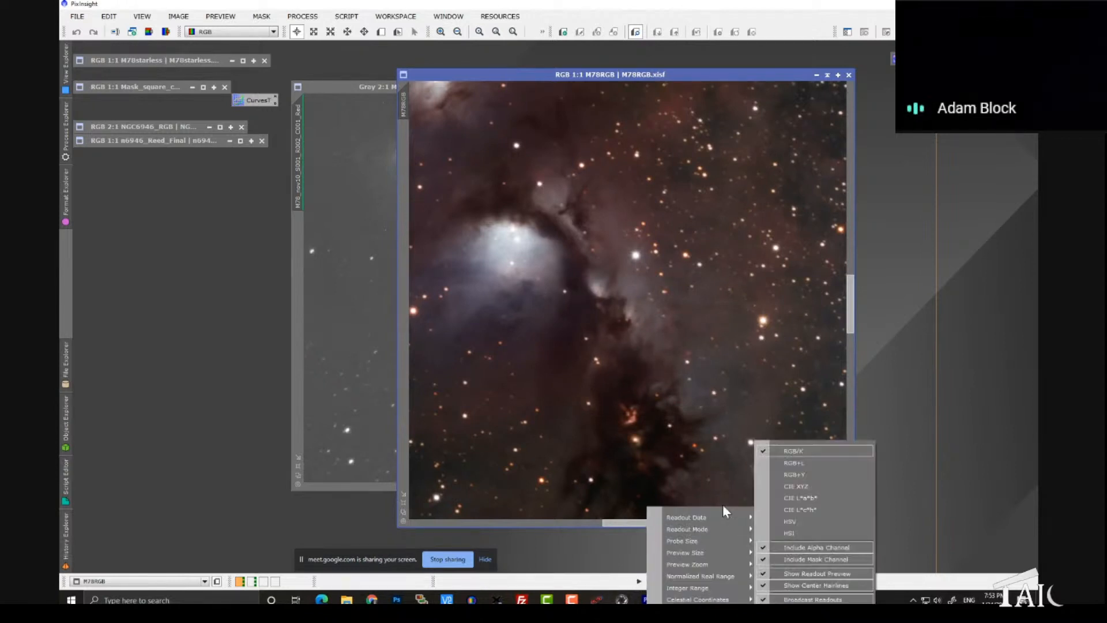
pyautogui.click(790, 574)
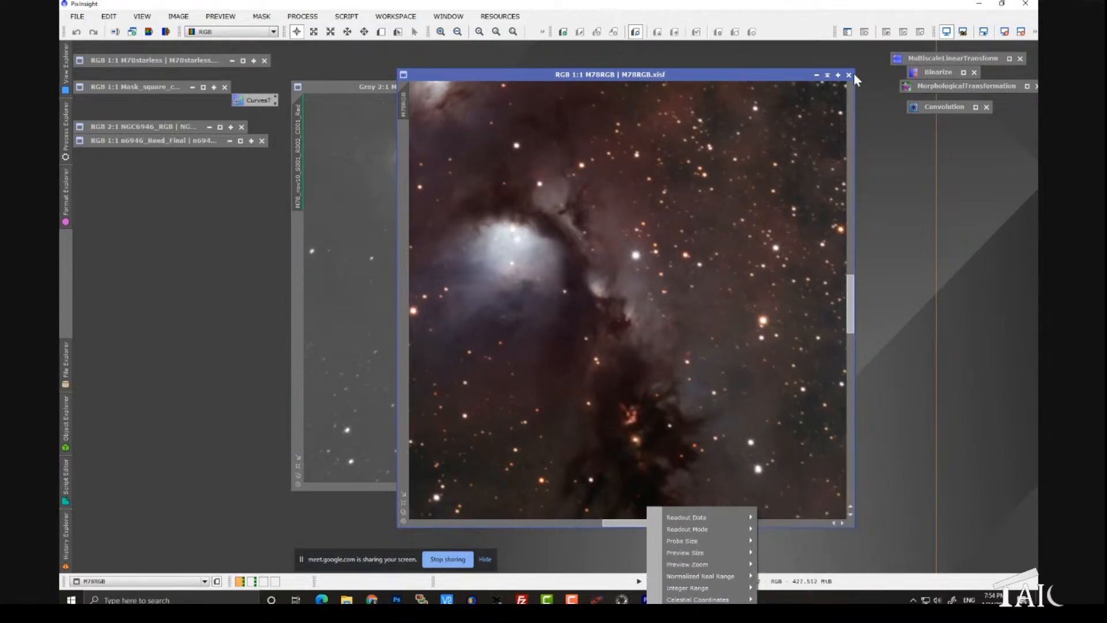
# Step: Minimize M78RGB to an icon and close the red M78 frame
pyautogui.click(825, 75)
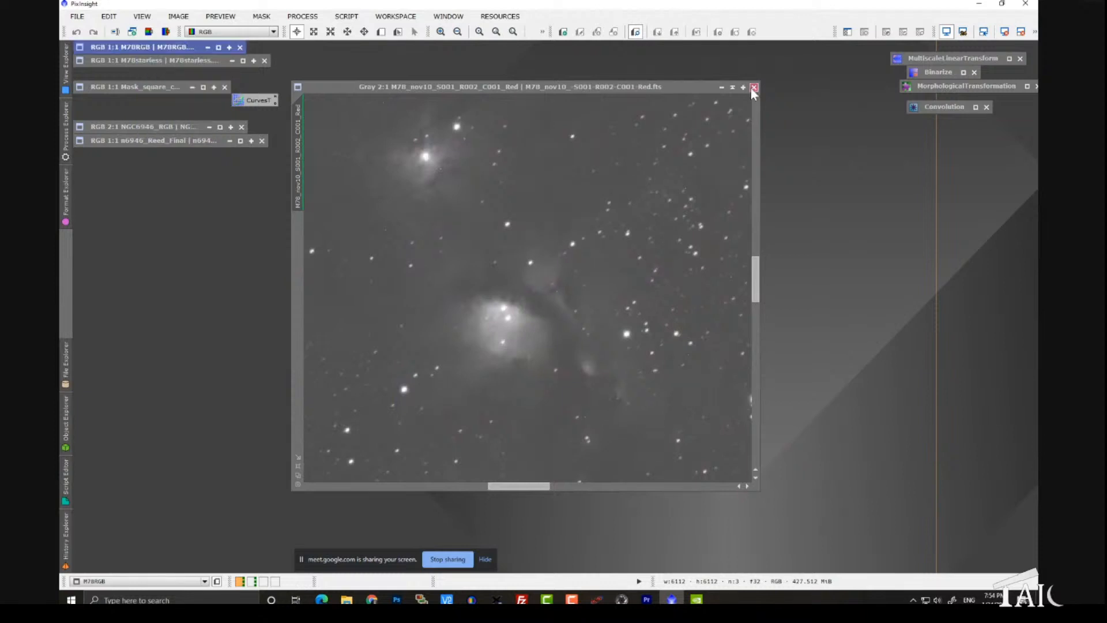
pyautogui.click(754, 87)
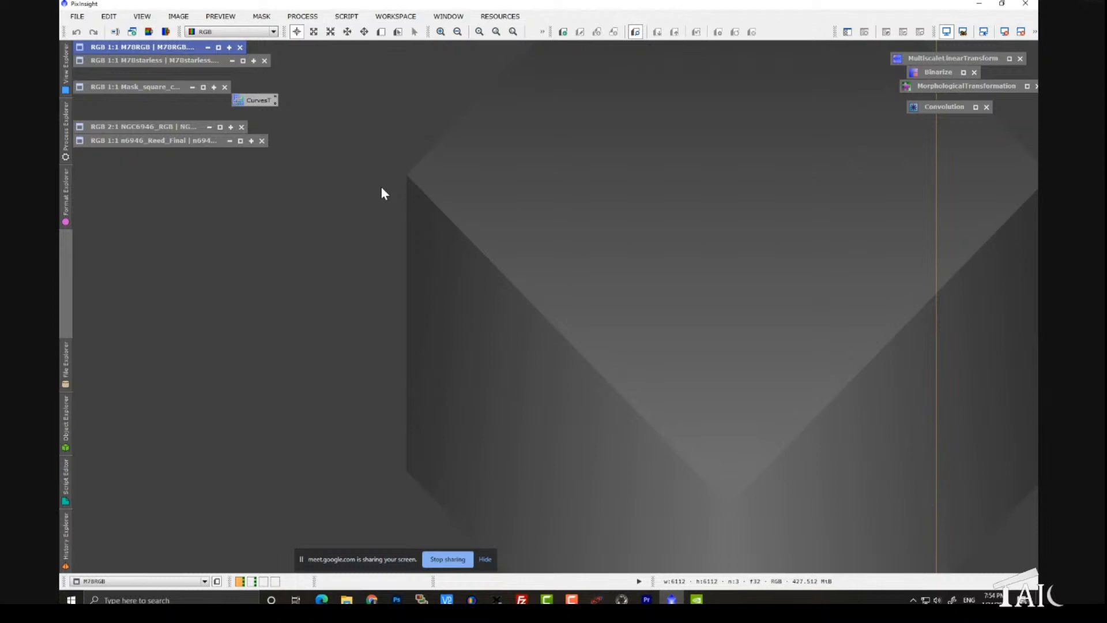
# Step: Restore the Mask_square_circle image and place its window in the middle of the workspace
pyautogui.doubleClick(147, 88)
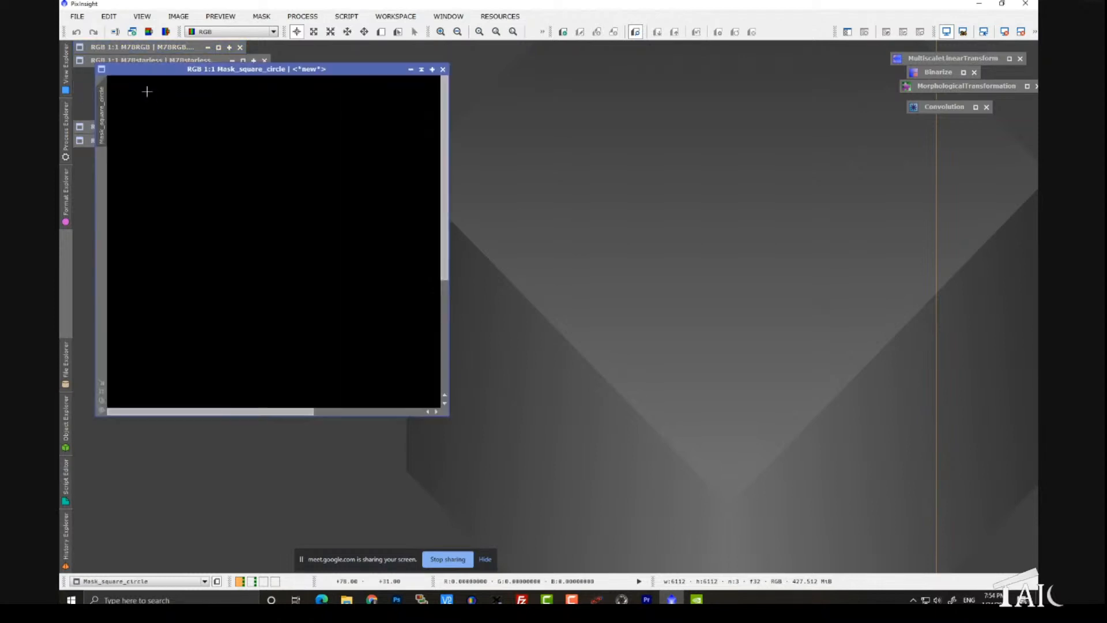
pyautogui.moveTo(208, 75); pyautogui.dragTo(430, 94)
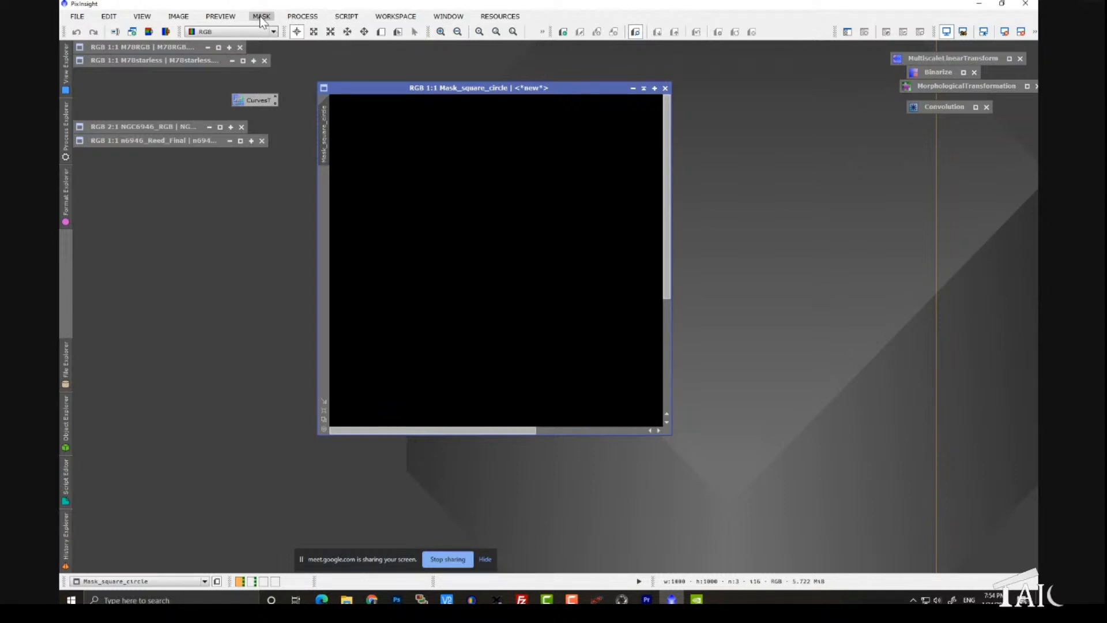
# Step: Review the available script categories and the HVB_Repository entry under Manage Update Repositories, leaving the repository list as it is
pyautogui.click(348, 17)
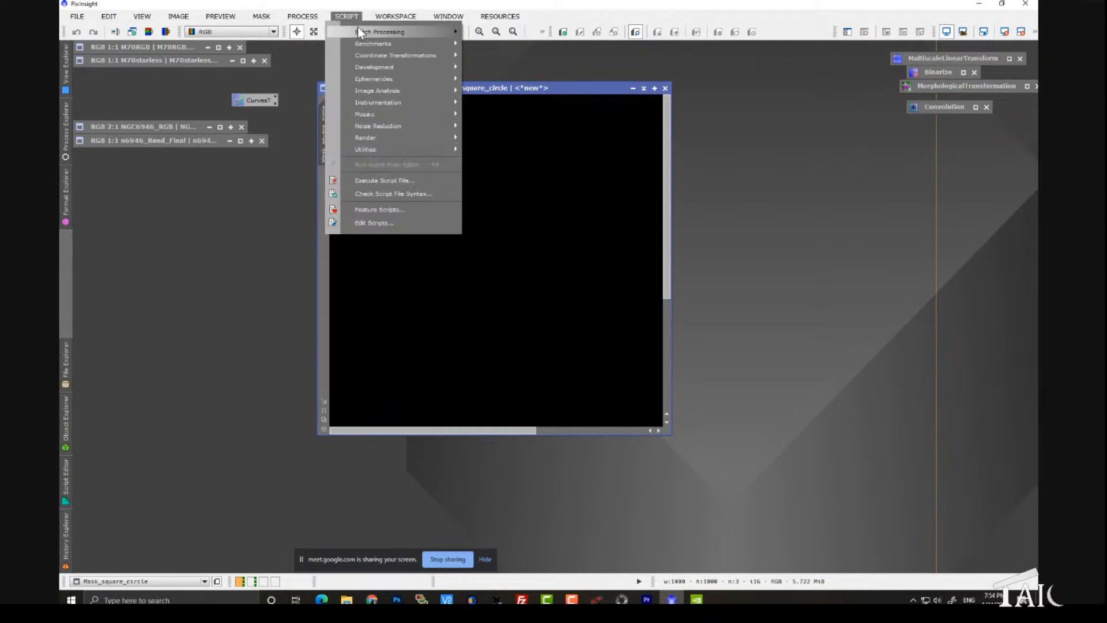
pyautogui.moveTo(358, 30)
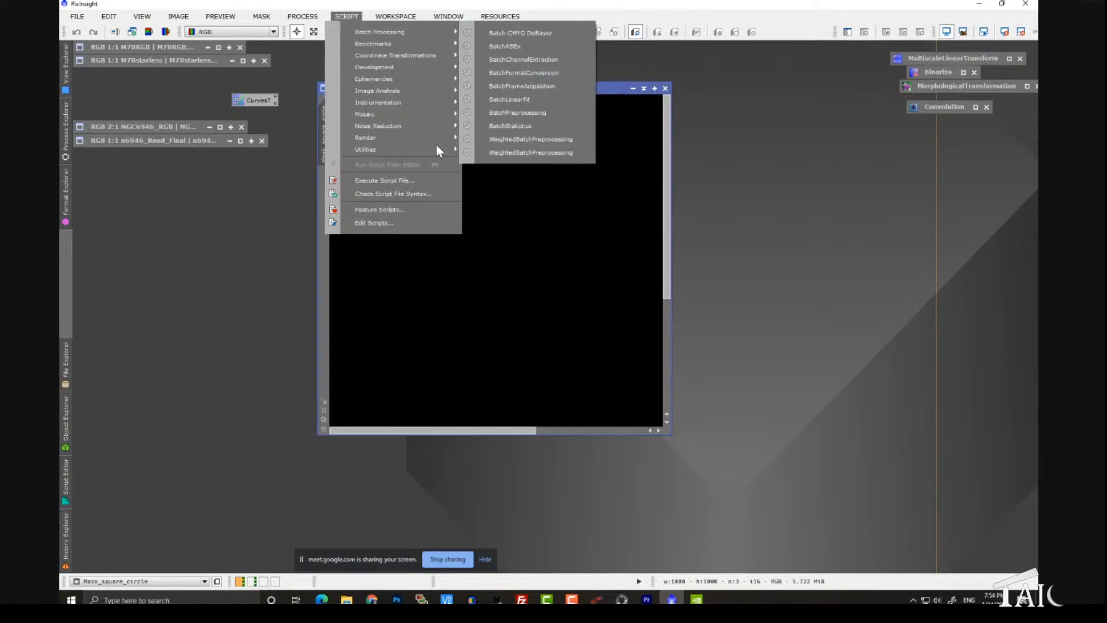
pyautogui.moveTo(438, 147)
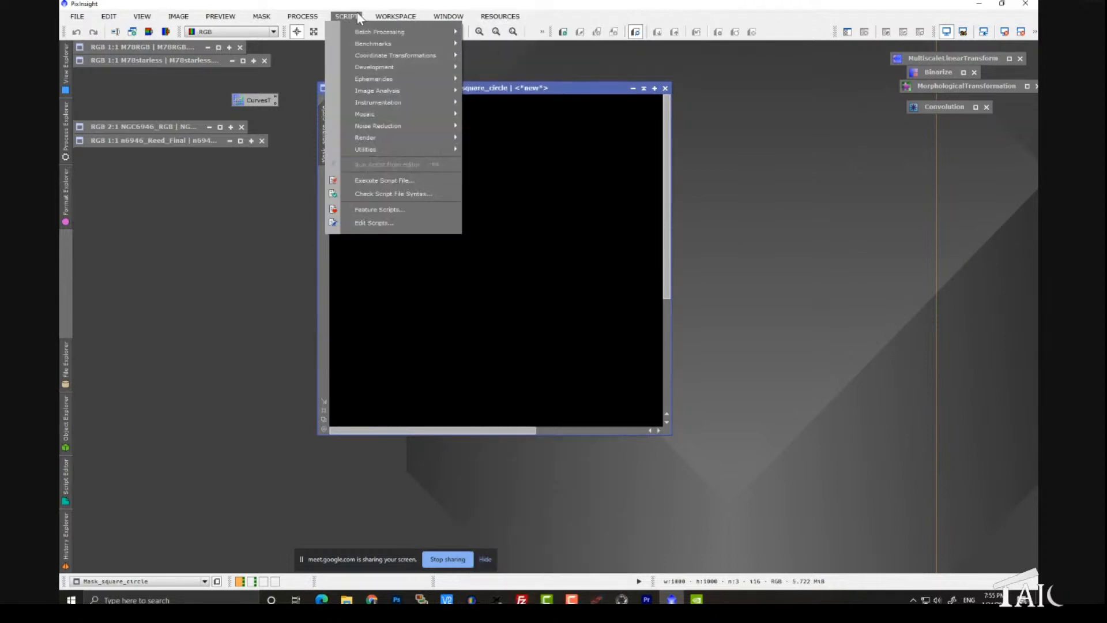
pyautogui.moveTo(500, 16)
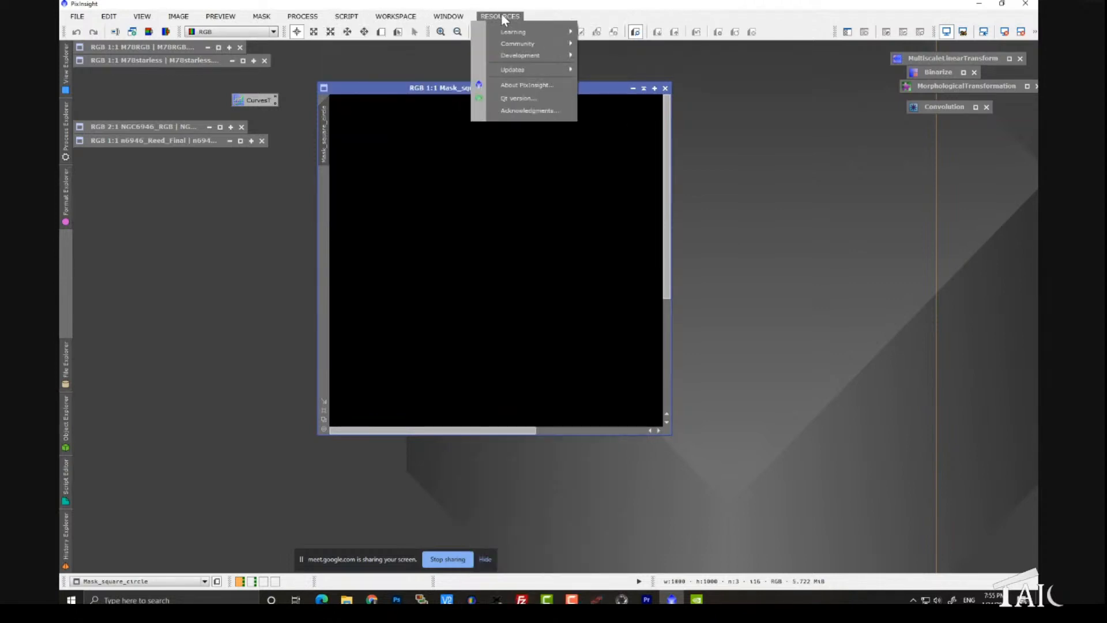
pyautogui.moveTo(533, 70)
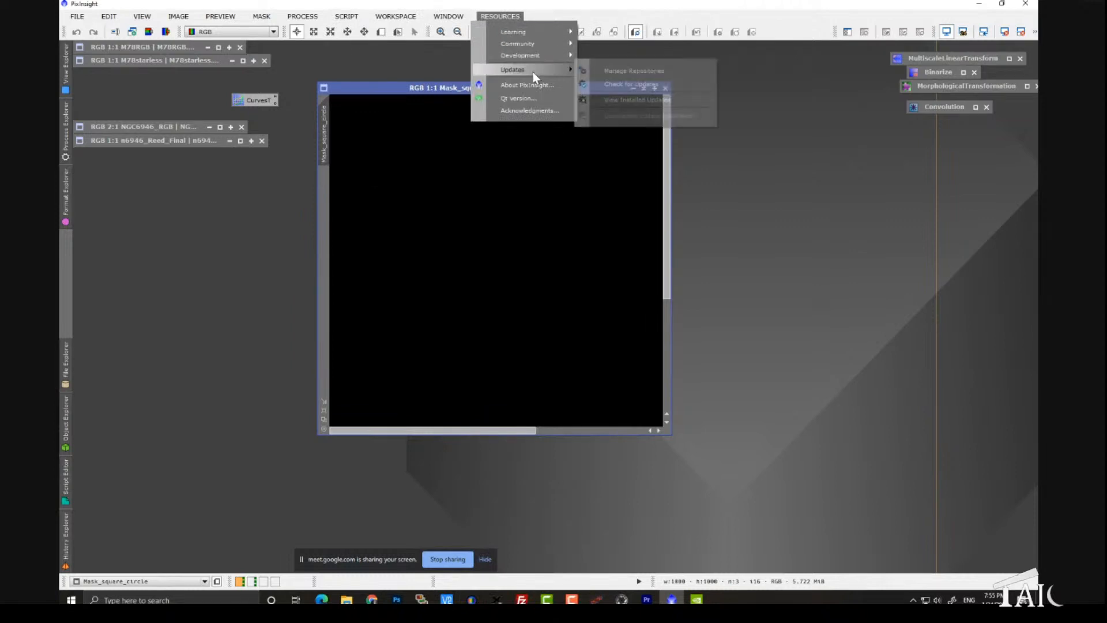
pyautogui.click(583, 70)
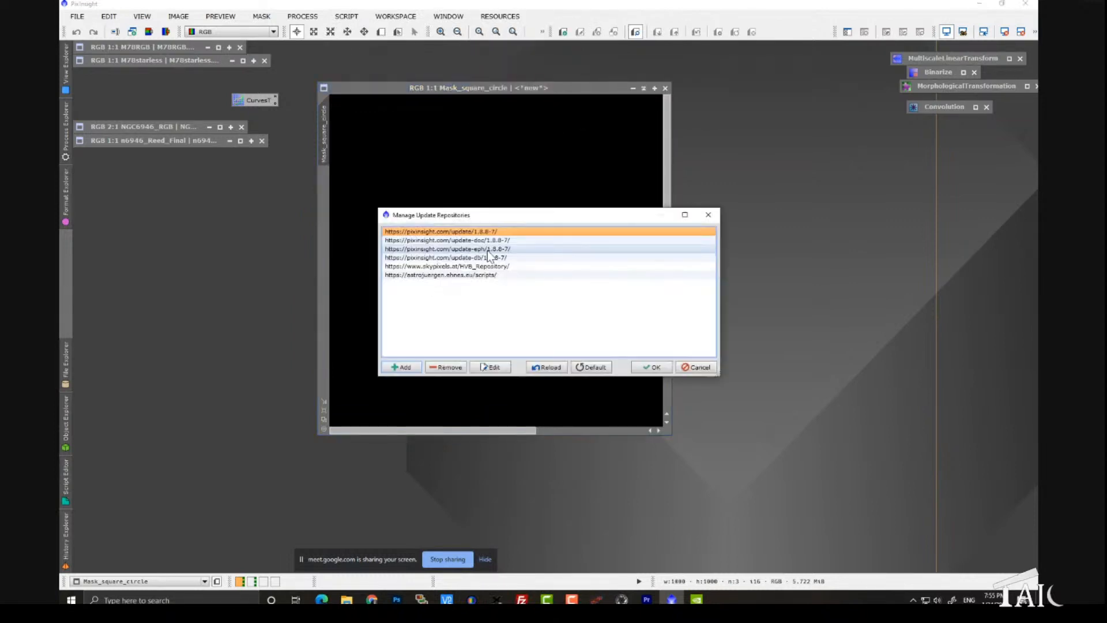
pyautogui.click(471, 266)
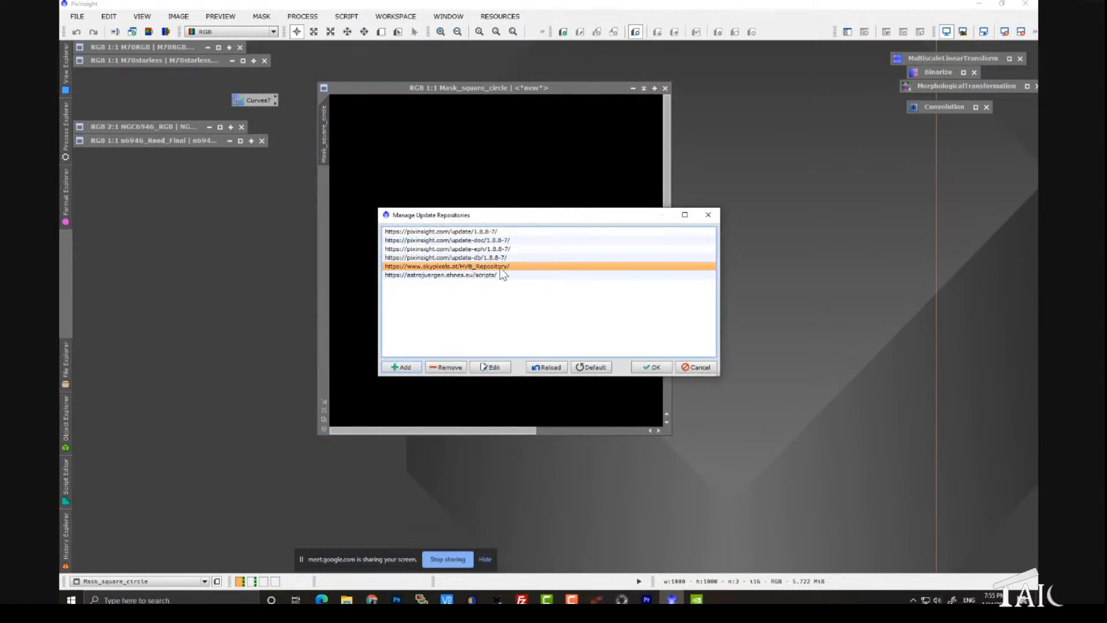
pyautogui.click(708, 215)
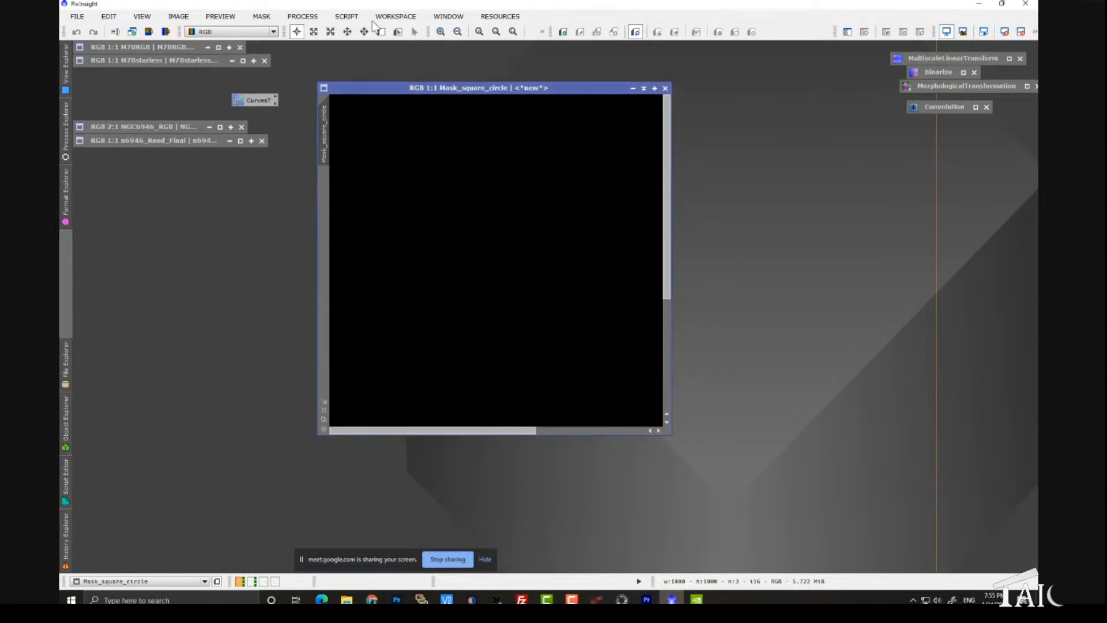
# Step: Launch the GAME script from the utility scripts with Mask_square_circle as the target image
pyautogui.click(346, 17)
pyautogui.moveTo(398, 153)
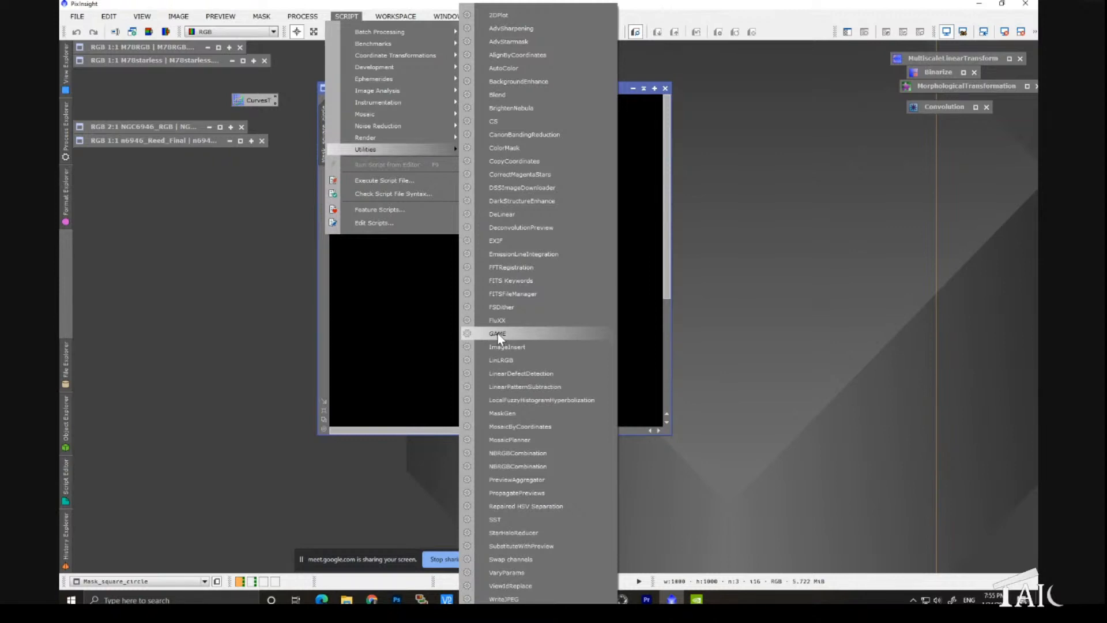
pyautogui.click(497, 333)
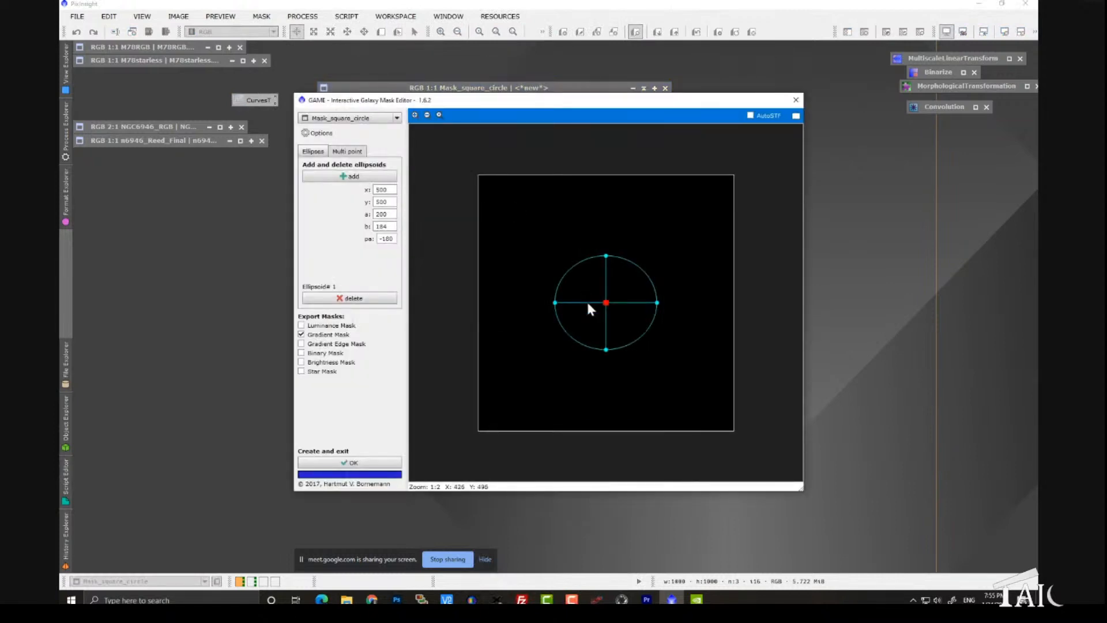
# Step: Replace the default ellipsoid with a new one and reshape it to semi-axes of about 181 and 170, rotated about -157 degrees
pyautogui.click(372, 300)
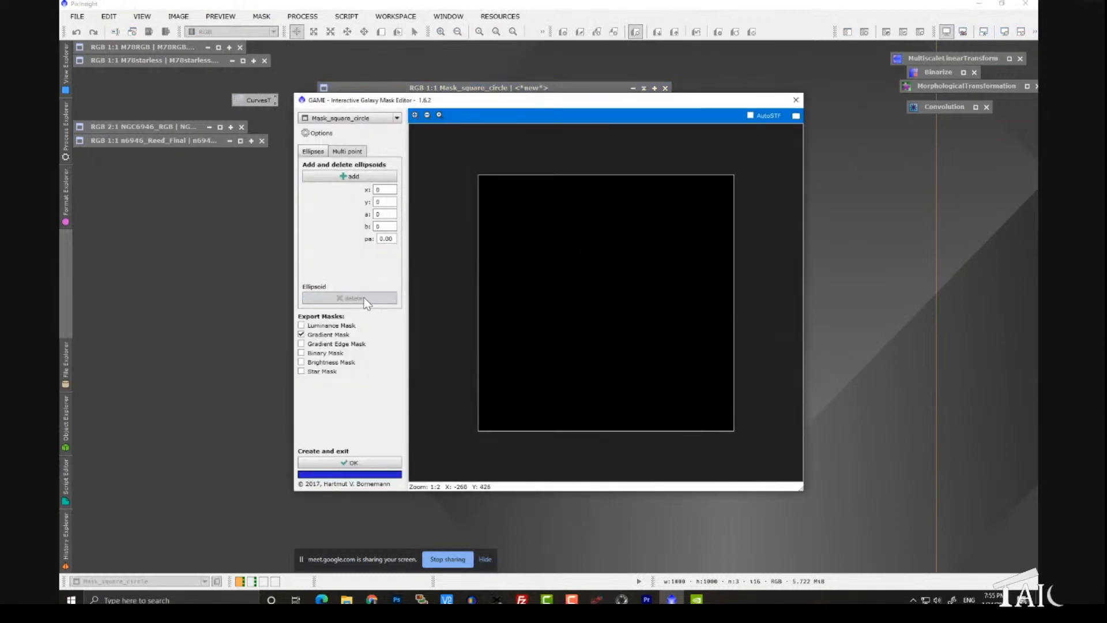
pyautogui.click(348, 177)
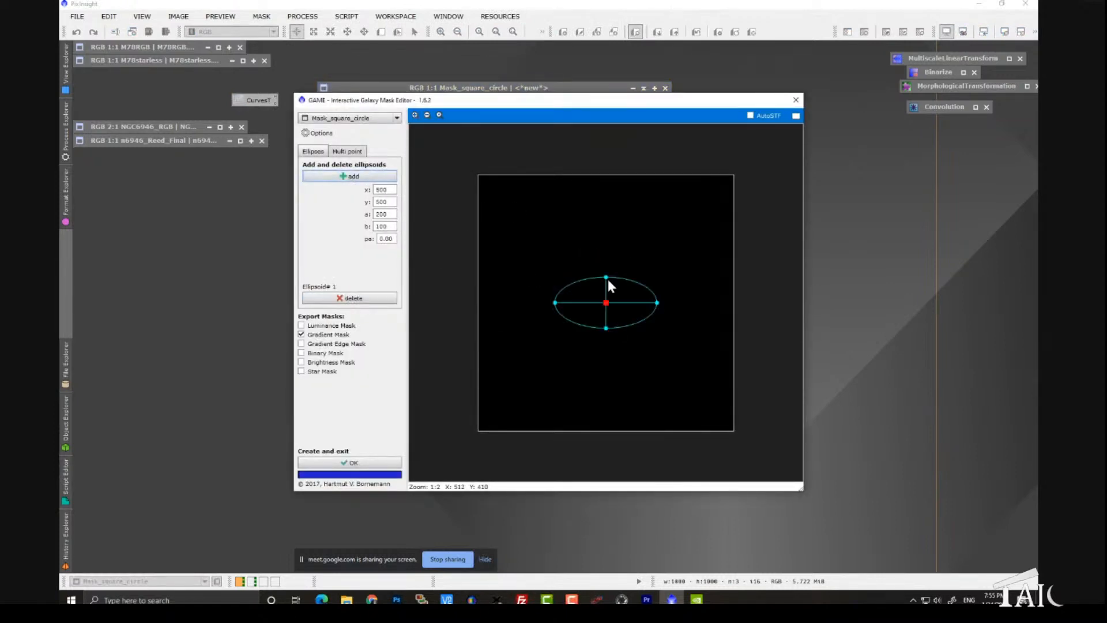
pyautogui.moveTo(606, 277); pyautogui.dragTo(605, 260)
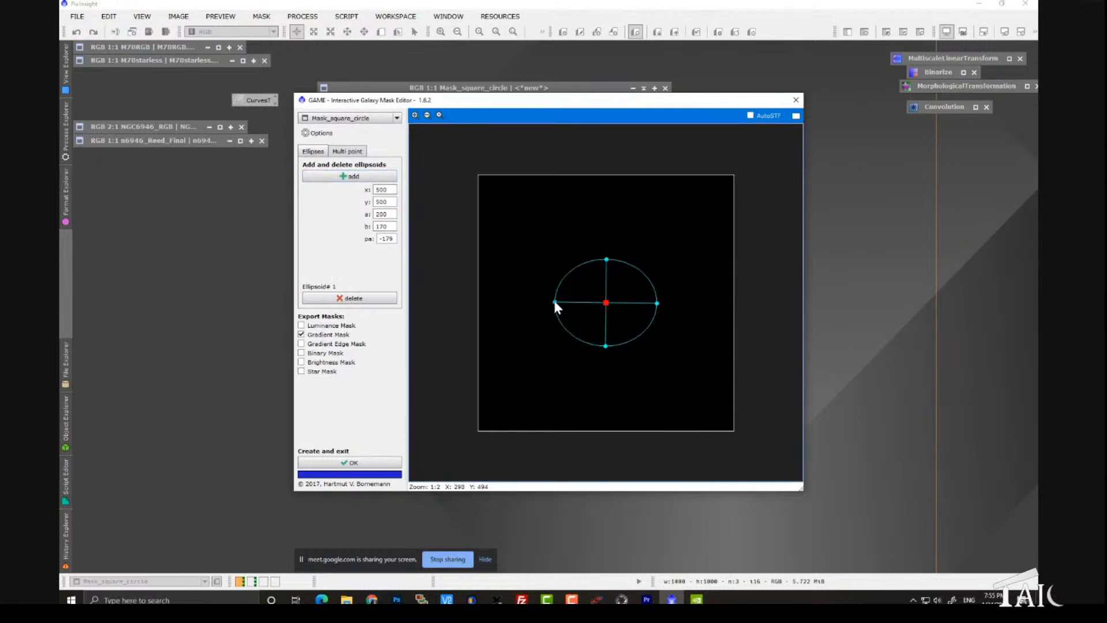
pyautogui.moveTo(554, 302)
pyautogui.mouseDown()
pyautogui.moveTo(579, 294)
pyautogui.moveTo(567, 289)
pyautogui.moveTo(605, 287)
pyautogui.moveTo(597, 302)
pyautogui.moveTo(559, 283)
pyautogui.mouseUp()
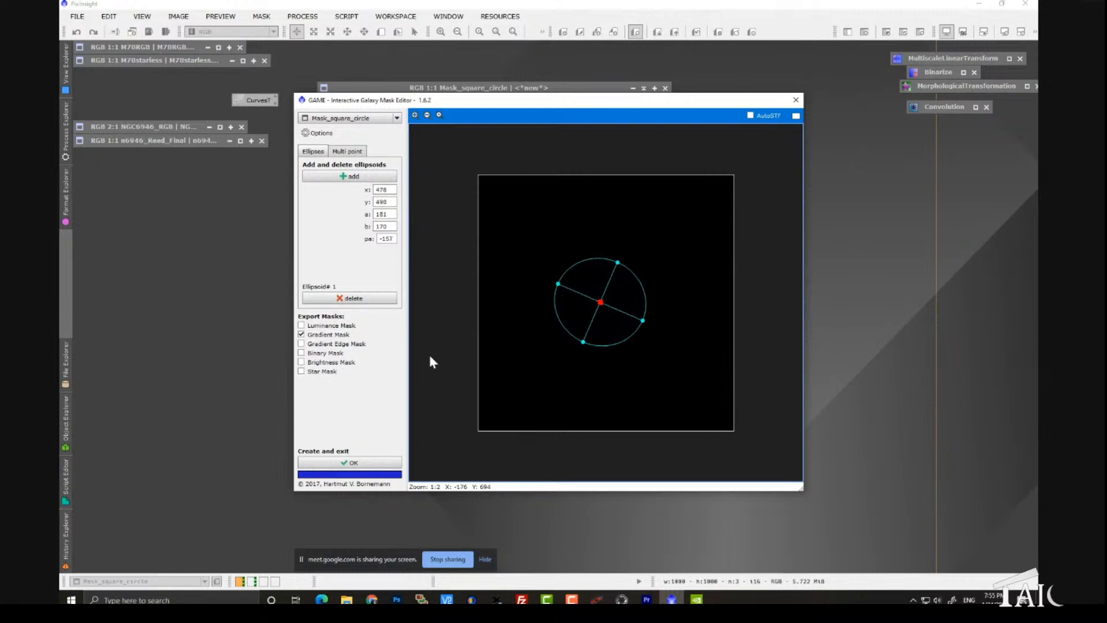
# Step: Export only a Binary Mask from the ellipsoid and move the new mask window toward the middle of the workspace
pyautogui.click(302, 335)
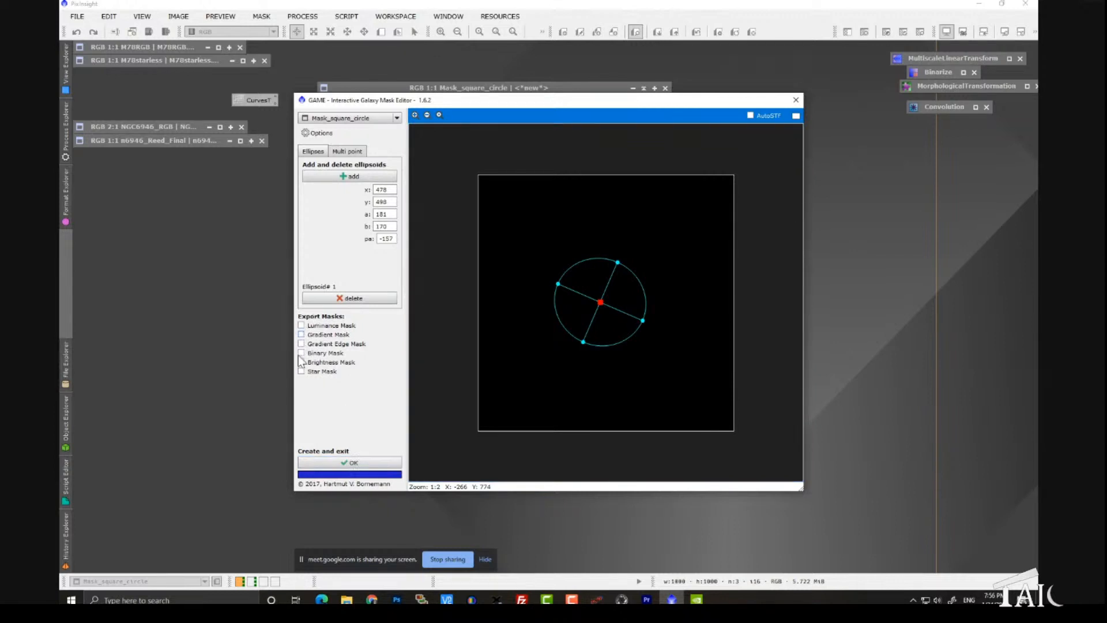
pyautogui.click(355, 463)
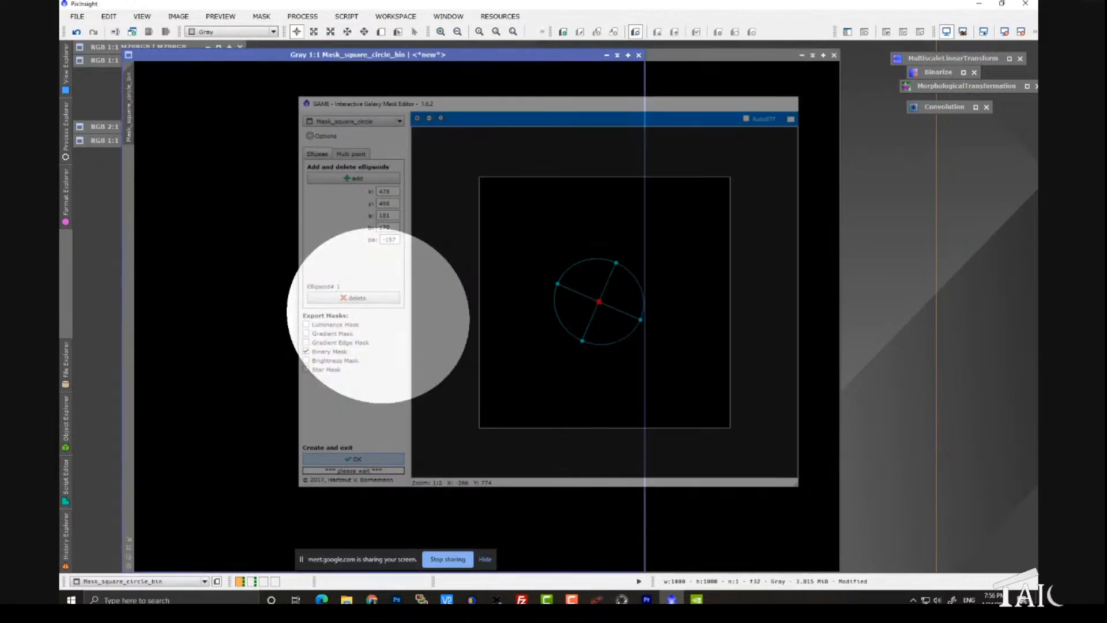
pyautogui.moveTo(443, 55); pyautogui.dragTo(614, 99)
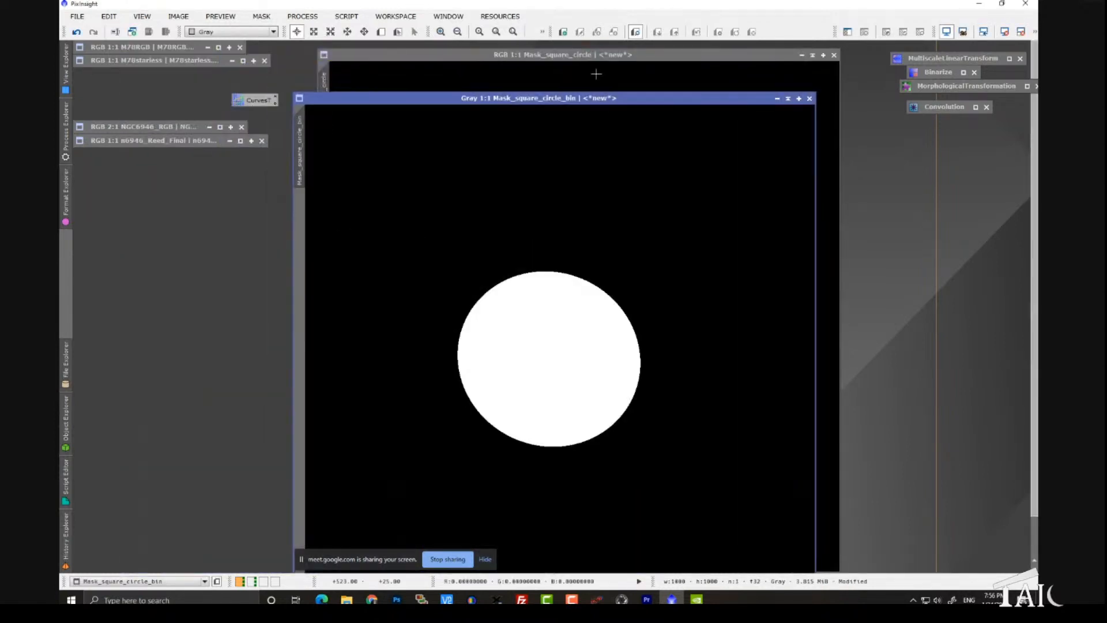
# Step: Rearrange the Mask_square_circle and binary mask windows and restore the minimized NGC6946_RGB image at 1:3 zoom beside them
pyautogui.moveTo(570, 54); pyautogui.dragTo(287, 75)
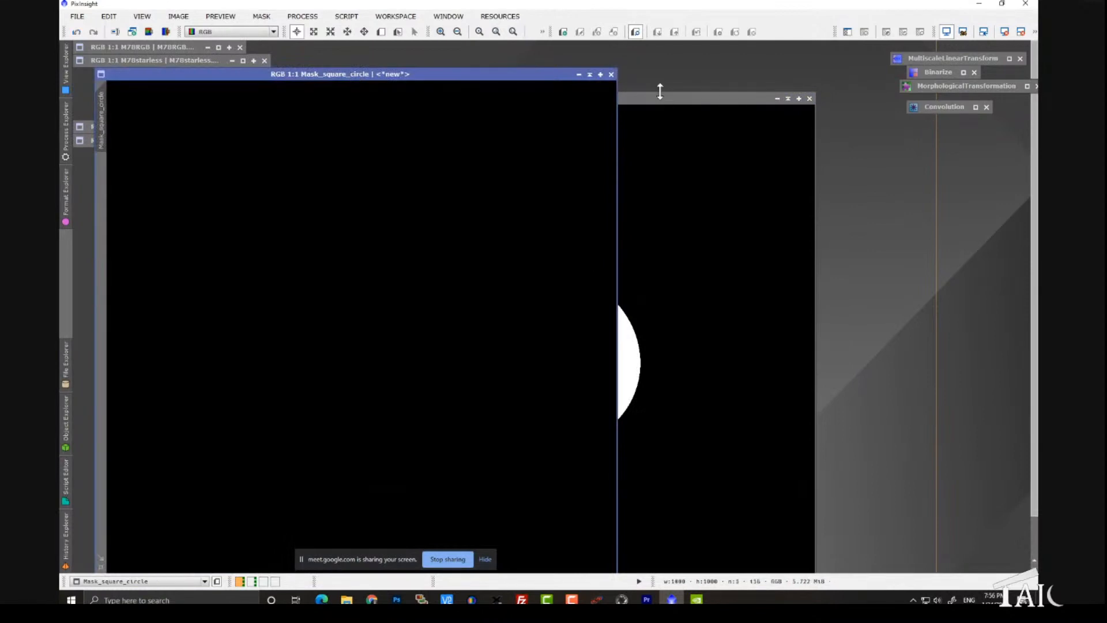
pyautogui.moveTo(663, 96); pyautogui.dragTo(612, 80)
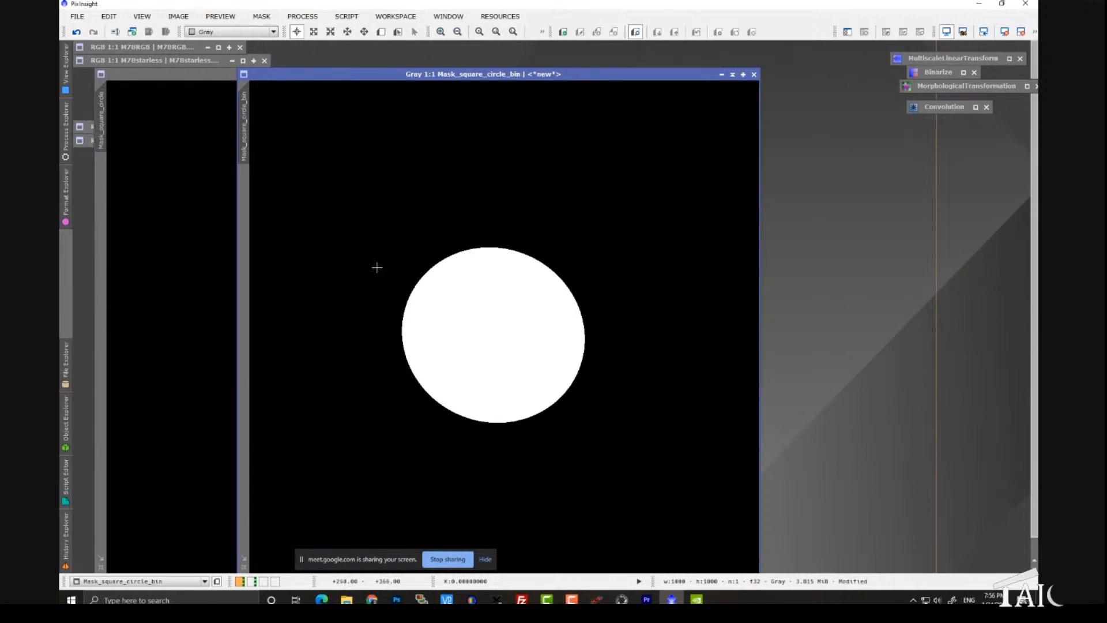
pyautogui.click(185, 77)
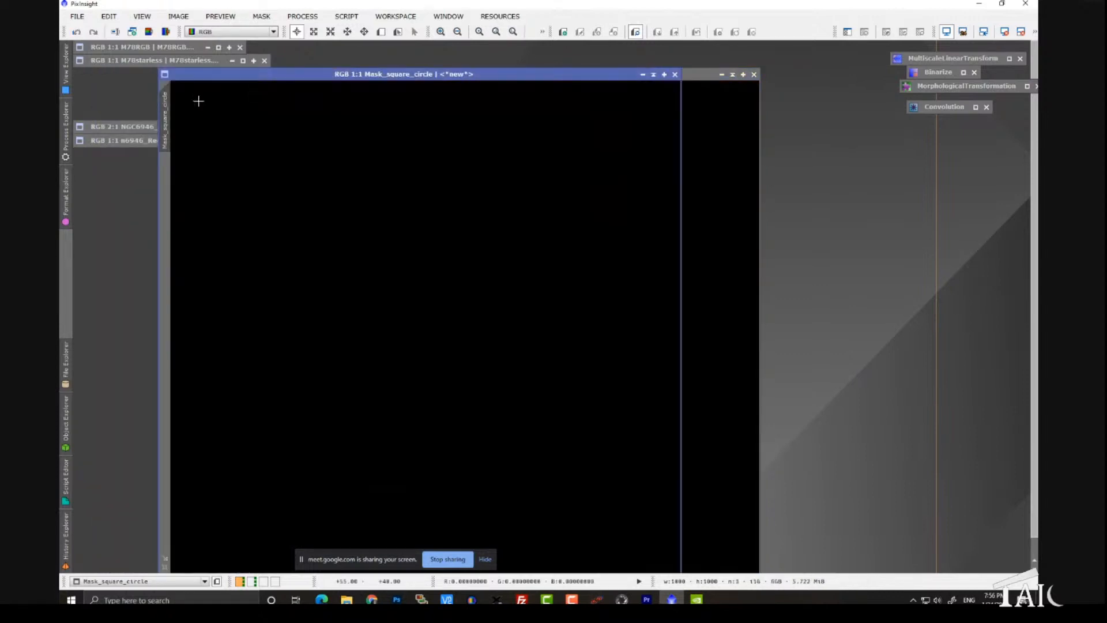
pyautogui.doubleClick(139, 123)
pyautogui.scroll(-3, 320, 250)
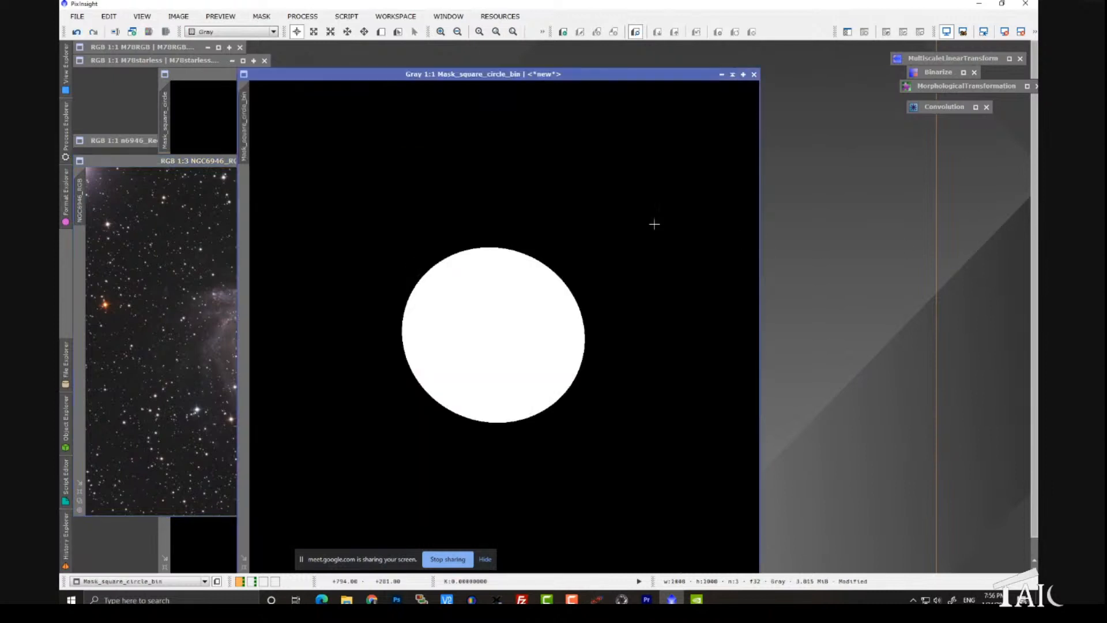
pyautogui.moveTo(506, 79); pyautogui.dragTo(490, 56)
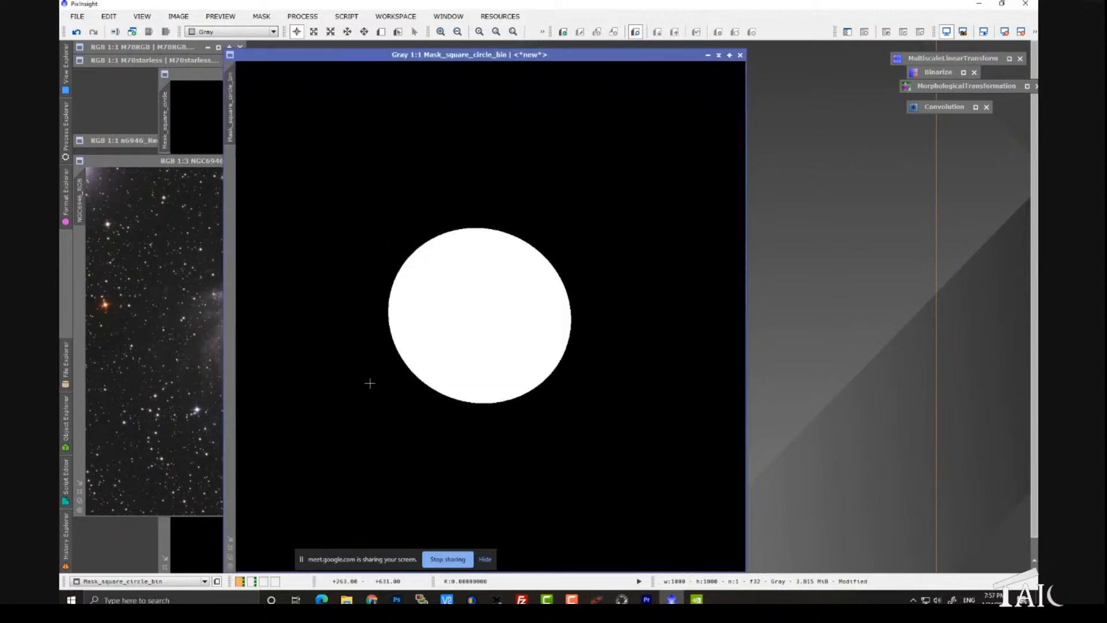
# Step: Apply CurvesTransformation to the binary mask with the RGB/K curve's black endpoint raised to output 0.49551, and move the process window clear of the mask
pyautogui.click(319, 15)
pyautogui.moveTo(320, 35)
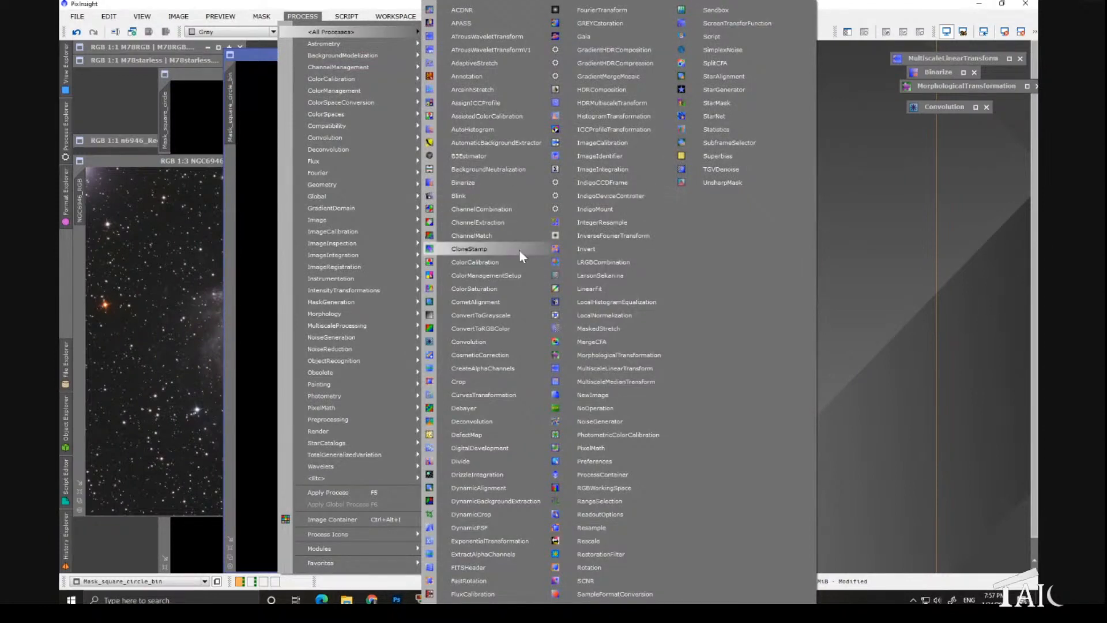
pyautogui.click(511, 397)
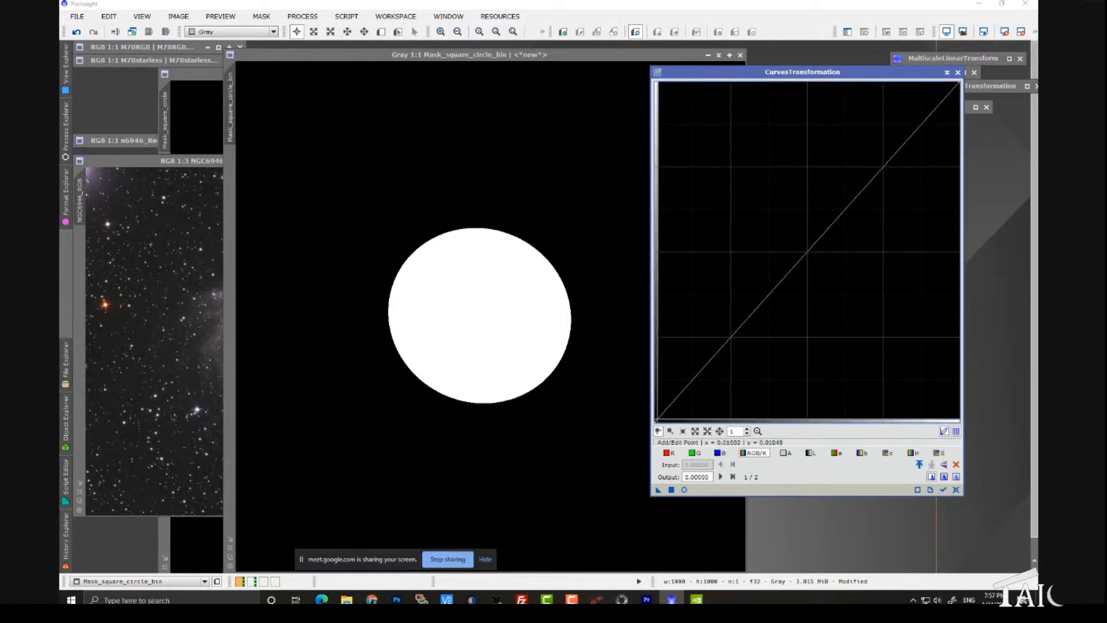
pyautogui.moveTo(659, 416); pyautogui.dragTo(667, 260)
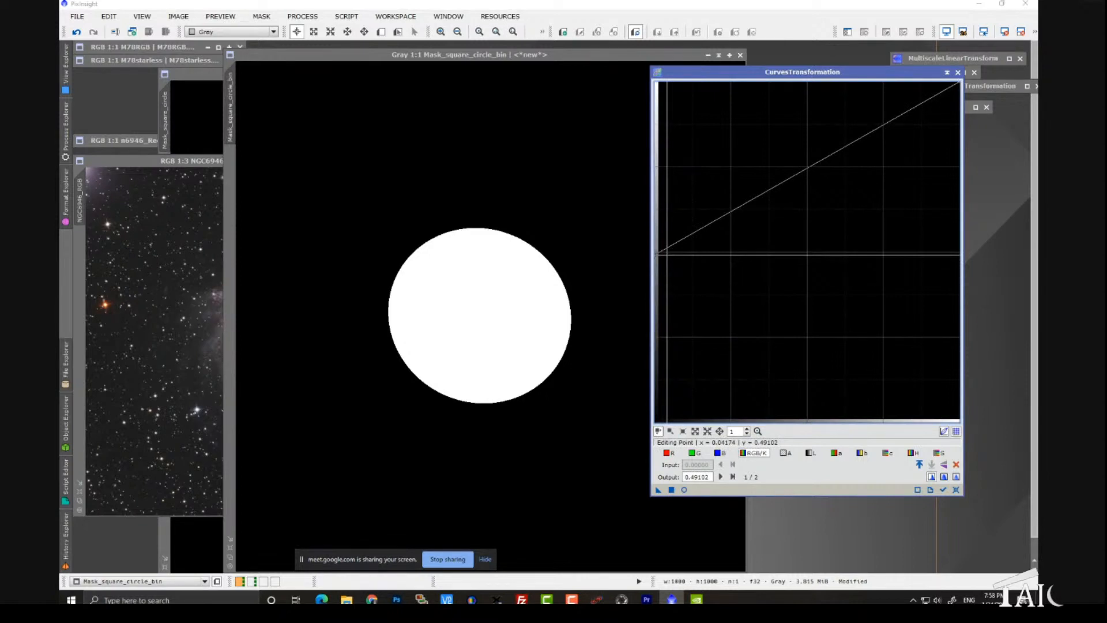
pyautogui.moveTo(666, 252); pyautogui.dragTo(664, 253)
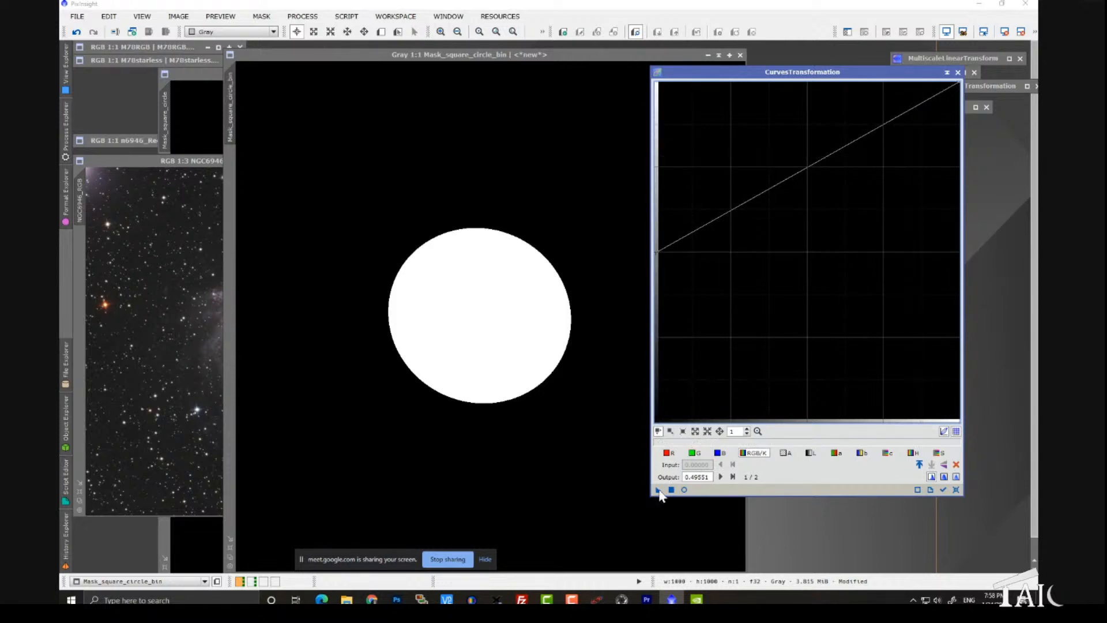
pyautogui.moveTo(658, 490); pyautogui.dragTo(616, 494)
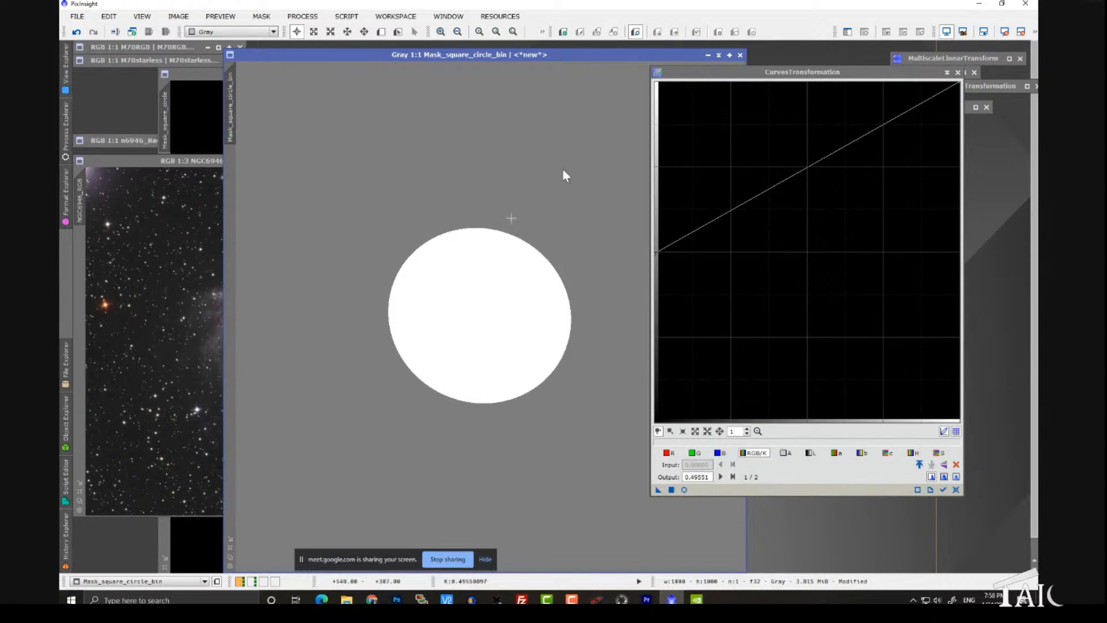
pyautogui.moveTo(688, 75); pyautogui.dragTo(791, 70)
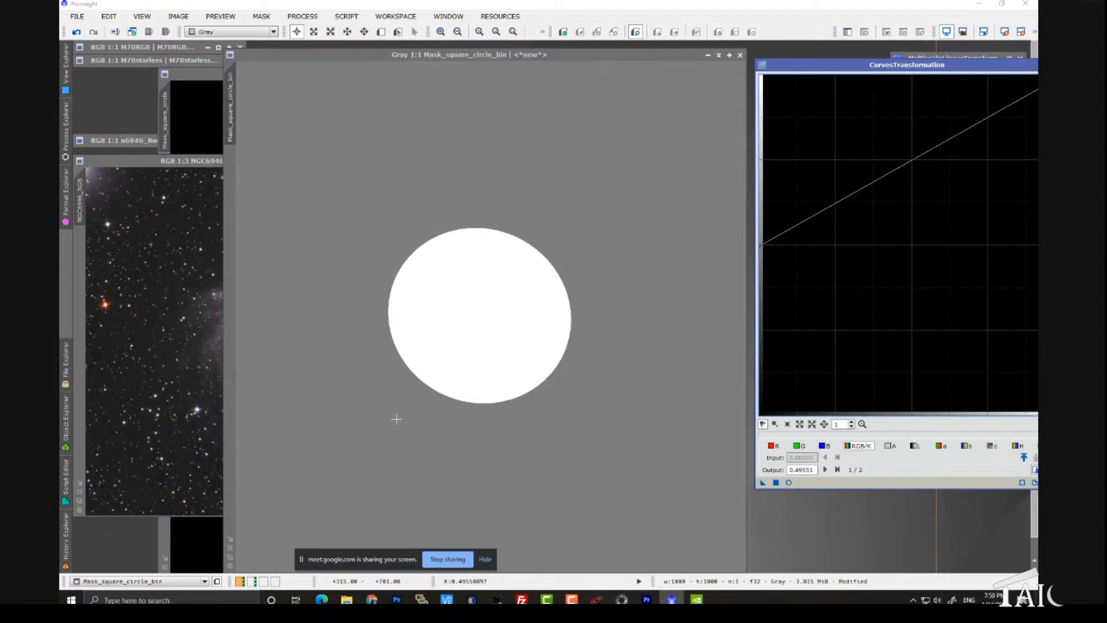
# Step: Invert the Mask_square_circle_bin image repeatedly to compare its white-ellipse and black-ellipse versions
pyautogui.press('ctrl')
pyautogui.click(351, 393)
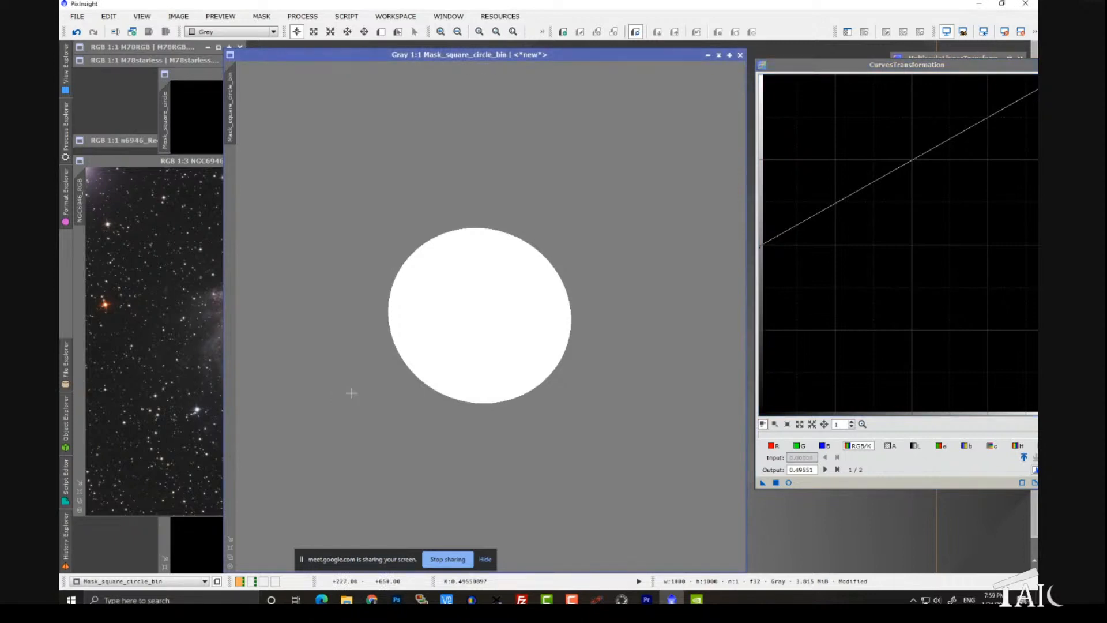
pyautogui.hotkey('ctrl', 'i')
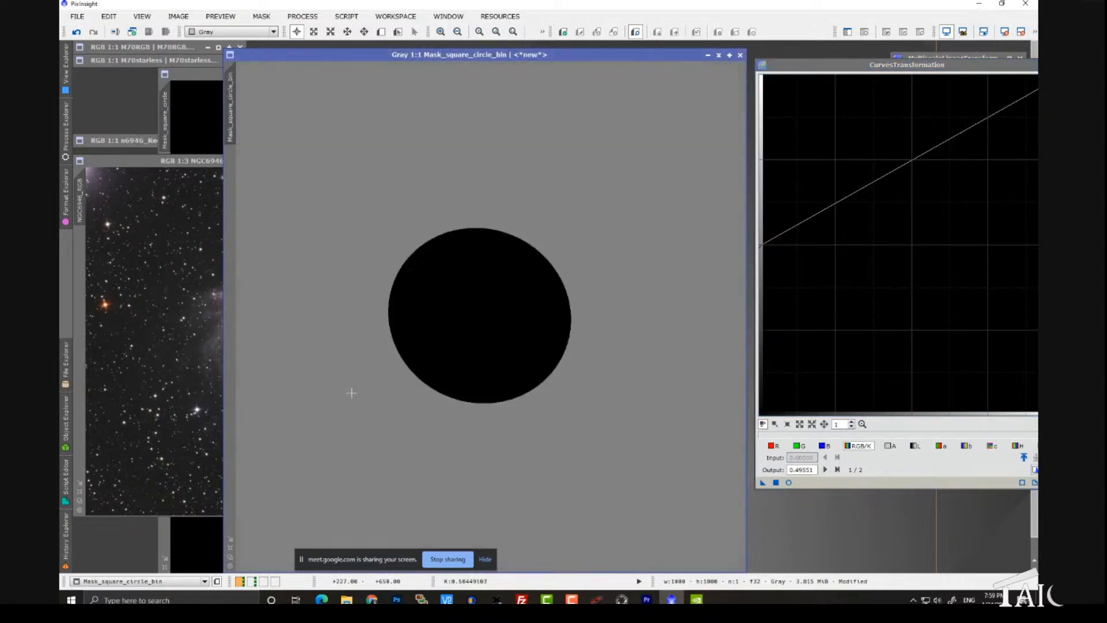
pyautogui.hotkey('ctrl', 'i')
pyautogui.hotkey('ctrl', 'i')
pyautogui.hotkey('ctrl', 'i')
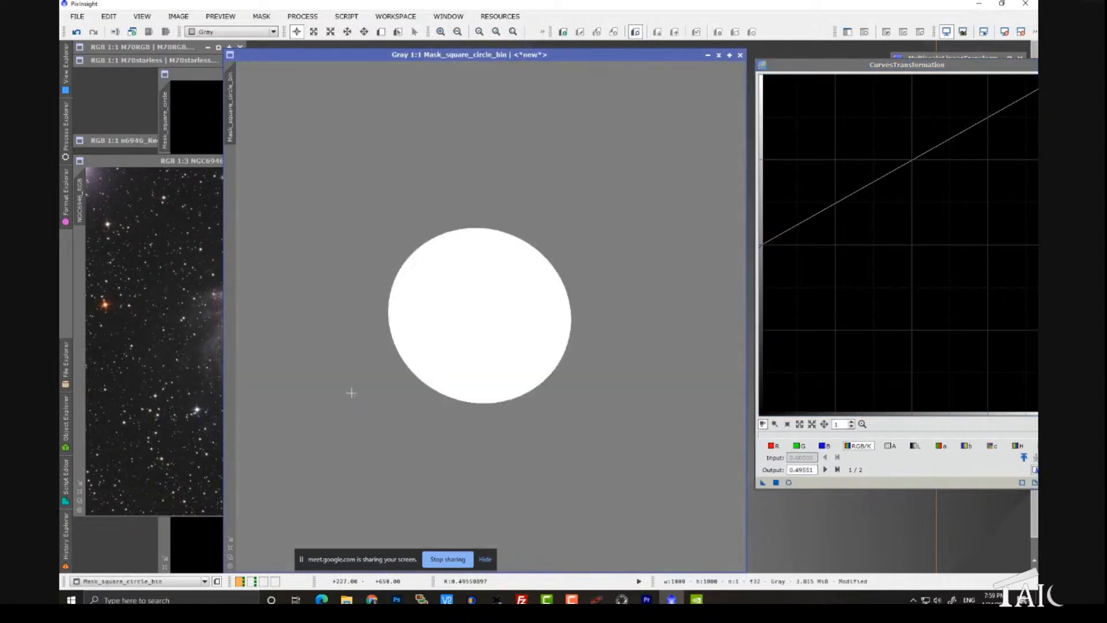
pyautogui.hotkey('ctrl', 'i')
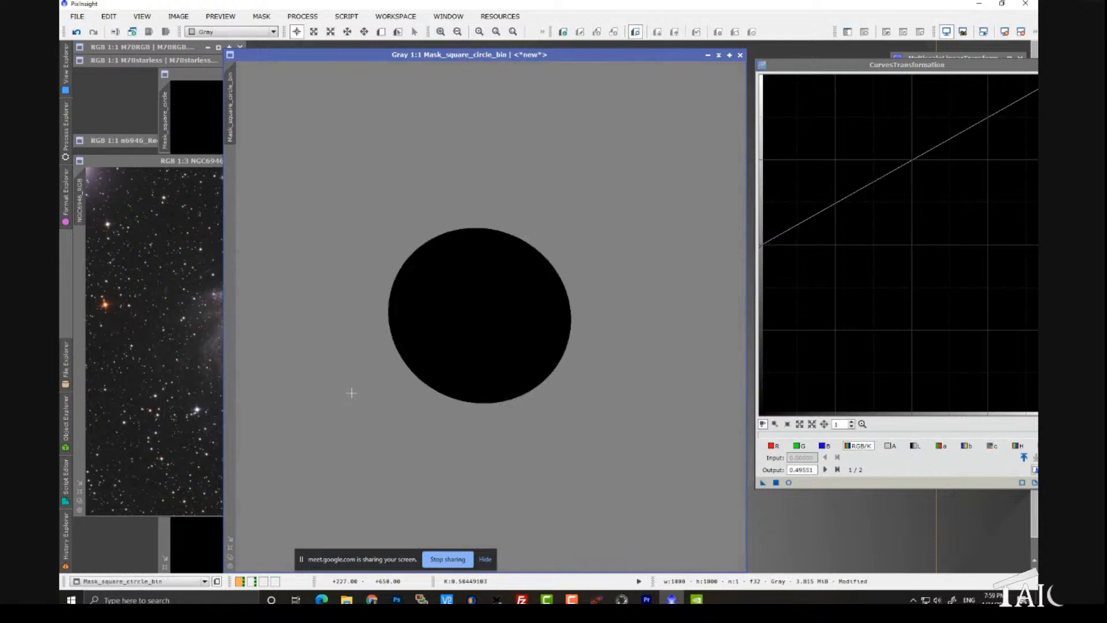
pyautogui.hotkey('ctrl', 'i')
pyautogui.hotkey('ctrl', 'i')
pyautogui.hotkey('ctrl', 'i')
pyautogui.hotkey('ctrl', 'i')
# Step: Close CurvesTransformation and the Mask_square_circle_bin image without saving, and minimize the Mask_square_circle window
pyautogui.moveTo(901, 68); pyautogui.dragTo(668, 89)
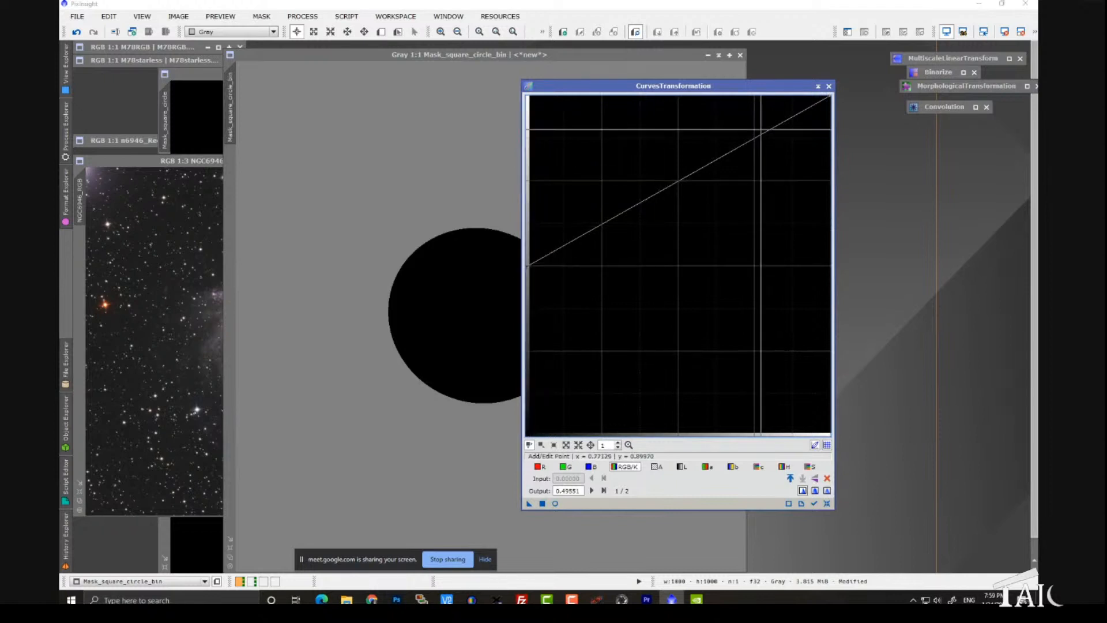
pyautogui.click(829, 86)
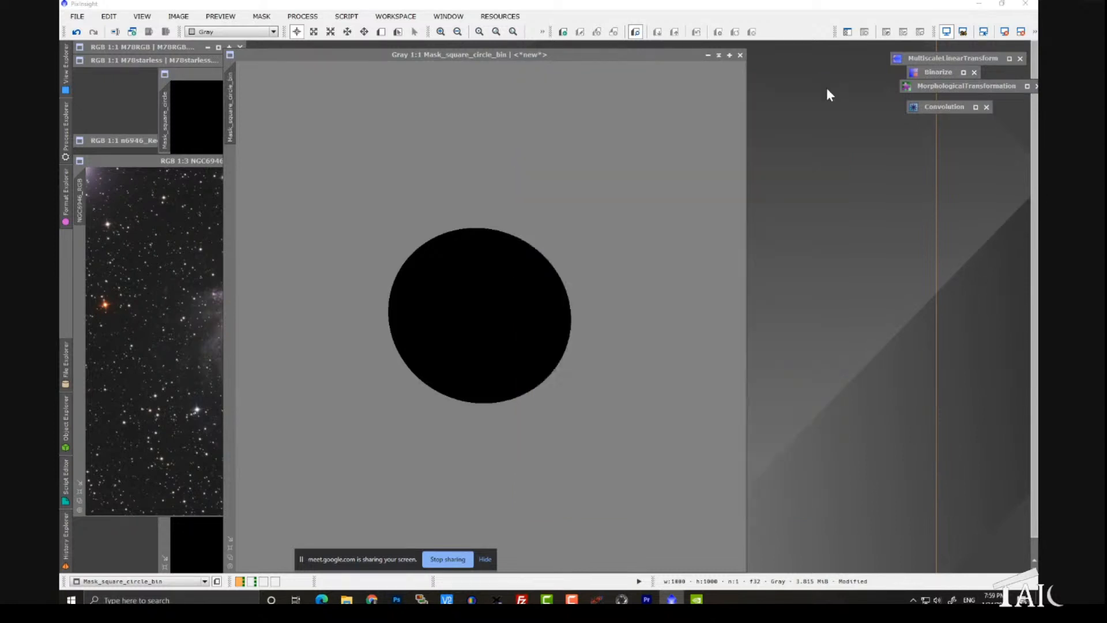
pyautogui.click(741, 55)
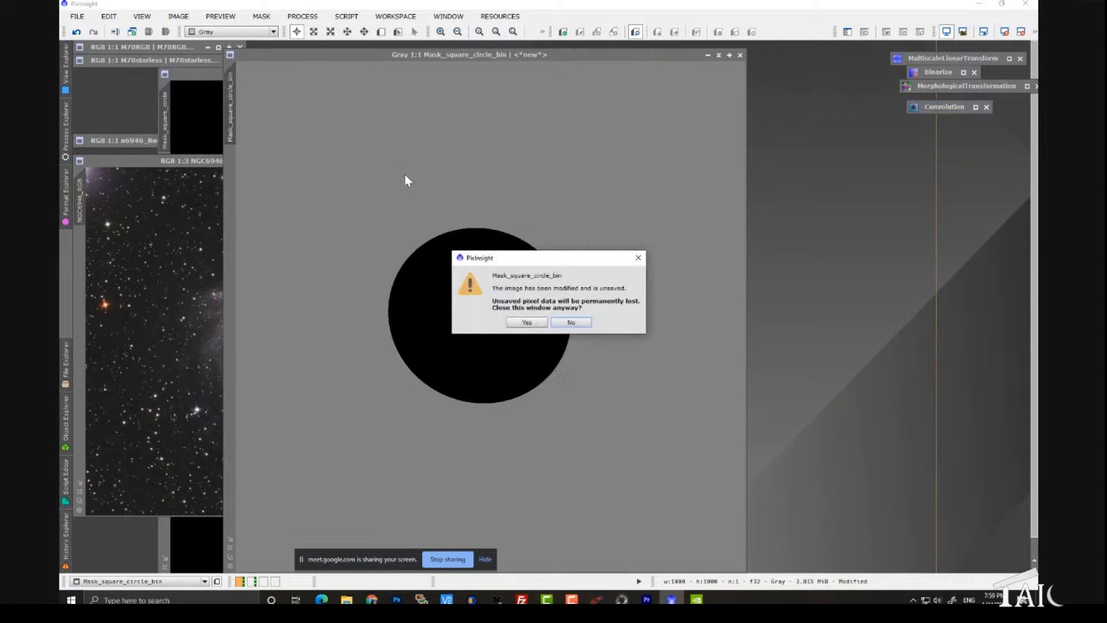
pyautogui.click(540, 325)
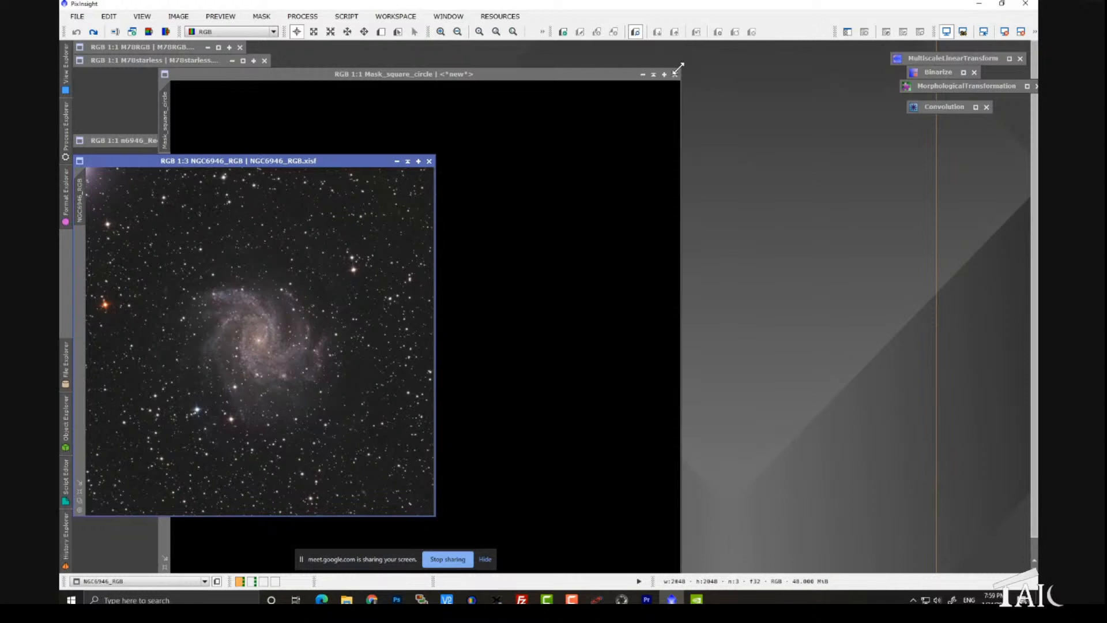
pyautogui.moveTo(681, 65); pyautogui.dragTo(652, 77)
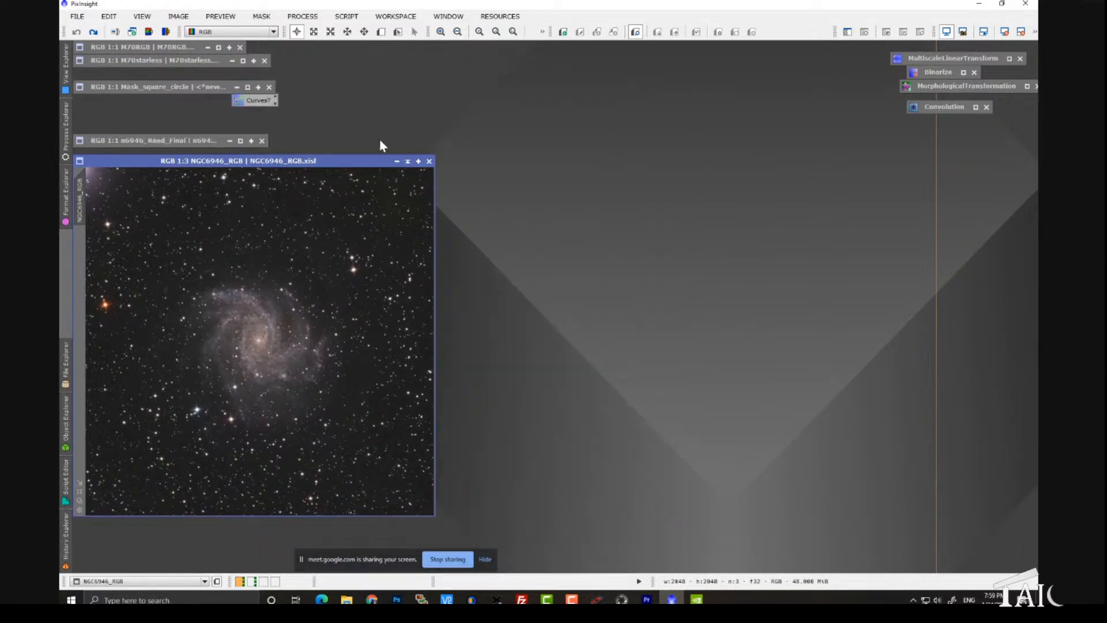
# Step: Move the NGC6946_RGB window toward the middle of the workspace and show the galaxy core at 1:1
pyautogui.moveTo(353, 161); pyautogui.dragTo(601, 74)
pyautogui.scroll(-2, 477, 286)
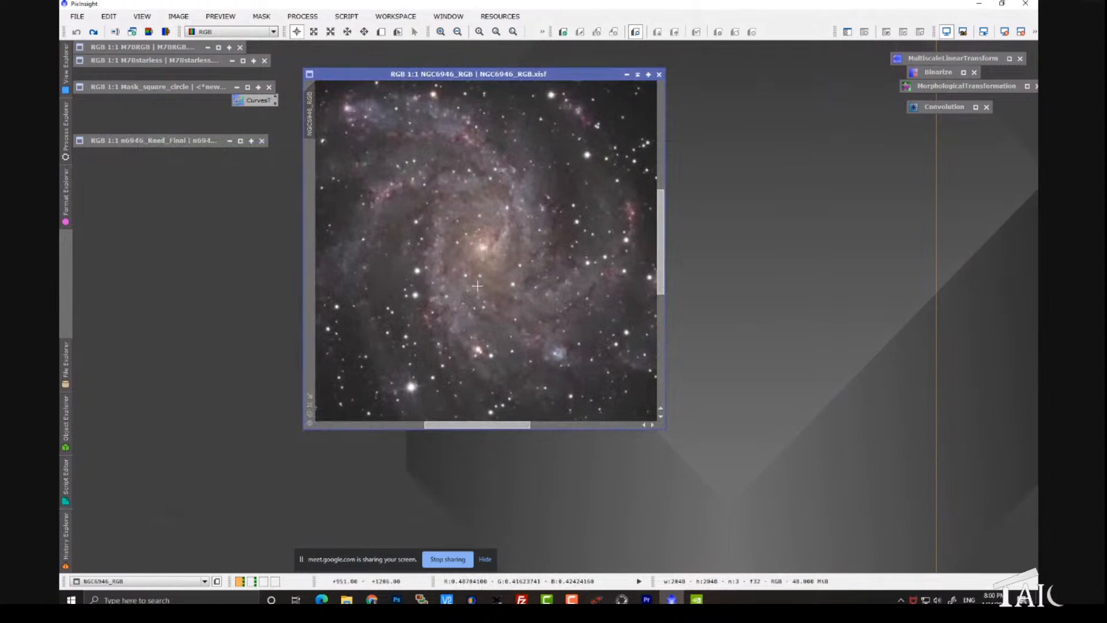
pyautogui.moveTo(384, 77); pyautogui.dragTo(366, 75)
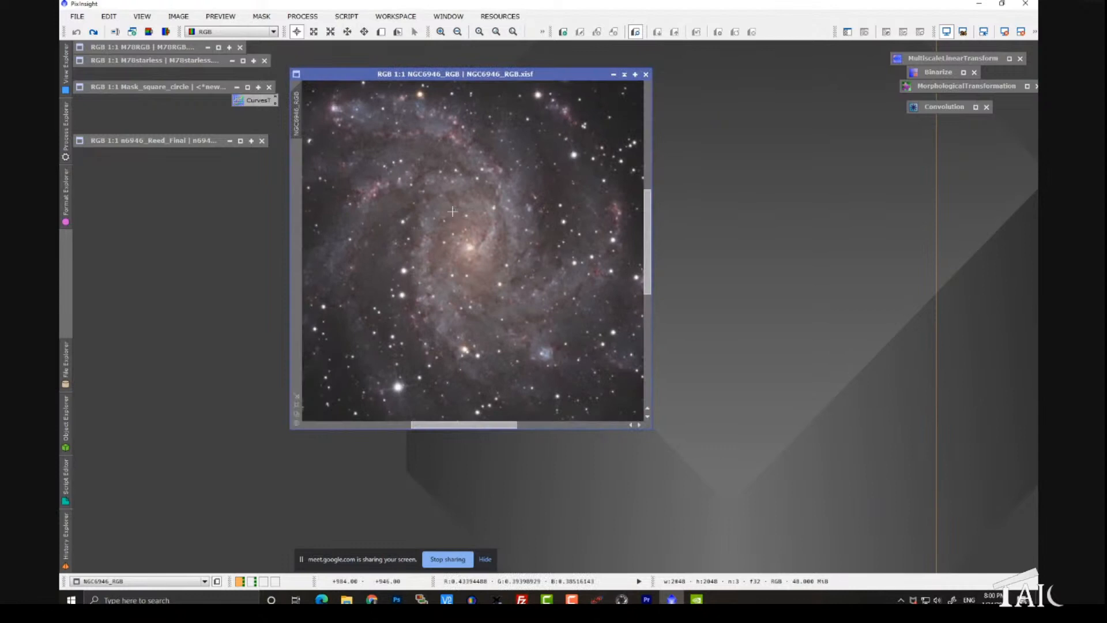
# Step: Auto-stretch the NGC6946_RGB display, then reset its ScreenTransferFunction and close the process window
pyautogui.hotkey('ctrl', 'a')
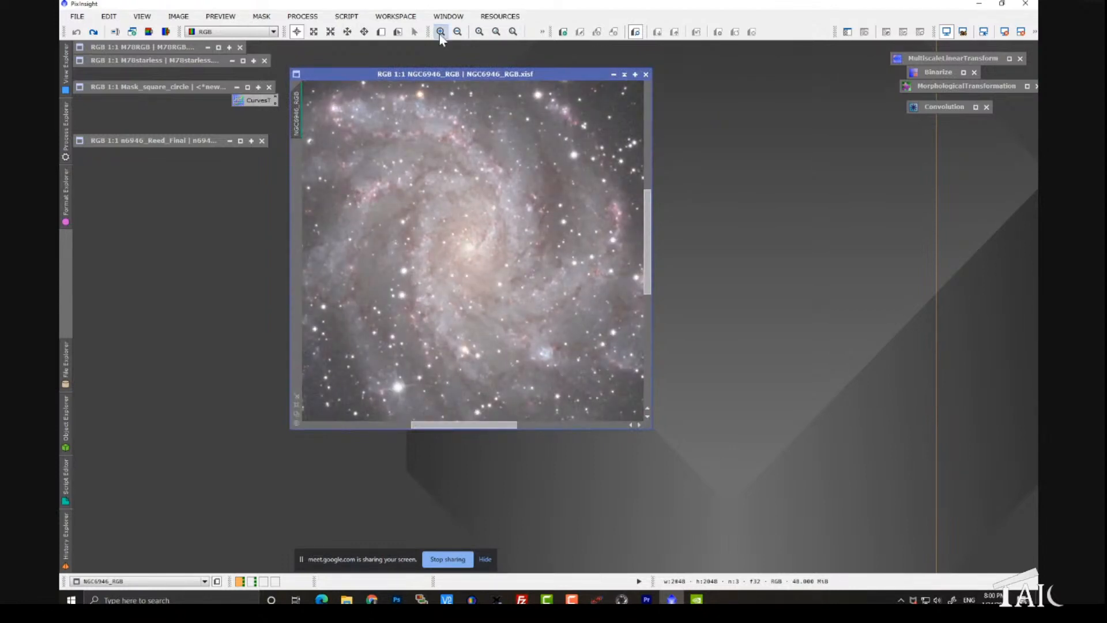
pyautogui.click(312, 16)
pyautogui.moveTo(321, 27)
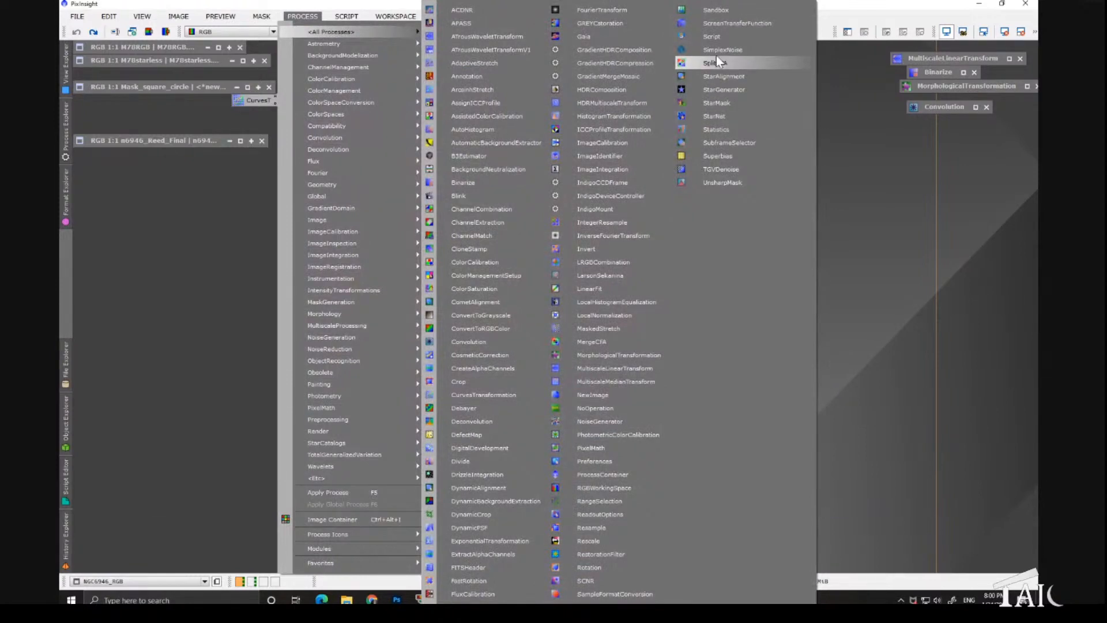
pyautogui.click(719, 26)
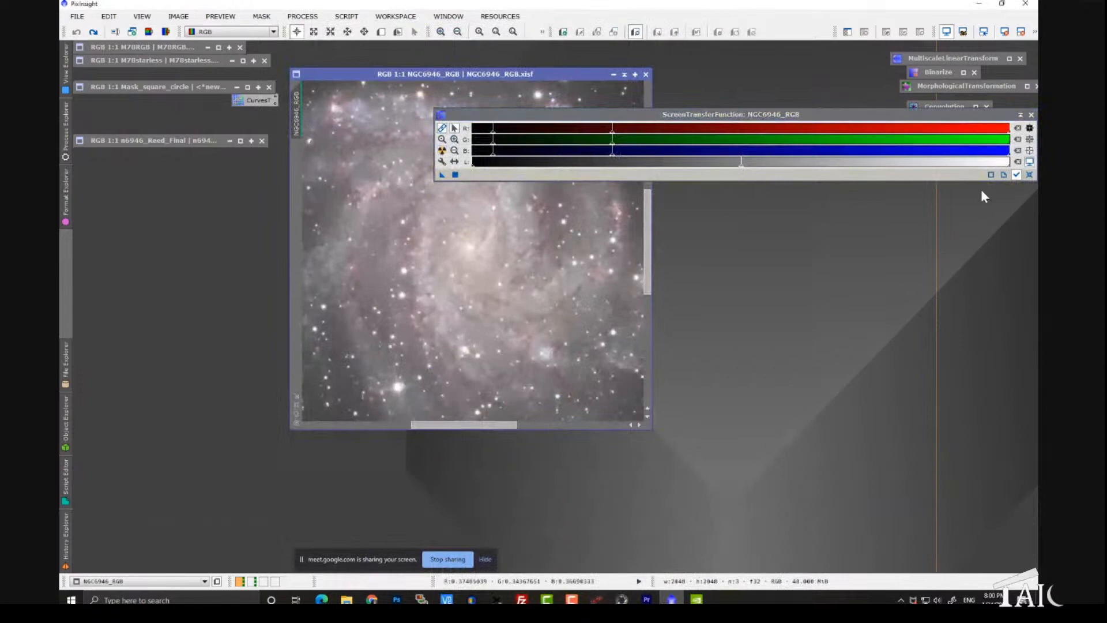
pyautogui.click(1028, 176)
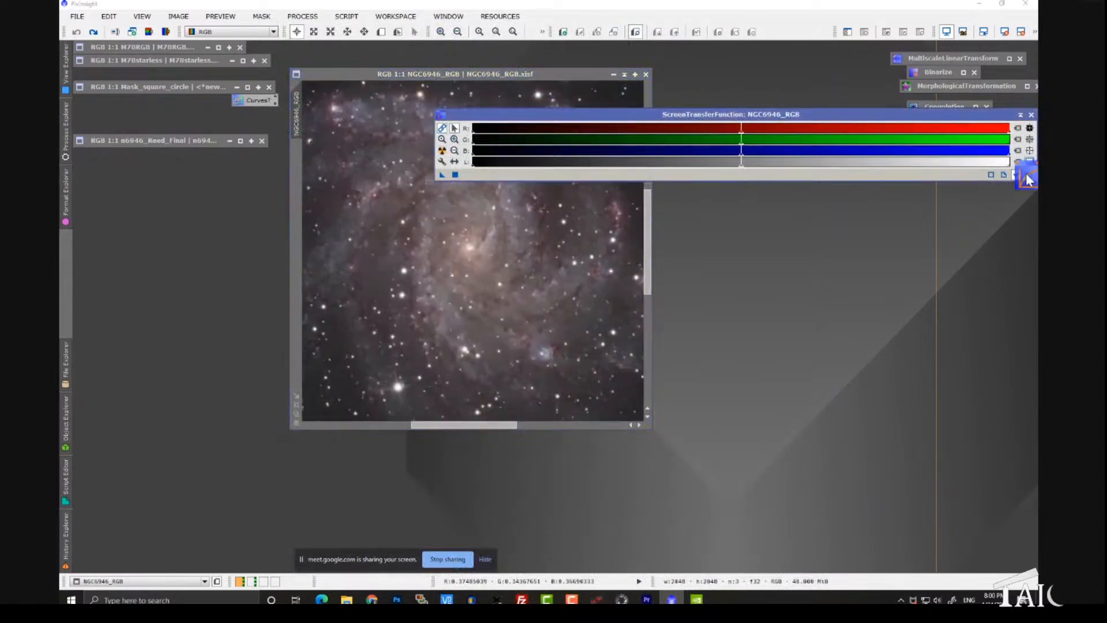
pyautogui.click(1032, 114)
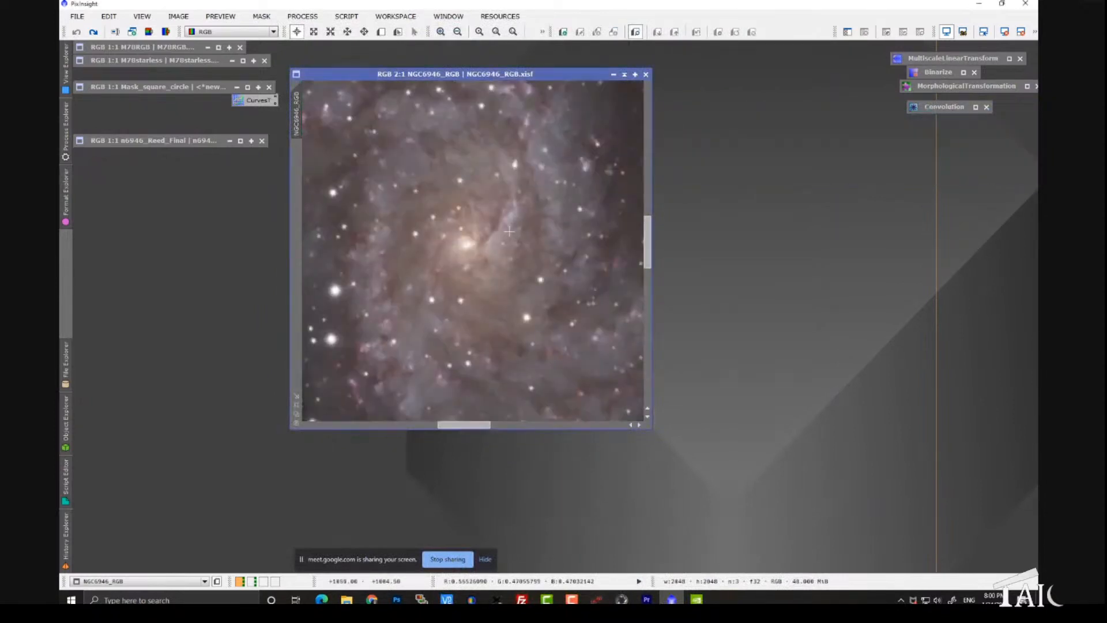
# Step: Extract the luminance of NGC6946_RGB as a new grayscale image and position it over the original
pyautogui.scroll(-1, 510, 242)
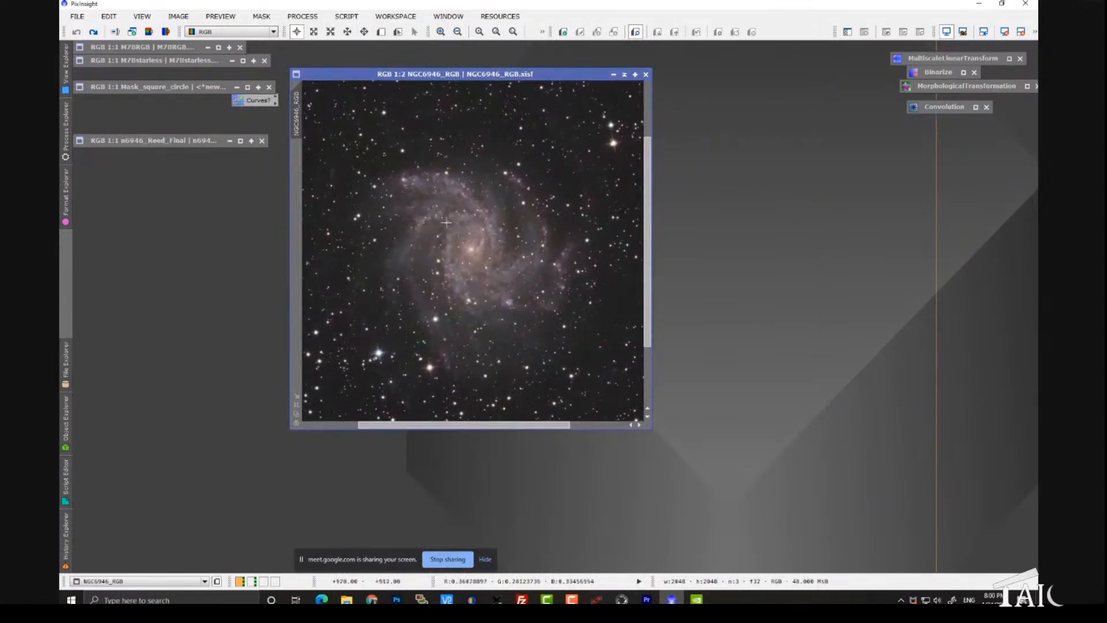
pyautogui.moveTo(373, 75); pyautogui.dragTo(231, 108)
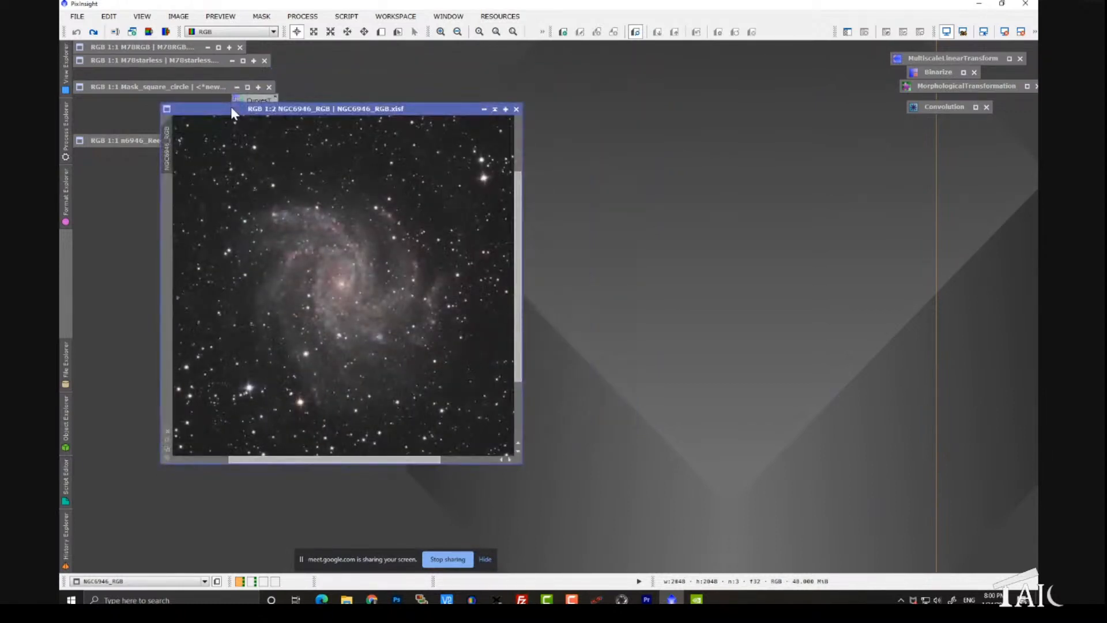
pyautogui.click(154, 33)
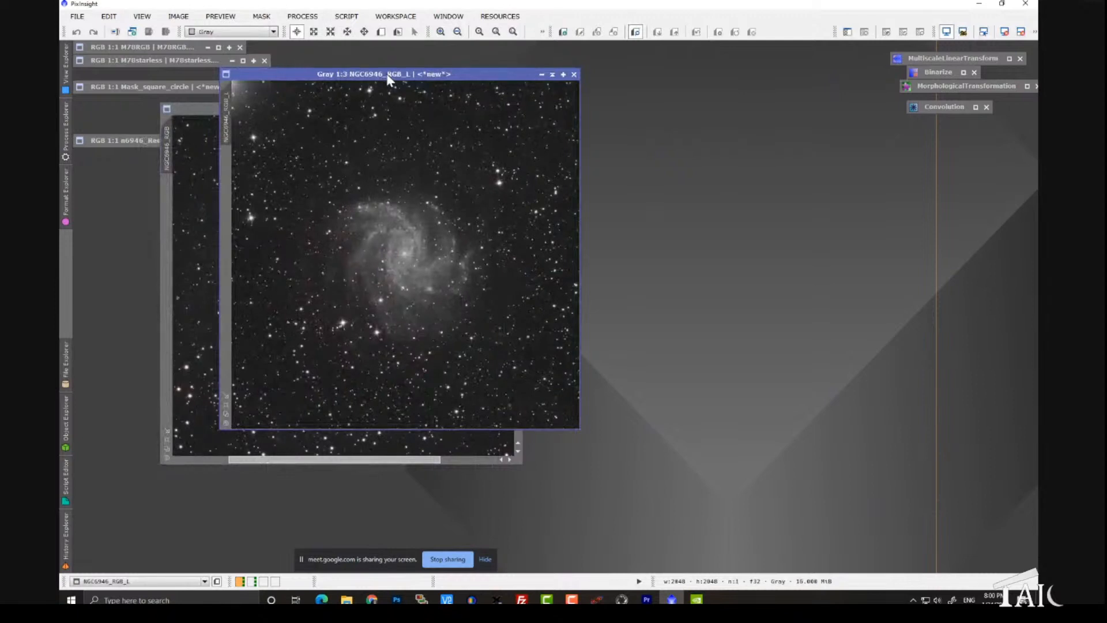
pyautogui.moveTo(387, 80); pyautogui.dragTo(371, 93)
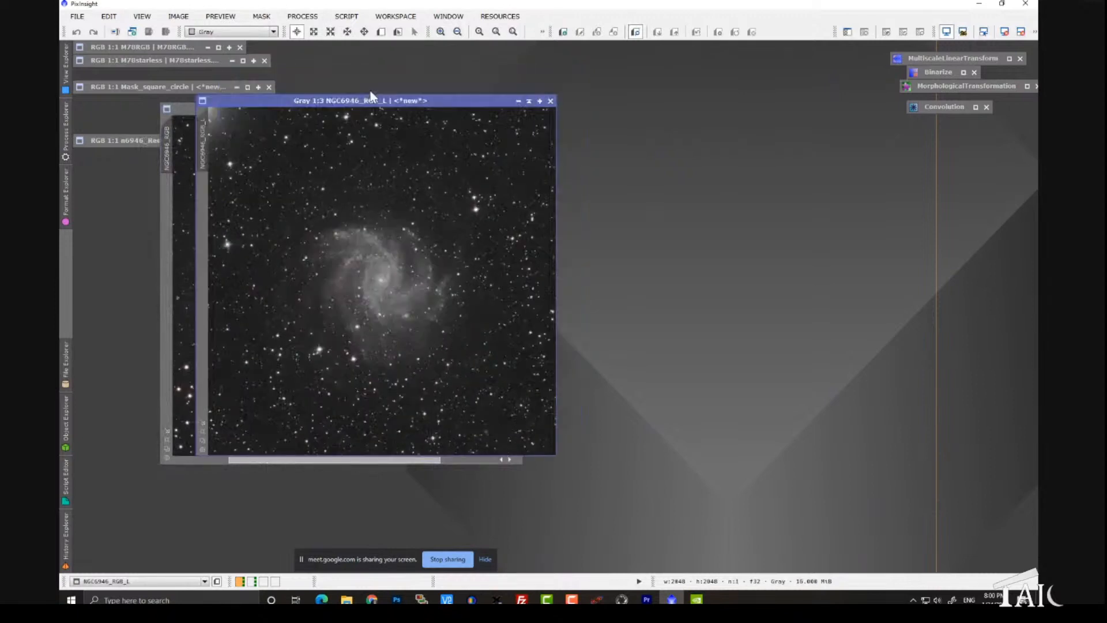
# Step: Open MultiscaleLinearTransform, reset it to its defaults, and arrange it beside the luminance image
pyautogui.click(302, 17)
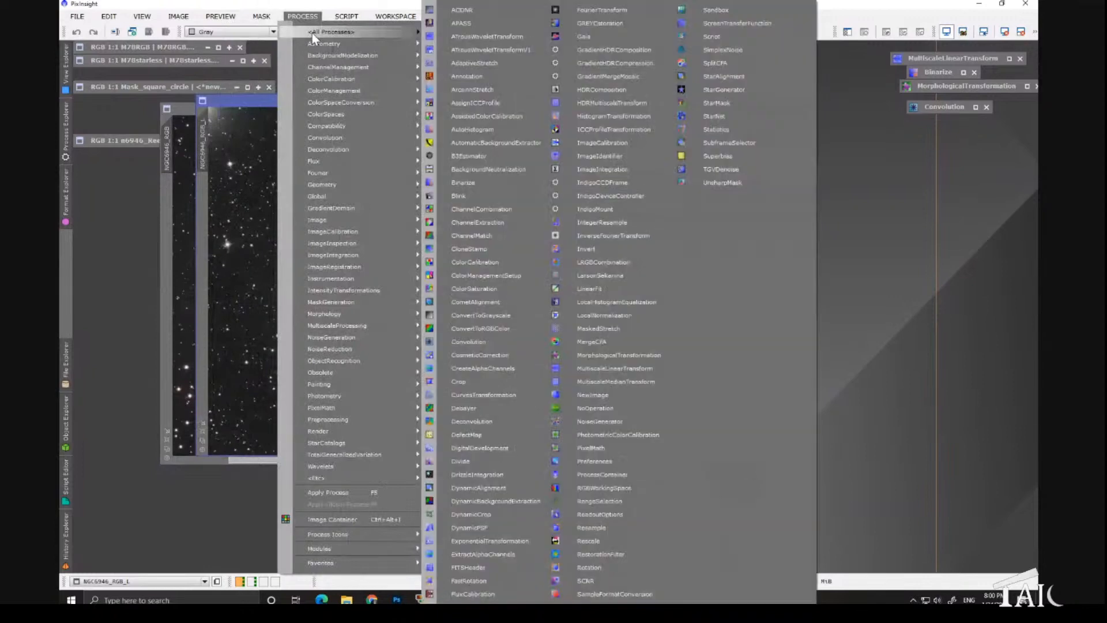
pyautogui.moveTo(312, 33)
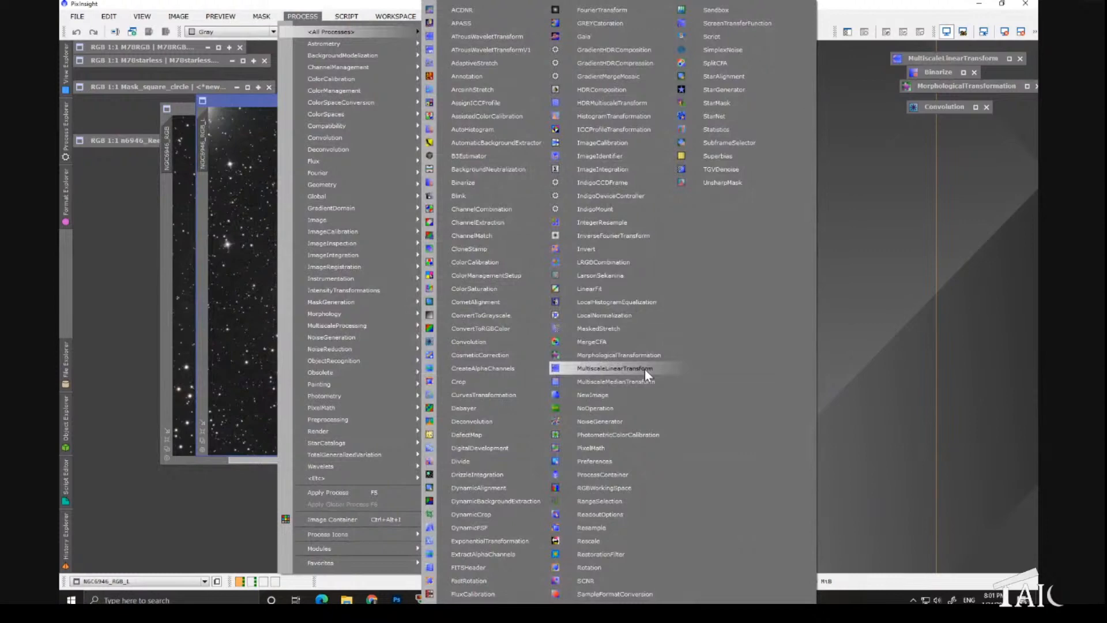
pyautogui.click(615, 369)
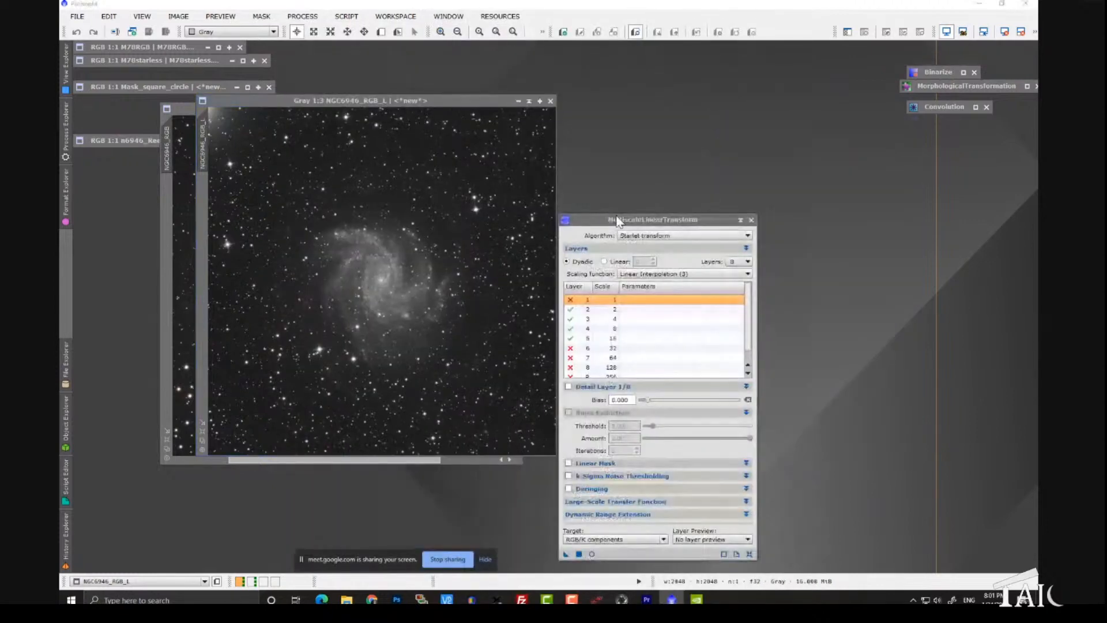
pyautogui.click(749, 554)
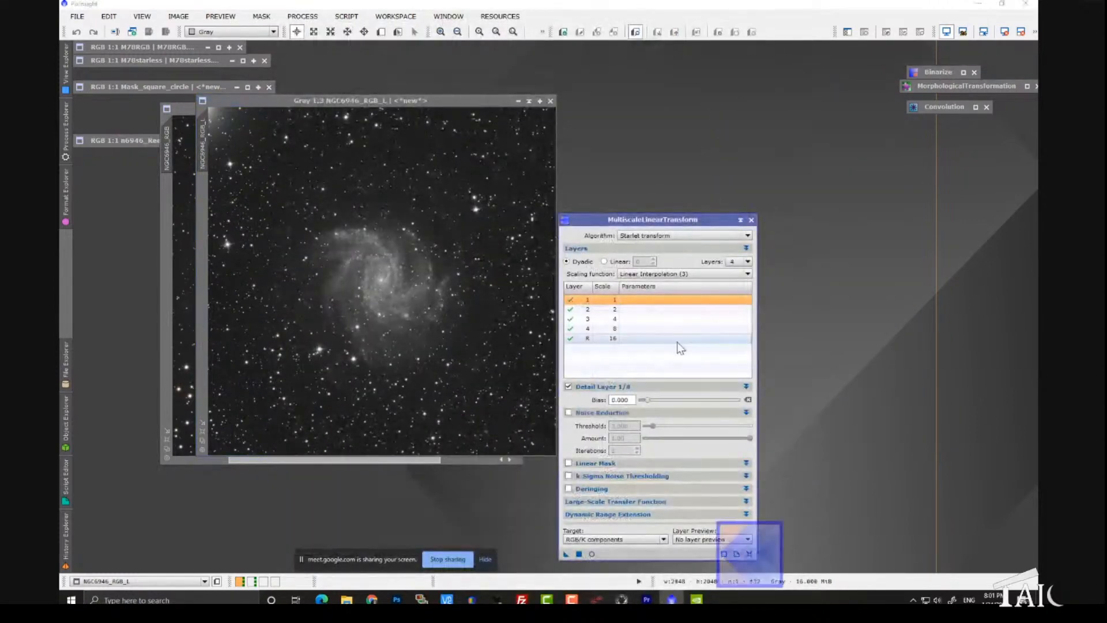
pyautogui.moveTo(397, 100); pyautogui.dragTo(338, 86)
pyautogui.moveTo(619, 218); pyautogui.dragTo(608, 119)
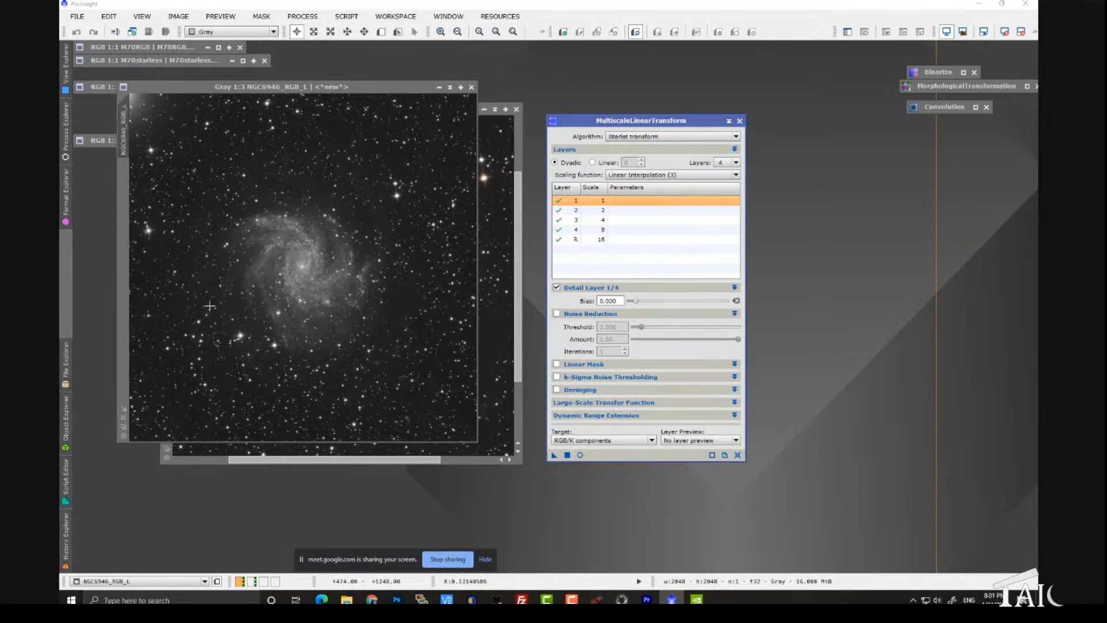
# Step: Set MultiscaleLinearTransform to 10 layers and disable layer 1, layers 6 through 10, and the residual layer
pyautogui.click(737, 163)
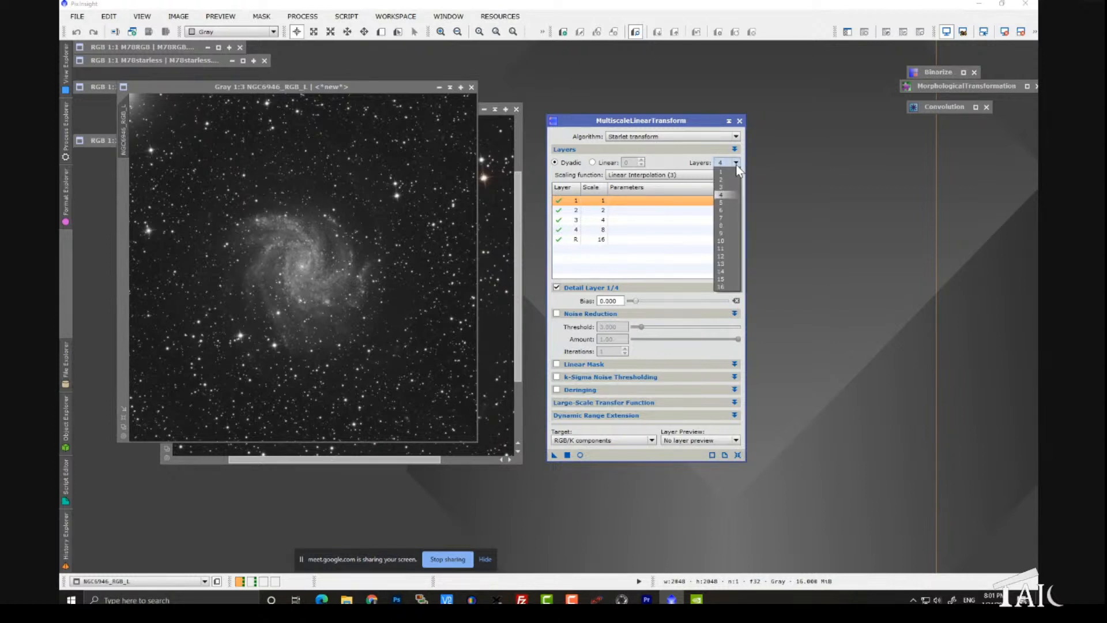
pyautogui.click(721, 241)
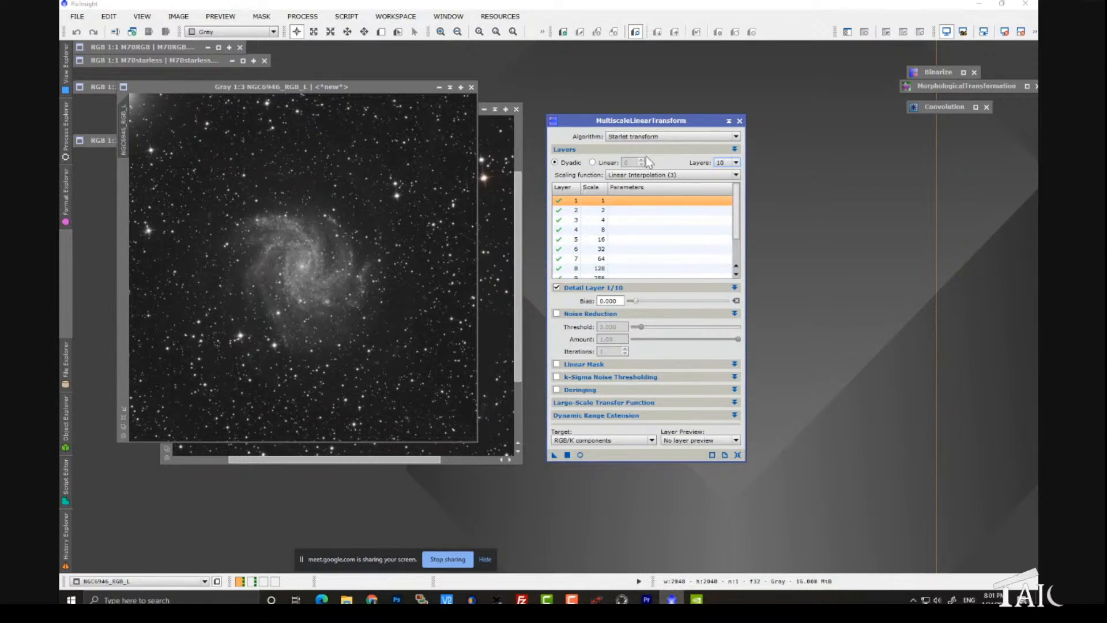
pyautogui.doubleClick(564, 201)
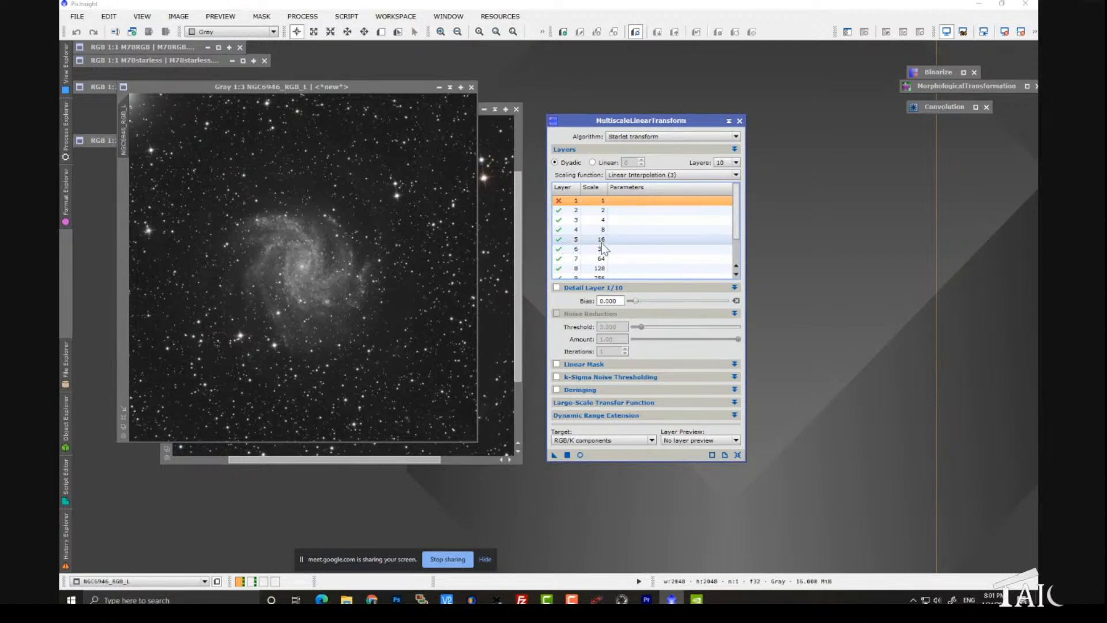
pyautogui.click(559, 250)
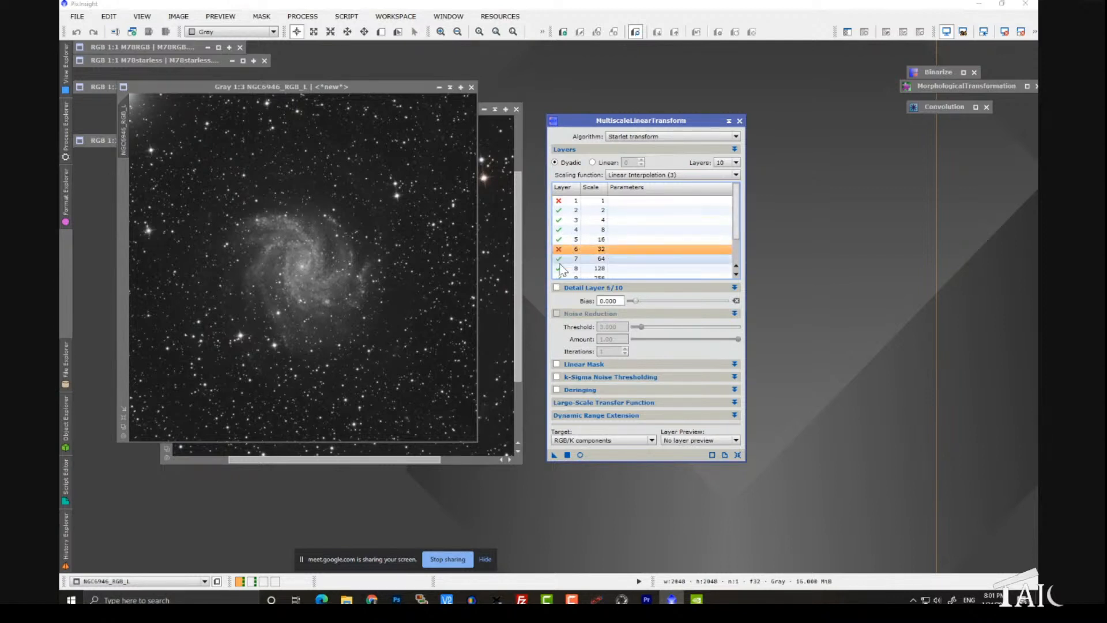
pyautogui.doubleClick(560, 262)
pyautogui.doubleClick(559, 268)
pyautogui.scroll(-1, 566, 270)
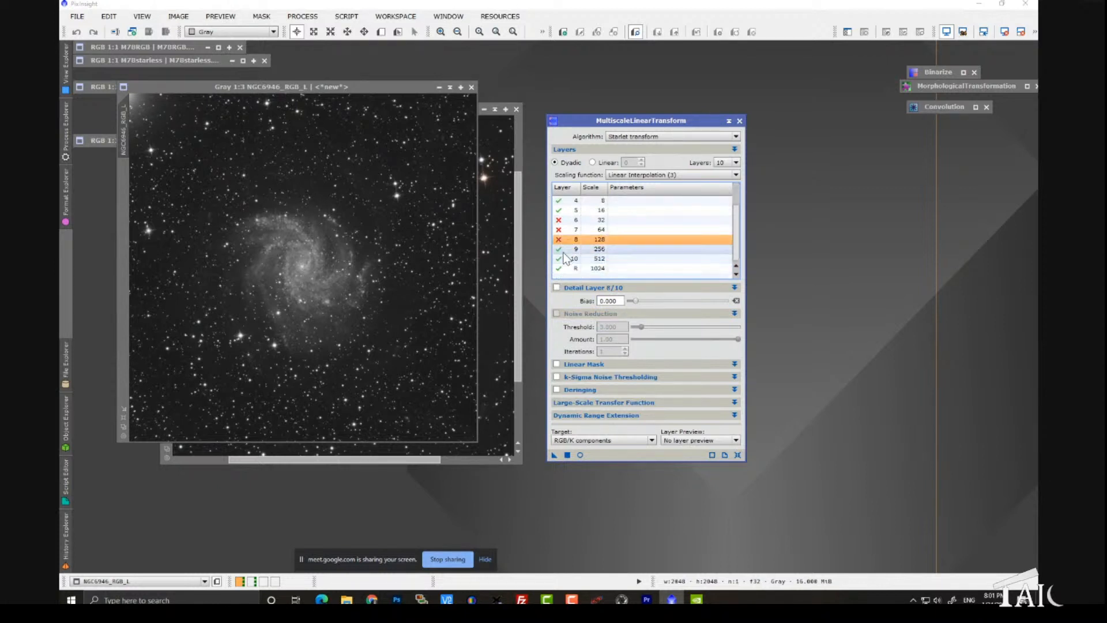
pyautogui.doubleClick(563, 251)
pyautogui.doubleClick(563, 260)
pyautogui.doubleClick(563, 269)
pyautogui.scroll(1, 628, 249)
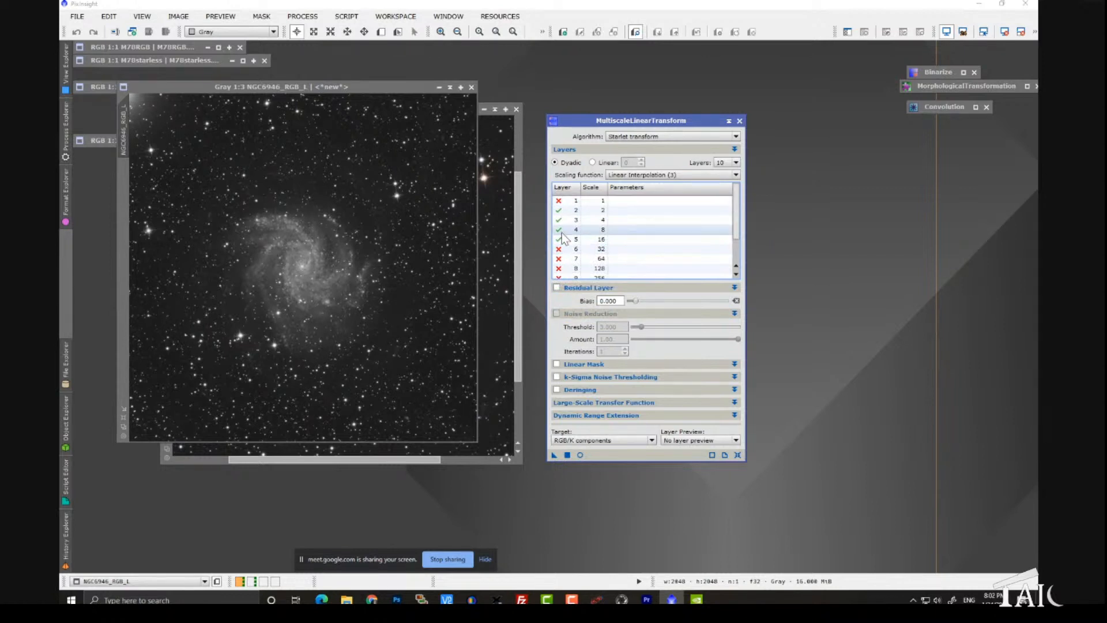
pyautogui.scroll(-1, 608, 255)
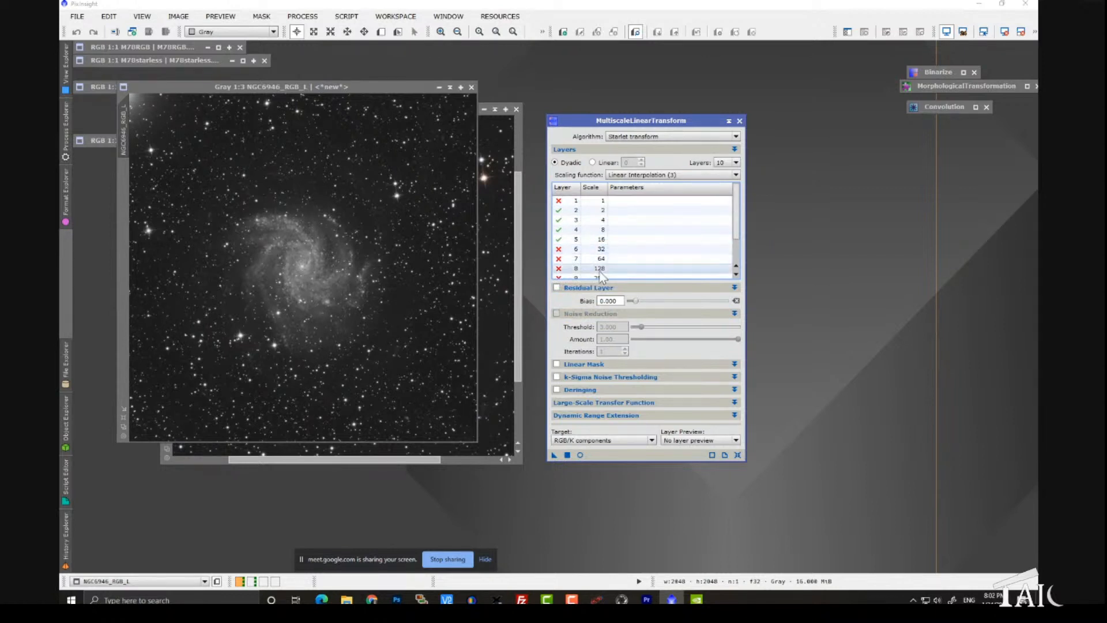
pyautogui.click(602, 269)
pyautogui.scroll(1, 604, 271)
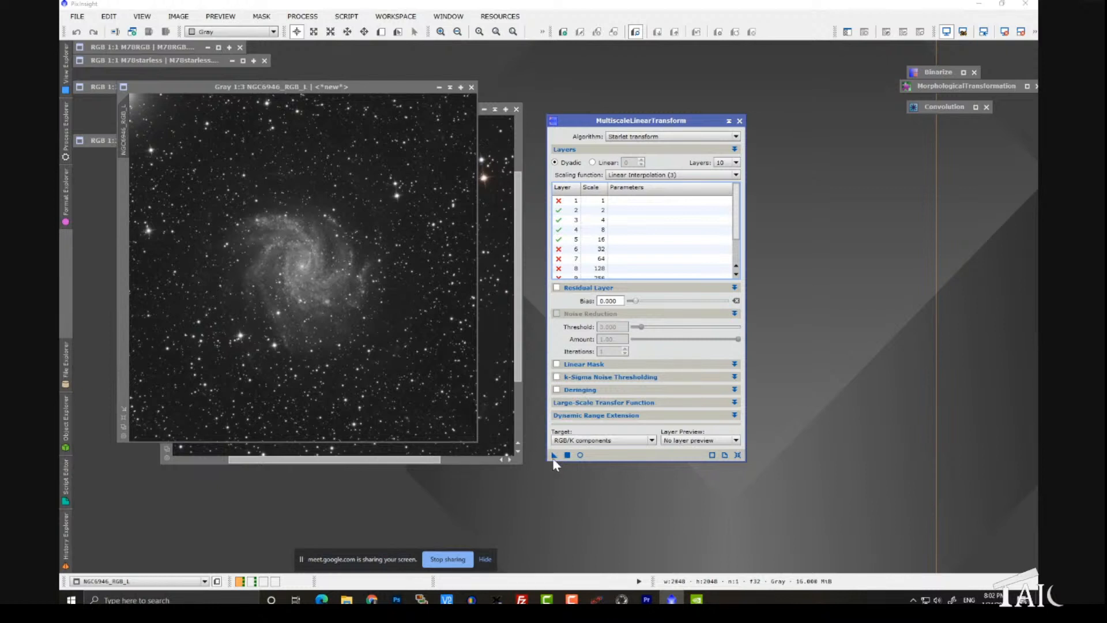
# Step: Apply MultiscaleLinearTransform to the NGC6946_RGB_L image and inspect the extracted stars at 3:1
pyautogui.moveTo(552, 457); pyautogui.dragTo(424, 379)
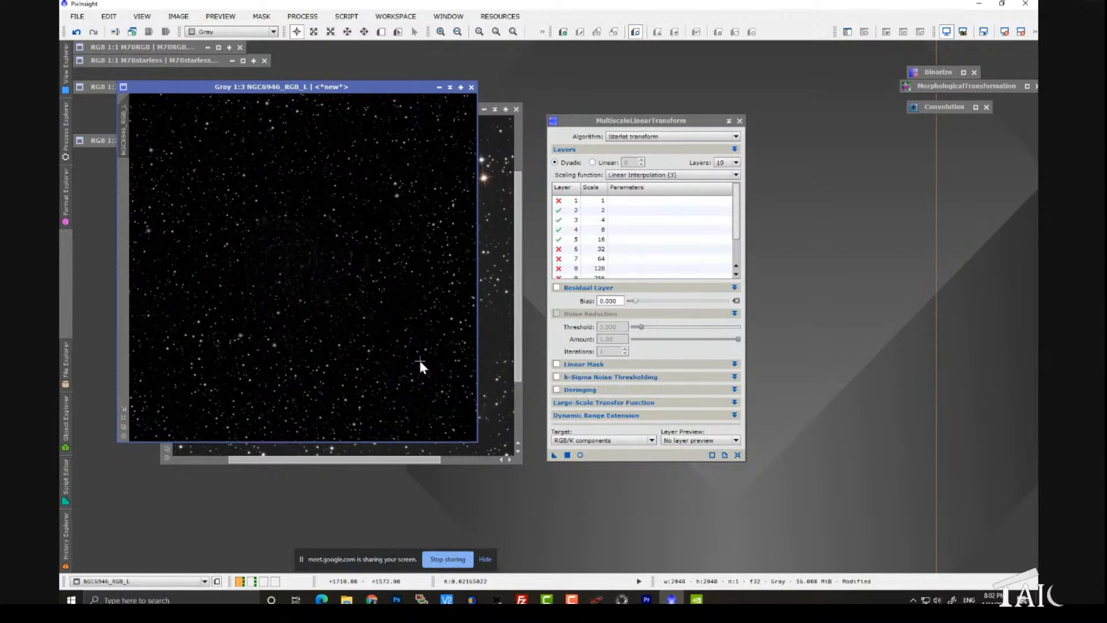
pyautogui.scroll(4, 339, 301)
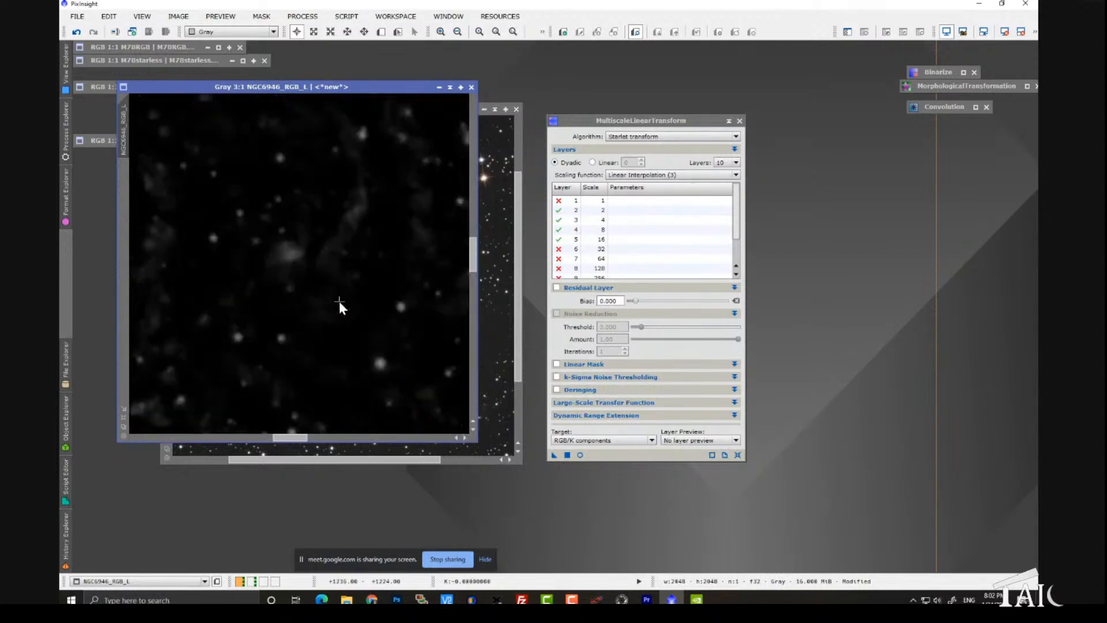
# Step: Sample the galaxy arm's brightness into Binarize for a threshold of about 0.202 and apply it to NGC6946_RGB_L
pyautogui.scroll(1, 339, 301)
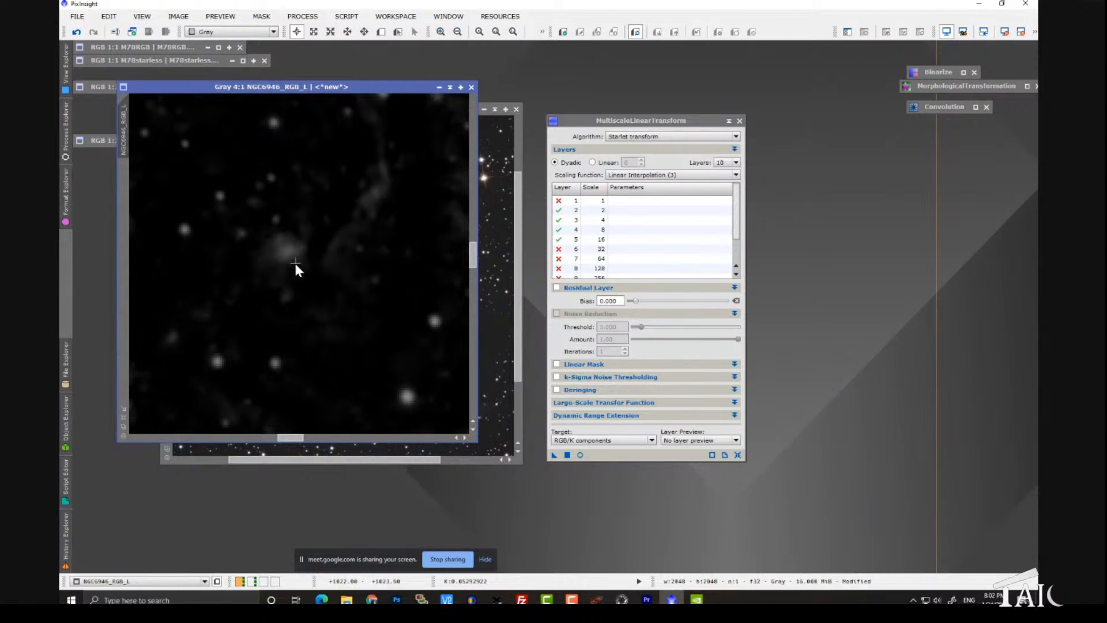
pyautogui.scroll(2, 473, 256)
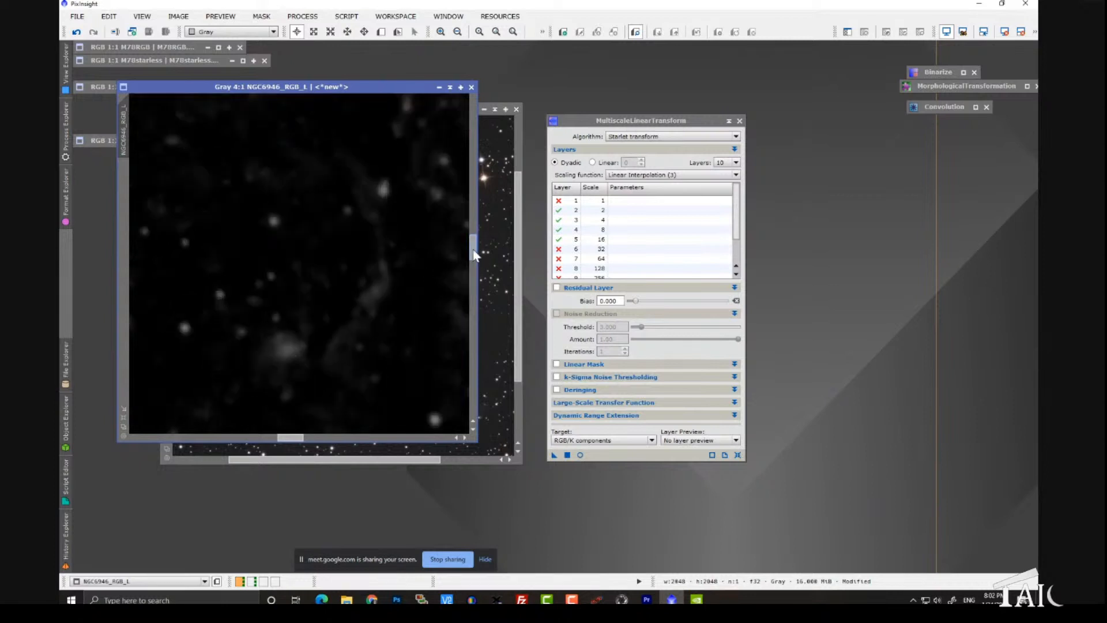
pyautogui.moveTo(474, 256); pyautogui.dragTo(474, 233)
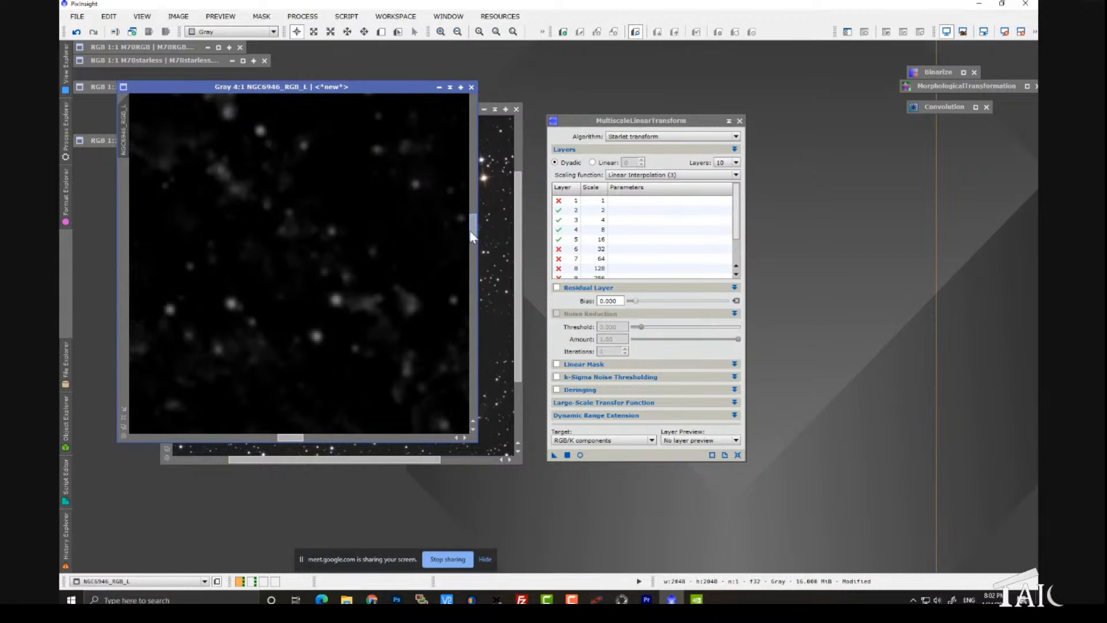
pyautogui.moveTo(472, 237); pyautogui.dragTo(477, 258)
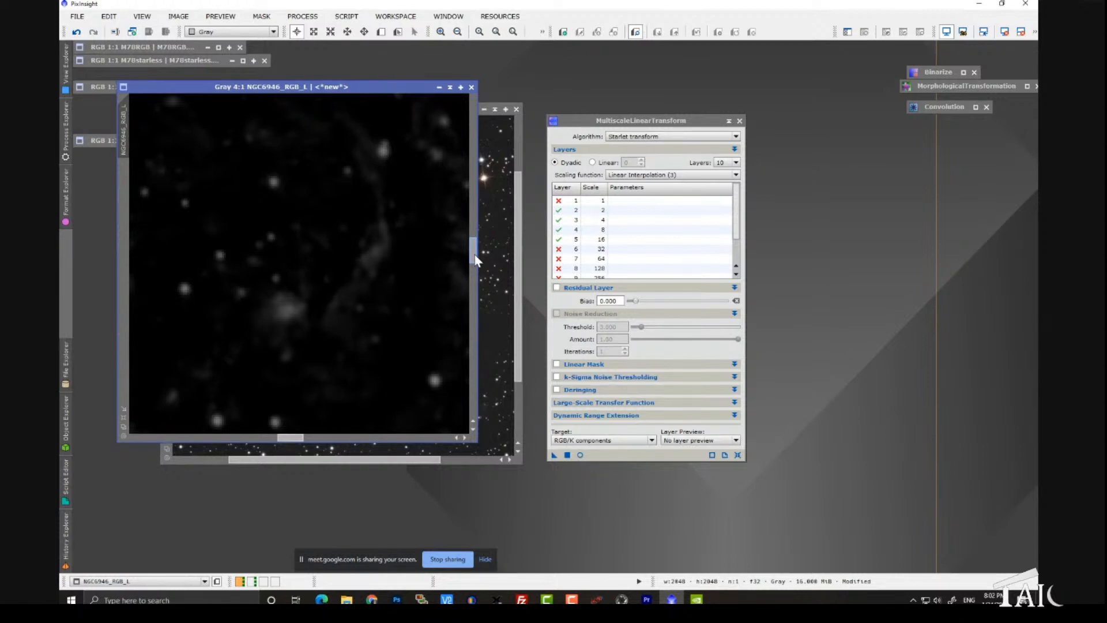
pyautogui.click(301, 16)
pyautogui.moveTo(305, 30)
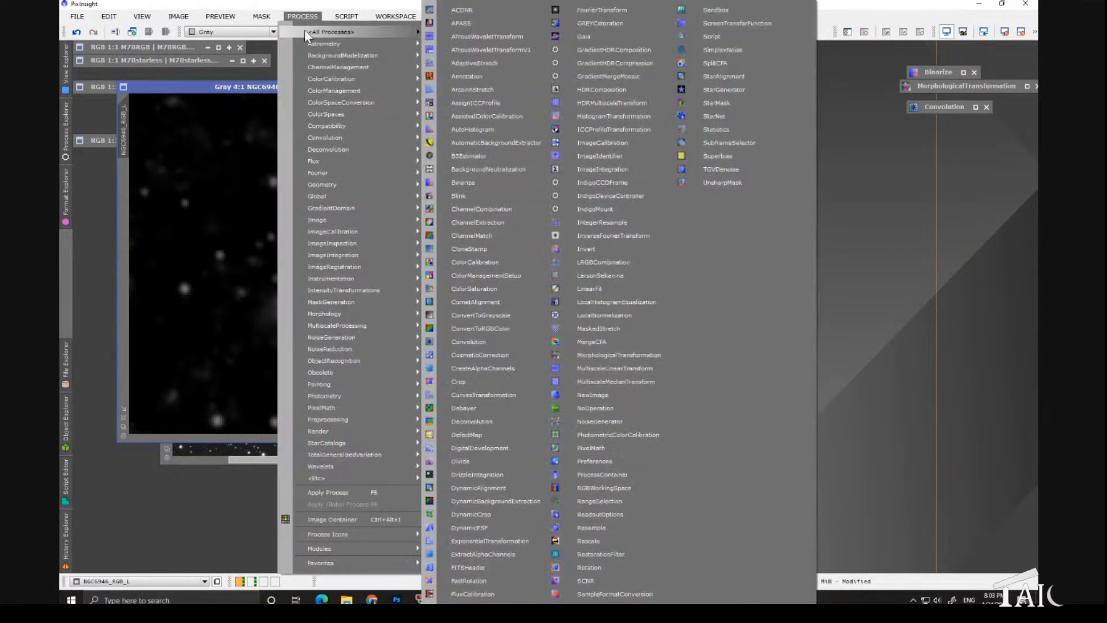
pyautogui.click(493, 182)
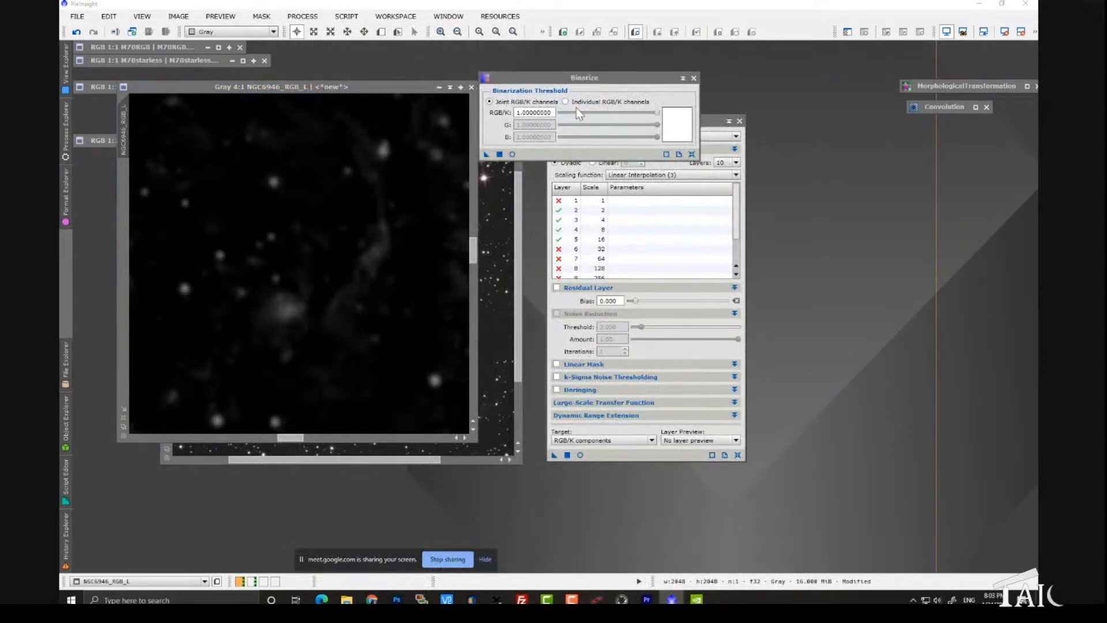
pyautogui.click(371, 260)
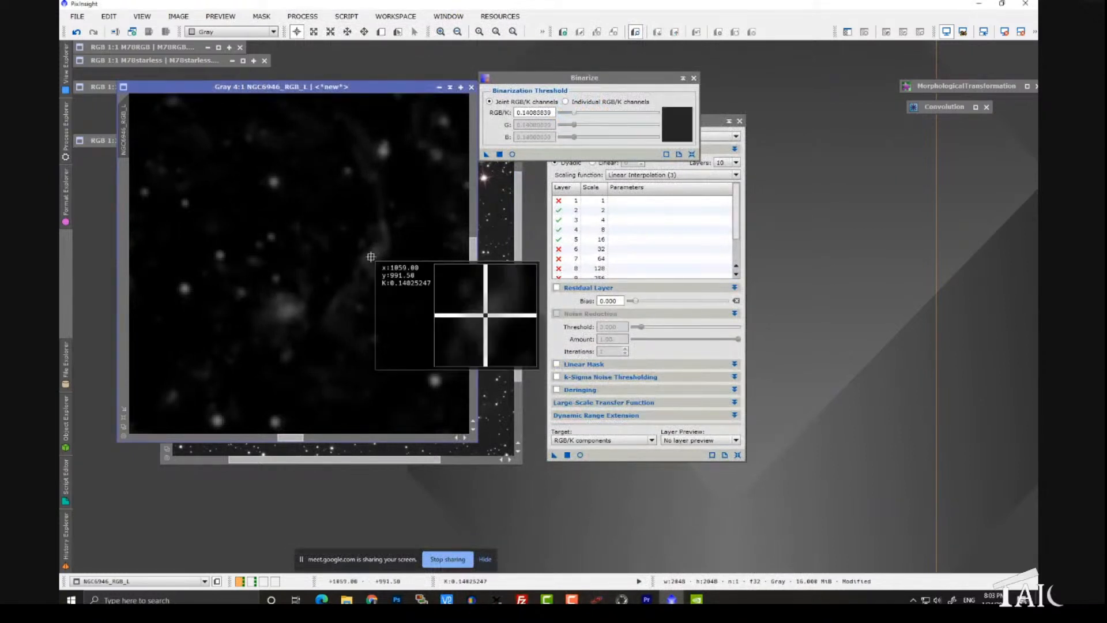
pyautogui.click(270, 237)
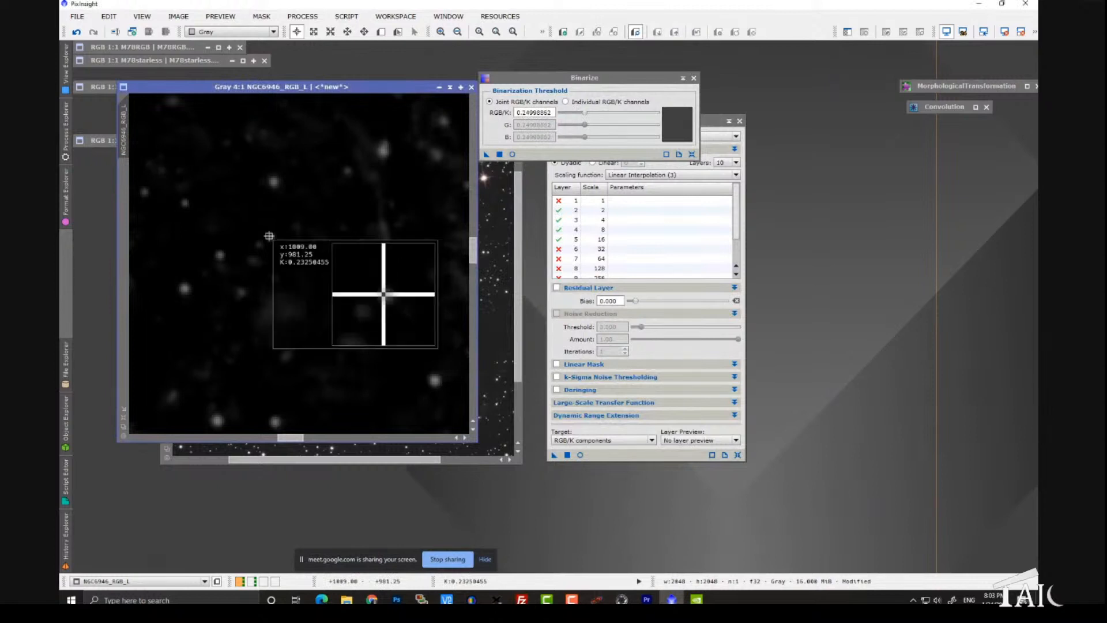
pyautogui.click(379, 255)
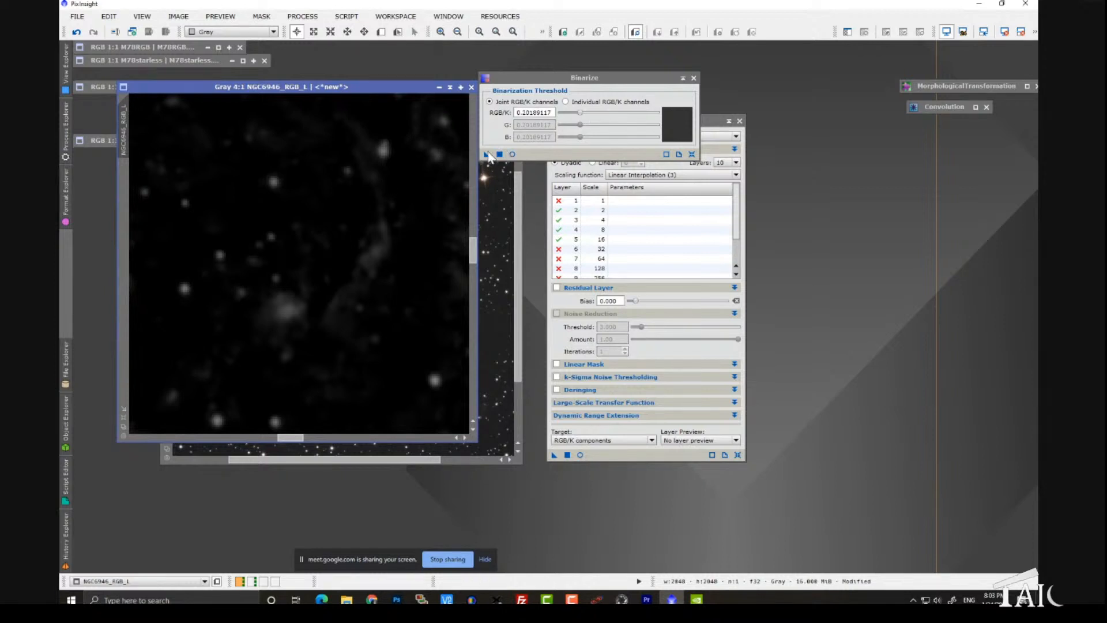
pyautogui.moveTo(488, 159); pyautogui.dragTo(396, 213)
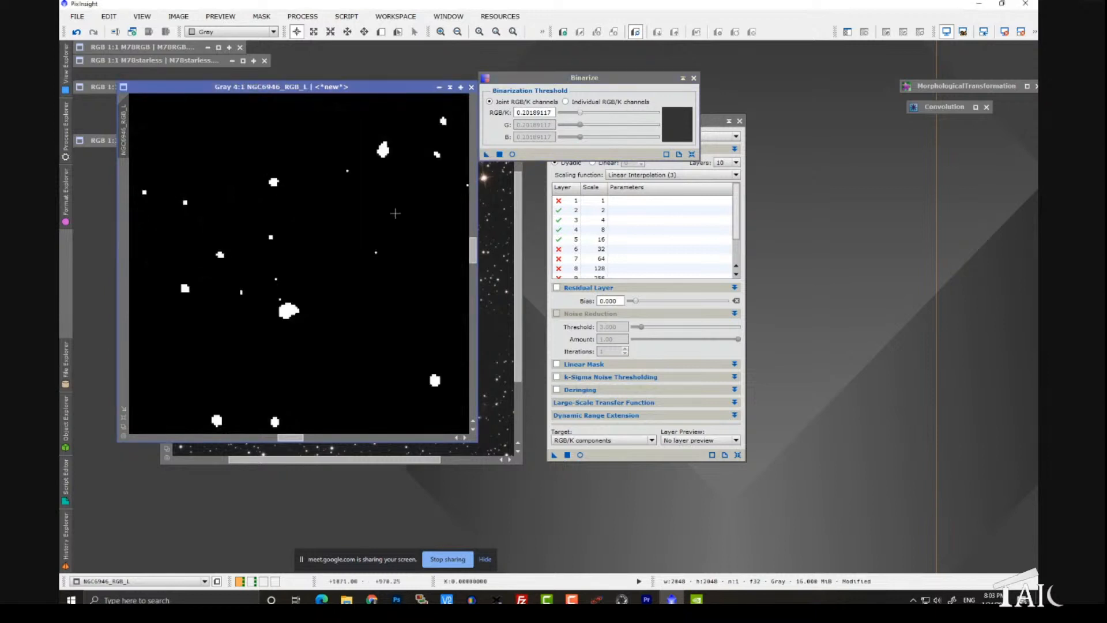
# Step: Enlarge the binarized stars using MorphologicalTransformation with Dilation (Maximum), size 7, and a circular structuring element
pyautogui.scroll(-4, 365, 277)
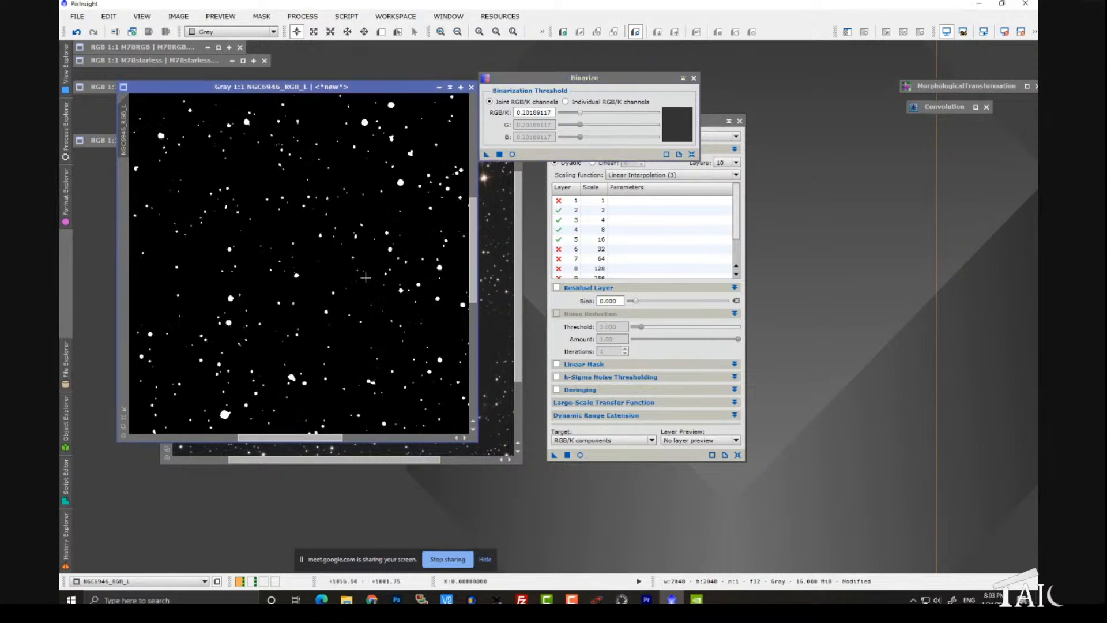
pyautogui.scroll(1, 365, 278)
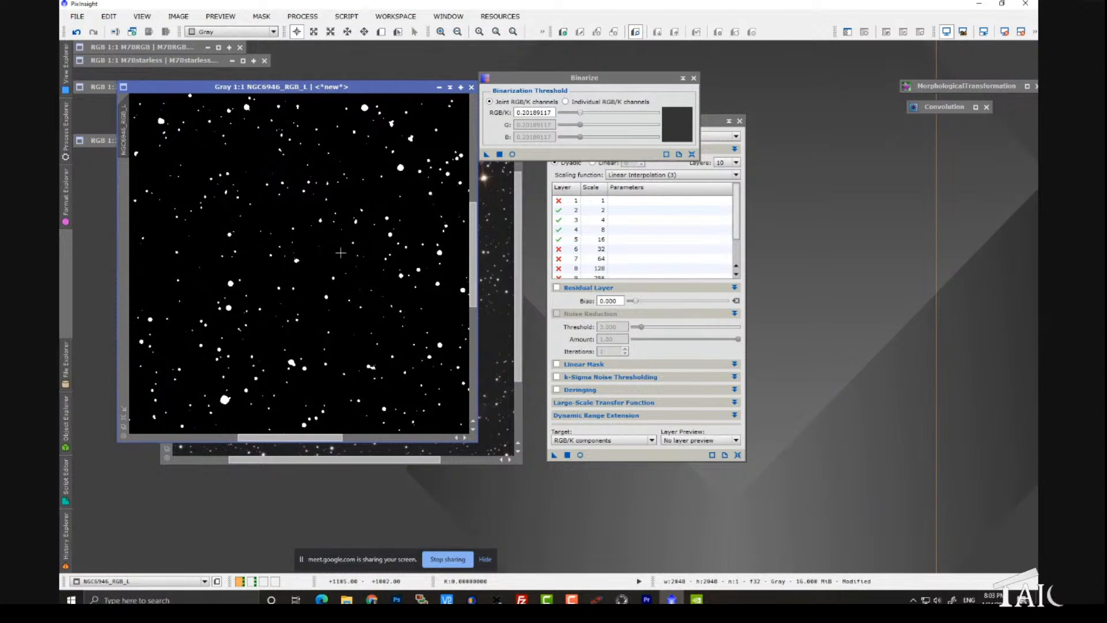
pyautogui.scroll(-1, 341, 252)
pyautogui.scroll(-1, 340, 252)
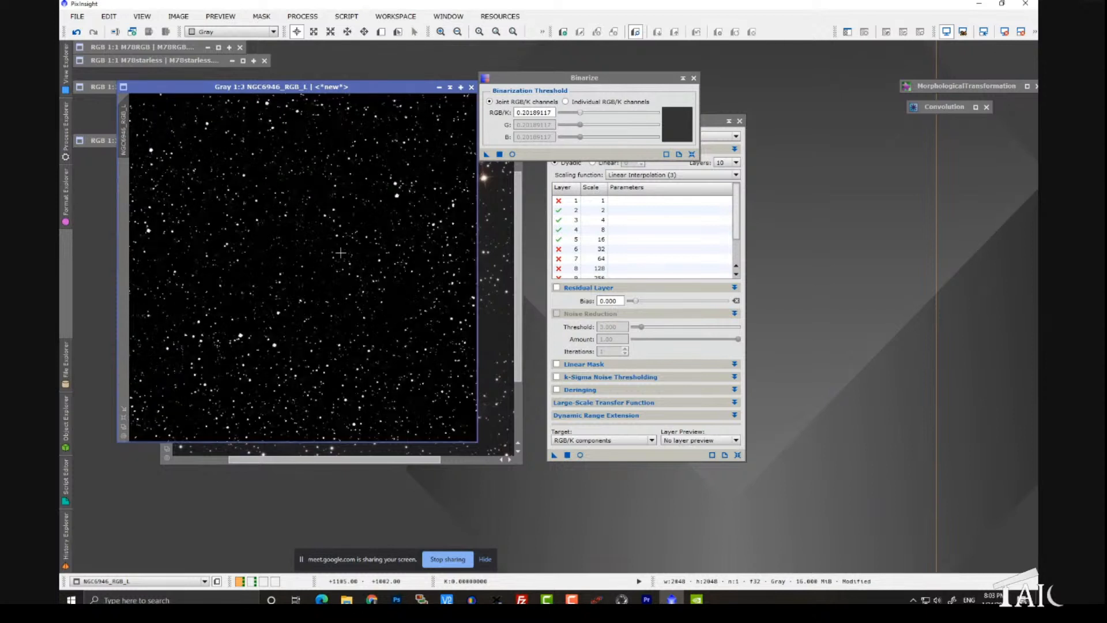
pyautogui.scroll(3, 341, 253)
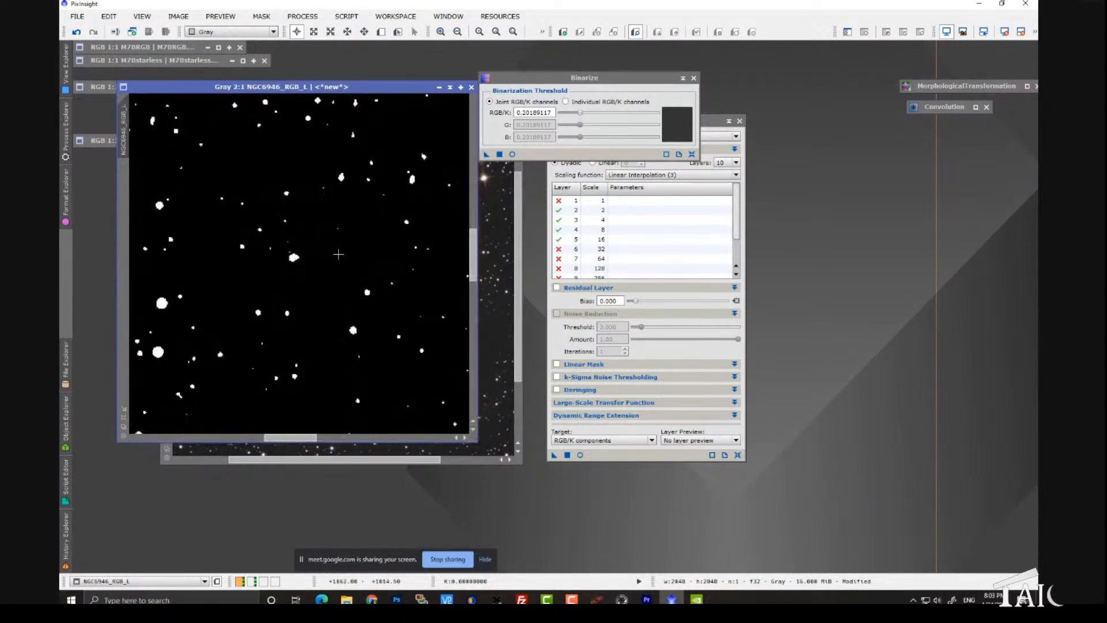
pyautogui.click(297, 16)
pyautogui.click(887, 143)
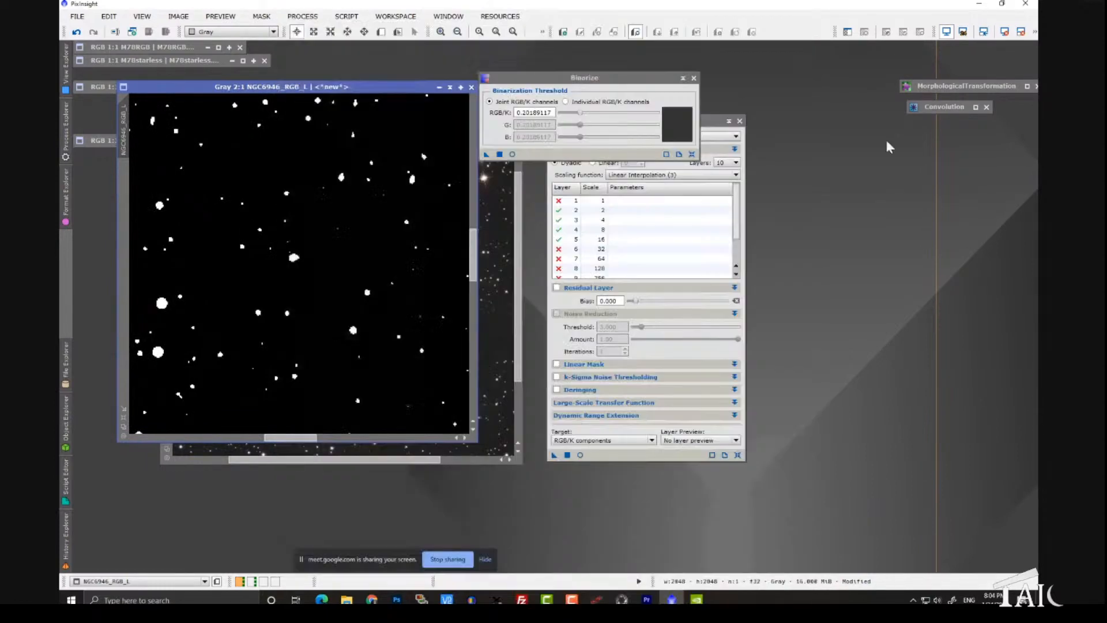
pyautogui.doubleClick(934, 90)
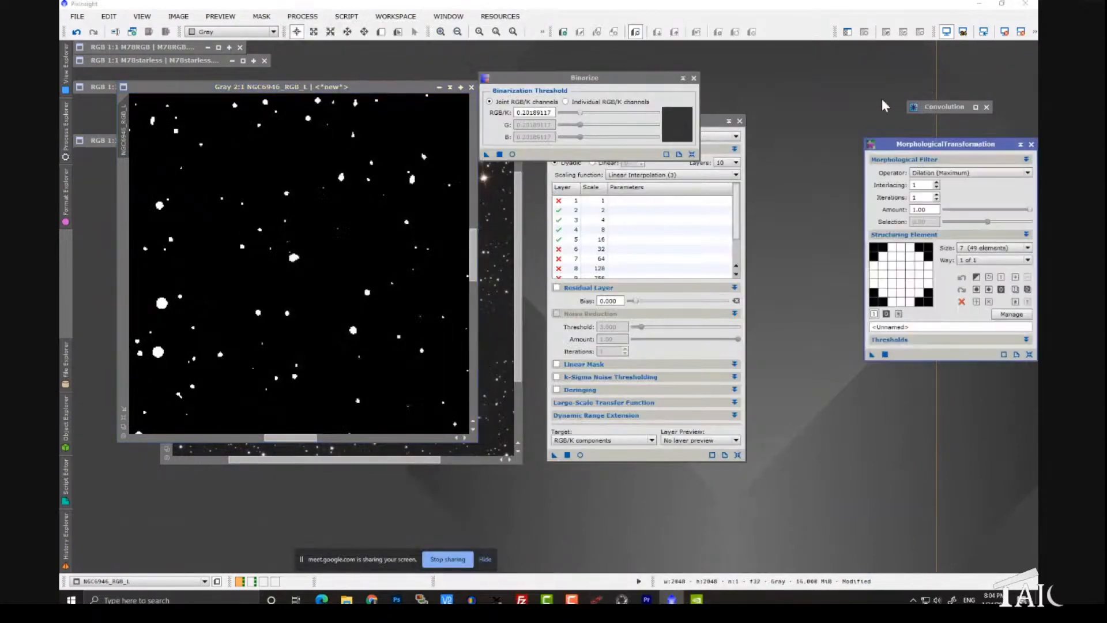
pyautogui.moveTo(921, 148); pyautogui.dragTo(584, 168)
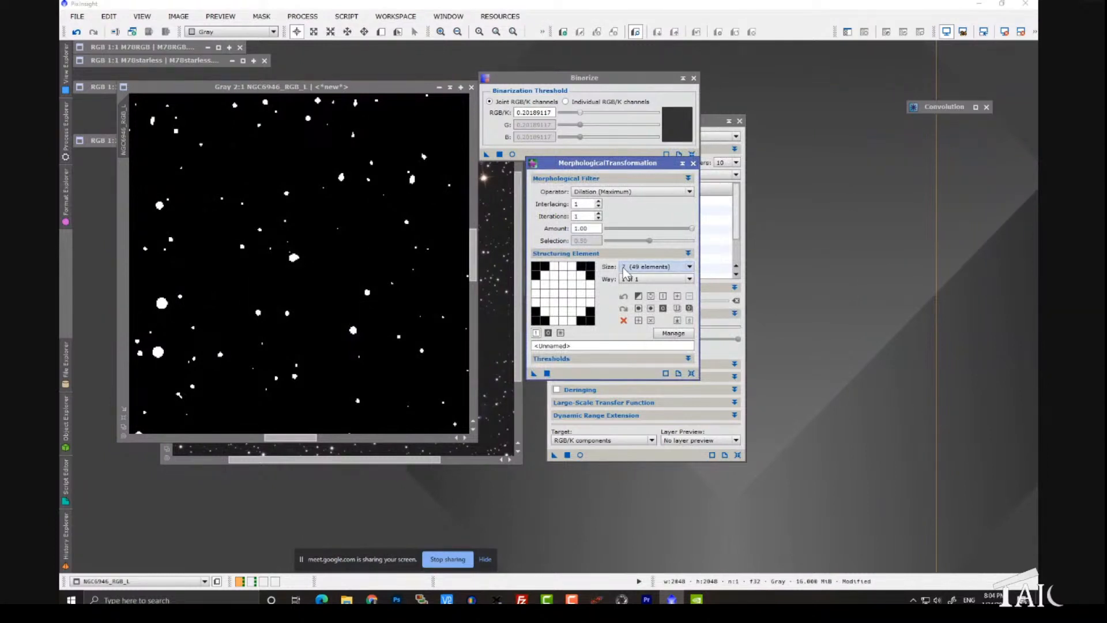
pyautogui.moveTo(532, 373); pyautogui.dragTo(399, 340)
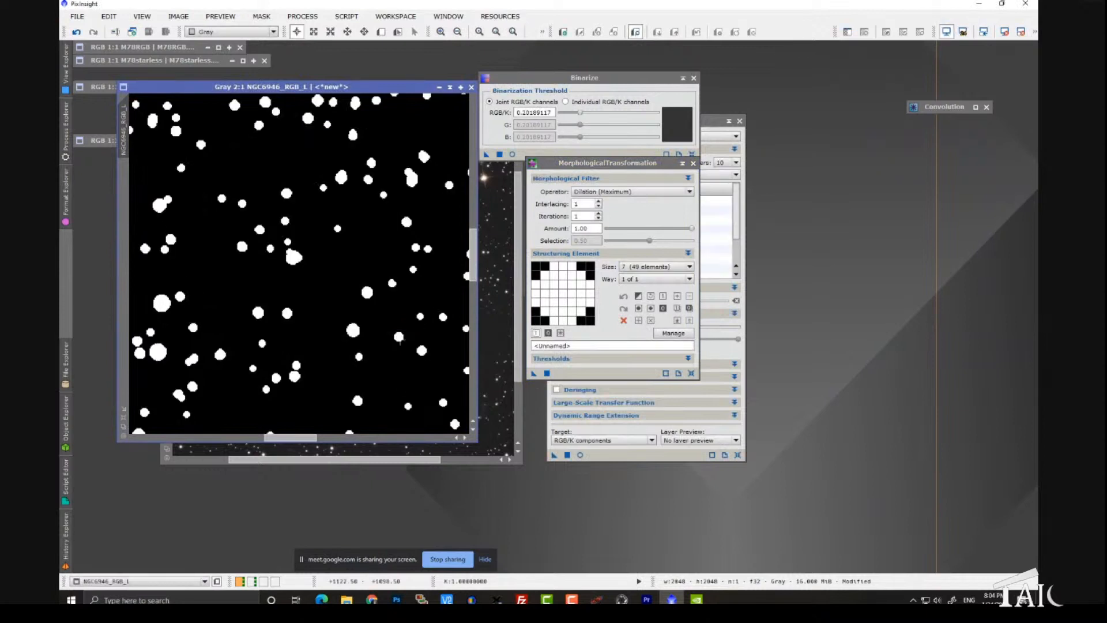
# Step: Move MorphologicalTransformation aside and open Convolution beside the star mask
pyautogui.scroll(-1, 399, 339)
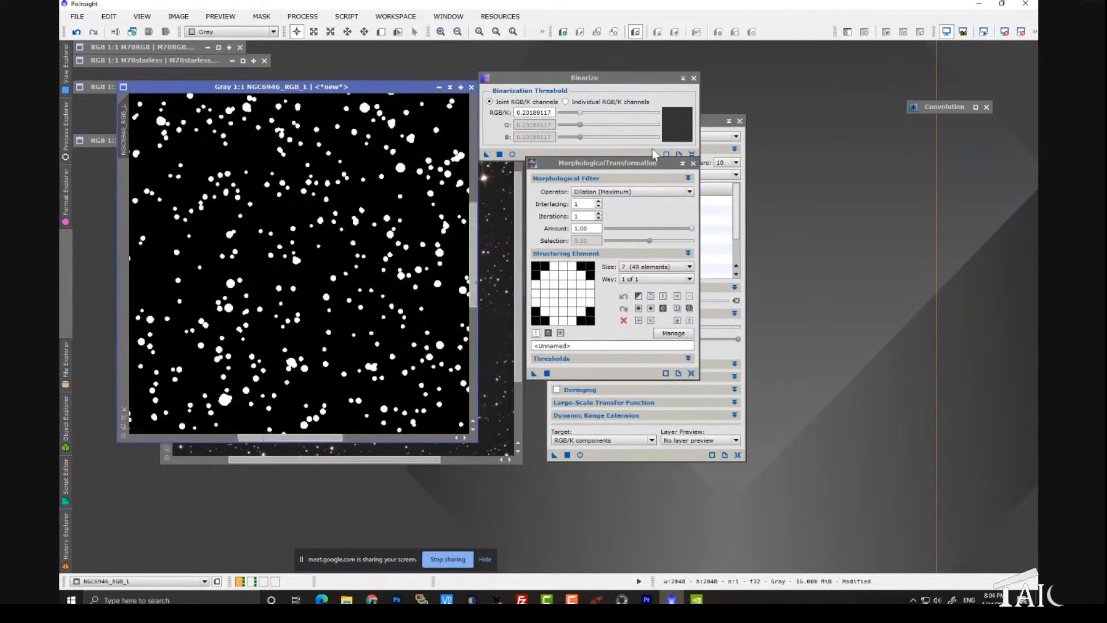
pyautogui.moveTo(670, 162); pyautogui.dragTo(947, 129)
pyautogui.doubleClick(958, 108)
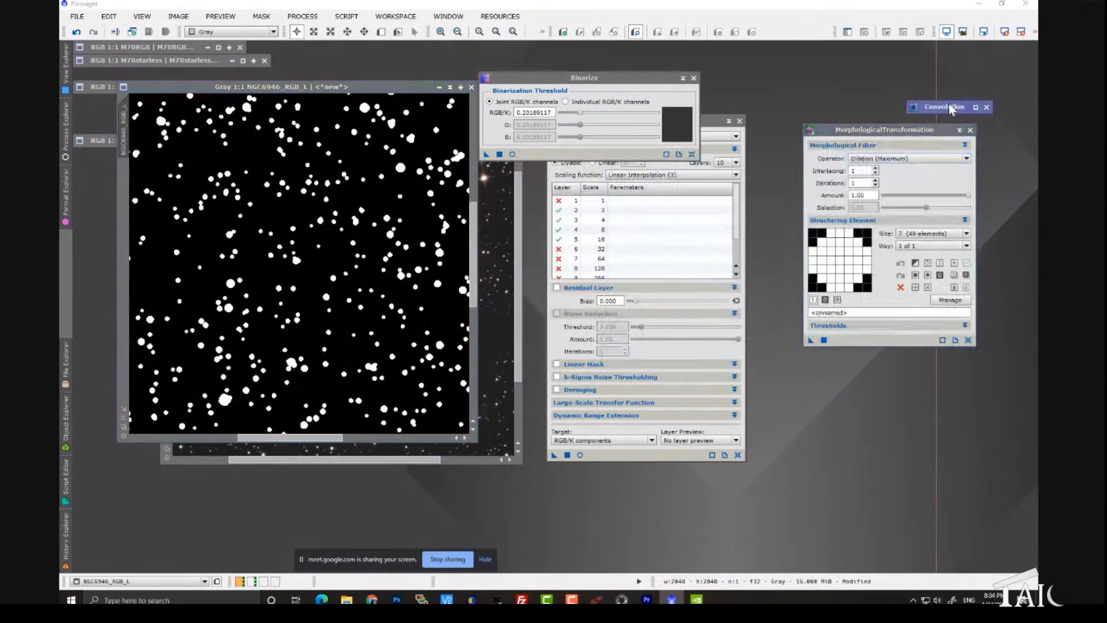
pyautogui.moveTo(813, 222); pyautogui.dragTo(612, 238)
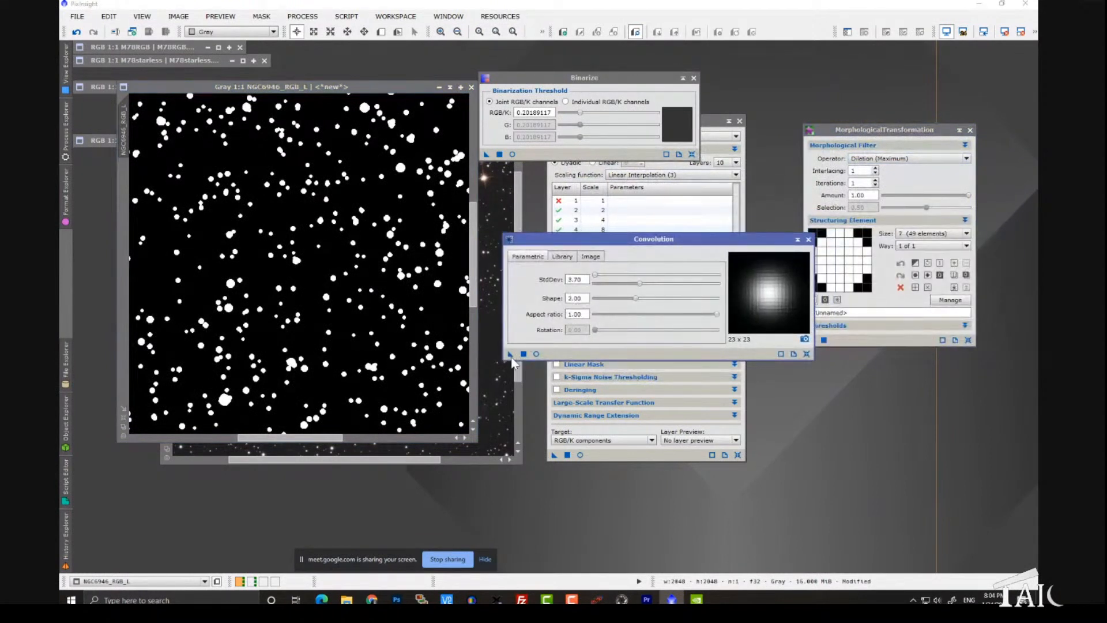
# Step: Try softening the star mask with Convolution at a StdDev of 3.70
pyautogui.moveTo(511, 357); pyautogui.dragTo(416, 326)
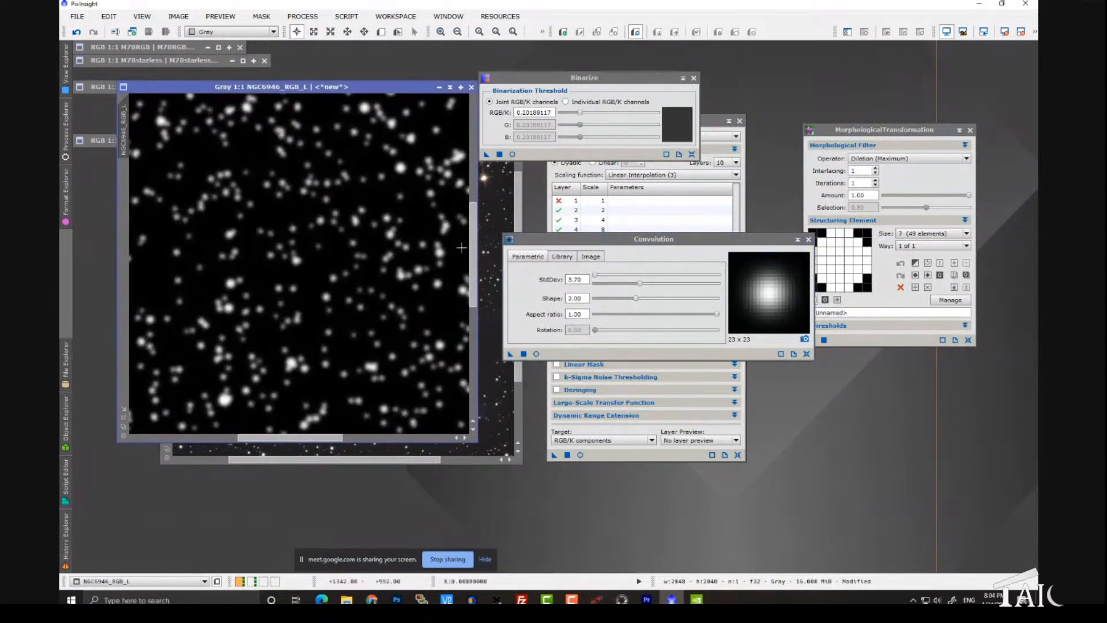
pyautogui.scroll(1, 367, 245)
pyautogui.scroll(1, 367, 245)
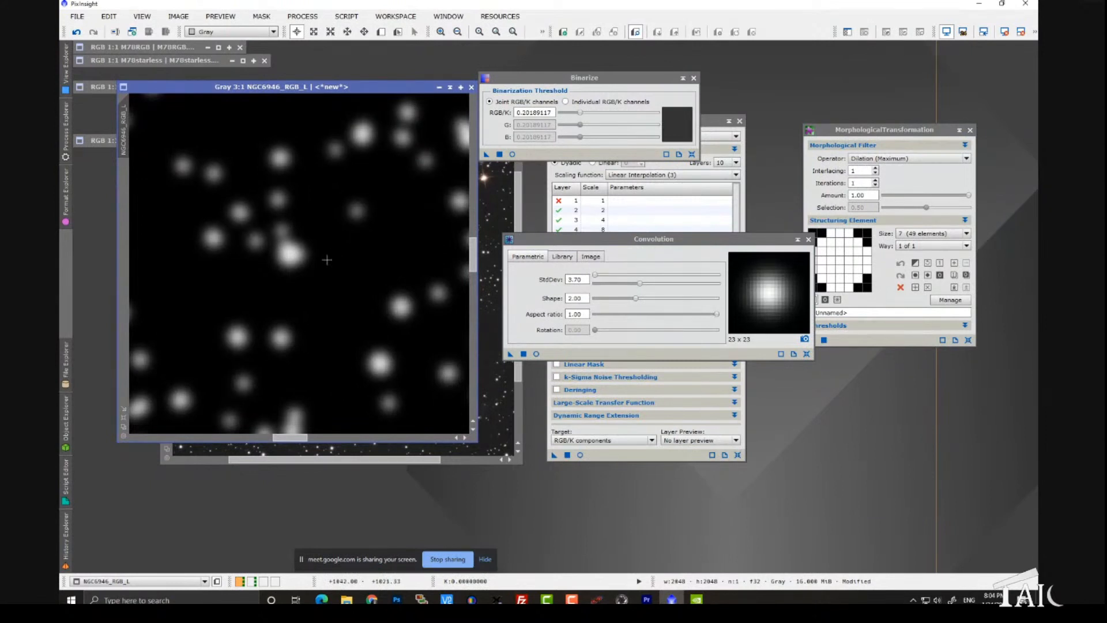
pyautogui.click(77, 32)
# Step: Soften the star mask using Convolution with a StdDev of 2.50, and collapse the Convolution and Binarize windows
pyautogui.moveTo(639, 283); pyautogui.dragTo(625, 284)
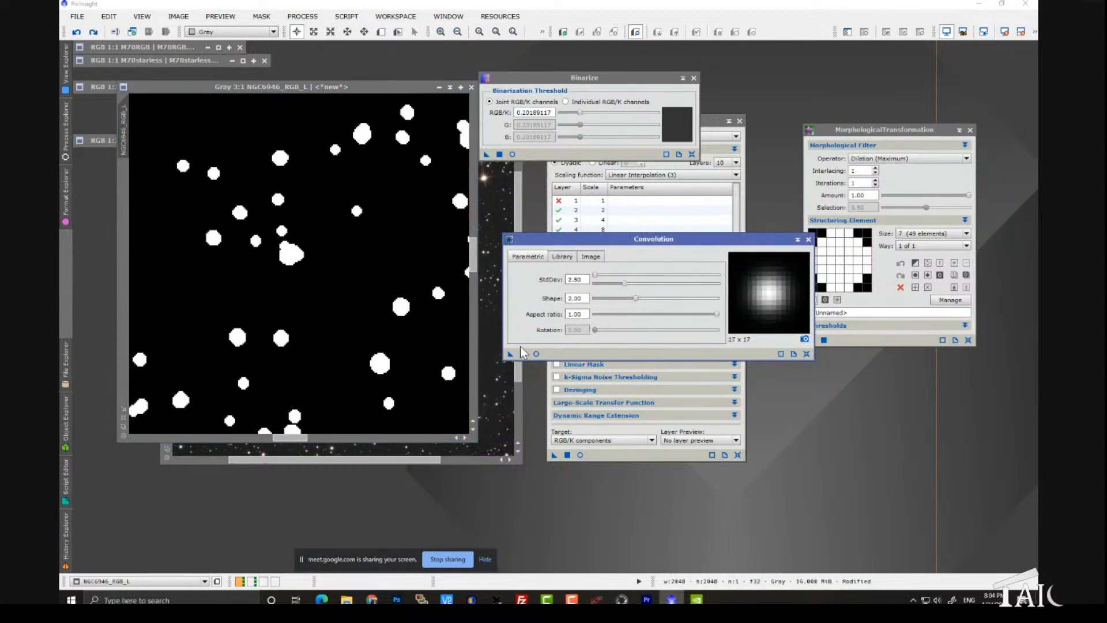
pyautogui.moveTo(511, 354); pyautogui.dragTo(412, 323)
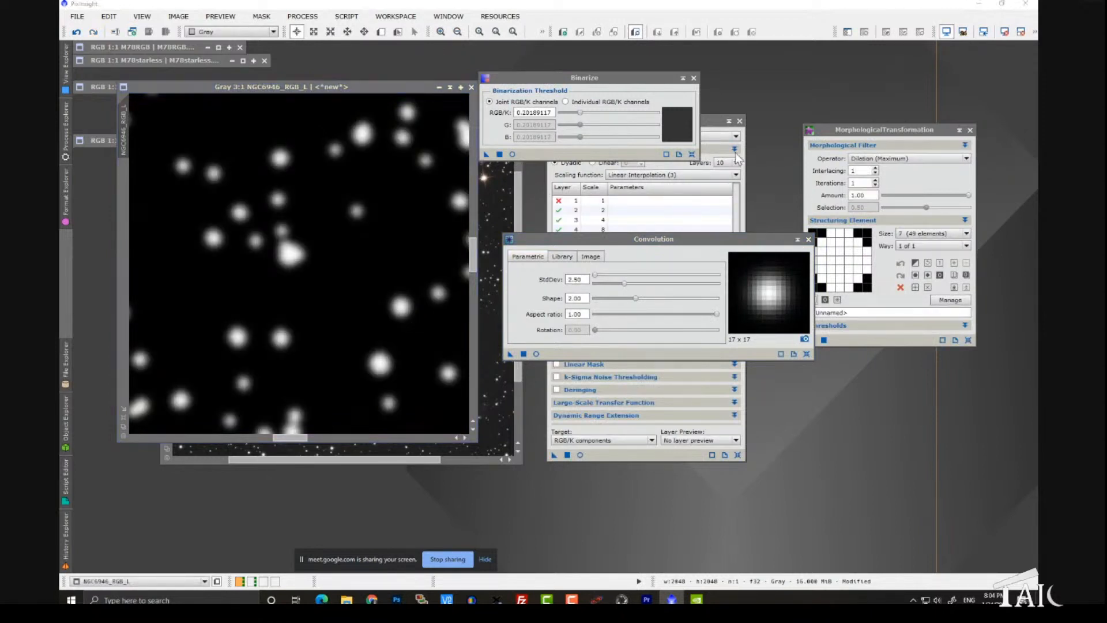
pyautogui.click(798, 239)
pyautogui.click(683, 78)
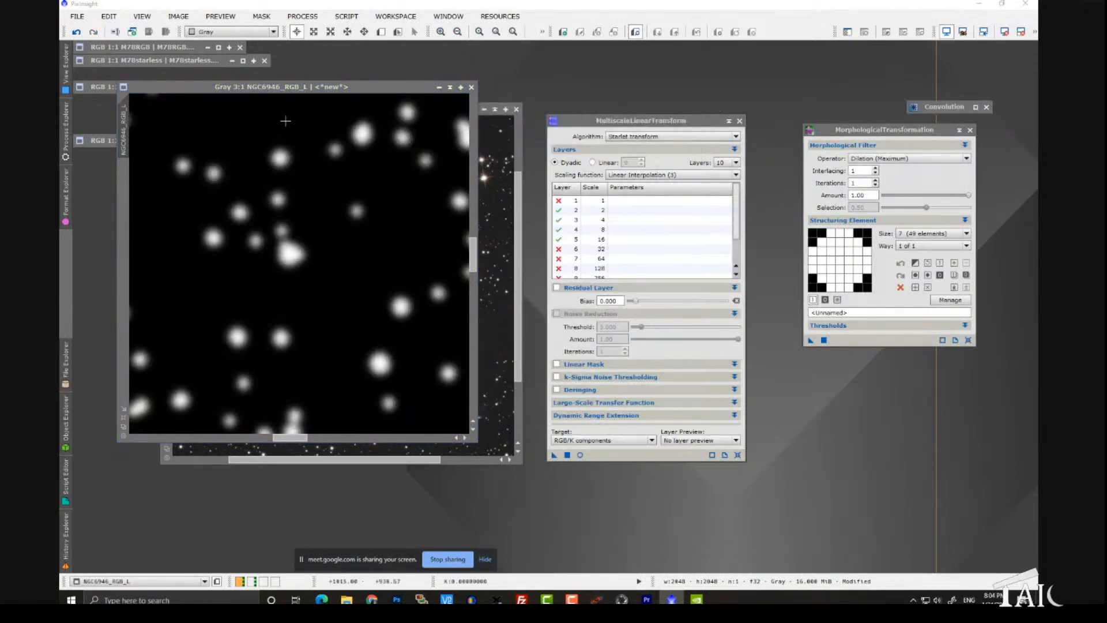
# Step: Apply NGC6946_RGB_L as a mask to the NGC6946_RGB image and arrange the two images side by side
pyautogui.moveTo(255, 89); pyautogui.dragTo(458, 98)
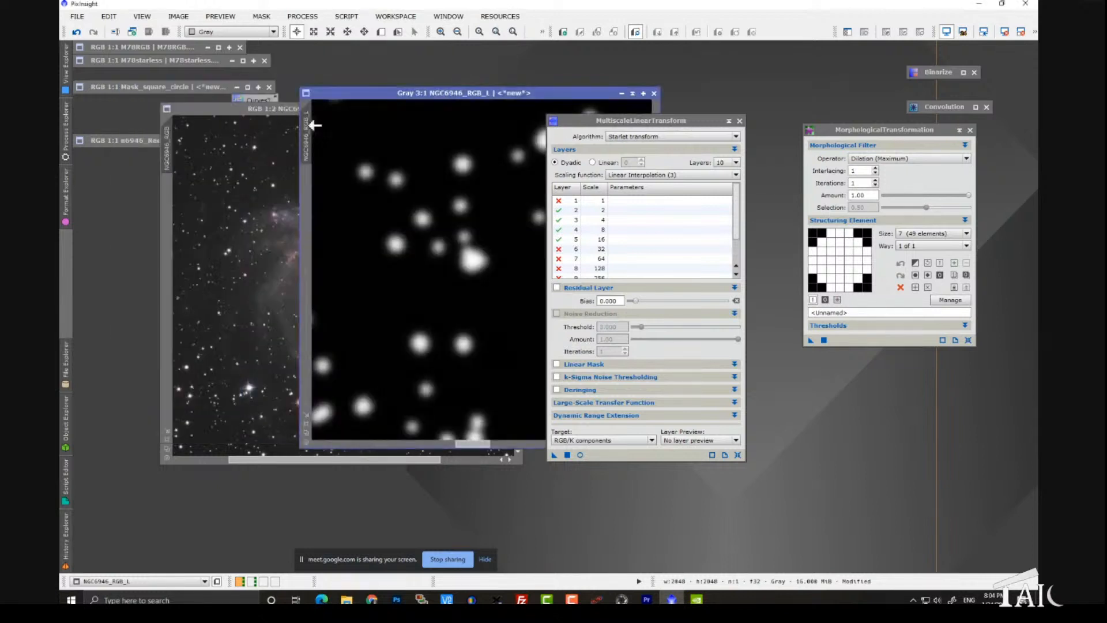
pyautogui.moveTo(188, 205)
pyautogui.mouseDown()
pyautogui.moveTo(169, 213)
pyautogui.moveTo(169, 150)
pyautogui.moveTo(318, 136)
pyautogui.moveTo(437, 196)
pyautogui.moveTo(460, 255)
pyautogui.moveTo(226, 164)
pyautogui.moveTo(185, 164)
pyautogui.moveTo(354, 149)
pyautogui.moveTo(233, 170)
pyautogui.moveTo(181, 203)
pyautogui.moveTo(165, 200)
pyautogui.moveTo(164, 248)
pyautogui.moveTo(170, 202)
pyautogui.mouseUp()
pyautogui.moveTo(176, 209); pyautogui.dragTo(176, 137)
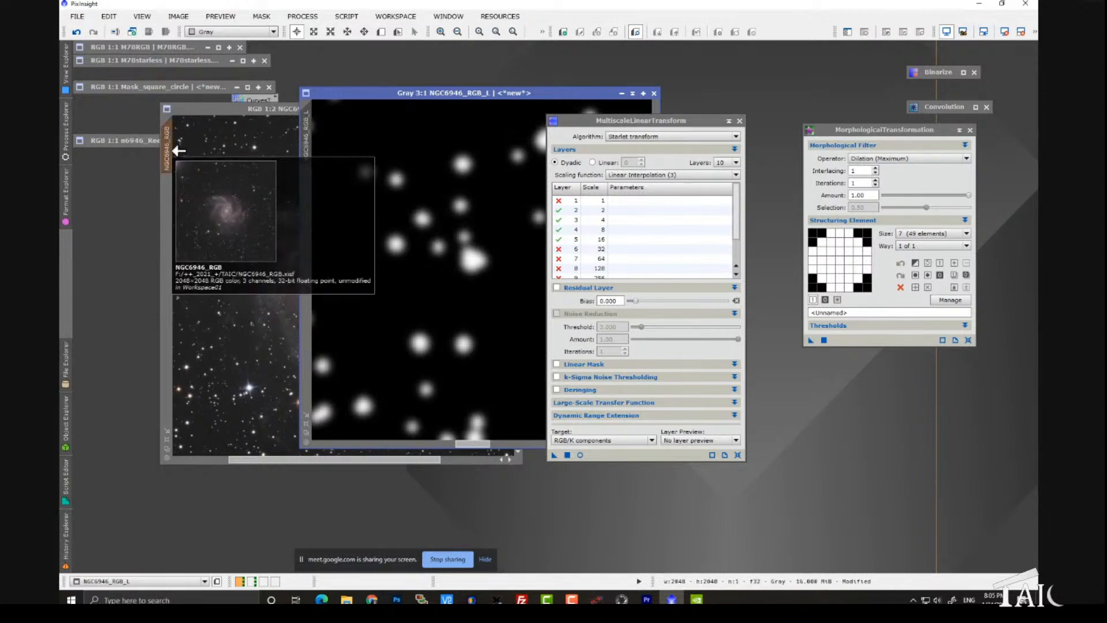
pyautogui.moveTo(387, 93); pyautogui.dragTo(567, 94)
pyautogui.moveTo(323, 109); pyautogui.dragTo(278, 117)
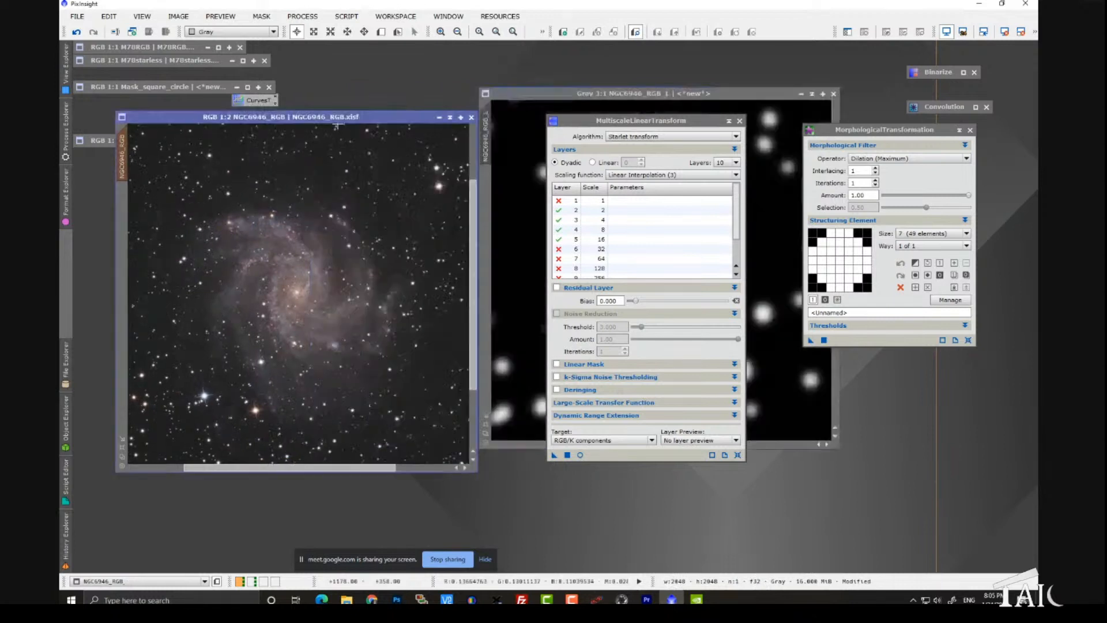
# Step: Show the mask overlay on NGC6946_RGB to check which areas are protected, and hide it again
pyautogui.click(263, 18)
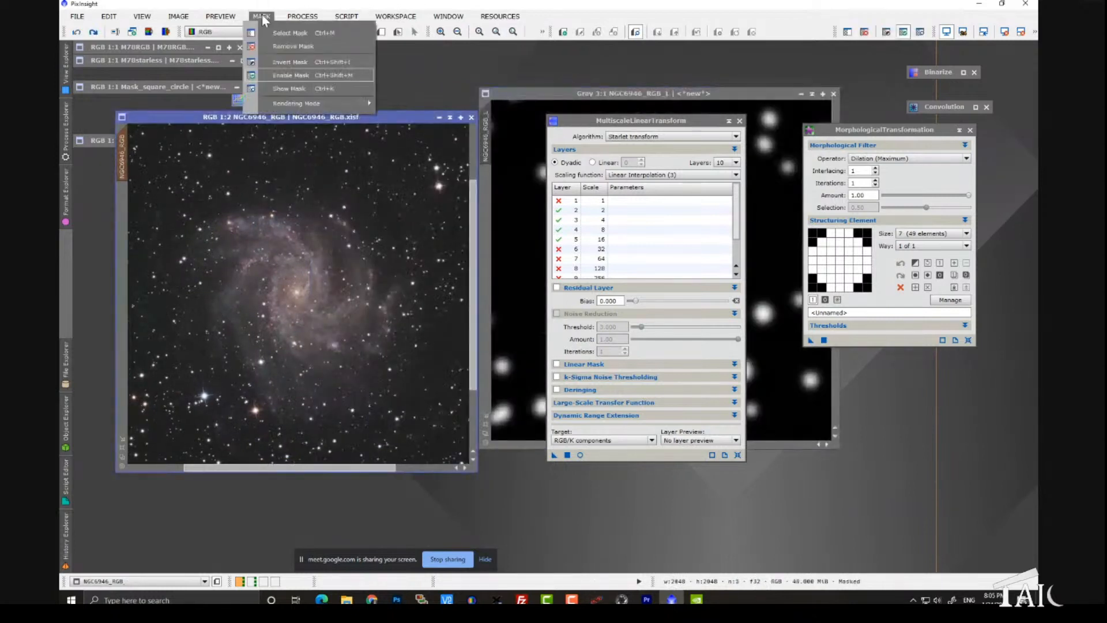
pyautogui.click(291, 88)
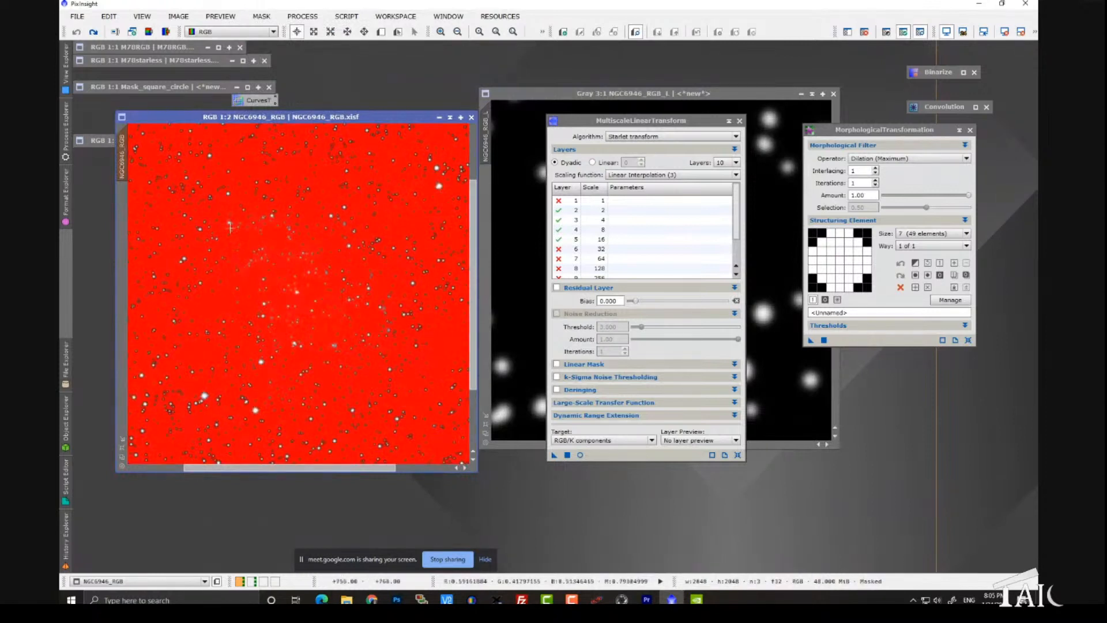
pyautogui.click(262, 16)
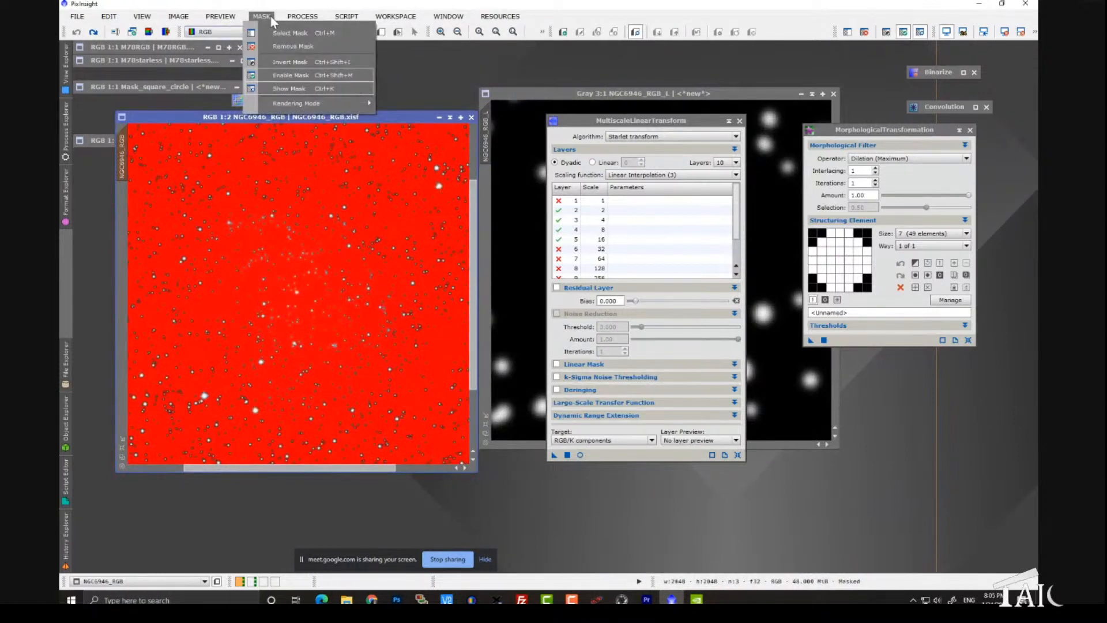
pyautogui.click(293, 89)
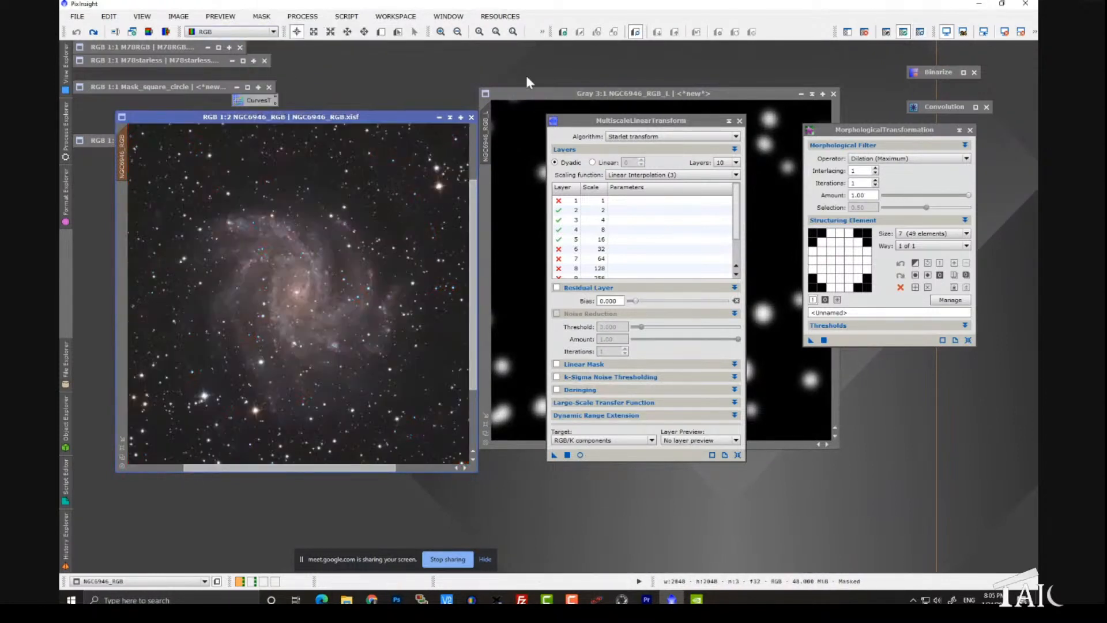
# Step: Reposition the NGC6946_RGB and star mask windows so they overlap, with the mask in front of the color image
pyautogui.moveTo(525, 97); pyautogui.dragTo(461, 158)
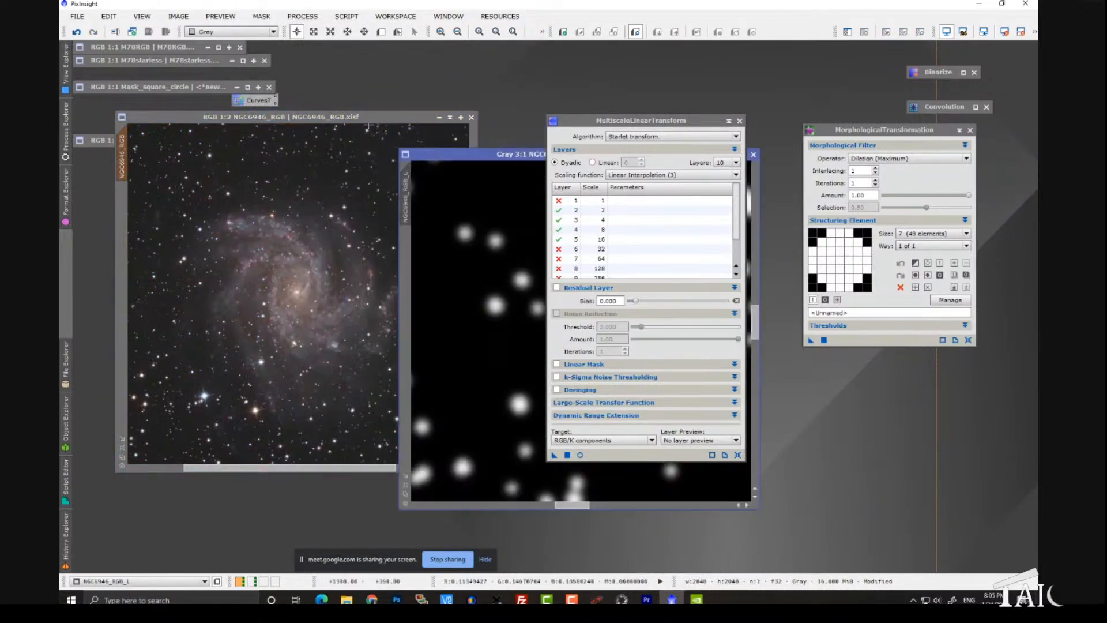
pyautogui.moveTo(354, 120); pyautogui.dragTo(327, 116)
pyautogui.moveTo(465, 153); pyautogui.dragTo(241, 161)
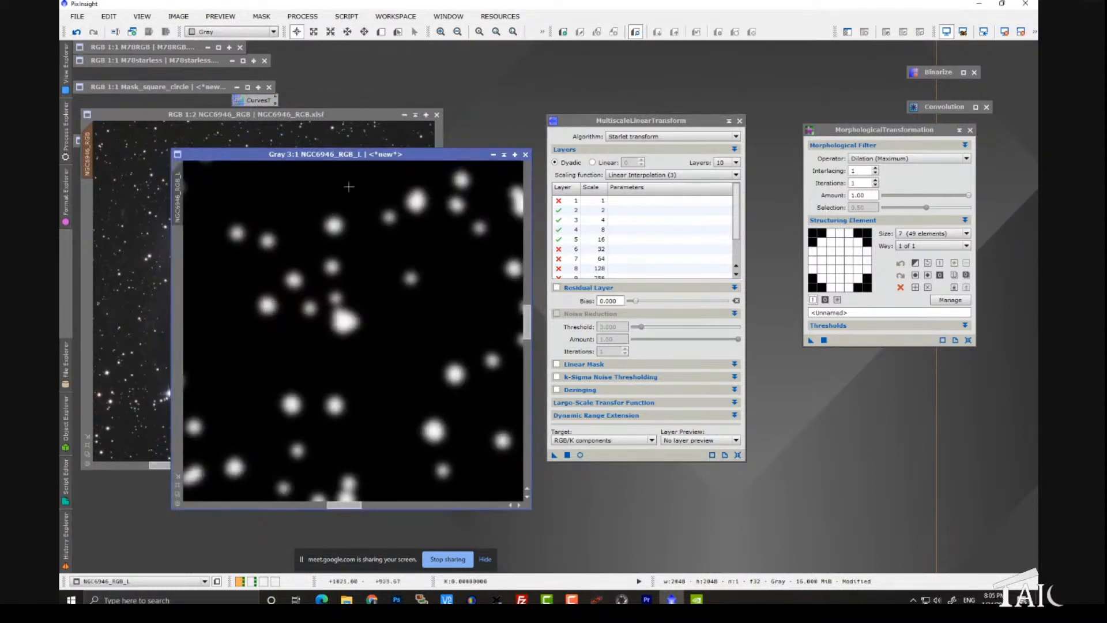
pyautogui.moveTo(334, 158); pyautogui.dragTo(462, 200)
pyautogui.moveTo(385, 193); pyautogui.dragTo(323, 94)
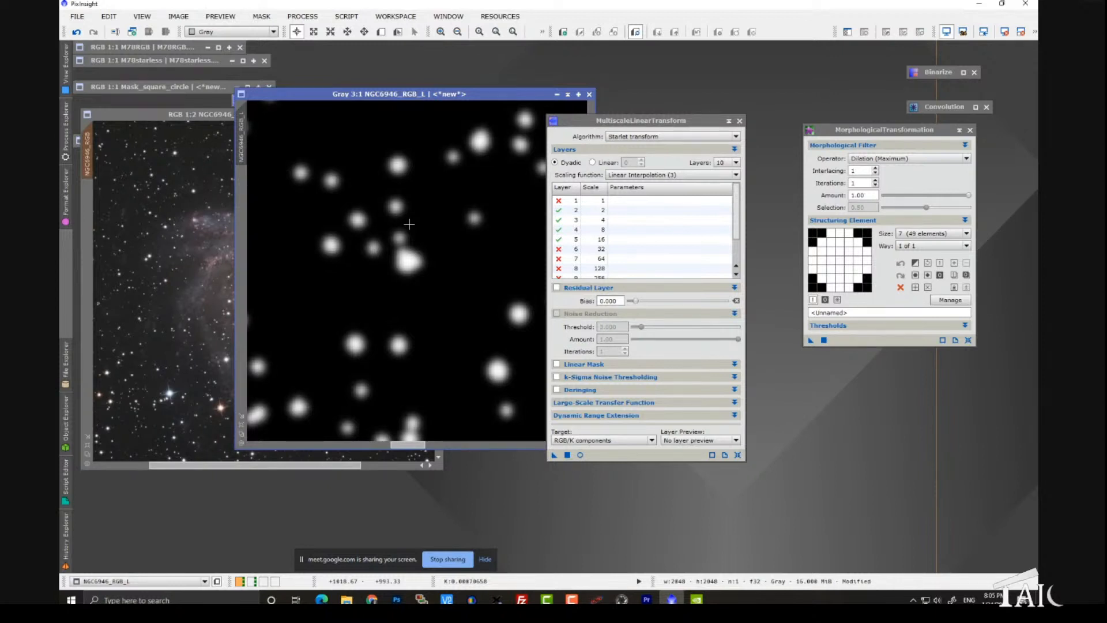
# Step: Invert the NGC6946_RGB_L star mask and place its window beside the NGC6946_RGB image
pyautogui.hotkey('ctrl', 'i')
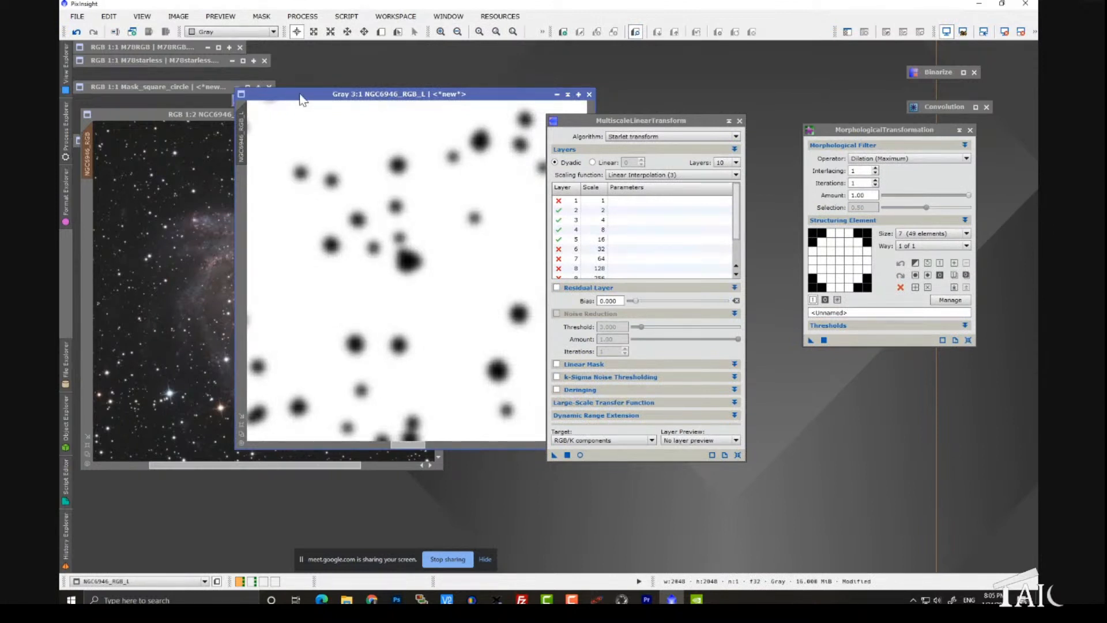
pyautogui.moveTo(299, 99); pyautogui.dragTo(312, 106)
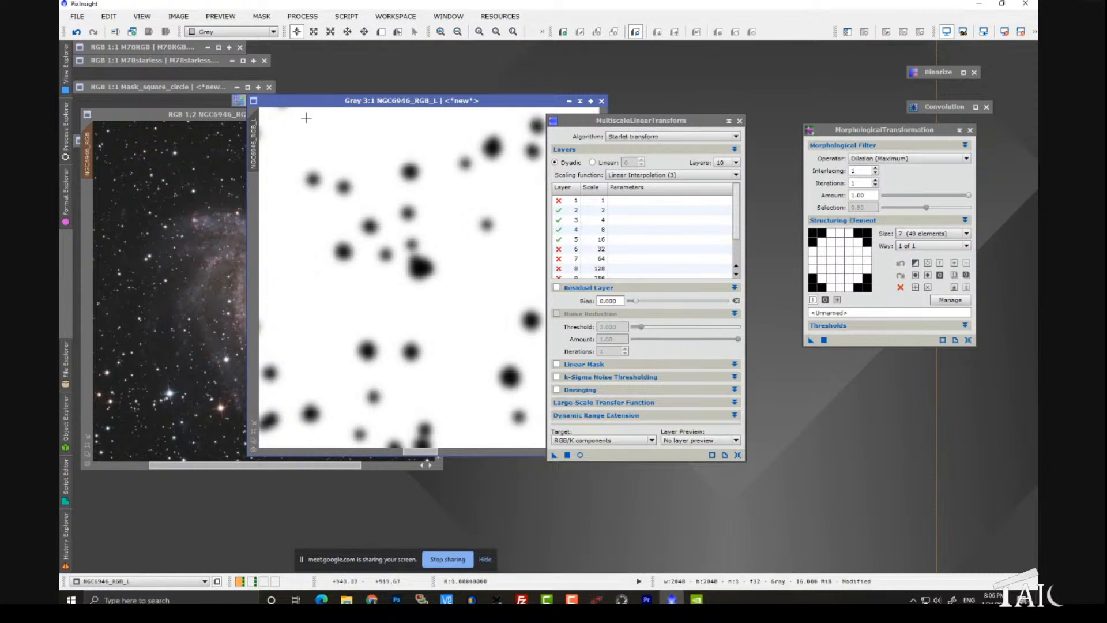
pyautogui.moveTo(289, 100); pyautogui.dragTo(496, 114)
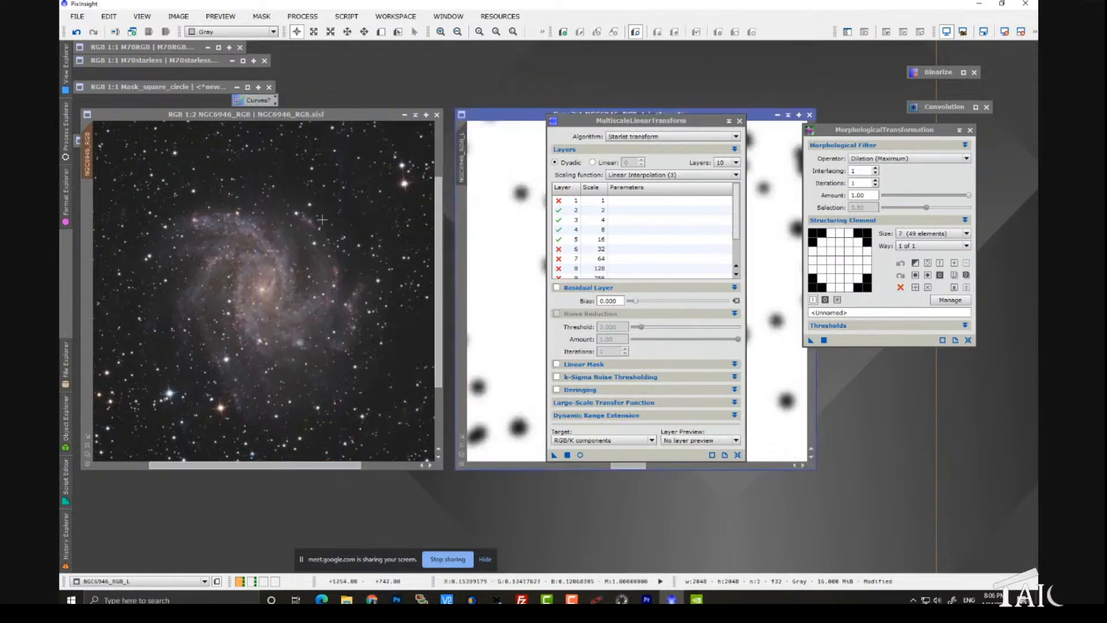
# Step: Apply ColorSaturation to the masked NGC6946_RGB image with saturation raised to 0.25799 across all hues
pyautogui.click(300, 17)
pyautogui.moveTo(313, 33)
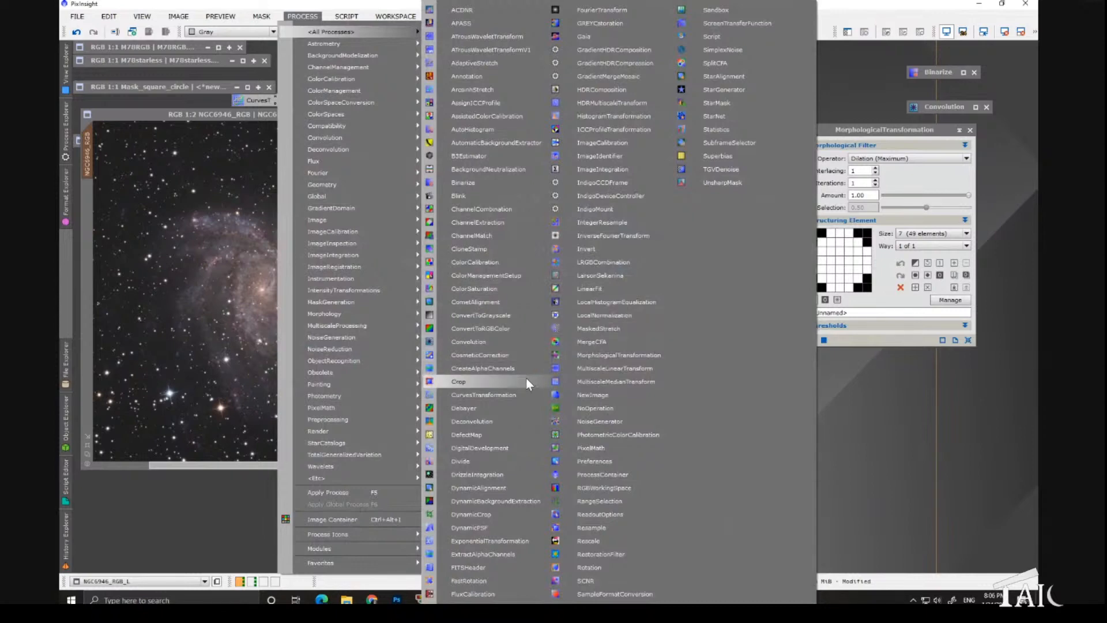
pyautogui.click(474, 288)
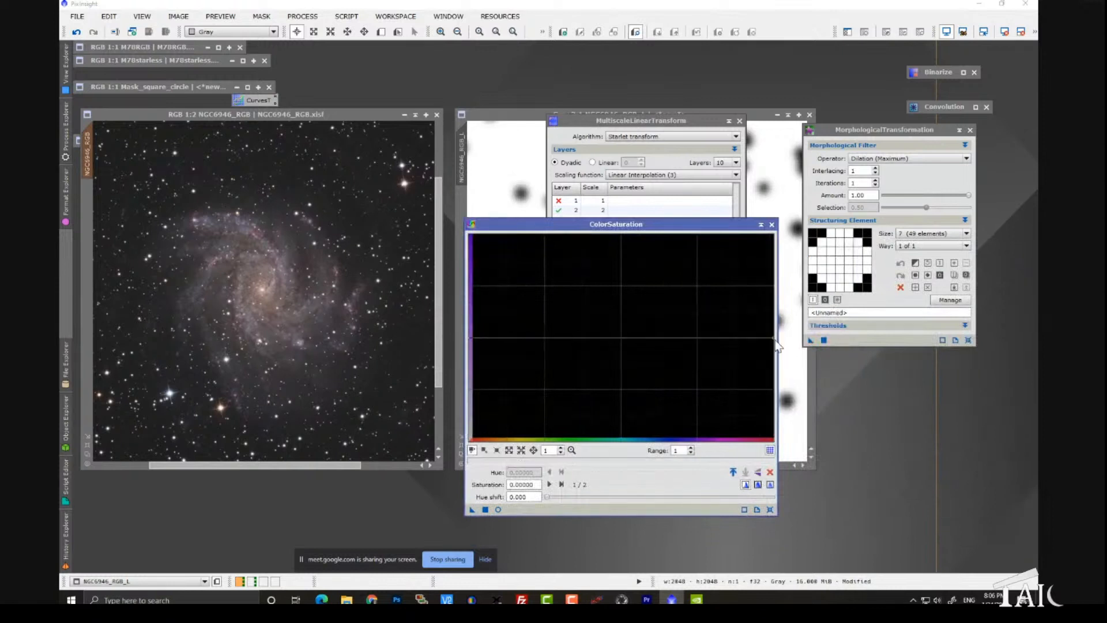
pyautogui.moveTo(775, 338); pyautogui.dragTo(773, 310)
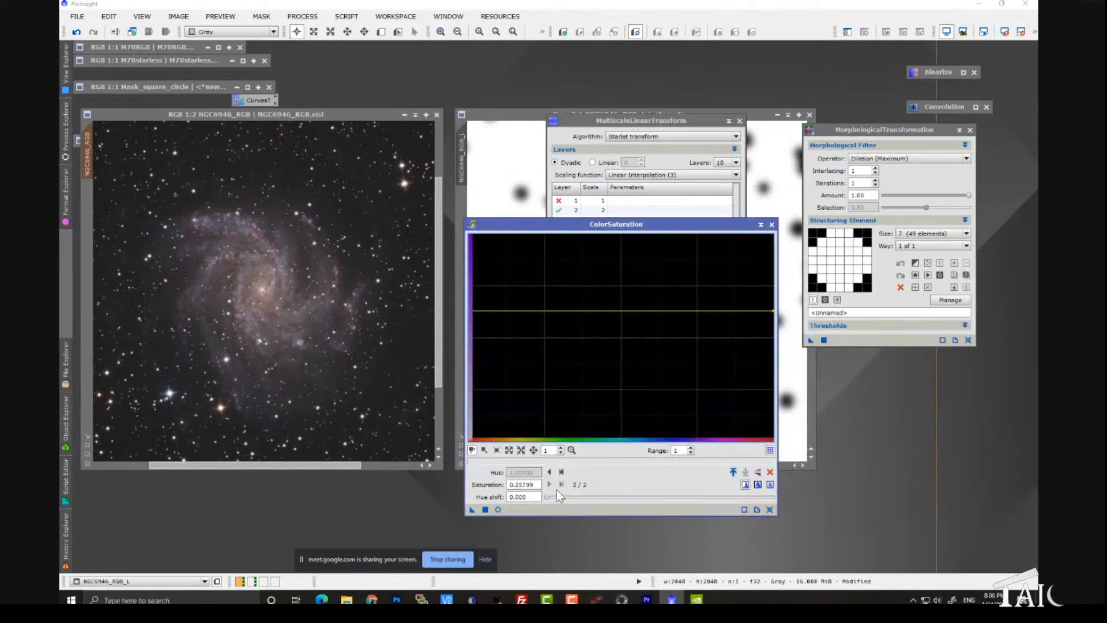
pyautogui.moveTo(473, 510); pyautogui.dragTo(386, 409)
pyautogui.scroll(2, 245, 281)
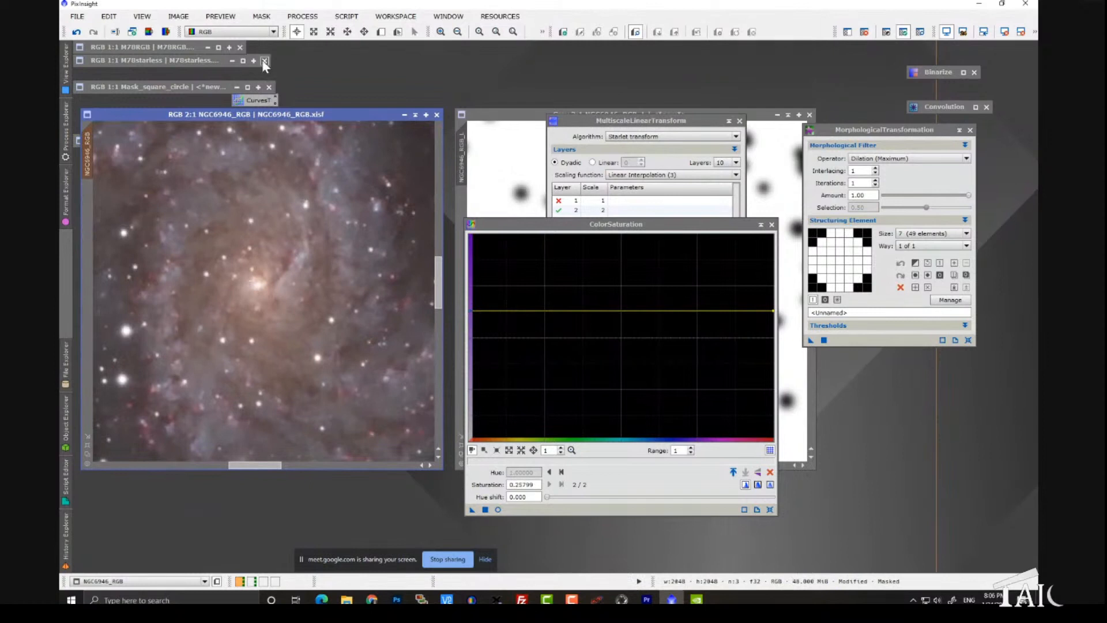
# Step: Undo the saturation boost on NGC6946_RGB, reapply it to compare the galaxy core and stars, and undo it again
pyautogui.click(78, 31)
pyautogui.moveTo(473, 510); pyautogui.dragTo(384, 404)
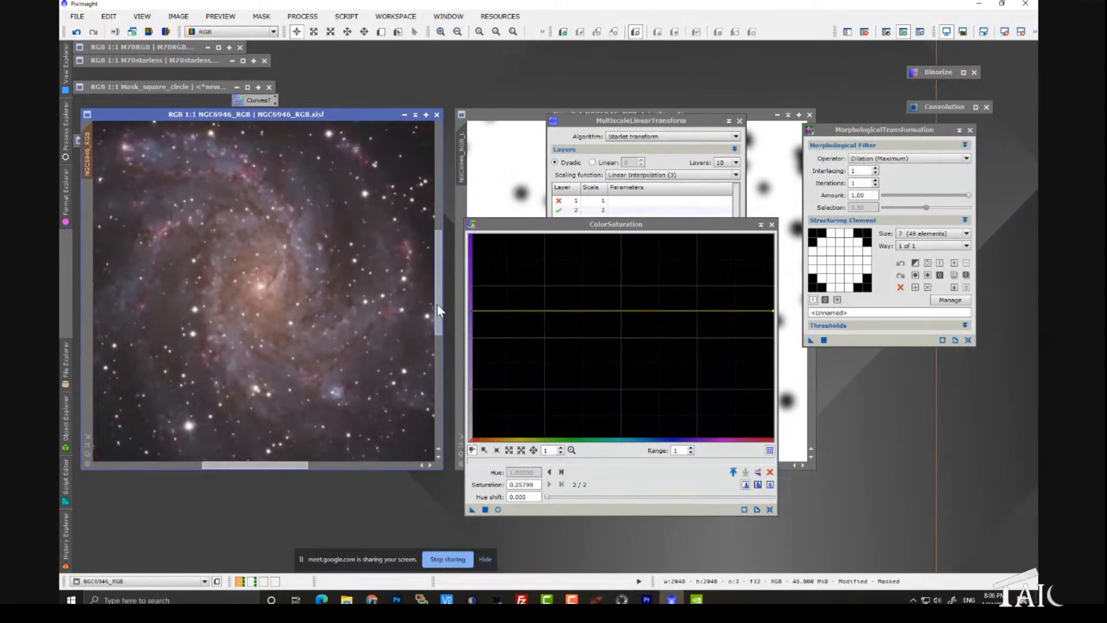
pyautogui.scroll(1, 375, 329)
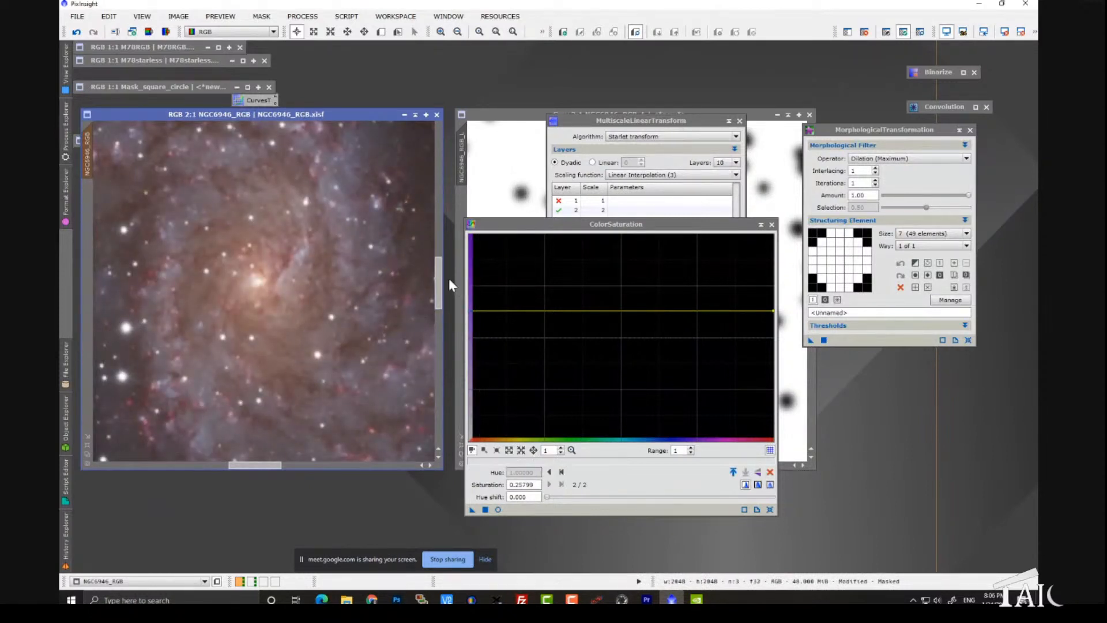
pyautogui.moveTo(443, 279)
pyautogui.mouseDown()
pyautogui.moveTo(453, 227)
pyautogui.moveTo(443, 281)
pyautogui.mouseUp()
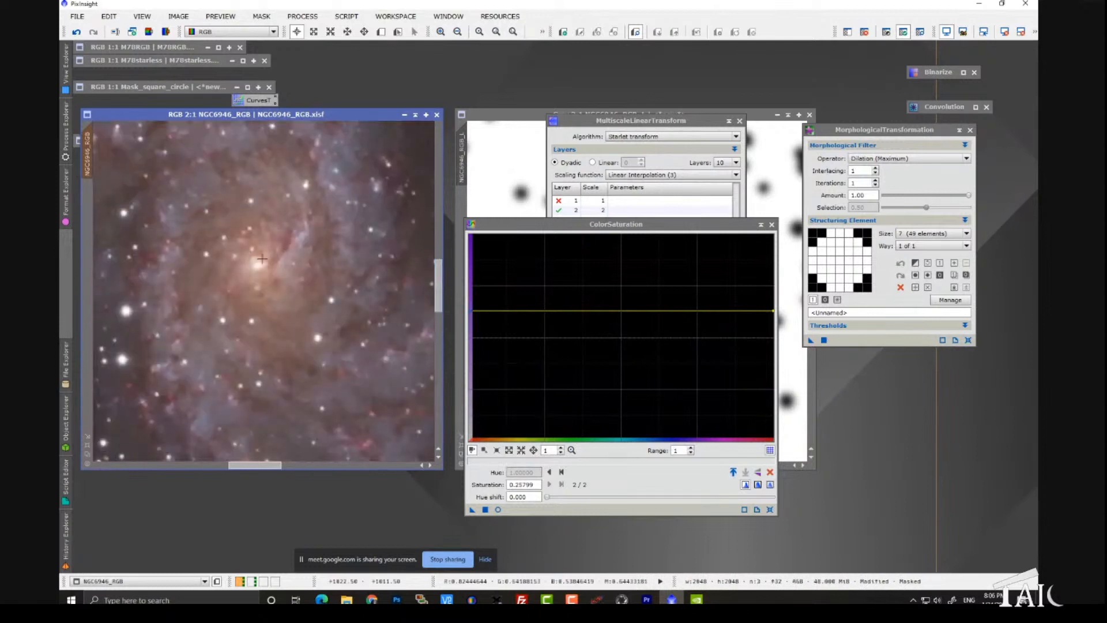
pyautogui.click(73, 34)
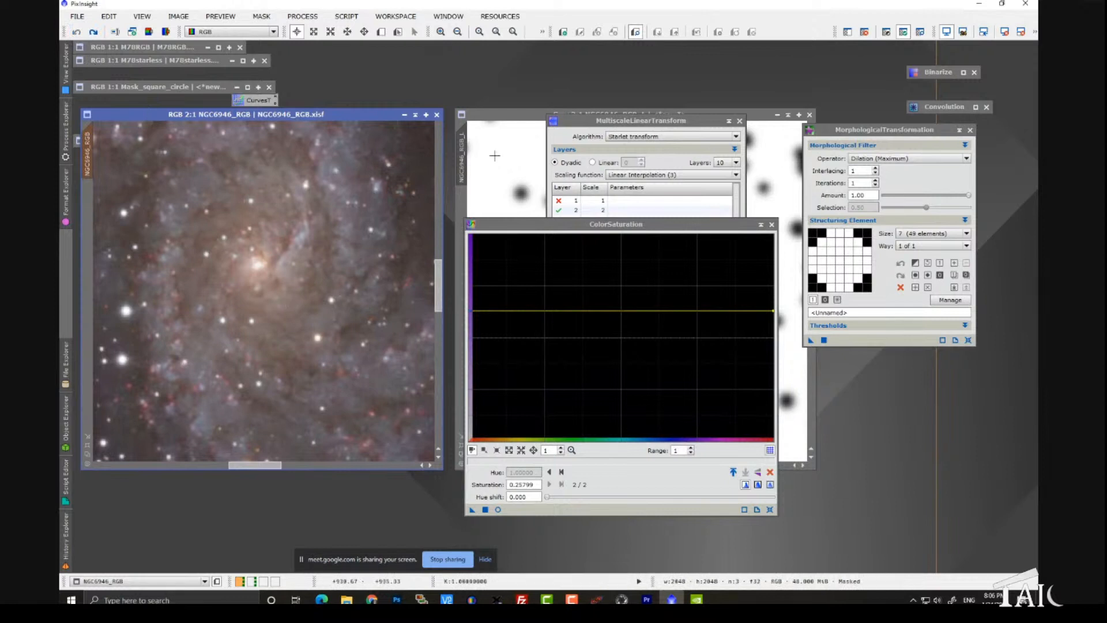
# Step: Rearrange the star mask, MultiscaleLinearTransform and ColorSaturation windows so the mask is in clear view beside the galaxy
pyautogui.moveTo(478, 114); pyautogui.dragTo(348, 74)
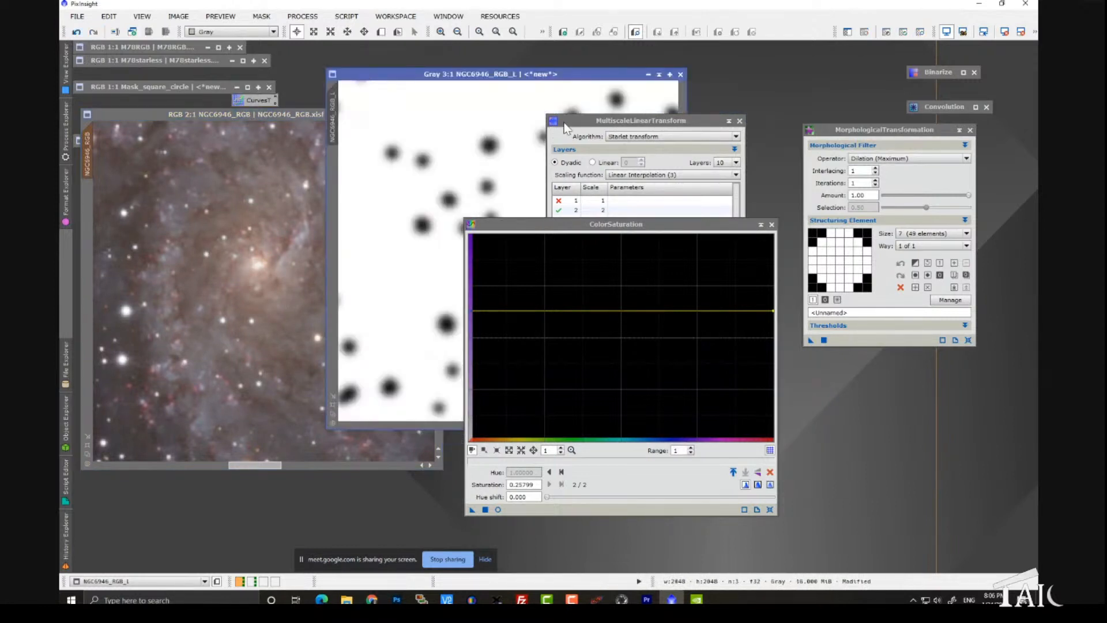
pyautogui.moveTo(565, 121); pyautogui.dragTo(693, 141)
pyautogui.moveTo(616, 223); pyautogui.dragTo(726, 210)
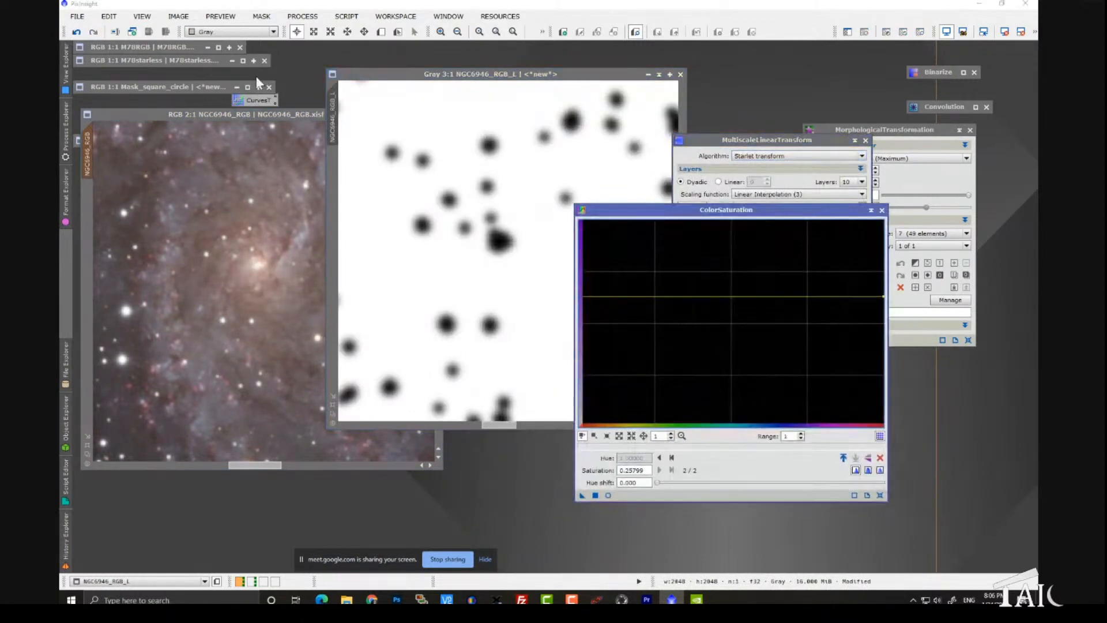
# Step: Lighten the mask's black stars to gray using CurvesTransformation with the RGB/K curve's black endpoint at output 0.31886
pyautogui.click(303, 16)
pyautogui.moveTo(315, 33)
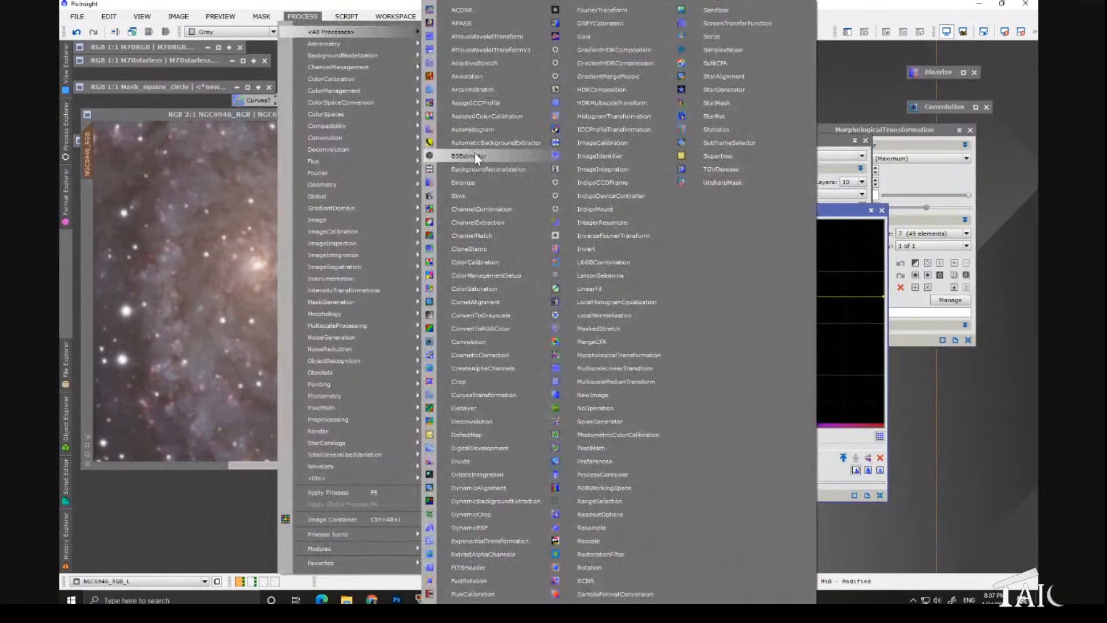
pyautogui.click(493, 395)
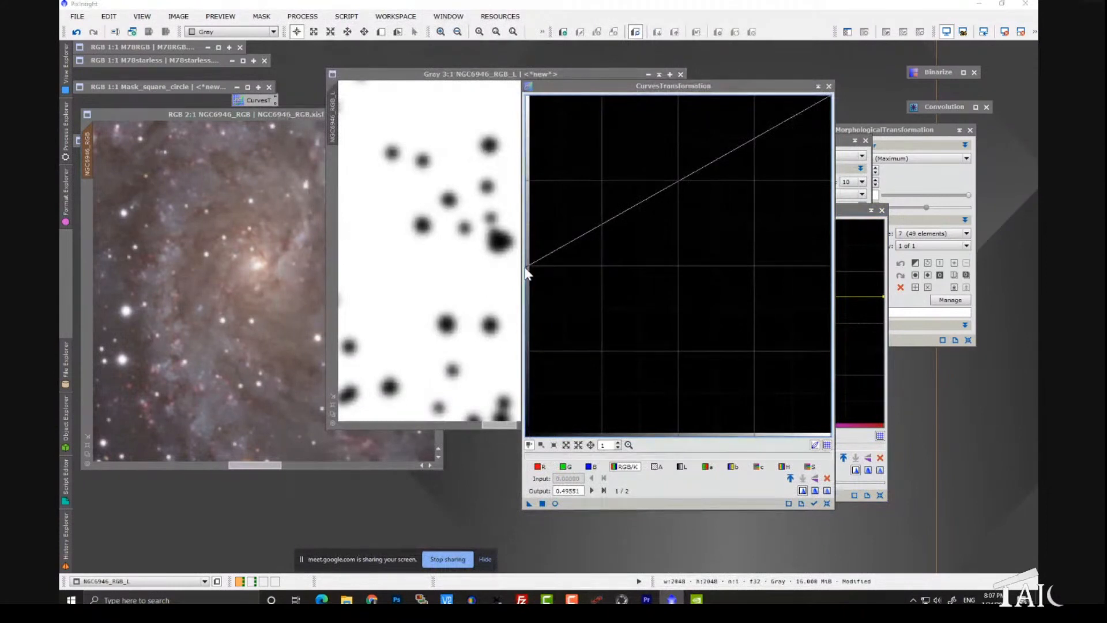
pyautogui.moveTo(527, 267); pyautogui.dragTo(527, 327)
pyautogui.moveTo(582, 85); pyautogui.dragTo(653, 56)
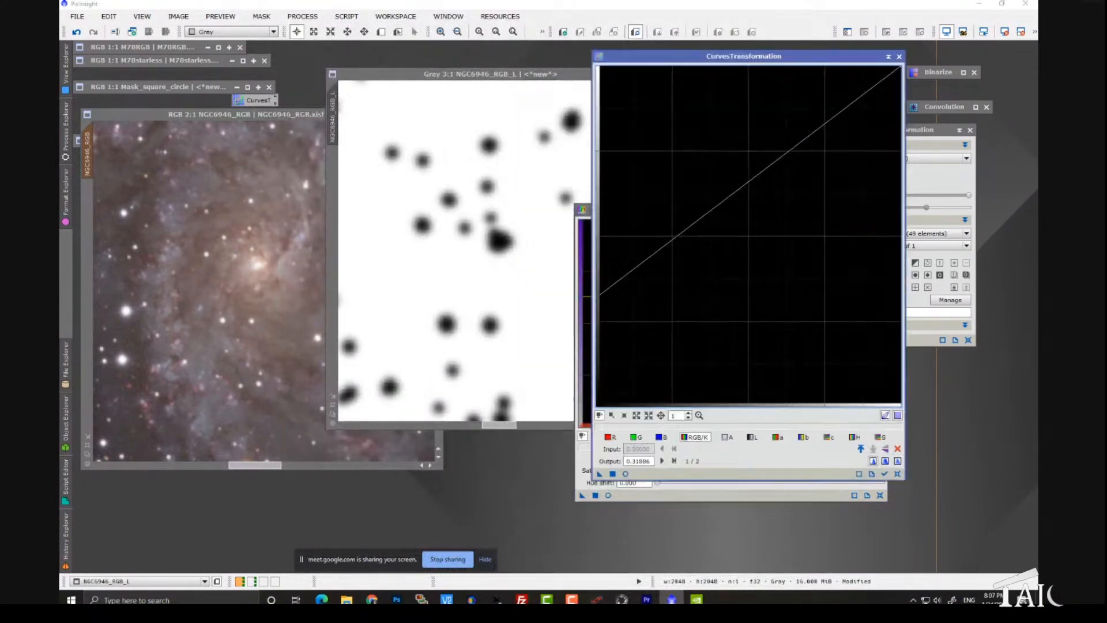
pyautogui.moveTo(600, 474); pyautogui.dragTo(529, 402)
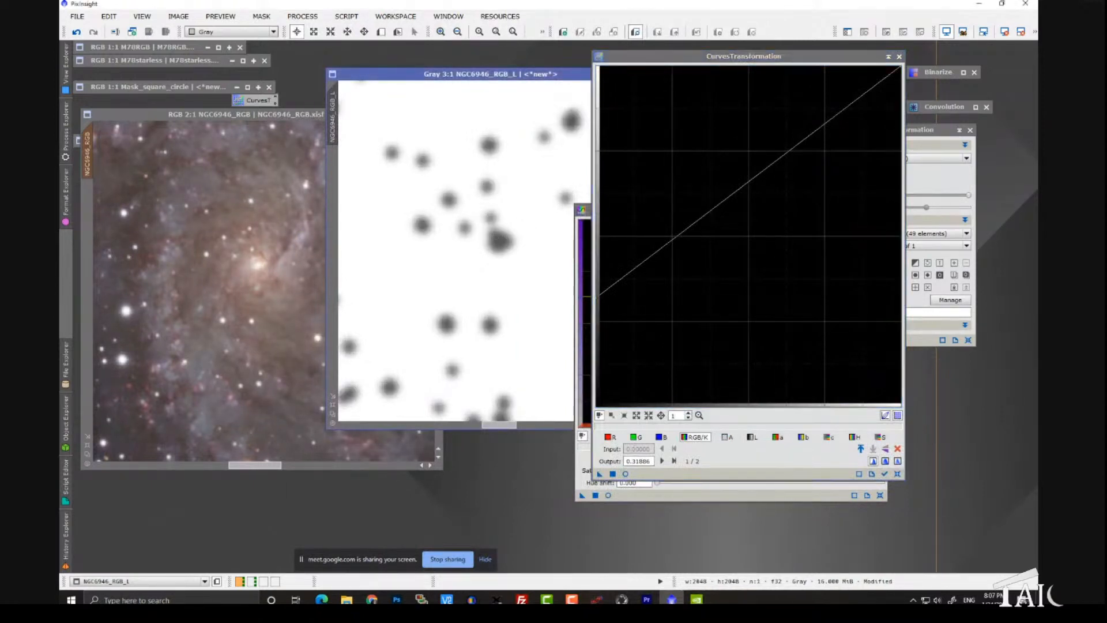
pyautogui.moveTo(360, 75); pyautogui.dragTo(345, 75)
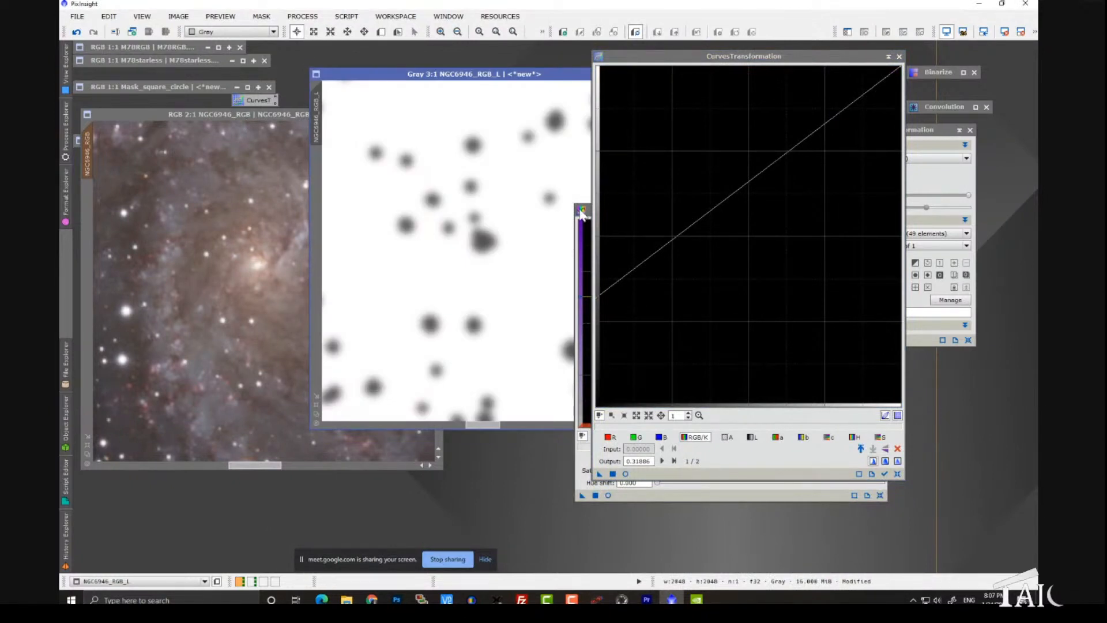
# Step: Apply the 0.25799 ColorSaturation boost to NGC6946_RGB through the lightened mask and inspect the stars and galaxy
pyautogui.moveTo(588, 212); pyautogui.dragTo(436, 221)
pyautogui.scroll(1, 283, 300)
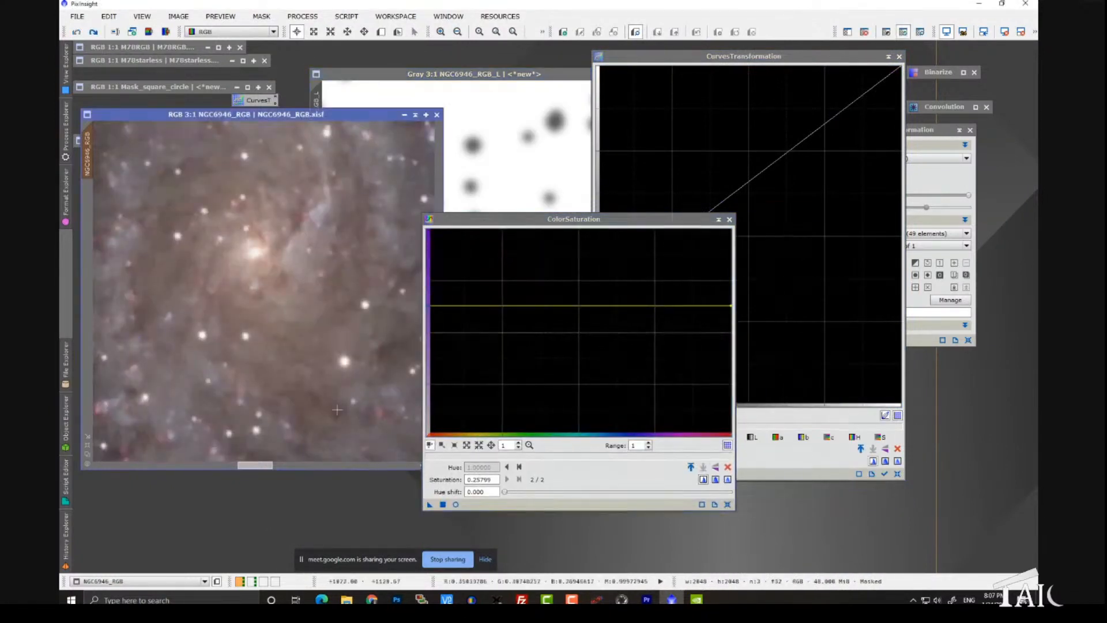
pyautogui.click(430, 505)
pyautogui.scroll(-3, 358, 339)
pyautogui.hotkey('ctrl', 'y')
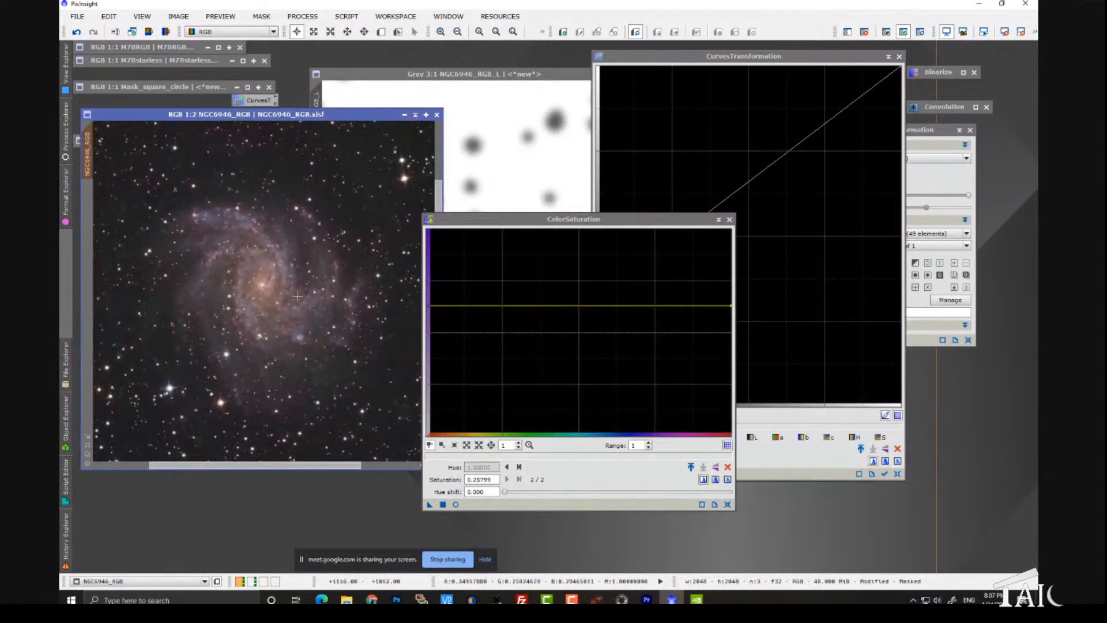
pyautogui.scroll(1, 294, 297)
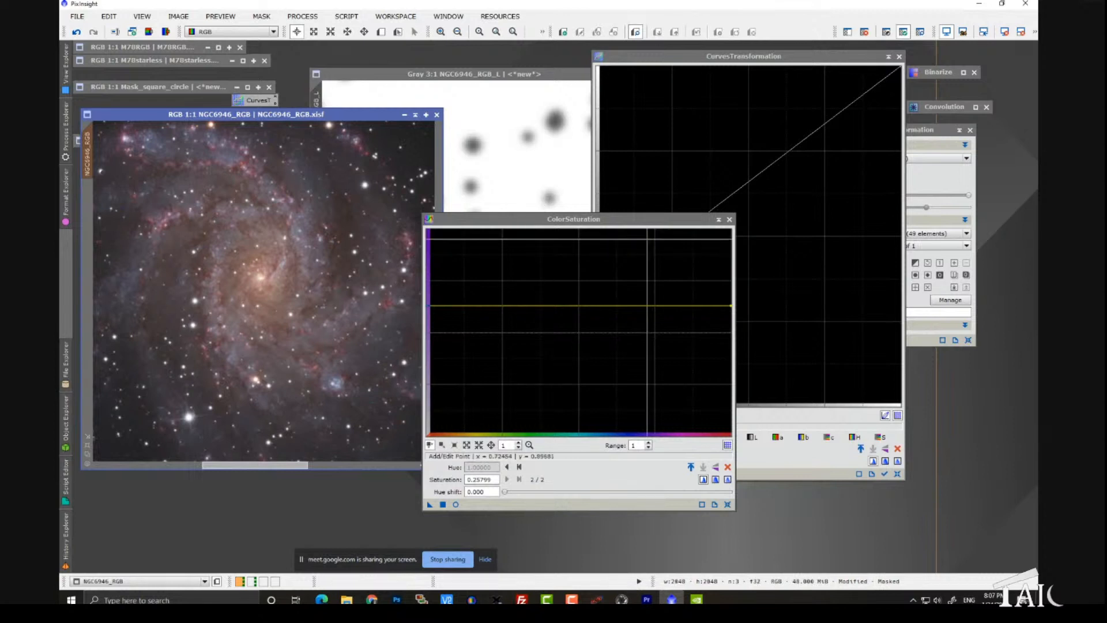
# Step: Close the ColorSaturation and CurvesTransformation windows and discard the NGC6946_RGB_L mask image without saving
pyautogui.click(729, 220)
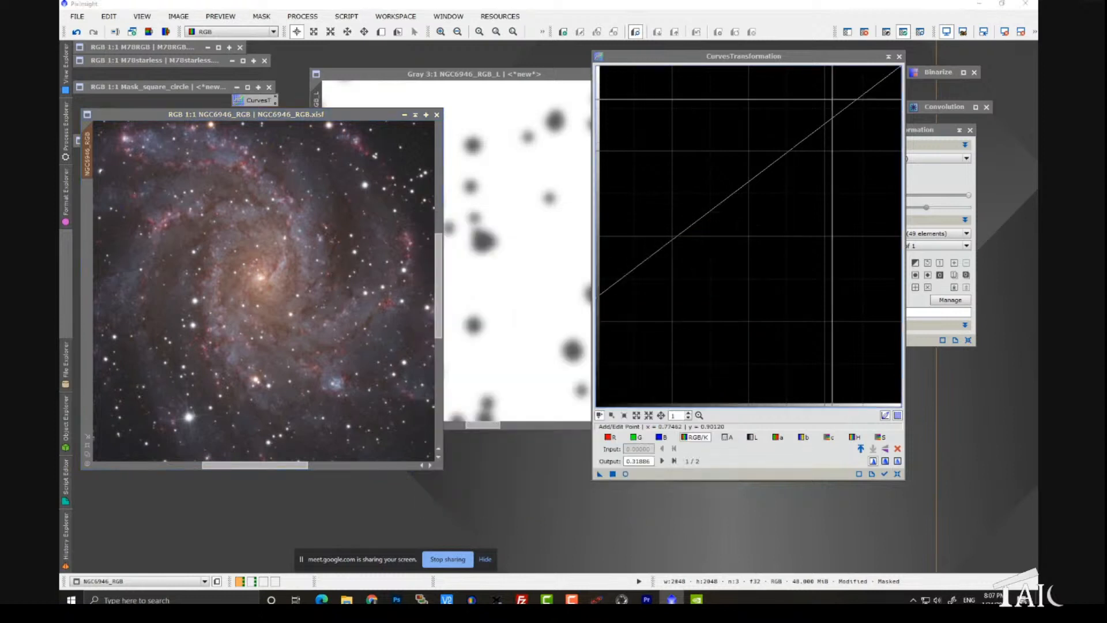
pyautogui.click(899, 57)
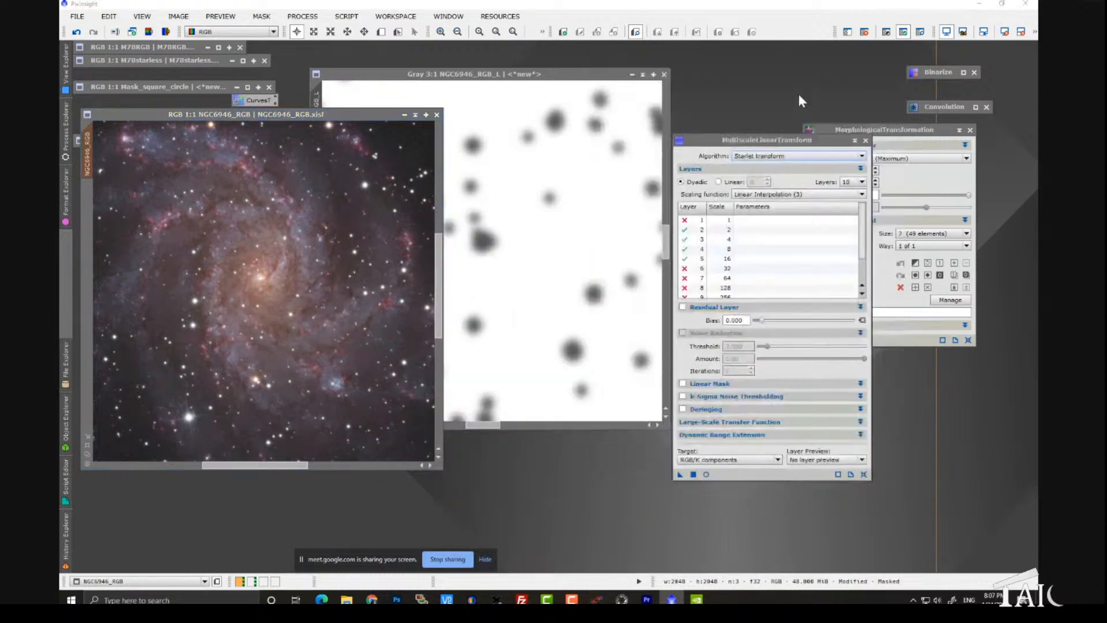
pyautogui.click(664, 74)
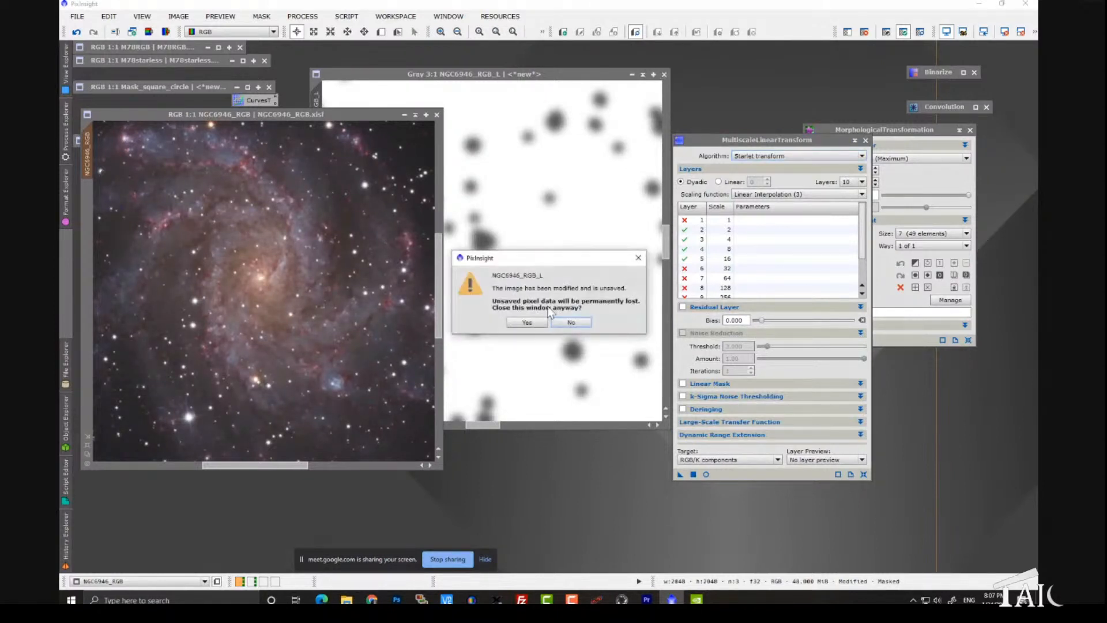
pyautogui.click(538, 321)
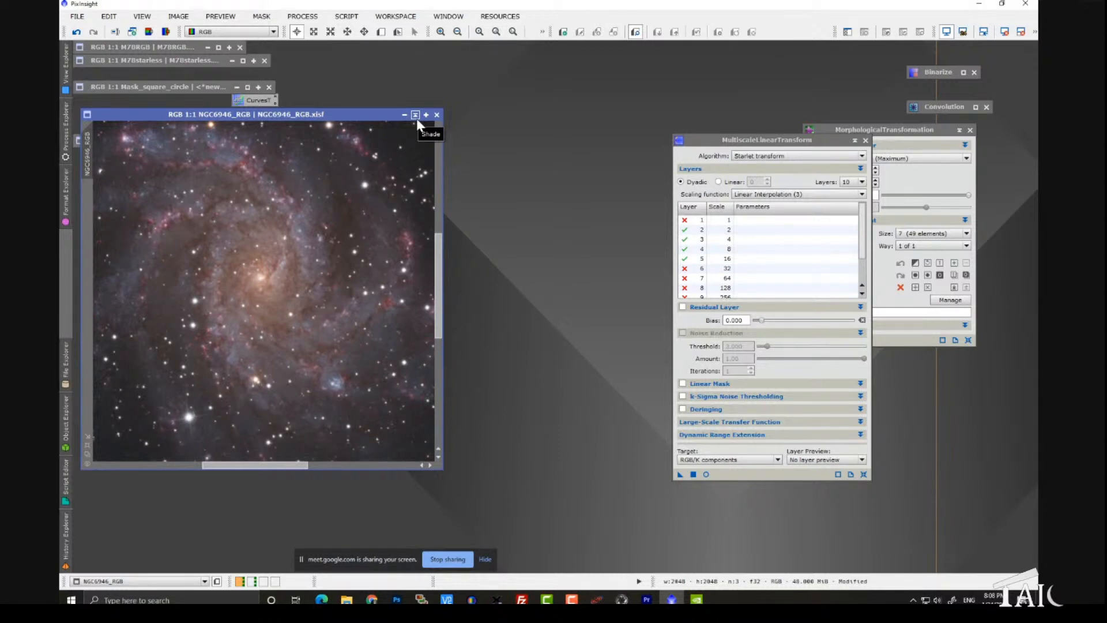
# Step: Collapse the NGC6946_RGB image window and close the MultiscaleLinearTransform and MorphologicalTransformation windows
pyautogui.click(416, 118)
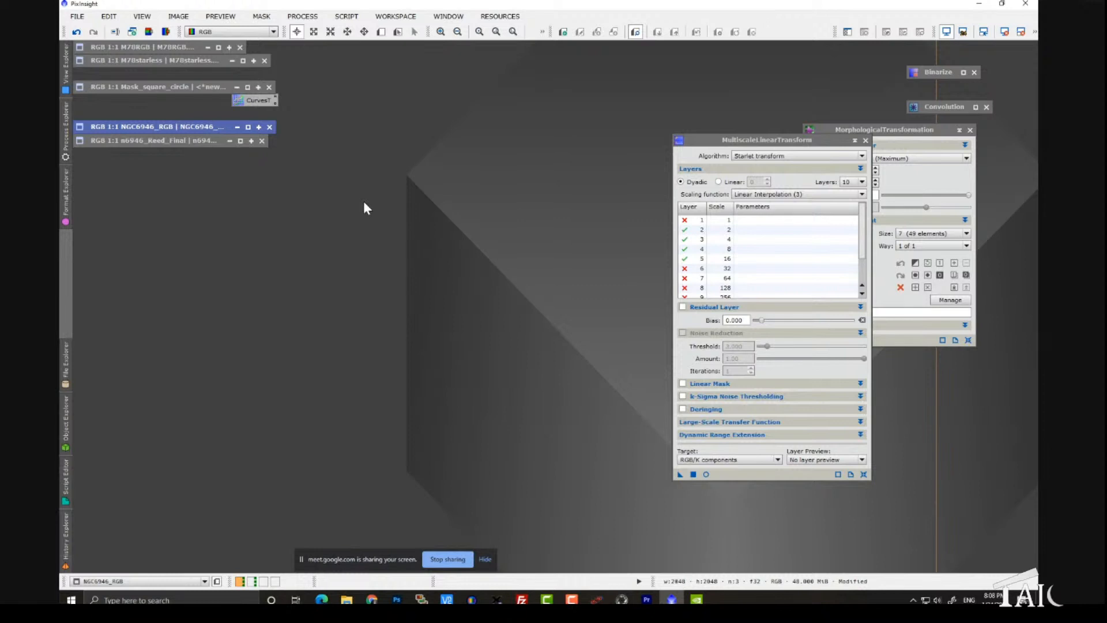
pyautogui.click(865, 141)
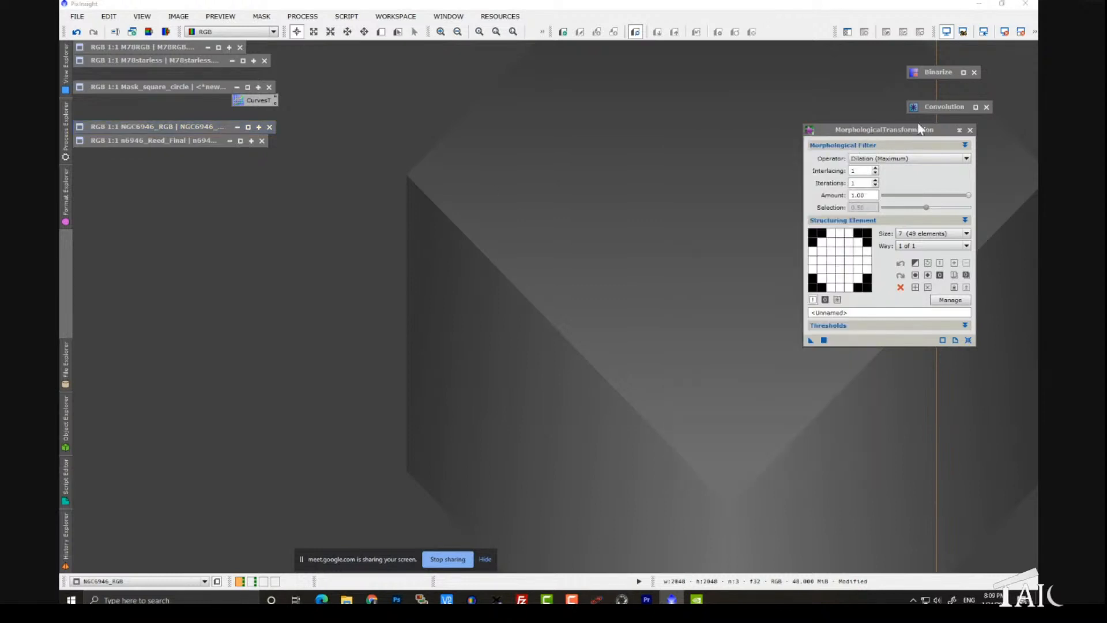
pyautogui.click(970, 131)
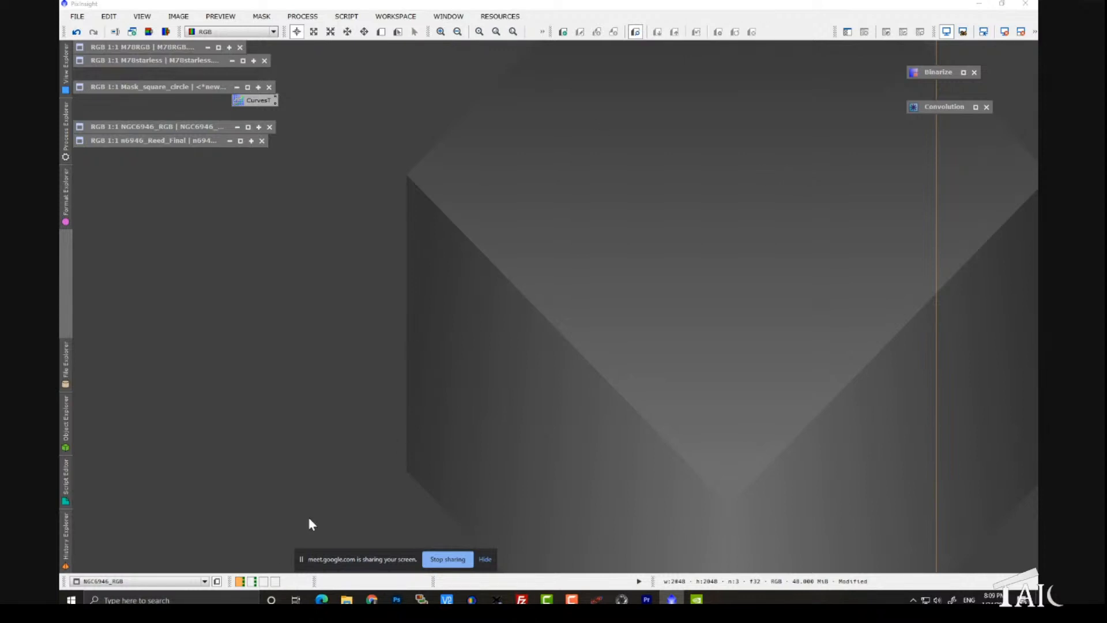
# Step: Switch to the second workspace and reposition the collapsed m88master and raw_flat image windows
pyautogui.click(254, 581)
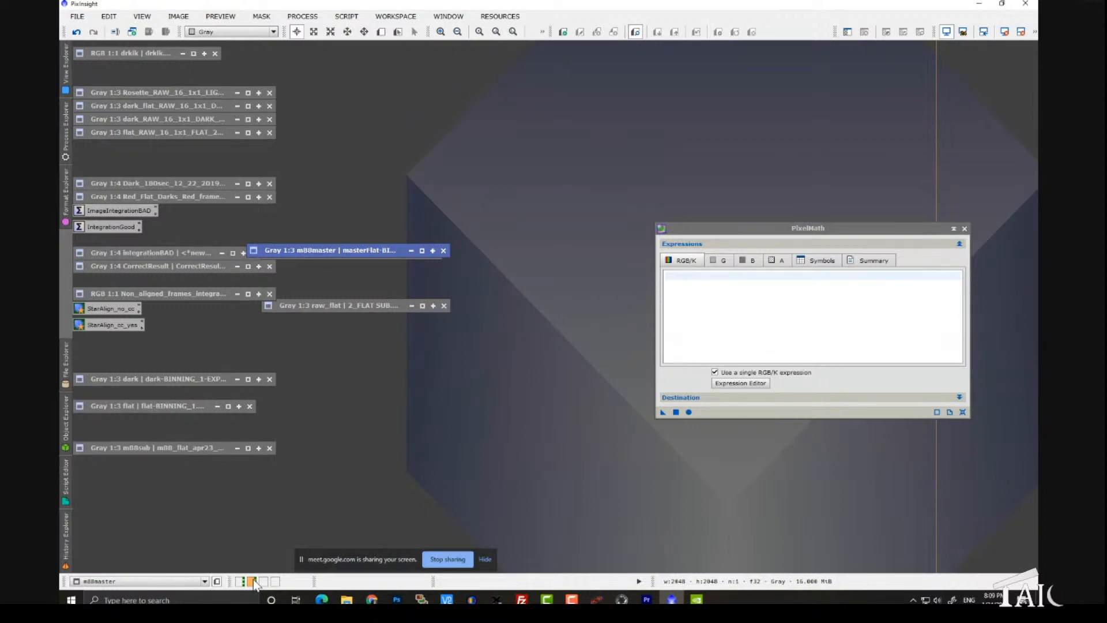
pyautogui.moveTo(337, 250); pyautogui.dragTo(366, 240)
pyautogui.moveTo(359, 305); pyautogui.dragTo(356, 315)
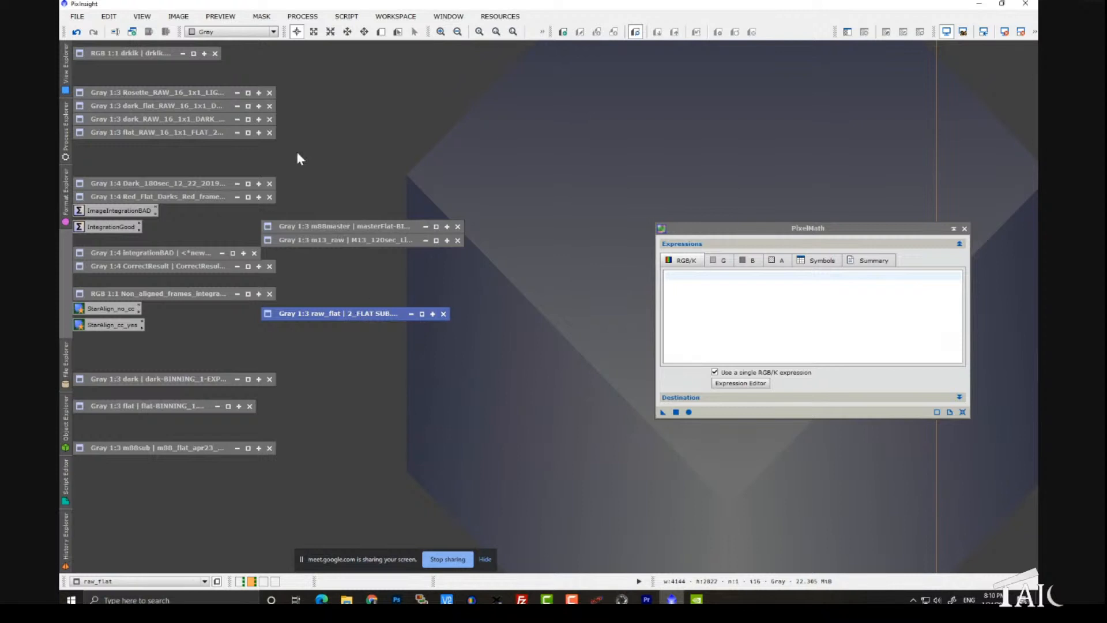
# Step: Expand the drklk image, enlarge its window to show most of the frame, and move PixelMath out of its way
pyautogui.doubleClick(164, 54)
pyautogui.moveTo(229, 48); pyautogui.dragTo(325, 76)
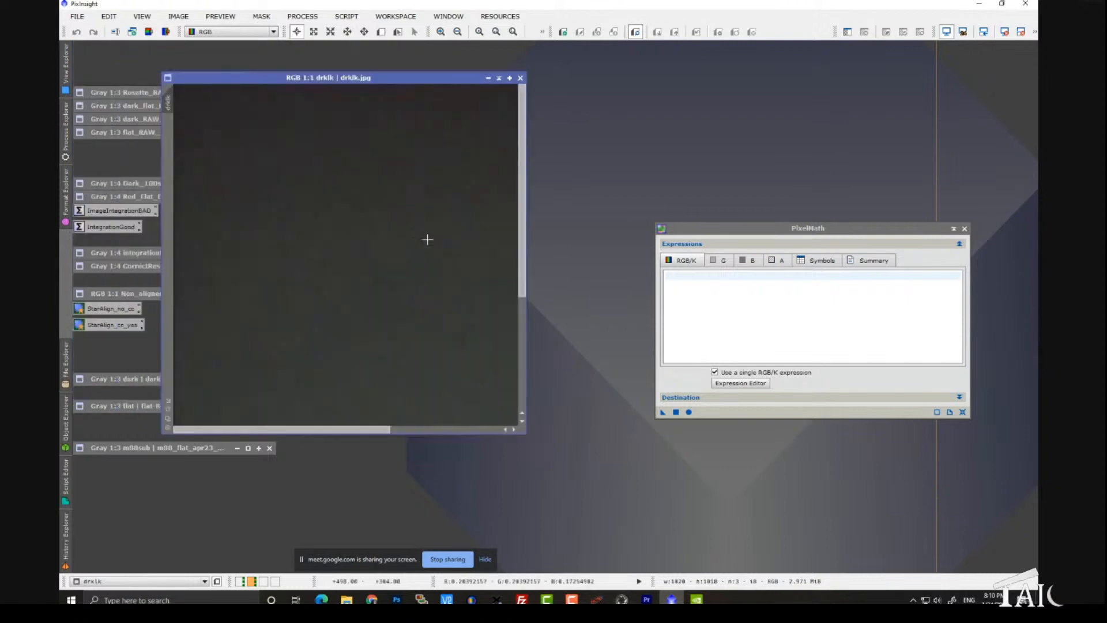
pyautogui.scroll(-1, 427, 240)
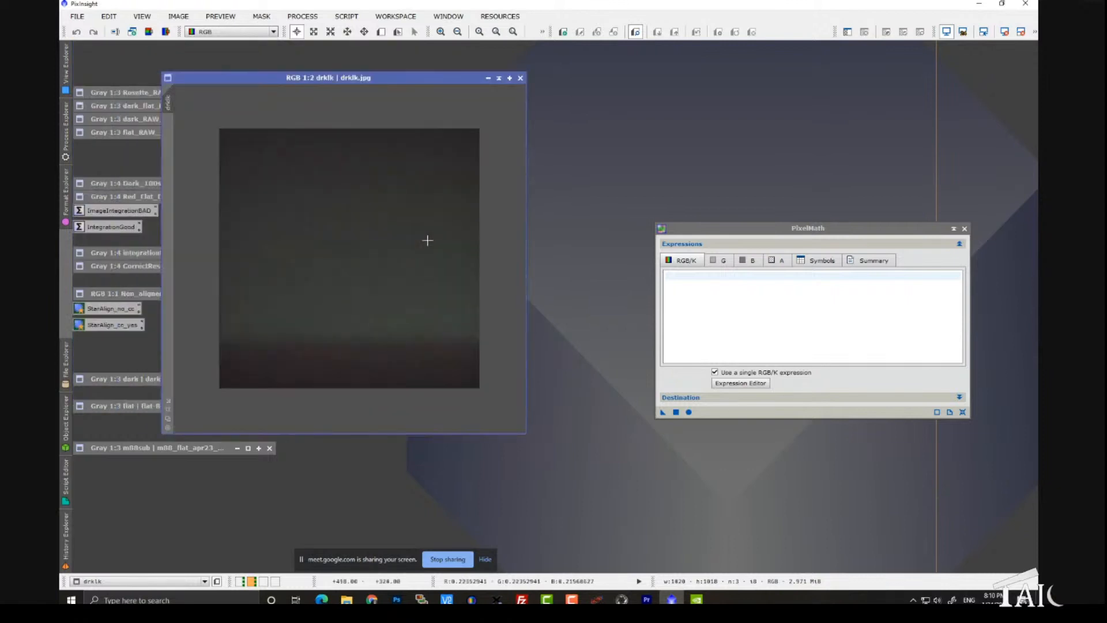
pyautogui.scroll(1, 427, 240)
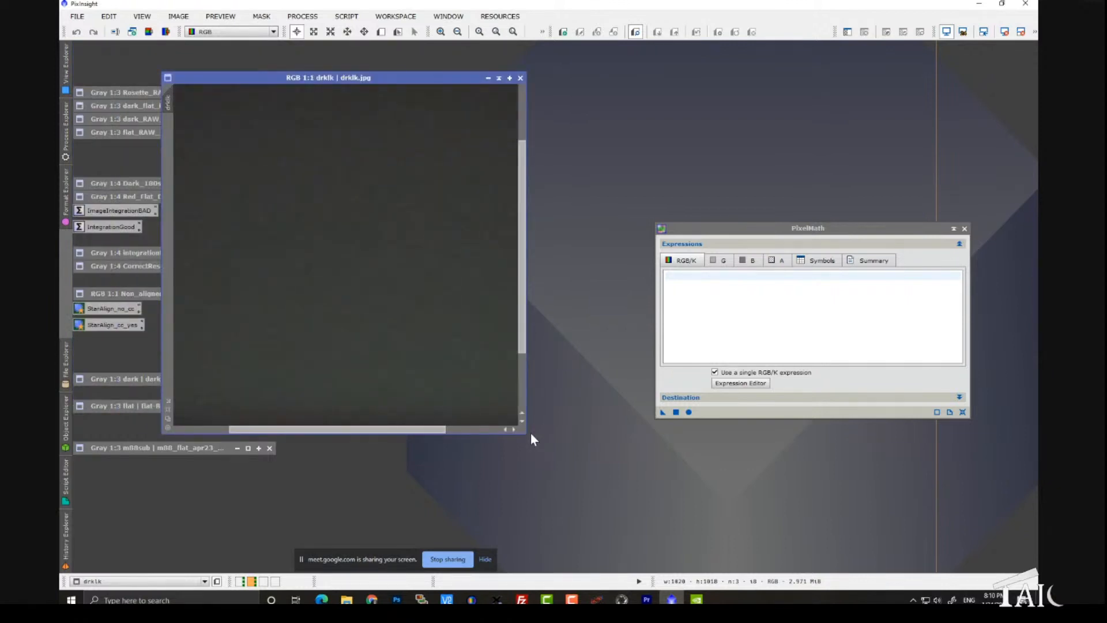
pyautogui.moveTo(526, 433); pyautogui.dragTo(689, 534)
pyautogui.moveTo(703, 230); pyautogui.dragTo(783, 196)
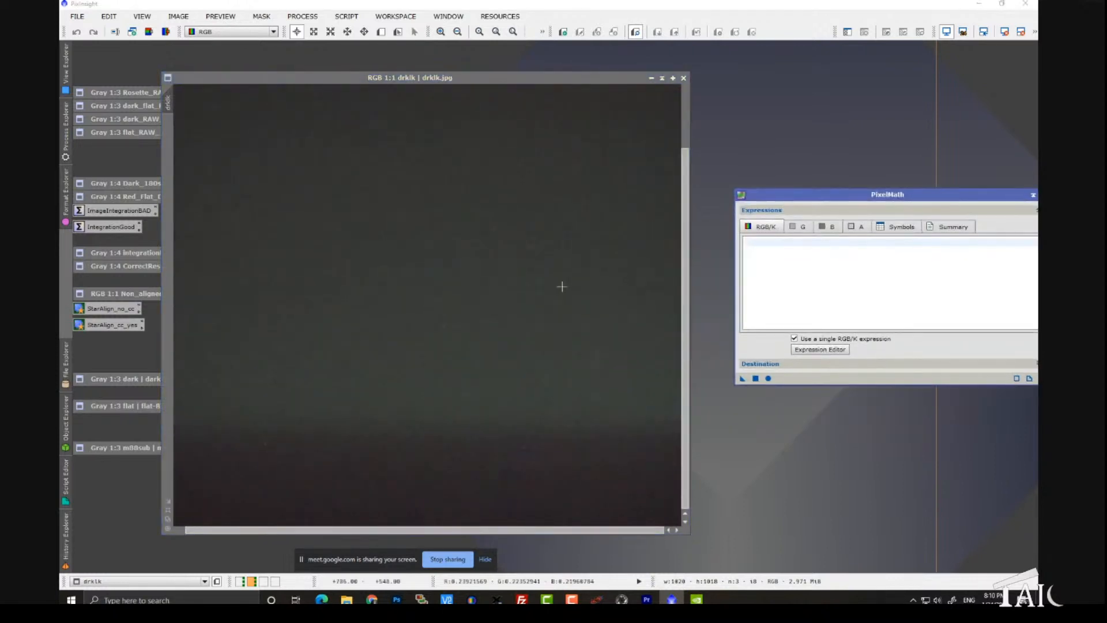
pyautogui.moveTo(449, 75); pyautogui.dragTo(437, 67)
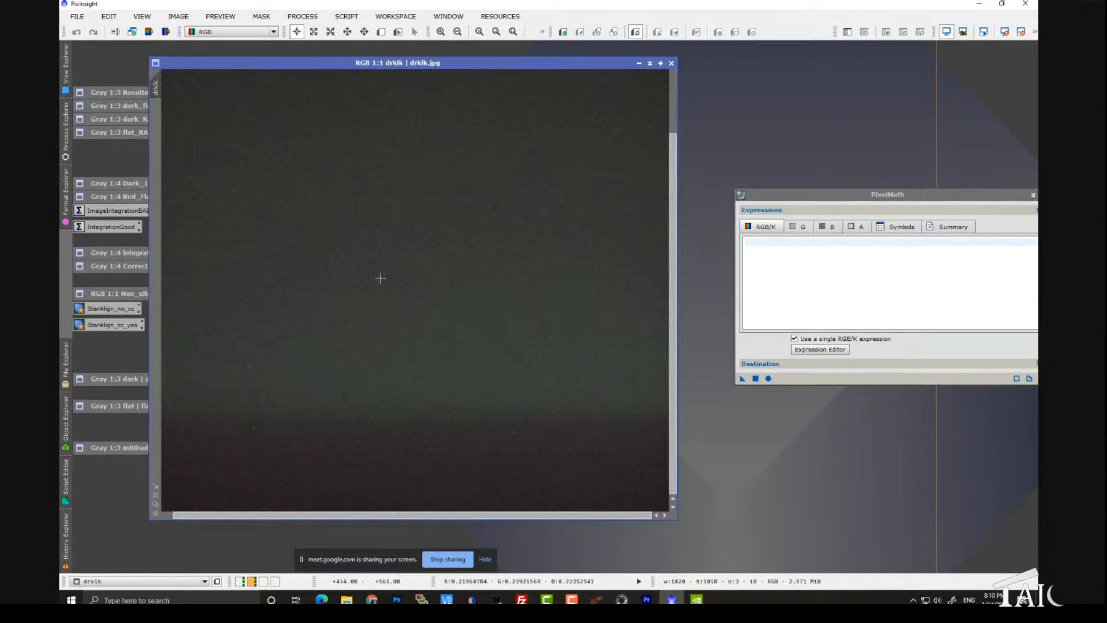
# Step: Examine the drklk image at 1:2 zoom so the whole frame fits, and collapse its window
pyautogui.scroll(1, 380, 279)
pyautogui.scroll(-2, 381, 279)
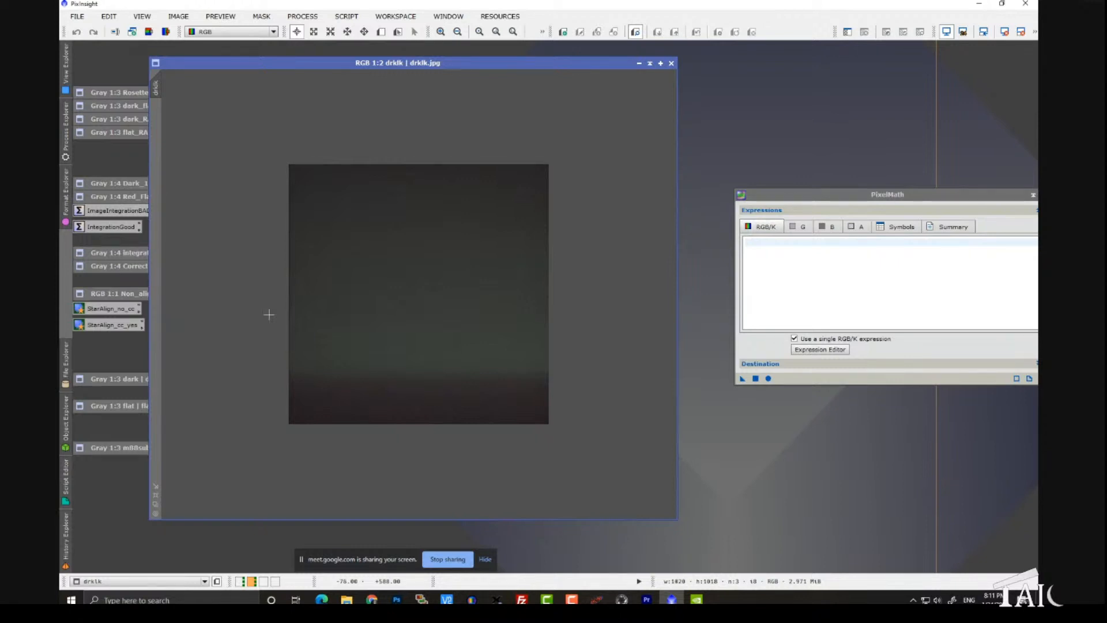
pyautogui.click(361, 322)
pyautogui.moveTo(361, 322); pyautogui.dragTo(425, 348)
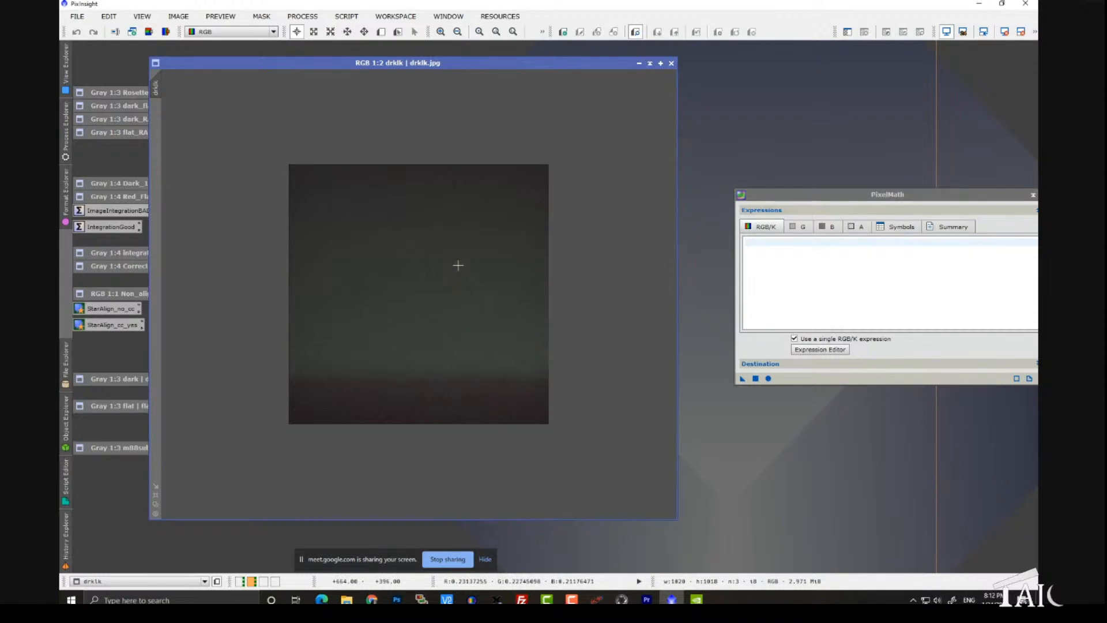
pyautogui.click(649, 64)
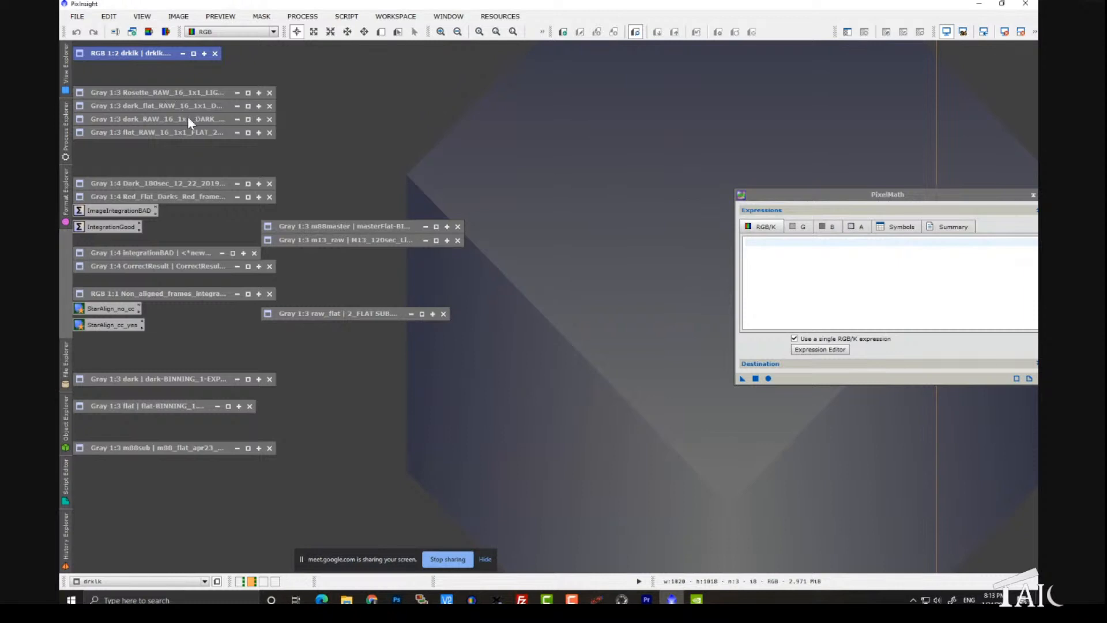
# Step: View the dark_flat_RAW DARKFLAT frame and the dark_RAW DARK 180s frame one after the other, collapsing each window
pyautogui.doubleClick(170, 106)
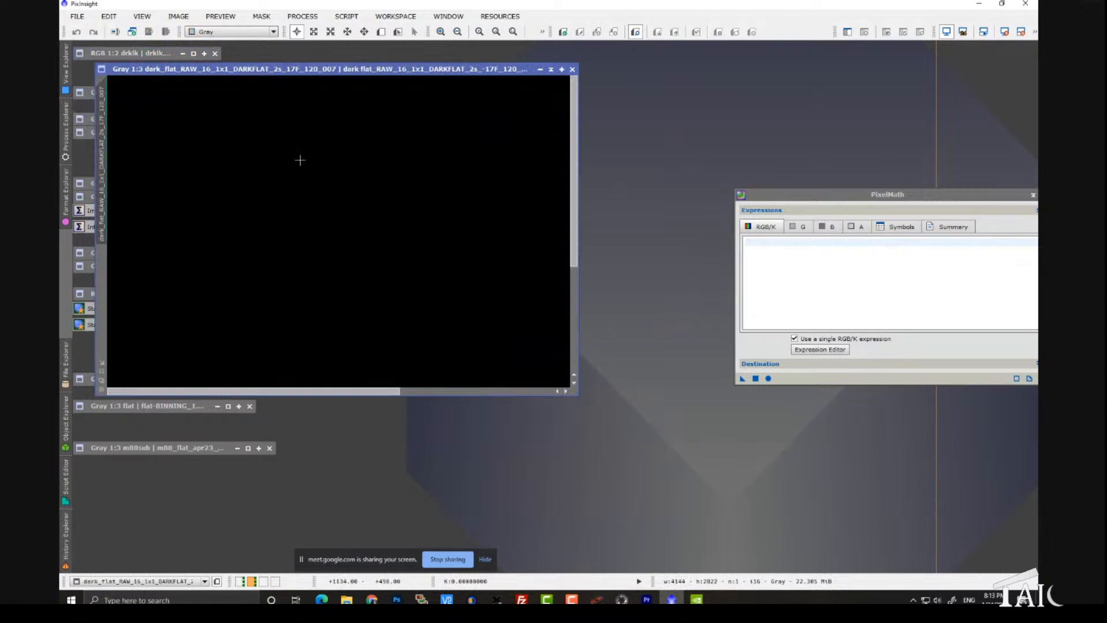
pyautogui.moveTo(277, 73); pyautogui.dragTo(403, 138)
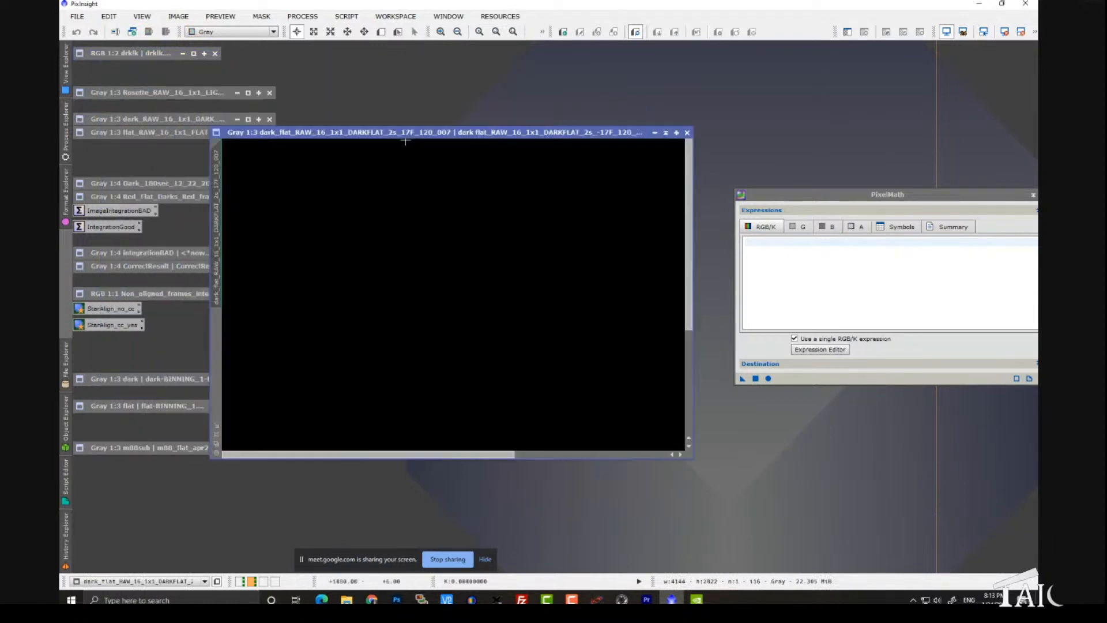
pyautogui.click(666, 132)
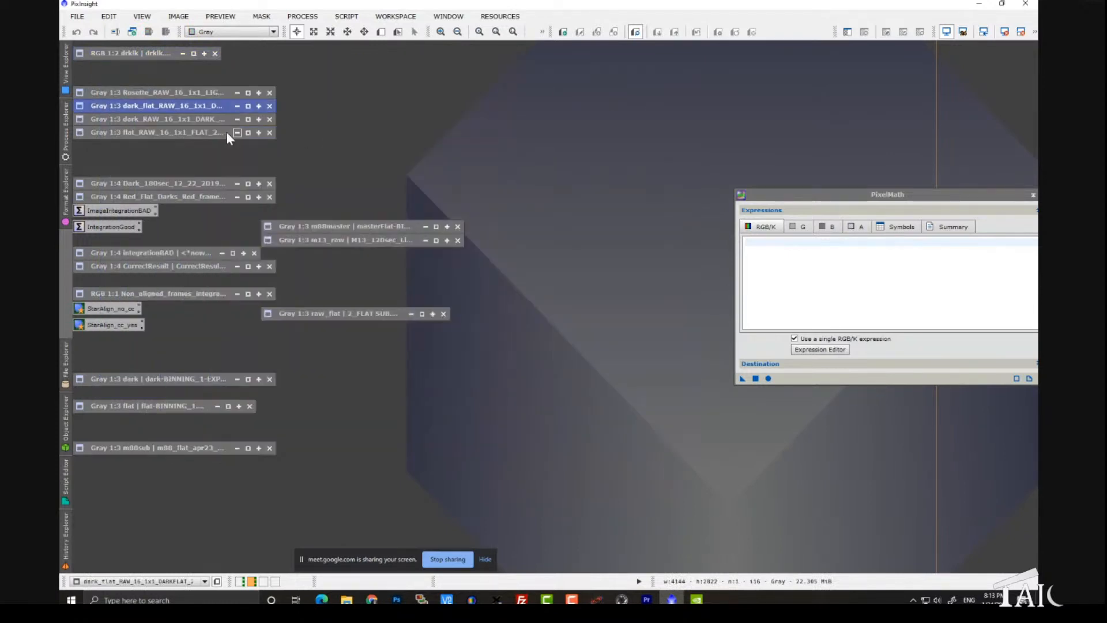
pyautogui.doubleClick(185, 120)
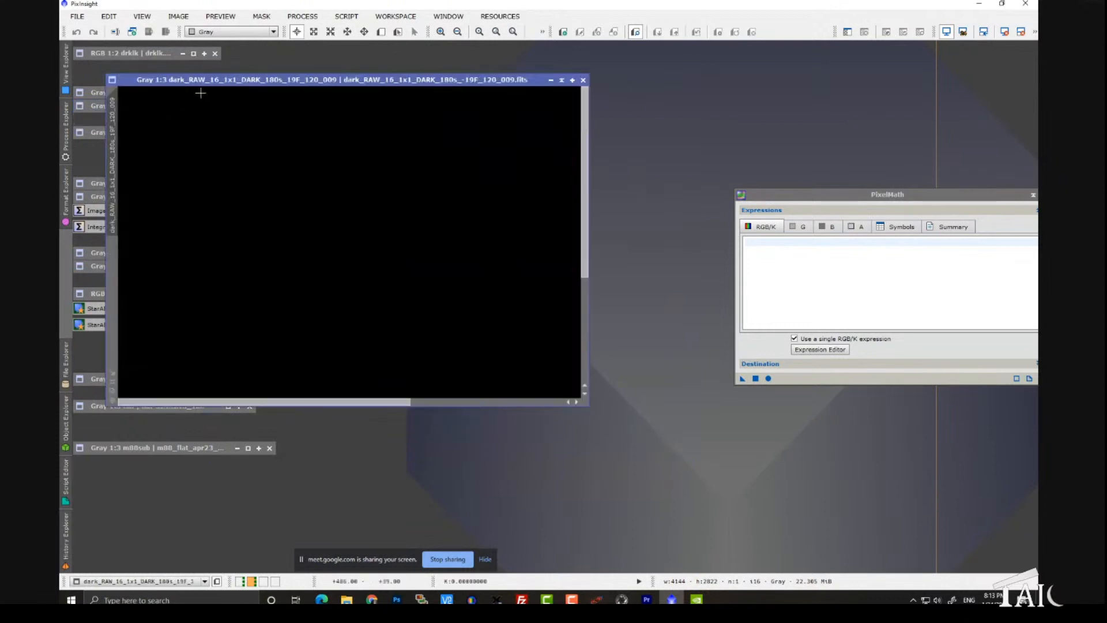
pyautogui.click(552, 79)
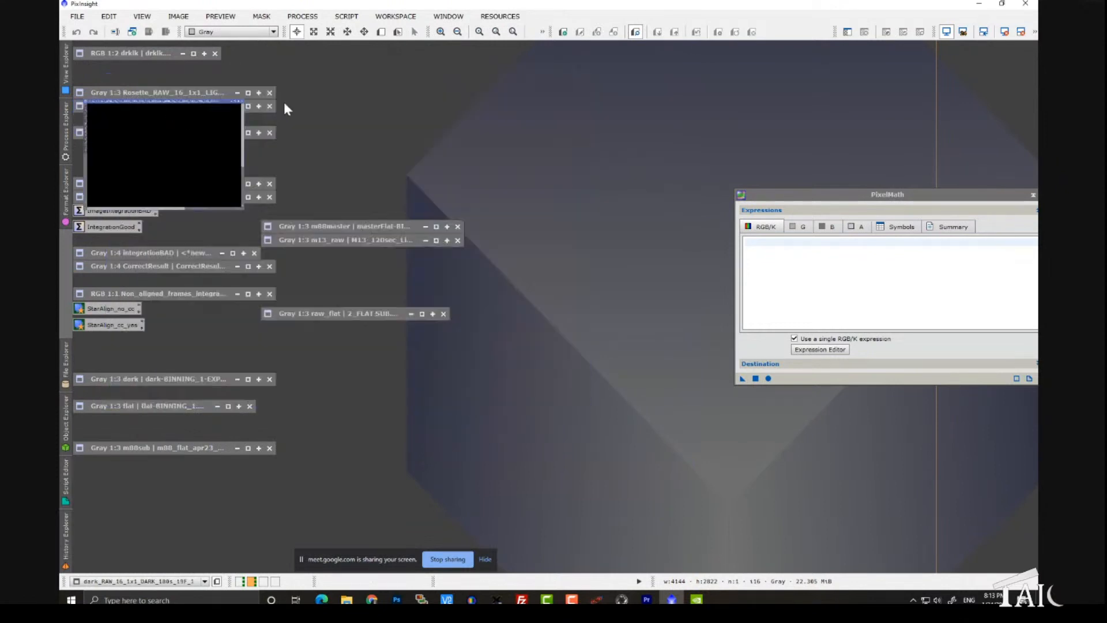
# Step: Expand the flat_RAW frame at 1:5 zoom, inspect its pixel pattern under magnification, and move the window clear of the collapsed images
pyautogui.doubleClick(138, 135)
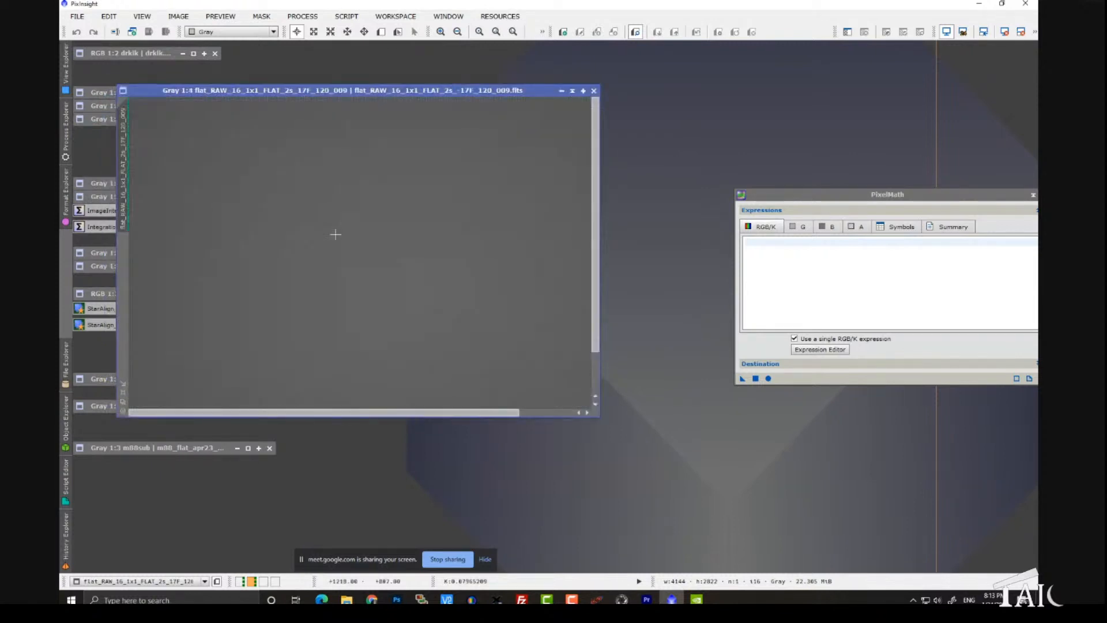
pyautogui.scroll(-1, 336, 234)
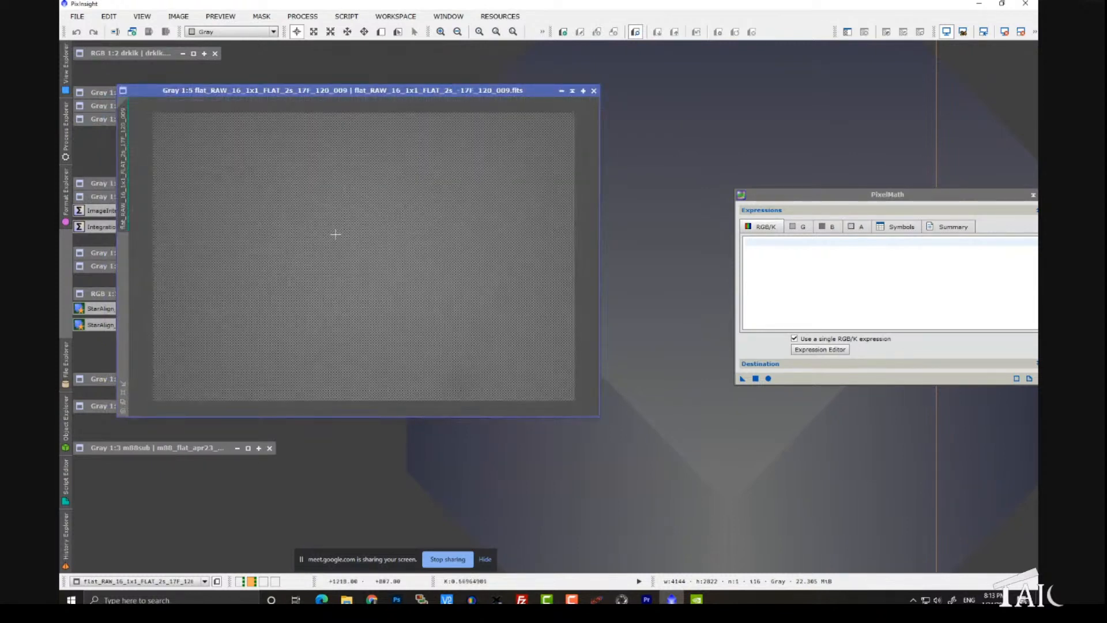
pyautogui.moveTo(335, 234); pyautogui.dragTo(327, 236)
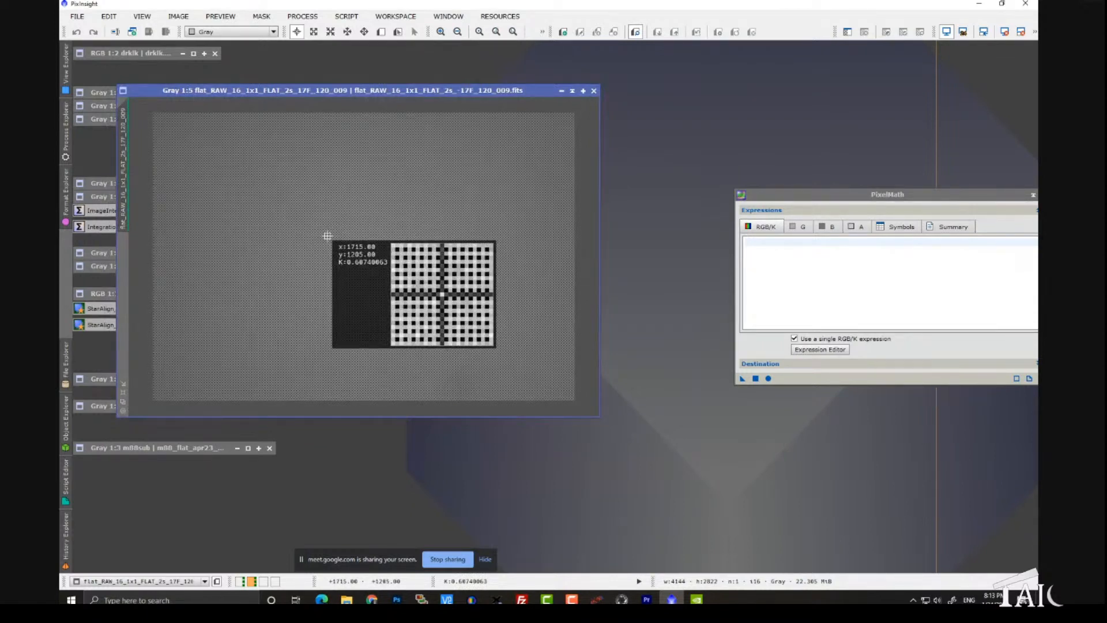
pyautogui.moveTo(327, 236); pyautogui.dragTo(327, 236)
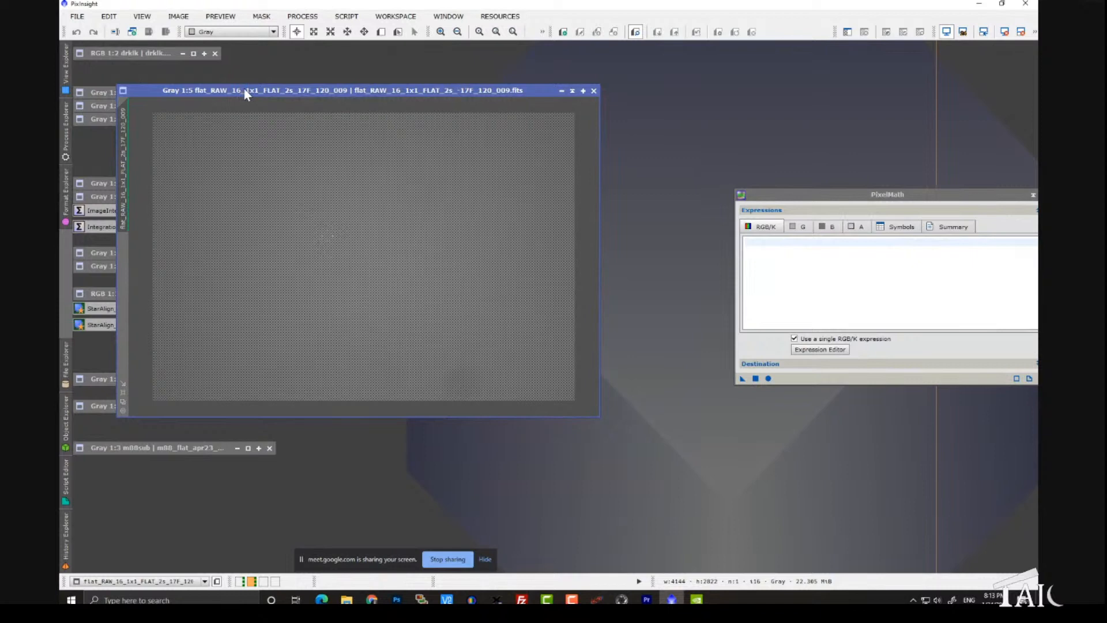
pyautogui.moveTo(245, 91); pyautogui.dragTo(448, 98)
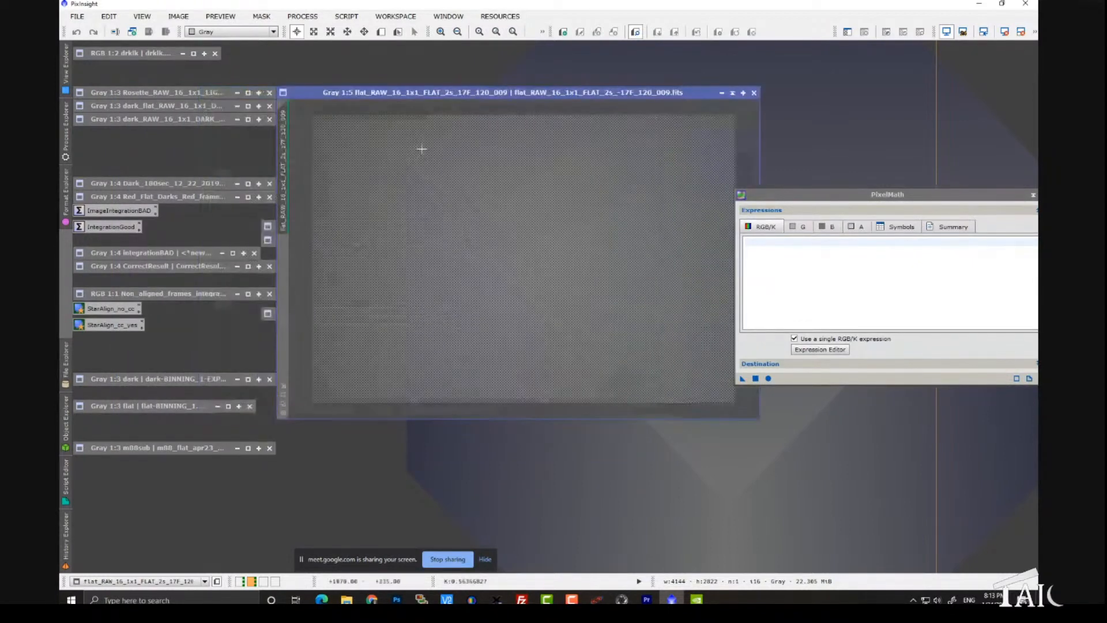
# Step: Expand the Rosette_RAW light frame, enlarge its window to show most of the nebula, and inspect background pixels under magnification
pyautogui.doubleClick(157, 94)
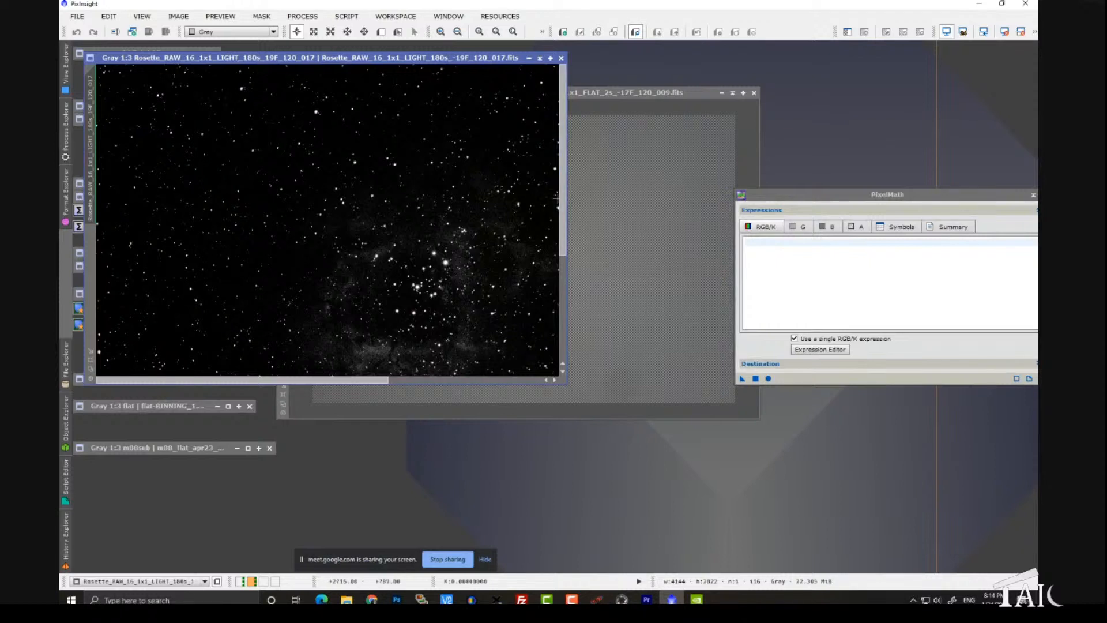
pyautogui.moveTo(562, 205); pyautogui.dragTo(568, 269)
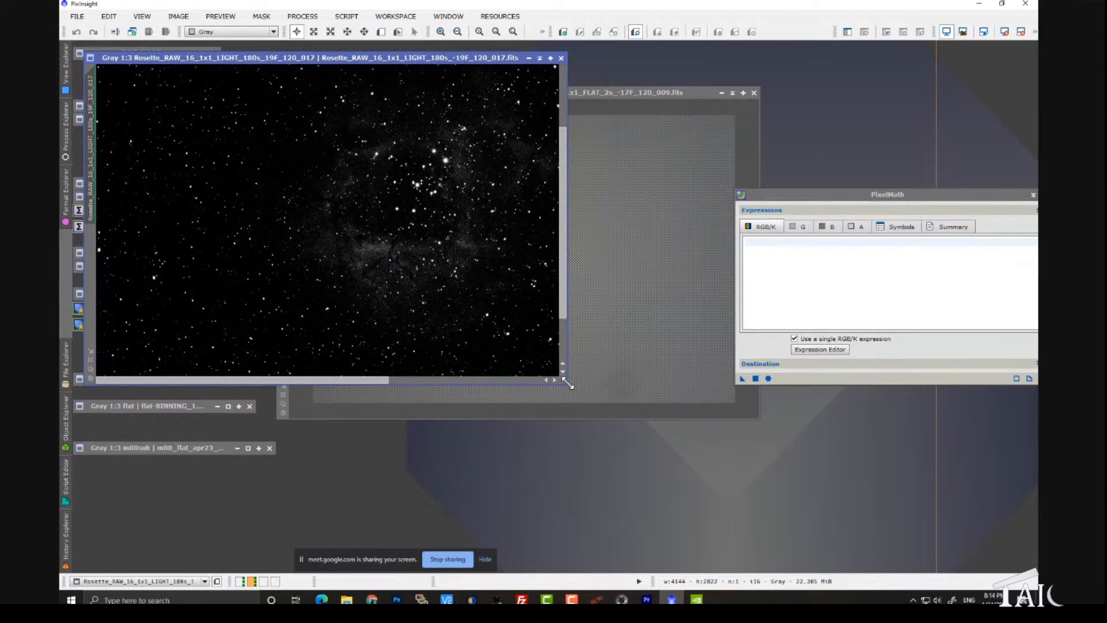
pyautogui.moveTo(567, 383); pyautogui.dragTo(731, 480)
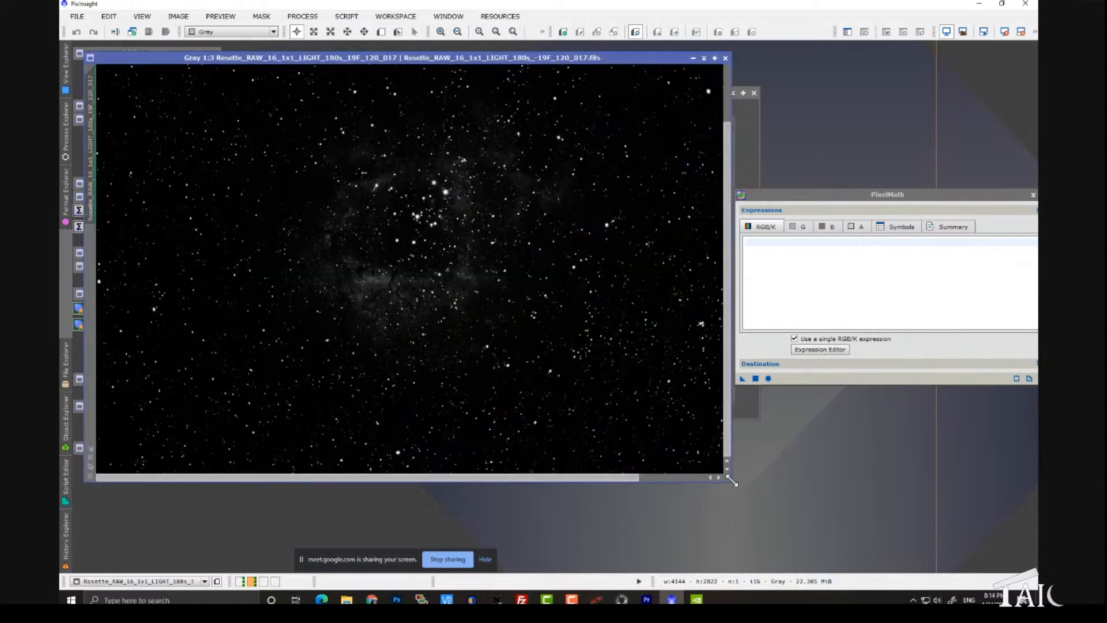
pyautogui.click(271, 199)
pyautogui.moveTo(270, 199)
pyautogui.mouseDown()
pyautogui.moveTo(295, 186)
pyautogui.moveTo(267, 218)
pyautogui.mouseUp()
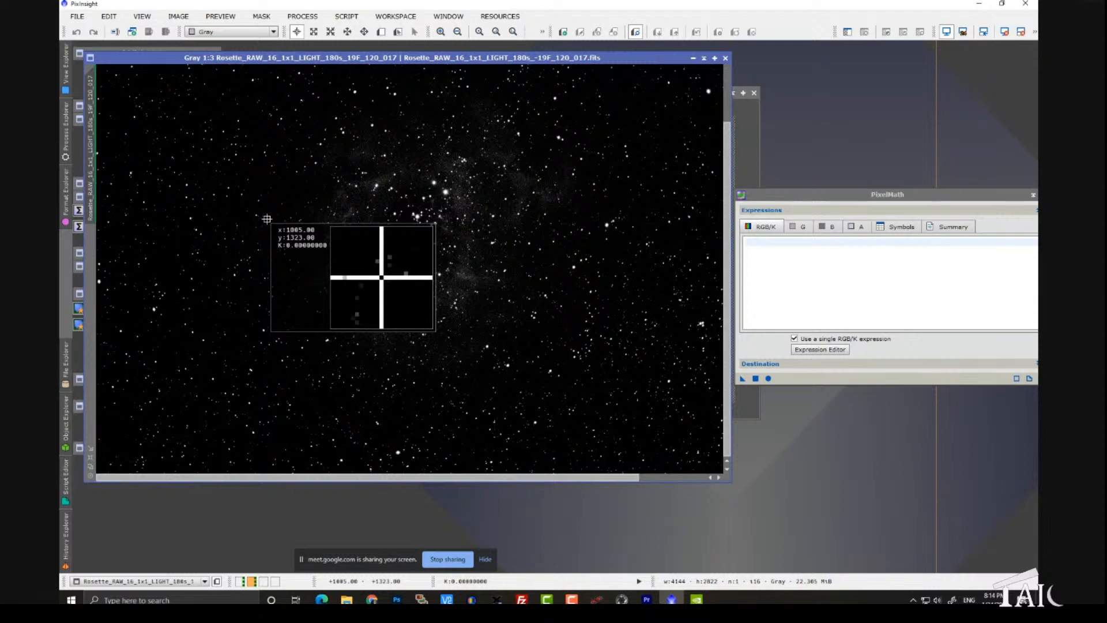
pyautogui.moveTo(266, 218); pyautogui.dragTo(267, 219)
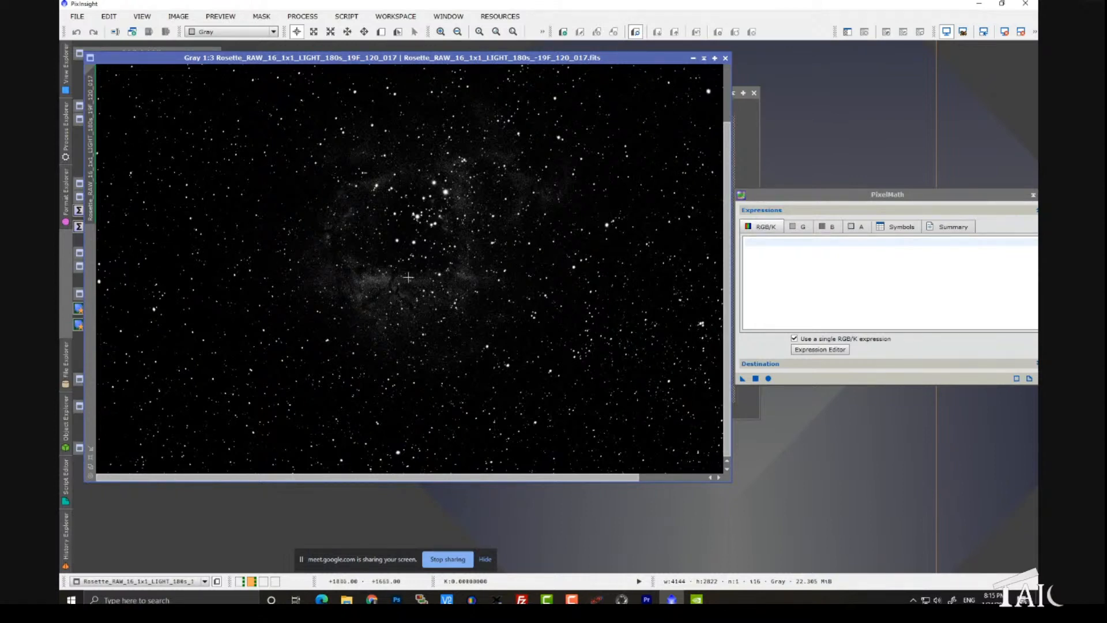
# Step: Collapse the Rosette_RAW light frame and flat_RAW frame windows
pyautogui.click(704, 58)
pyautogui.click(610, 61)
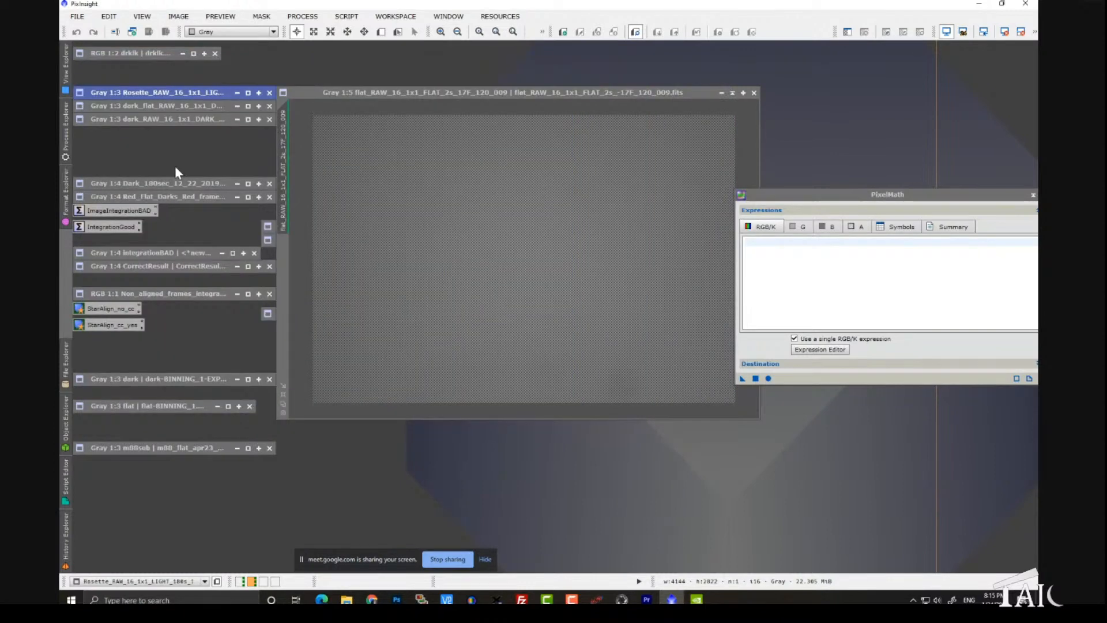
pyautogui.click(733, 93)
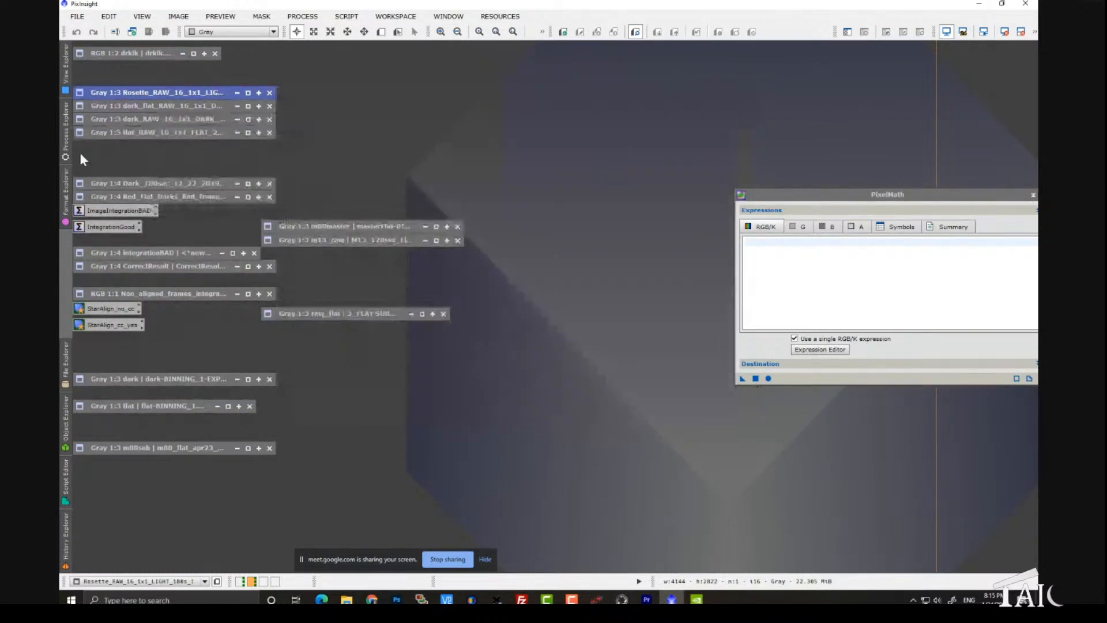
# Step: Review the dark_RAW, flat_RAW and Rosette_RAW frames in turn, collapsing each window after viewing it
pyautogui.doubleClick(163, 115)
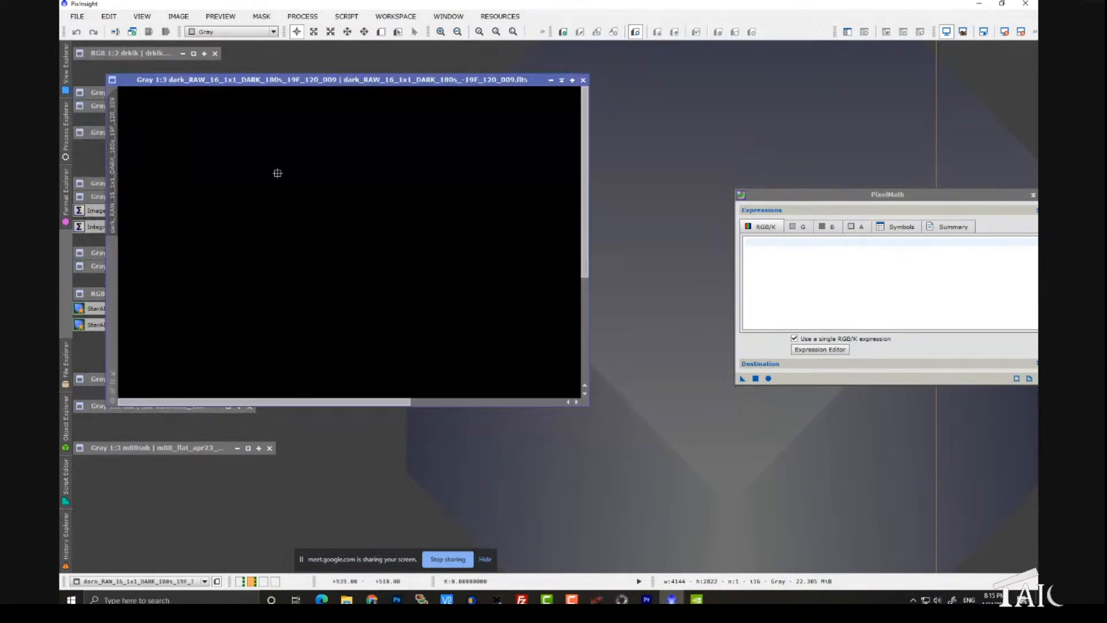
pyautogui.moveTo(277, 173); pyautogui.dragTo(85, 124)
pyautogui.click(561, 80)
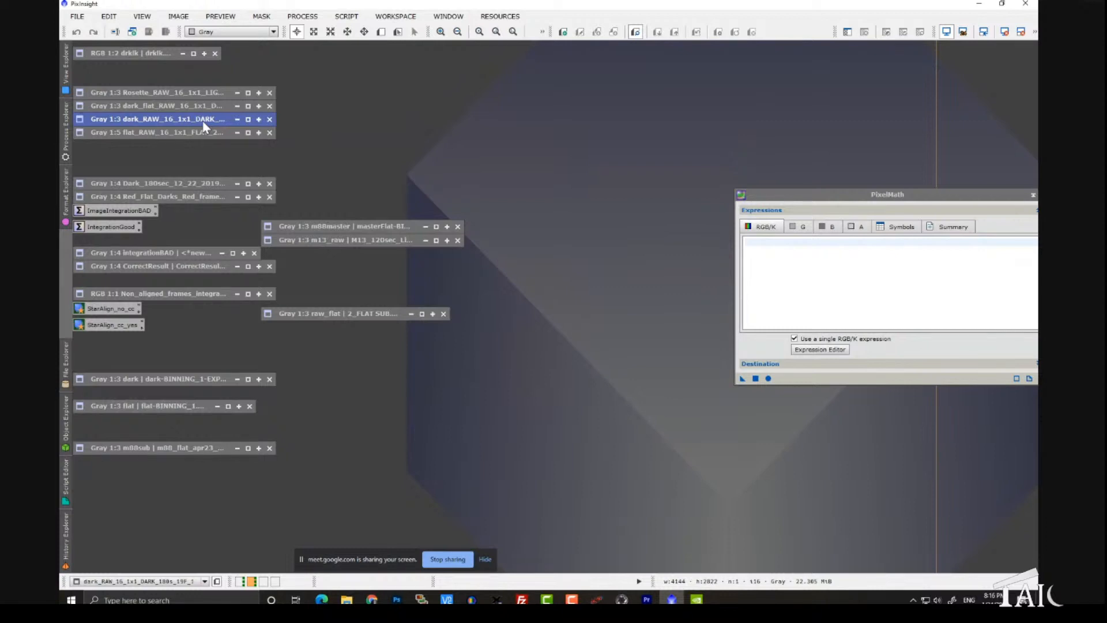
pyautogui.doubleClick(185, 133)
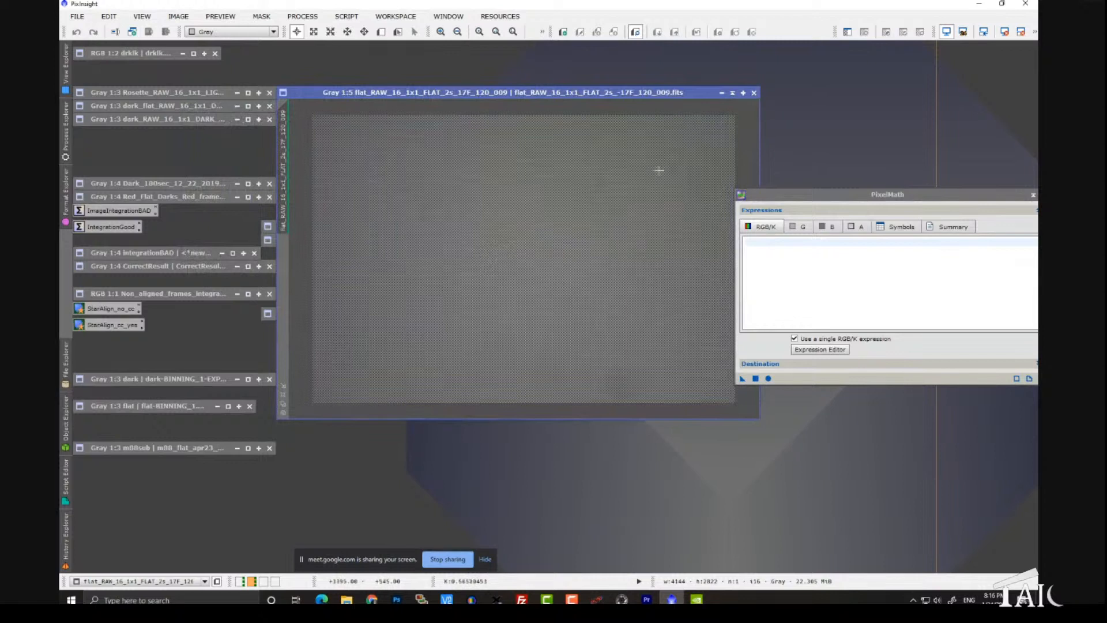
pyautogui.click(734, 93)
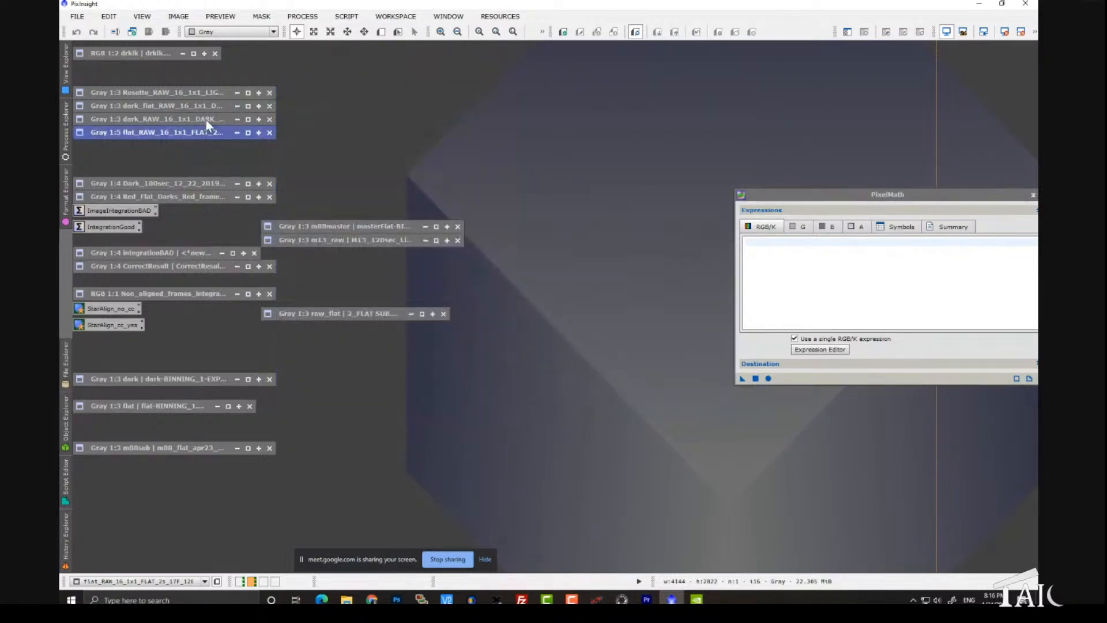
pyautogui.doubleClick(189, 94)
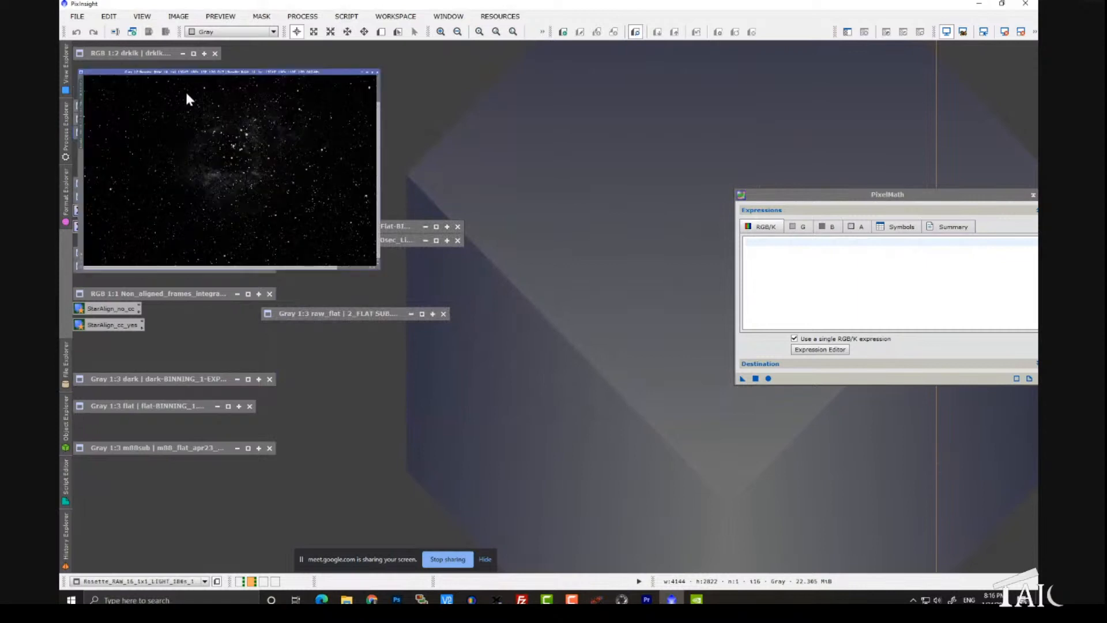
pyautogui.click(282, 194)
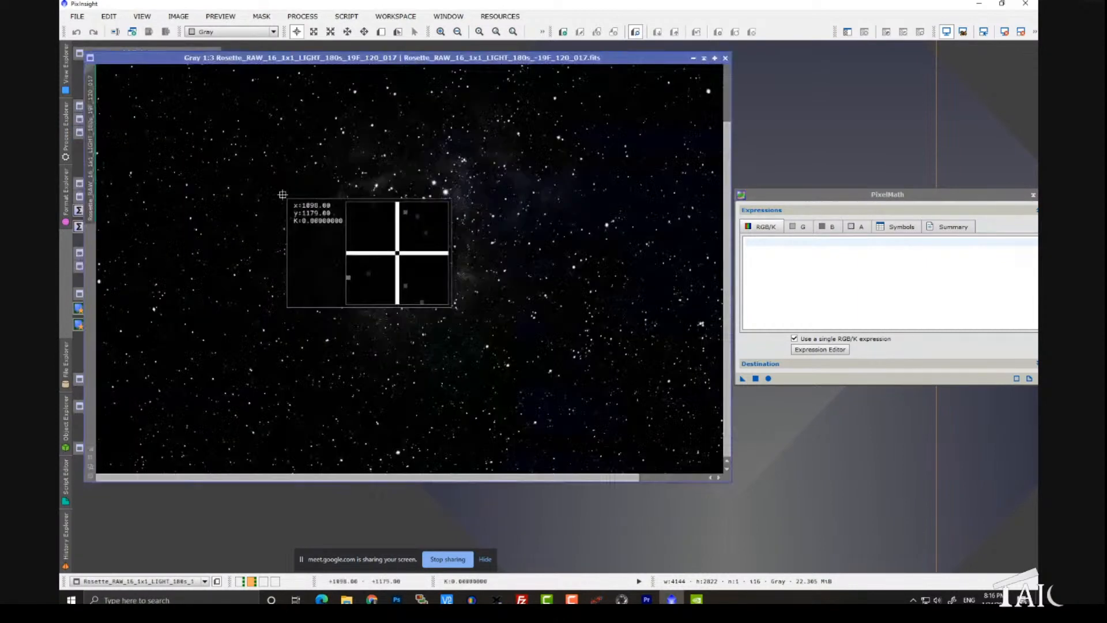
pyautogui.click(704, 58)
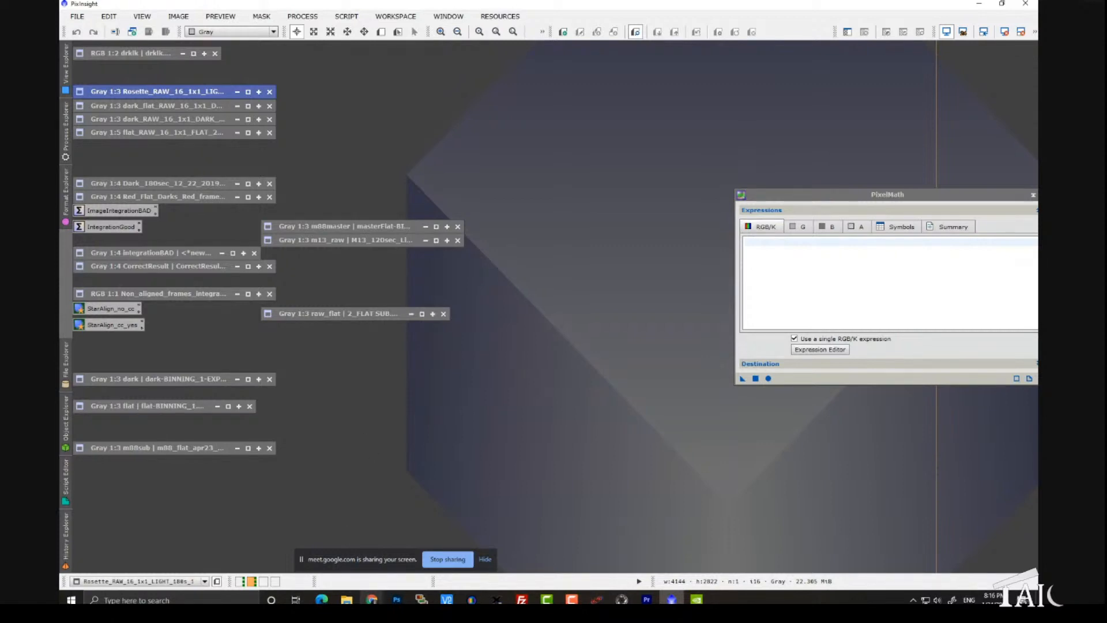
# Step: Switch to Chrome to view the PixInsight FastTrack Training page, and return to PixInsight
pyautogui.moveTo(372, 600)
pyautogui.click(337, 552)
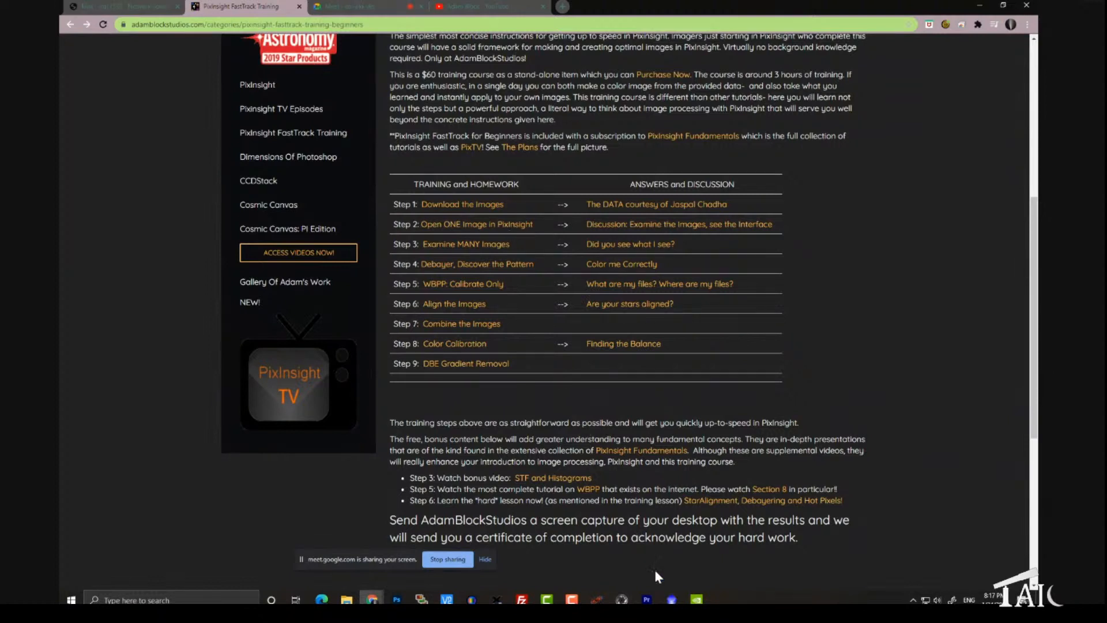
pyautogui.moveTo(672, 600)
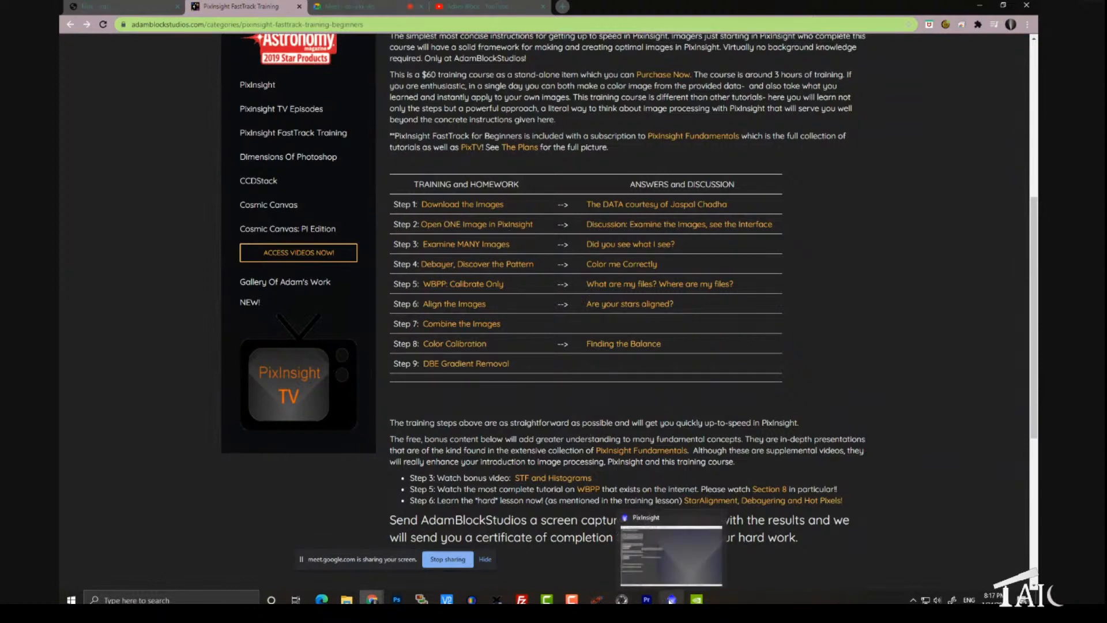
pyautogui.moveTo(676, 575)
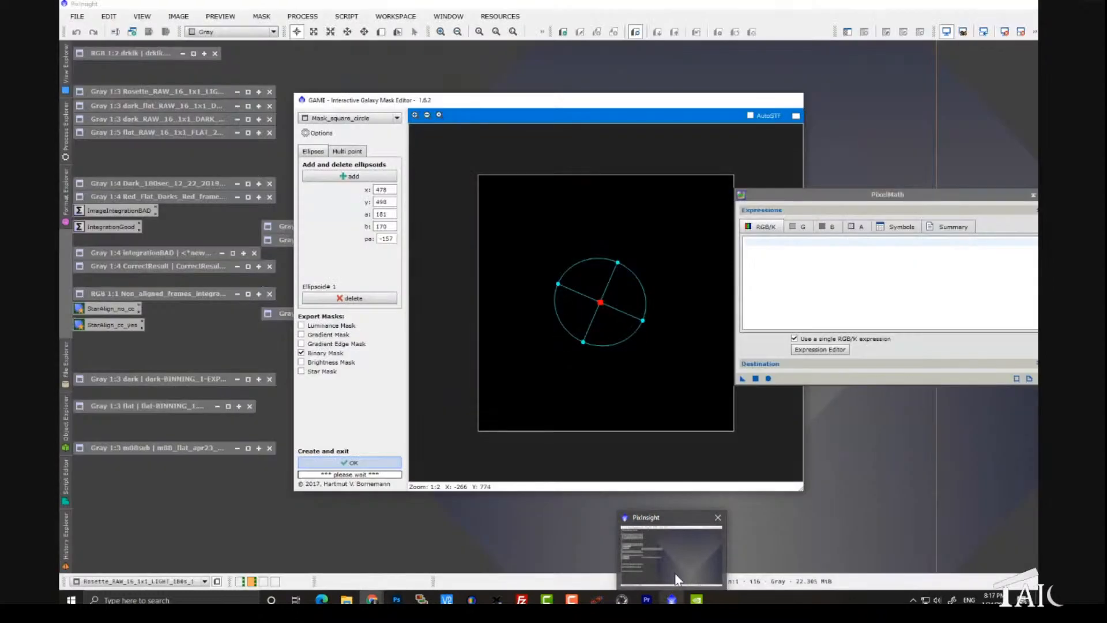
pyautogui.click(675, 572)
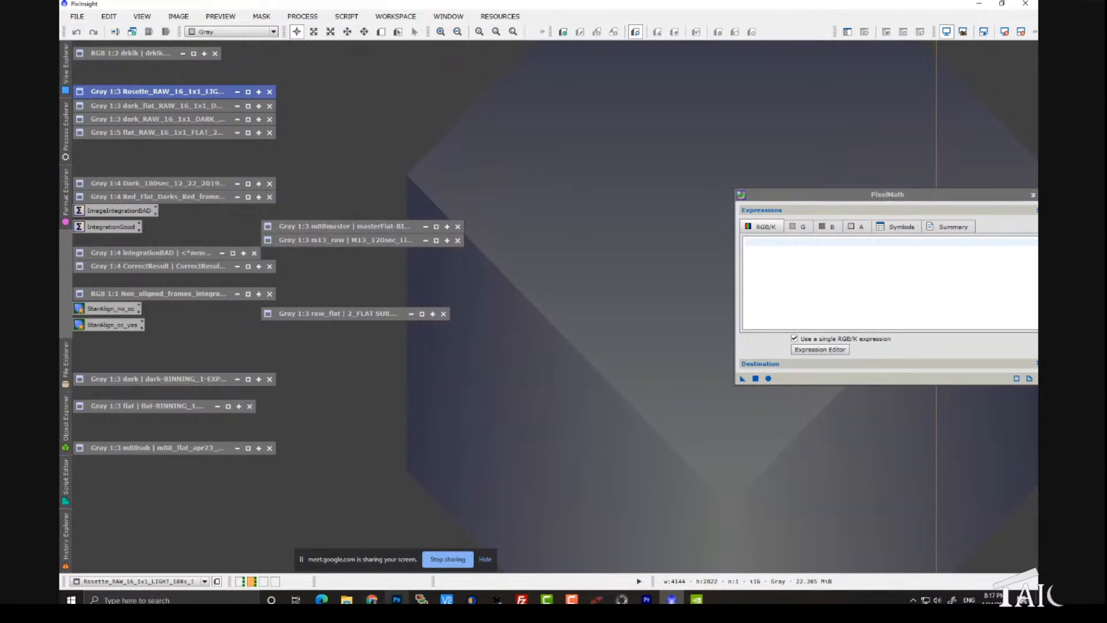
# Step: Switch back to Chrome, show the presenter's YouTube channel, and look over its uploads and created playlists
pyautogui.click(381, 598)
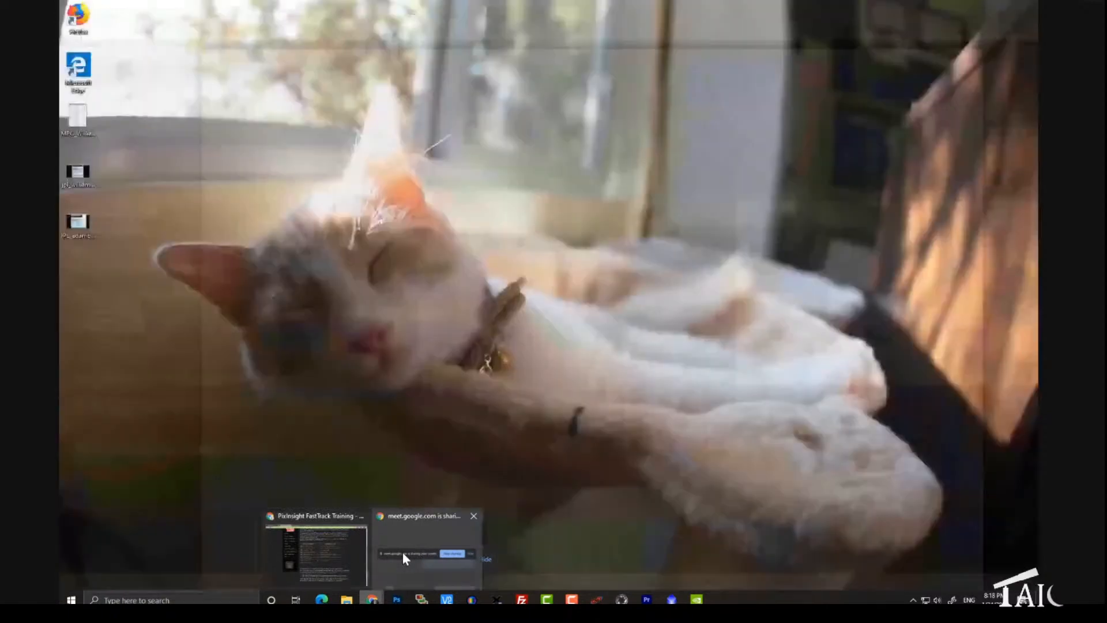
pyautogui.click(341, 550)
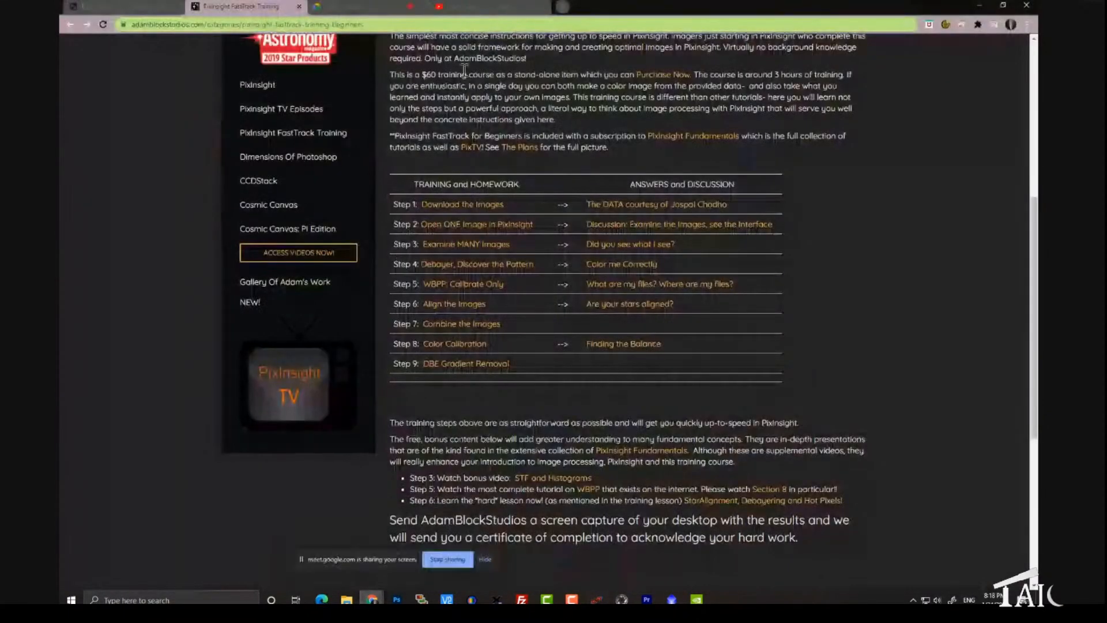
pyautogui.click(487, 5)
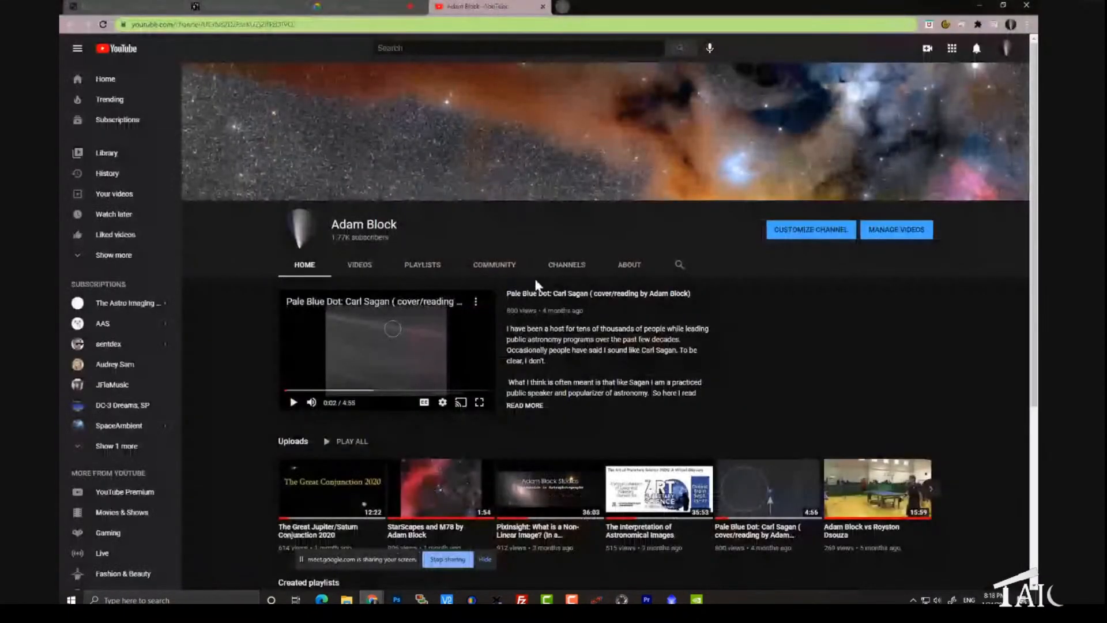
pyautogui.scroll(-2, 534, 289)
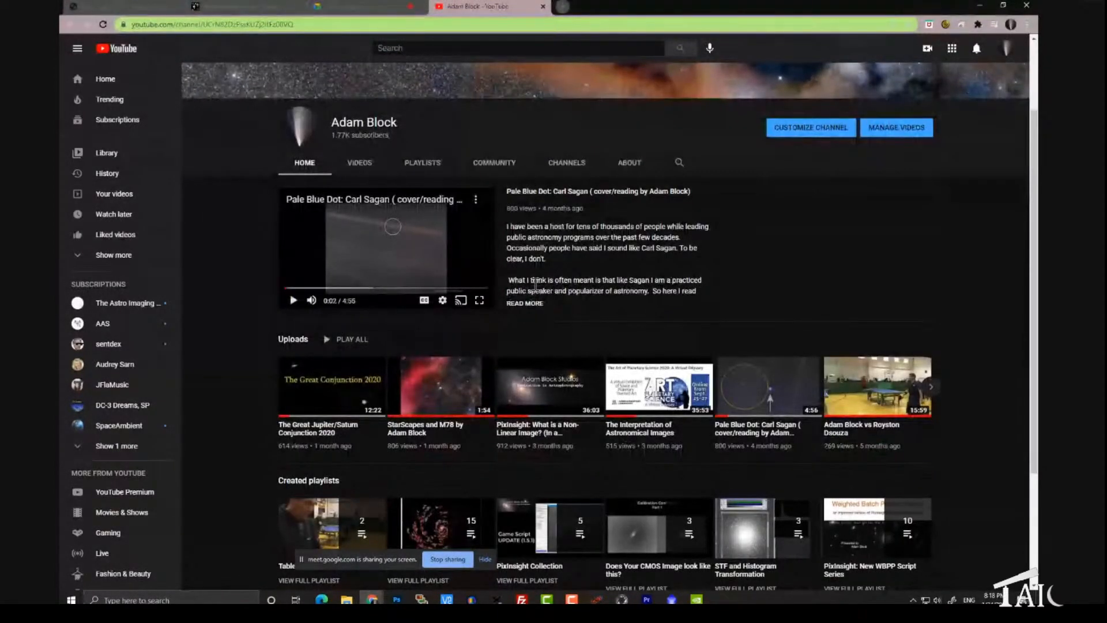
pyautogui.scroll(2, 535, 284)
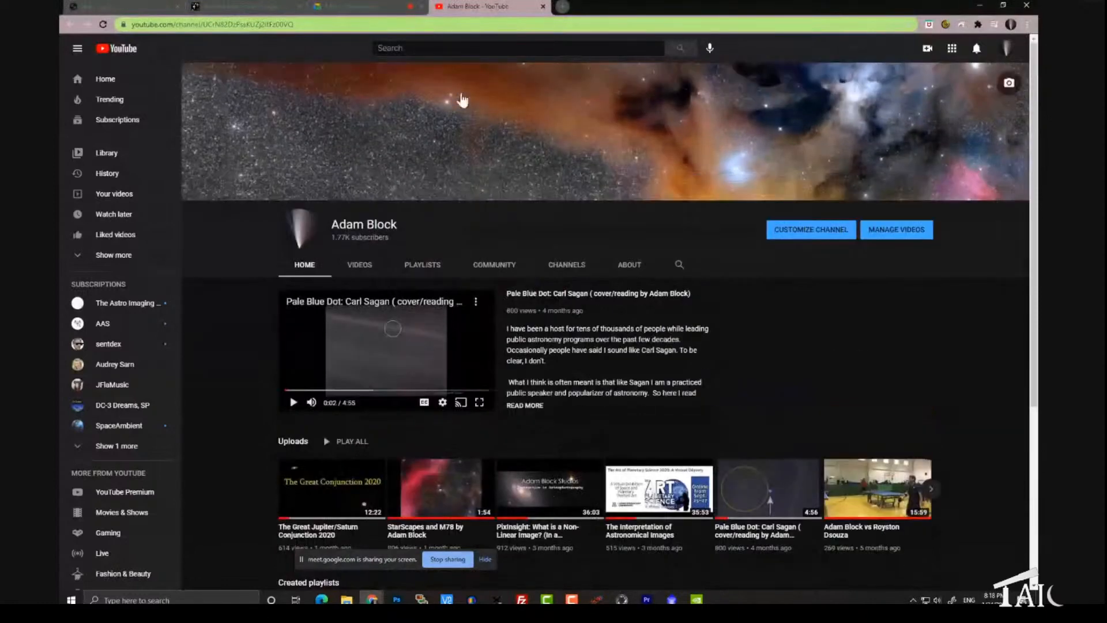
# Step: Show the PixInsight FastTrack Training page again and switch back to PixInsight
pyautogui.click(256, 6)
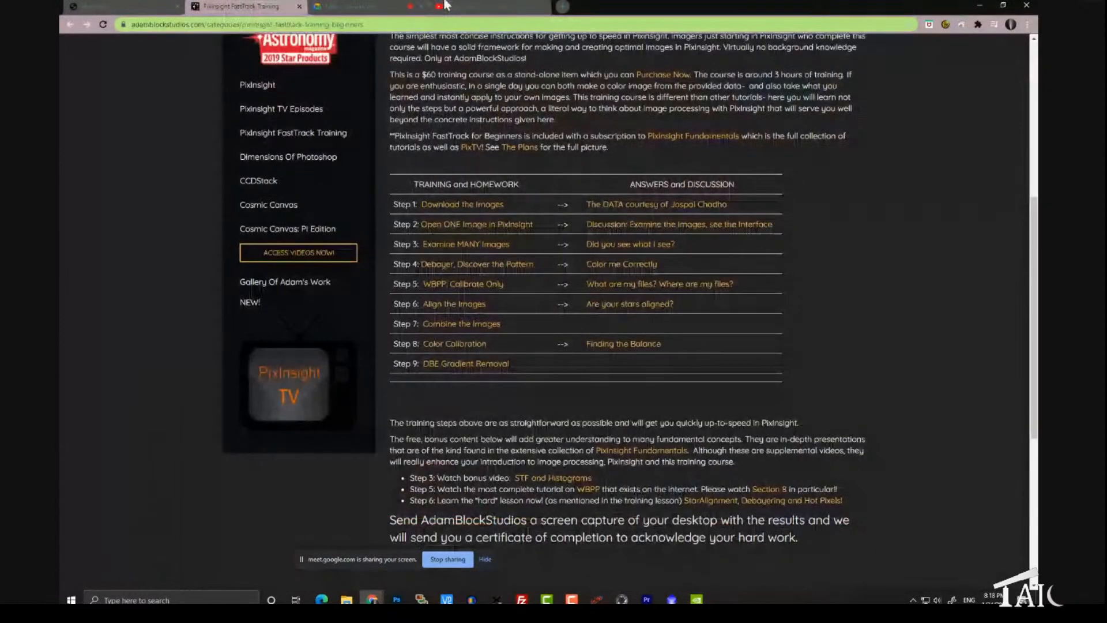
pyautogui.click(672, 600)
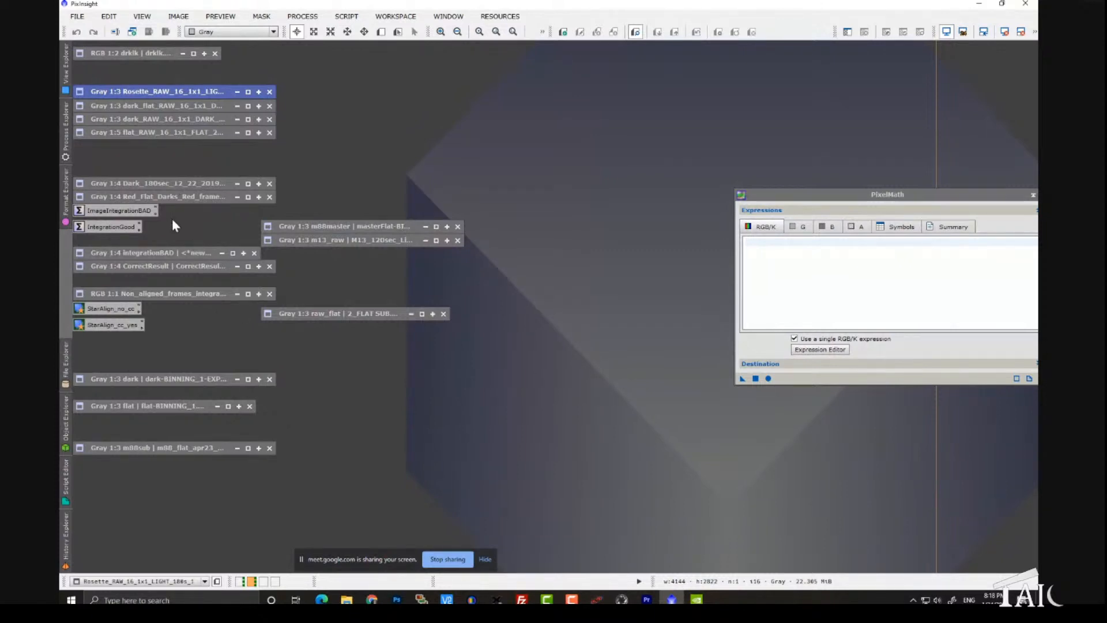
# Step: Point out the Dark_180sec and Red_Flat_Darks frames, and look at the ImageIntegrationBAD process settings before closing them
pyautogui.click(177, 182)
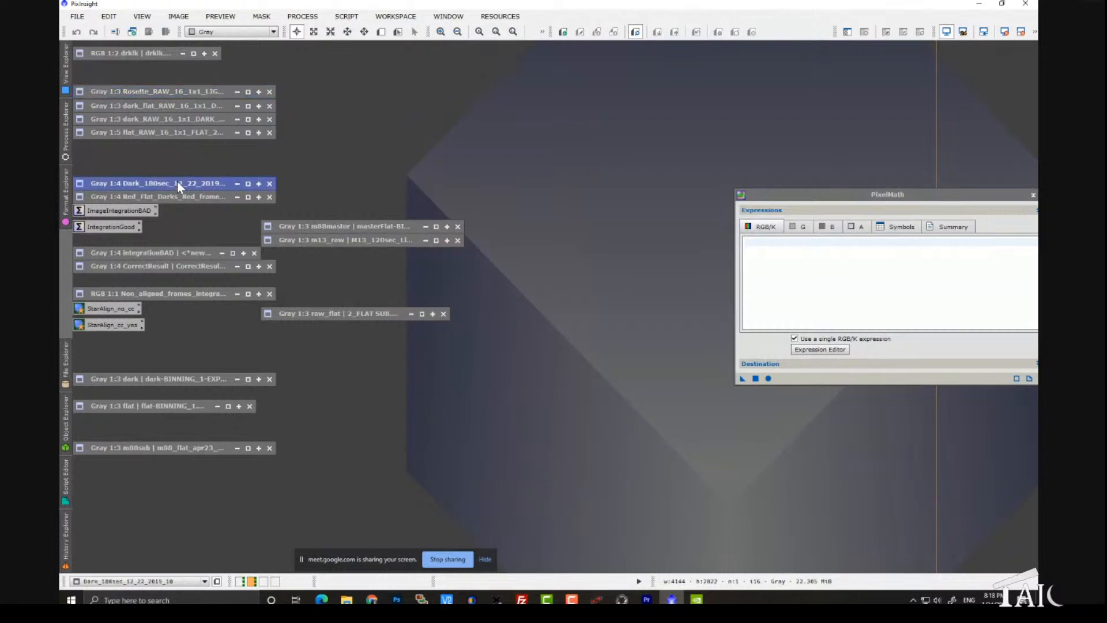
pyautogui.click(178, 196)
pyautogui.click(118, 229)
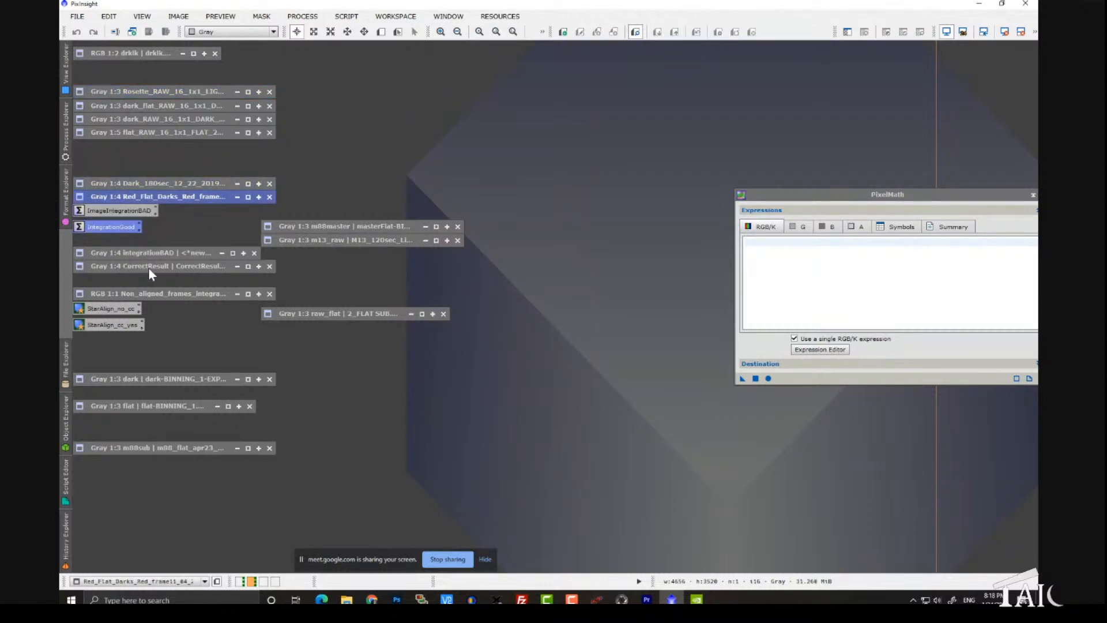
pyautogui.doubleClick(124, 214)
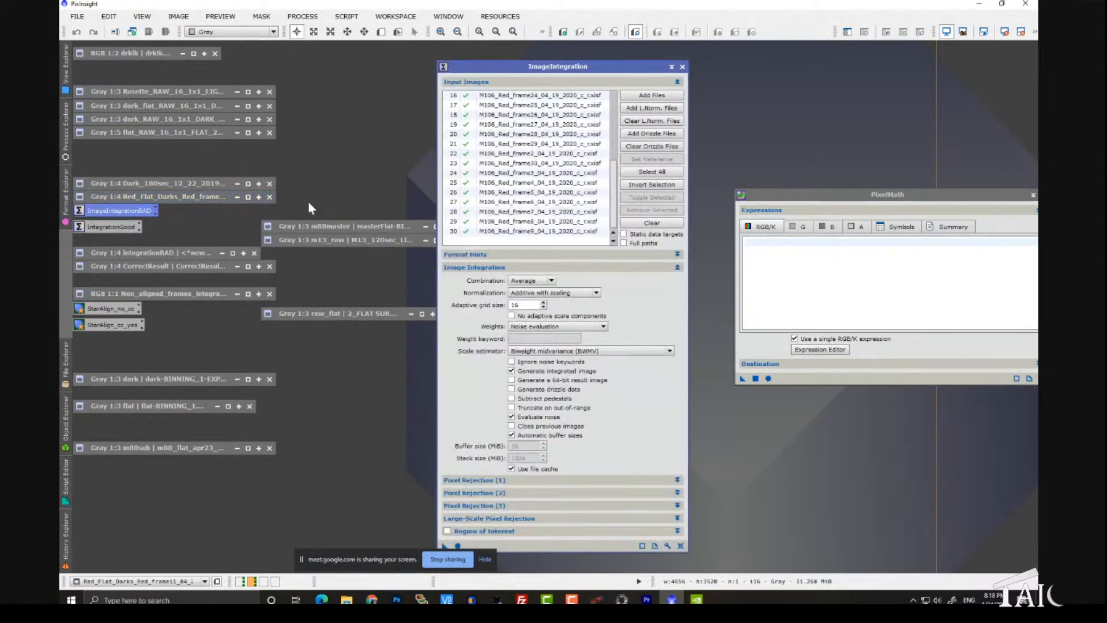
pyautogui.click(682, 67)
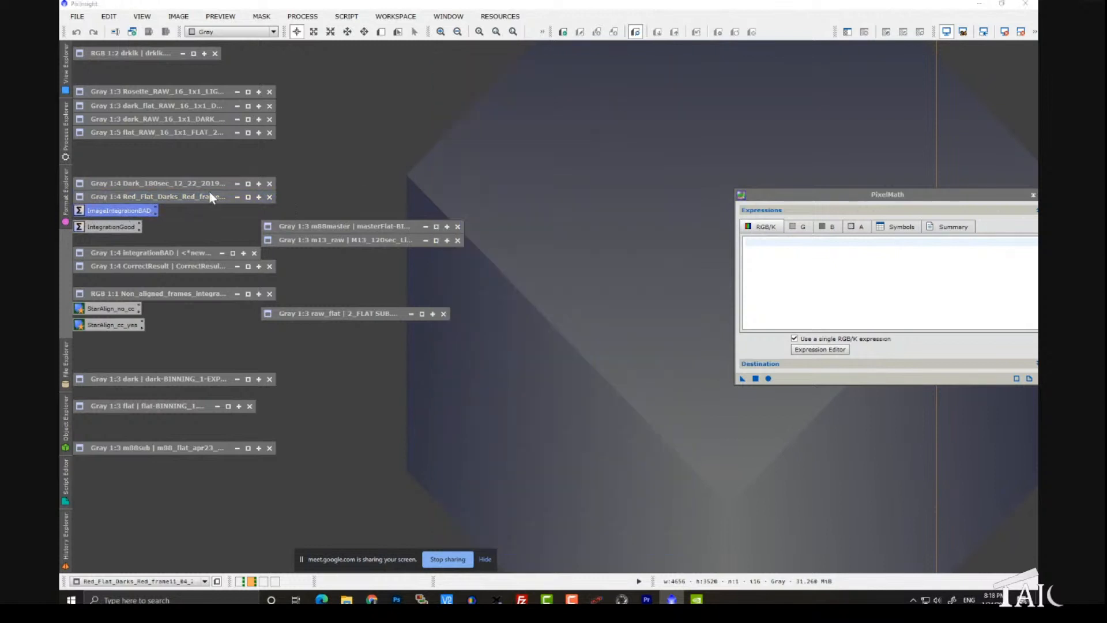
# Step: Examine the whole integrationBAD image at 1:6 zoom, moving its window clear of the other items, and collapse it
pyautogui.doubleClick(156, 252)
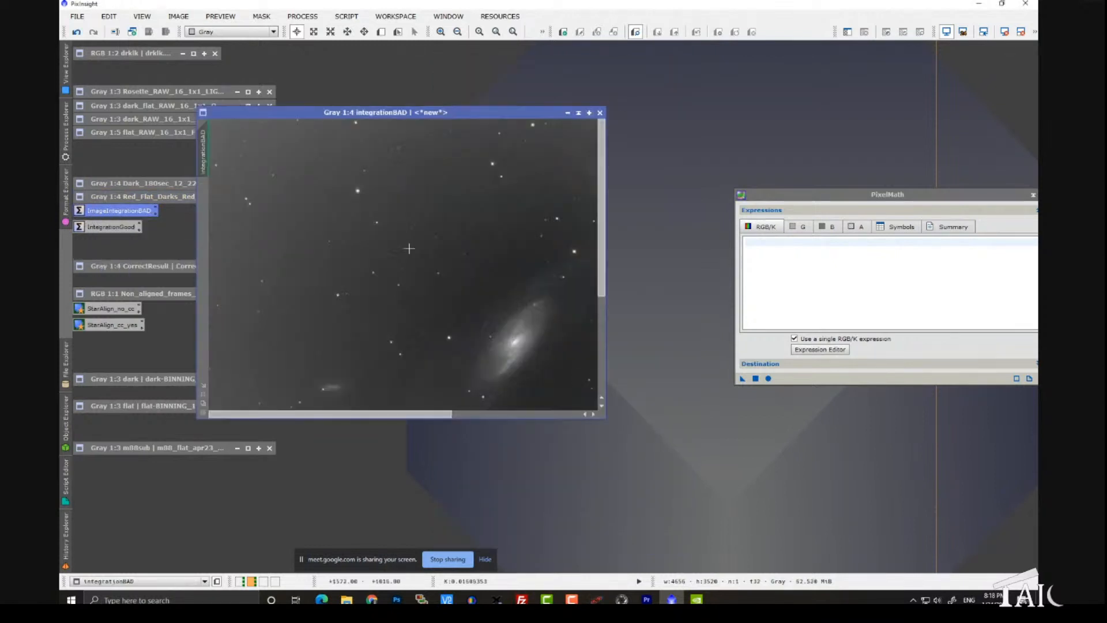
pyautogui.scroll(-2, 464, 268)
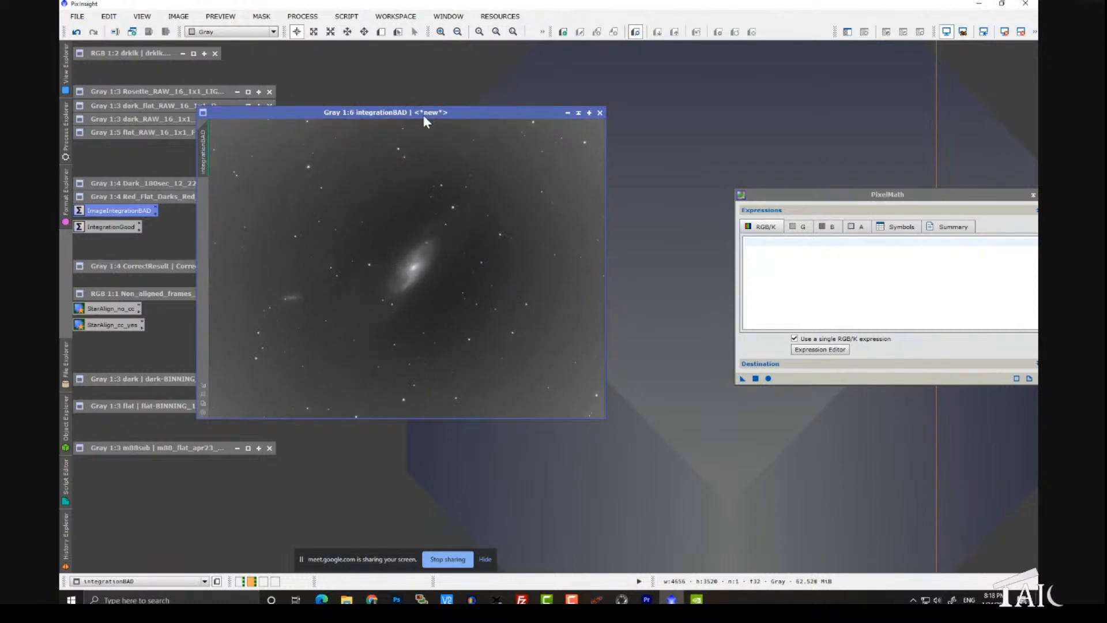
pyautogui.moveTo(424, 115); pyautogui.dragTo(531, 87)
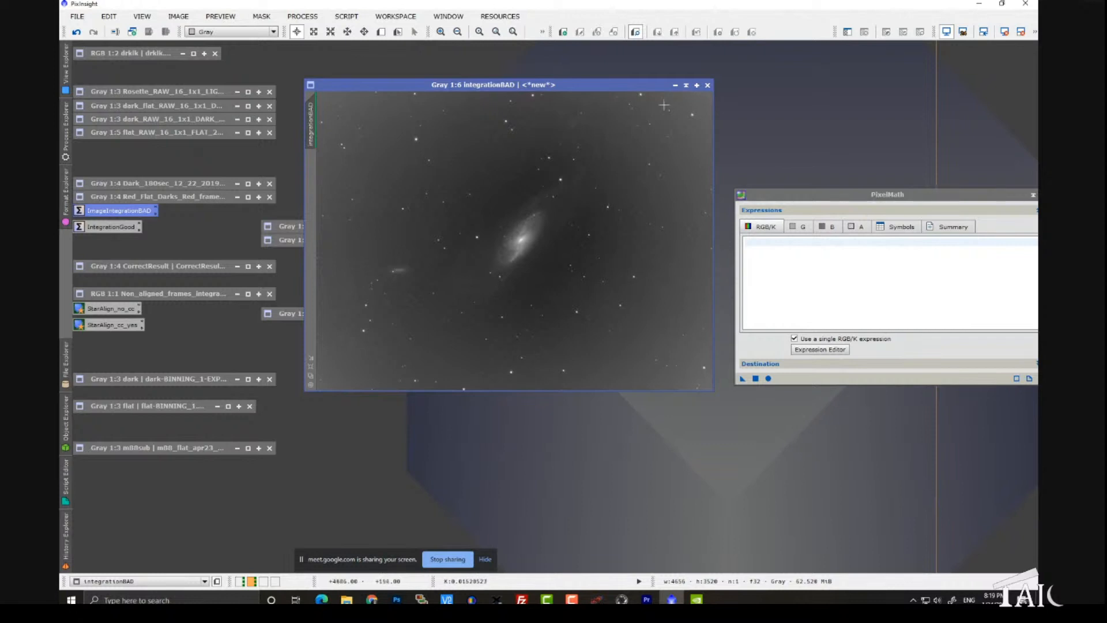
pyautogui.click(686, 85)
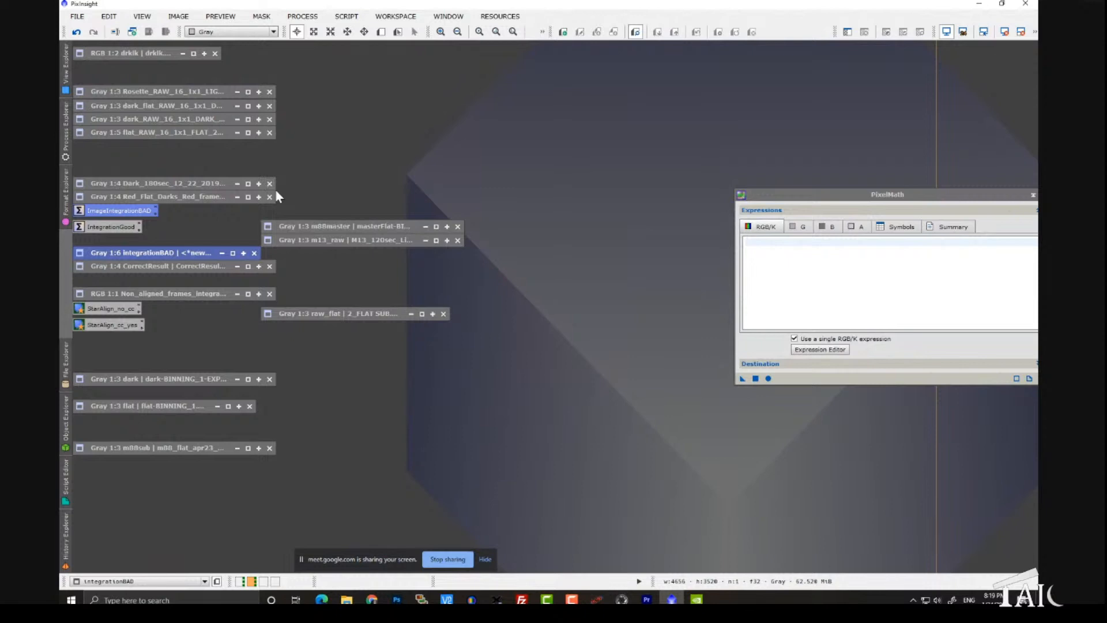
# Step: Reopen the ImageIntegrationBAD process and try to open the M106 Red_frame17 image from its input list
pyautogui.doubleClick(127, 218)
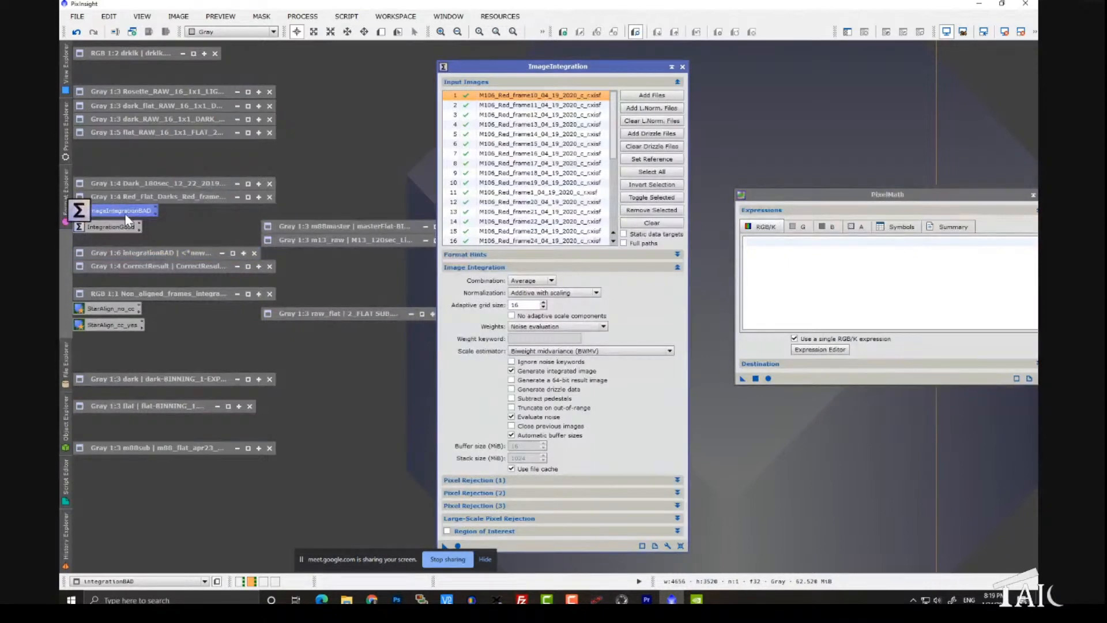
pyautogui.moveTo(536, 67); pyautogui.dragTo(489, 32)
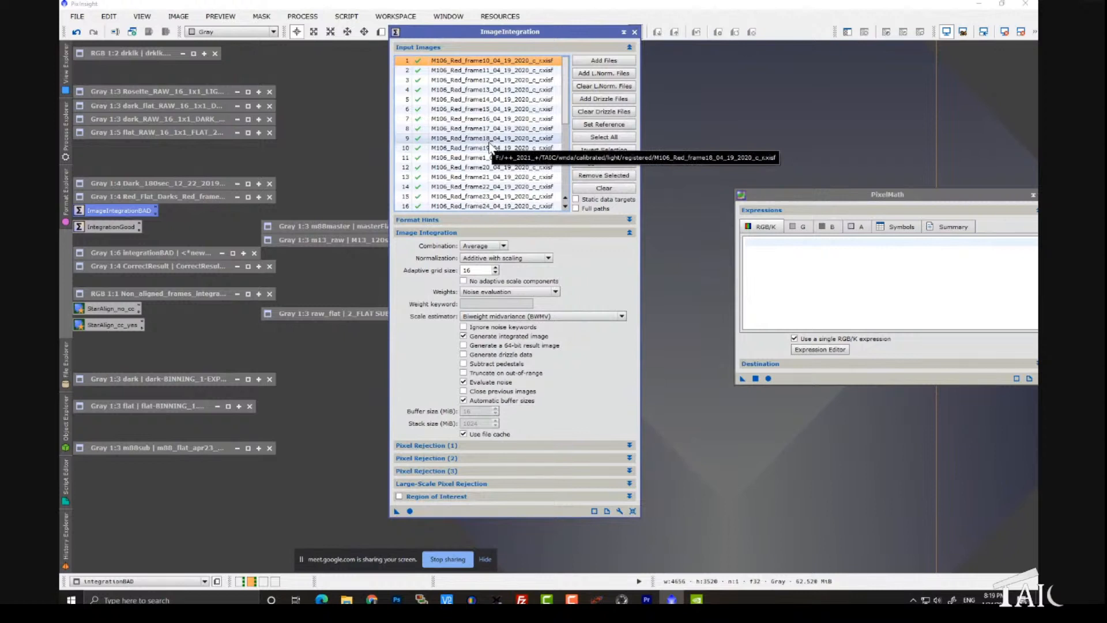
pyautogui.doubleClick(469, 130)
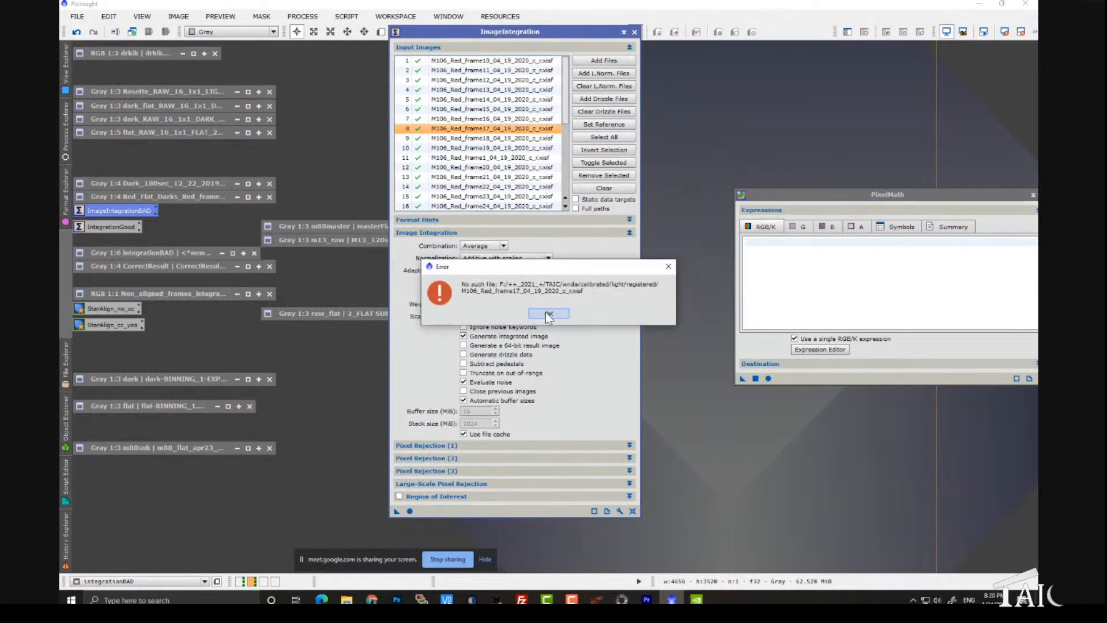
pyautogui.click(548, 315)
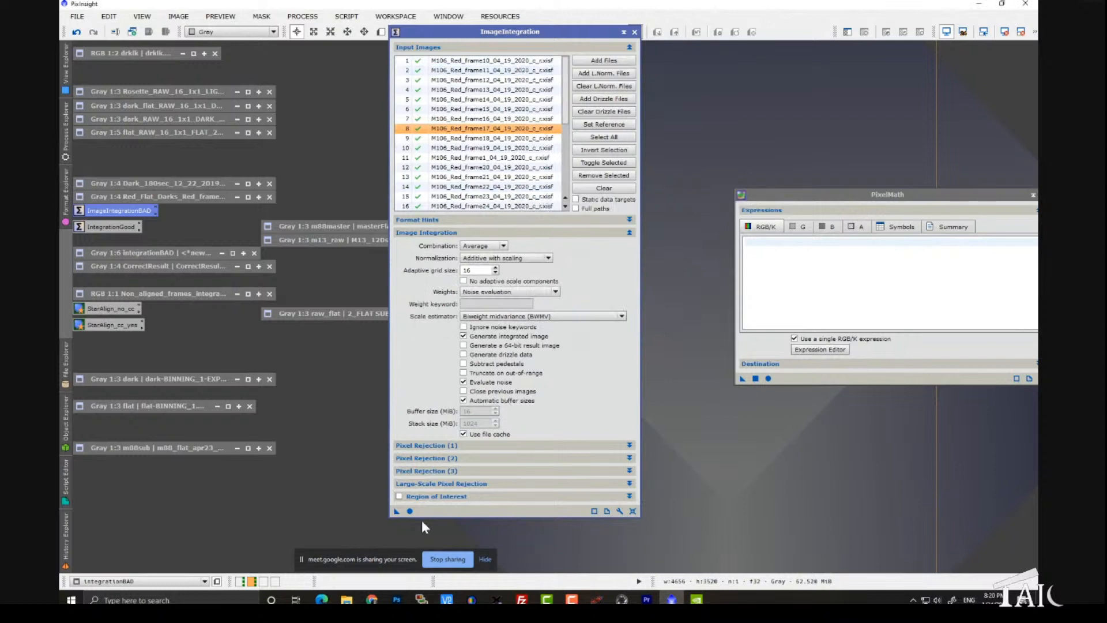
# Step: Try to run the ImageIntegrationBAD process globally with its existing file list, and close it
pyautogui.click(409, 511)
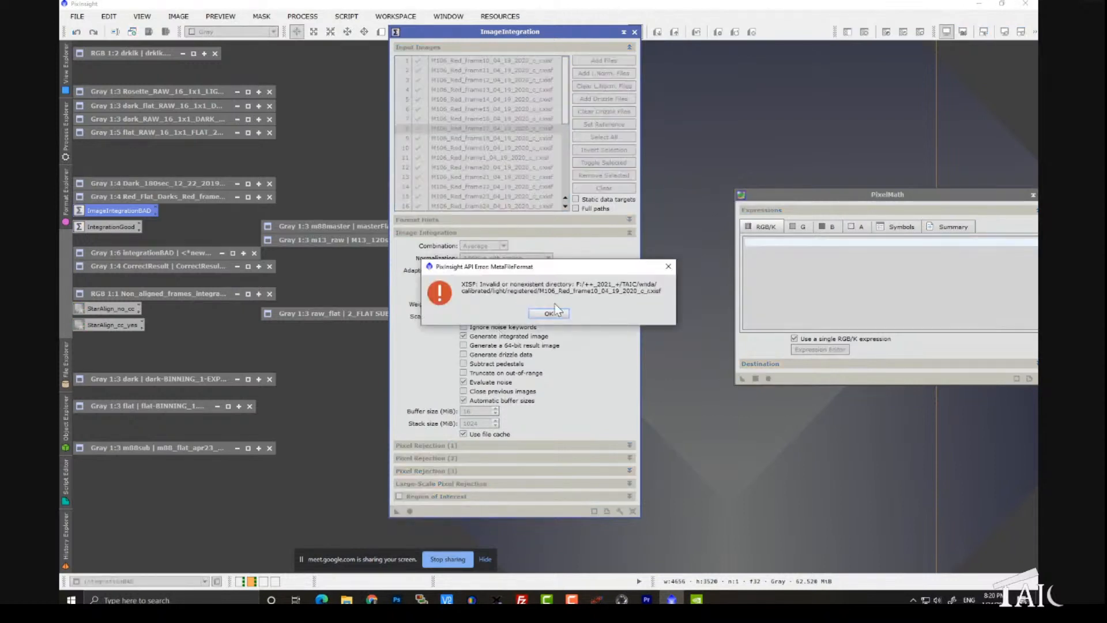
pyautogui.click(555, 312)
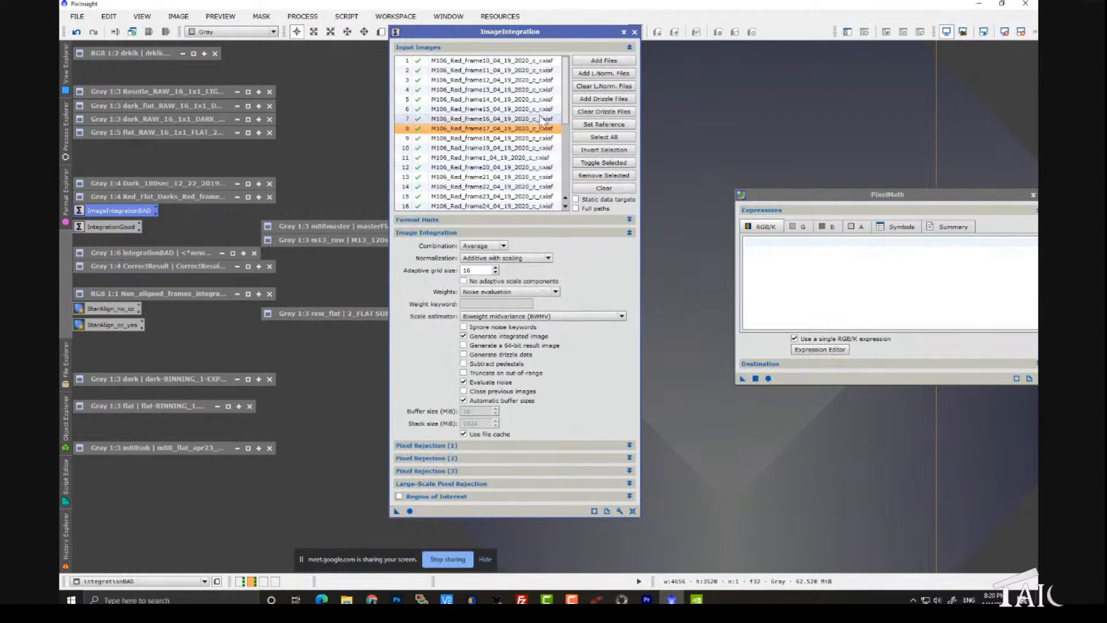
pyautogui.click(634, 32)
# Step: Open M106 Red_frame20 from the IntegrationGood process's input list, auto-stretch it for inspection, and close both windows
pyautogui.click(133, 228)
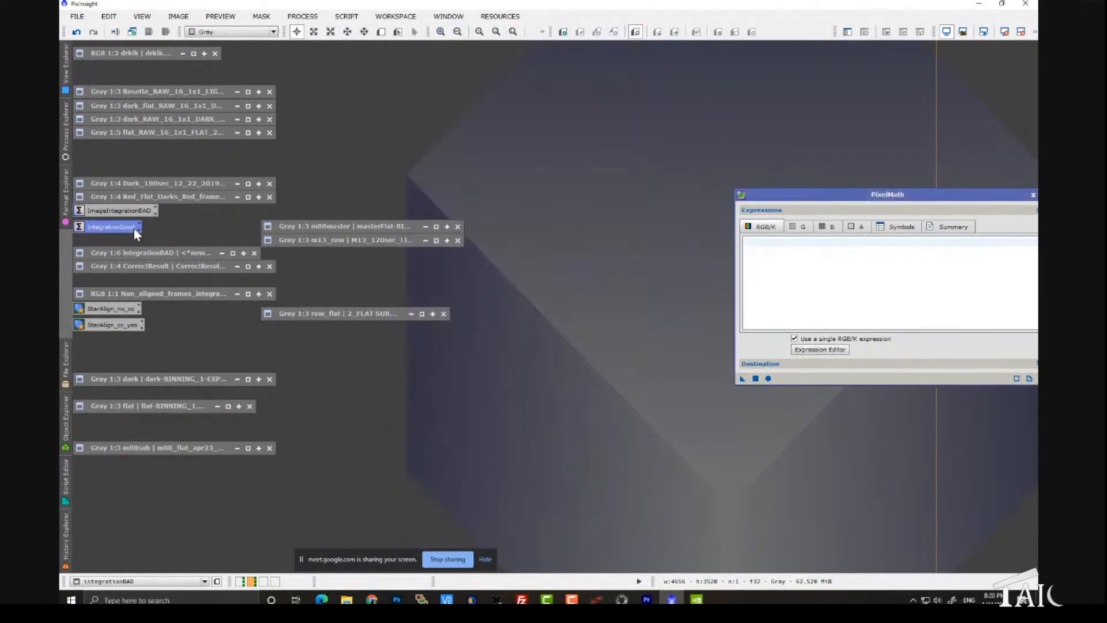
pyautogui.doubleClick(134, 228)
pyautogui.doubleClick(500, 169)
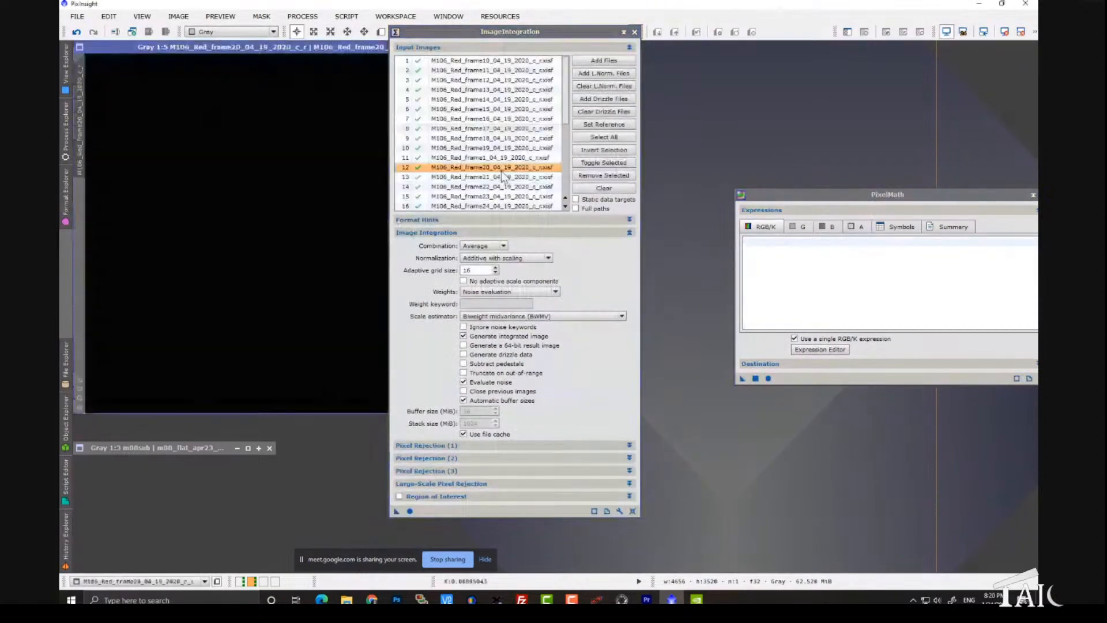
pyautogui.moveTo(452, 33); pyautogui.dragTo(653, 44)
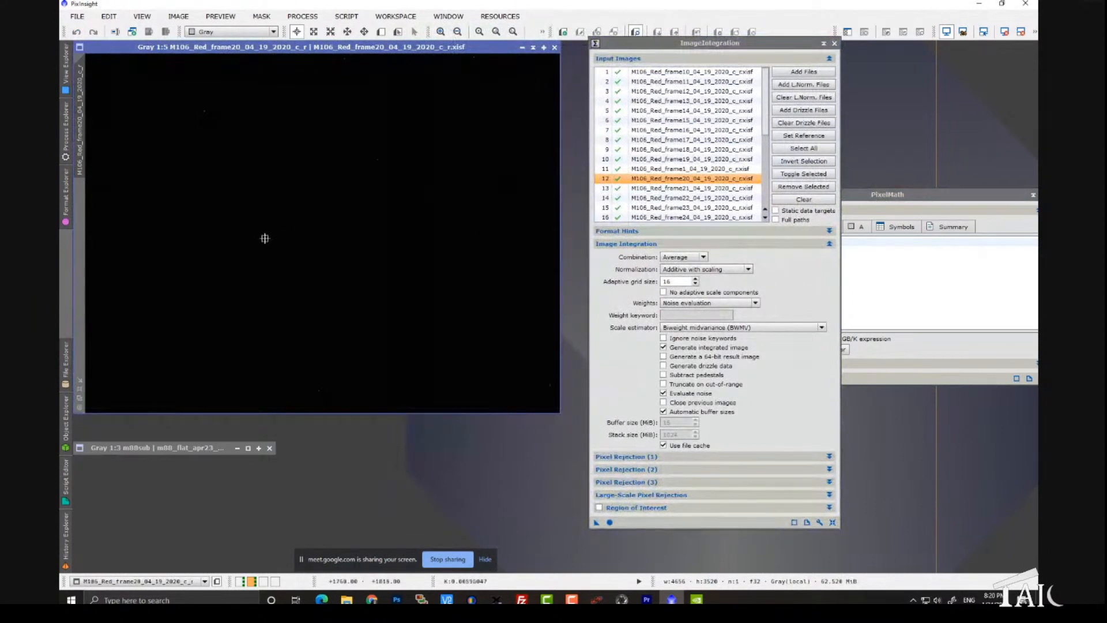
pyautogui.hotkey('ctrl', 'a')
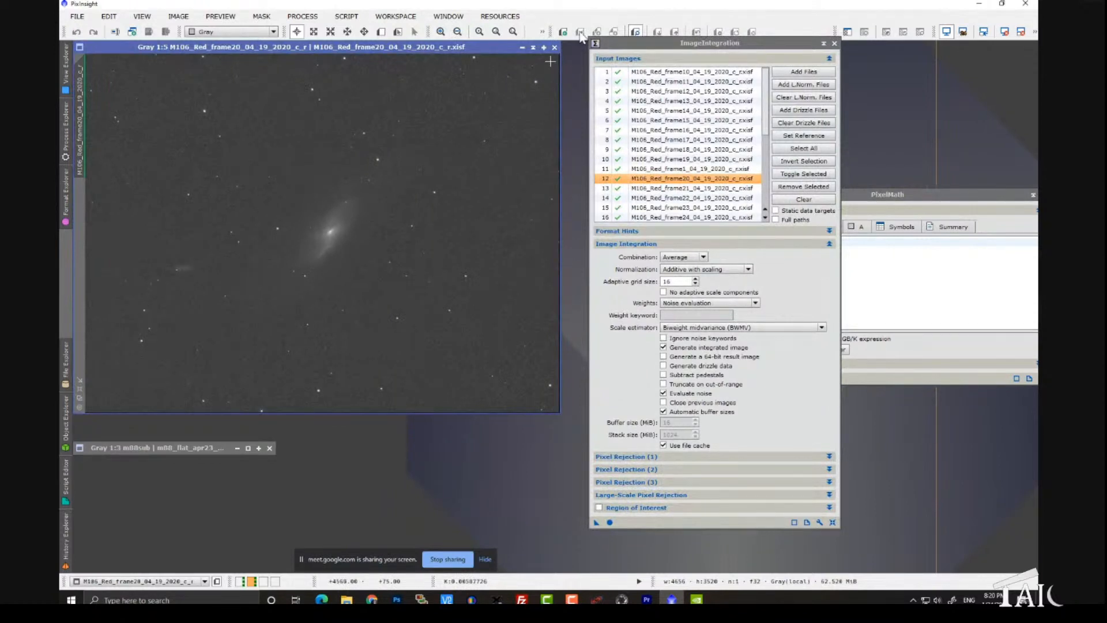
pyautogui.click(554, 48)
pyautogui.click(835, 44)
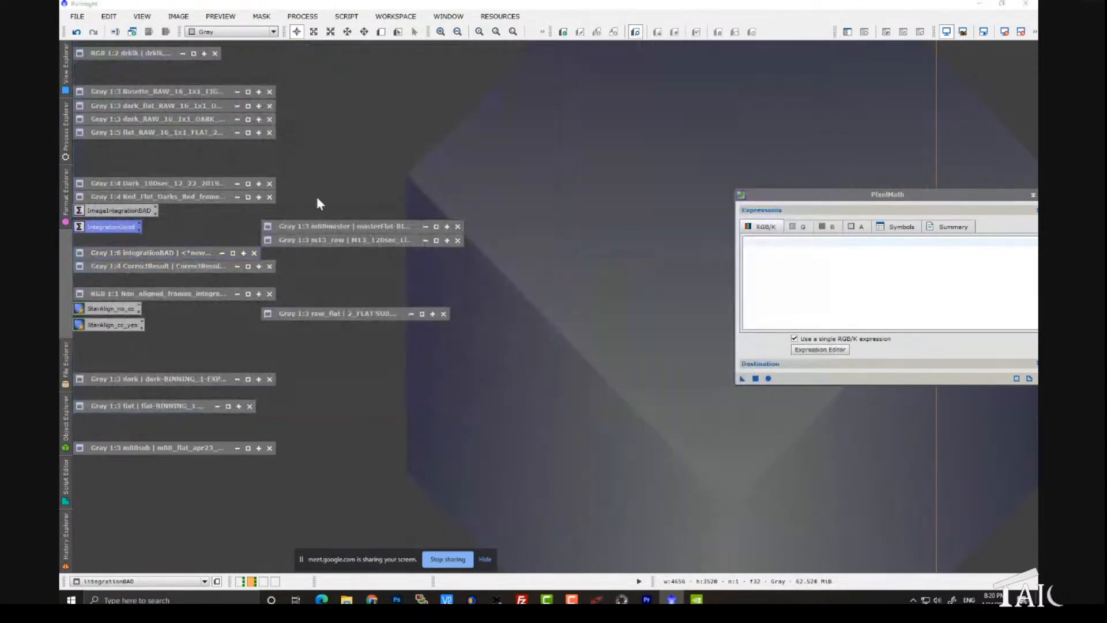
# Step: Reopen the ImageIntegrationBAD process and clear all of its input images
pyautogui.doubleClick(123, 212)
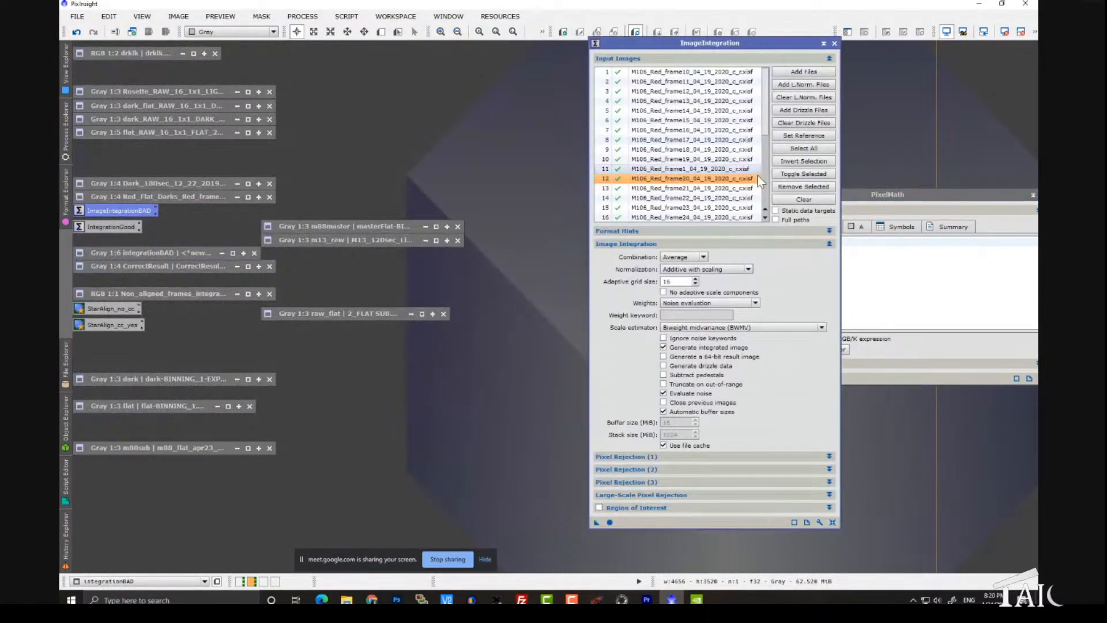
pyautogui.click(804, 199)
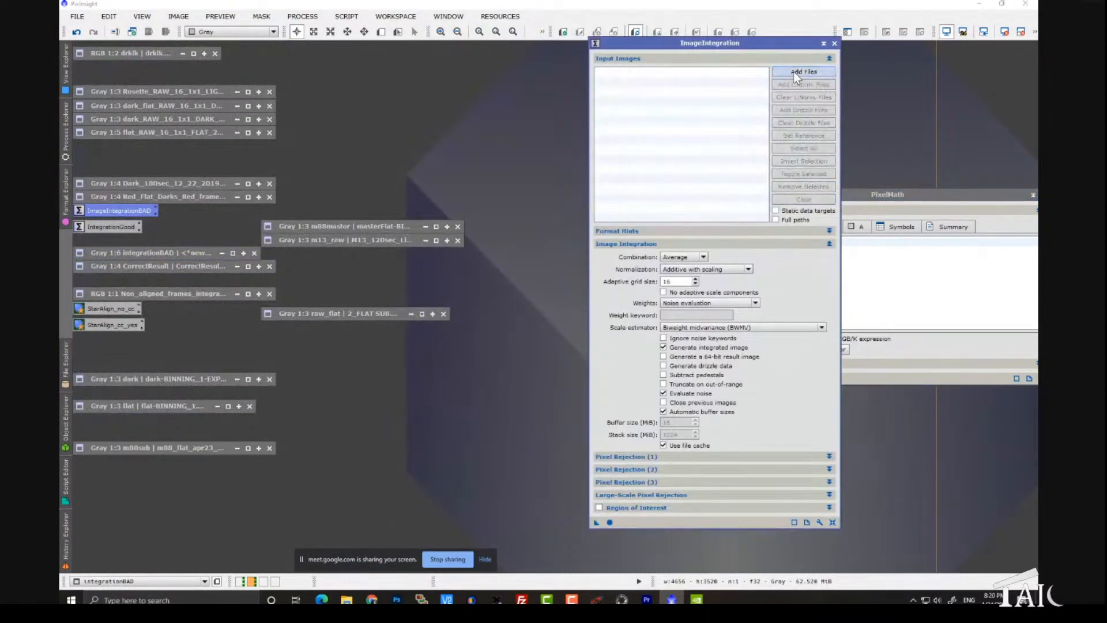
# Step: Start adding input images and browse on NEXT_Drive (F:) to ++_2021_+ > TAIC > wnda > BadFolder > calibrated > light > registered
pyautogui.click(794, 73)
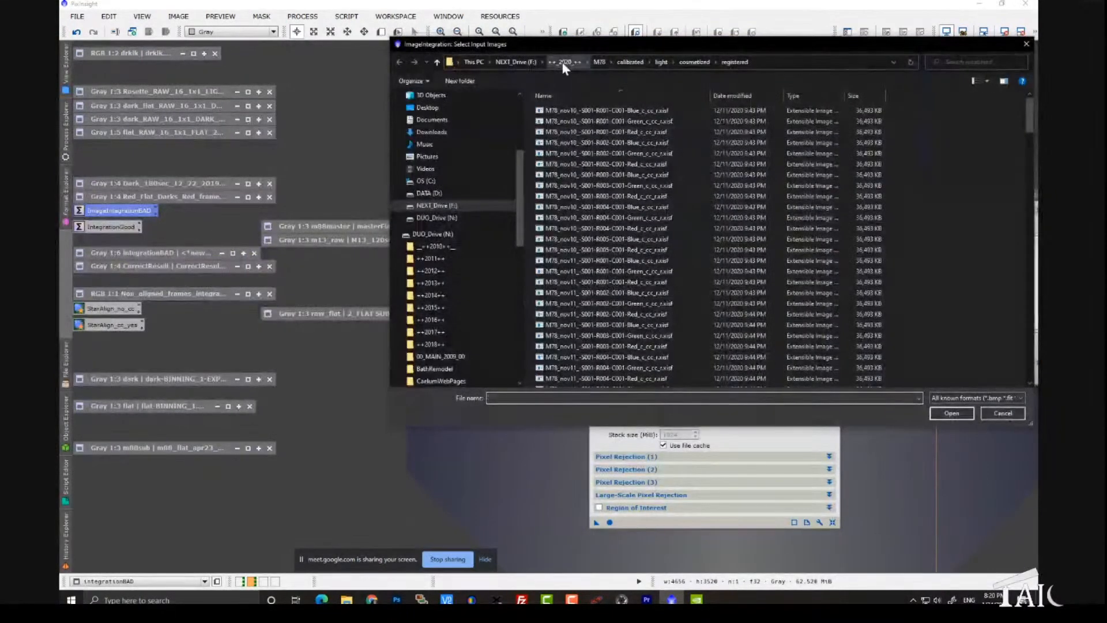
pyautogui.click(518, 65)
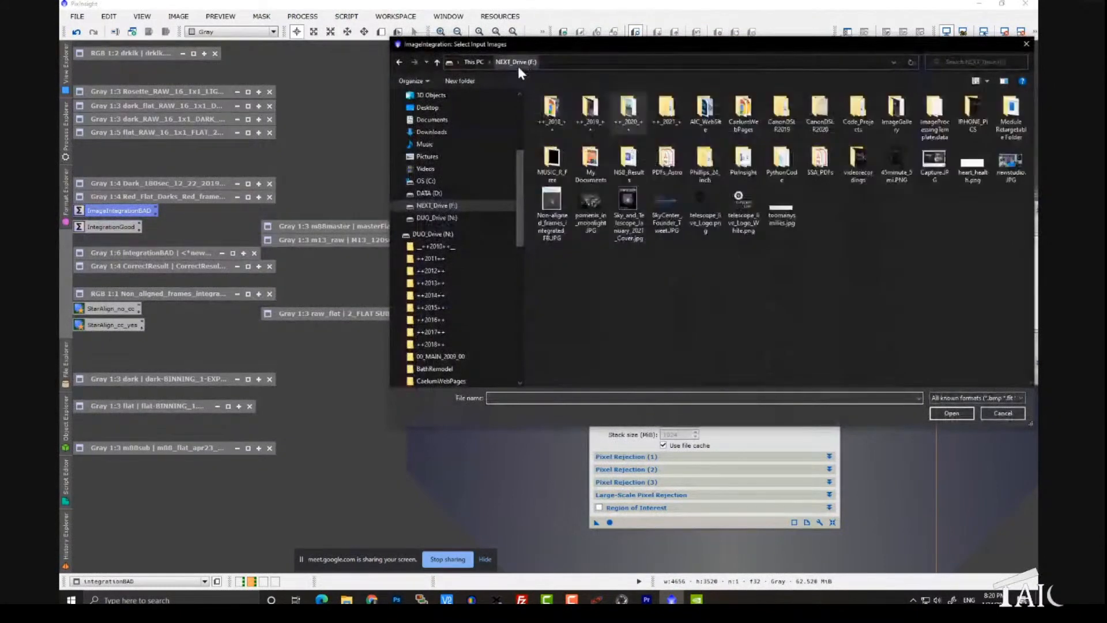
pyautogui.doubleClick(665, 120)
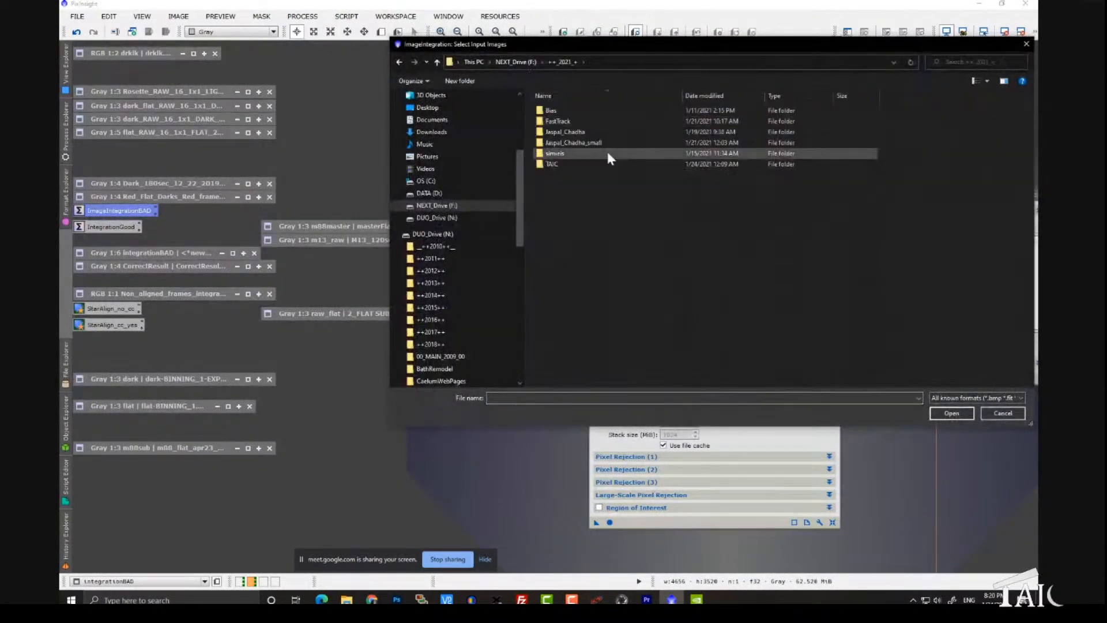
pyautogui.doubleClick(552, 164)
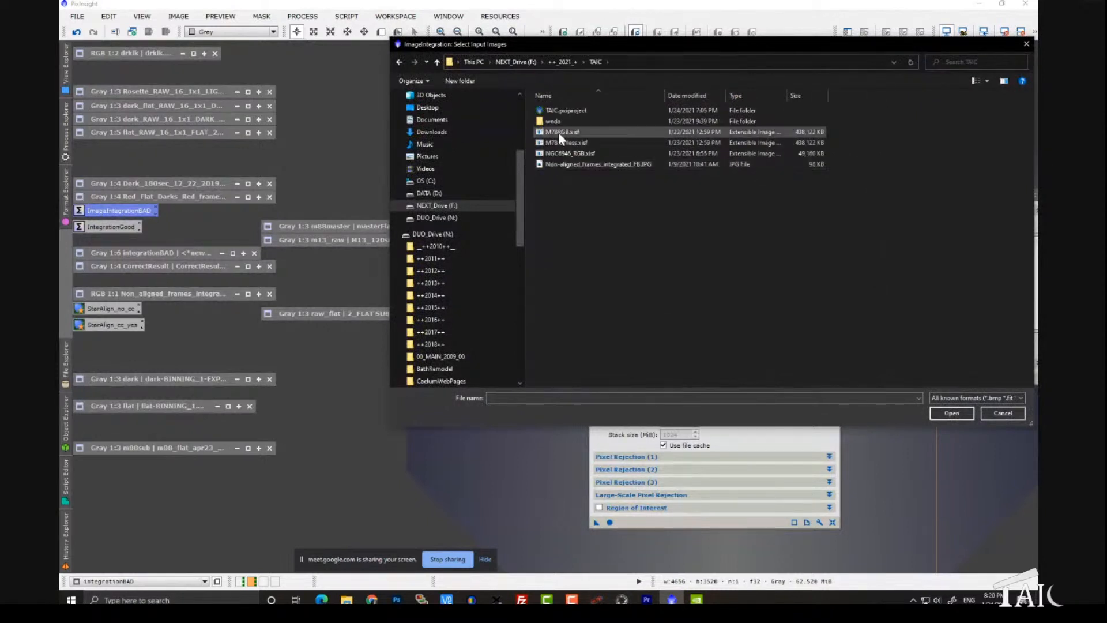
pyautogui.doubleClick(554, 122)
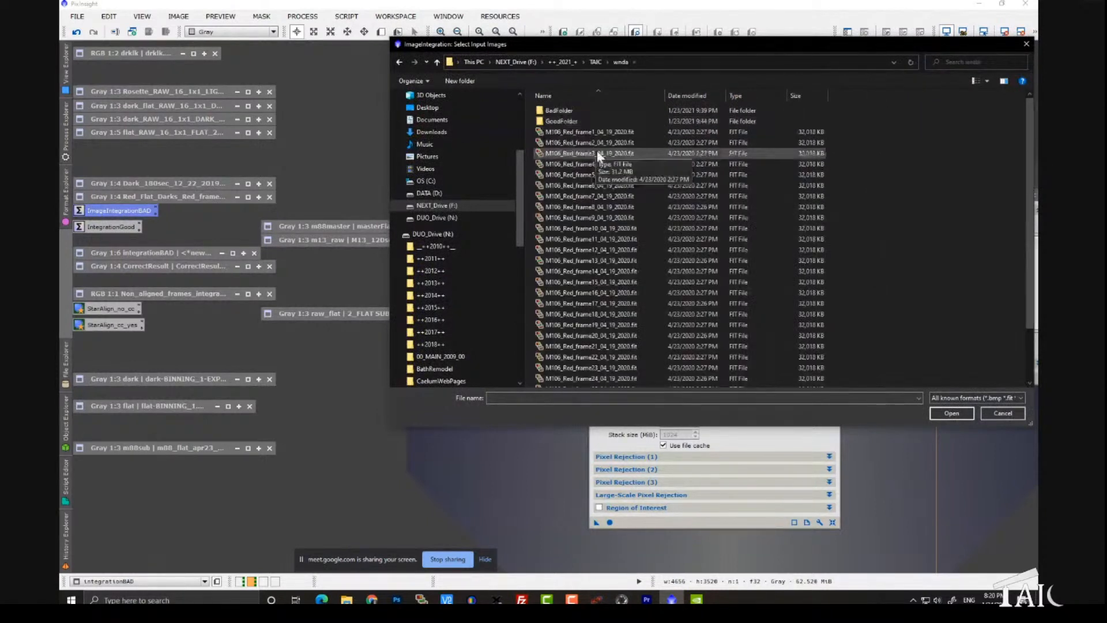
pyautogui.doubleClick(568, 110)
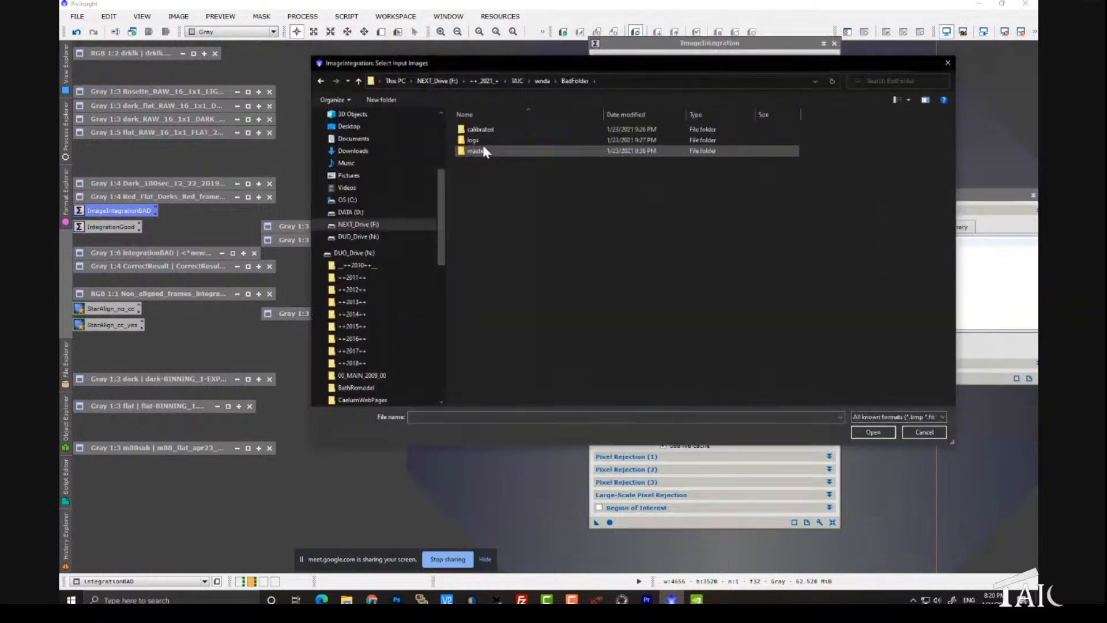
pyautogui.doubleClick(497, 129)
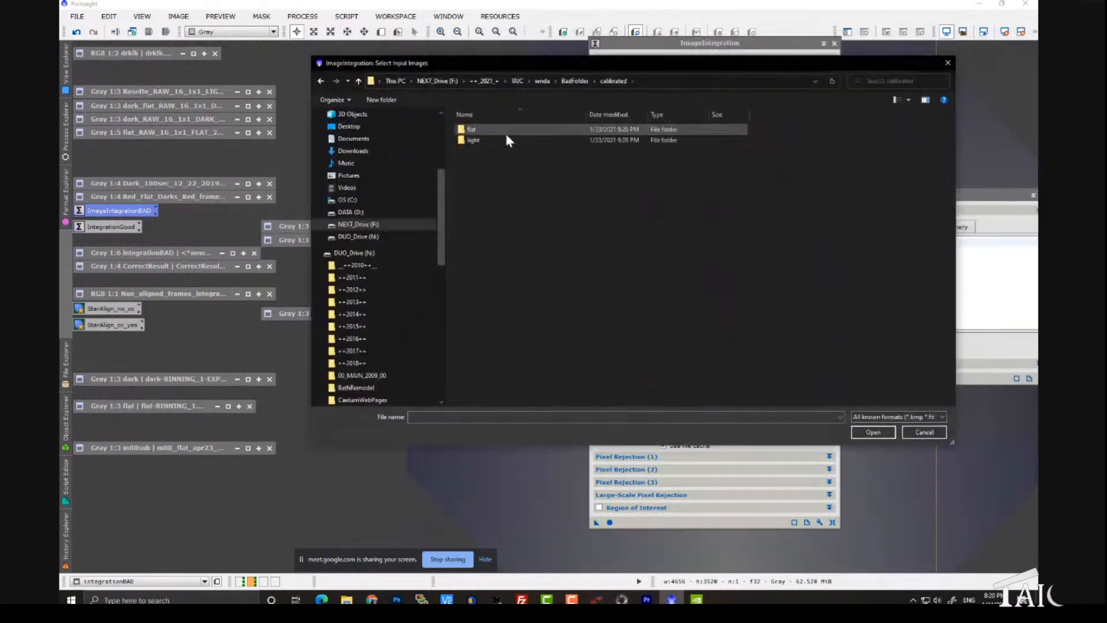
pyautogui.doubleClick(476, 142)
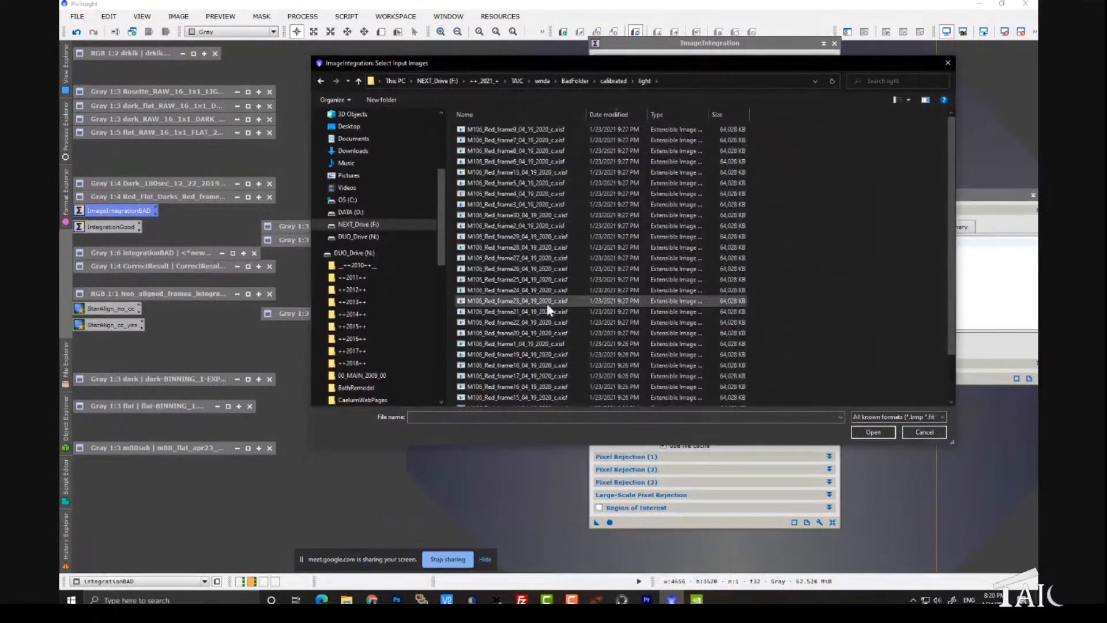
pyautogui.scroll(-2, 545, 312)
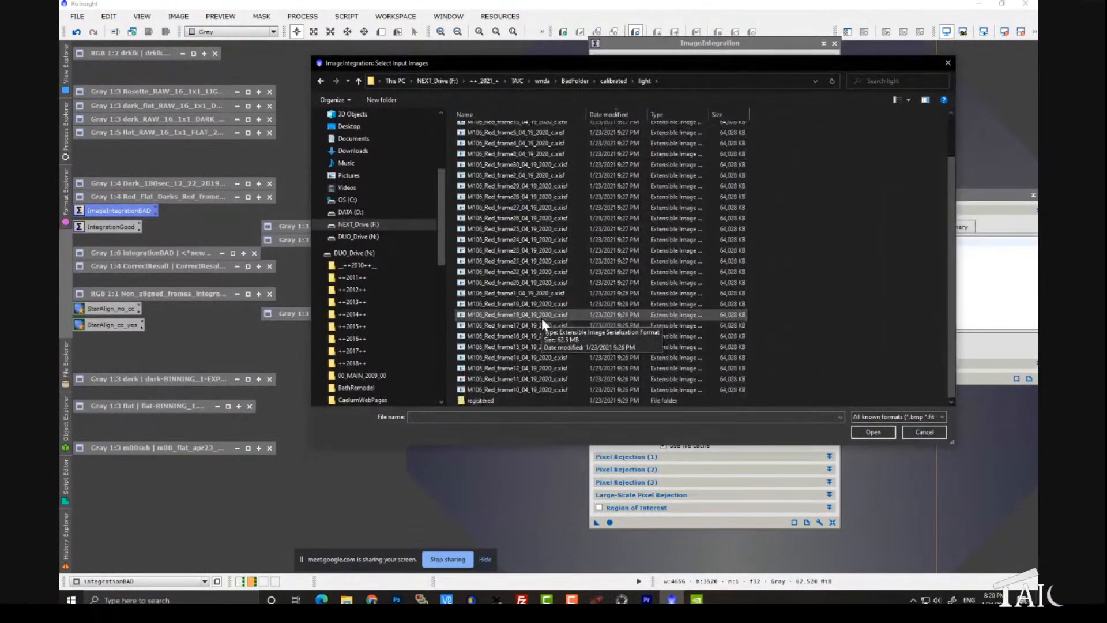
pyautogui.doubleClick(530, 398)
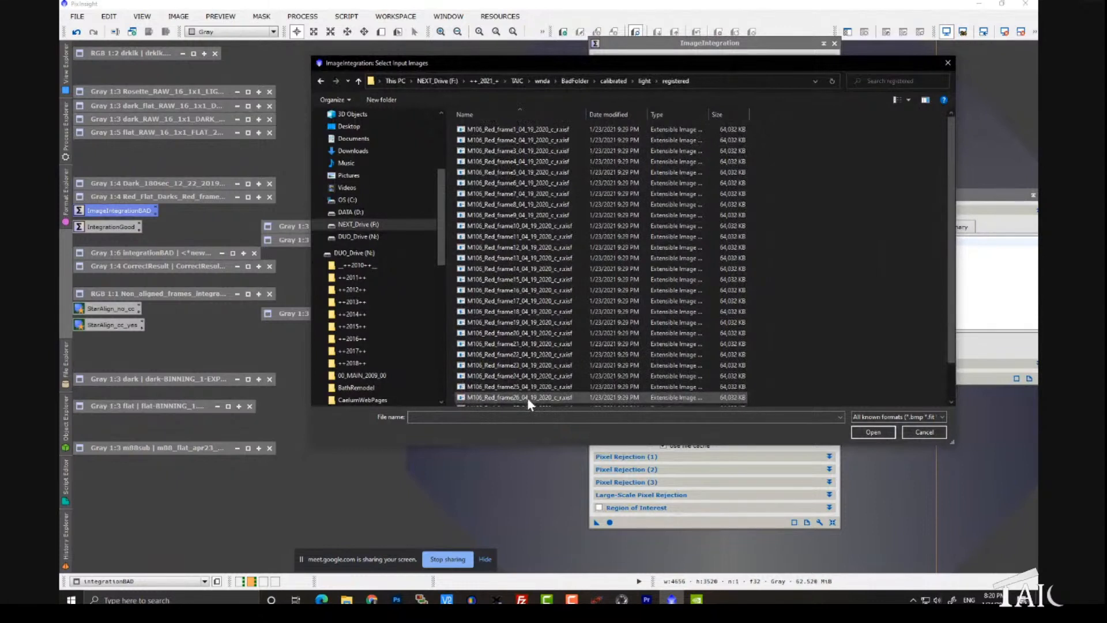
# Step: Add all the M106 Red frames in the registered folder as ImageIntegration input images
pyautogui.scroll(-1, 558, 196)
pyautogui.scroll(2, 556, 291)
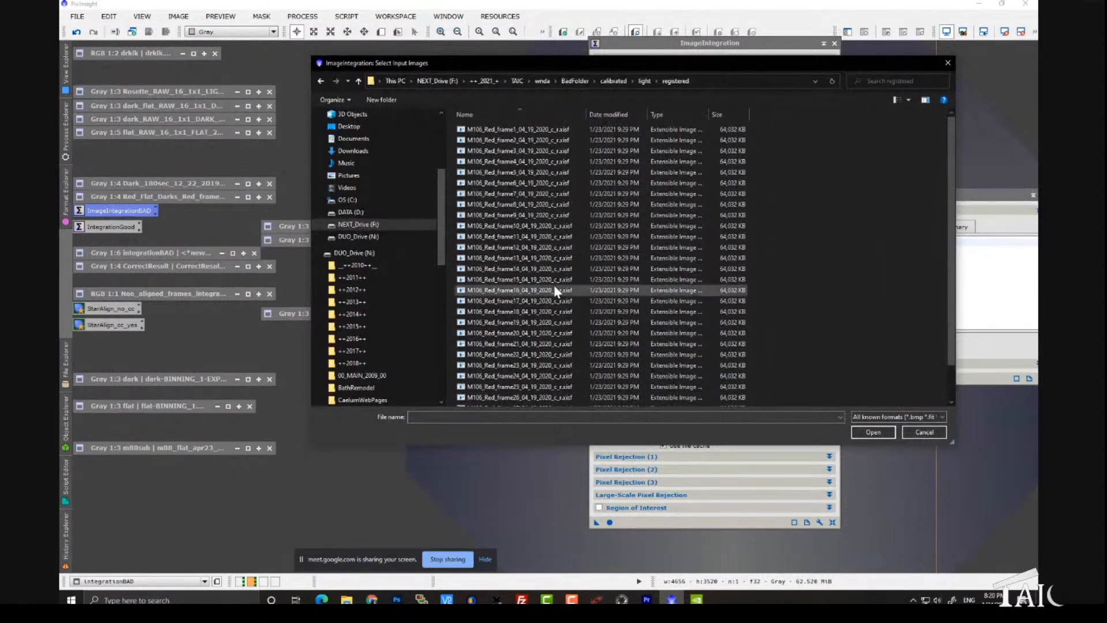
pyautogui.click(539, 249)
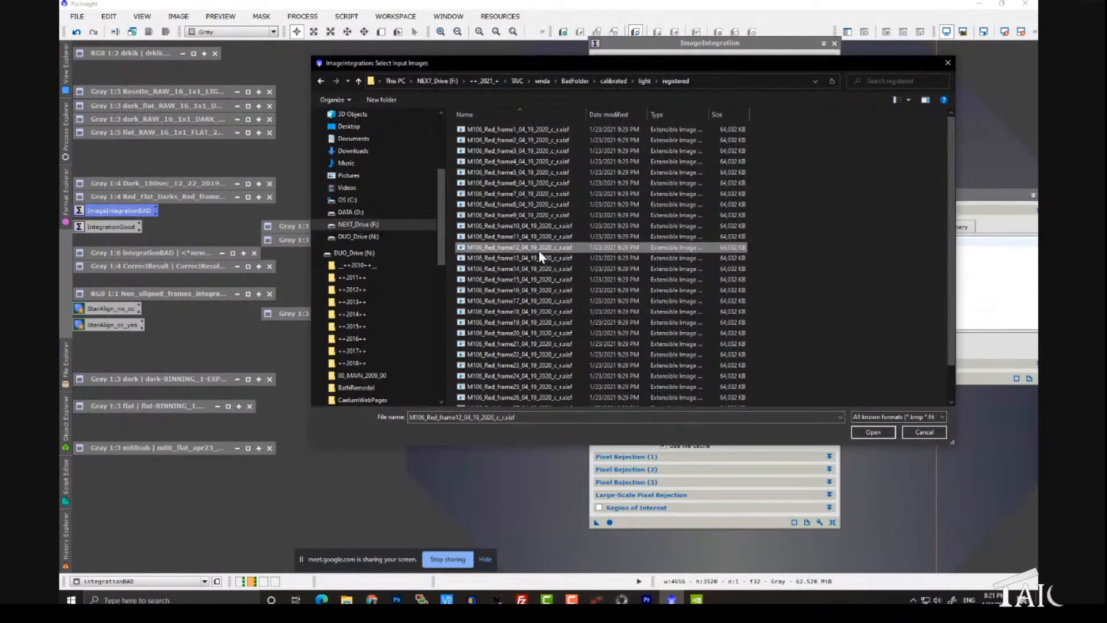
pyautogui.hotkey('ctrl', 'a')
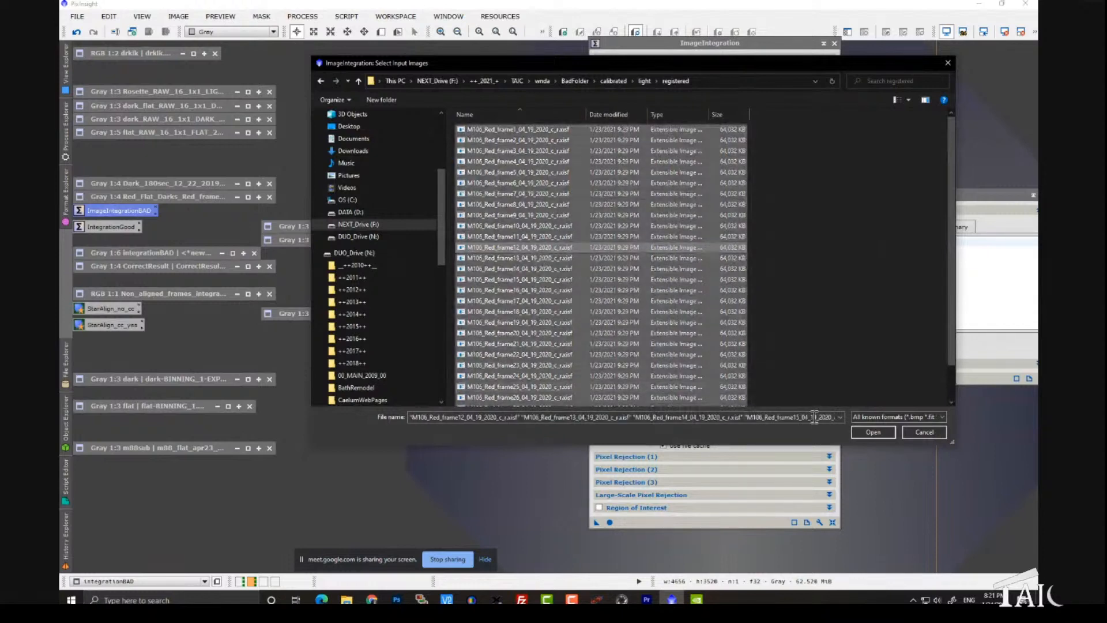
pyautogui.click(873, 432)
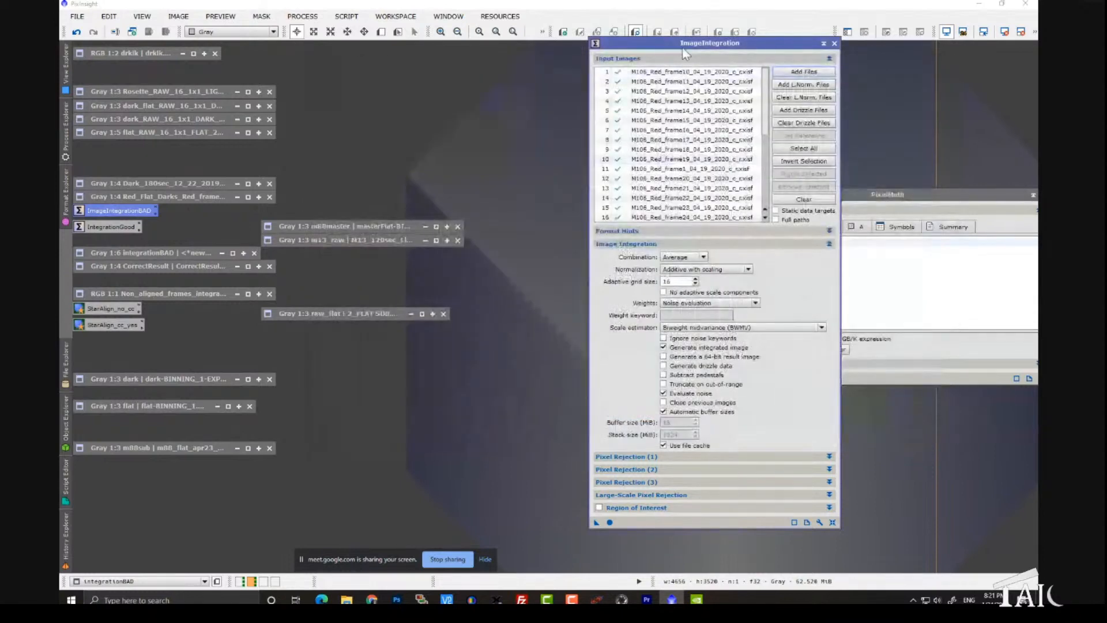
# Step: Open M106_Red_frame17 from the input list as an auto-stretched view, inspect it clear of the process window, and close it
pyautogui.moveTo(611, 45); pyautogui.dragTo(391, 57)
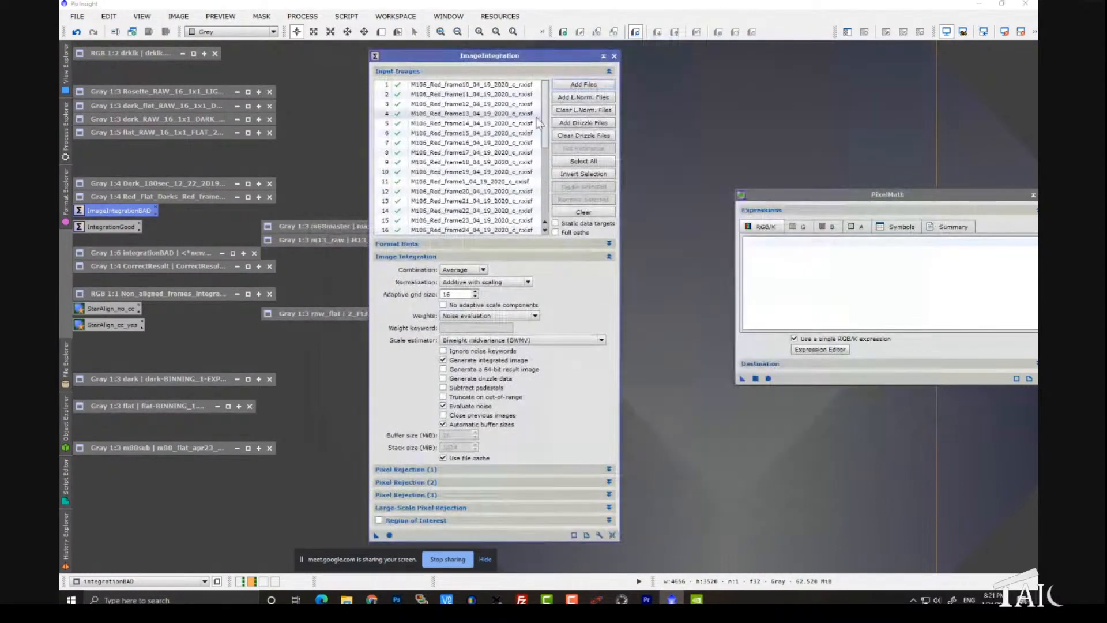
pyautogui.doubleClick(498, 152)
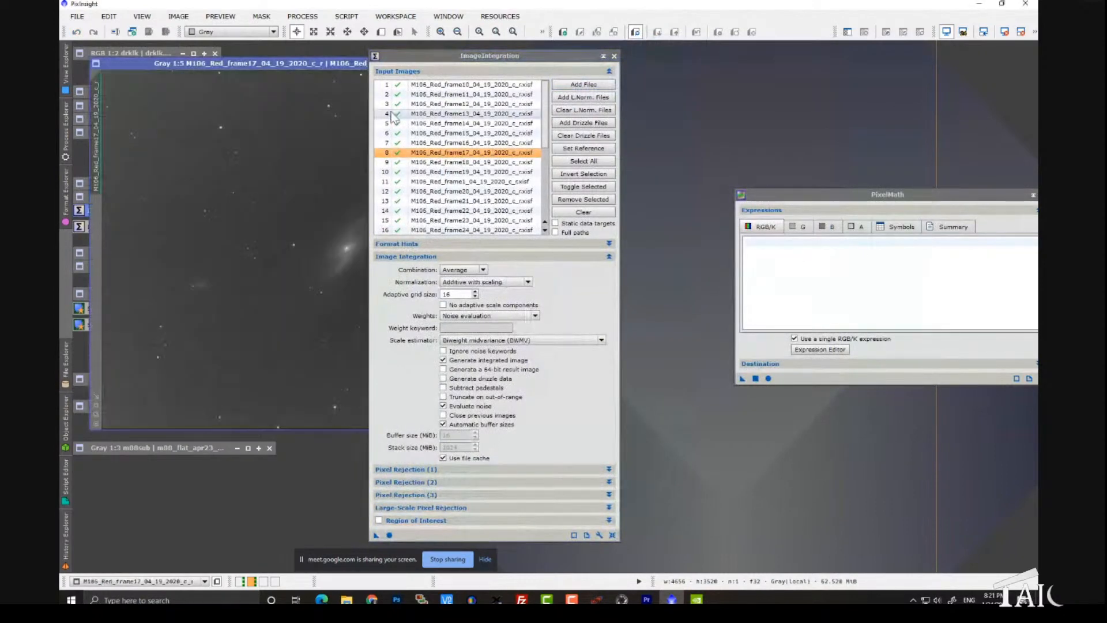
pyautogui.moveTo(448, 57); pyautogui.dragTo(675, 54)
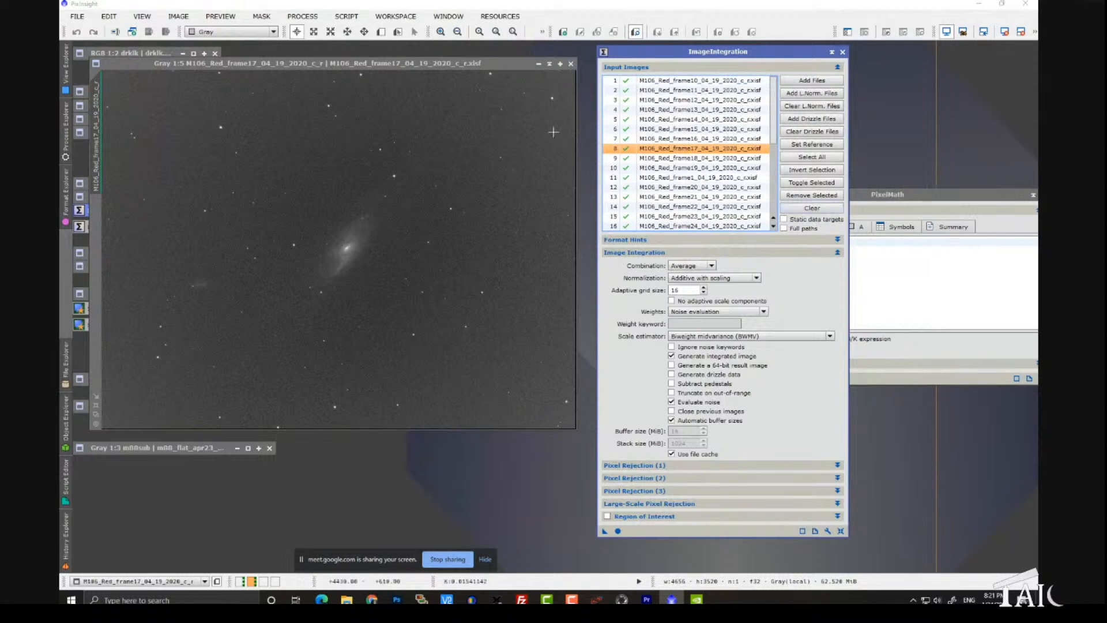
pyautogui.click(571, 63)
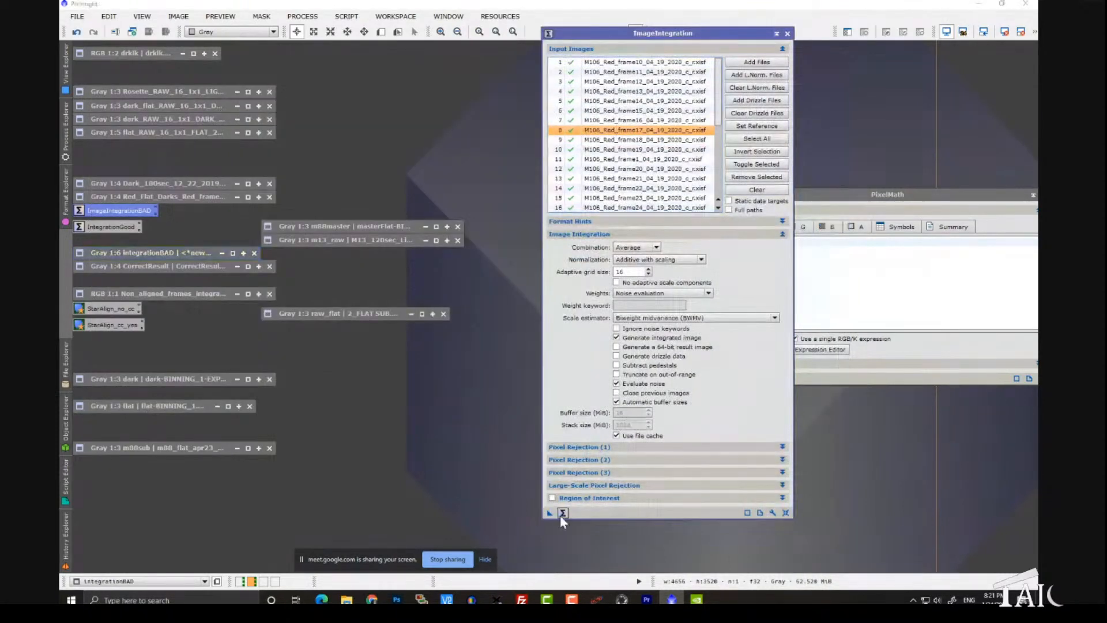
# Step: Run ImageIntegration globally on the loaded frames and close the resulting rejection_high and rejection_low images
pyautogui.click(559, 513)
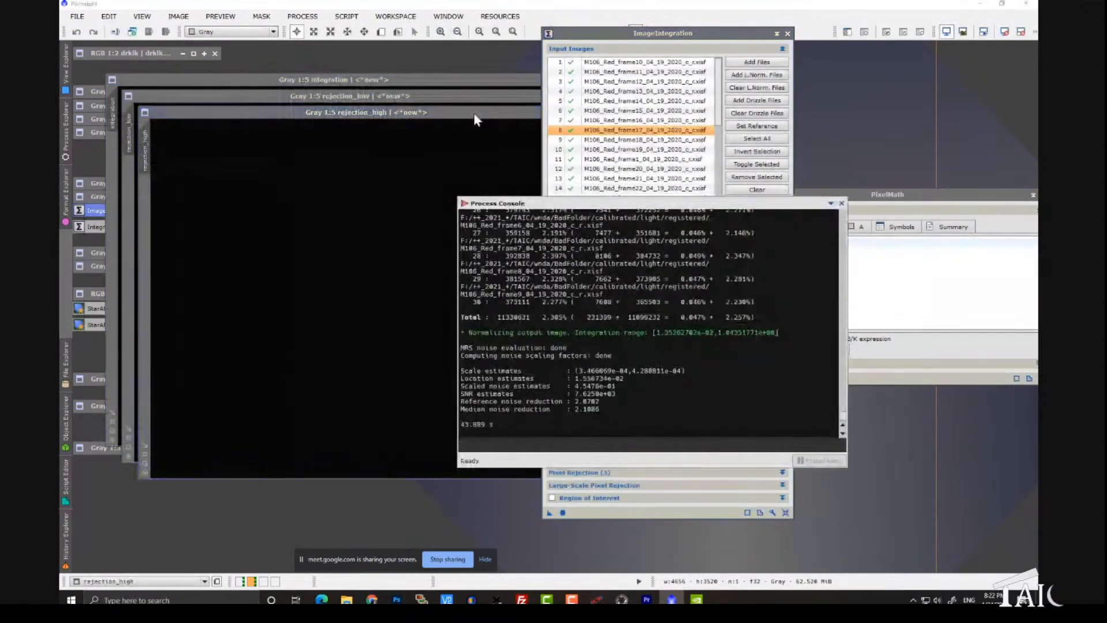
pyautogui.moveTo(481, 113); pyautogui.dragTo(344, 166)
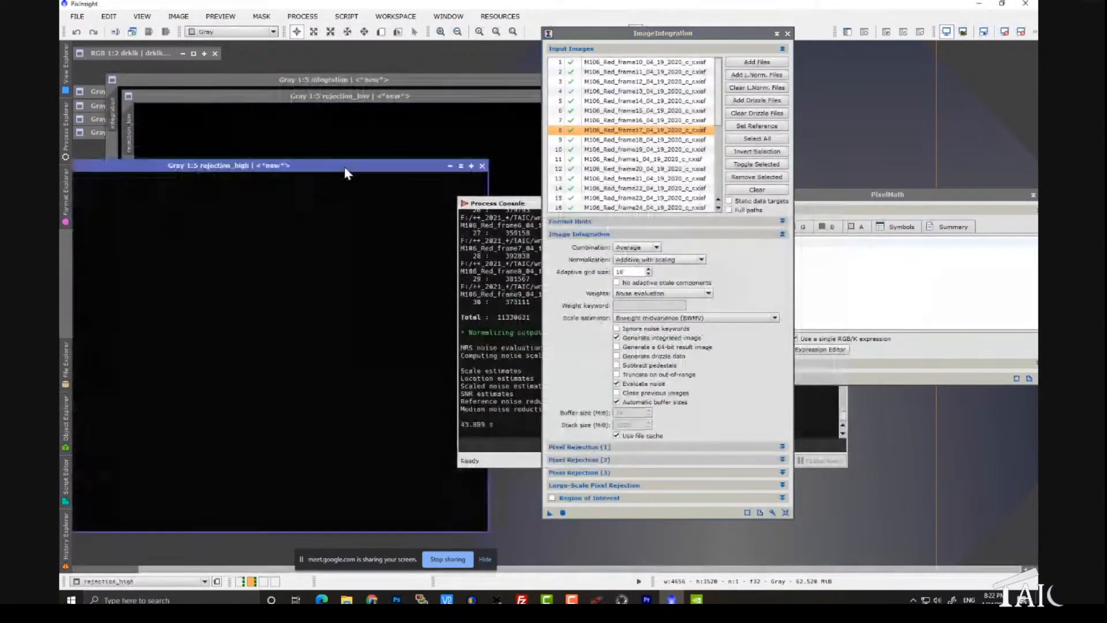
pyautogui.click(483, 168)
pyautogui.moveTo(505, 95); pyautogui.dragTo(265, 210)
pyautogui.click(360, 212)
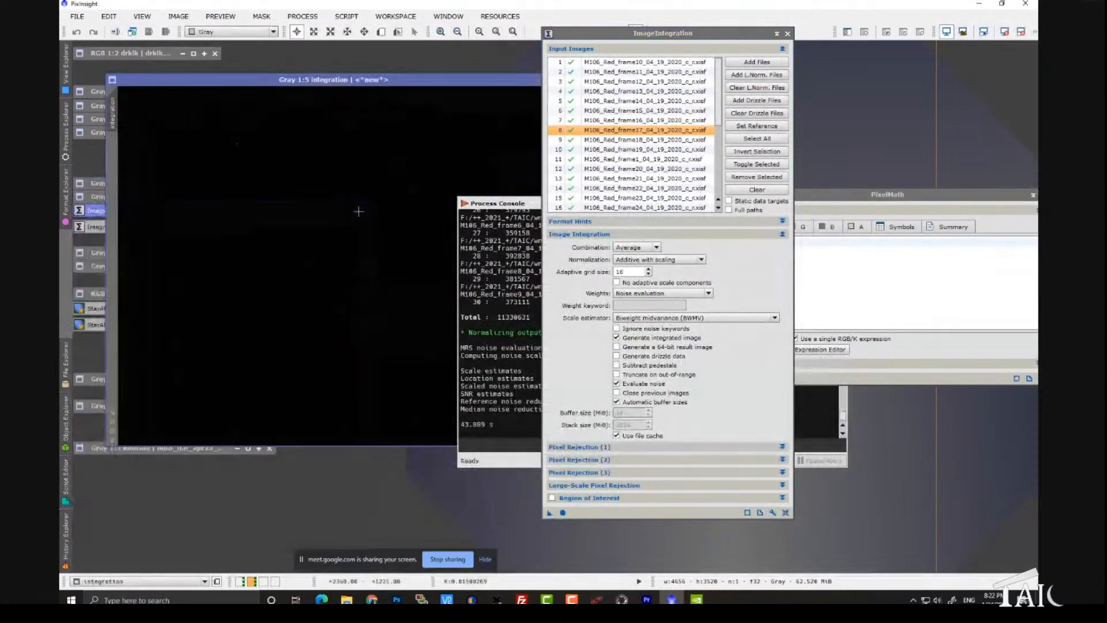
# Step: Auto-stretch the new integration image, move it clear of the minimized windows, and close the ImageIntegration process
pyautogui.hotkey('ctrl', 'a')
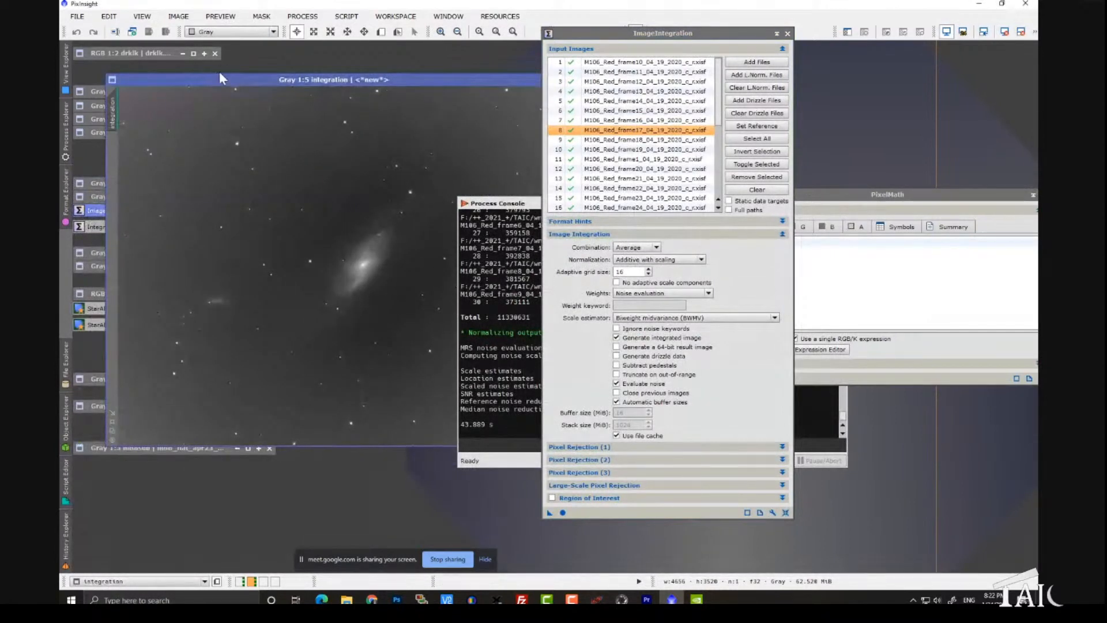
pyautogui.moveTo(250, 82); pyautogui.dragTo(428, 69)
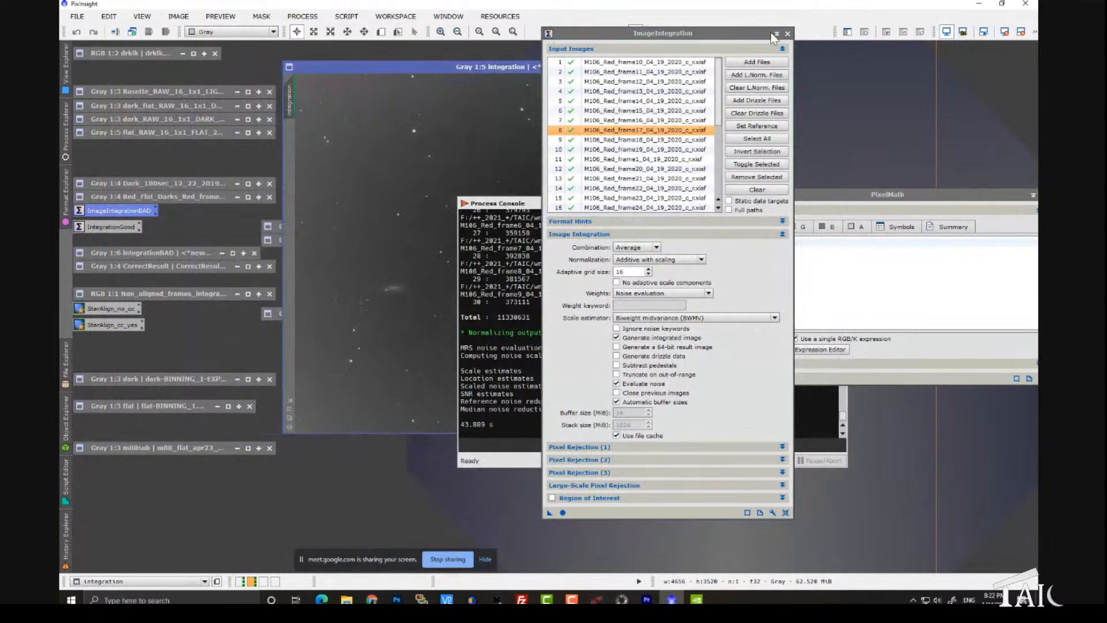
pyautogui.click(788, 33)
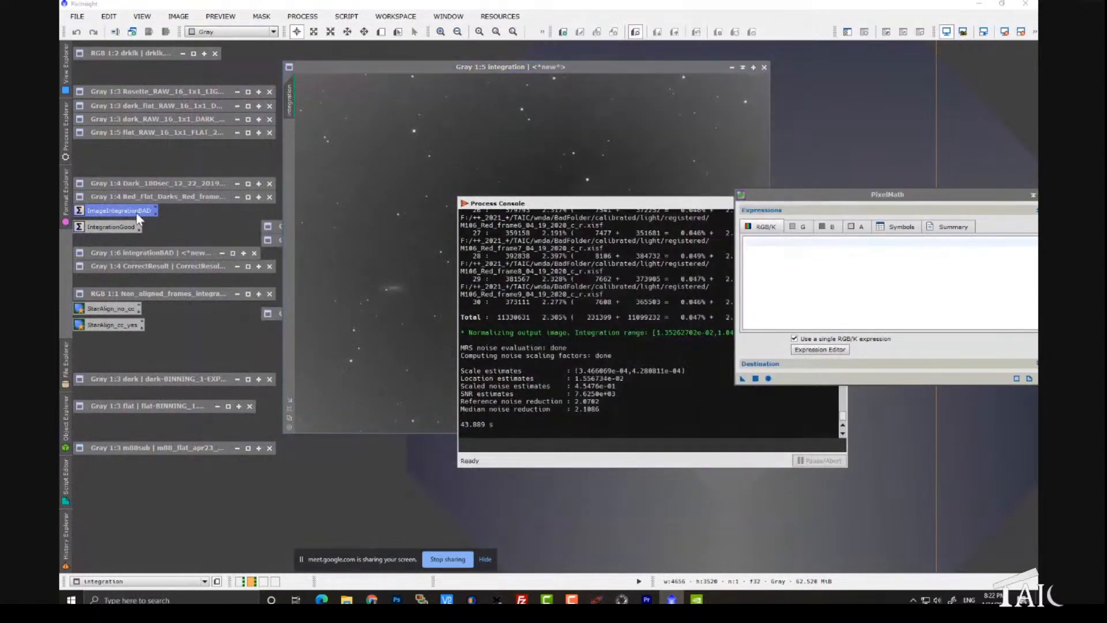
# Step: Restore the Dark_180sec_12_22_2019-10 frame, auto-stretch it, and move the Process Console clear of it for inspection
pyautogui.doubleClick(178, 184)
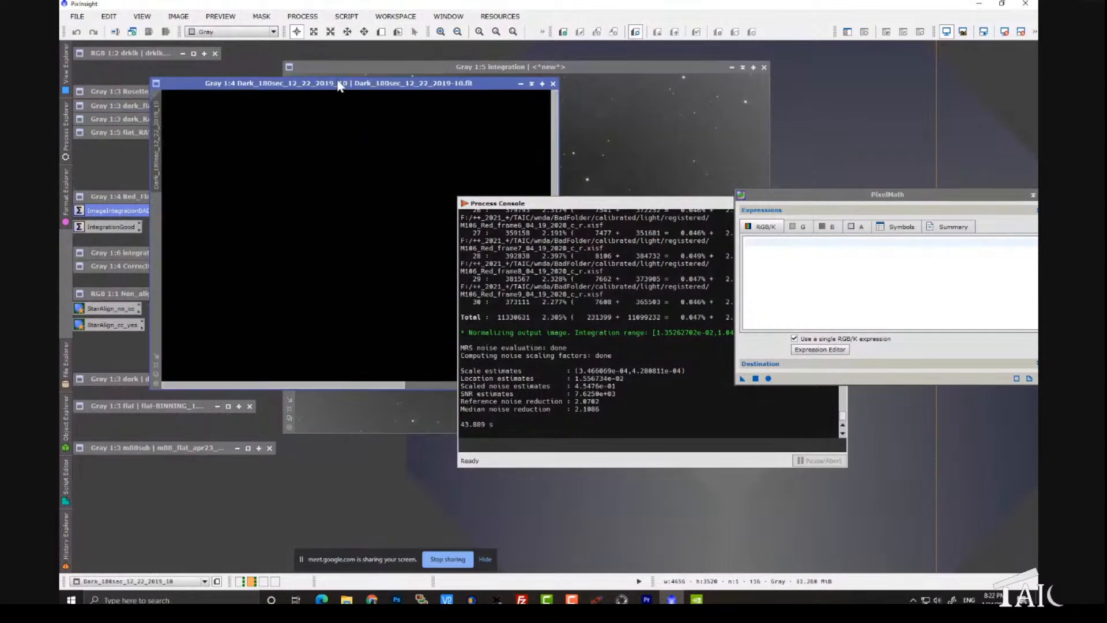
pyautogui.moveTo(341, 87); pyautogui.dragTo(459, 95)
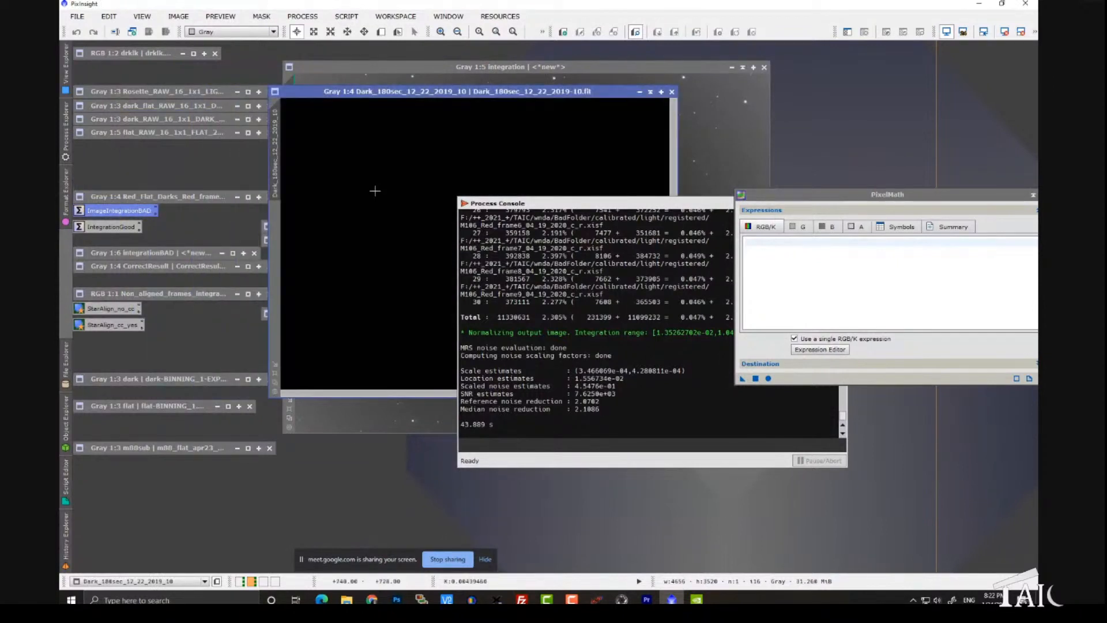
pyautogui.moveTo(501, 205); pyautogui.dragTo(626, 208)
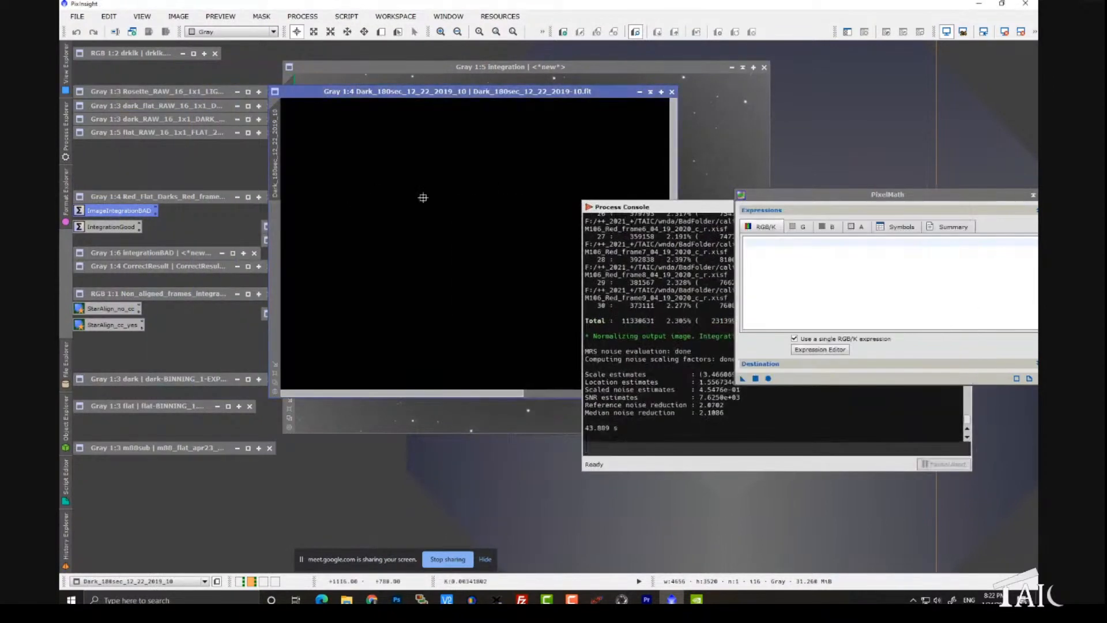
pyautogui.hotkey('ctrl', 'a')
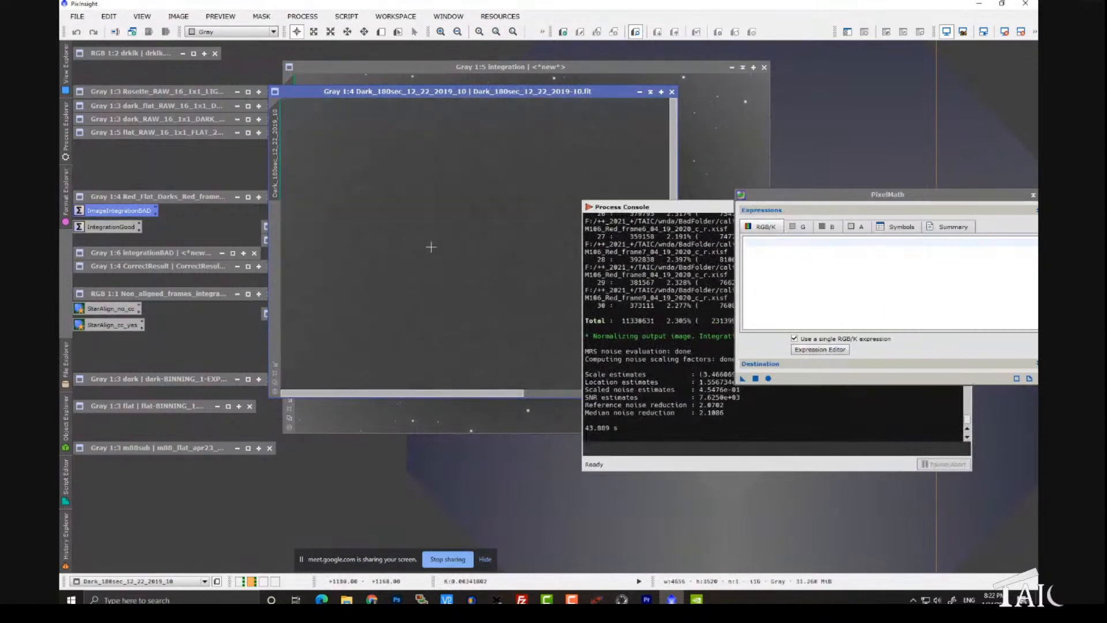
pyautogui.moveTo(406, 87); pyautogui.dragTo(374, 75)
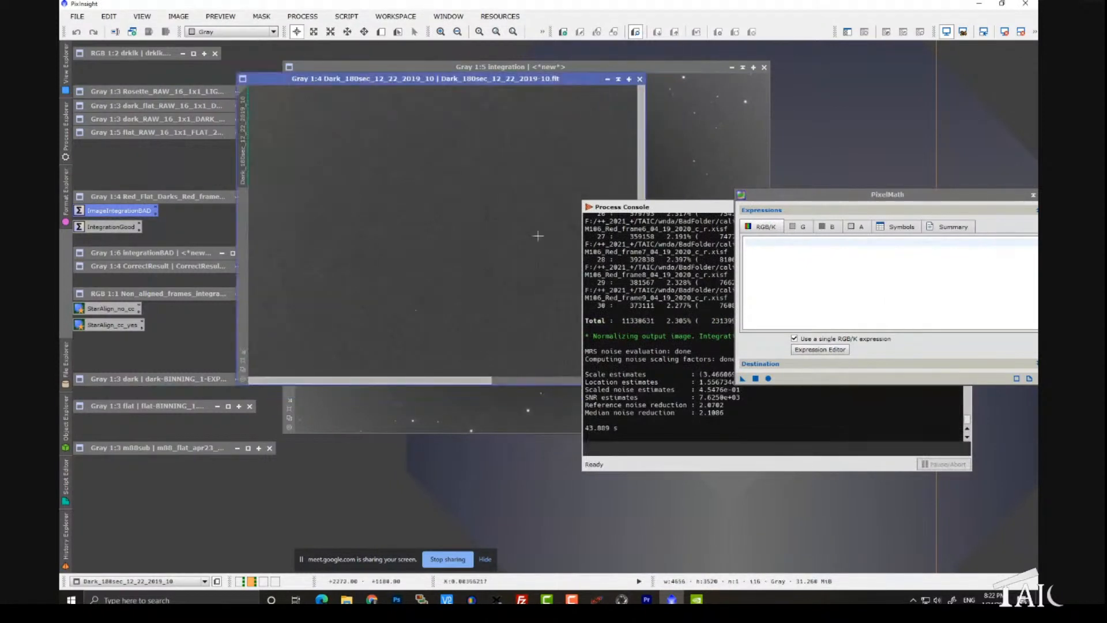
pyautogui.moveTo(617, 206); pyautogui.dragTo(736, 298)
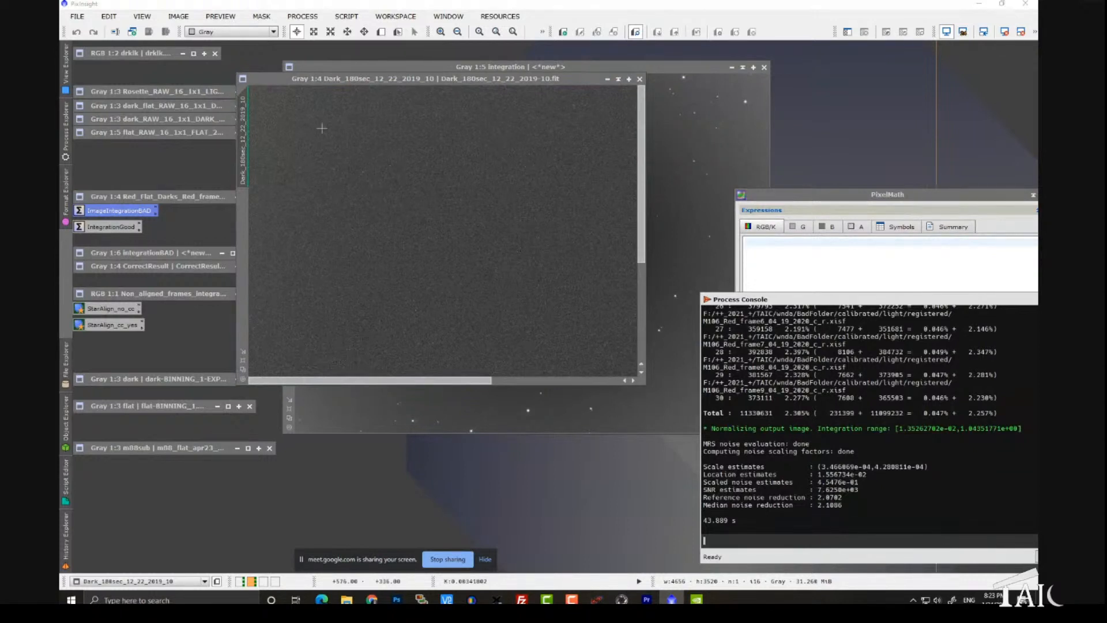
# Step: Restore the Red_Flat_Darks_Red_frame11 image, auto-stretch it, and arrange it beside the 180-second dark for comparison
pyautogui.doubleClick(175, 196)
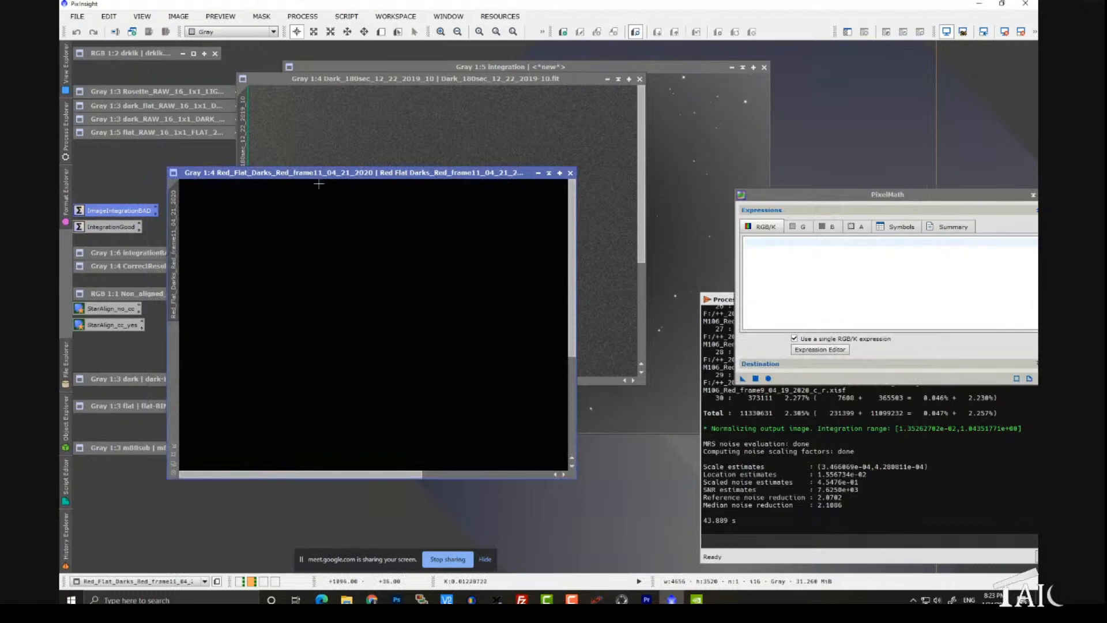
pyautogui.moveTo(315, 181); pyautogui.dragTo(341, 191)
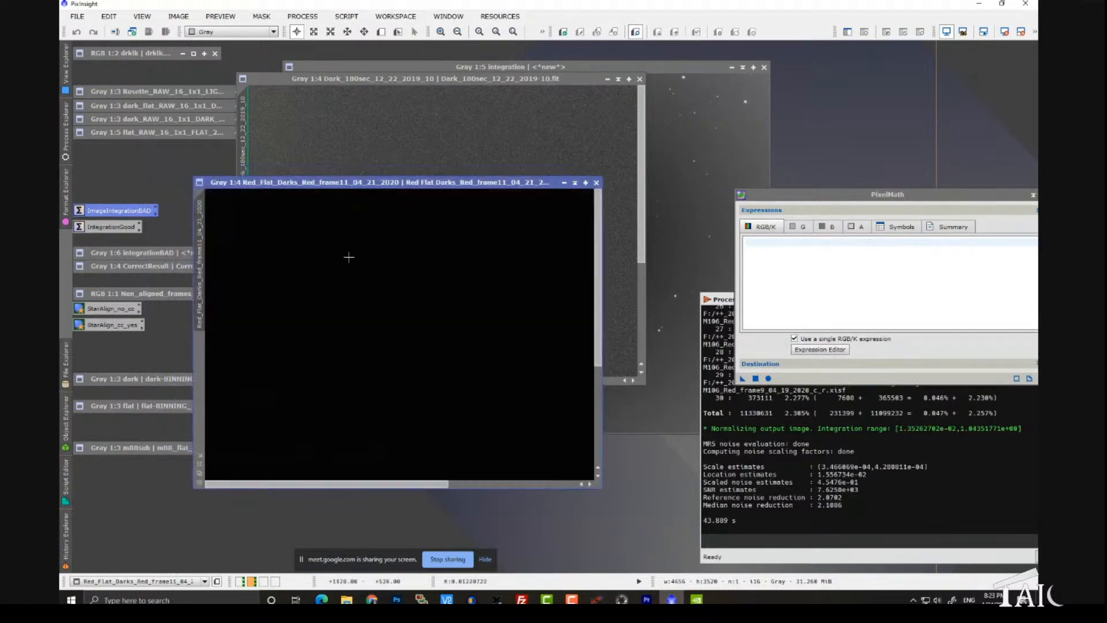
pyautogui.hotkey('ctrl', 'a')
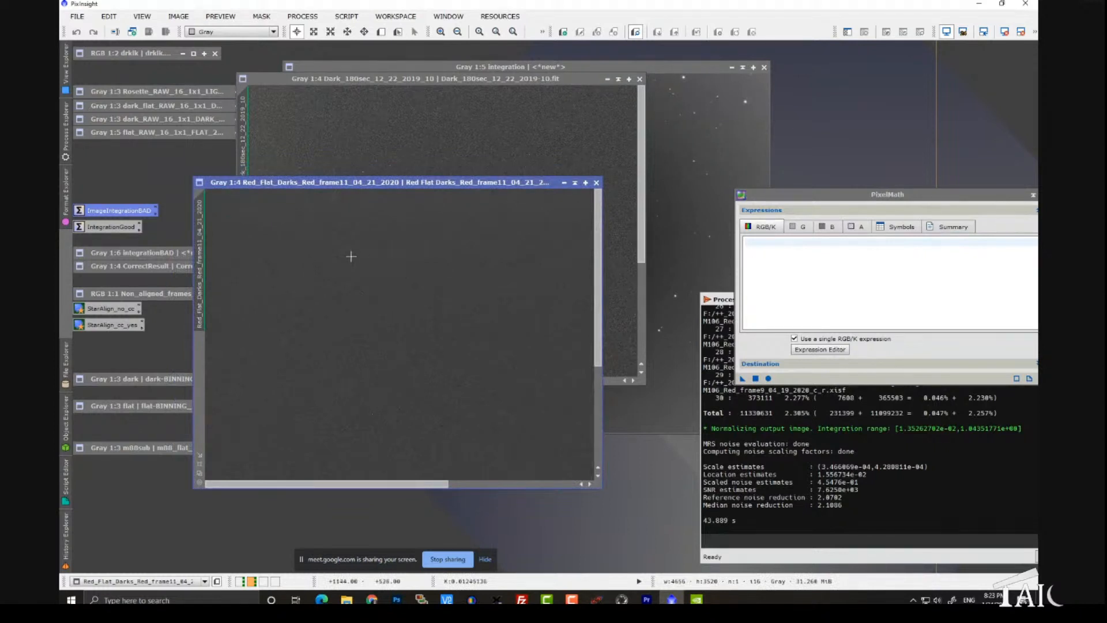
pyautogui.moveTo(400, 79); pyautogui.dragTo(524, 78)
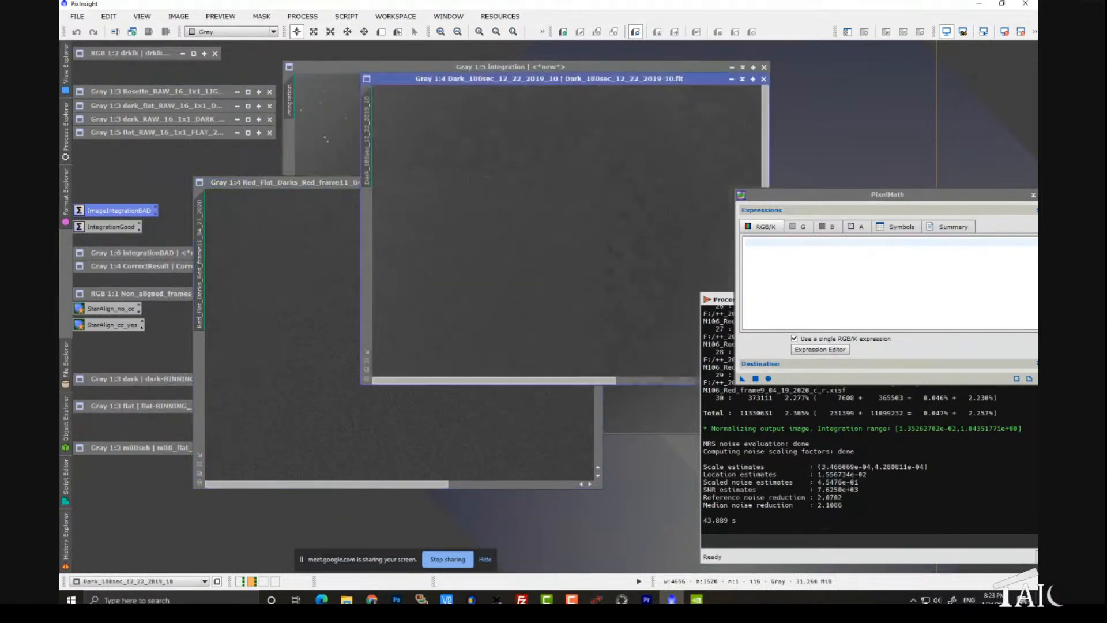
# Step: Probe and compare pixel values in the Red_Flat_Darks frame and the 180-second dark frame
pyautogui.click(293, 292)
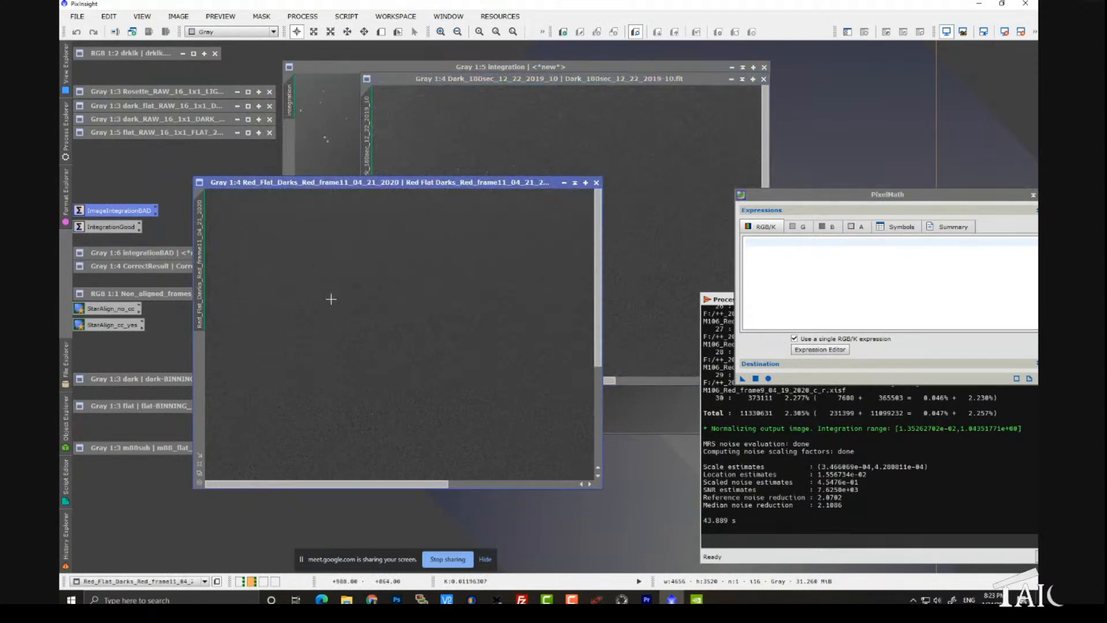
pyautogui.moveTo(338, 314); pyautogui.dragTo(336, 279)
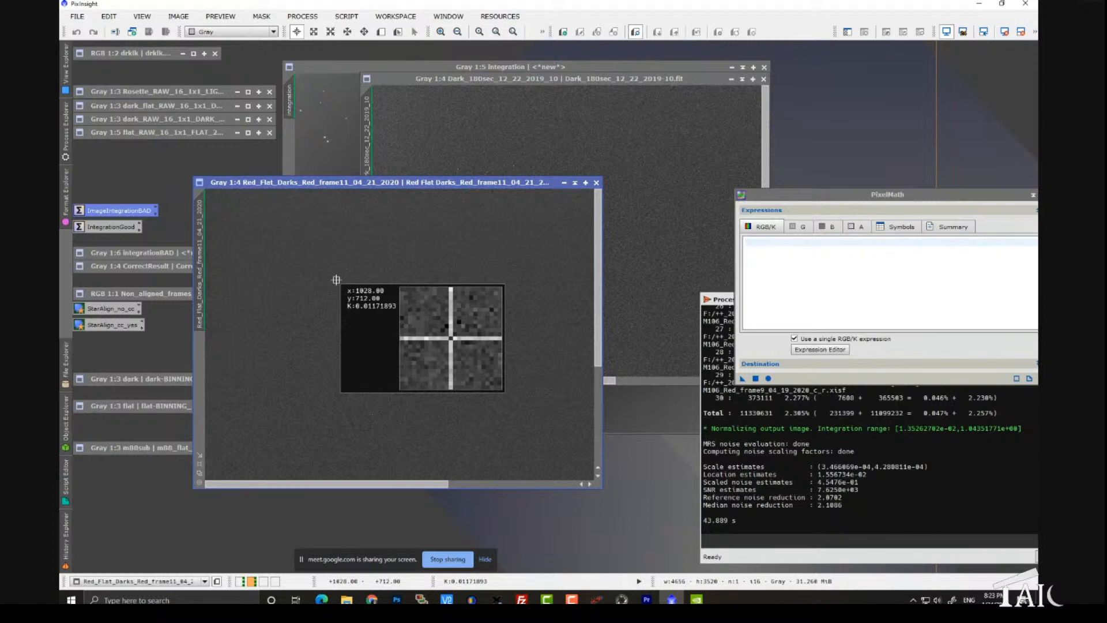
pyautogui.moveTo(336, 280); pyautogui.dragTo(336, 279)
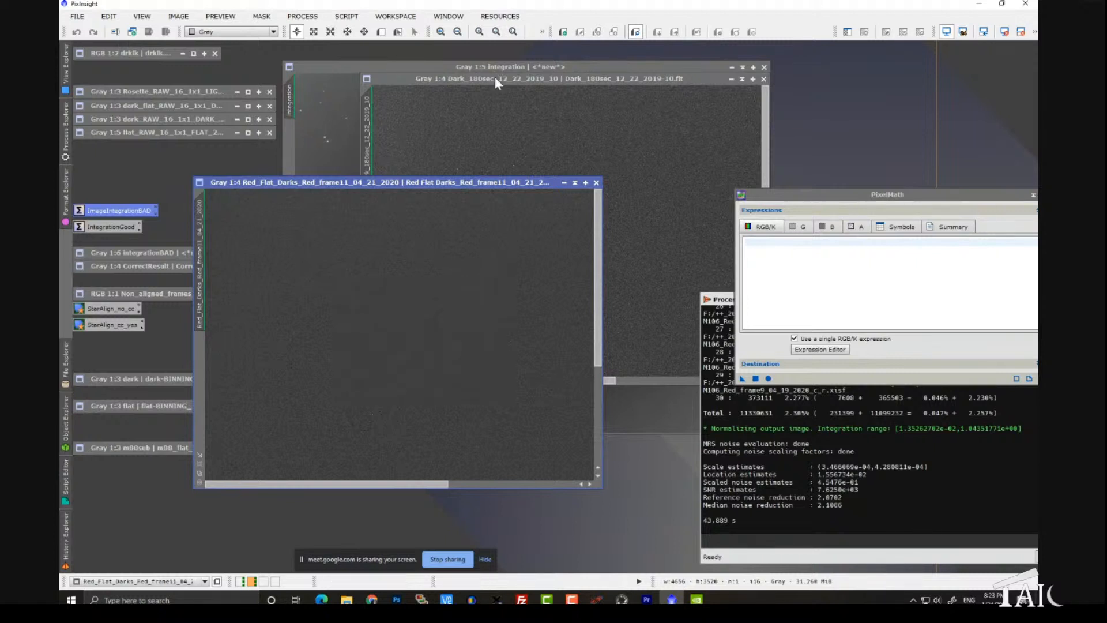
pyautogui.moveTo(496, 81); pyautogui.dragTo(483, 80)
pyautogui.moveTo(468, 134); pyautogui.dragTo(469, 134)
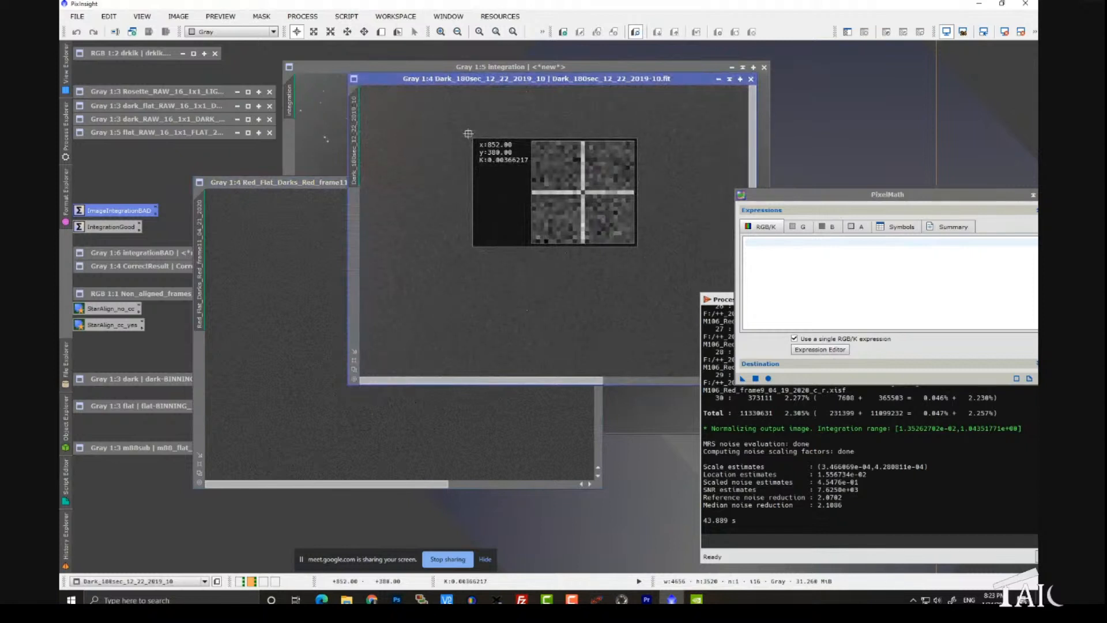
pyautogui.moveTo(469, 134); pyautogui.dragTo(468, 134)
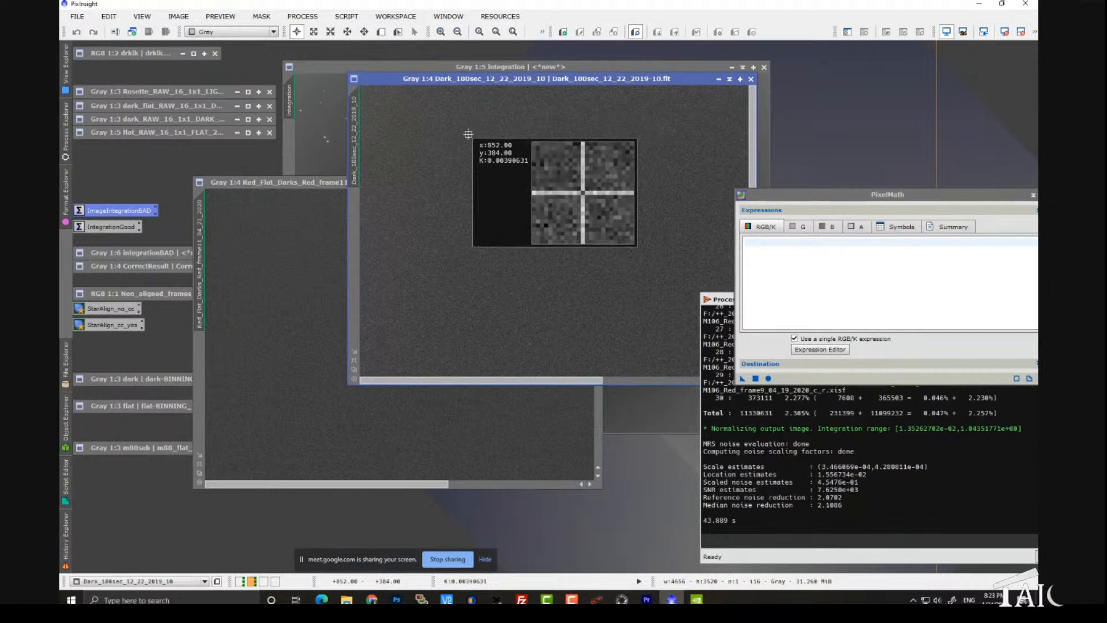
pyautogui.moveTo(469, 134); pyautogui.dragTo(468, 135)
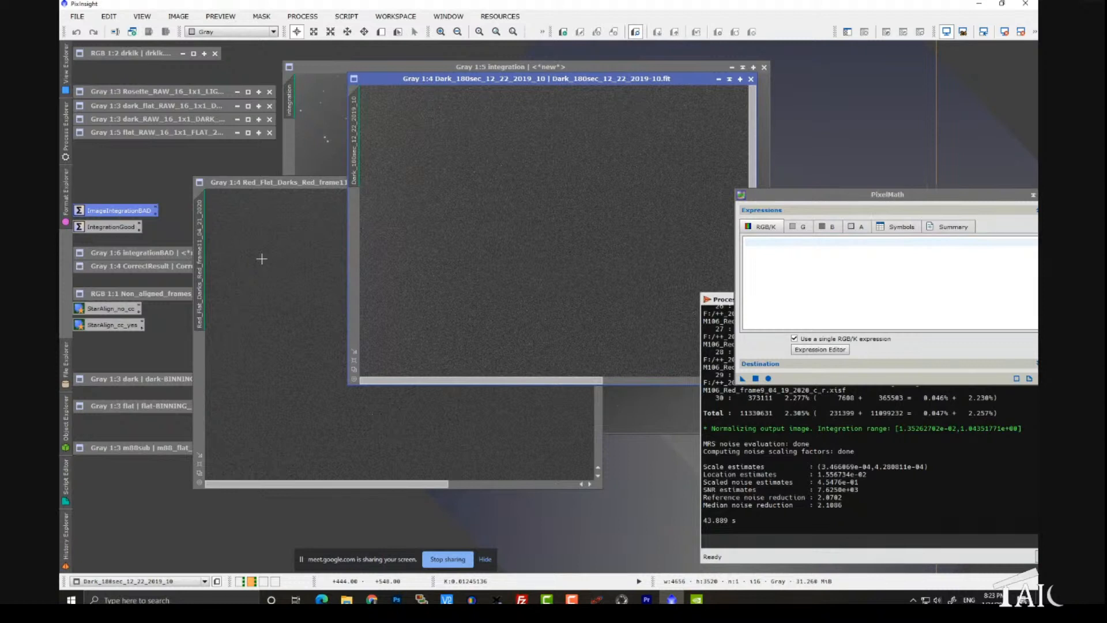
pyautogui.click(463, 232)
pyautogui.click(410, 253)
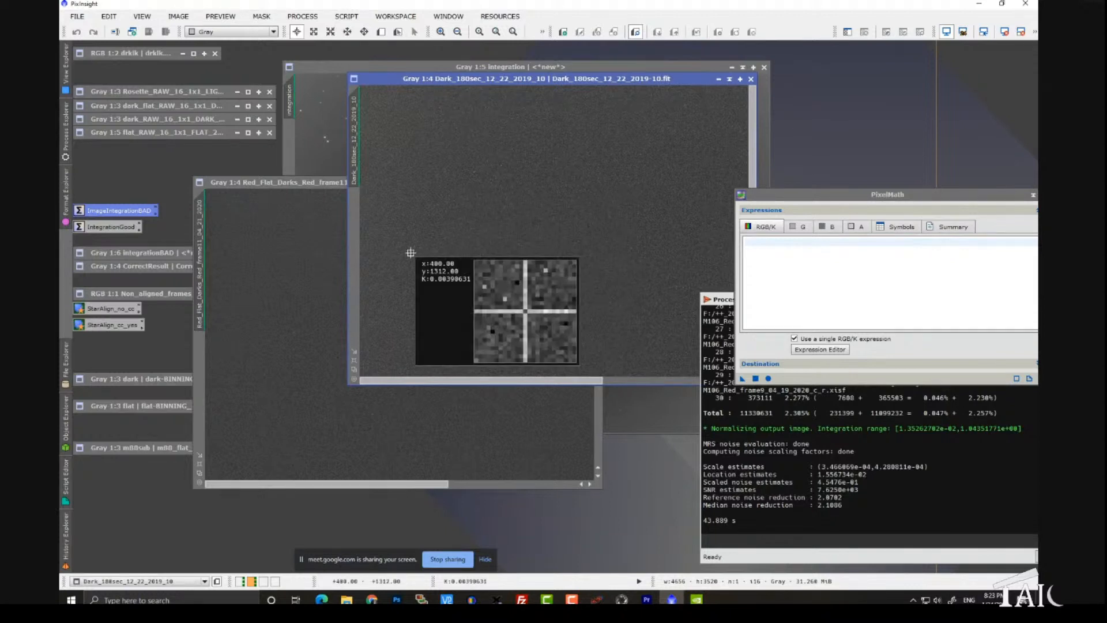
pyautogui.click(275, 277)
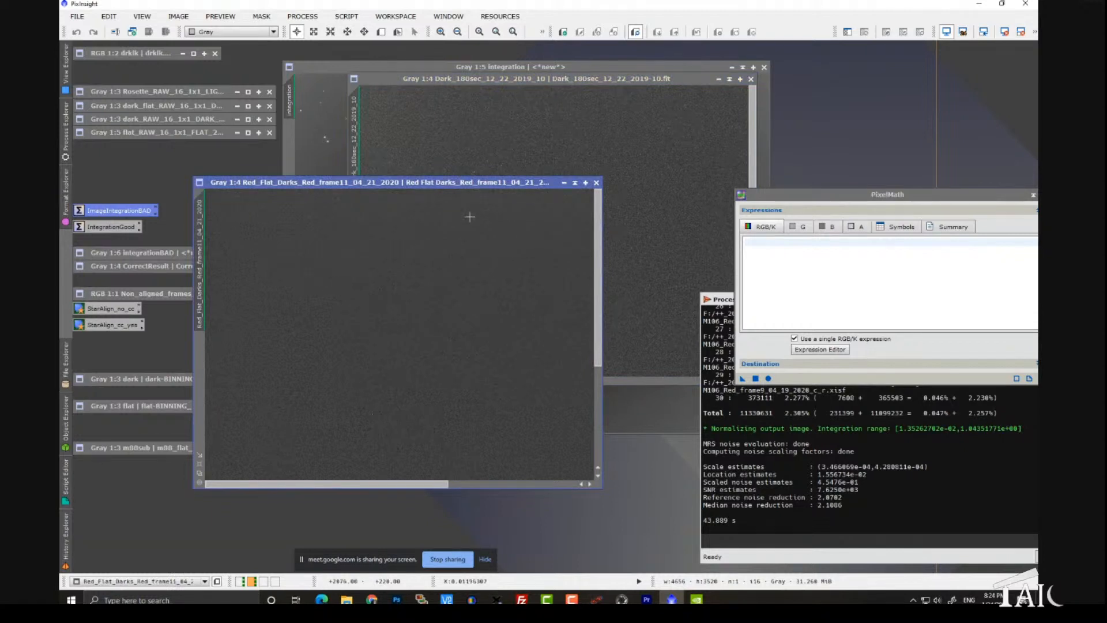
pyautogui.click(524, 154)
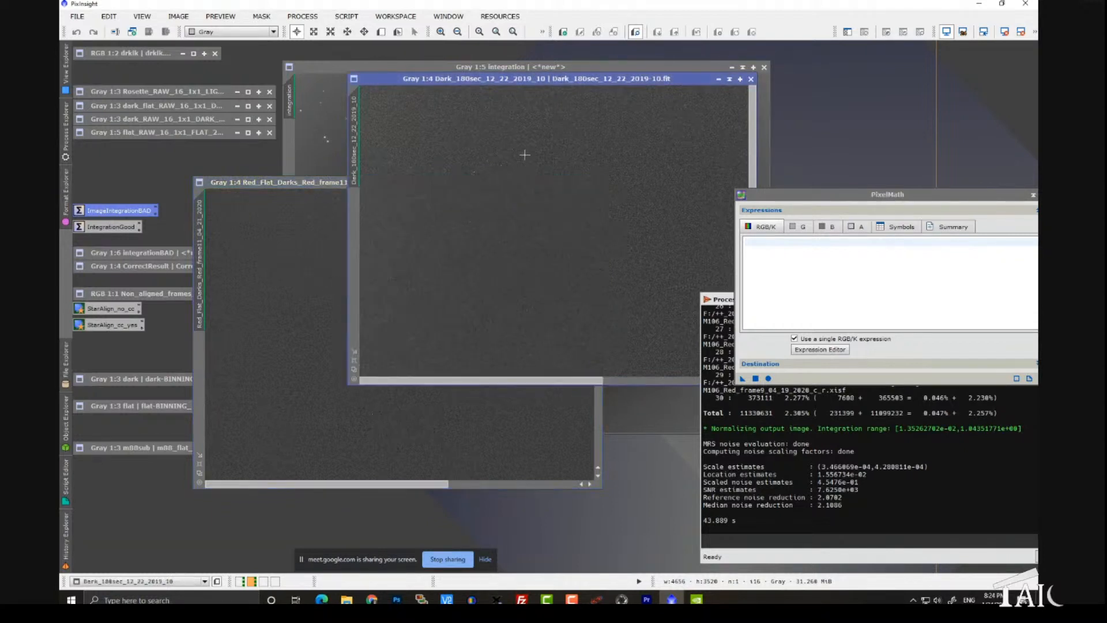
# Step: Close the 180-second dark and the Red_Flat_Darks frame, leaving the integration image in front
pyautogui.moveTo(526, 78); pyautogui.dragTo(429, 94)
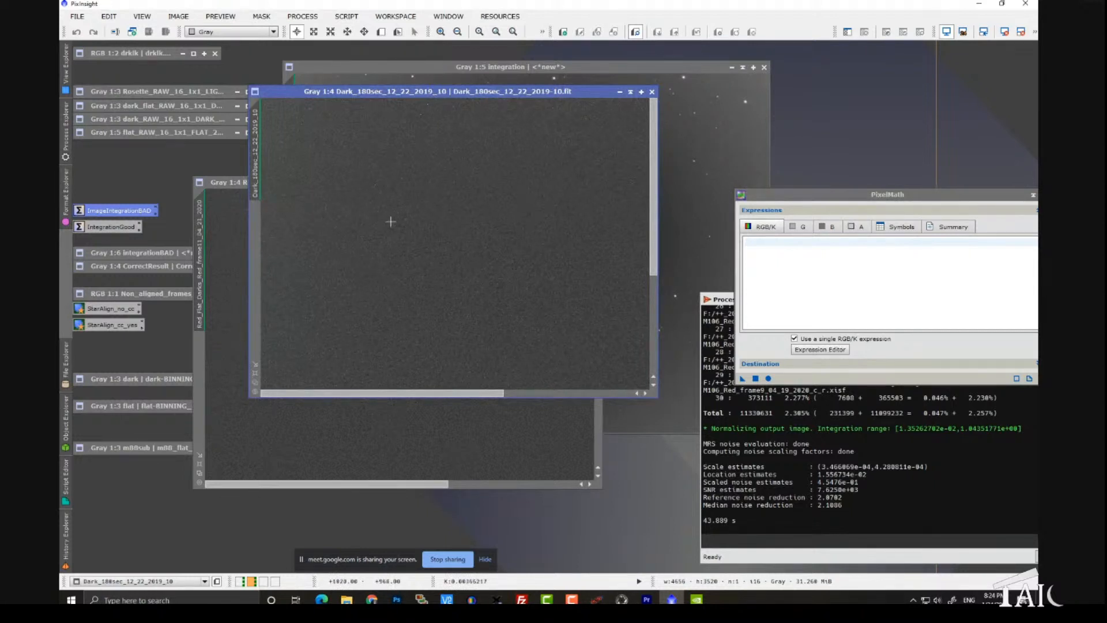
pyautogui.click(651, 91)
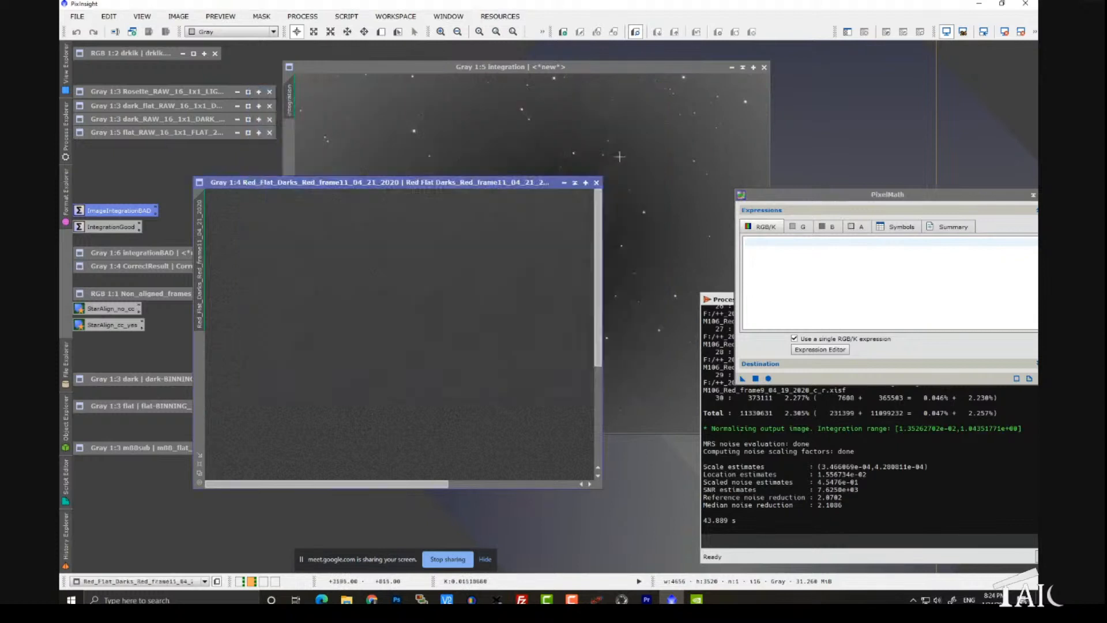
pyautogui.click(597, 183)
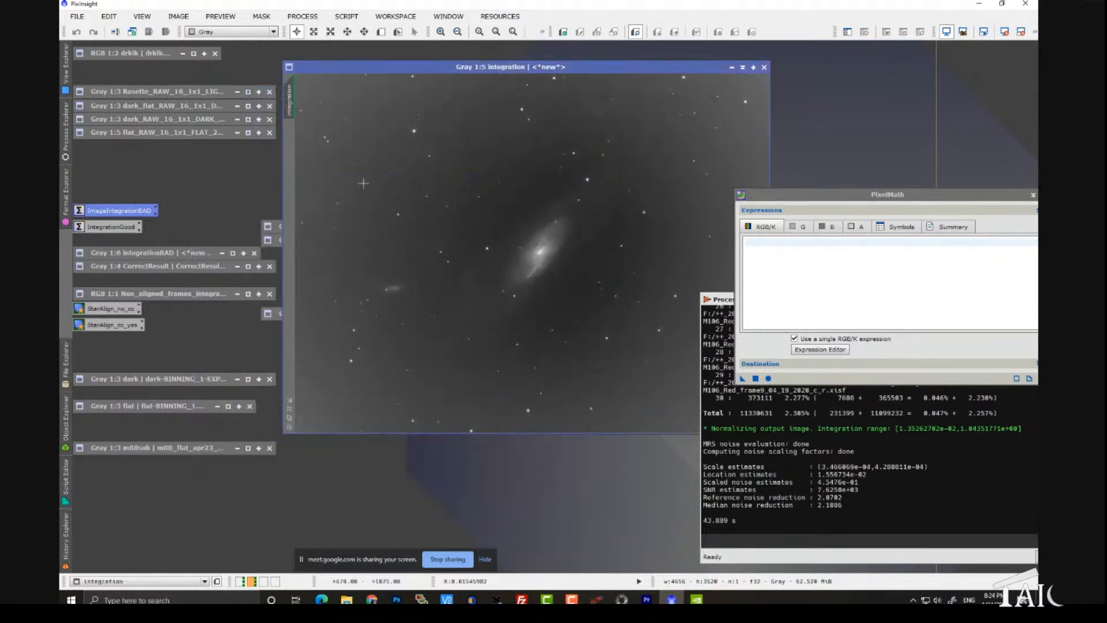
# Step: Close the new integration image and restore the CorrectResult image, zoomed out to 1:6, for comparison
pyautogui.click(764, 67)
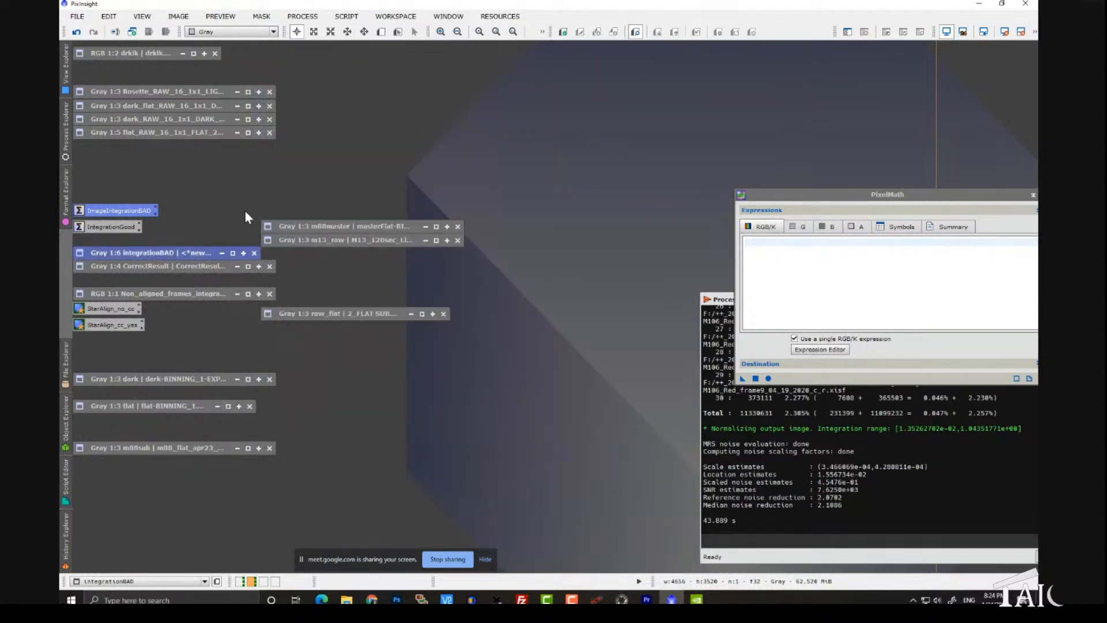
pyautogui.doubleClick(136, 269)
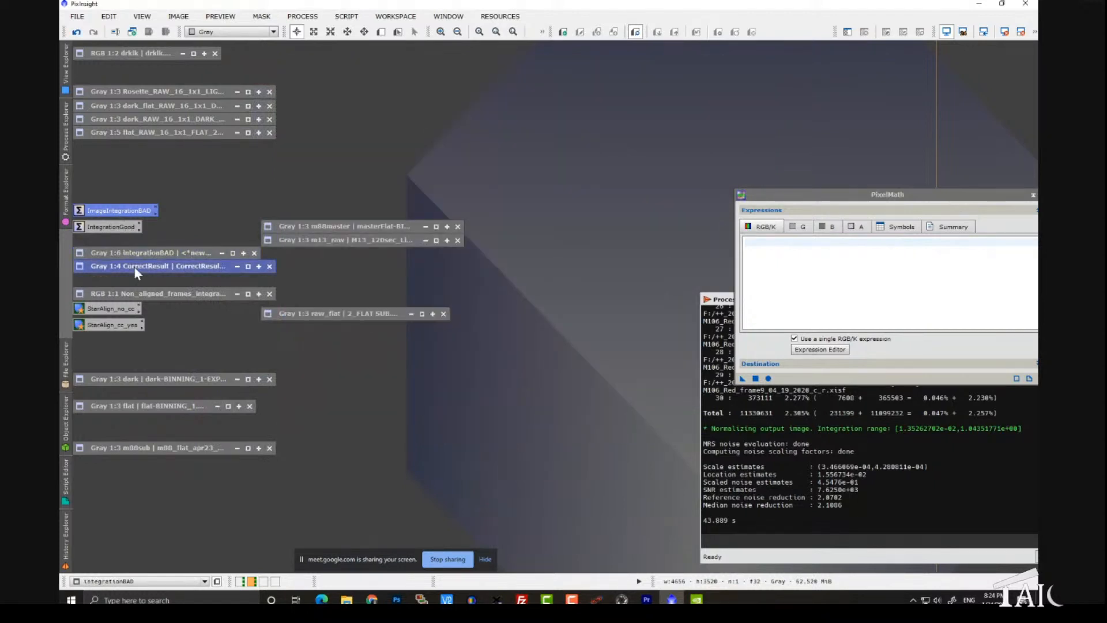
pyautogui.scroll(-3, 338, 258)
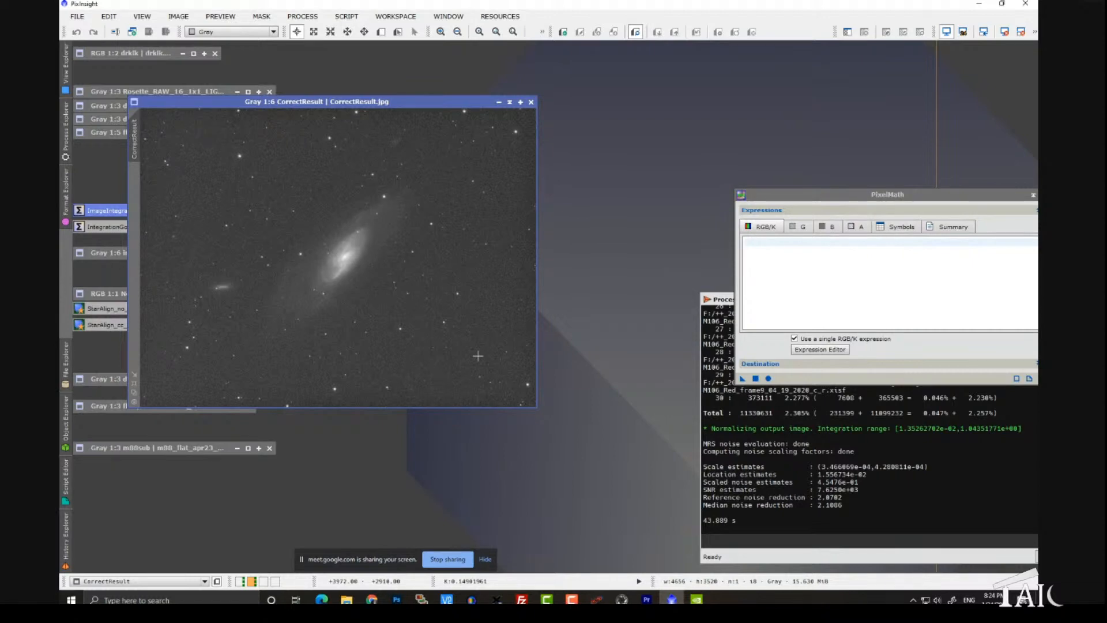
# Step: Switch to Chrome to show the PixInsight FastTrack Training page's list of steps, and return to PixInsight
pyautogui.click(372, 598)
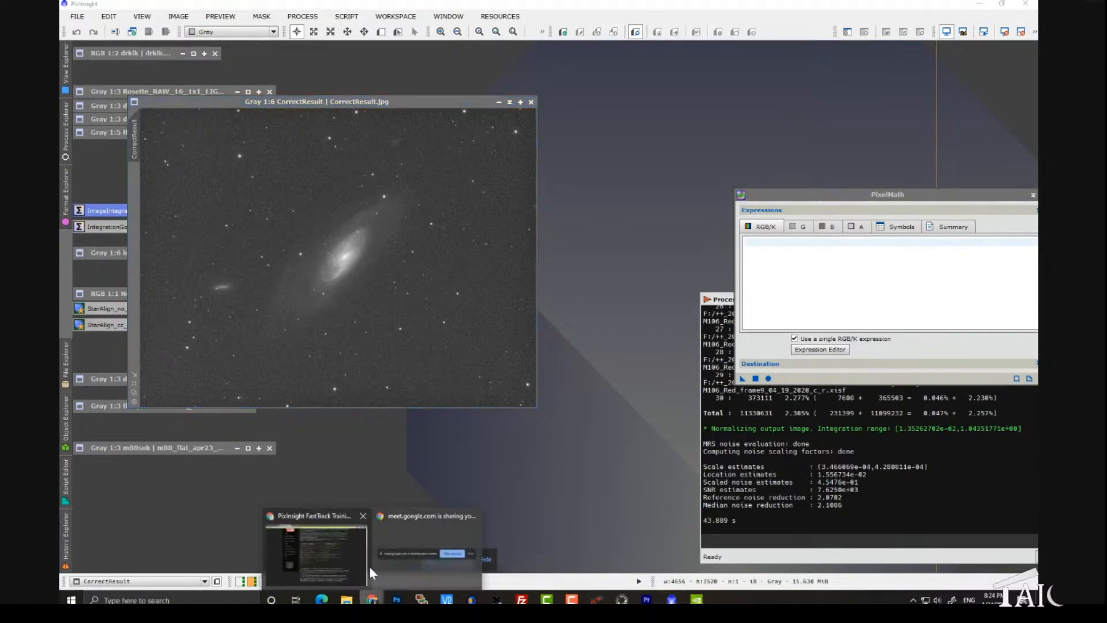
pyautogui.click(344, 559)
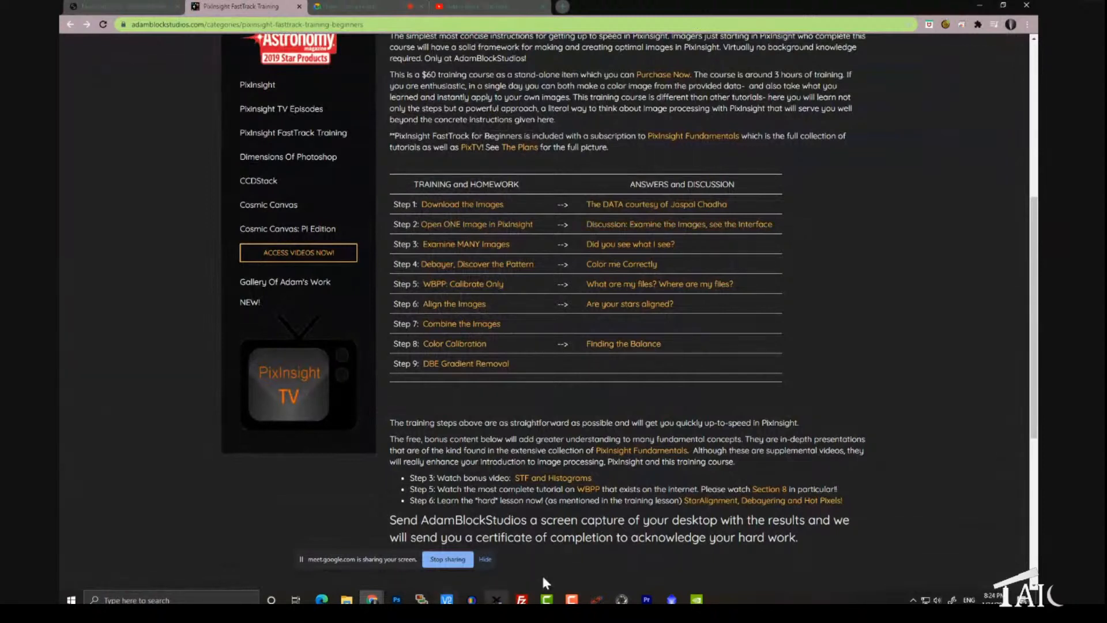
pyautogui.click(671, 600)
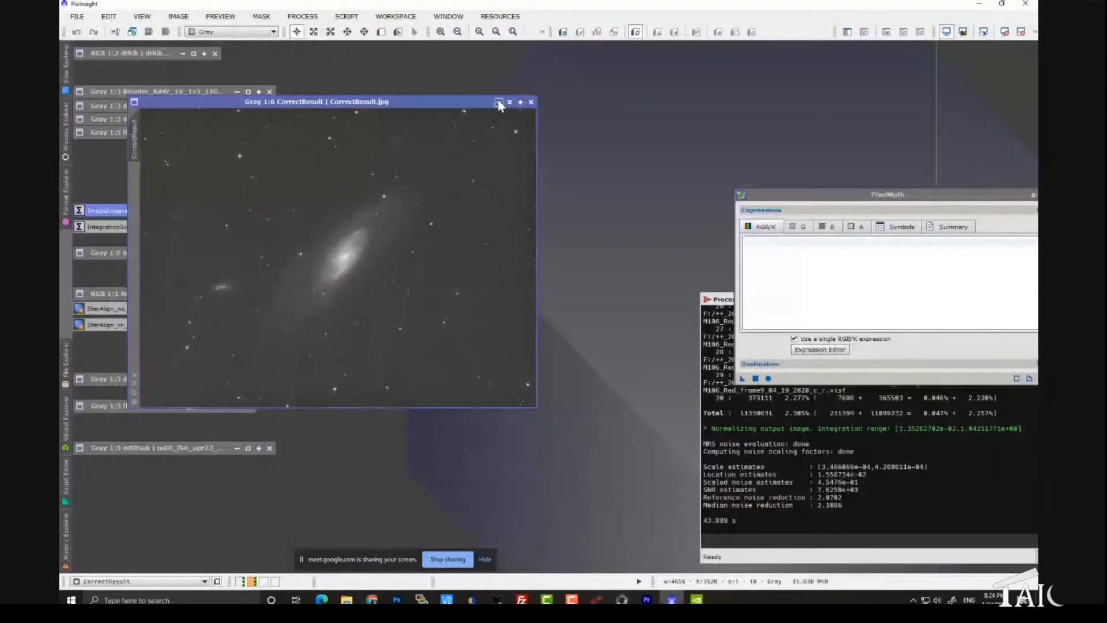
# Step: Replace CorrectResult on the workspace with the Non_aligned_frames_integrated_FB image, enlarging its window to examine the post text and the nebula integration
pyautogui.click(499, 103)
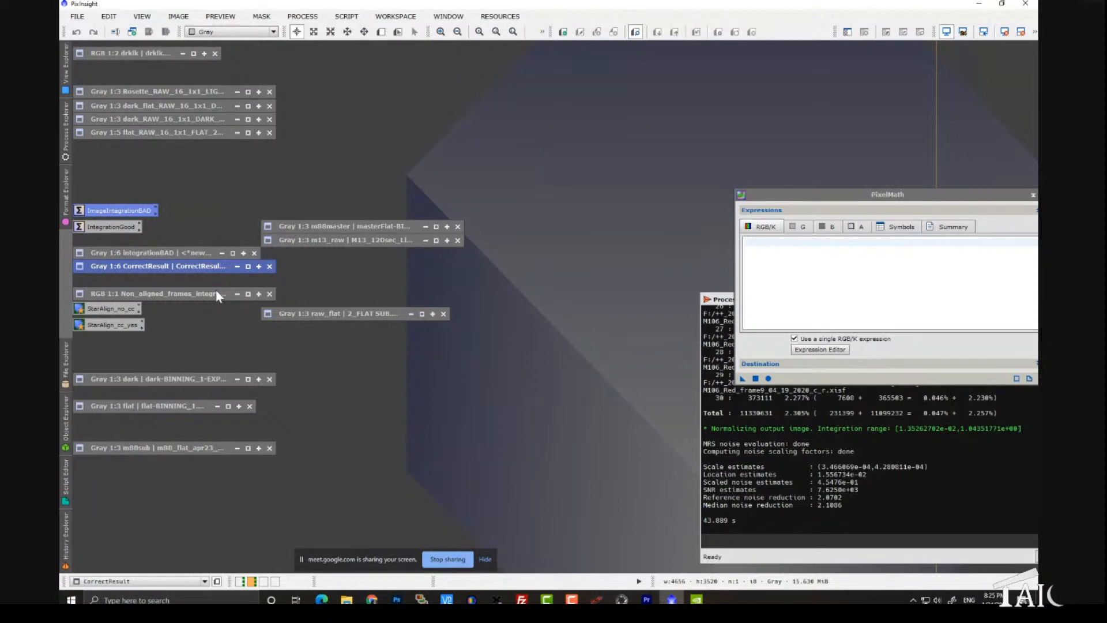
pyautogui.doubleClick(216, 294)
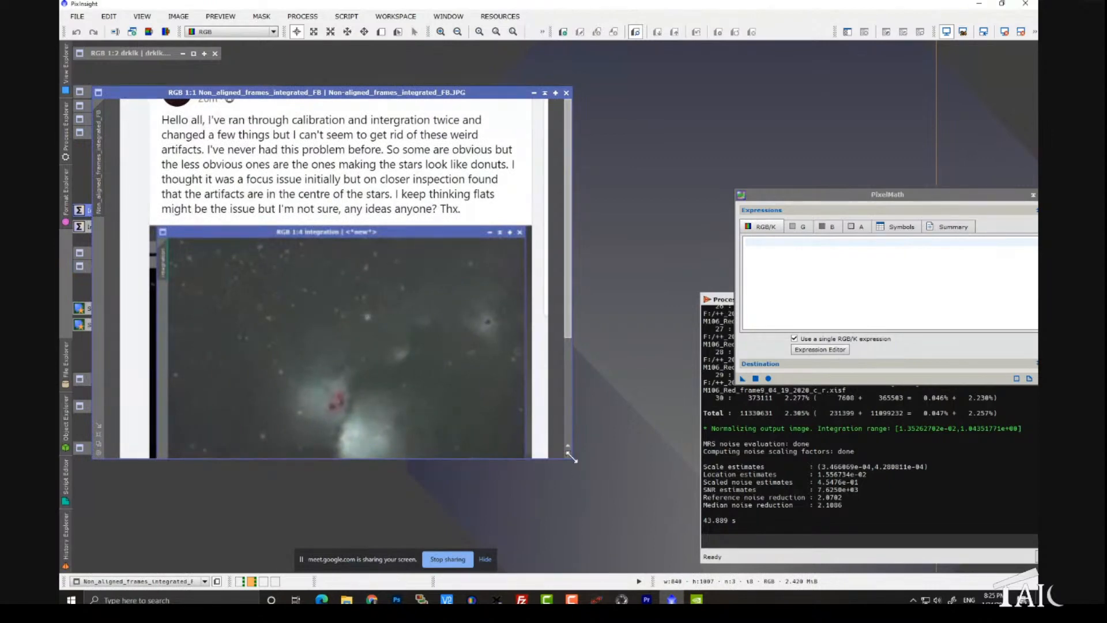
pyautogui.moveTo(571, 458); pyautogui.dragTo(643, 545)
pyautogui.moveTo(643, 414); pyautogui.dragTo(638, 459)
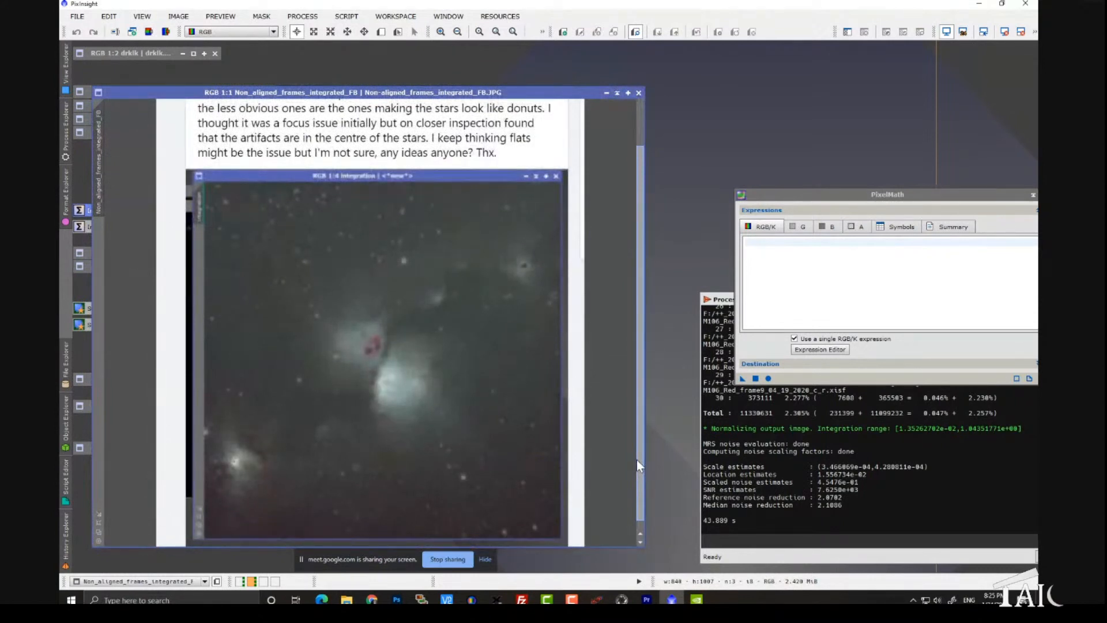
pyautogui.moveTo(637, 459); pyautogui.dragTo(637, 414)
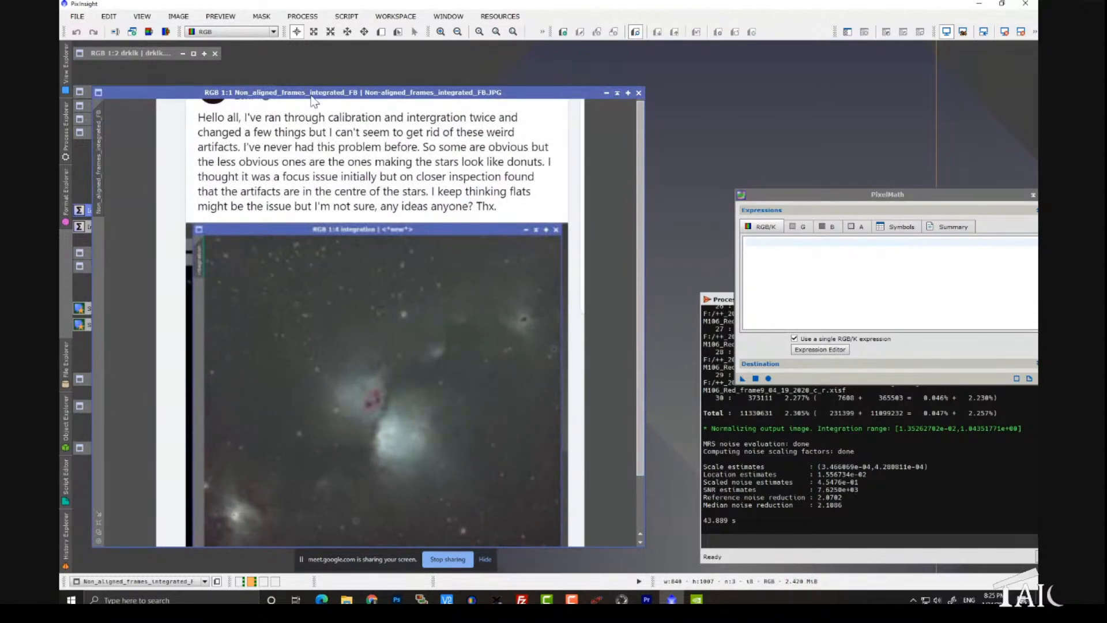
pyautogui.moveTo(312, 96); pyautogui.dragTo(325, 71)
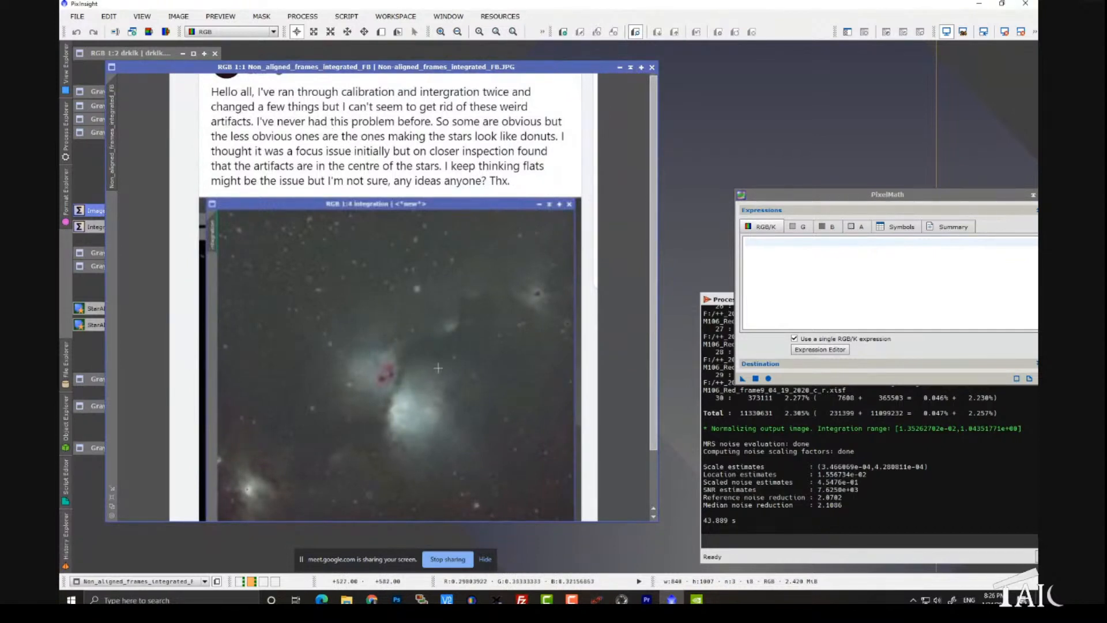
pyautogui.scroll(1, 437, 367)
pyautogui.scroll(-1, 438, 367)
pyautogui.scroll(-2, 656, 311)
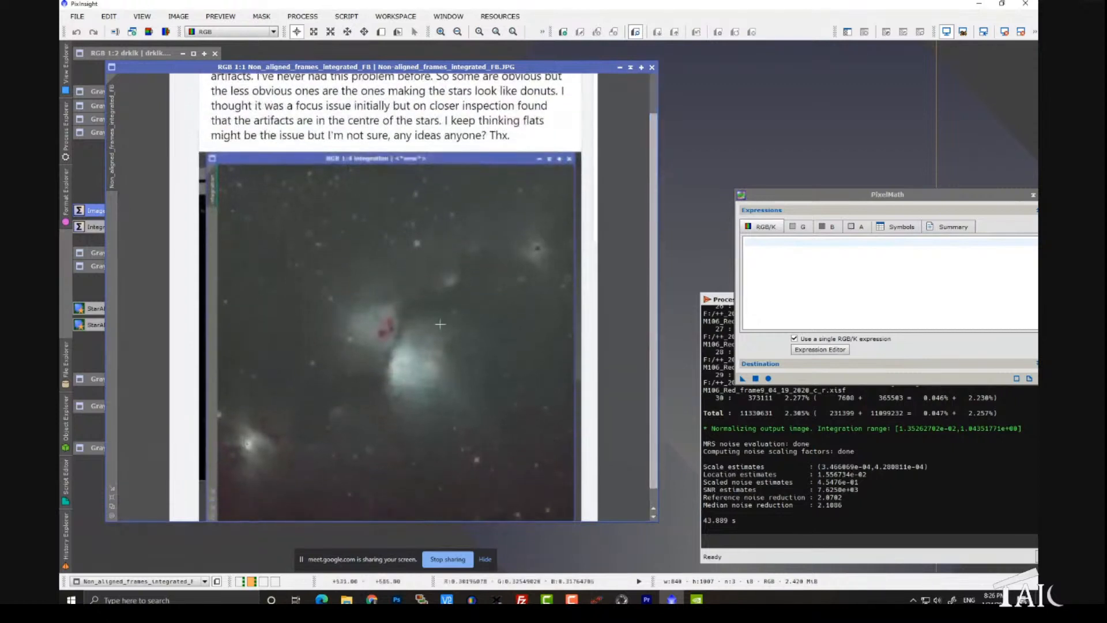
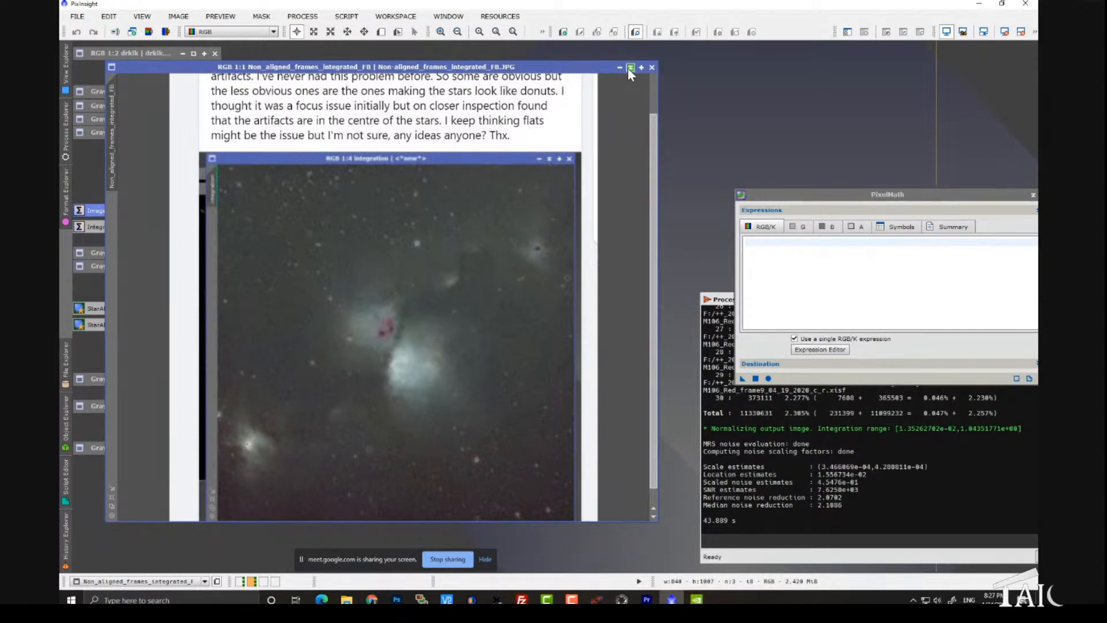
# Step: Collapse the Non_aligned_frames_integrated_FB image and rearrange the shaded raw_flat and m13_raw windows beside the related workspace items
pyautogui.click(630, 67)
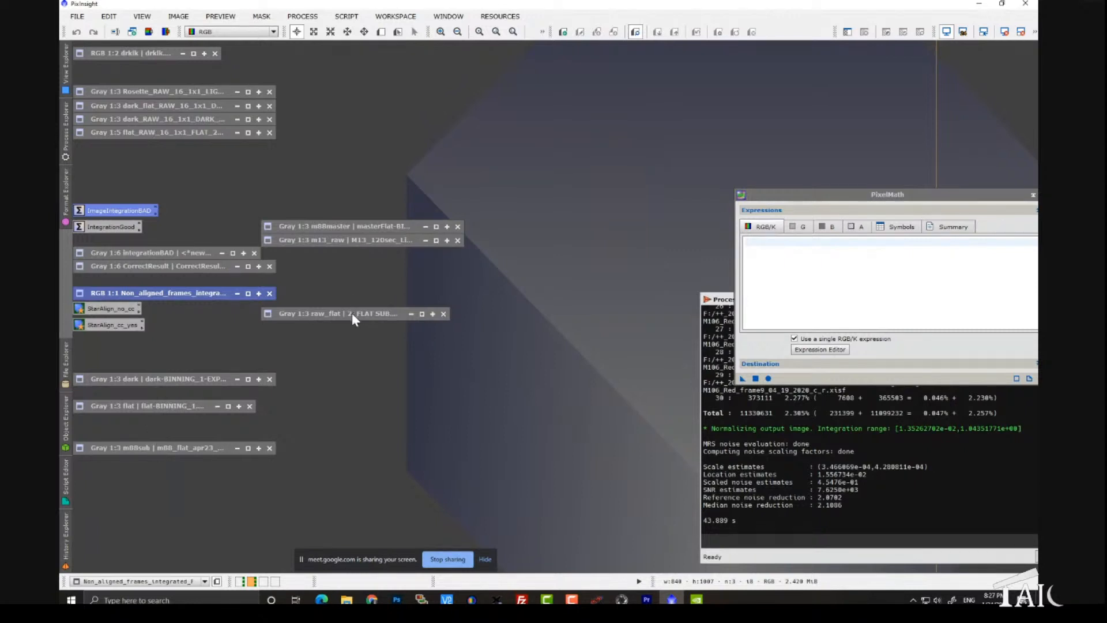
pyautogui.moveTo(352, 313)
pyautogui.mouseDown()
pyautogui.moveTo(326, 330)
pyautogui.moveTo(346, 326)
pyautogui.mouseUp()
pyautogui.moveTo(365, 241); pyautogui.dragTo(380, 269)
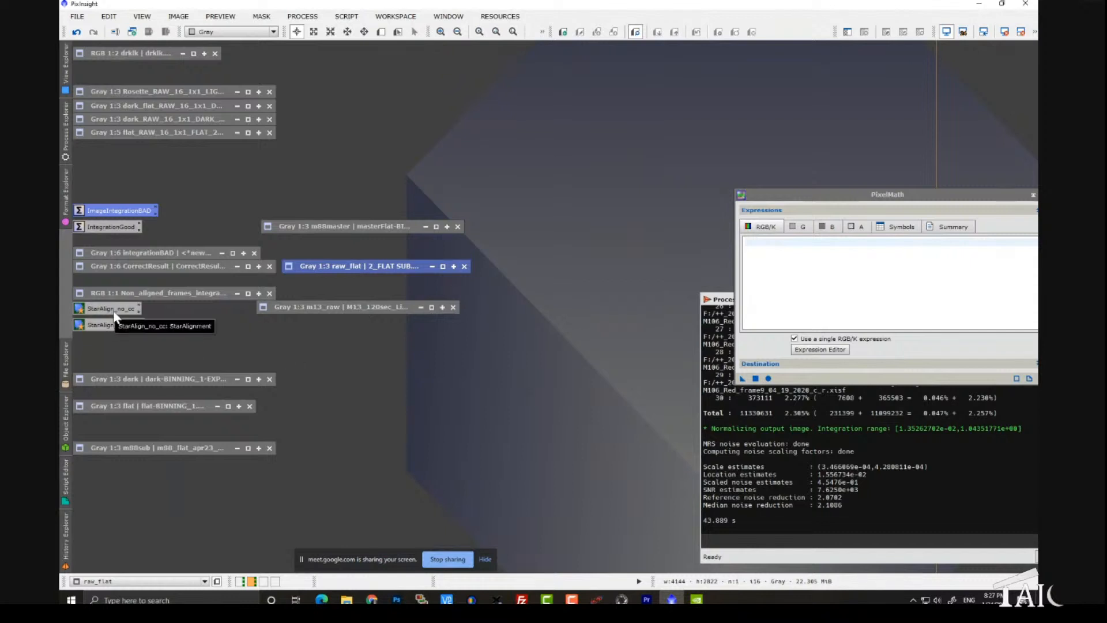
# Step: View the raw_flat image and the m13_raw light frame zoomed out to 1:4, collapsing each one after inspection
pyautogui.doubleClick(336, 269)
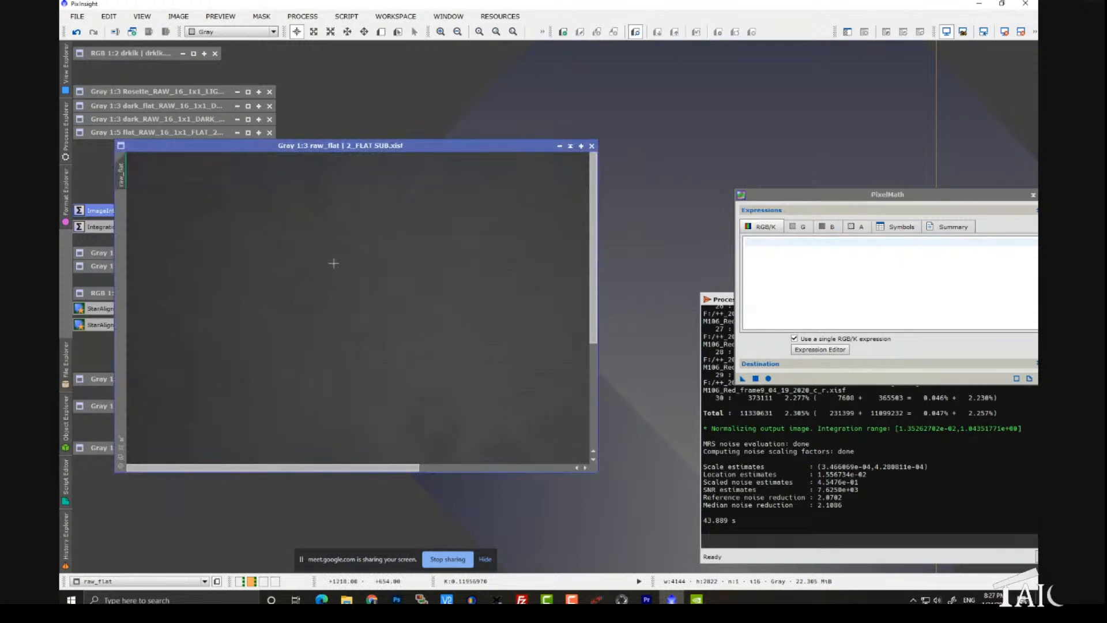
pyautogui.click(572, 145)
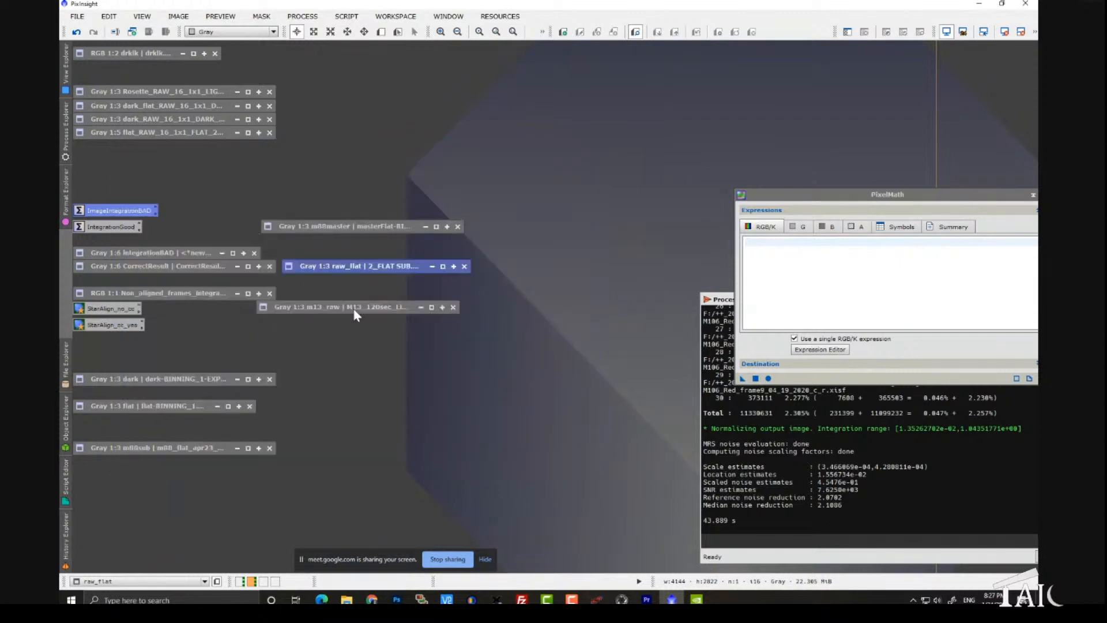
pyautogui.scroll(-1, 358, 302)
pyautogui.scroll(2, 359, 301)
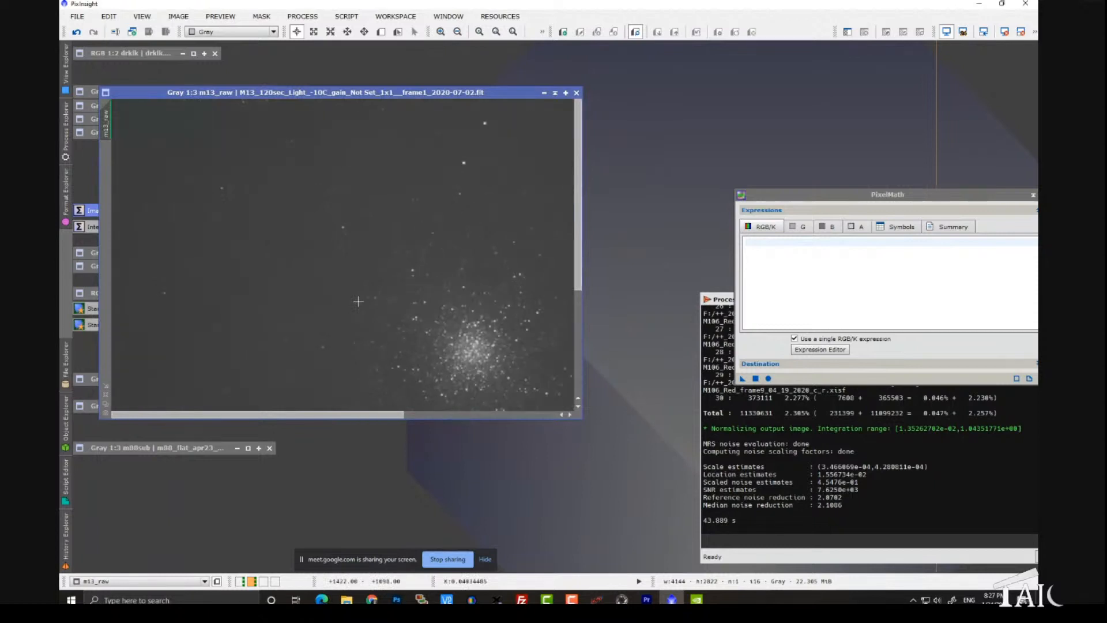
pyautogui.scroll(1, 358, 301)
pyautogui.scroll(-1, 358, 302)
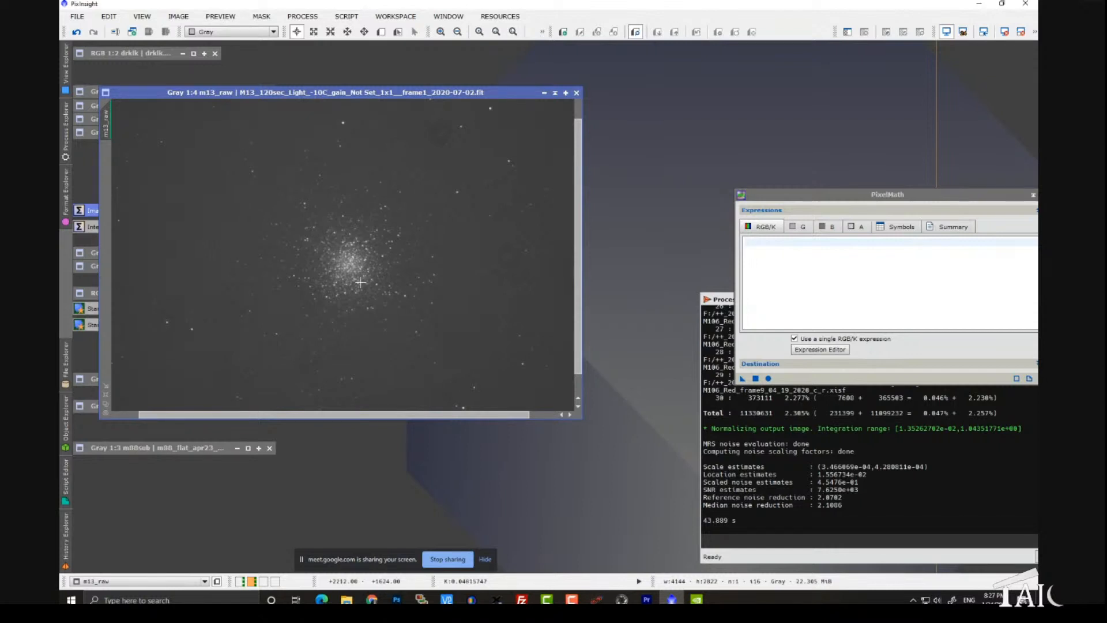
pyautogui.scroll(1, 360, 282)
pyautogui.scroll(-1, 361, 282)
pyautogui.click(555, 94)
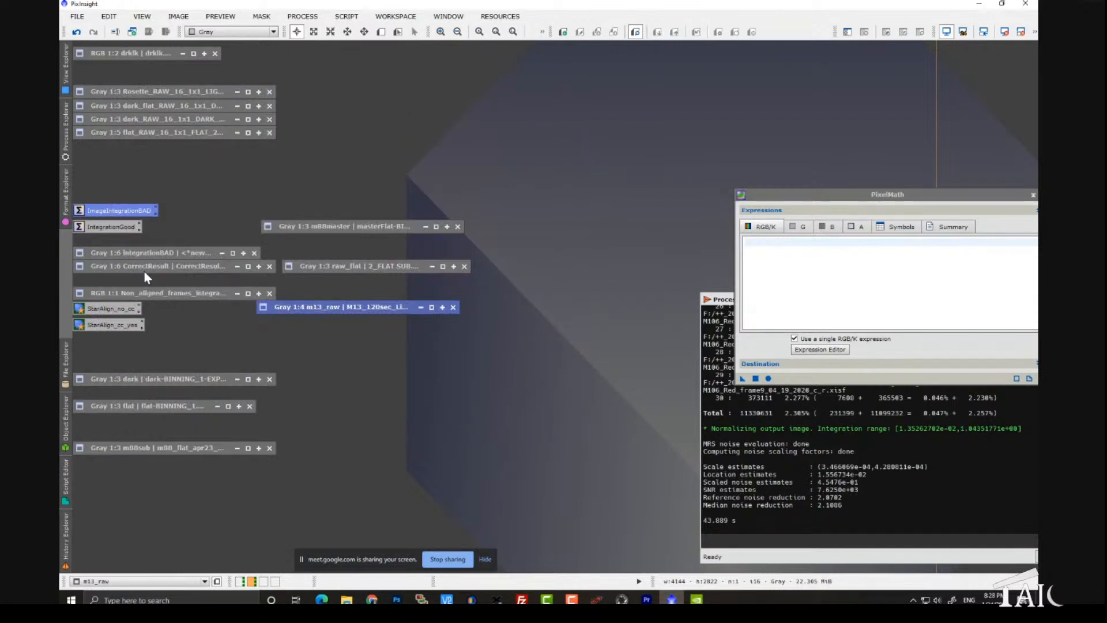
# Step: Open the StarAlign_no_cc process and its L_0019_M13 target frame, and auto-stretch the frame beside the StarAlignment window
pyautogui.doubleClick(102, 310)
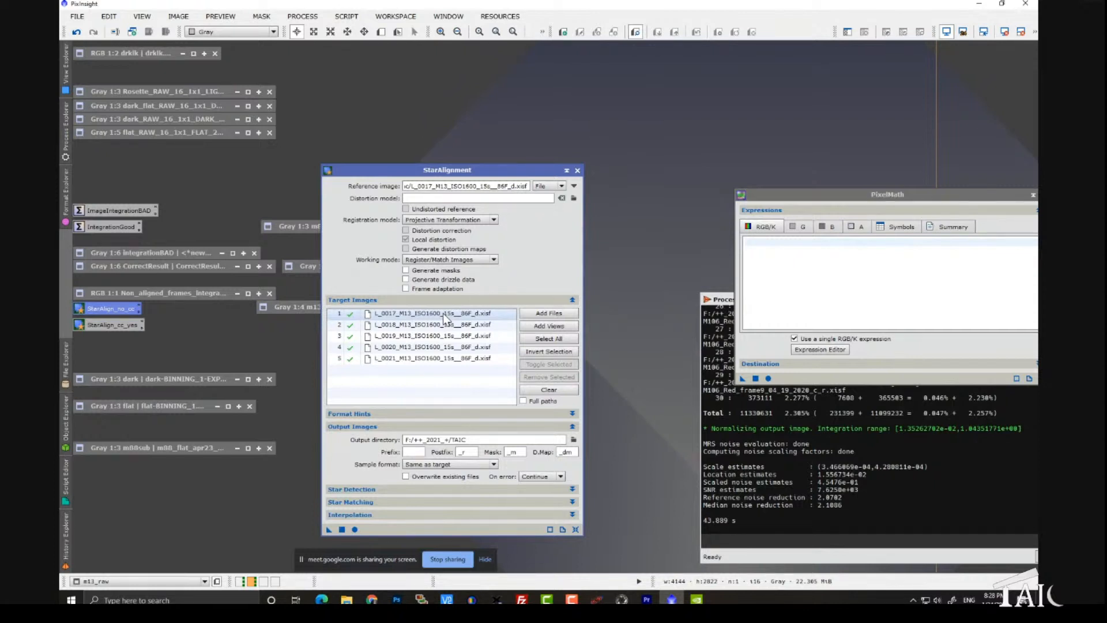
pyautogui.doubleClick(422, 336)
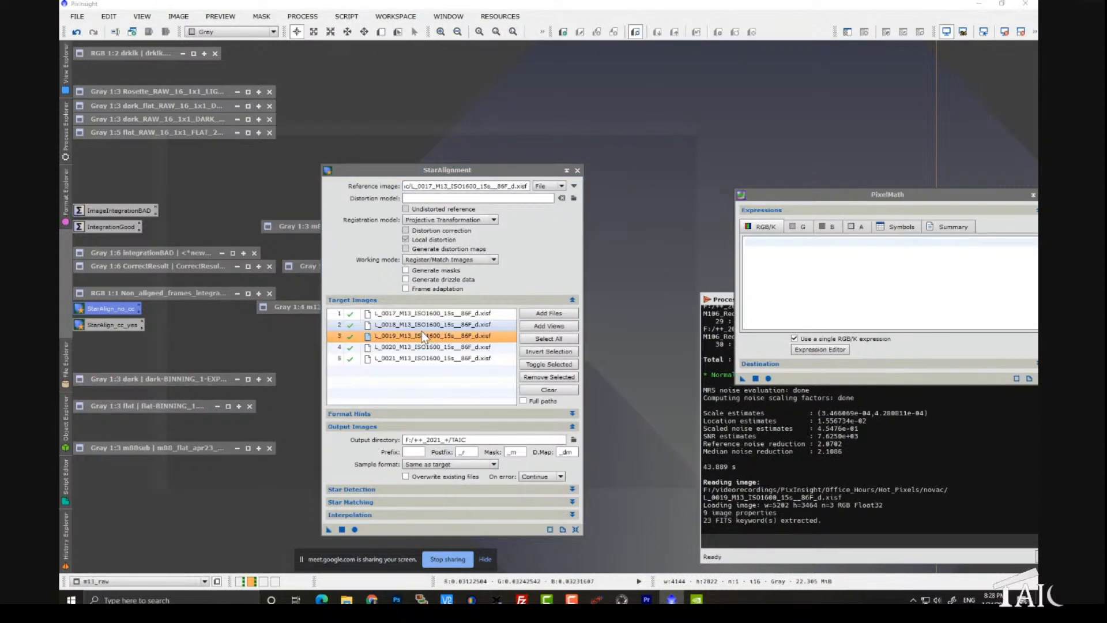
pyautogui.moveTo(393, 171); pyautogui.dragTo(655, 107)
pyautogui.hotkey('ctrl', 'a')
# Step: Examine the L_0019_M13 frame's cluster stars and background hot pixels at up to 7:1 magnification, returning to 1:2
pyautogui.scroll(2, 410, 348)
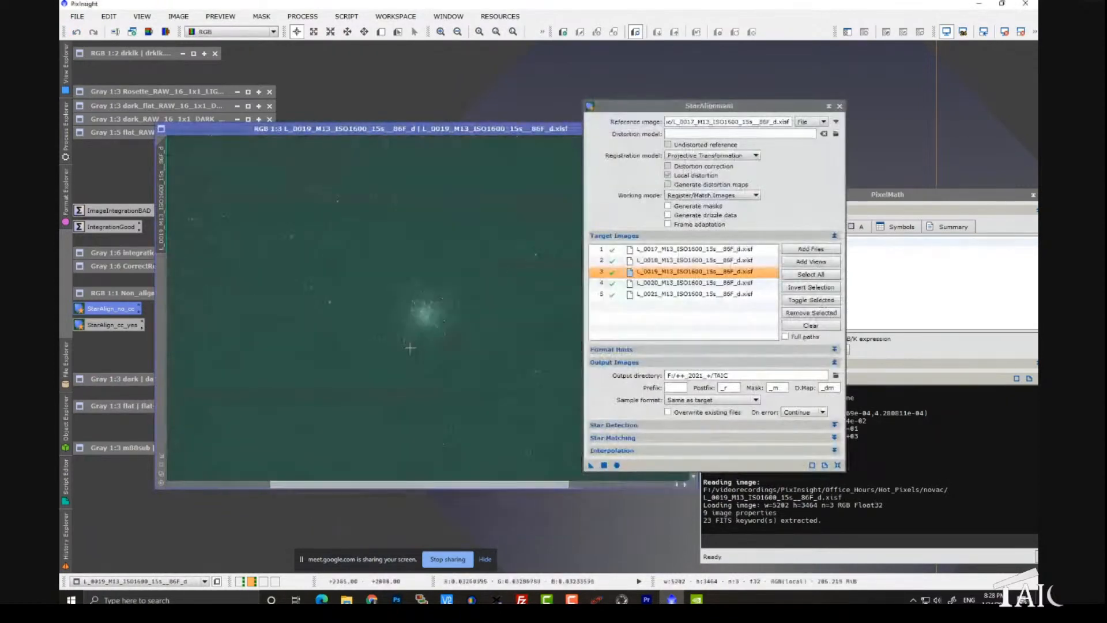
pyautogui.scroll(3, 410, 348)
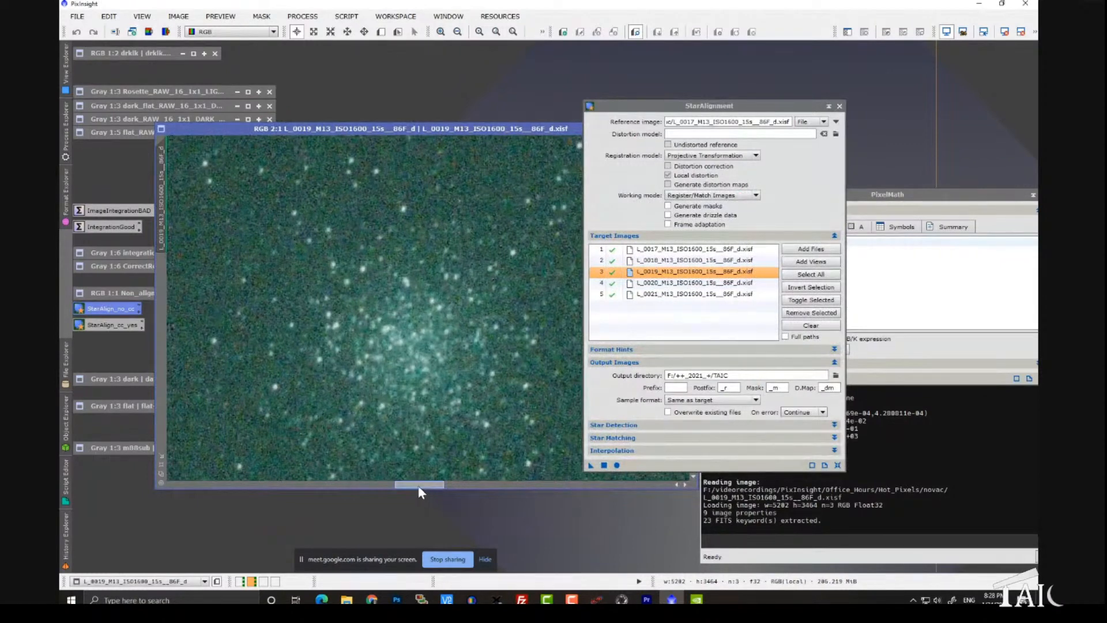
pyautogui.moveTo(419, 487); pyautogui.dragTo(424, 494)
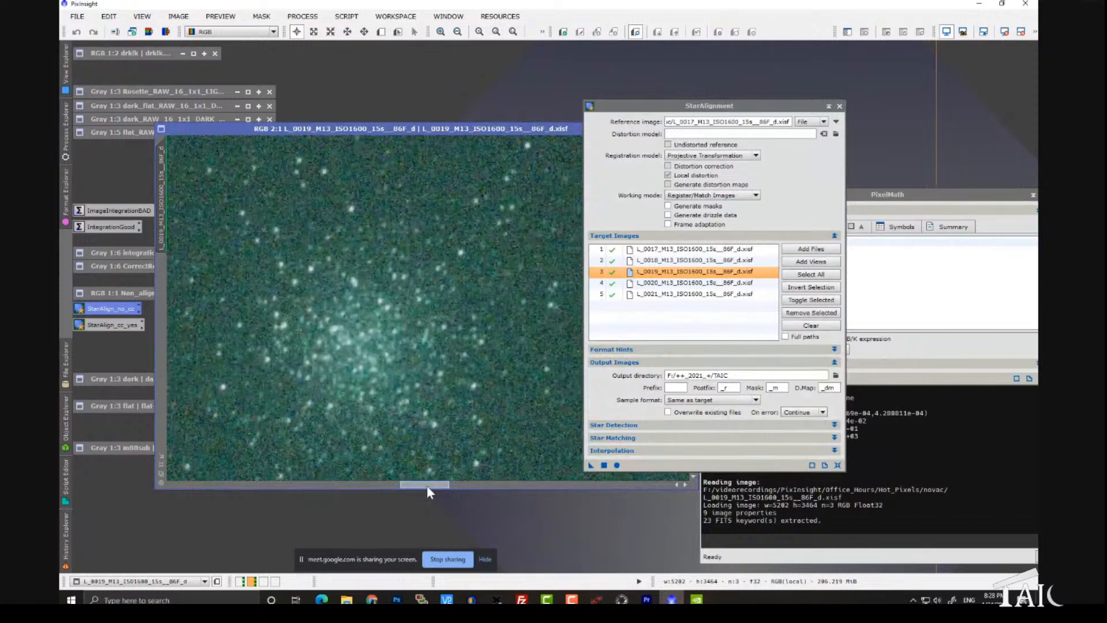
pyautogui.moveTo(428, 490); pyautogui.dragTo(424, 488)
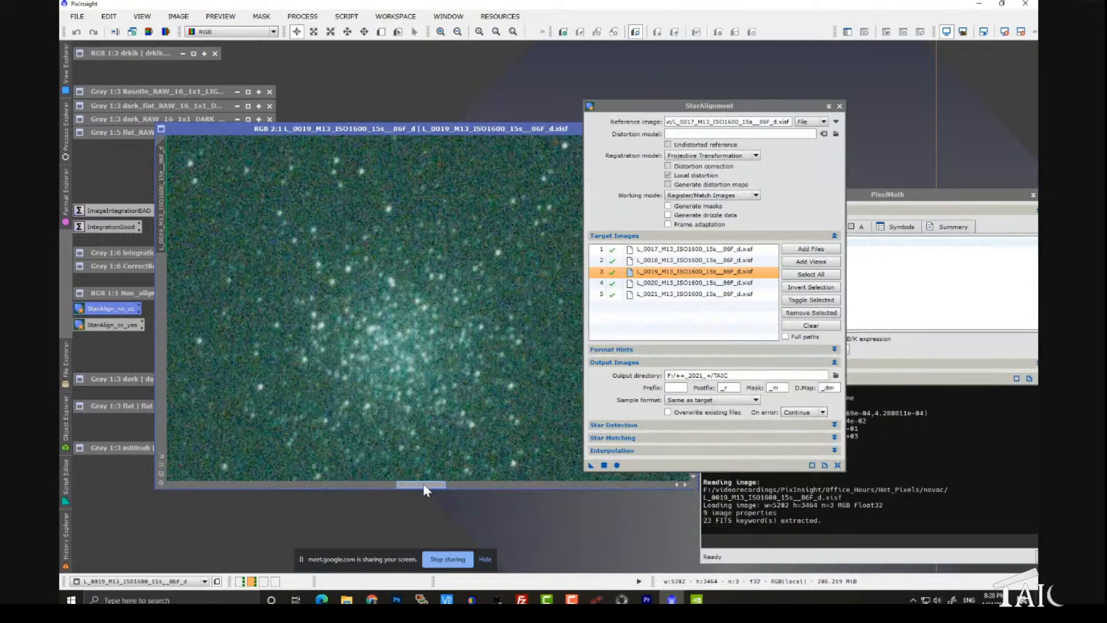
pyautogui.moveTo(422, 484); pyautogui.dragTo(418, 484)
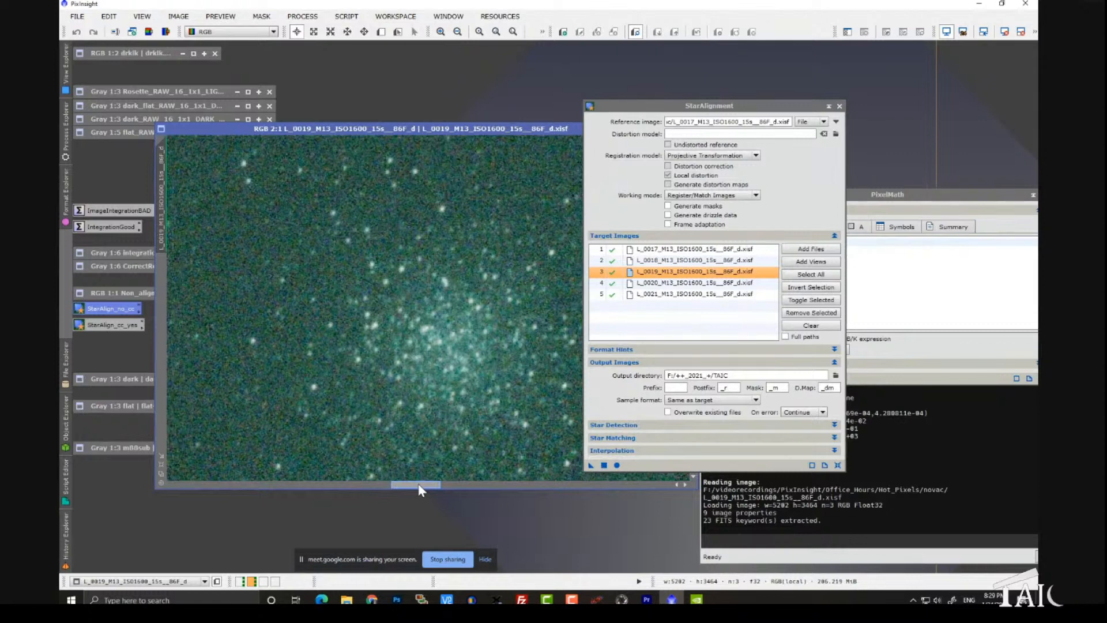
pyautogui.moveTo(420, 486); pyautogui.dragTo(376, 487)
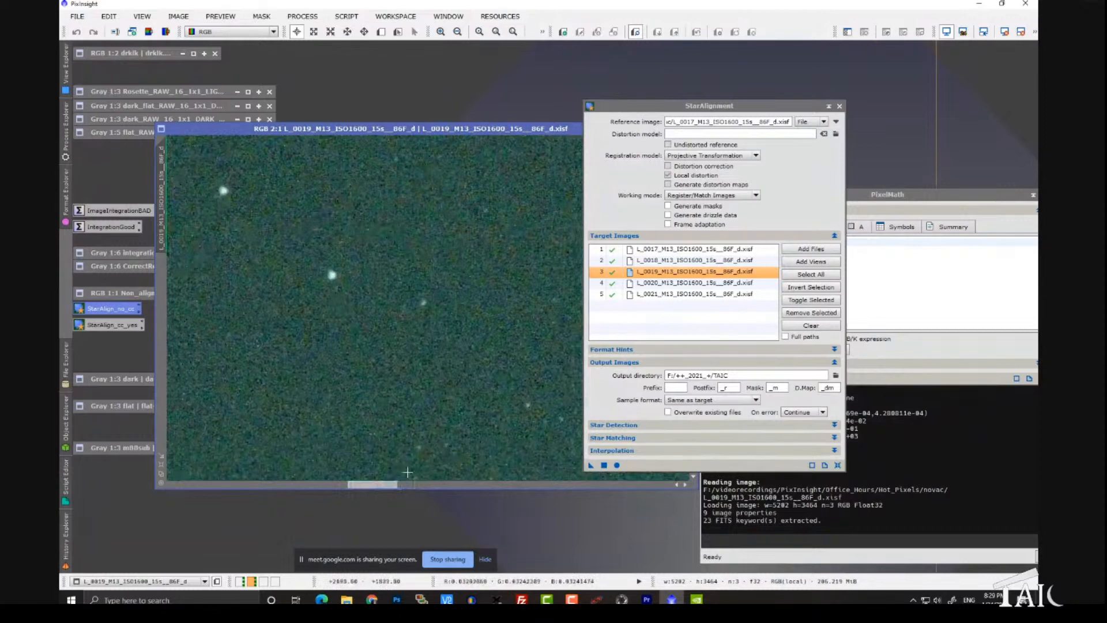
pyautogui.moveTo(407, 321); pyautogui.dragTo(335, 461)
pyautogui.scroll(1, 379, 337)
pyautogui.moveTo(292, 353)
pyautogui.mouseDown()
pyautogui.moveTo(354, 392)
pyautogui.moveTo(334, 398)
pyautogui.moveTo(381, 357)
pyautogui.mouseUp()
pyautogui.scroll(4, 311, 281)
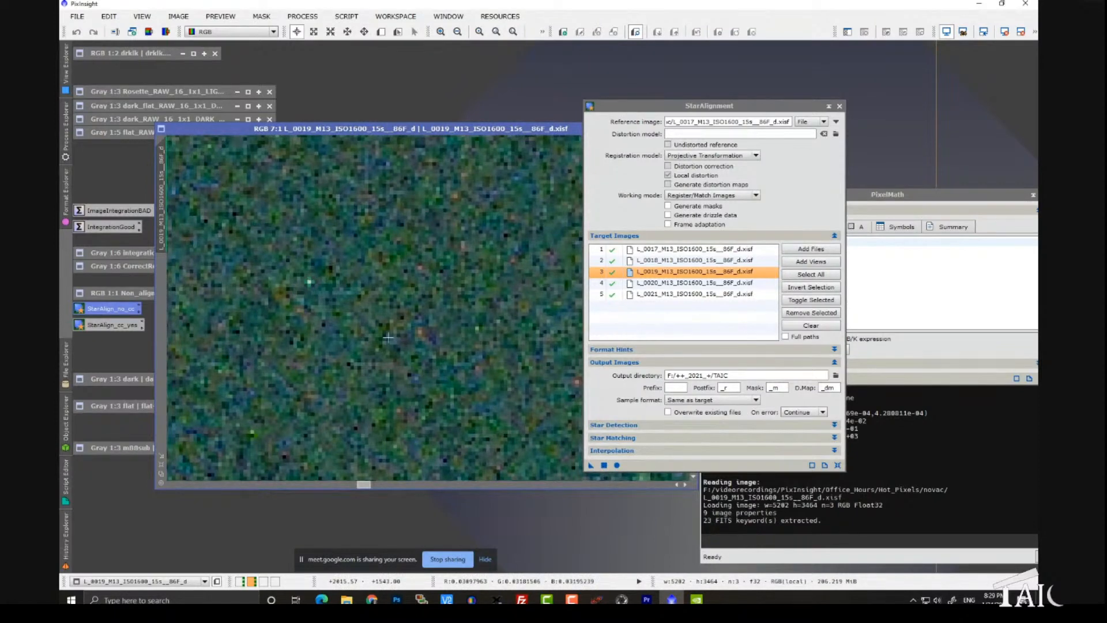
pyautogui.scroll(-2, 388, 338)
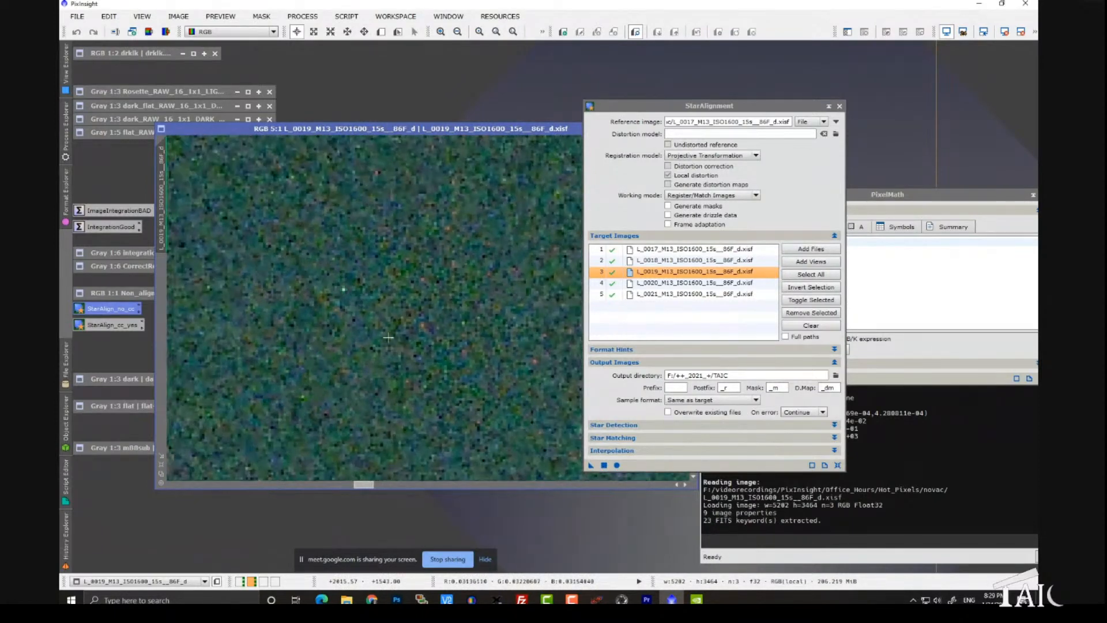
pyautogui.scroll(-5, 388, 337)
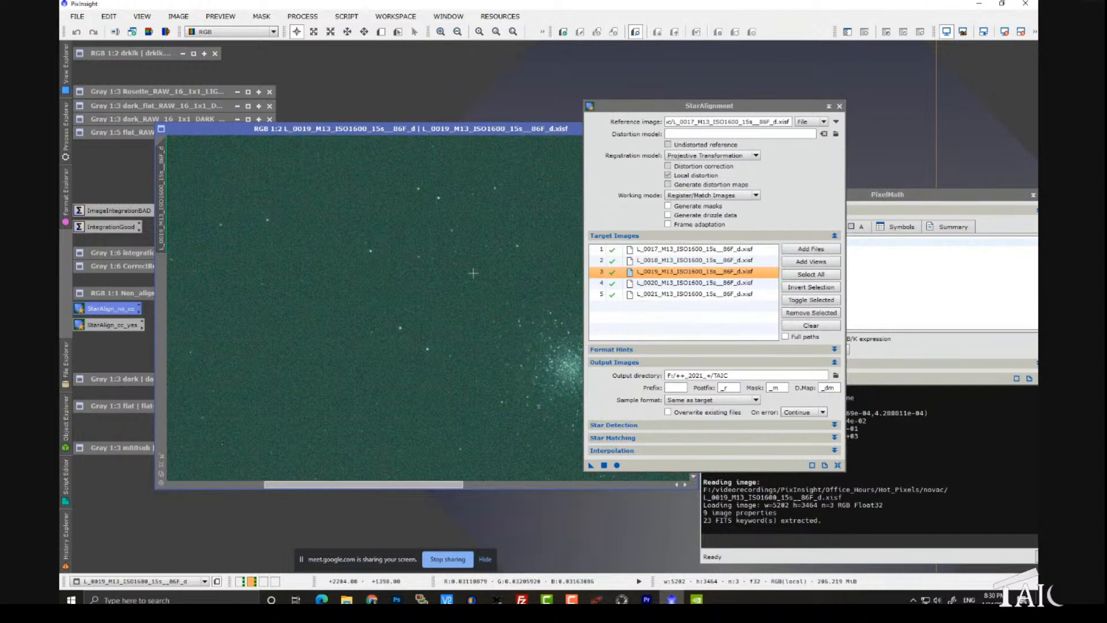
# Step: Run StarAlignment on the five M13 target frames and inspect the summary line in the process console
pyautogui.click(617, 465)
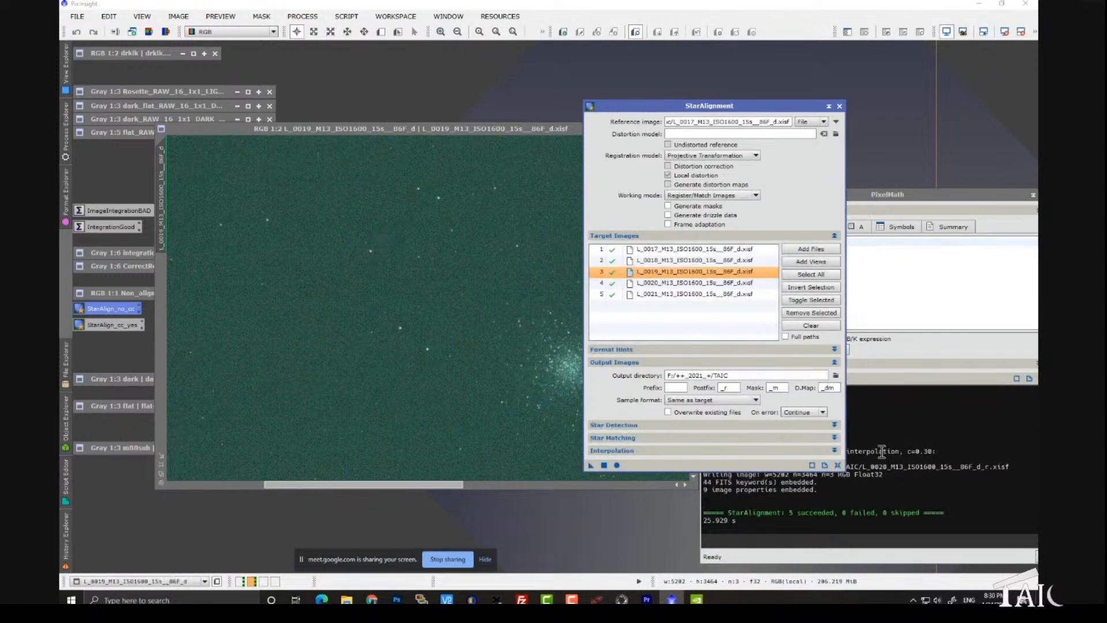
pyautogui.click(882, 451)
pyautogui.moveTo(810, 300); pyautogui.dragTo(445, 152)
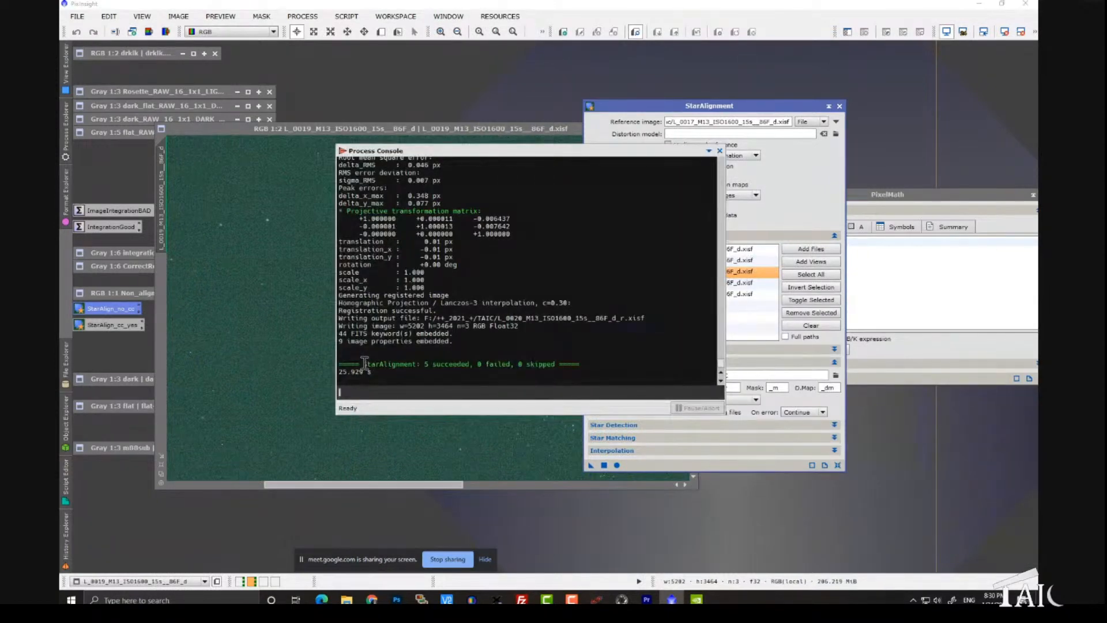
pyautogui.moveTo(363, 364); pyautogui.dragTo(573, 366)
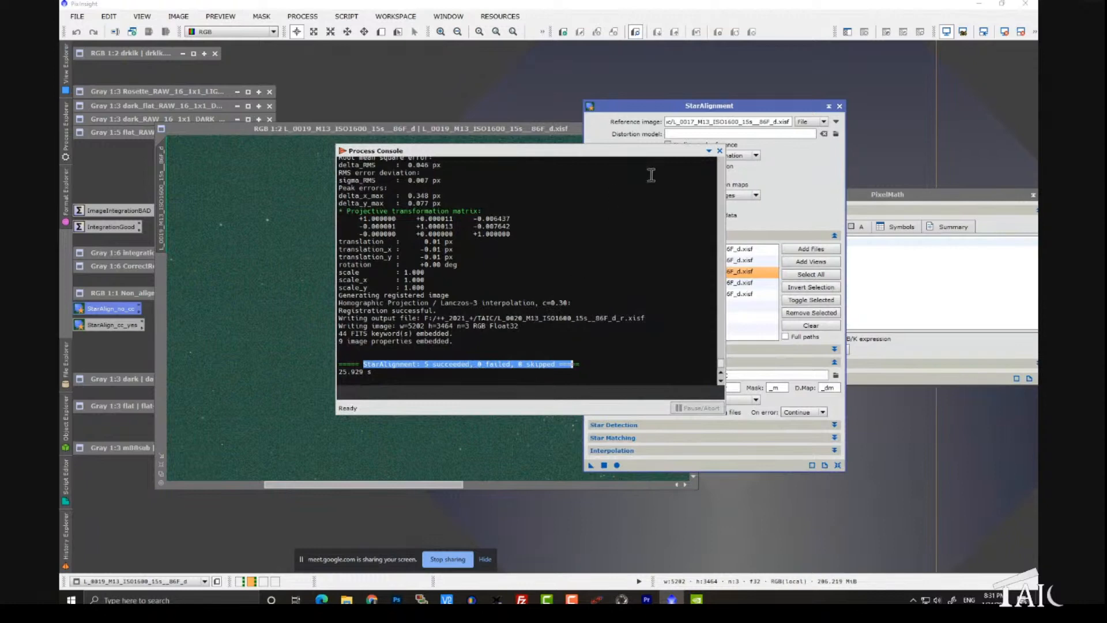
pyautogui.moveTo(658, 150); pyautogui.dragTo(830, 187)
pyautogui.moveTo(772, 107); pyautogui.dragTo(721, 64)
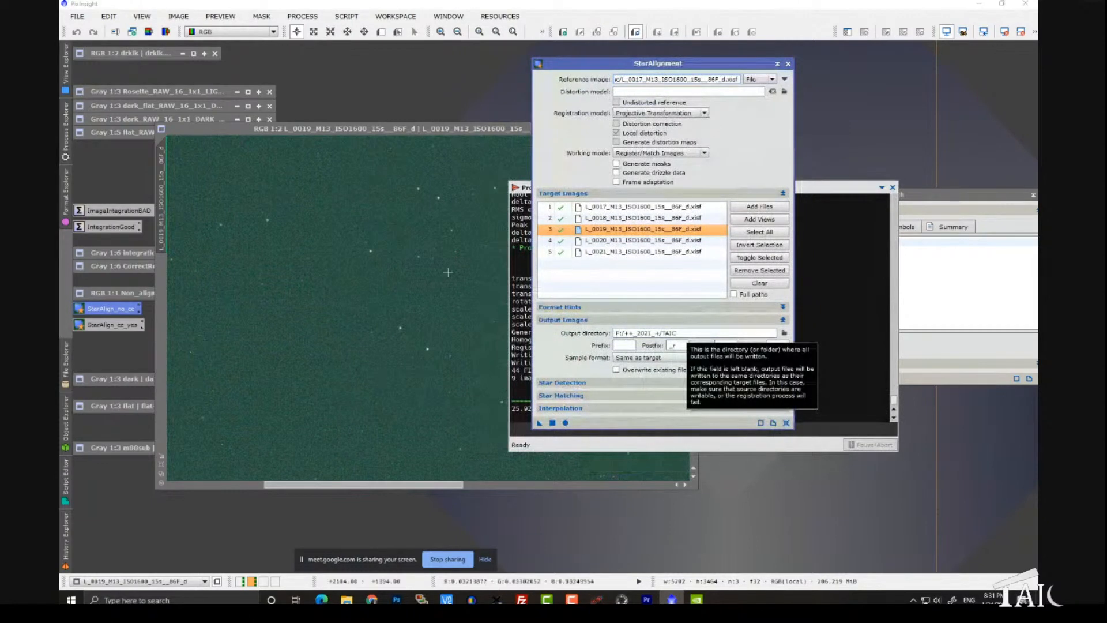
# Step: Open the Blink process and load the five registered M13 frames, L_0017 through L_0021 with the _r postfix, from the TAIC folder
pyautogui.doubleClick(369, 98)
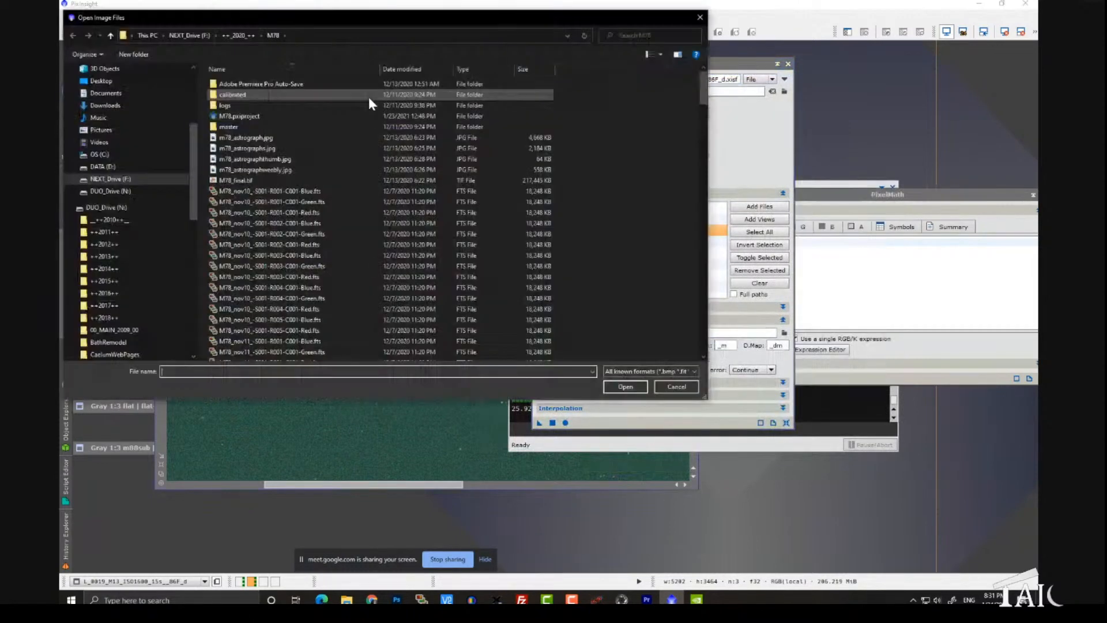
pyautogui.click(681, 386)
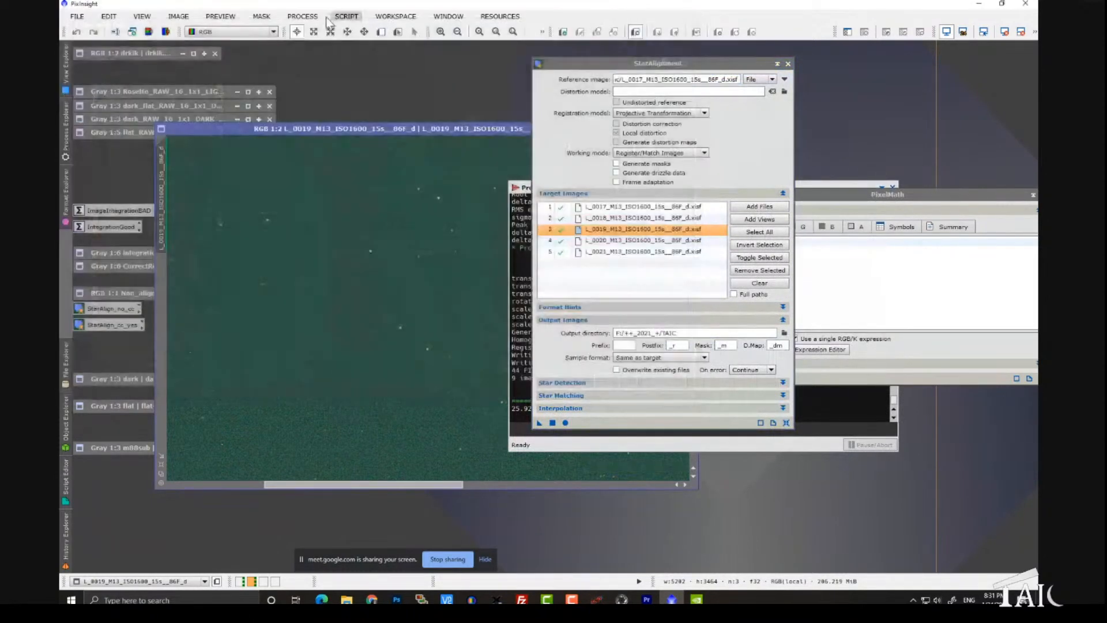
pyautogui.click(305, 16)
pyautogui.moveTo(323, 32)
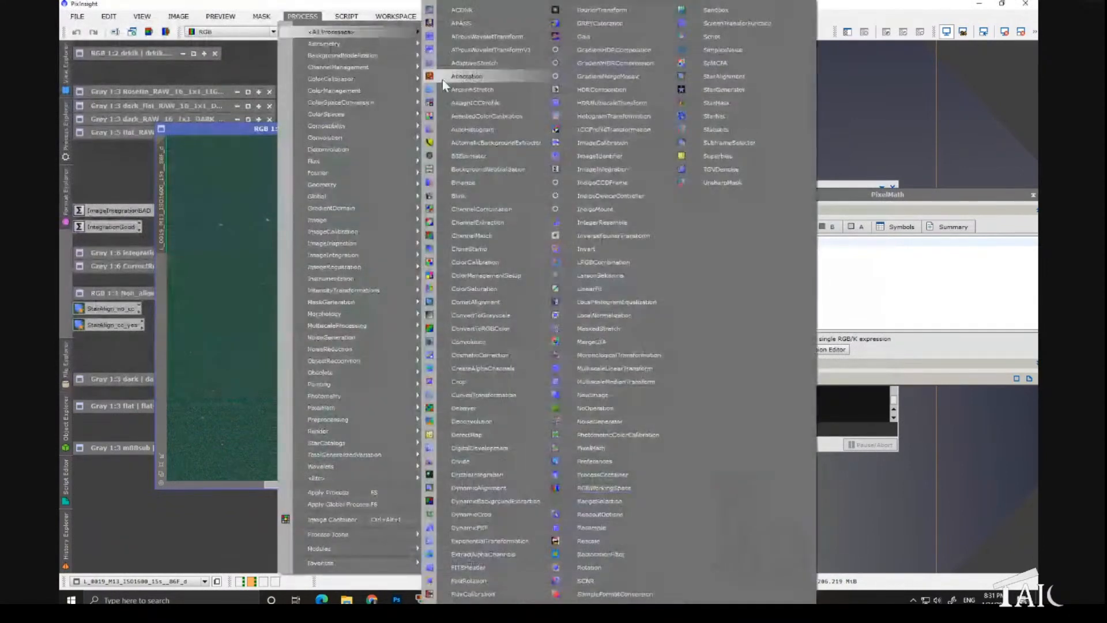
pyautogui.click(469, 199)
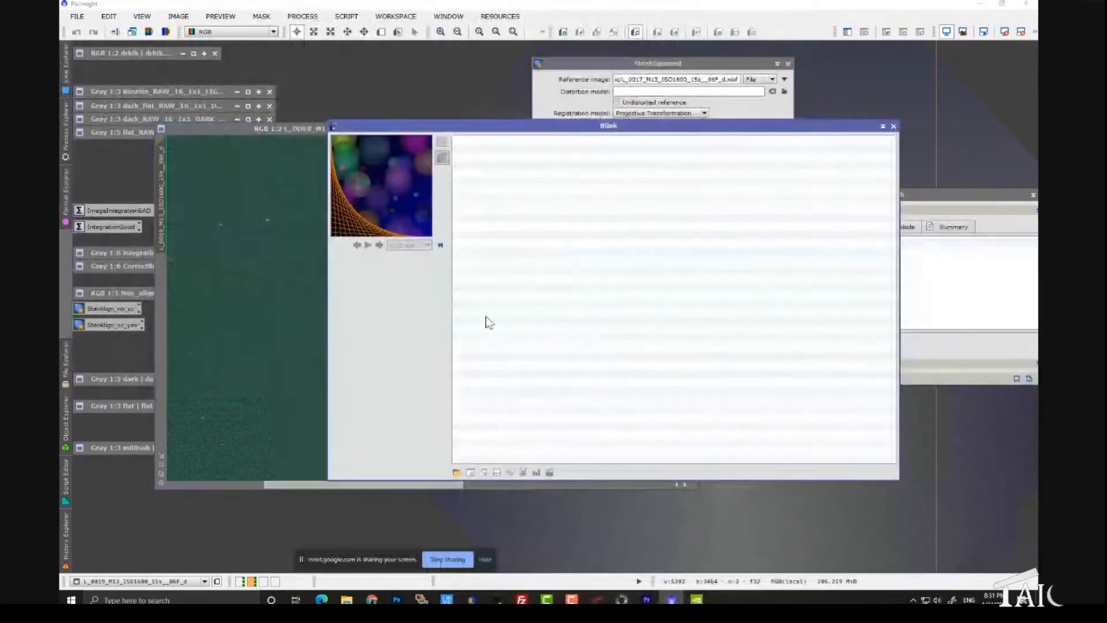
pyautogui.click(458, 473)
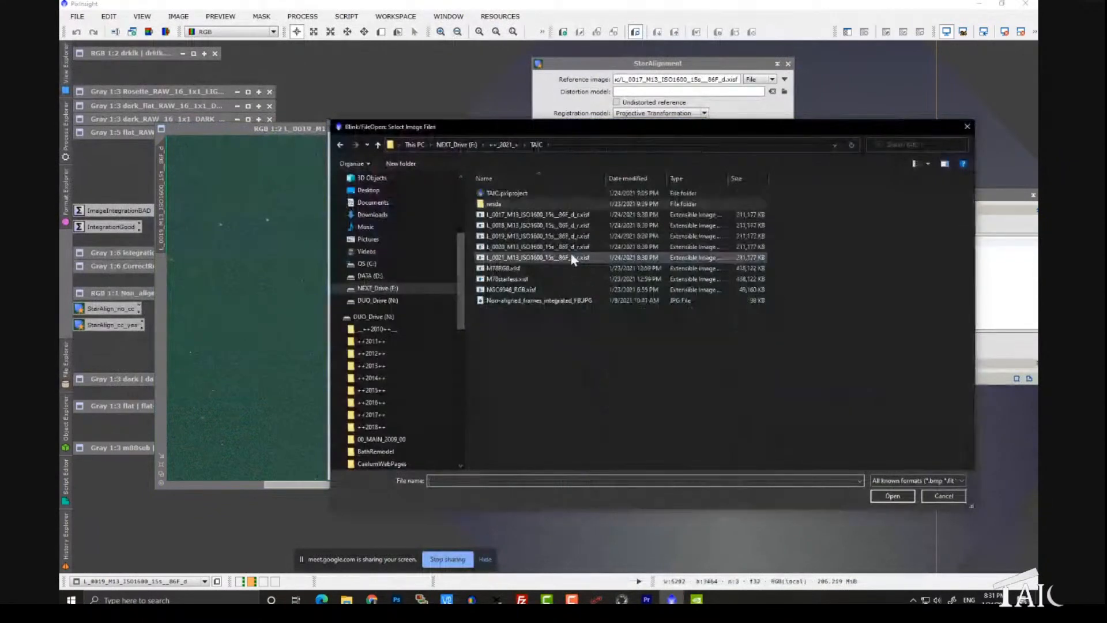
pyautogui.click(567, 216)
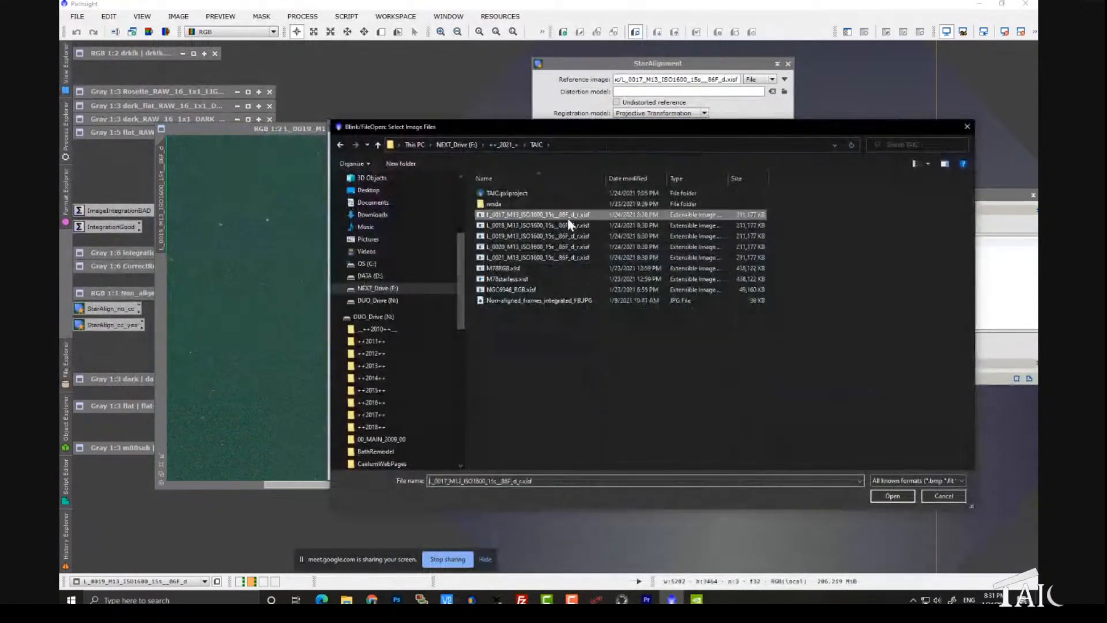
pyautogui.keyDown('shift'); pyautogui.click(559, 258); pyautogui.keyUp('shift')
pyautogui.click(892, 496)
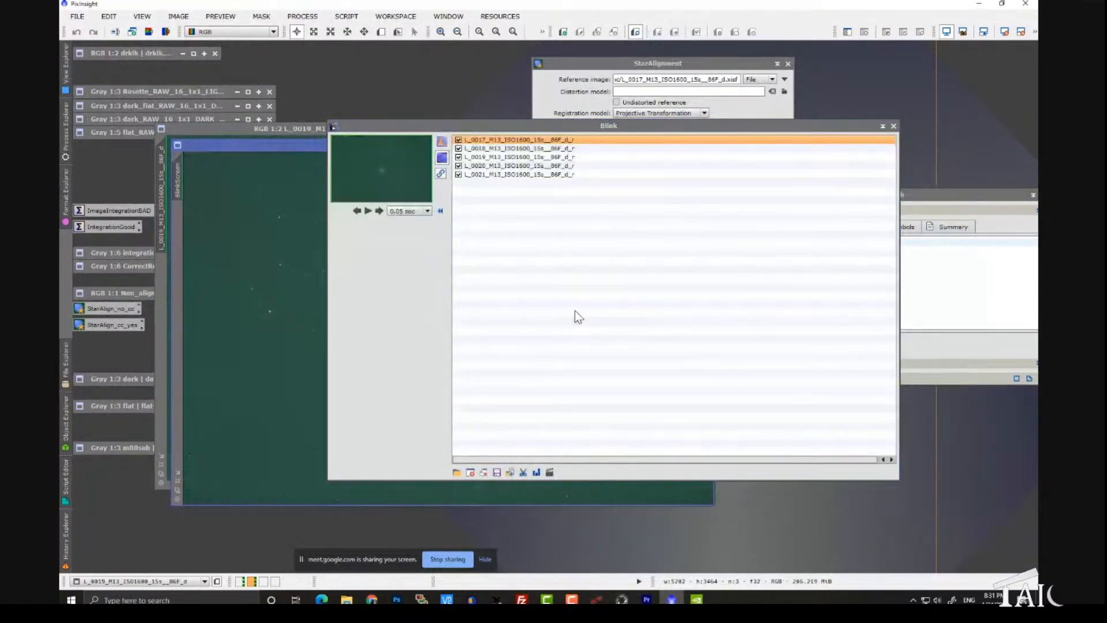
# Step: Enlarge the Blink preview to 1:1 on the M13 cluster and step through the registered frames to compare star positions
pyautogui.moveTo(404, 129); pyautogui.dragTo(619, 117)
pyautogui.scroll(4, 419, 338)
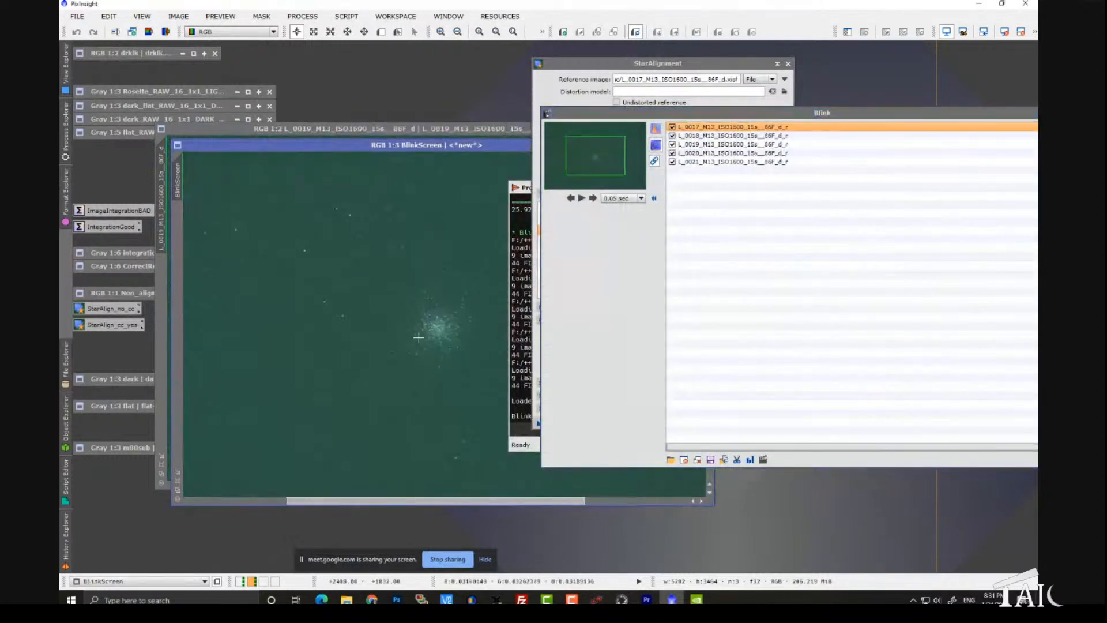
pyautogui.click(594, 197)
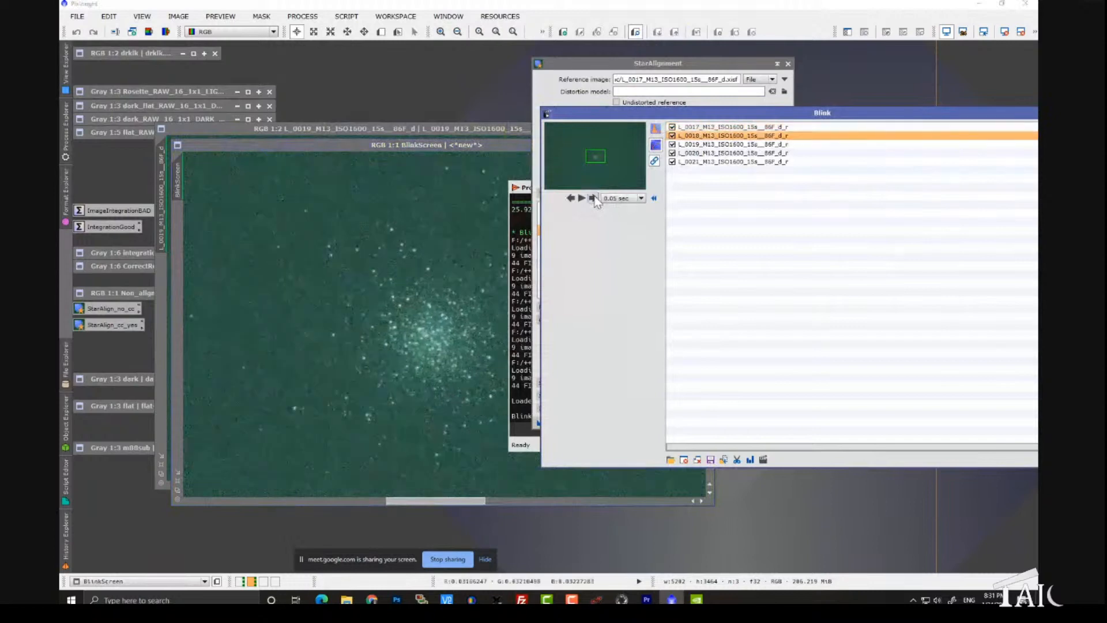
pyautogui.click(594, 198)
pyautogui.click(594, 198)
pyautogui.click(594, 198)
pyautogui.click(594, 197)
pyautogui.click(594, 198)
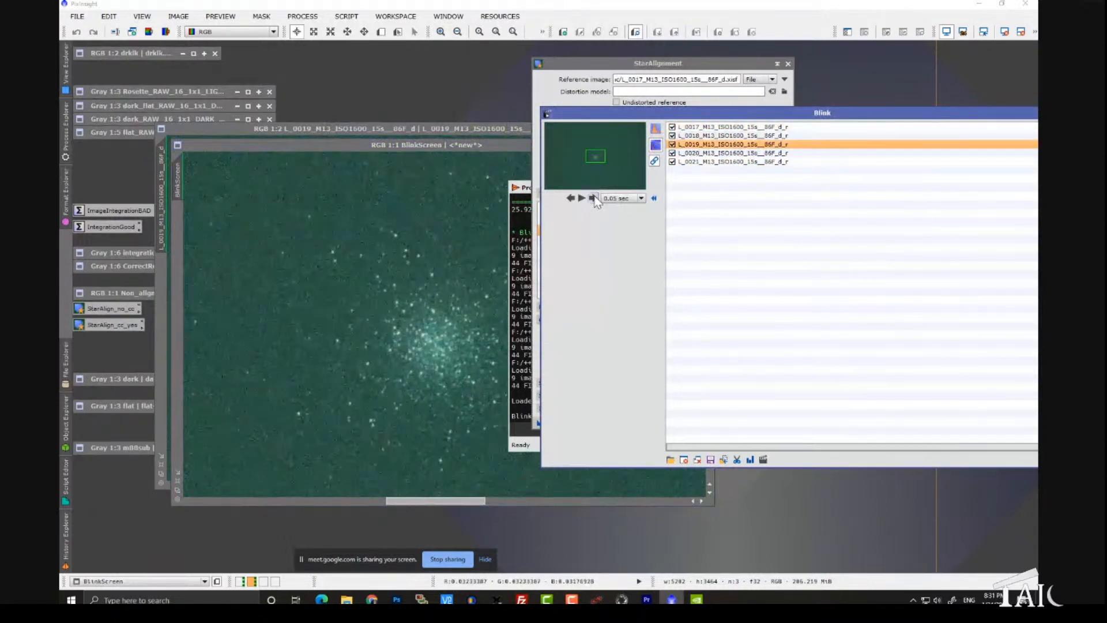
pyautogui.click(592, 198)
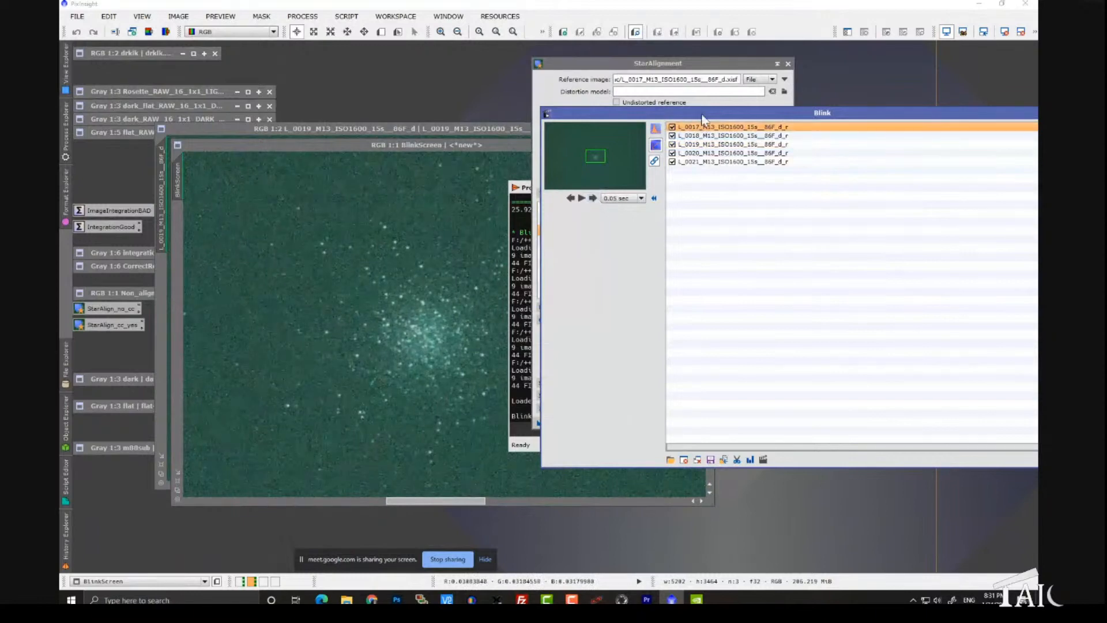
# Step: Clear all the loaded M13 frames from Blink
pyautogui.moveTo(700, 113); pyautogui.dragTo(521, 119)
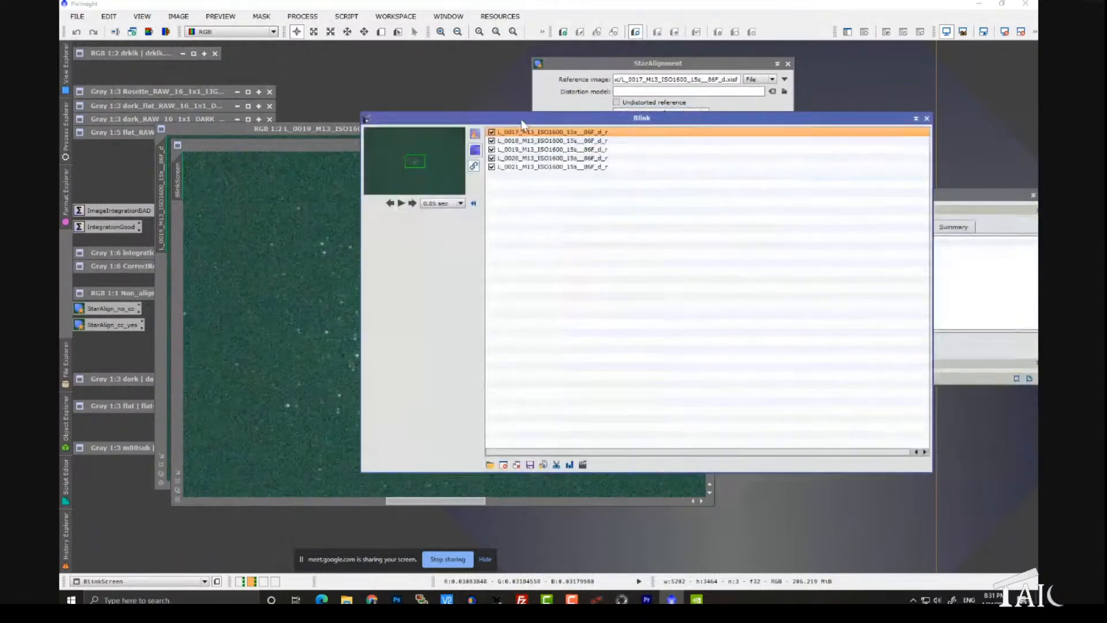
pyautogui.click(517, 465)
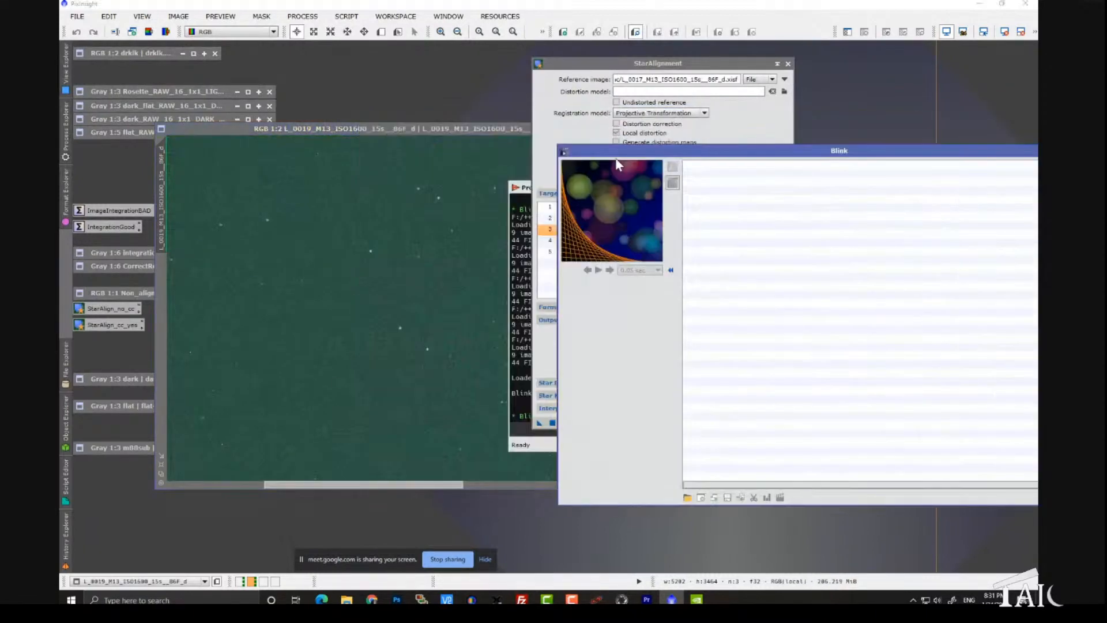
# Step: Close the L_0019 M13 image window and iconize the StarAlignment dialog
pyautogui.moveTo(502, 122); pyautogui.dragTo(442, 127)
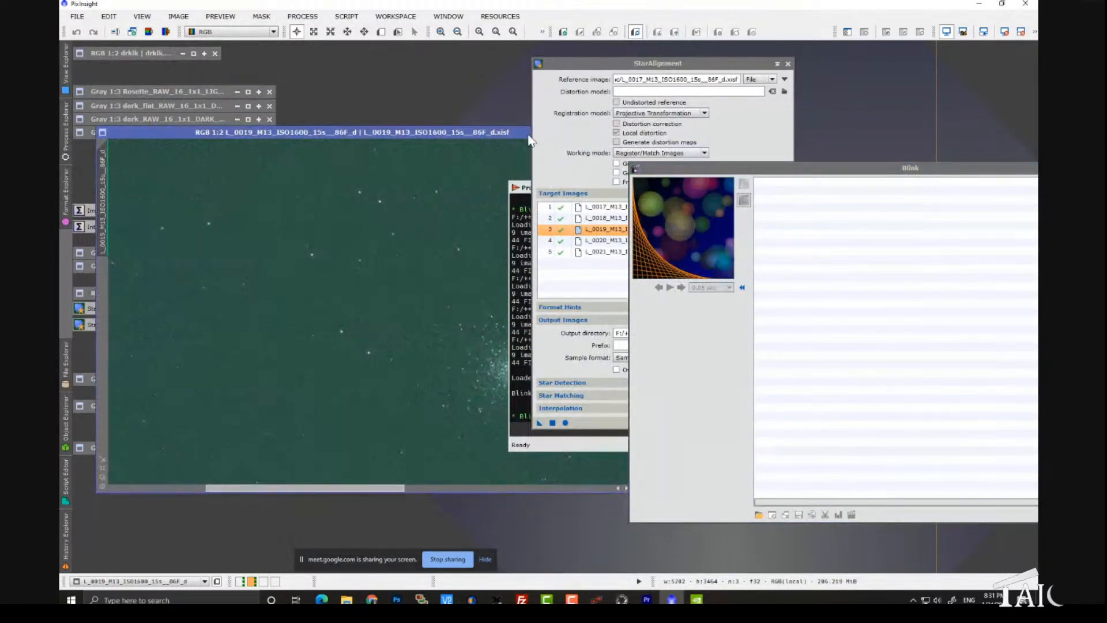
pyautogui.moveTo(501, 135); pyautogui.dragTo(427, 147)
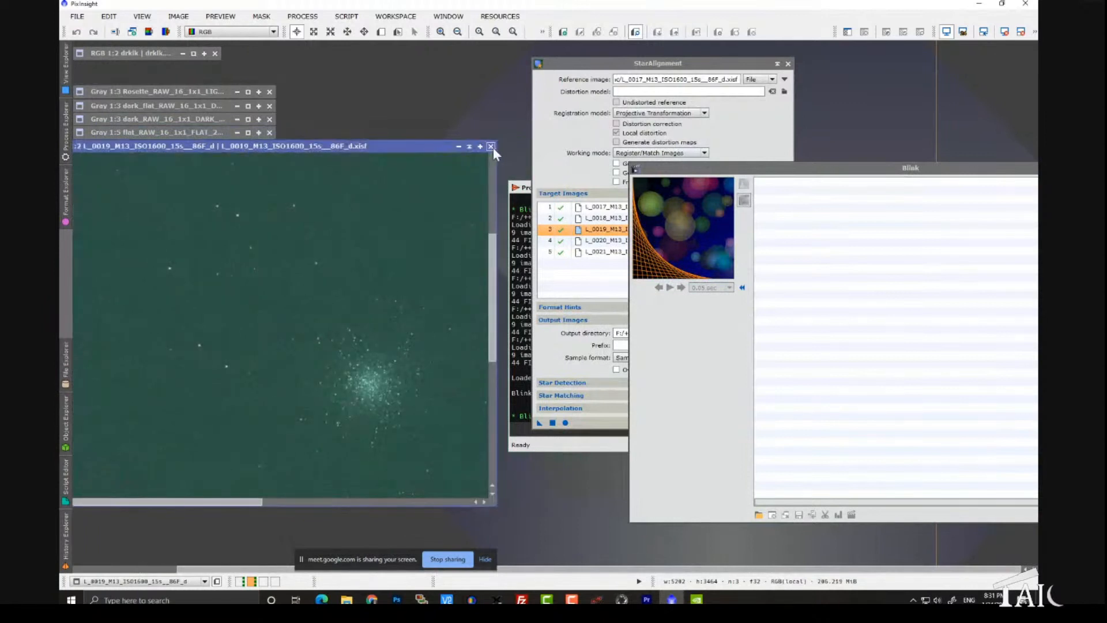
pyautogui.click(493, 146)
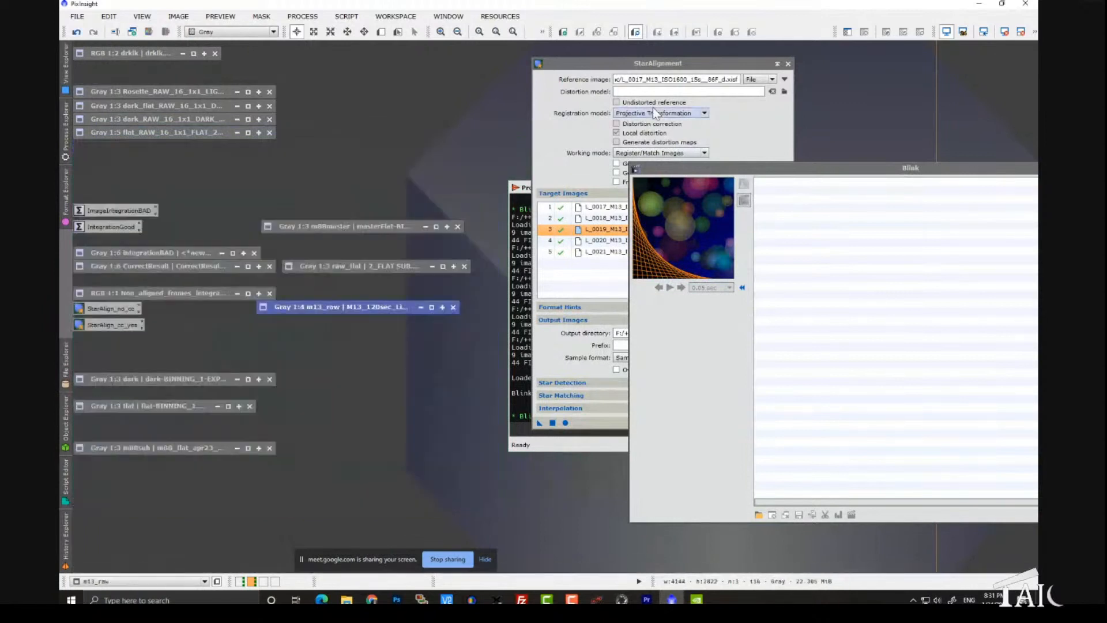
pyautogui.click(778, 63)
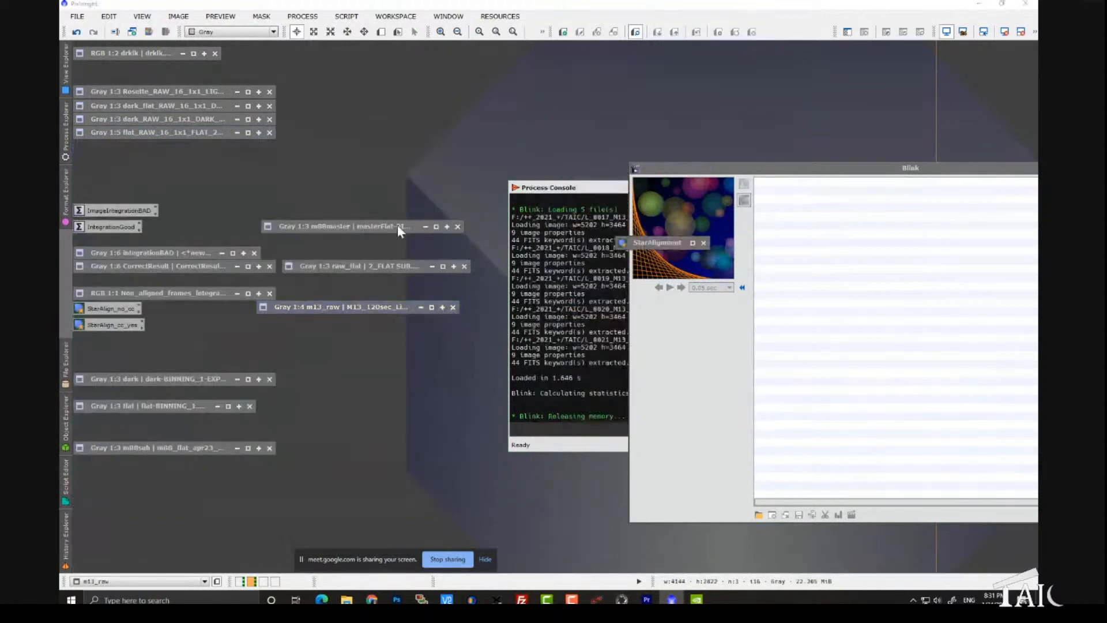
# Step: Open the saved StarAlign_cc_yes instance and run StarAlignment on its five cosmetically corrected M13 frames
pyautogui.doubleClick(109, 327)
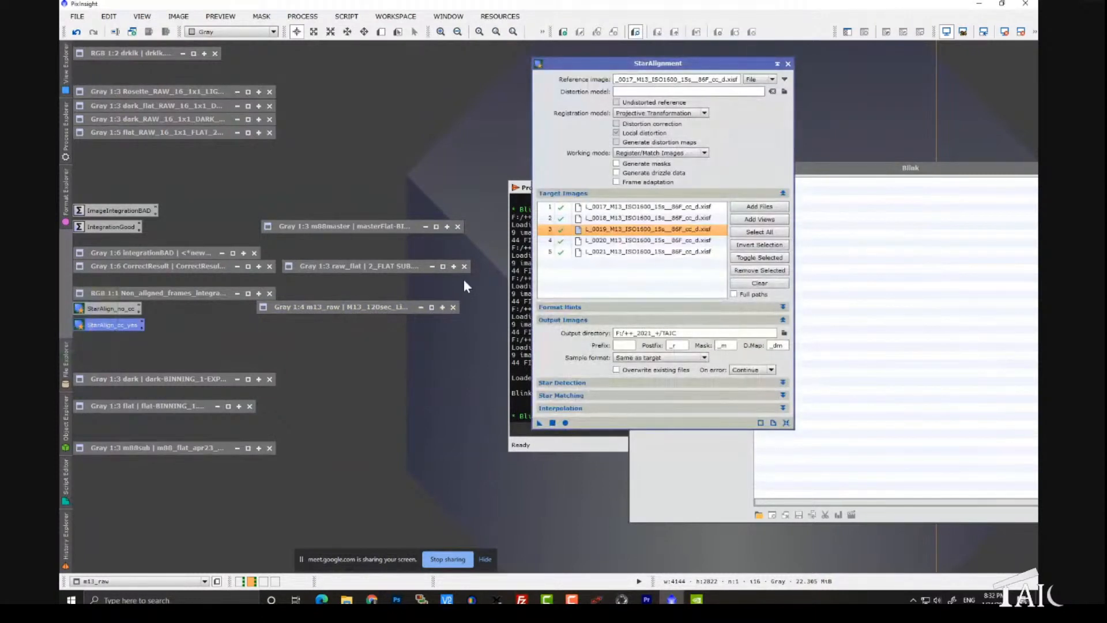
pyautogui.moveTo(658, 66); pyautogui.dragTo(444, 72)
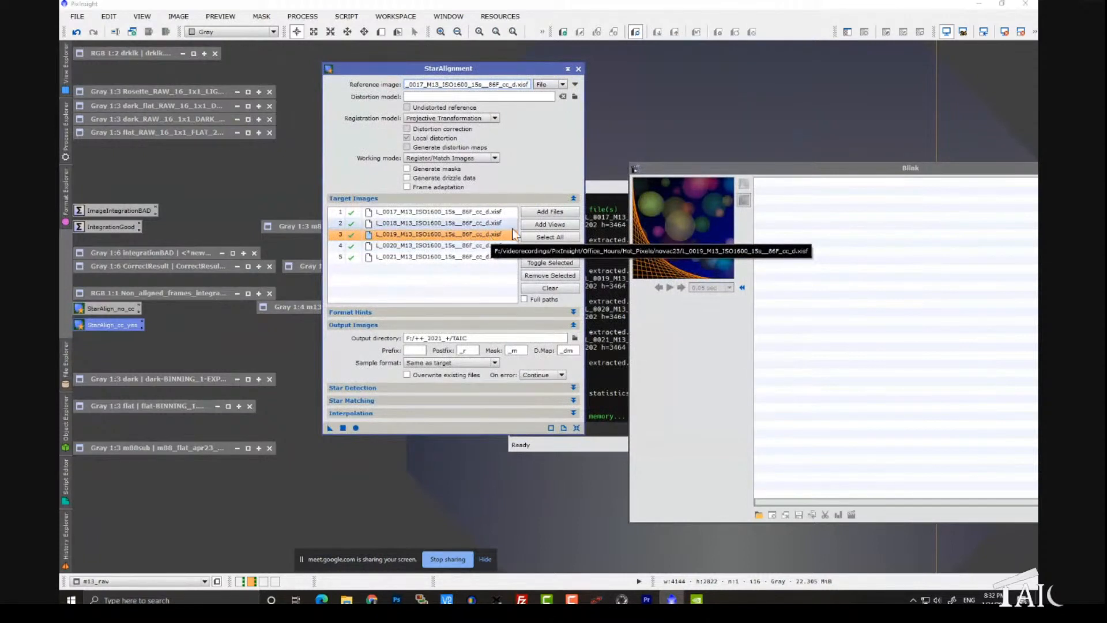
pyautogui.click(356, 427)
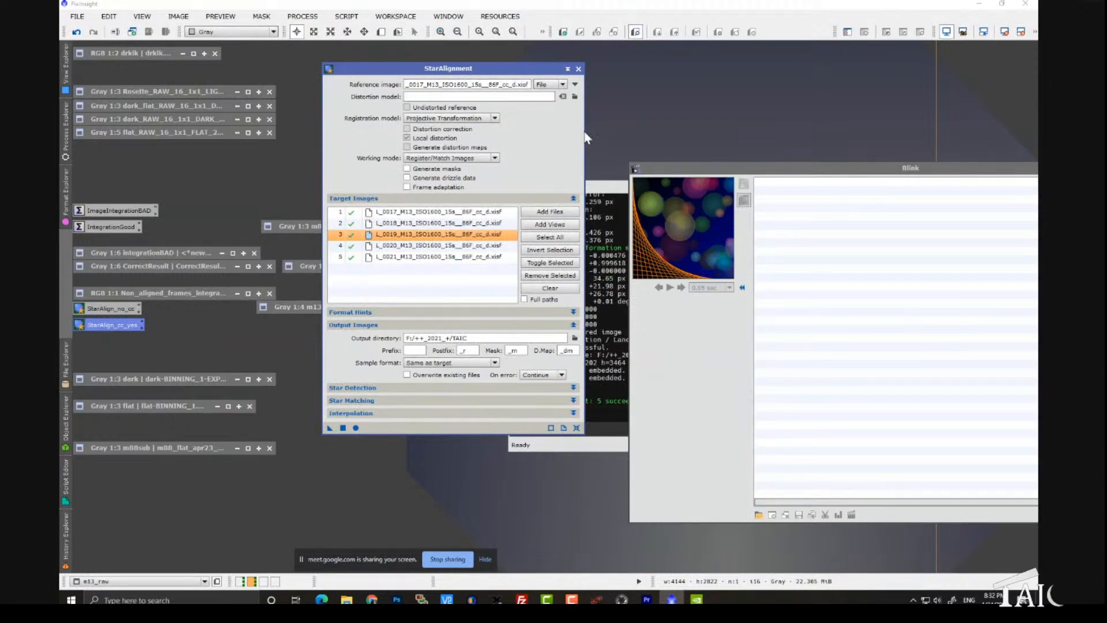
# Step: Bring the process console into clear view and highlight the StarAlignment summary line
pyautogui.moveTo(506, 71); pyautogui.dragTo(392, 79)
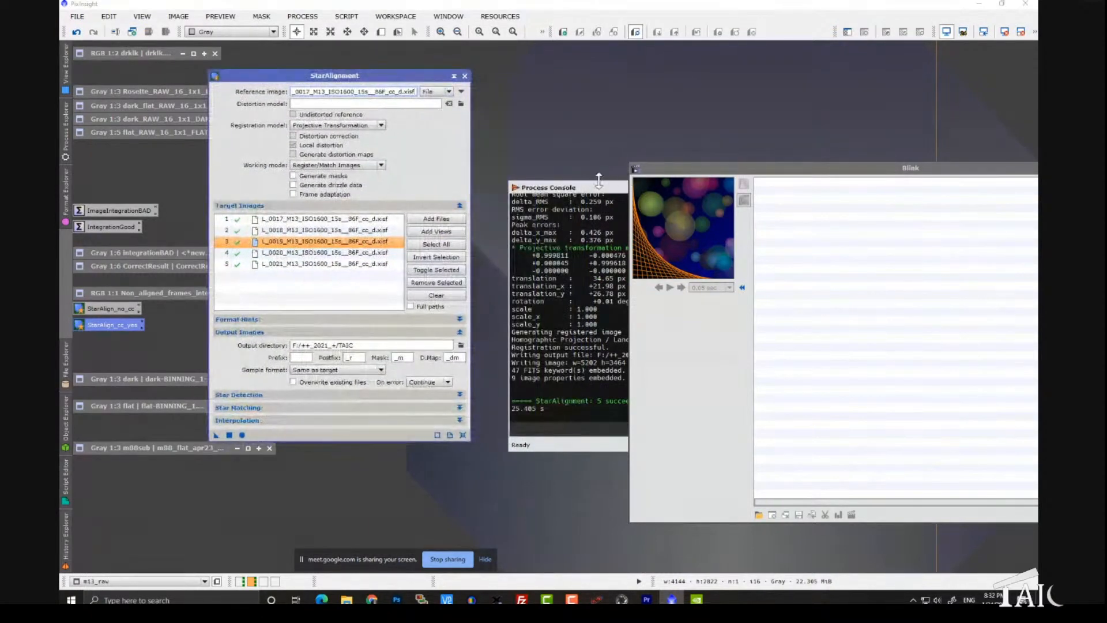
pyautogui.moveTo(599, 188); pyautogui.dragTo(488, 128)
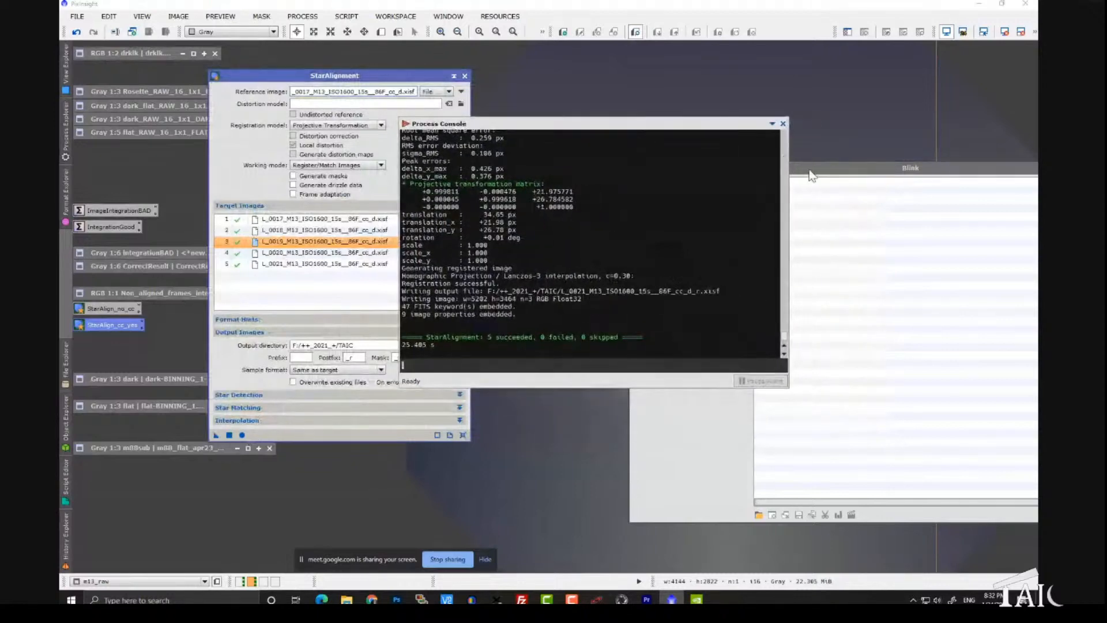
pyautogui.moveTo(825, 179); pyautogui.dragTo(730, 109)
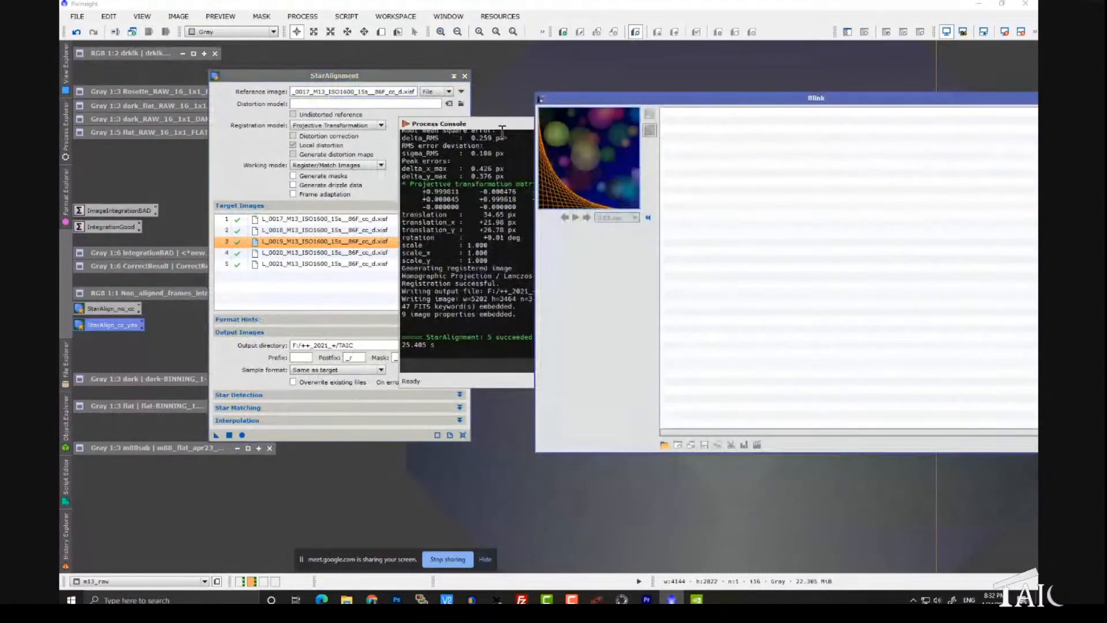
pyautogui.moveTo(499, 131); pyautogui.dragTo(445, 126)
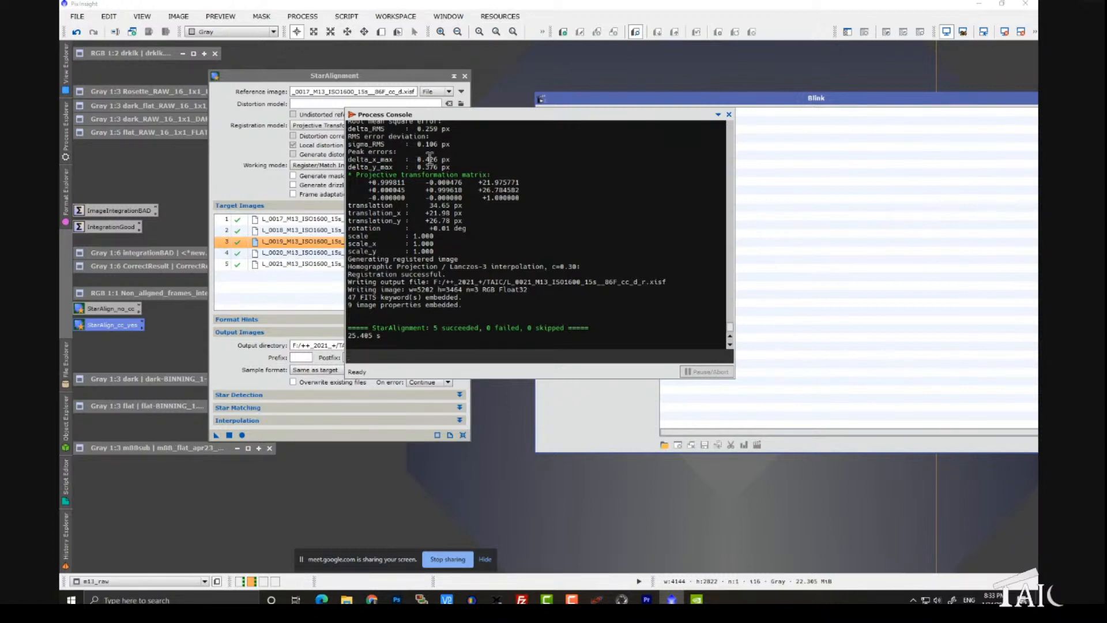
pyautogui.moveTo(451, 116); pyautogui.dragTo(415, 107)
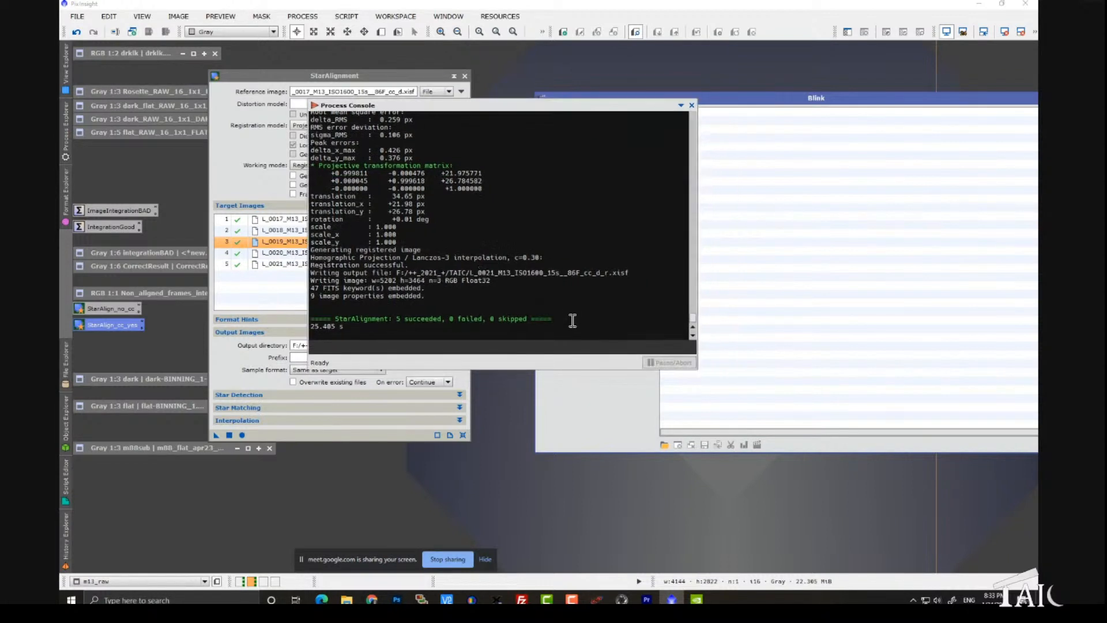
pyautogui.moveTo(572, 321); pyautogui.dragTo(315, 319)
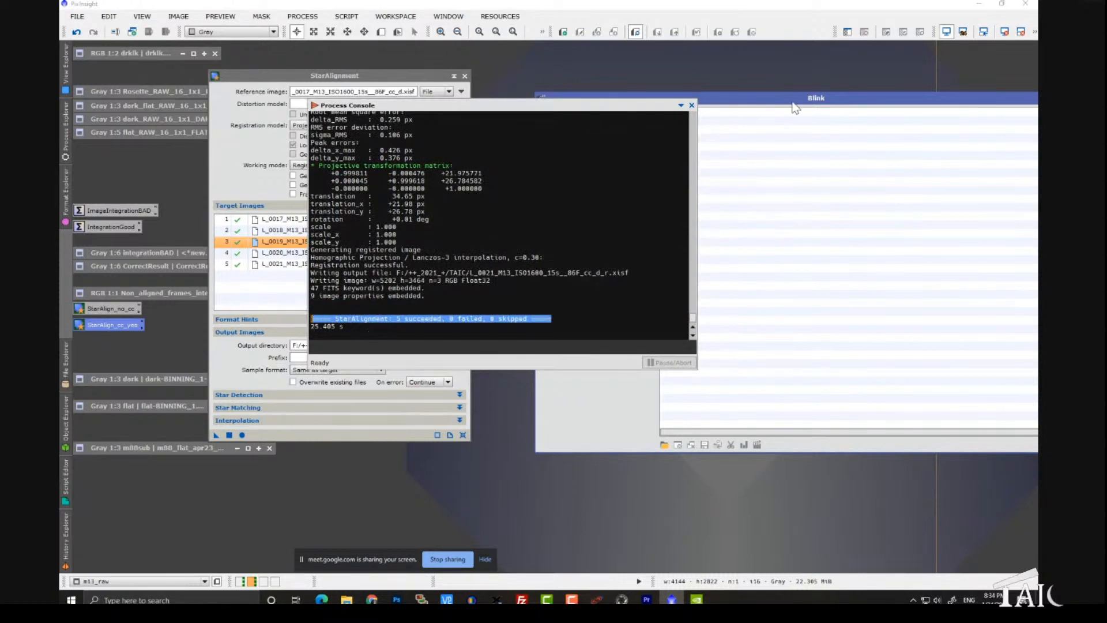
# Step: Load the five registered cosmetically corrected M13 frames, L_0017 through L_0021 ending in _cc_d_r, into Blink from the TAIC folder
pyautogui.moveTo(791, 102); pyautogui.dragTo(647, 79)
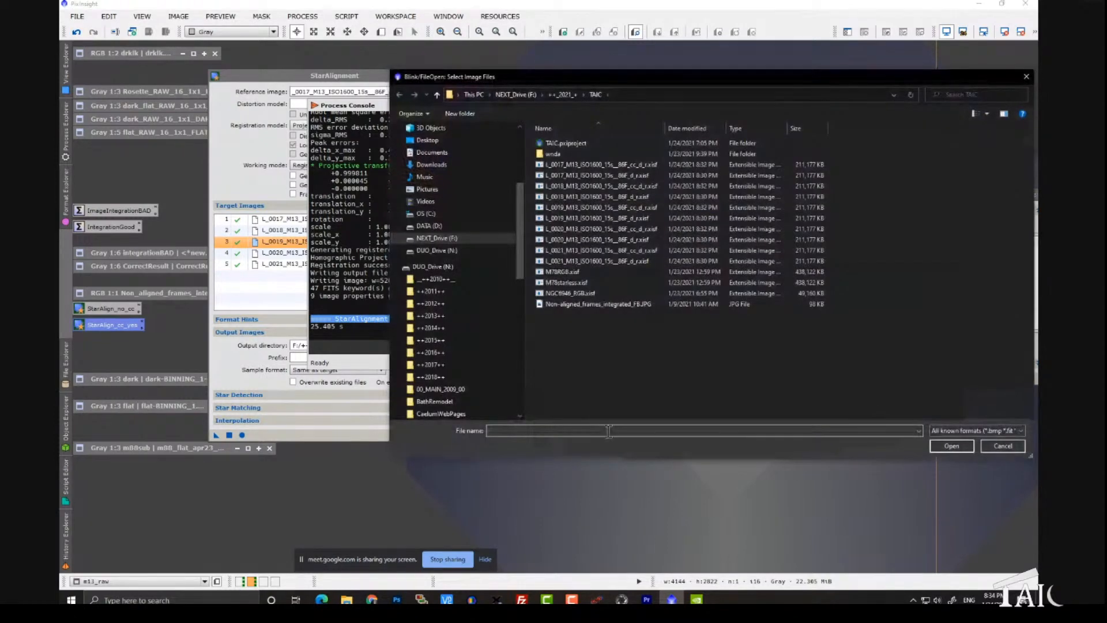
pyautogui.click(654, 165)
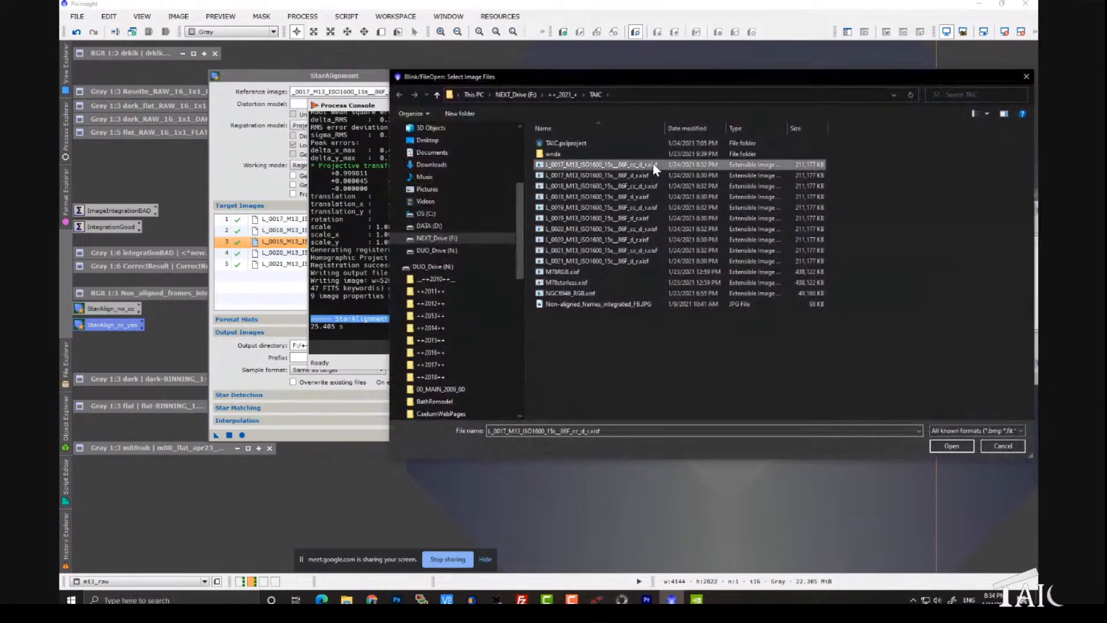
pyautogui.keyDown('ctrl'); pyautogui.click(646, 185); pyautogui.keyUp('ctrl')
pyautogui.keyDown('ctrl'); pyautogui.click(650, 207); pyautogui.keyUp('ctrl')
pyautogui.keyDown('ctrl'); pyautogui.click(655, 227); pyautogui.keyUp('ctrl')
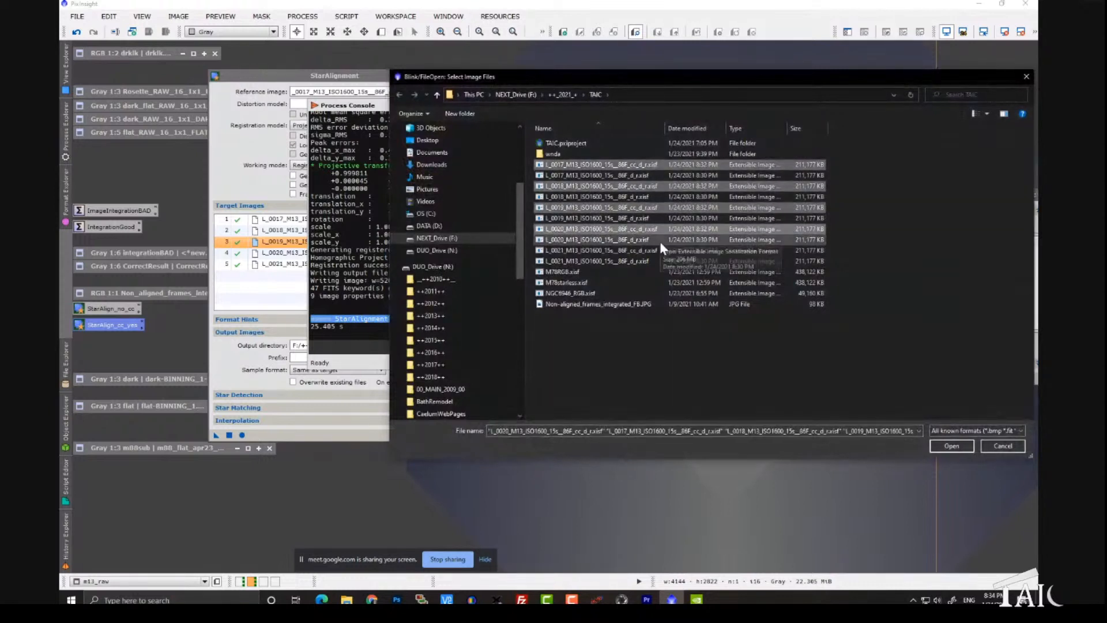
pyautogui.keyDown('ctrl'); pyautogui.click(663, 250); pyautogui.keyUp('ctrl')
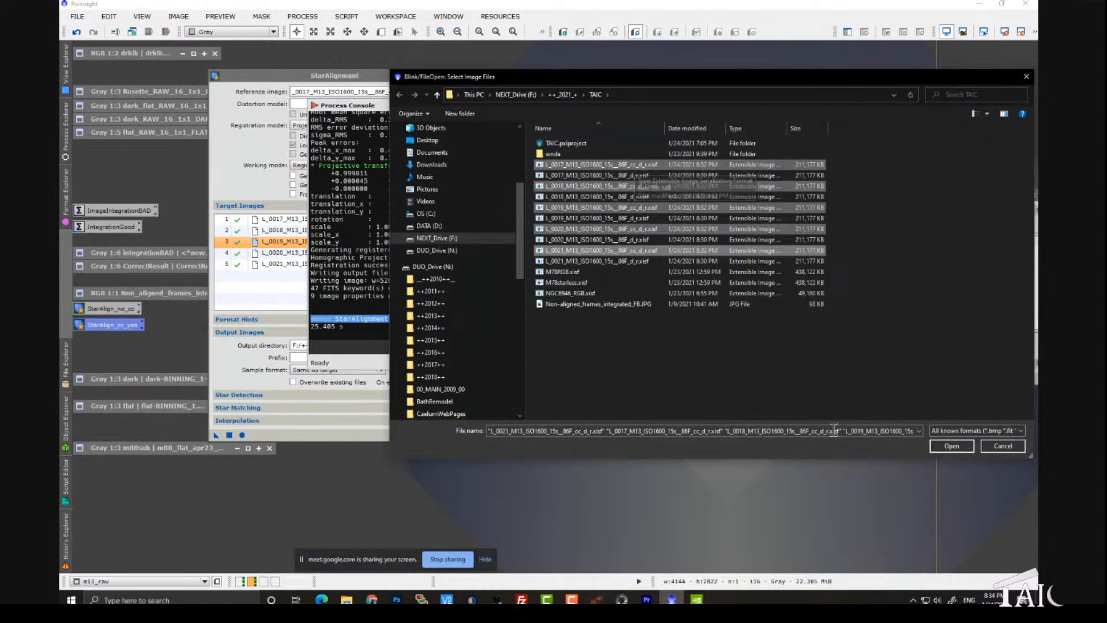
pyautogui.click(936, 447)
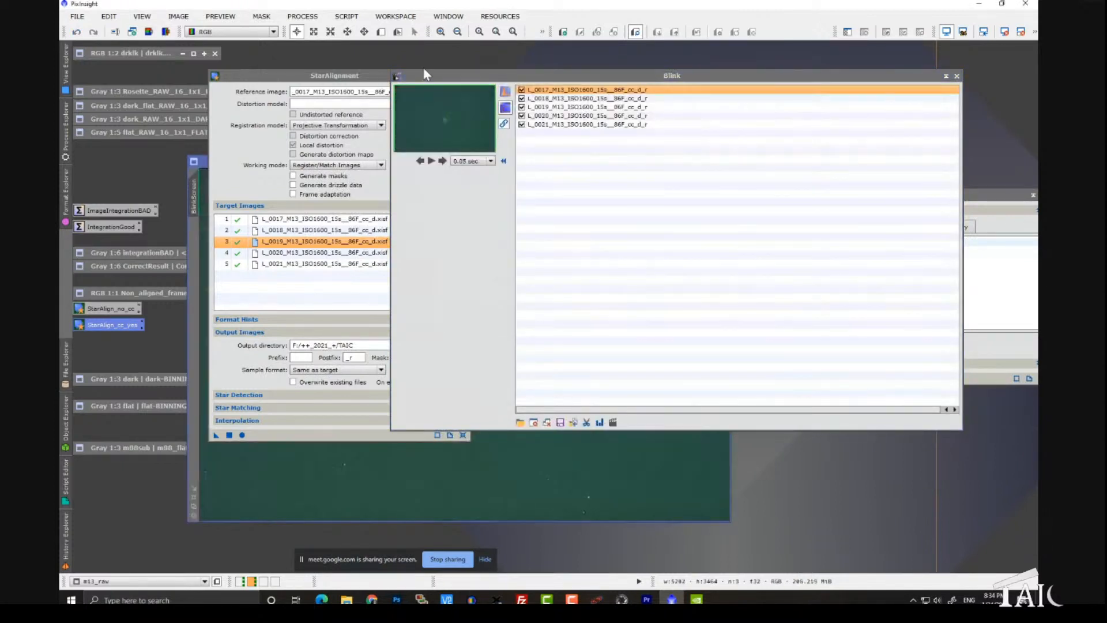
# Step: Uncover the Blink preview and step through the corrected frames on the M13 cluster at up to 3:1 to compare star positions
pyautogui.moveTo(363, 78); pyautogui.dragTo(785, 121)
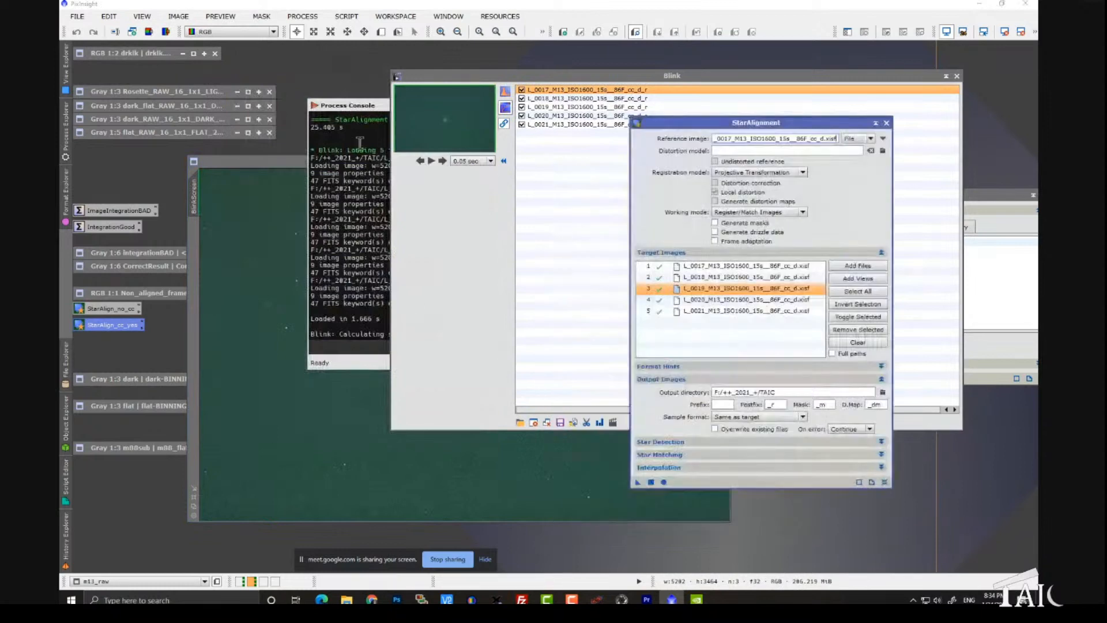
pyautogui.moveTo(435, 82); pyautogui.dragTo(520, 98)
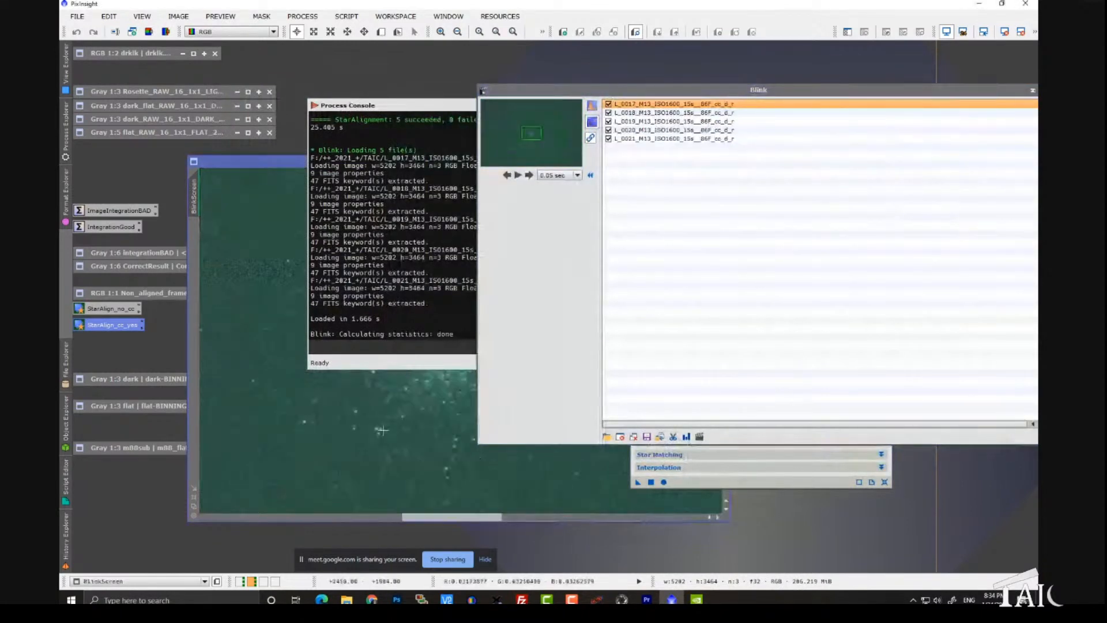
pyautogui.moveTo(438, 105); pyautogui.dragTo(879, 58)
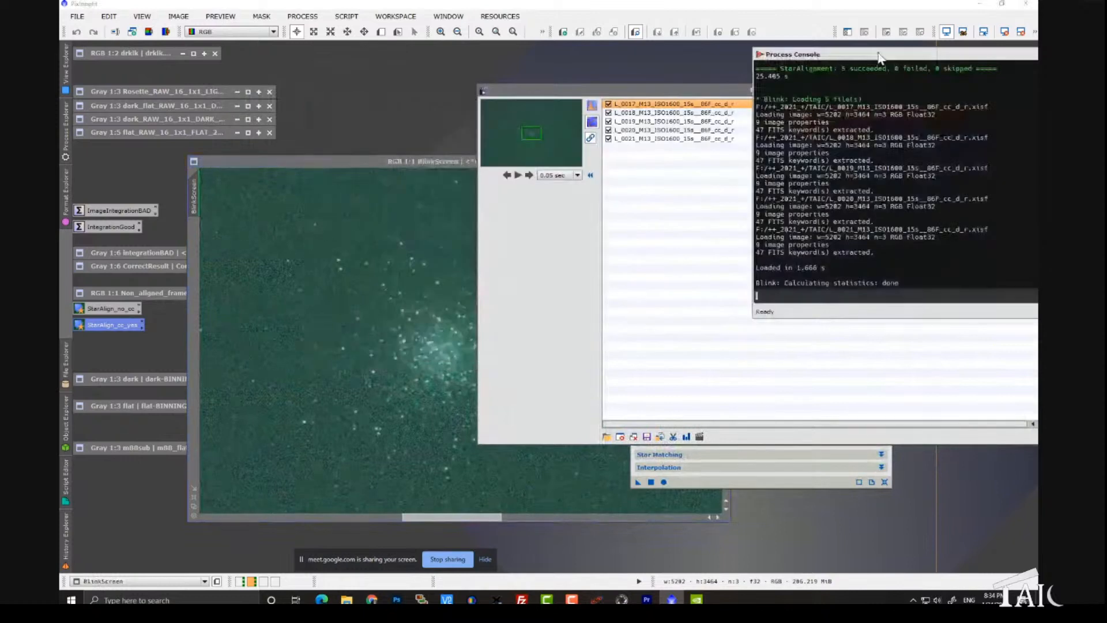
pyautogui.click(529, 175)
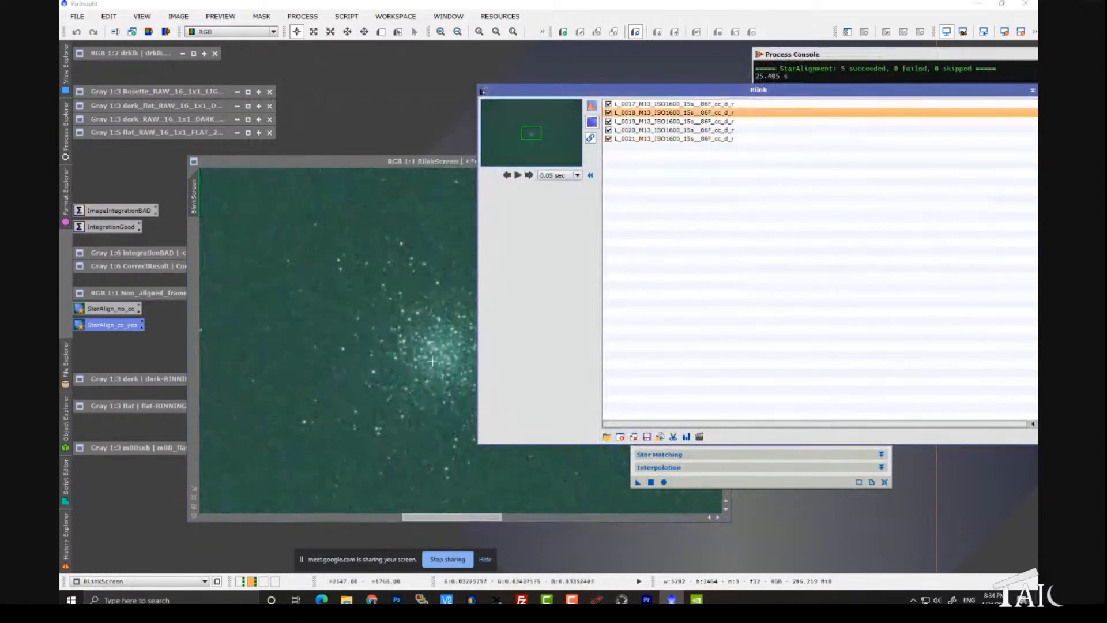
pyautogui.scroll(2, 424, 392)
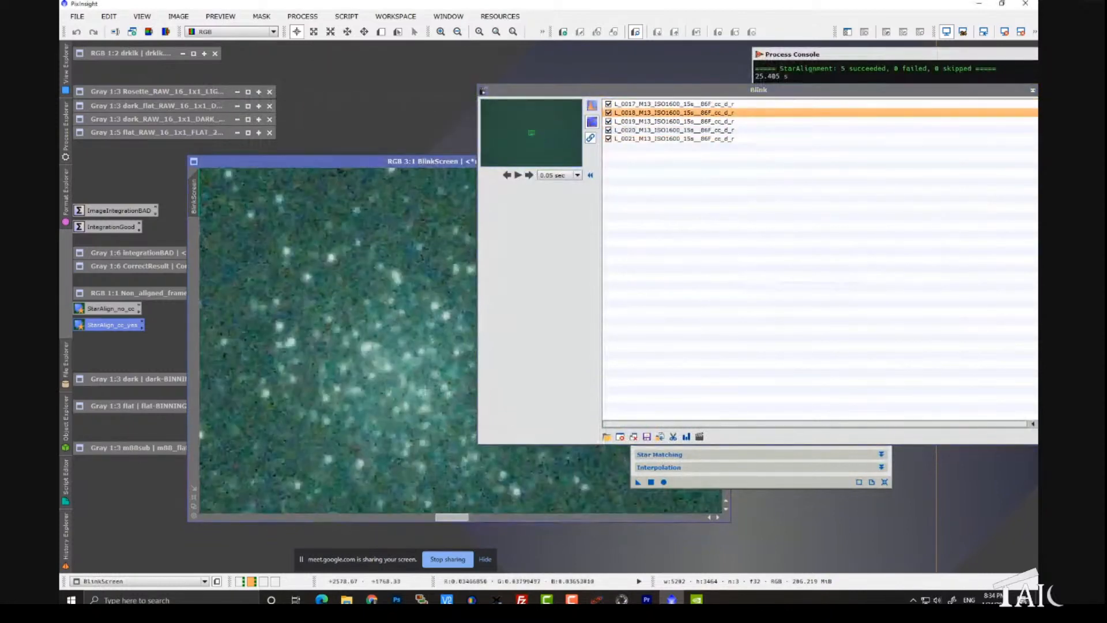
pyautogui.click(528, 174)
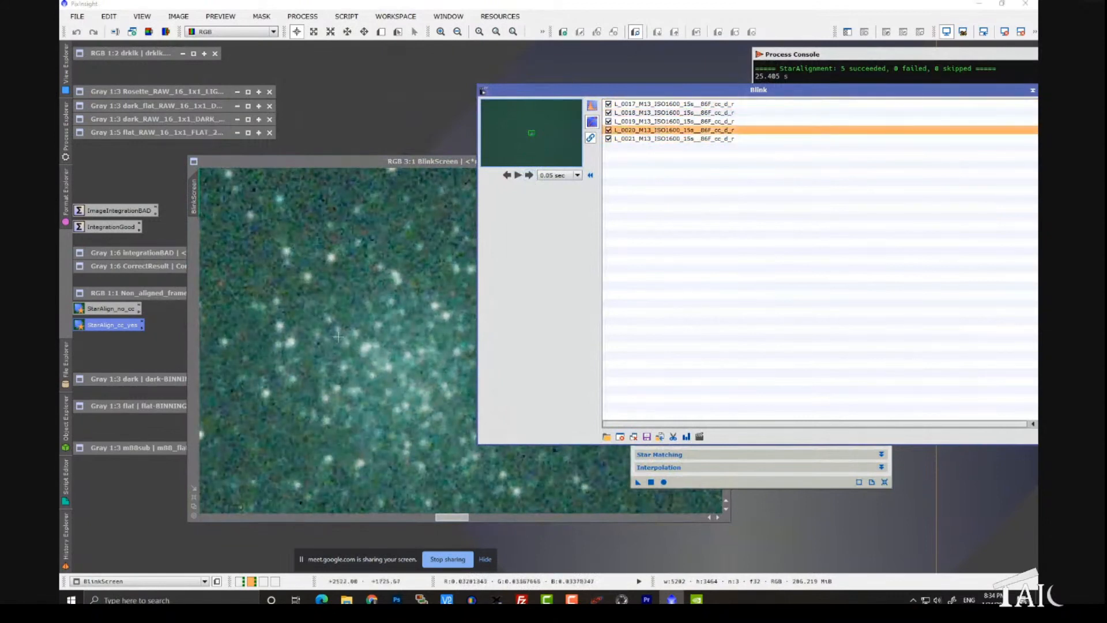
pyautogui.scroll(-1, 338, 336)
pyautogui.scroll(-1, 337, 339)
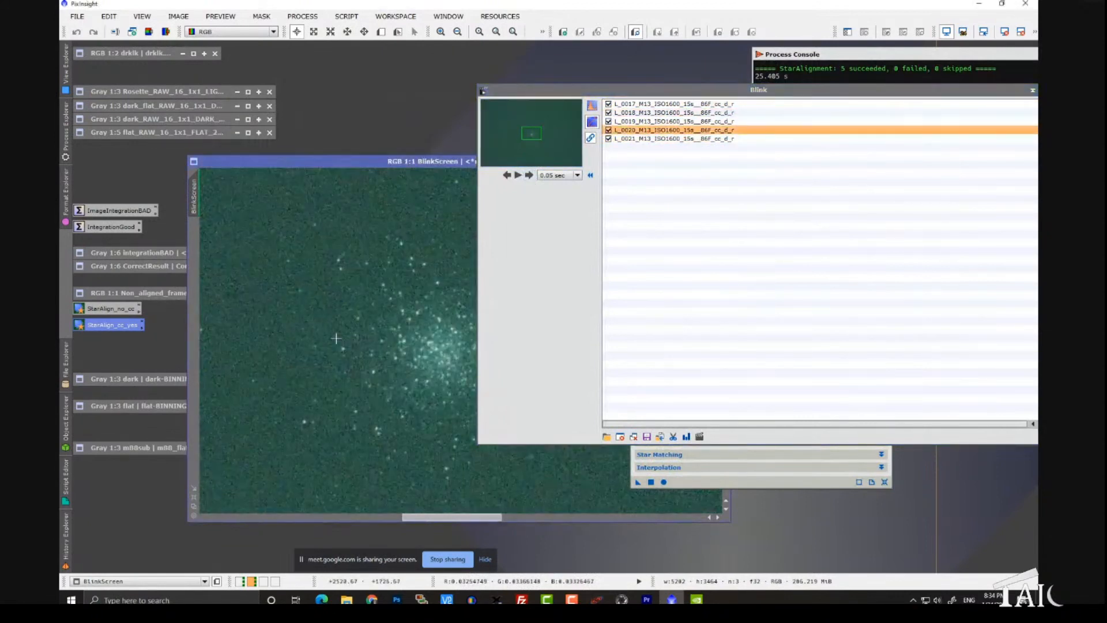
# Step: Clear all frames from Blink, iconize it, and close the StarAlignment dialog
pyautogui.moveTo(1002, 90); pyautogui.dragTo(686, 124)
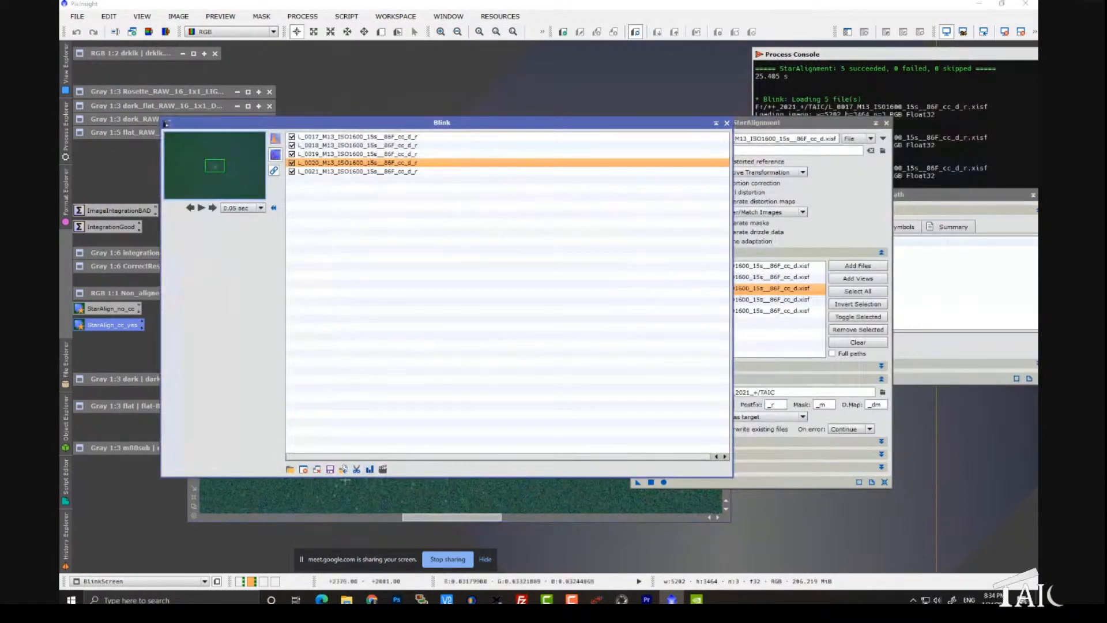
pyautogui.click(317, 469)
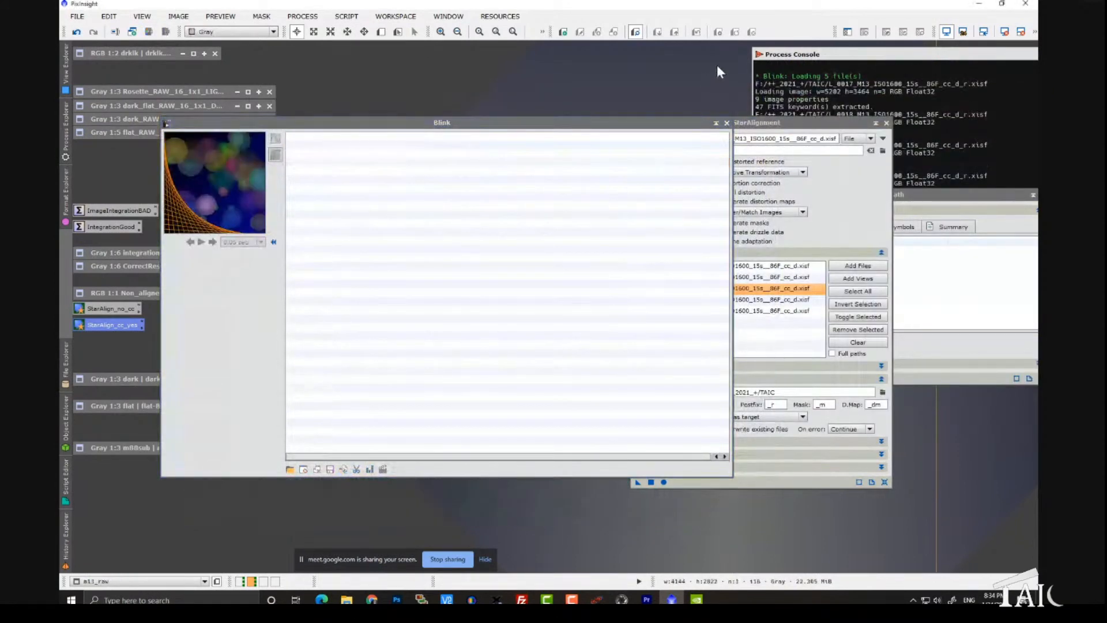
pyautogui.click(726, 123)
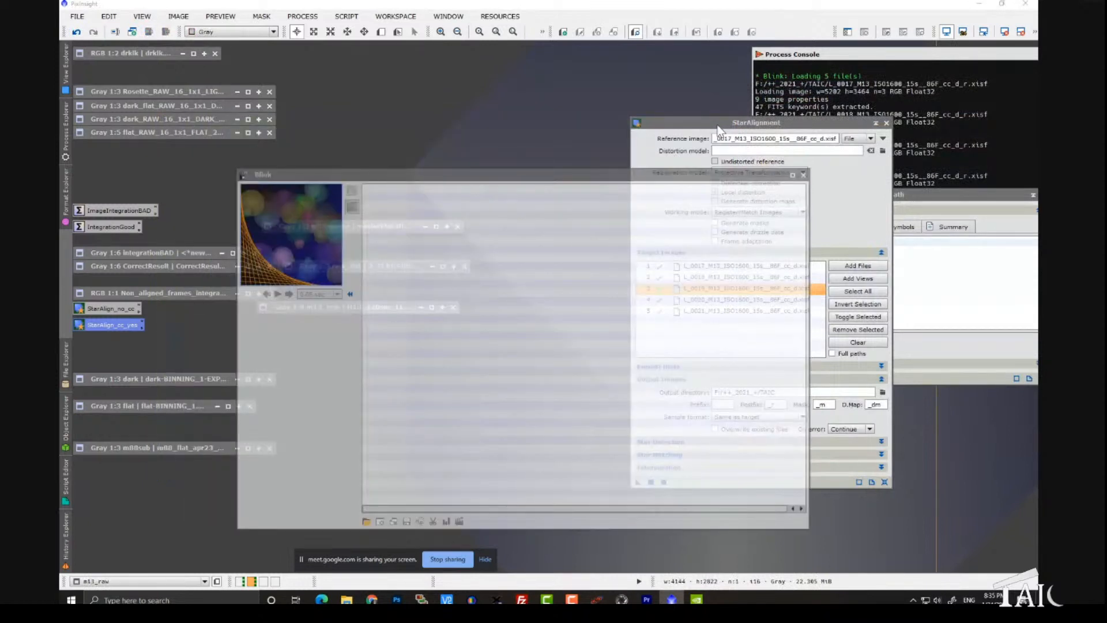
pyautogui.click(886, 124)
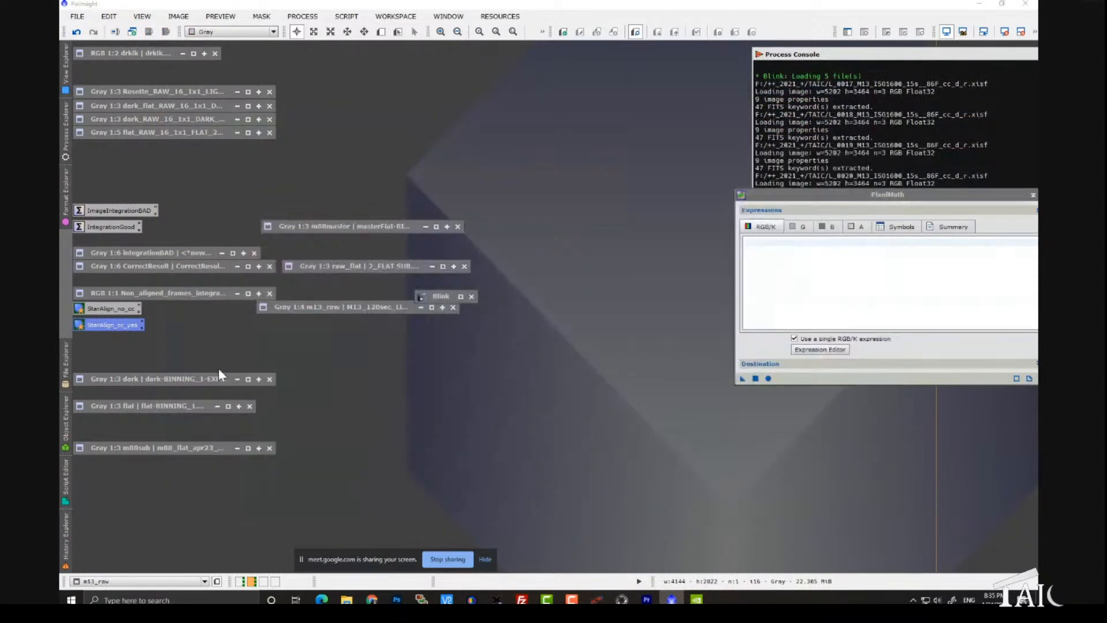
# Step: Restore the iconized m13_raw image and examine the cluster's stars at 1:1
pyautogui.moveTo(329, 310); pyautogui.dragTo(296, 308)
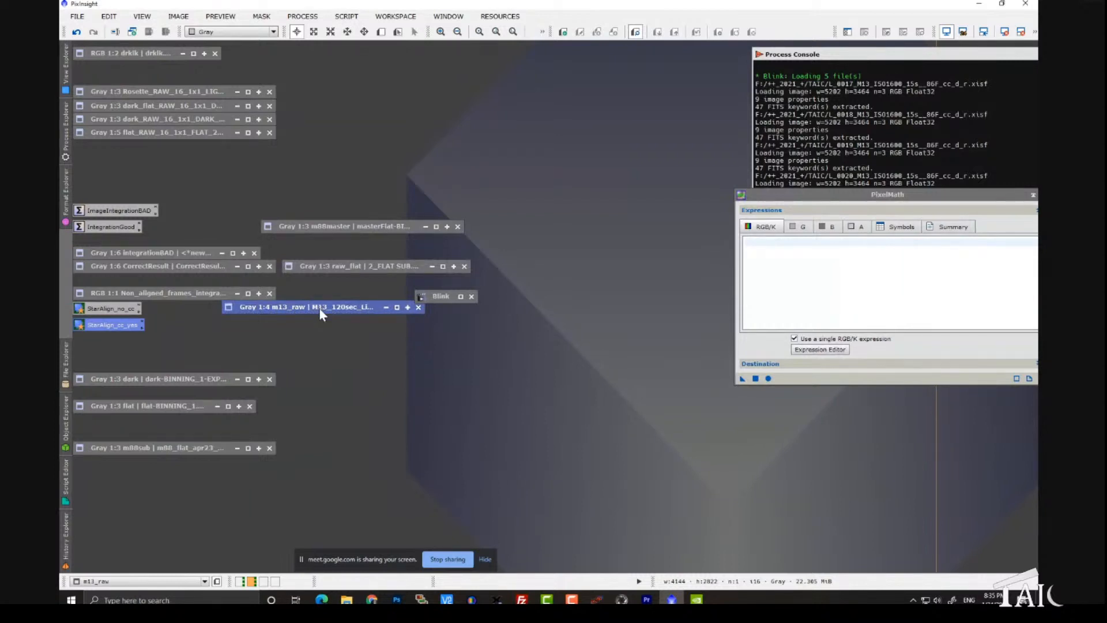
pyautogui.moveTo(319, 311); pyautogui.dragTo(320, 331)
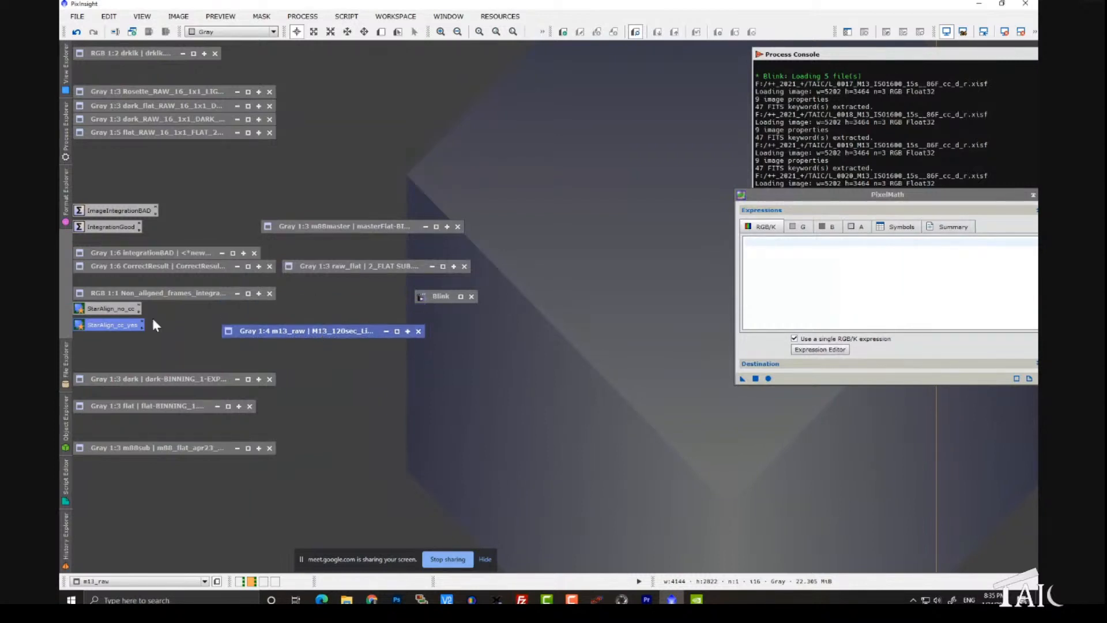
pyautogui.doubleClick(326, 331)
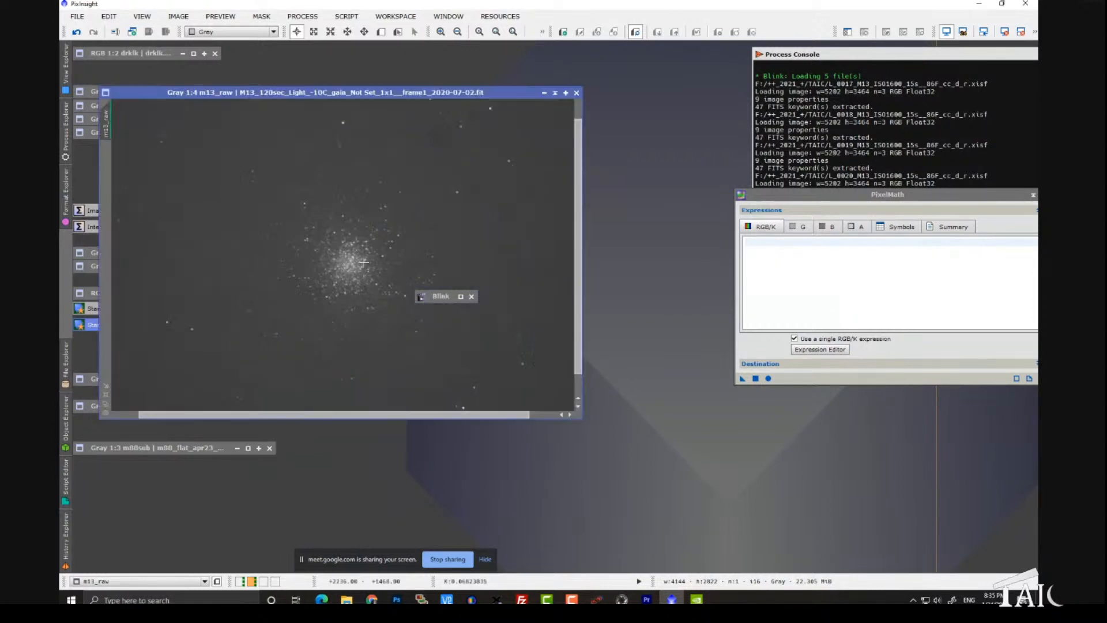
pyautogui.scroll(2, 371, 257)
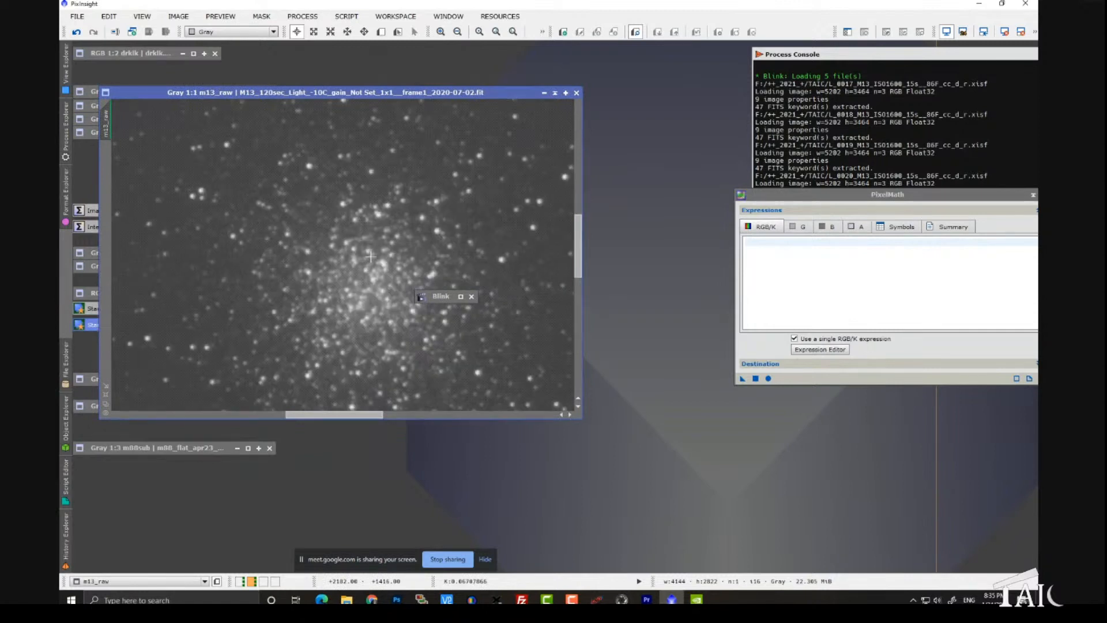
pyautogui.scroll(-1, 403, 279)
# Step: Rearrange the workspace so the Blink icon, the raw_flat icon and the m13_raw image window sit clear of each other
pyautogui.moveTo(436, 296); pyautogui.dragTo(680, 60)
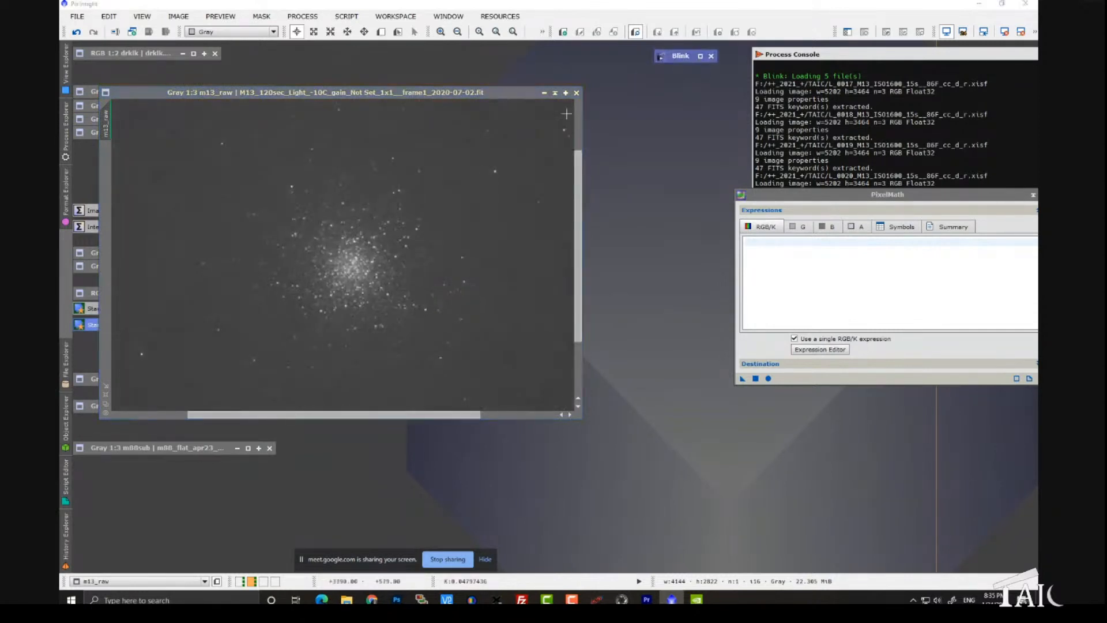
pyautogui.moveTo(395, 93); pyautogui.dragTo(460, 119)
pyautogui.click(405, 267)
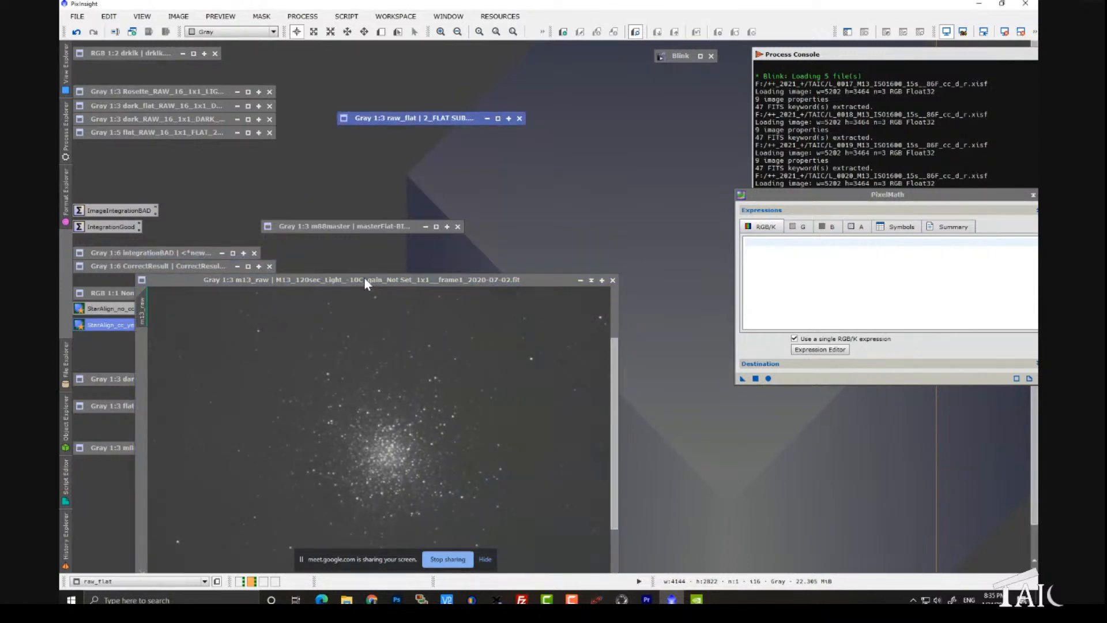
# Step: Move the m13_raw window clear of the iconized frames and place the dark icon directly below the raw_flat icon
pyautogui.moveTo(364, 283); pyautogui.dragTo(401, 97)
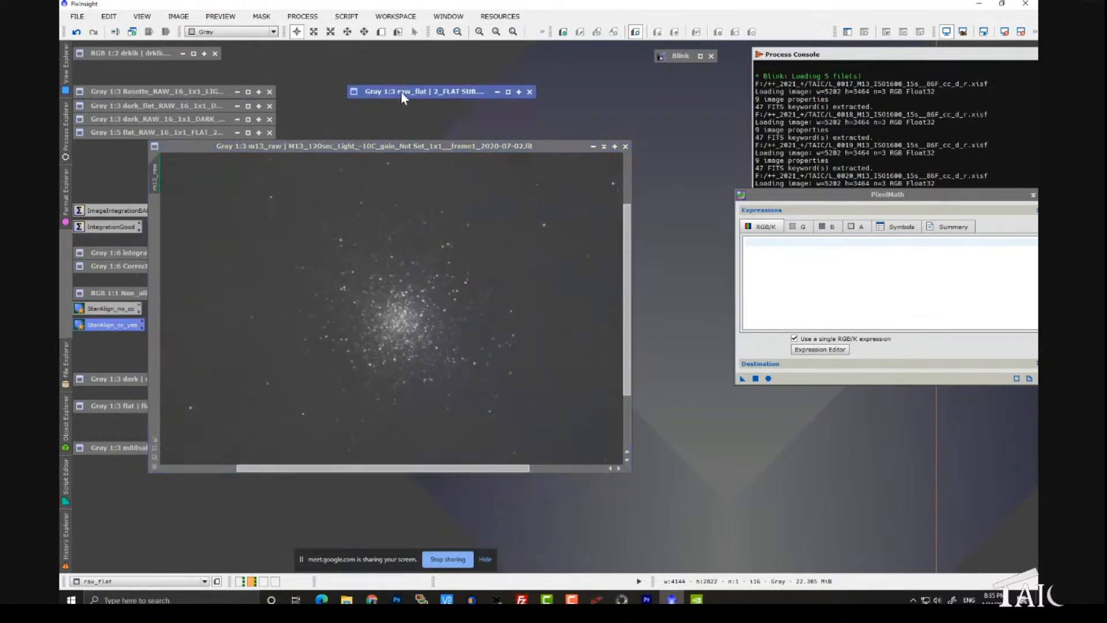
pyautogui.moveTo(350, 147); pyautogui.dragTo(506, 165)
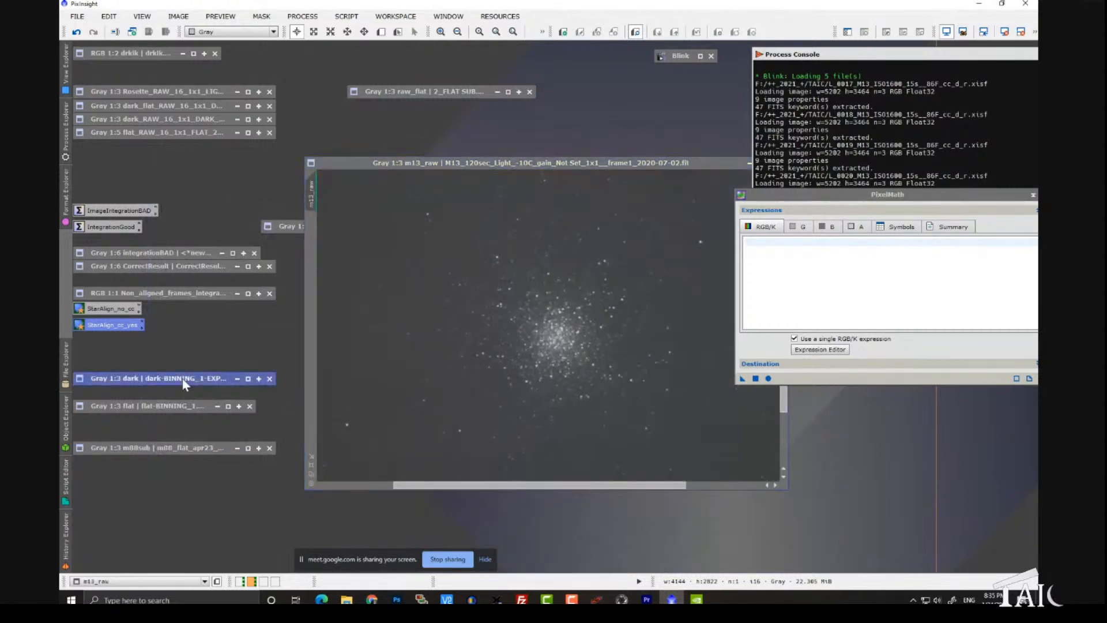
pyautogui.moveTo(182, 378); pyautogui.dragTo(447, 133)
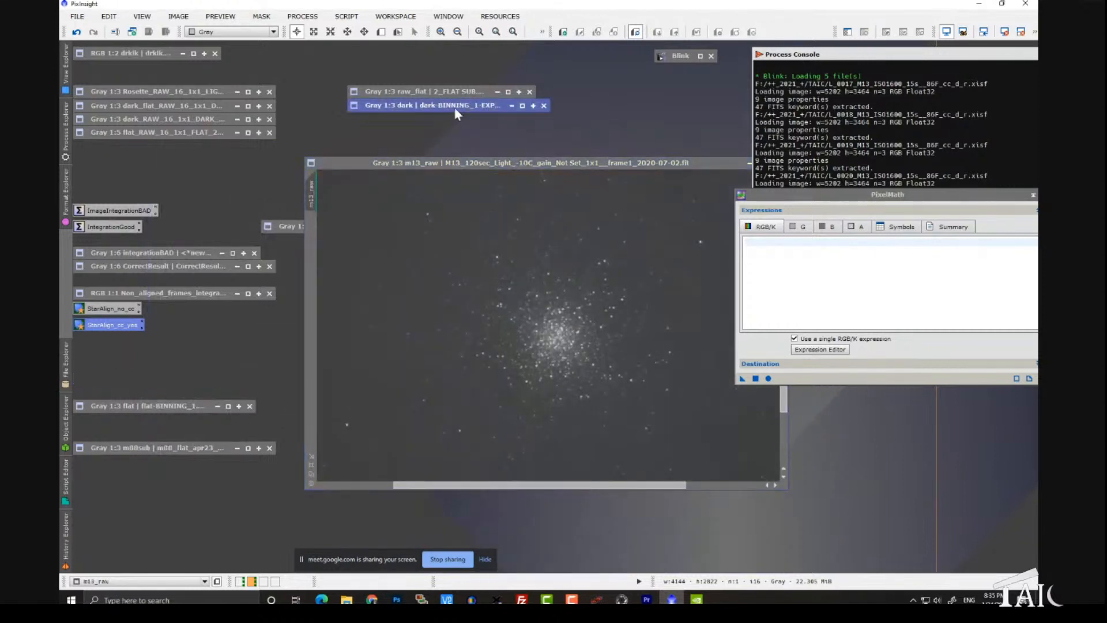
# Step: Briefly restore and re-iconize the flat image, and reposition the raw_flat icon and m13_raw window so the iconized flat stays accessible
pyautogui.doubleClick(180, 406)
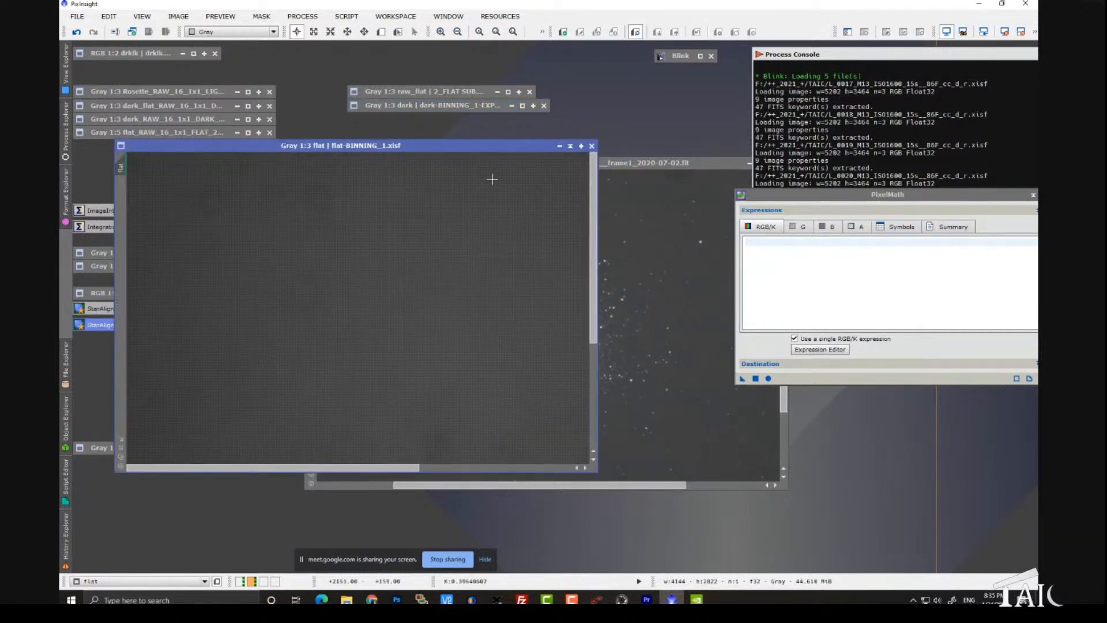
pyautogui.click(570, 146)
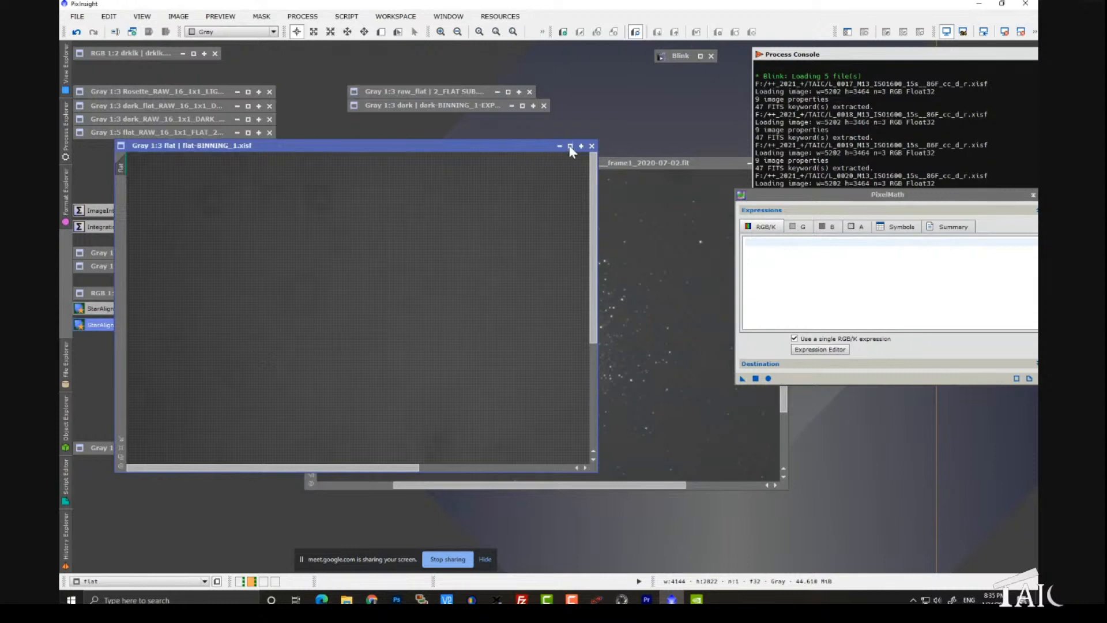
pyautogui.moveTo(452, 91); pyautogui.dragTo(444, 67)
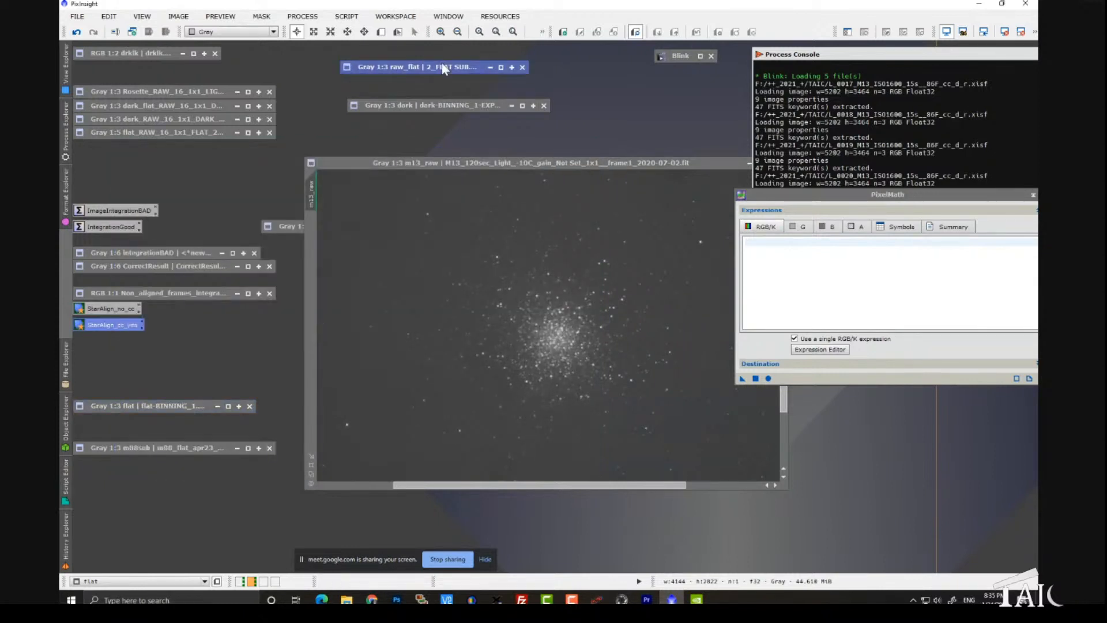
pyautogui.moveTo(392, 164); pyautogui.dragTo(197, 132)
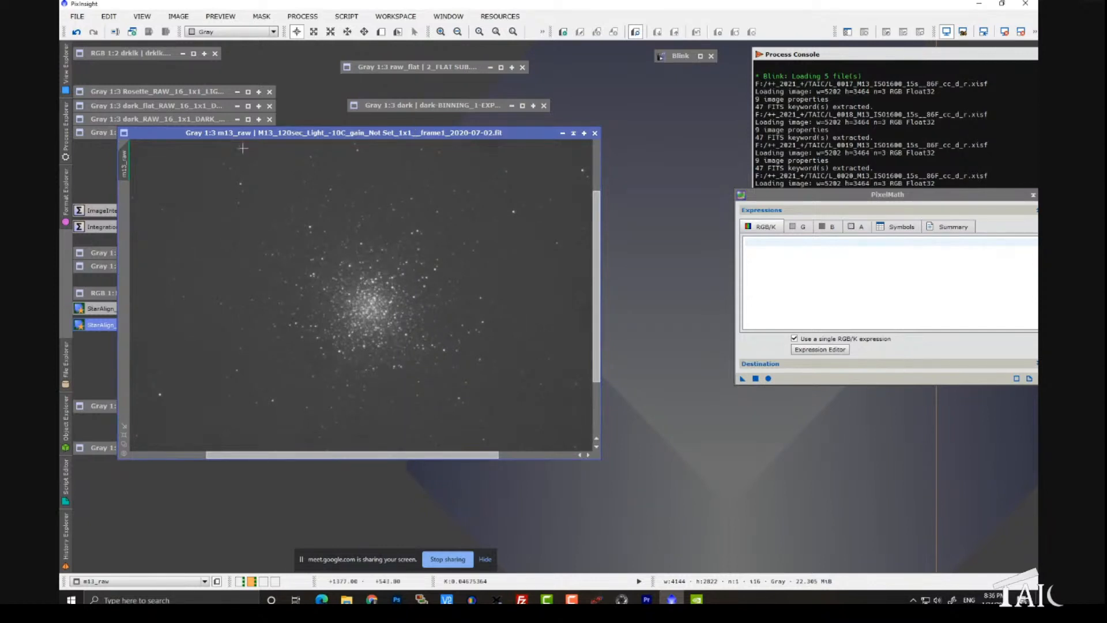
pyautogui.moveTo(233, 133); pyautogui.dragTo(387, 109)
# Step: Restore the iconized flat image and examine it from 1:2 out to the full frame at 1:5
pyautogui.doubleClick(173, 406)
pyautogui.scroll(1, 372, 341)
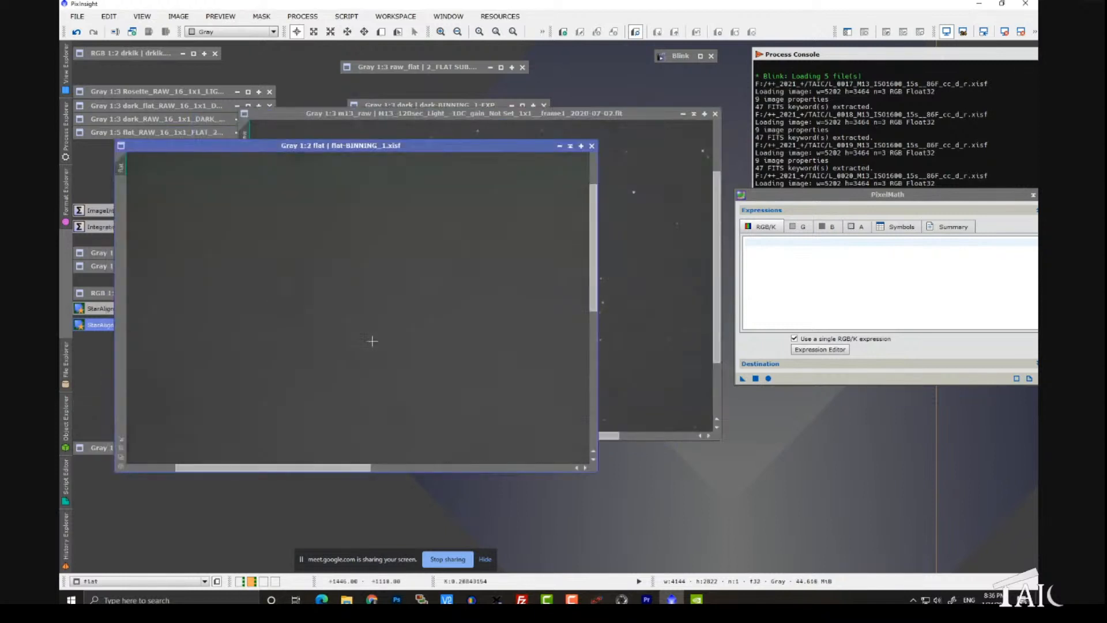
pyautogui.scroll(-1, 372, 341)
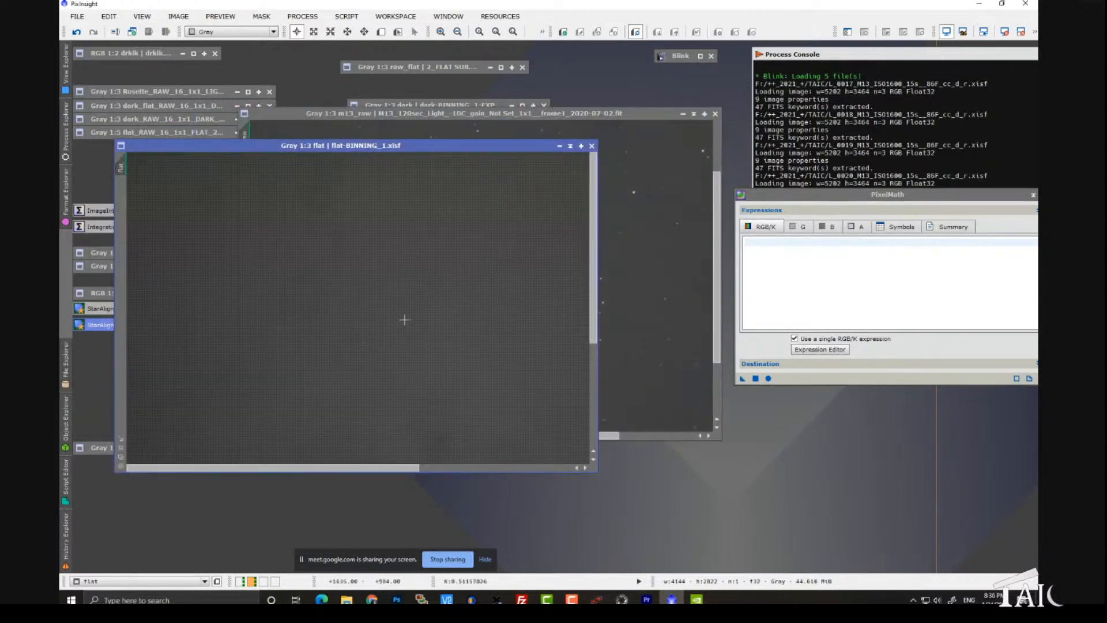
pyautogui.scroll(-1, 404, 319)
pyautogui.scroll(-1, 405, 319)
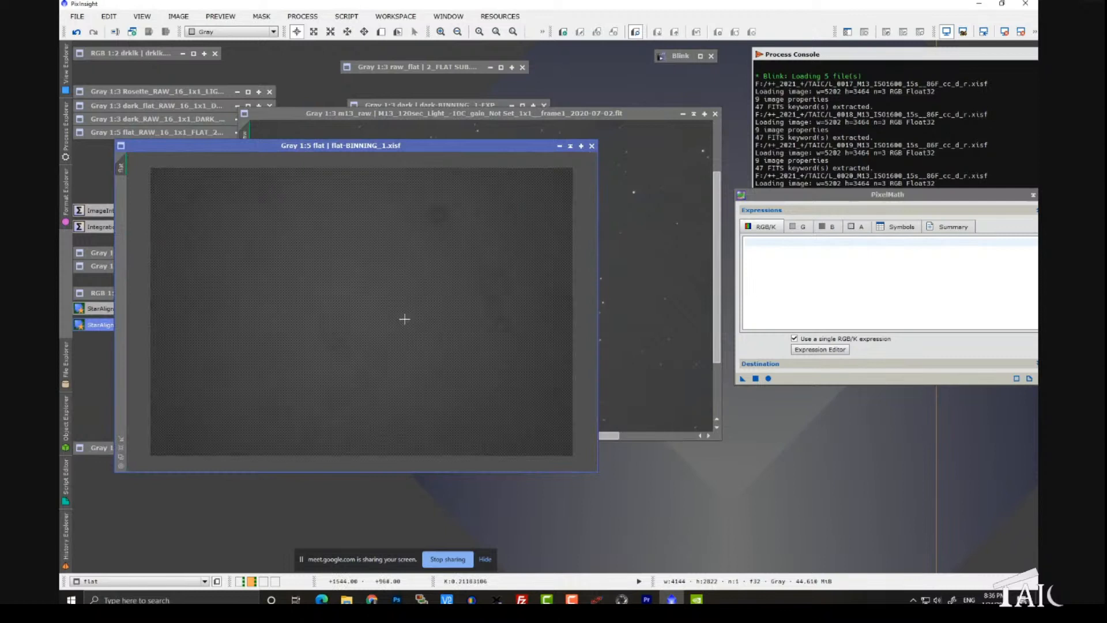
# Step: Open the ScreenTransferFunction process and make it track the active view
pyautogui.click(303, 16)
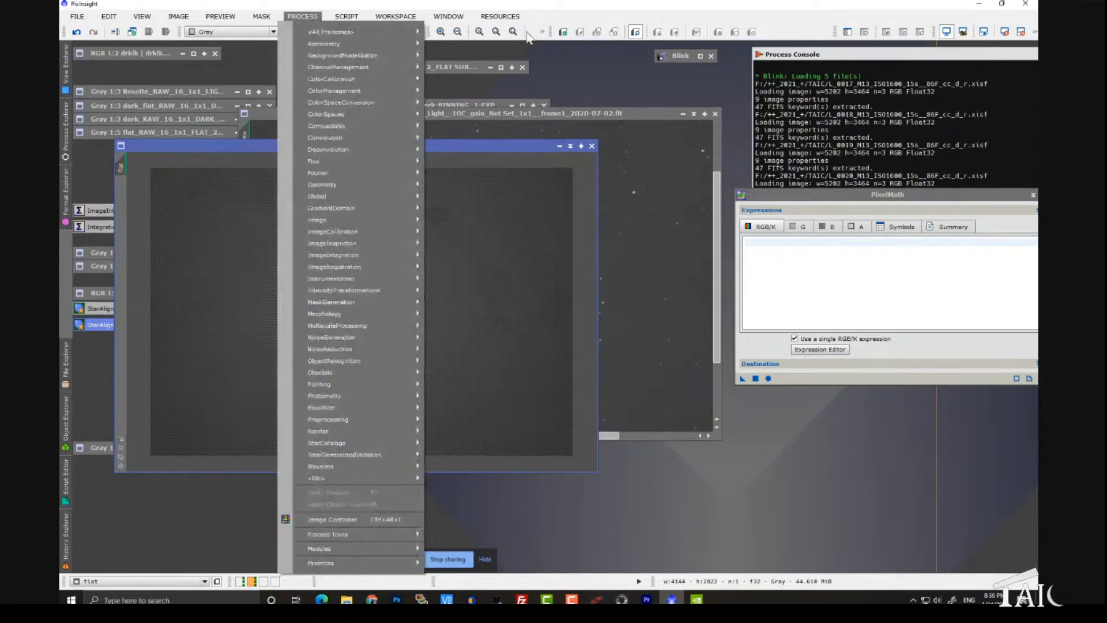
pyautogui.moveTo(380, 33)
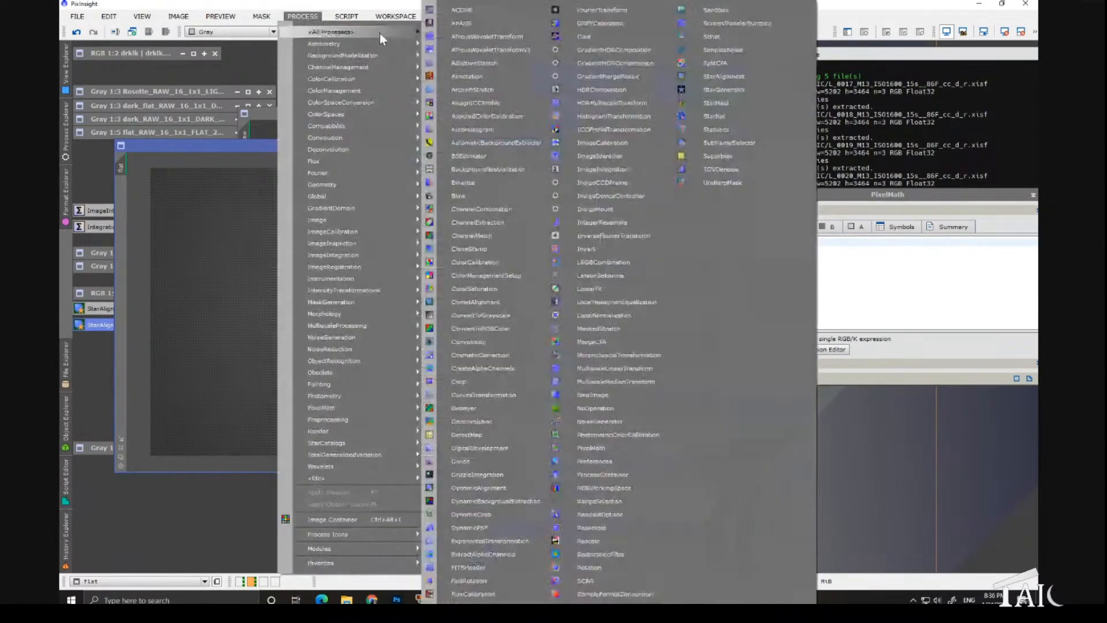
pyautogui.click(693, 28)
pyautogui.moveTo(574, 141)
pyautogui.mouseDown()
pyautogui.moveTo(659, 143)
pyautogui.moveTo(611, 143)
pyautogui.mouseUp()
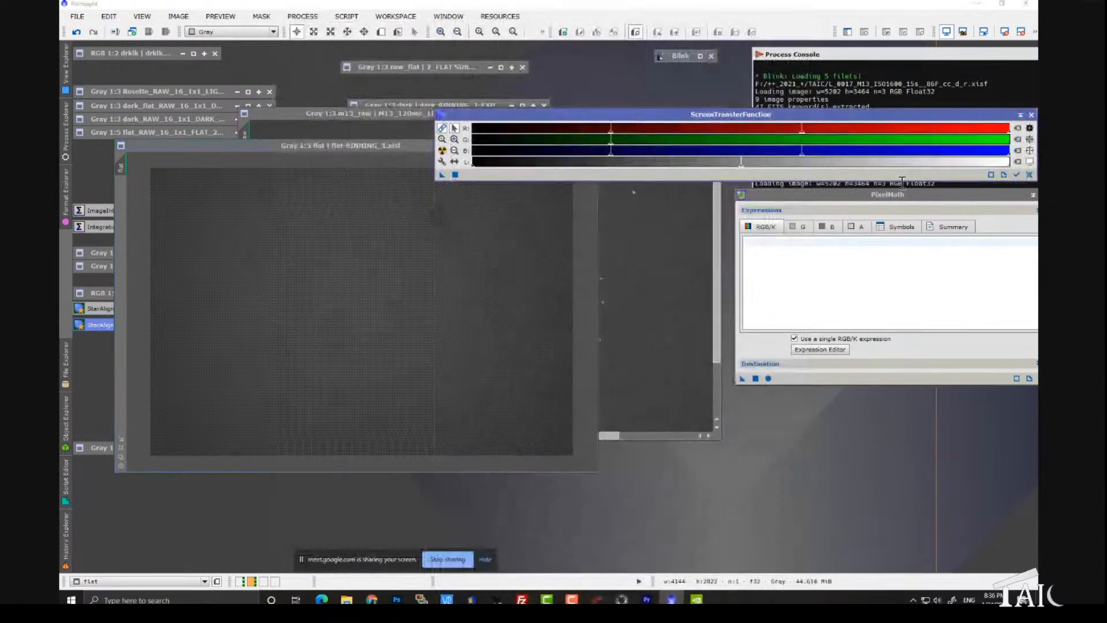
pyautogui.click(1017, 175)
# Step: Adjust the flat image's shadows and midtones in ScreenTransferFunction to bring out its dust spots and vignetting
pyautogui.moveTo(624, 138); pyautogui.dragTo(616, 137)
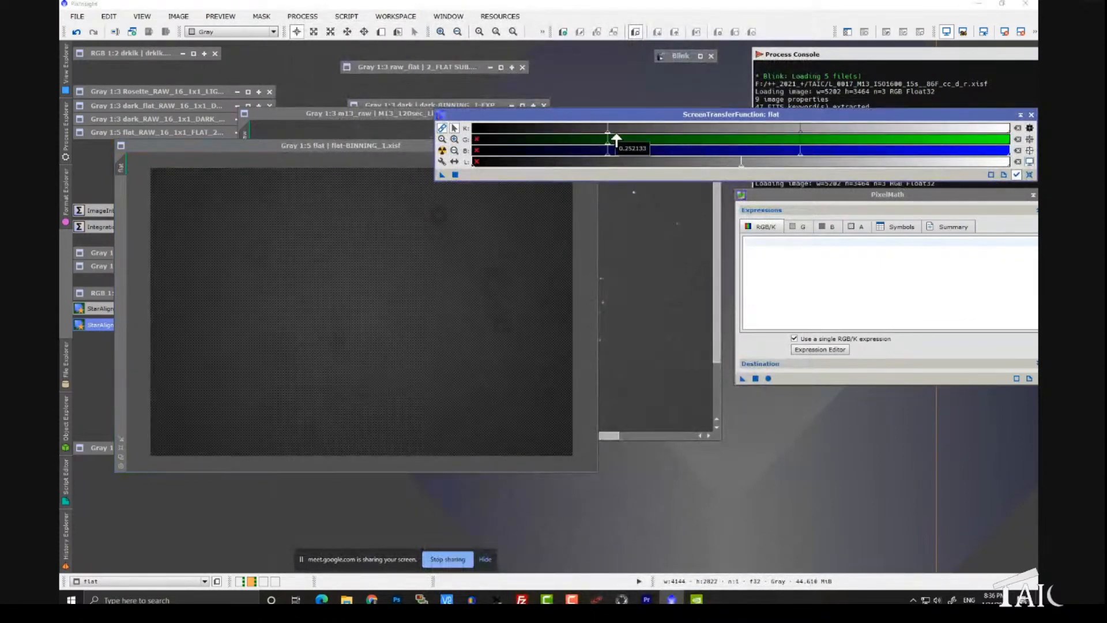
pyautogui.moveTo(807, 115); pyautogui.dragTo(694, 145)
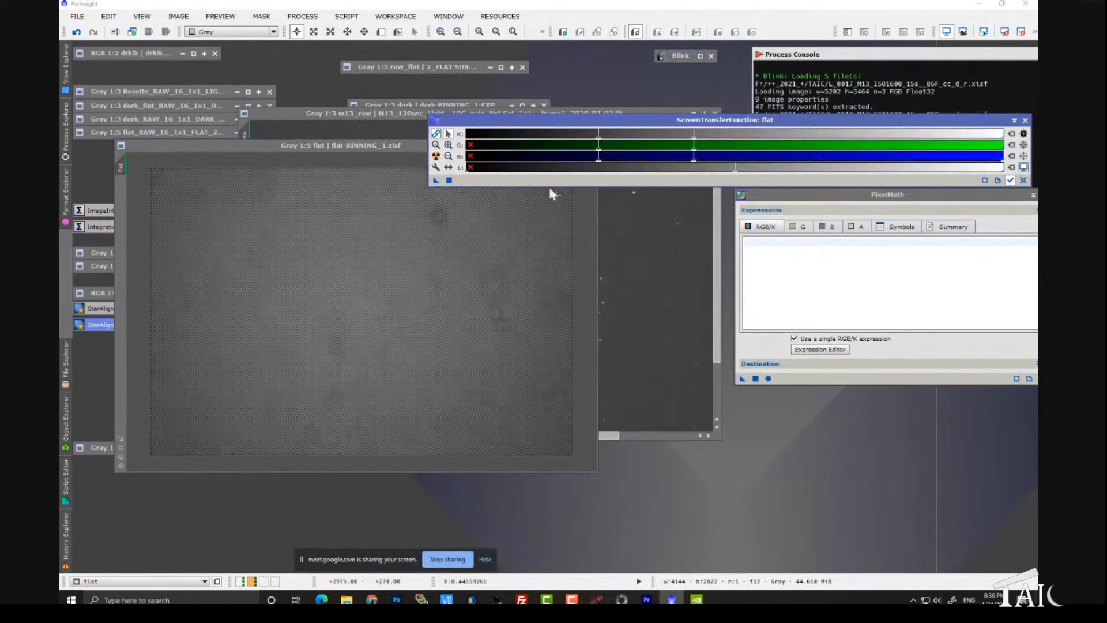
pyautogui.moveTo(600, 145); pyautogui.dragTo(685, 145)
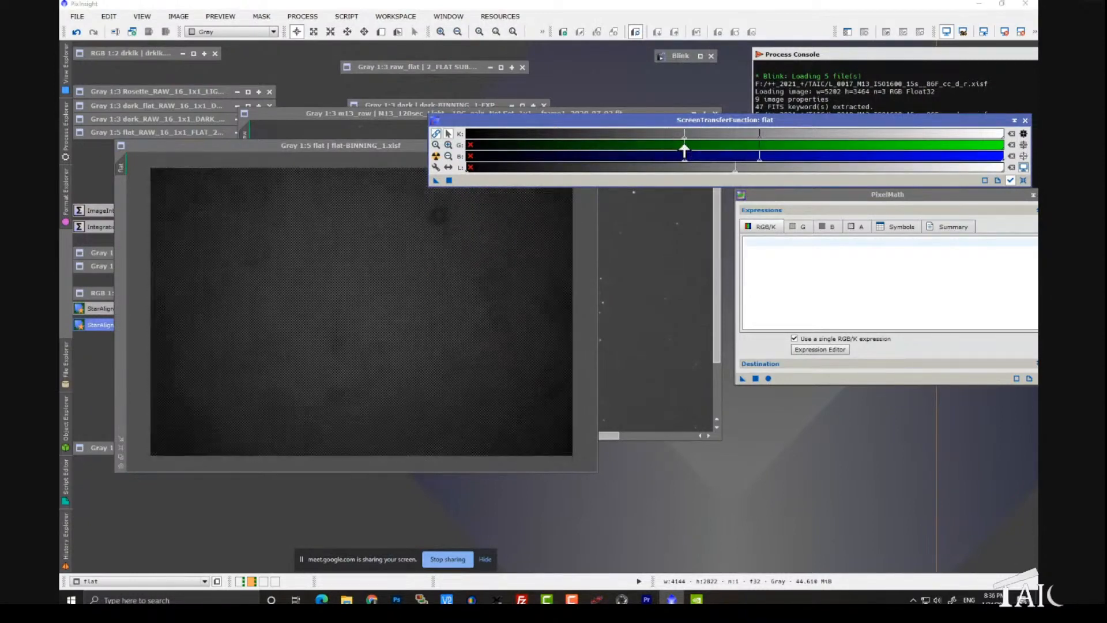
pyautogui.moveTo(762, 145); pyautogui.dragTo(723, 145)
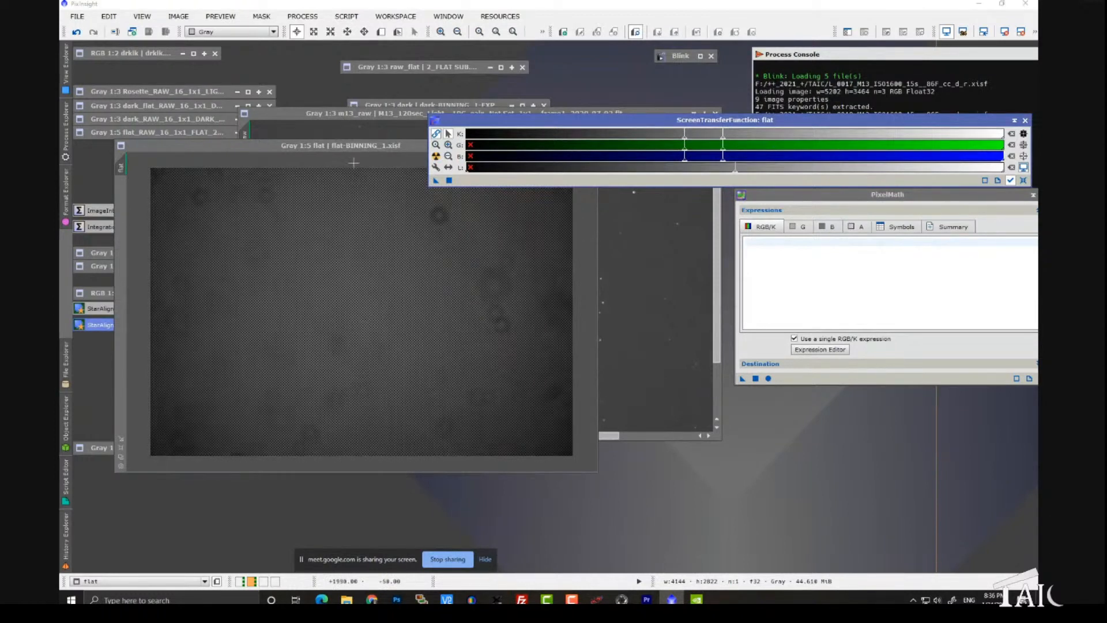
# Step: Bring the m13_raw image to the front and arrange the ScreenTransferFunction and PixelMath windows beside it
pyautogui.click(338, 111)
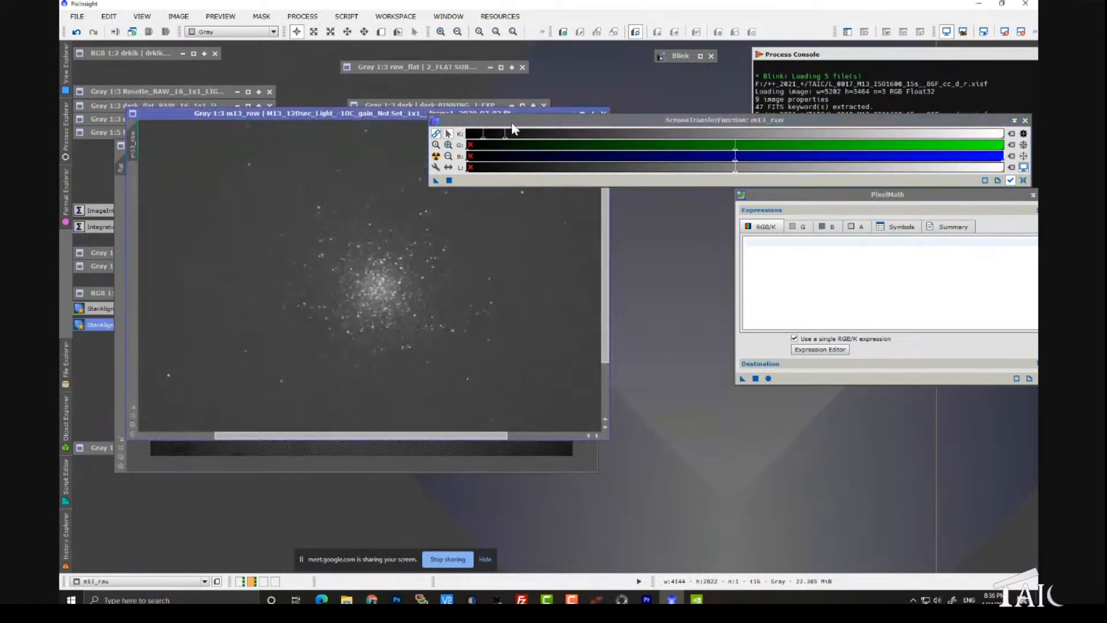
pyautogui.moveTo(504, 120); pyautogui.dragTo(699, 86)
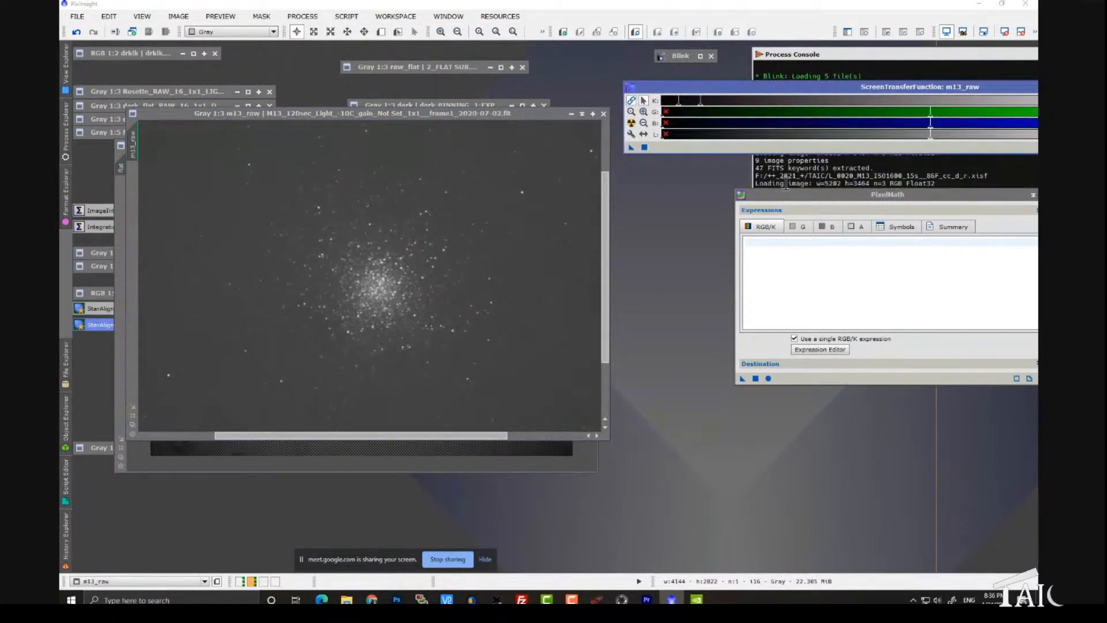
pyautogui.moveTo(791, 195); pyautogui.dragTo(624, 241)
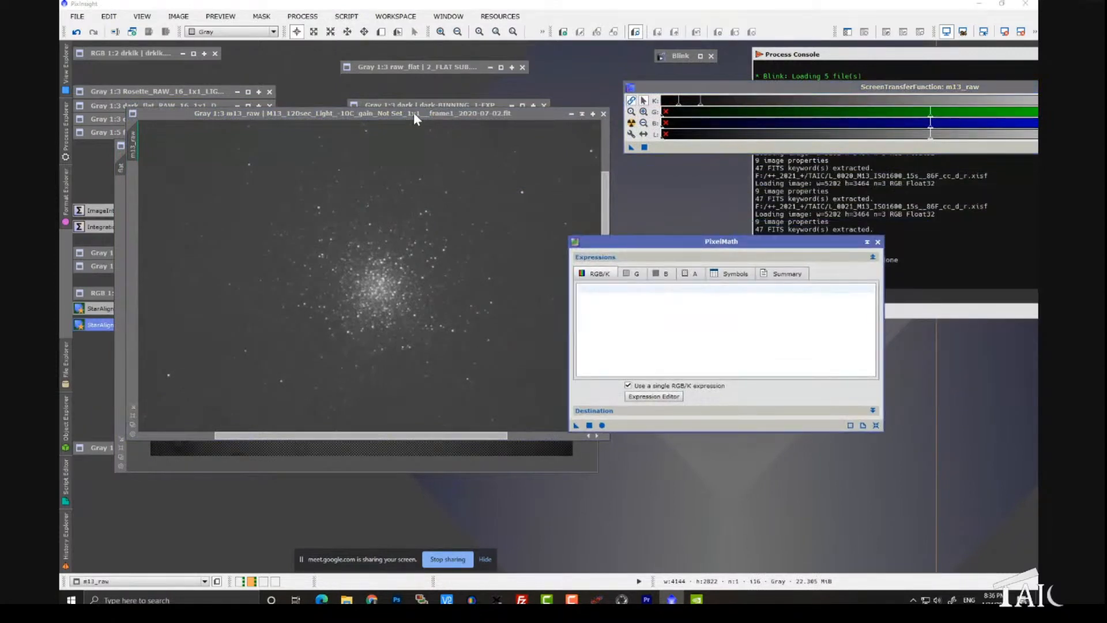
pyautogui.moveTo(414, 113); pyautogui.dragTo(455, 106)
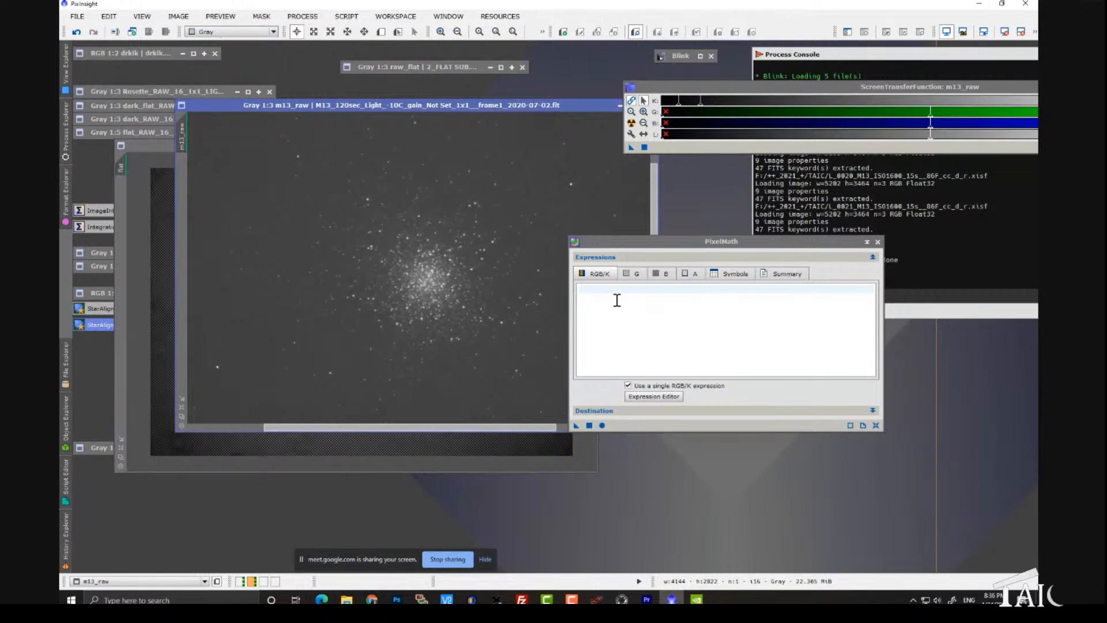
# Step: Apply the PixelMath expression (m13_raw-dark)/flat*med(flat) to the m13_raw image
pyautogui.click(602, 290)
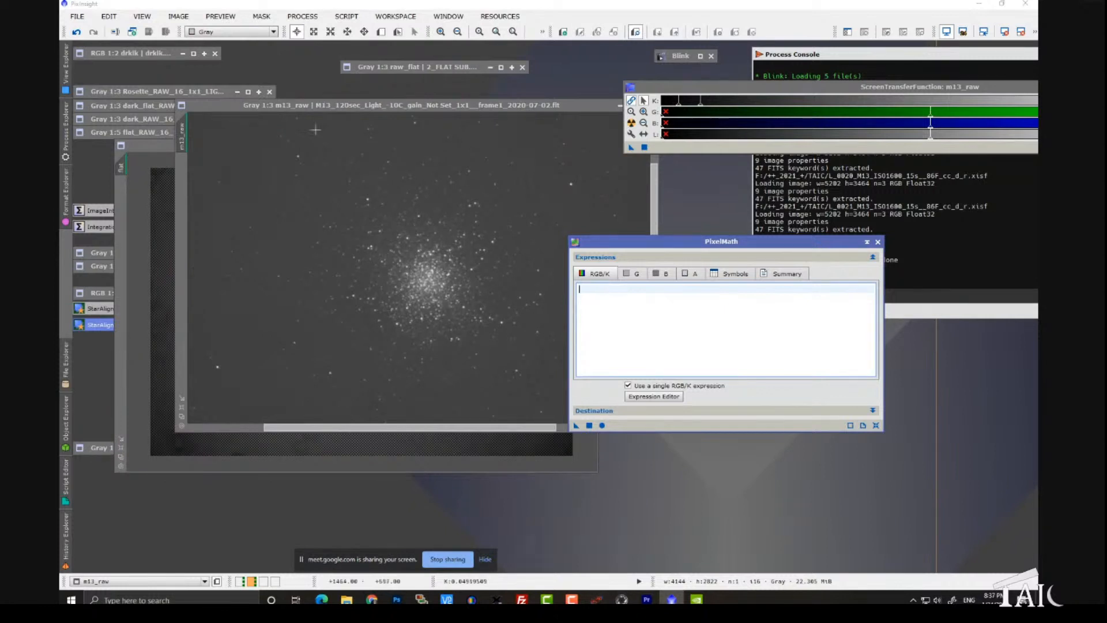
pyautogui.write('(m13_raw')
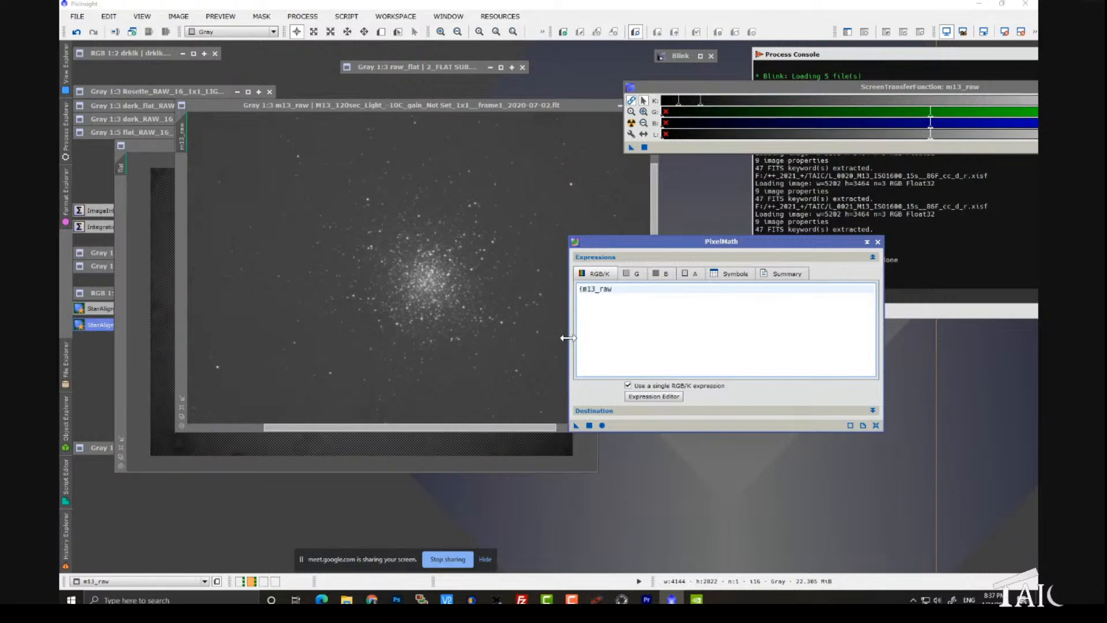
pyautogui.write('-dark)/flat*med(flat)')
pyautogui.moveTo(576, 426); pyautogui.dragTo(496, 379)
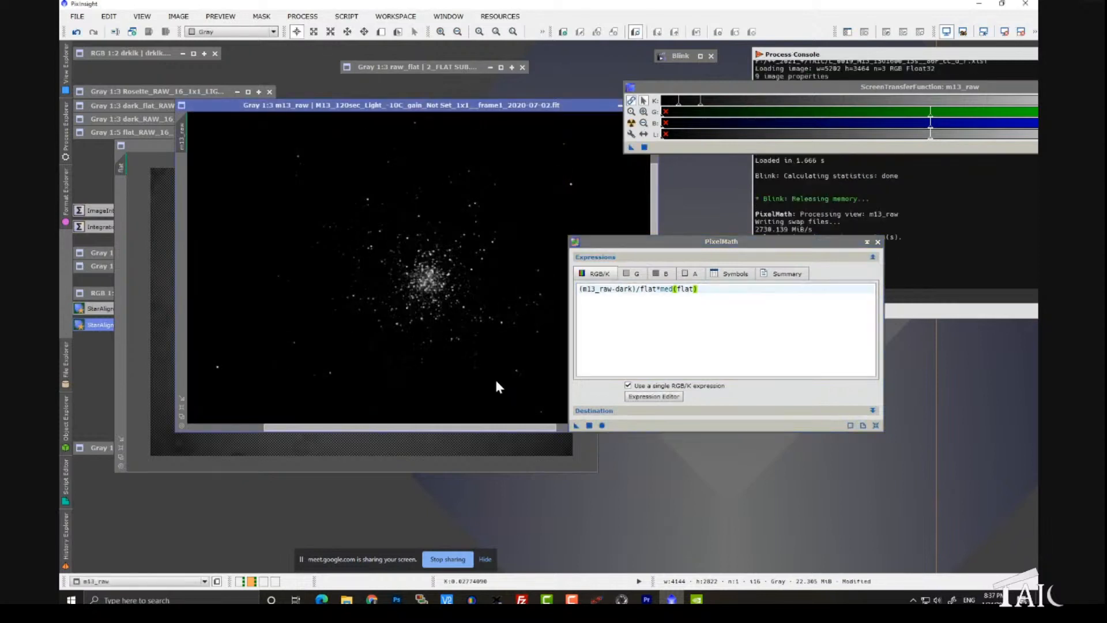
# Step: Auto-stretch the calibrated m13_raw image, move PixelMath aside, and inspect the cluster from 1:2 to 1:4
pyautogui.hotkey('ctrl', 'a')
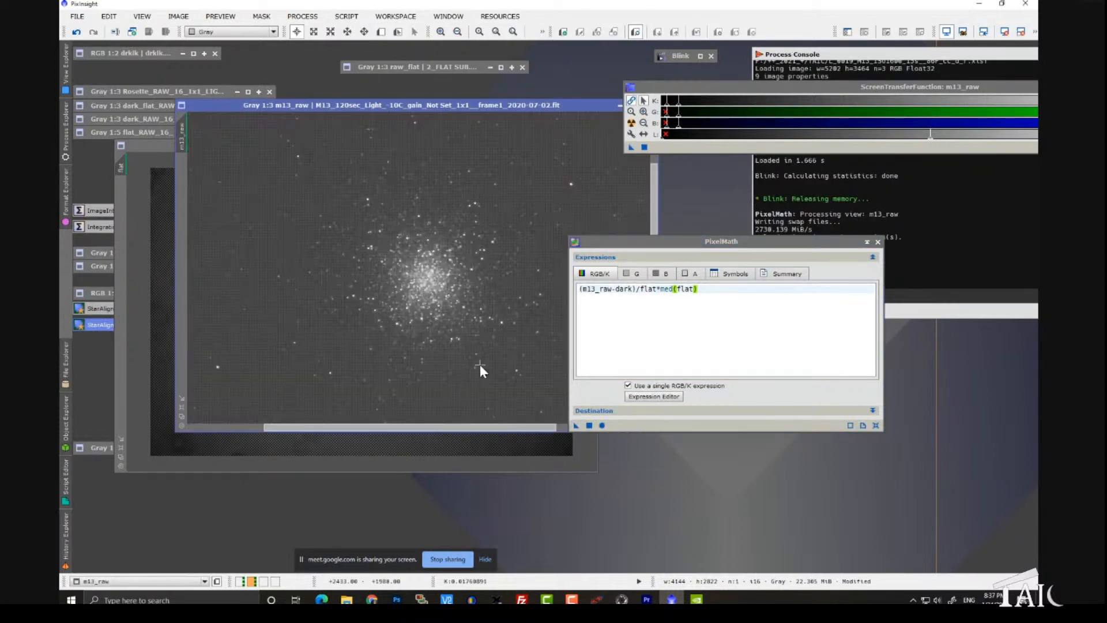
pyautogui.moveTo(629, 242); pyautogui.dragTo(779, 247)
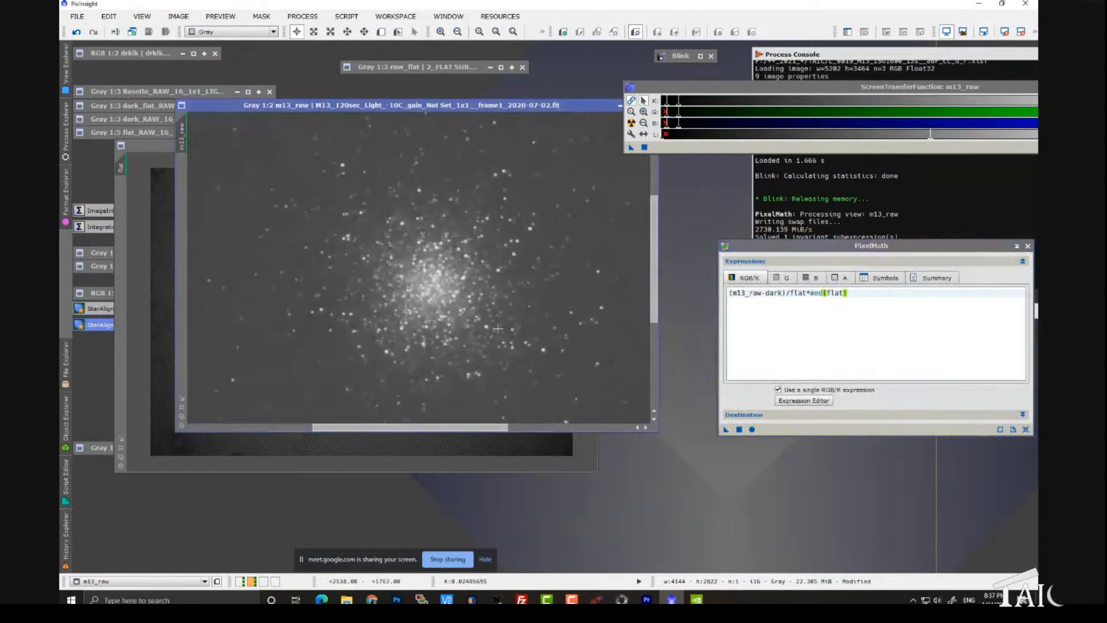
pyautogui.scroll(-2, 498, 330)
pyautogui.scroll(1, 499, 329)
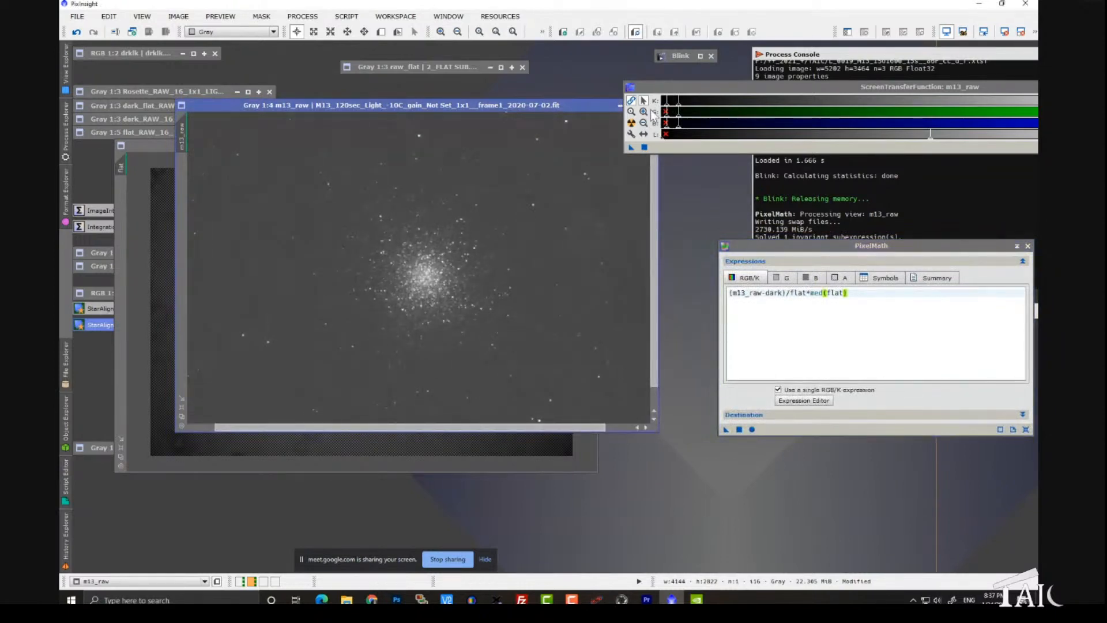
# Step: Magnify the ScreenTransferFunction sliders, stretch m13_raw harder, and inspect its background at 1:4 and 1:5 for residual dust spots
pyautogui.click(644, 112)
pyautogui.click(681, 101)
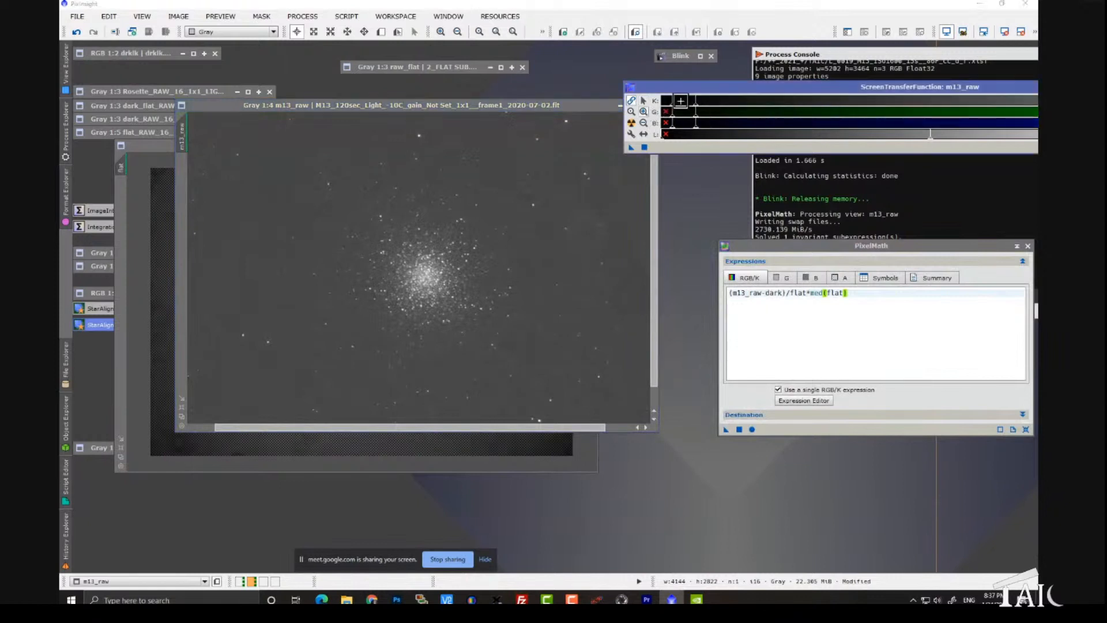
pyautogui.click(681, 101)
pyautogui.click(643, 101)
pyautogui.moveTo(798, 112); pyautogui.dragTo(722, 118)
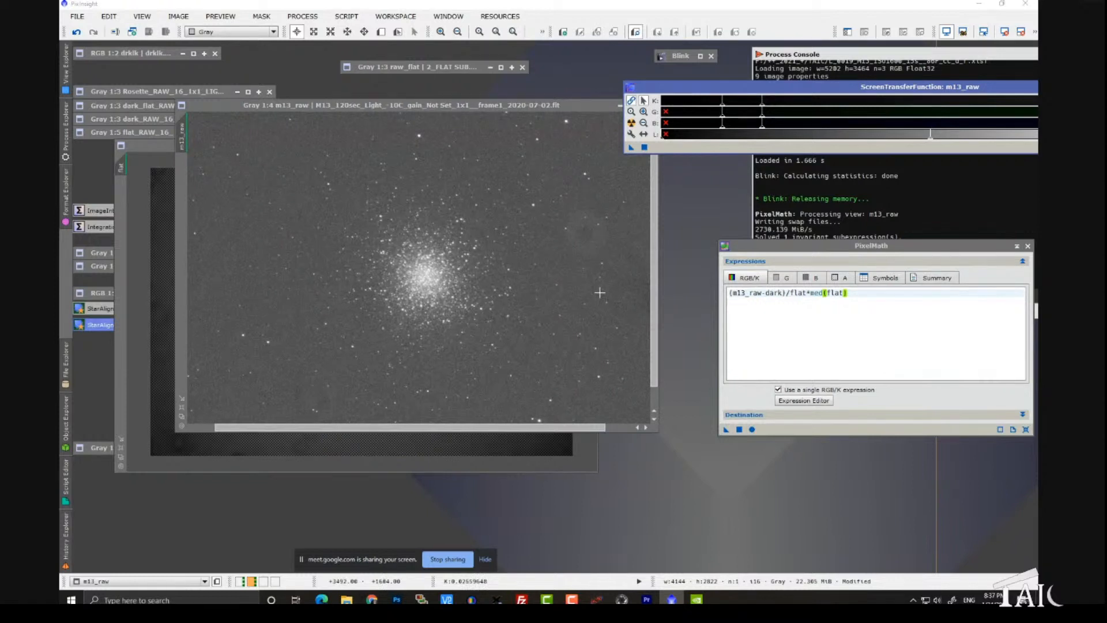
pyautogui.scroll(-1, 520, 300)
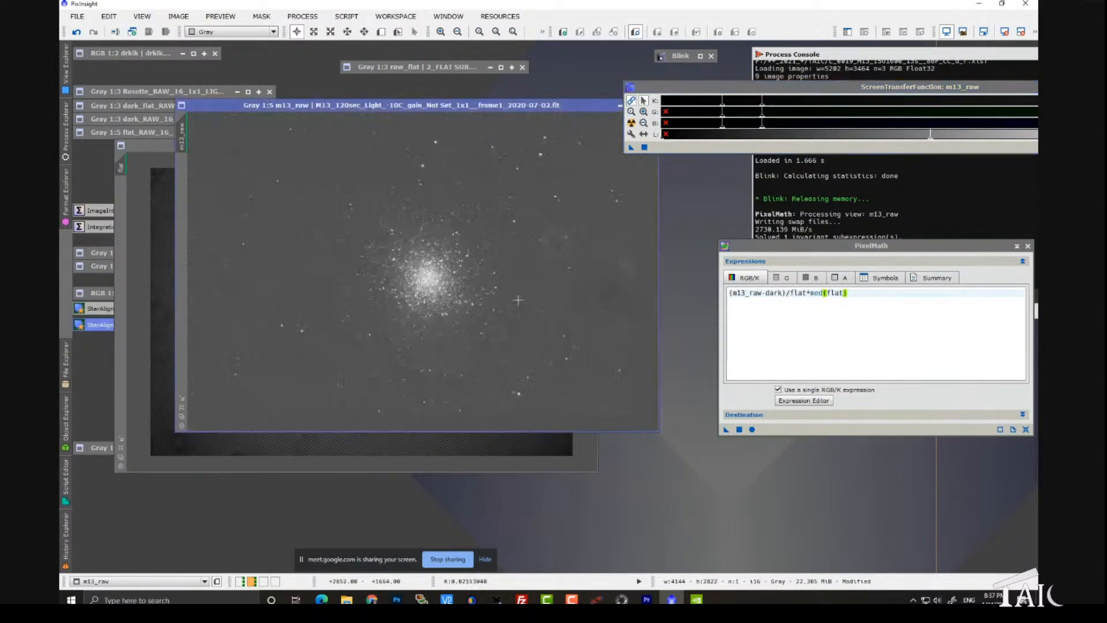
pyautogui.scroll(1, 517, 301)
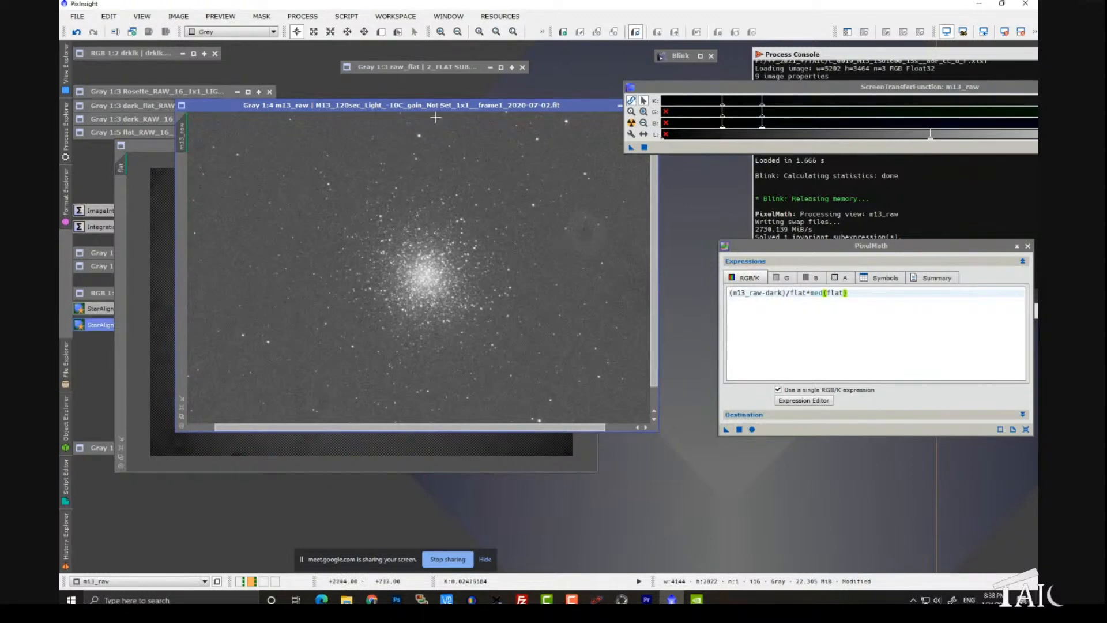
# Step: Rearrange the workspace with the raw_flat icon below the dark icon, the flat image beneath them, and m13_raw off to the side
pyautogui.moveTo(396, 105); pyautogui.dragTo(510, 172)
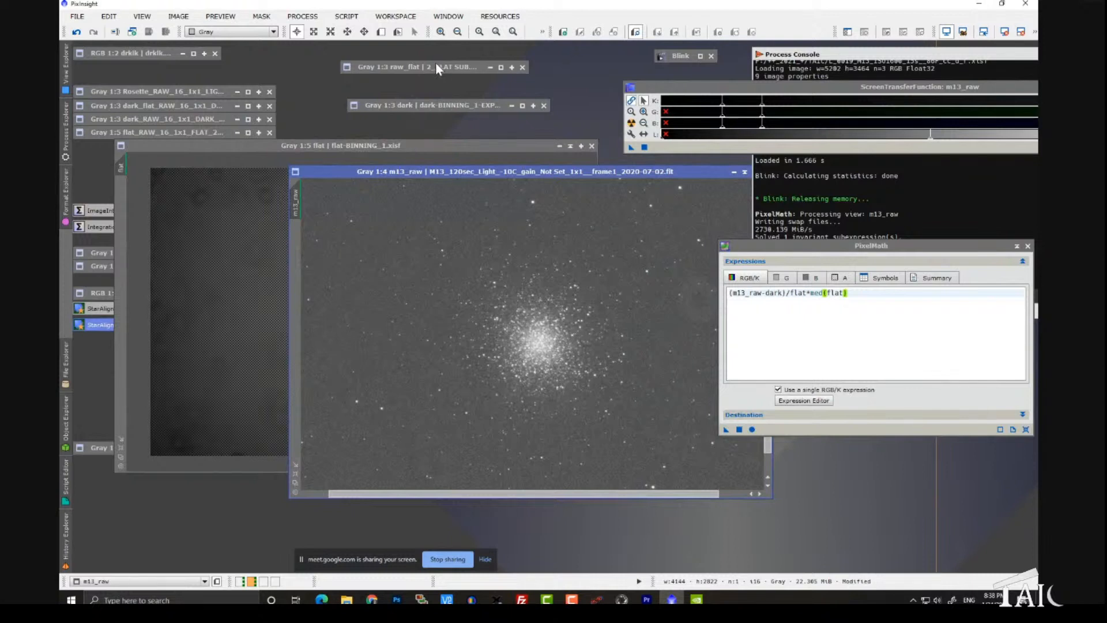
pyautogui.moveTo(435, 63)
pyautogui.mouseDown()
pyautogui.moveTo(406, 189)
pyautogui.moveTo(364, 247)
pyautogui.mouseUp()
pyautogui.click(363, 246)
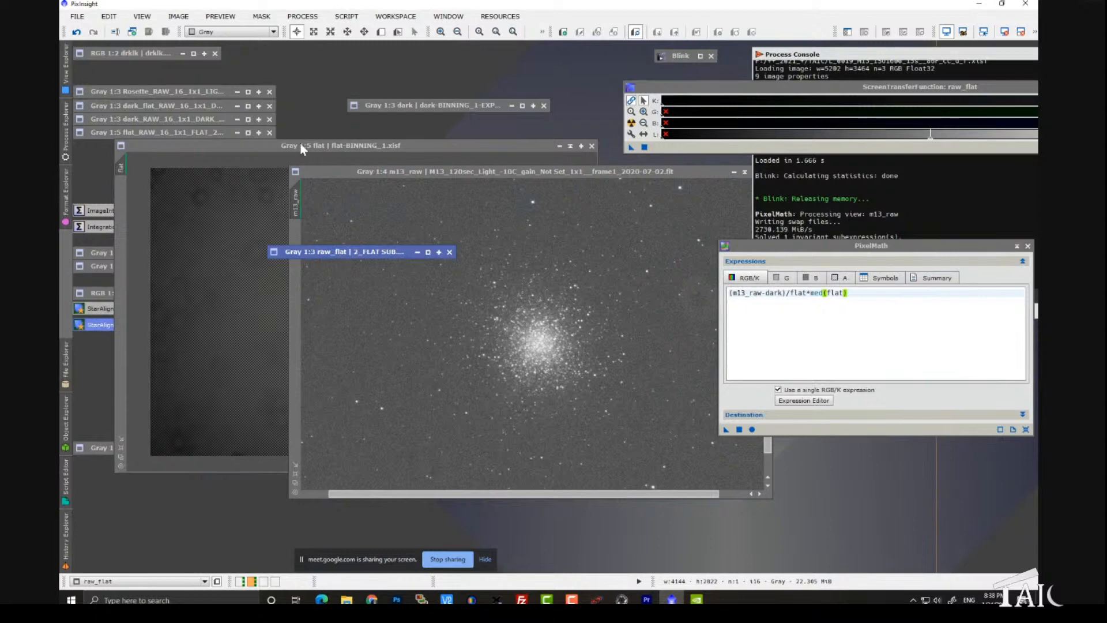
pyautogui.moveTo(301, 144)
pyautogui.mouseDown()
pyautogui.moveTo(281, 131)
pyautogui.moveTo(301, 113)
pyautogui.moveTo(291, 67)
pyautogui.mouseUp()
pyautogui.moveTo(585, 172)
pyautogui.mouseDown()
pyautogui.moveTo(605, 194)
pyautogui.moveTo(810, 275)
pyautogui.moveTo(957, 265)
pyautogui.moveTo(891, 270)
pyautogui.mouseUp()
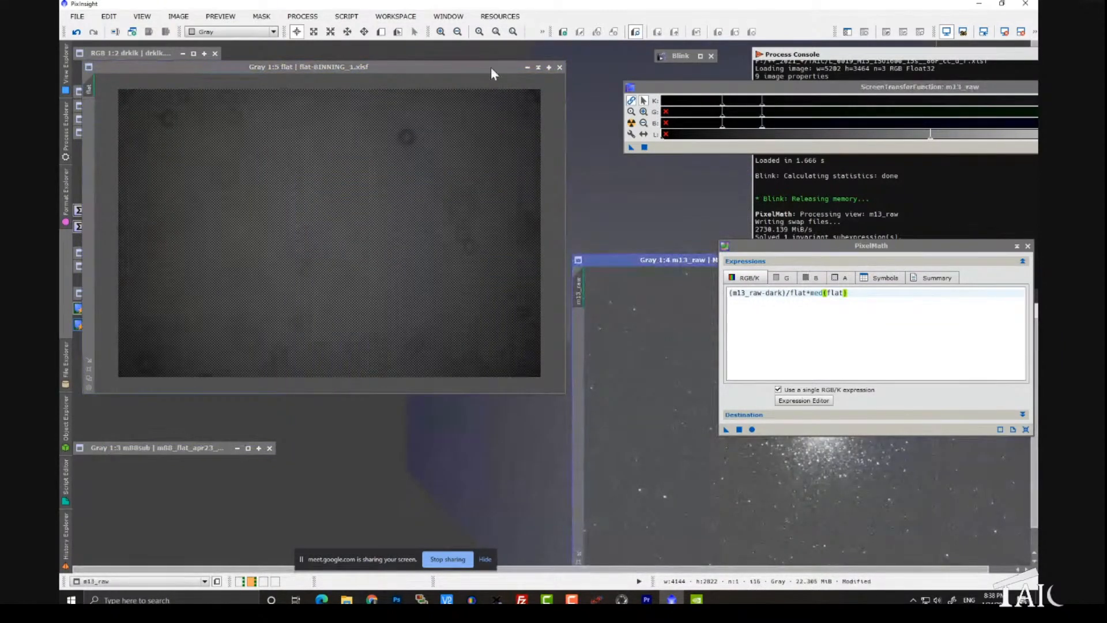
pyautogui.moveTo(491, 68); pyautogui.dragTo(447, 292)
pyautogui.moveTo(411, 252); pyautogui.dragTo(478, 132)
pyautogui.moveTo(417, 285); pyautogui.dragTo(458, 174)
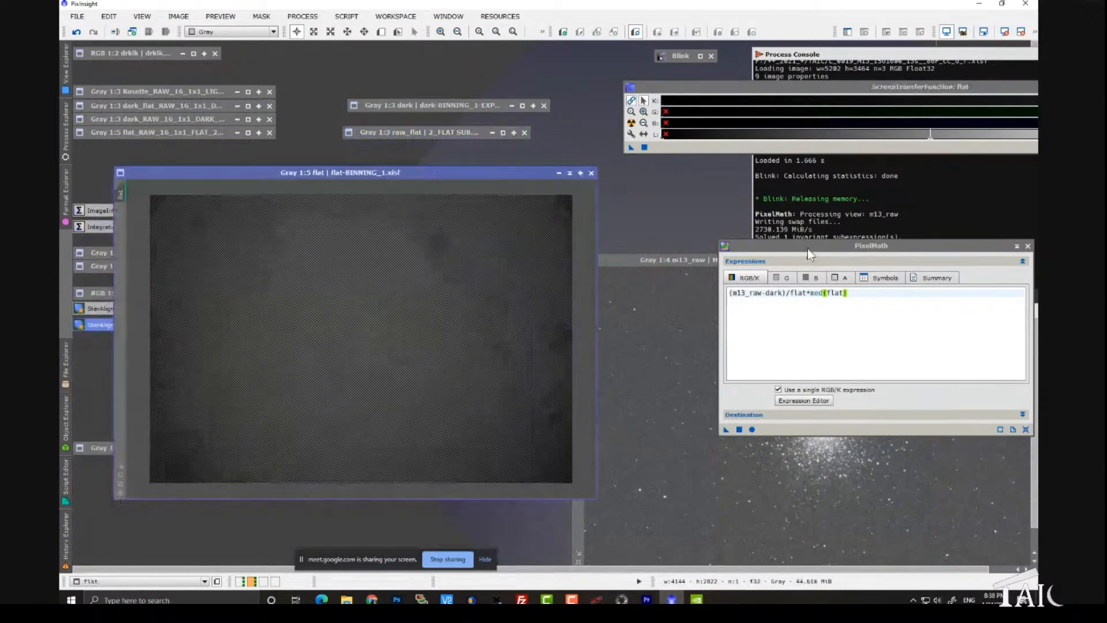
# Step: Move PixelMath beside the flat image and replace its expression with raw_flat/flat
pyautogui.moveTo(807, 248); pyautogui.dragTo(683, 252)
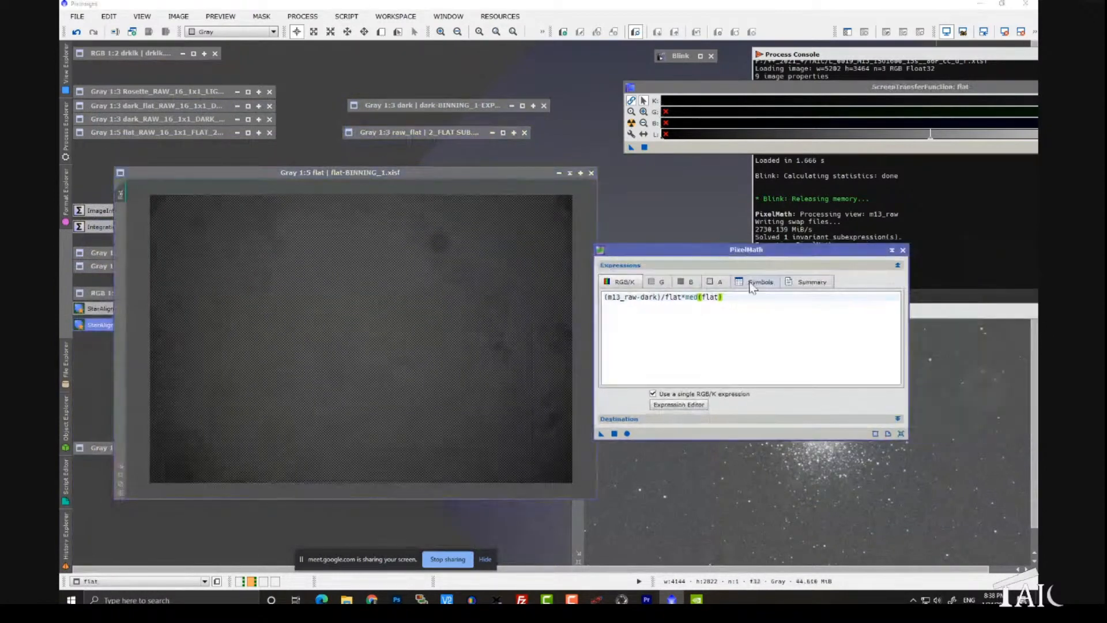
pyautogui.tripleClick(602, 302)
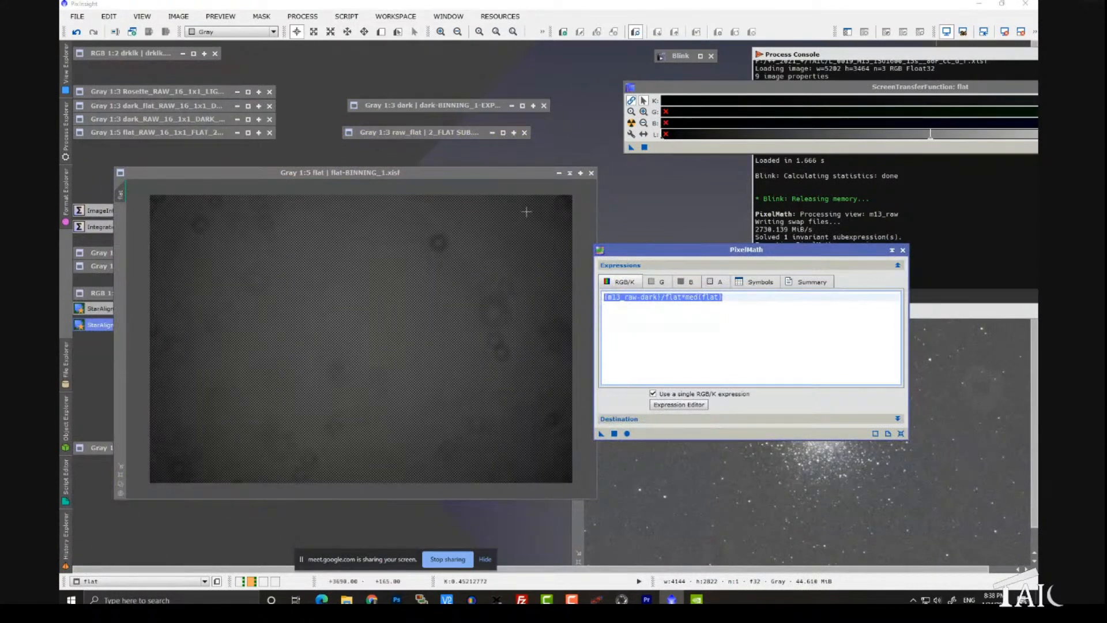
pyautogui.moveTo(441, 135); pyautogui.dragTo(448, 135)
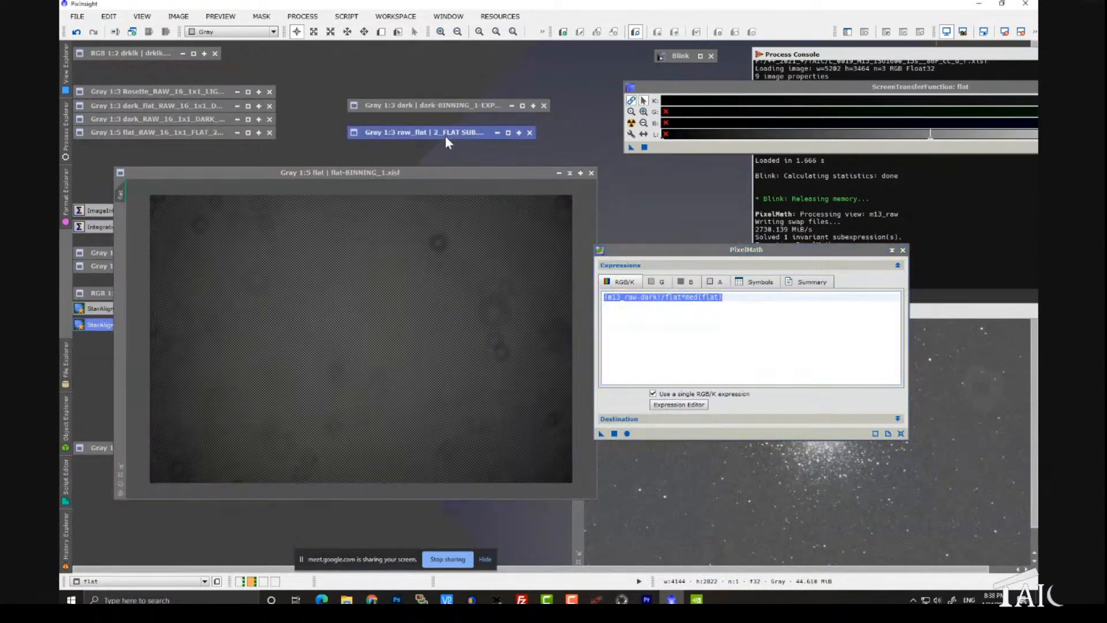
pyautogui.click(445, 136)
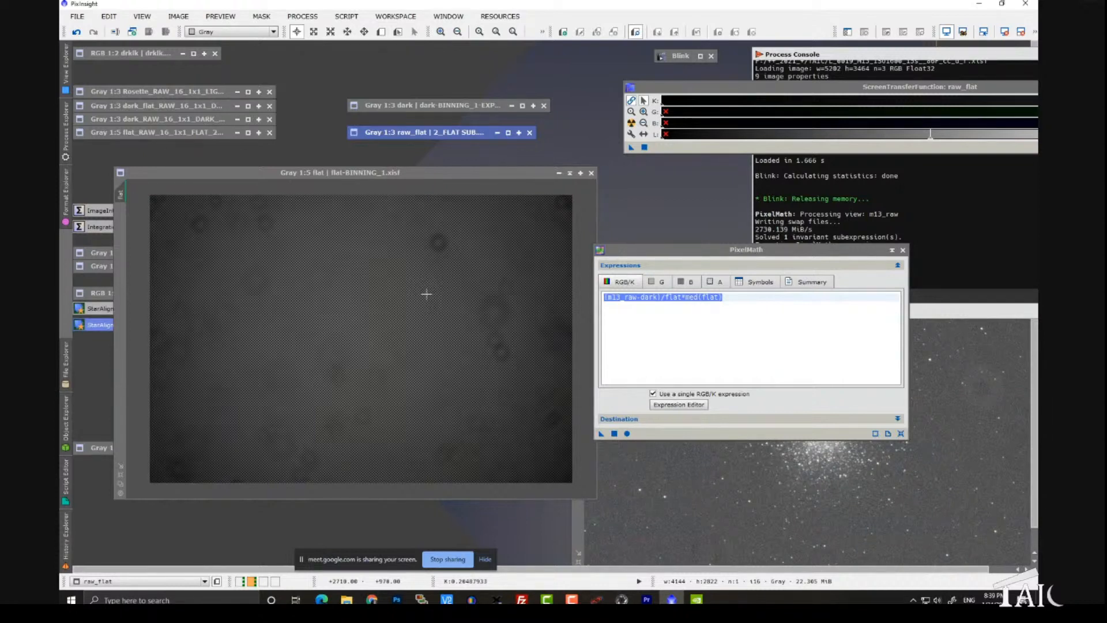
pyautogui.click(744, 302)
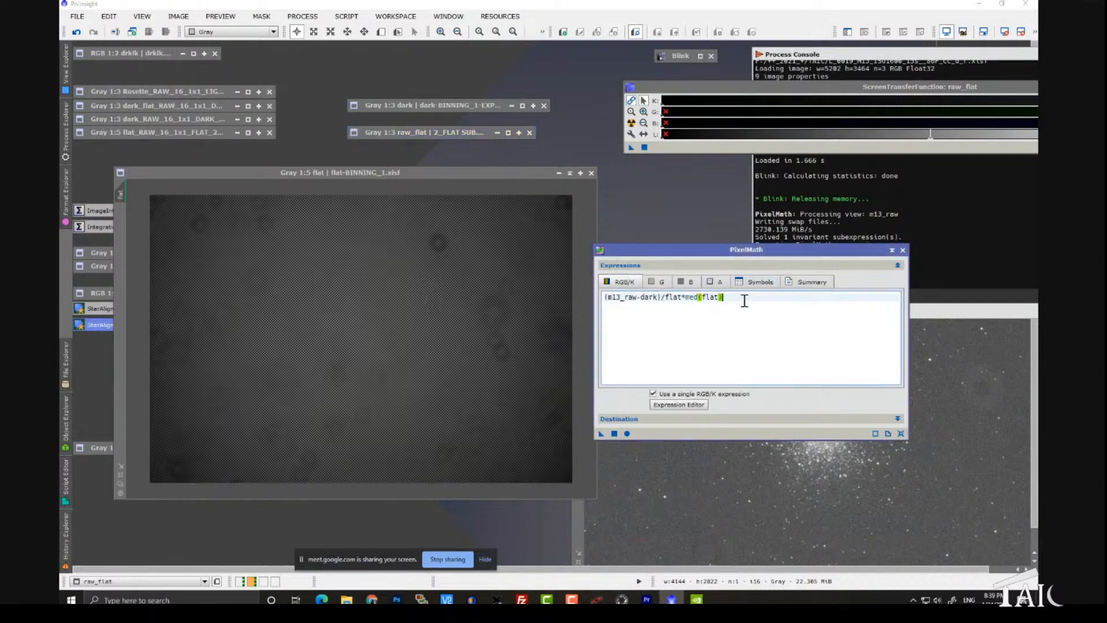
pyautogui.moveTo(742, 300); pyautogui.dragTo(663, 299)
pyautogui.hotkey('ctrl', 'a')
pyautogui.write('r')
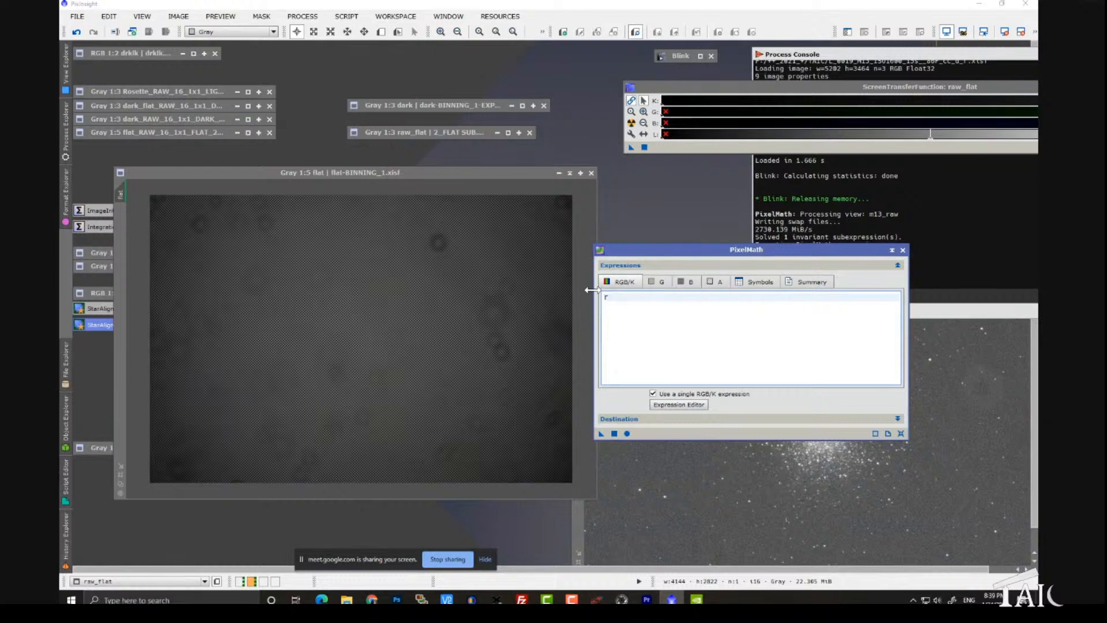
pyautogui.write('aw_flat')
pyautogui.write('_fl')
pyautogui.press('BackSpace')
pyautogui.press('BackSpace')
pyautogui.write('/flat')
# Step: Set PixelMath to rescale the result and create a new image, and apply raw_flat/flat to the flat image
pyautogui.click(633, 418)
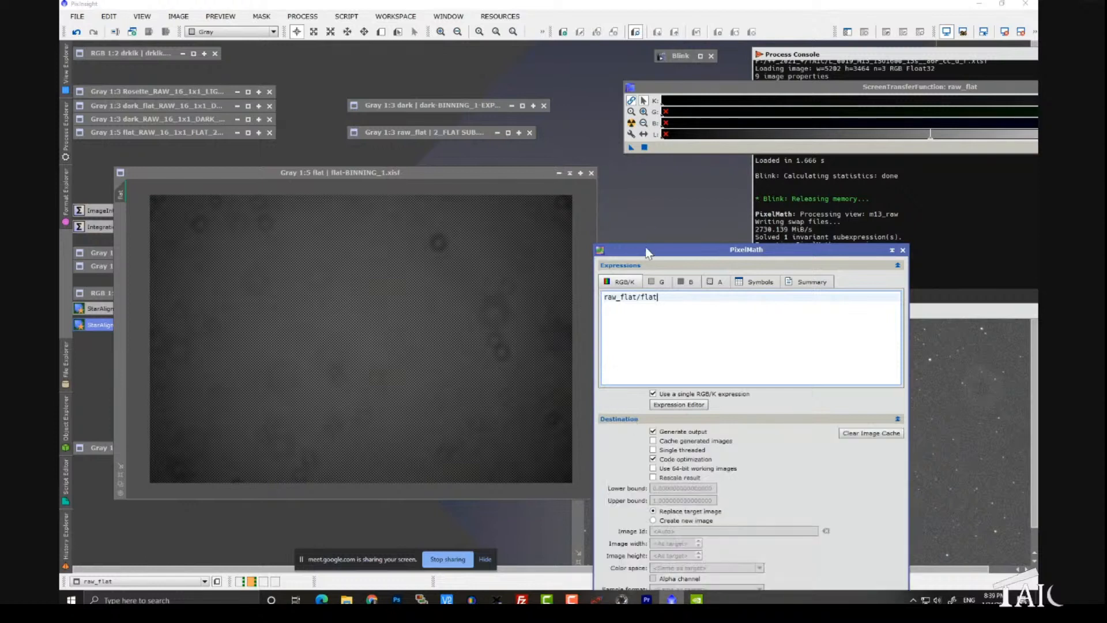
pyautogui.moveTo(648, 250); pyautogui.dragTo(645, 162)
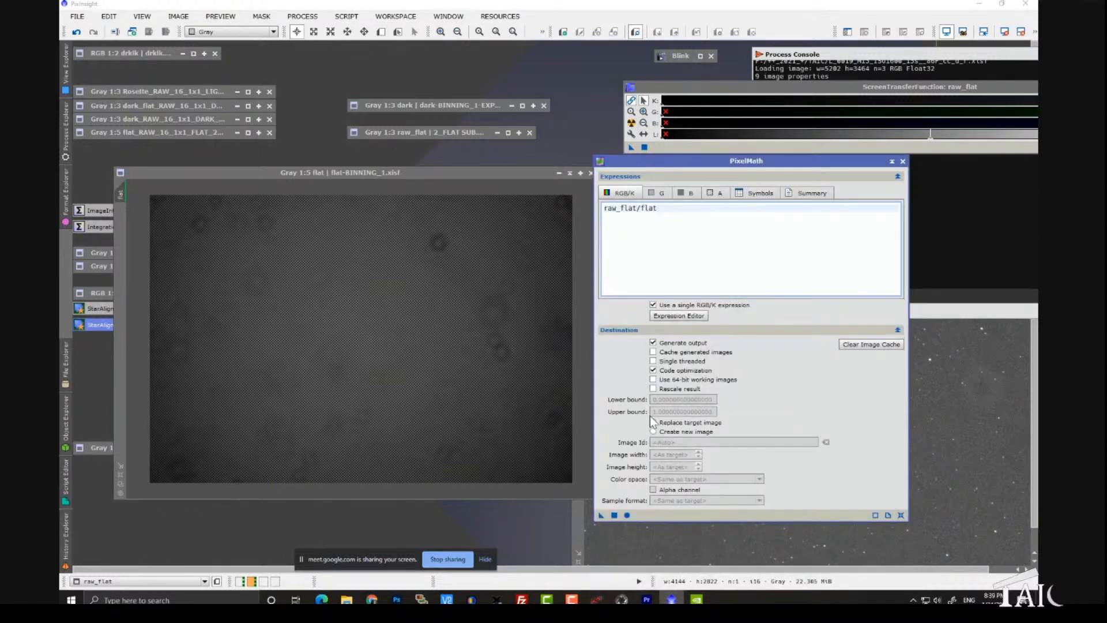
pyautogui.click(653, 388)
pyautogui.moveTo(645, 178); pyautogui.dragTo(656, 115)
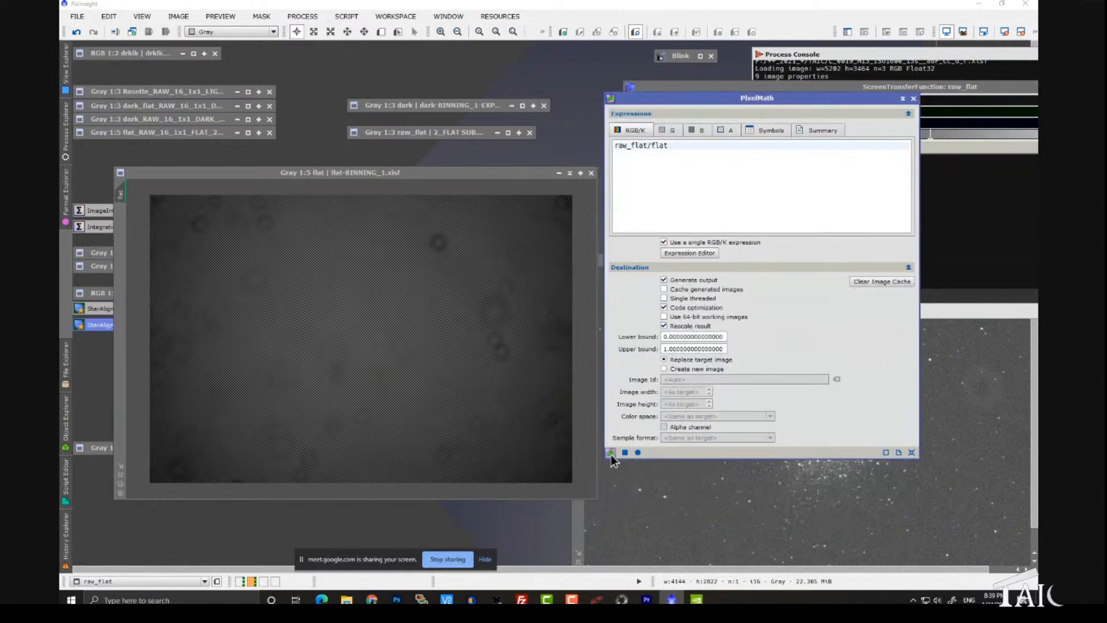
pyautogui.moveTo(612, 454); pyautogui.dragTo(618, 362)
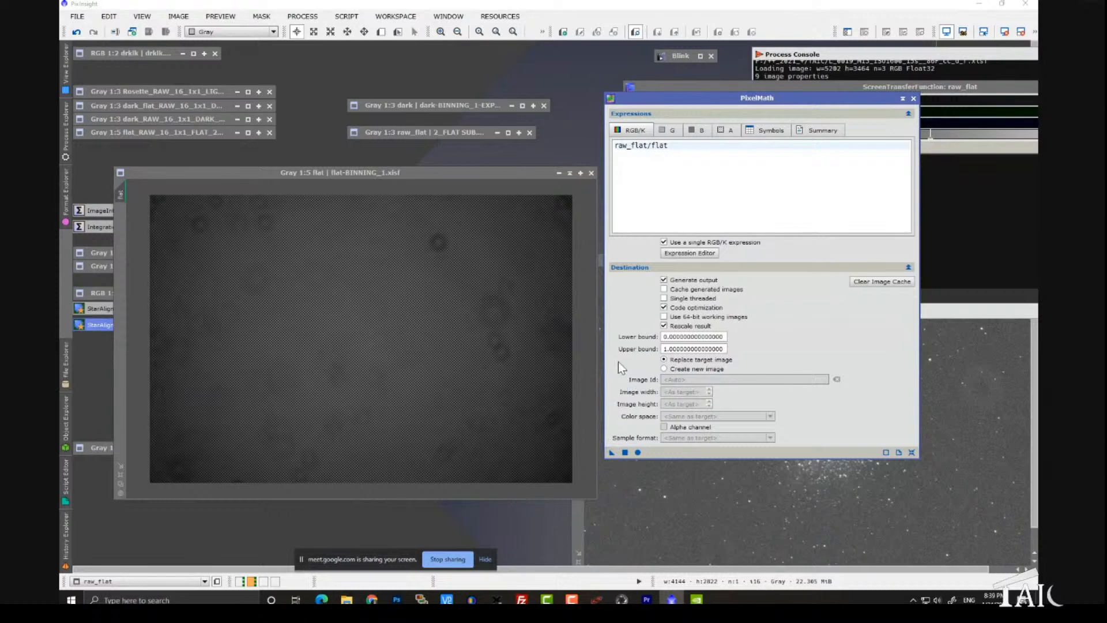
pyautogui.click(665, 369)
pyautogui.moveTo(610, 453); pyautogui.dragTo(443, 393)
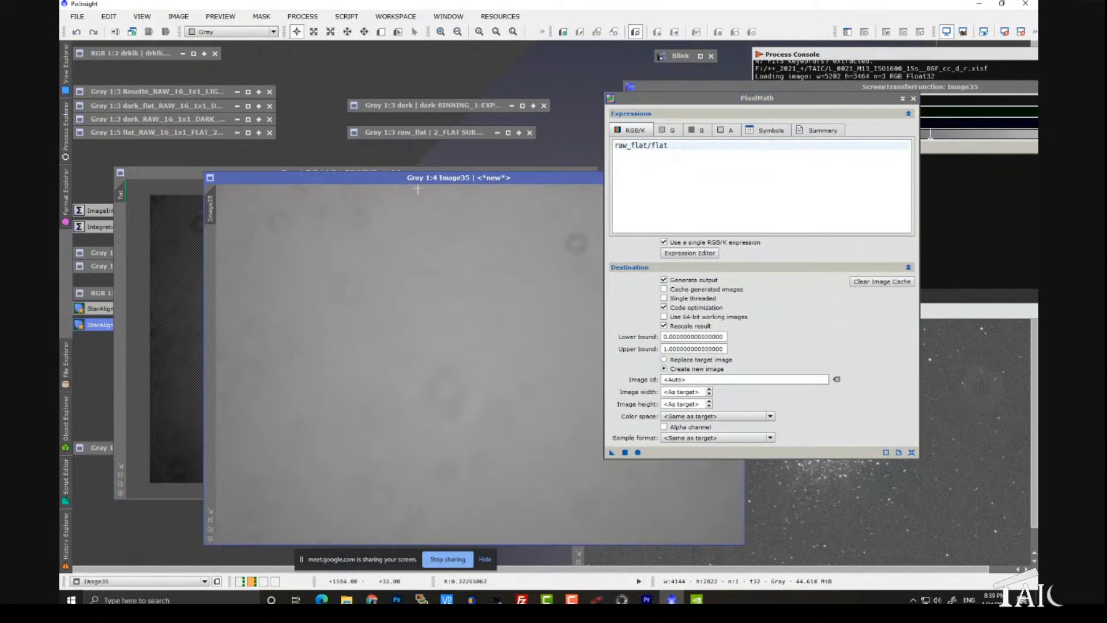
# Step: Arrange the new raw_flat/flat image, PixelMath and ScreenTransferFunction so the image and all stretch sliders are in view
pyautogui.moveTo(421, 179); pyautogui.dragTo(343, 119)
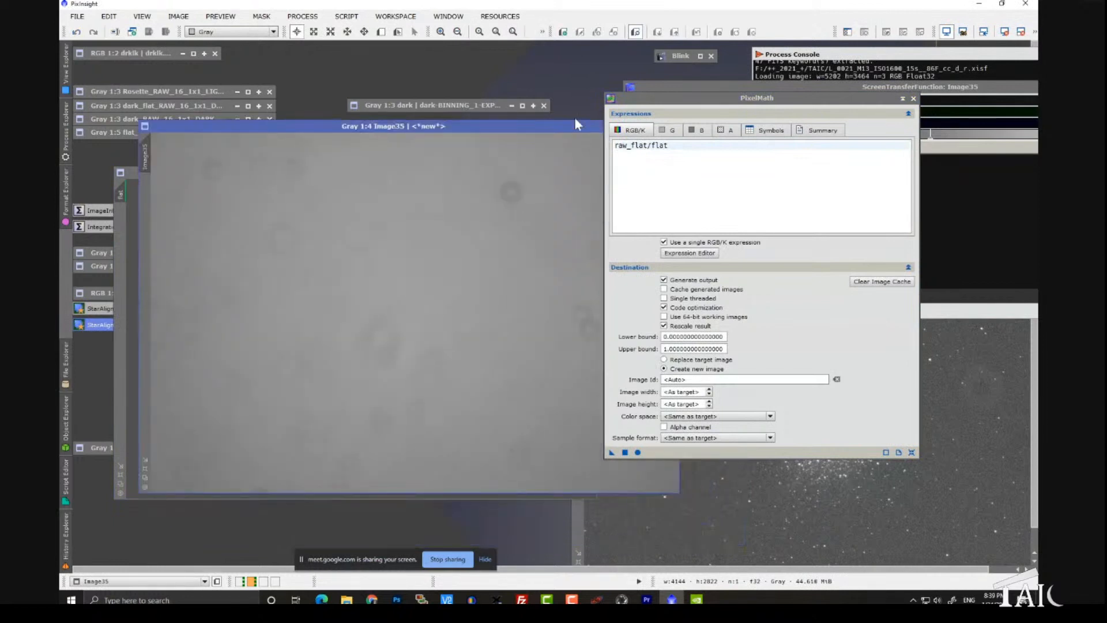
pyautogui.moveTo(560, 125); pyautogui.dragTo(527, 104)
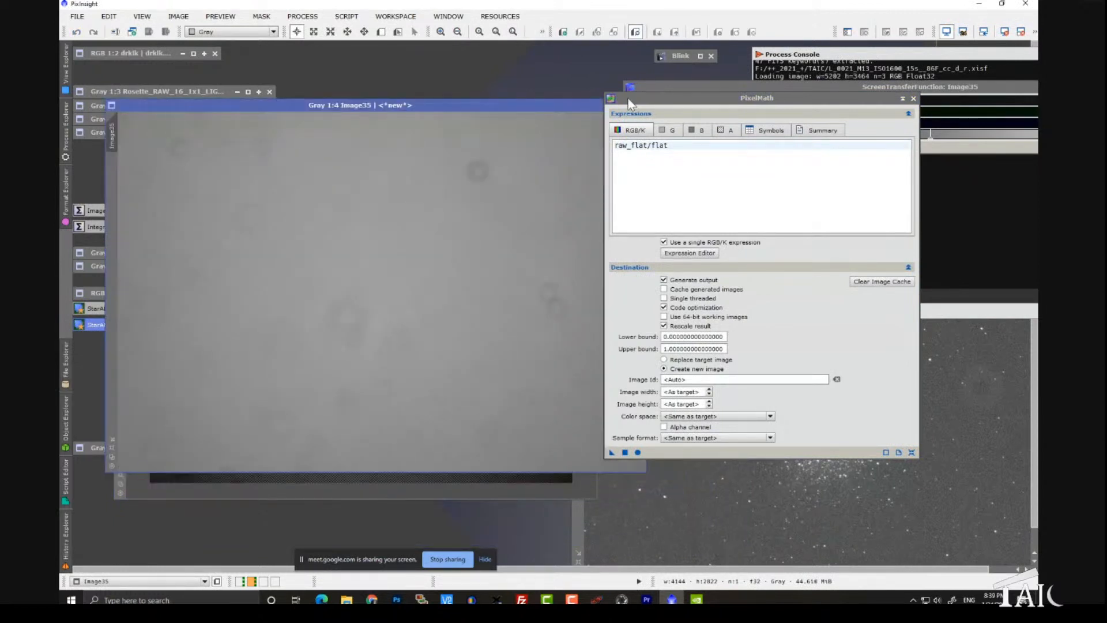
pyautogui.moveTo(635, 104); pyautogui.dragTo(700, 115)
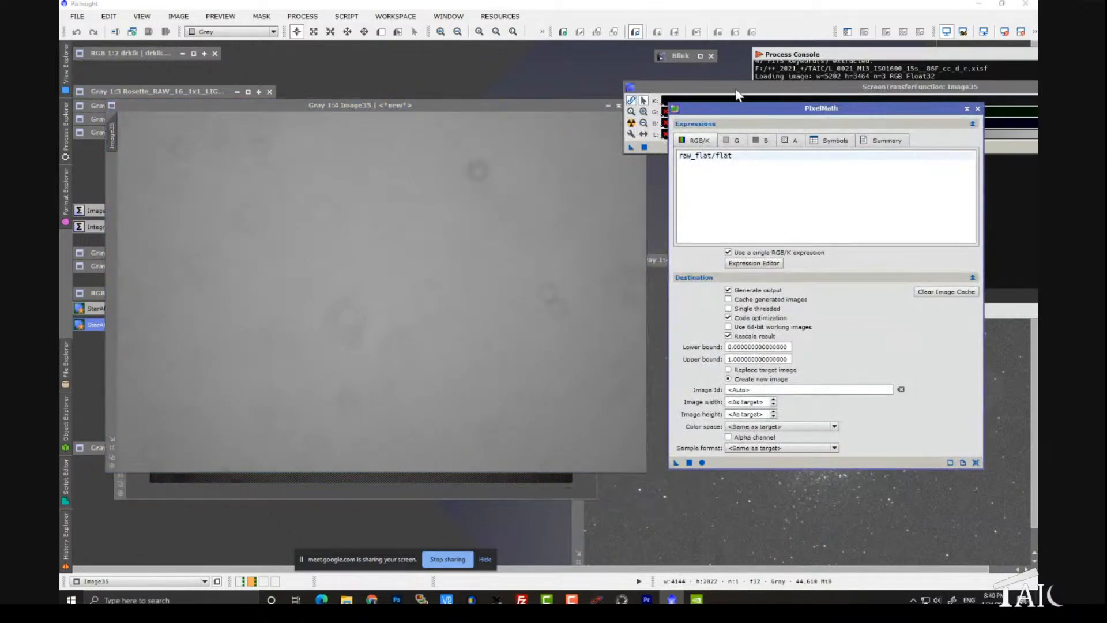
pyautogui.moveTo(735, 88); pyautogui.dragTo(707, 76)
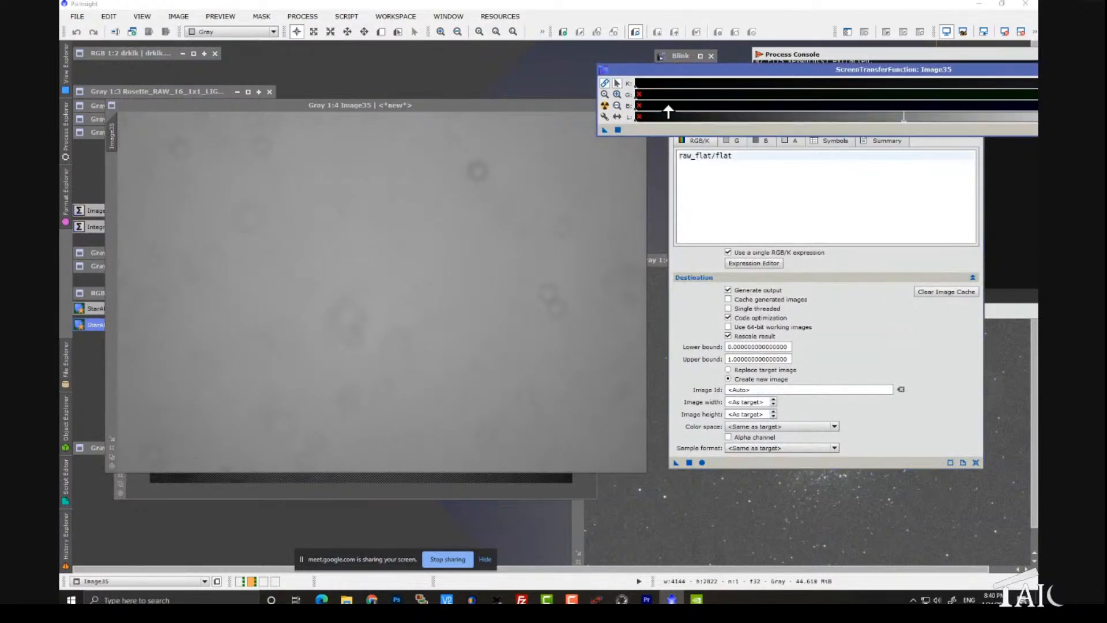
pyautogui.click(365, 281)
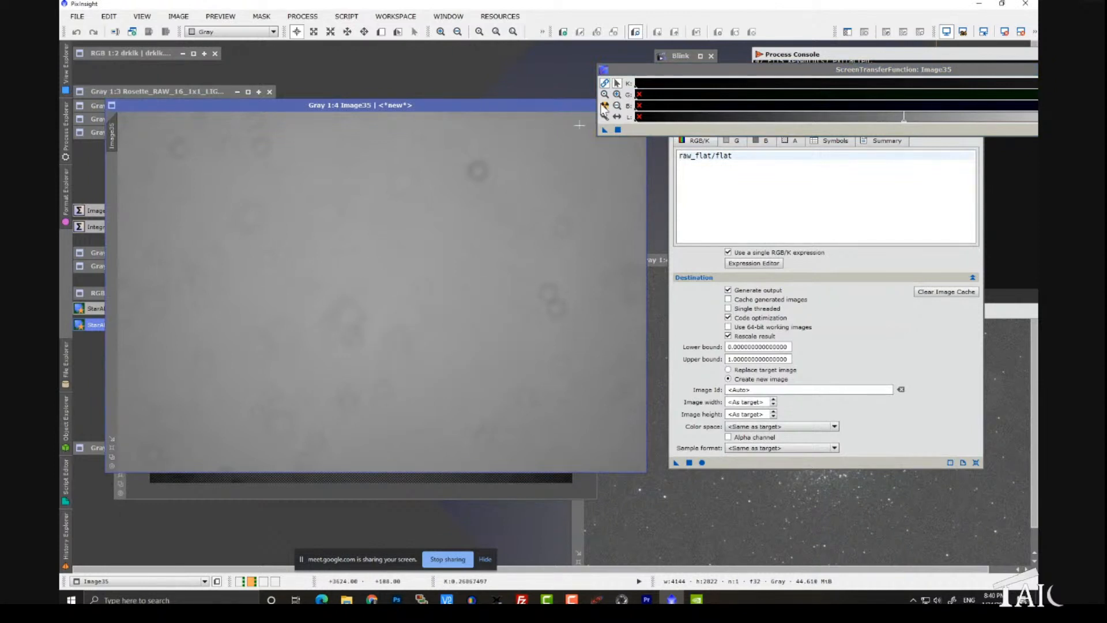
pyautogui.moveTo(671, 71); pyautogui.dragTo(649, 104)
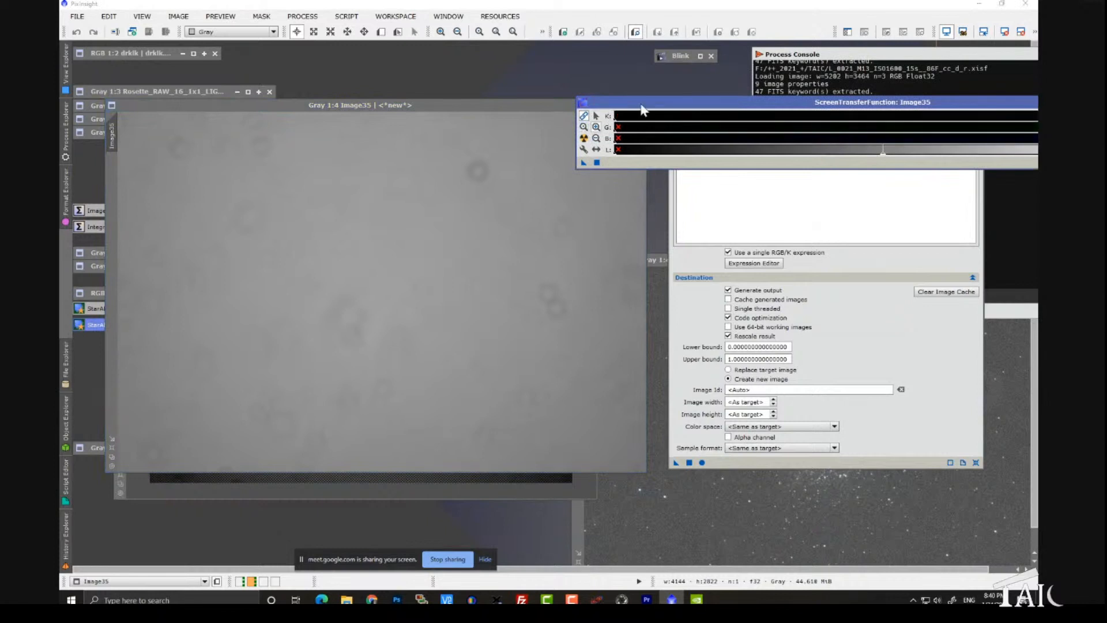
pyautogui.moveTo(640, 106); pyautogui.dragTo(482, 138)
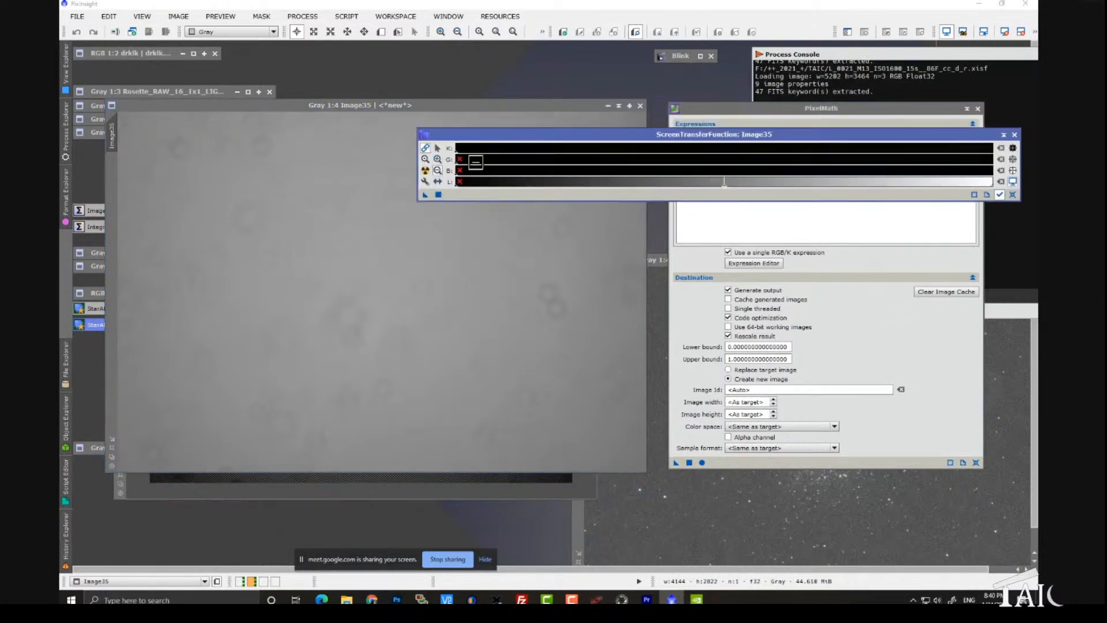
# Step: Stretch the new raw_flat/flat image harder by narrowing its ScreenTransferFunction range to bring out the dust spots
pyautogui.click(494, 149)
pyautogui.click(494, 149)
pyautogui.click(494, 149)
pyautogui.click(457, 148)
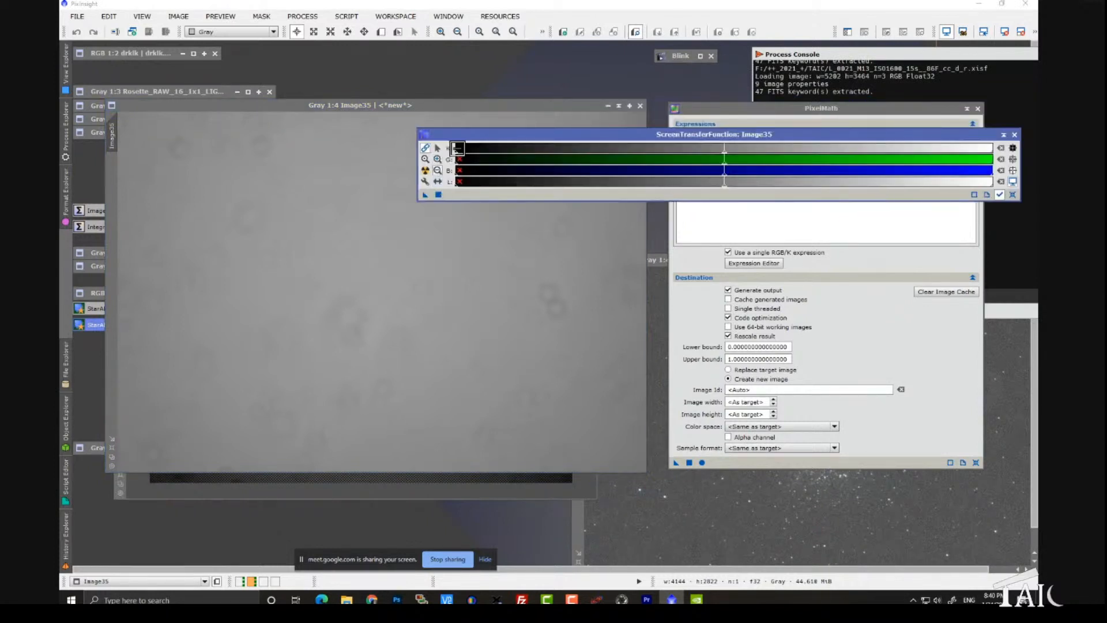
pyautogui.click(437, 147)
pyautogui.moveTo(721, 154); pyautogui.dragTo(673, 177)
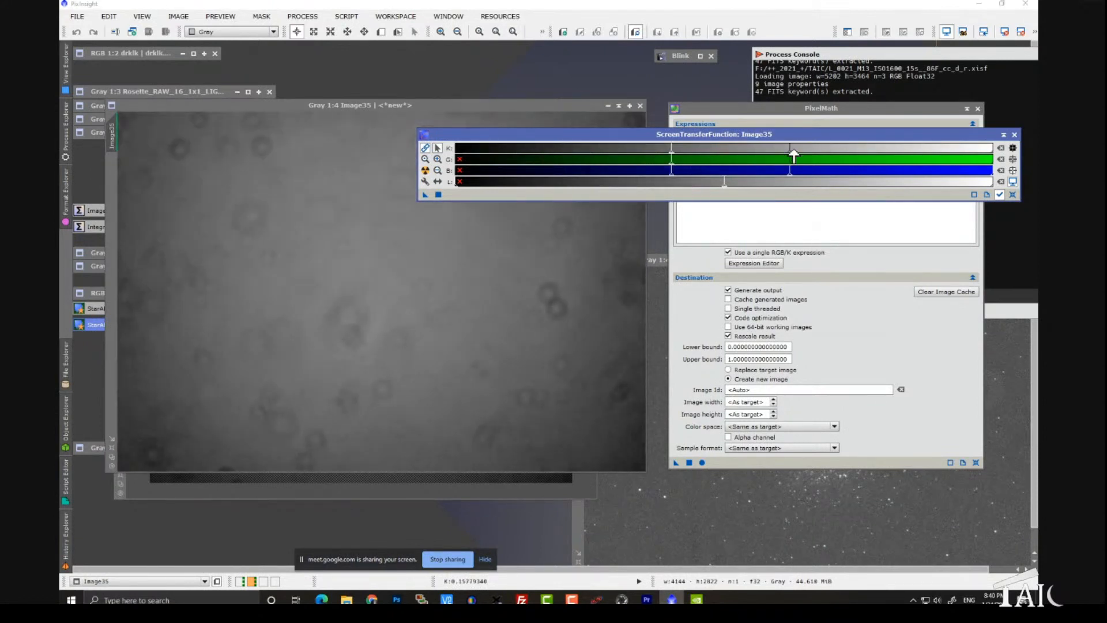
pyautogui.moveTo(793, 154); pyautogui.dragTo(773, 156)
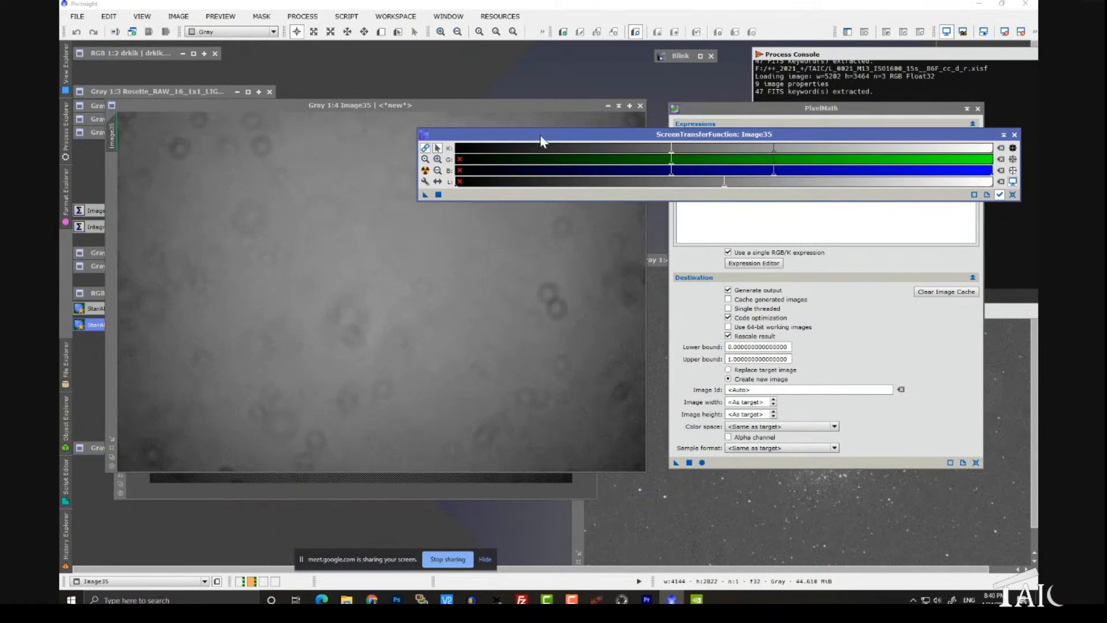
# Step: Move ScreenTransferFunction aside and close the new raw_flat/flat image
pyautogui.moveTo(541, 141); pyautogui.dragTo(718, 97)
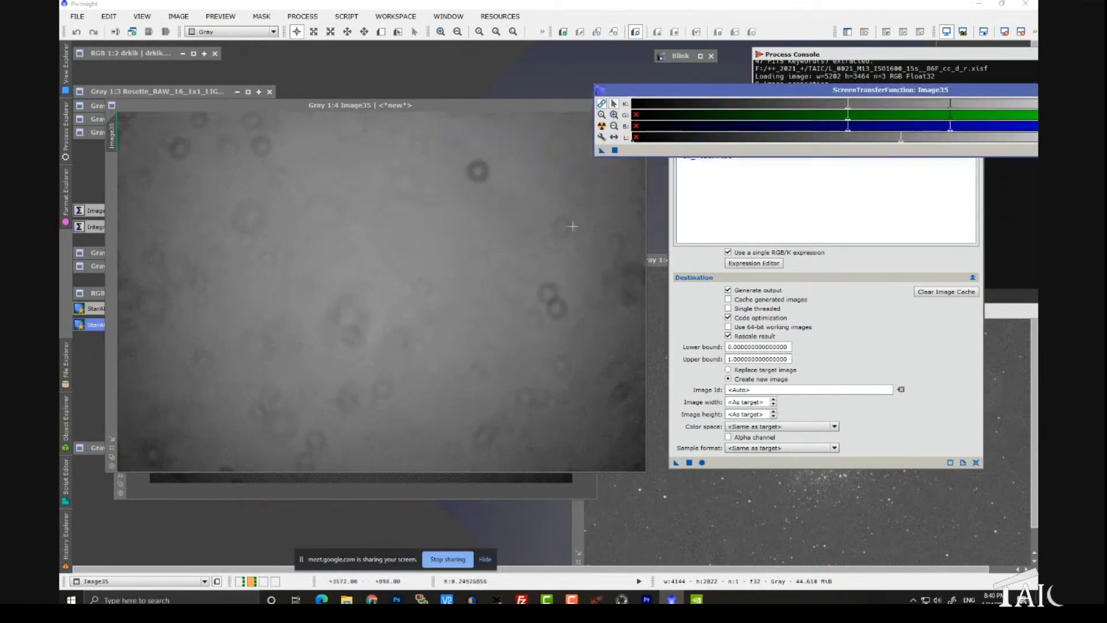
pyautogui.moveTo(534, 104); pyautogui.dragTo(404, 219)
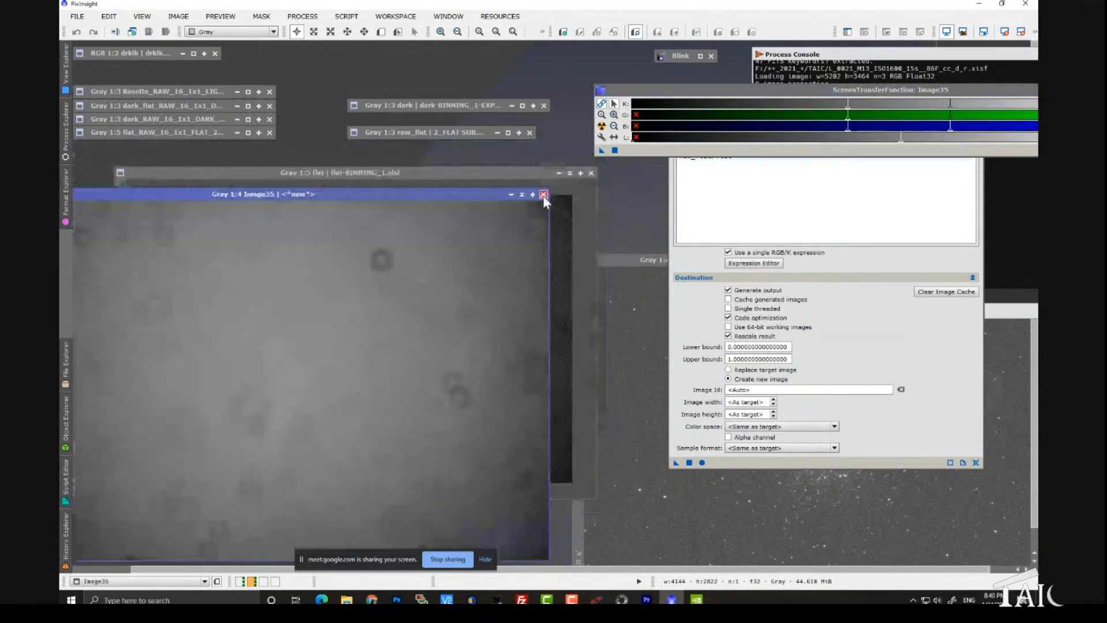
pyautogui.click(544, 195)
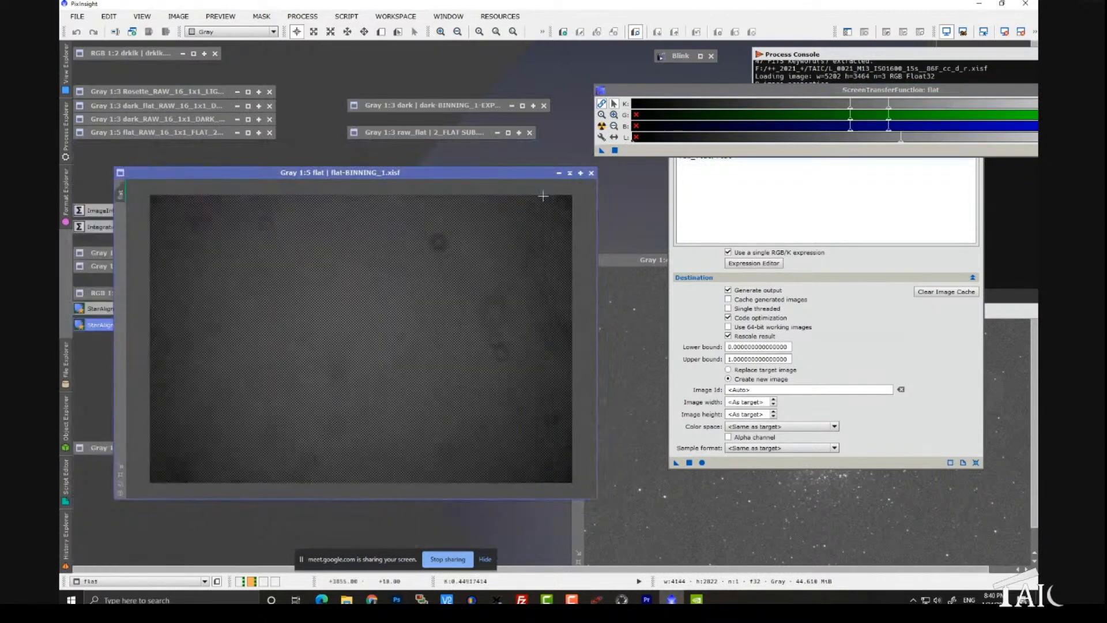
# Step: Open the dark image, examine it whole at 1:6 for glow and noise, and iconize it again
pyautogui.doubleClick(417, 107)
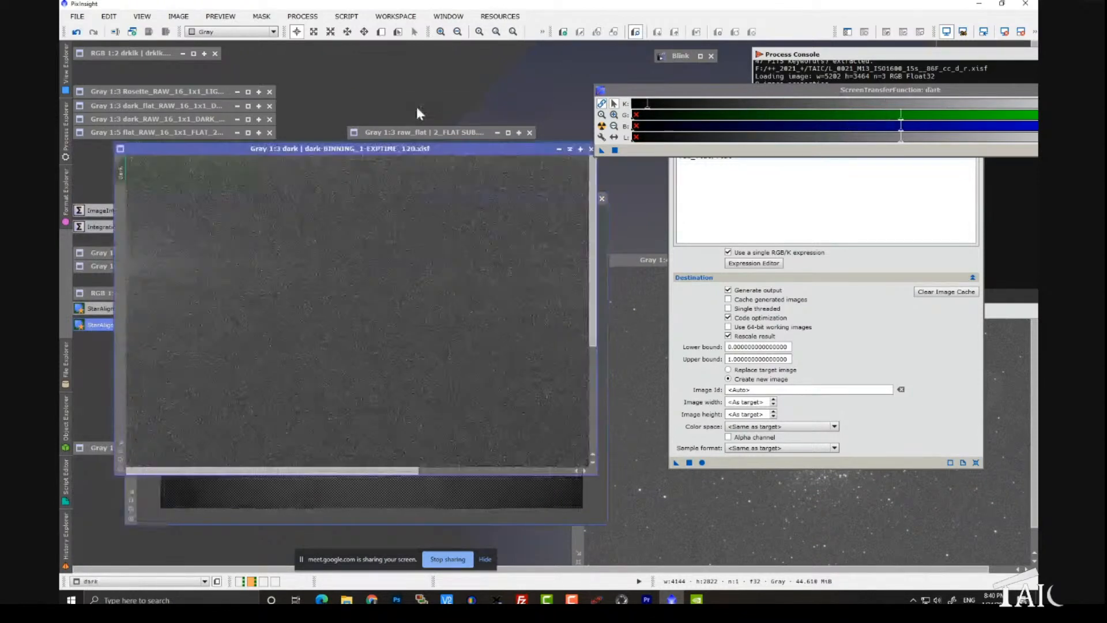
pyautogui.click(570, 149)
pyautogui.moveTo(492, 202); pyautogui.dragTo(526, 179)
pyautogui.doubleClick(451, 106)
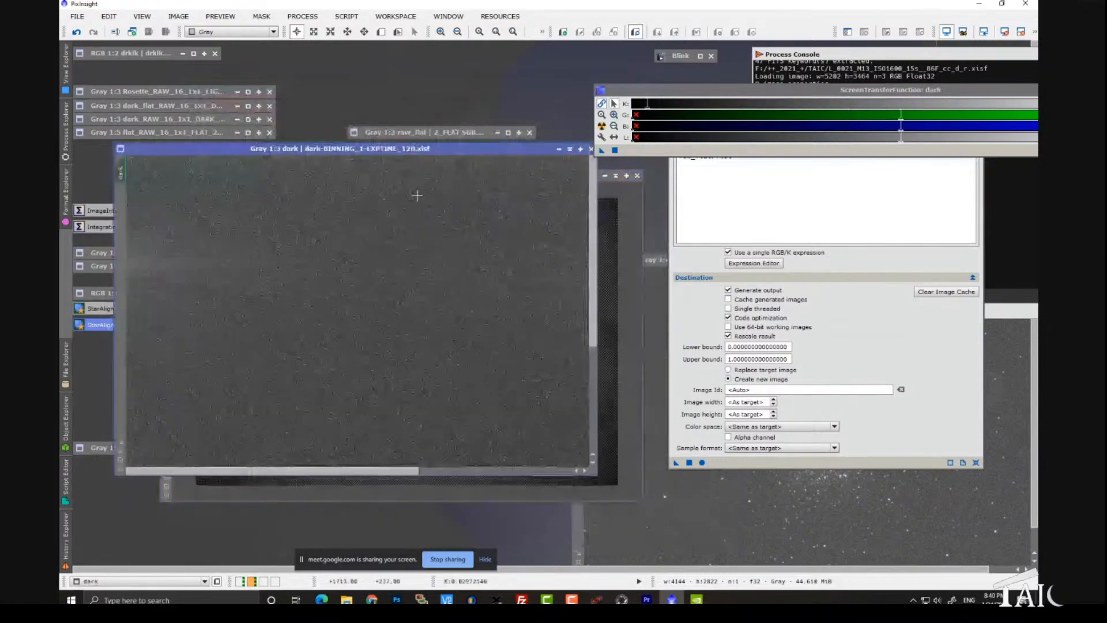
pyautogui.scroll(-2, 384, 336)
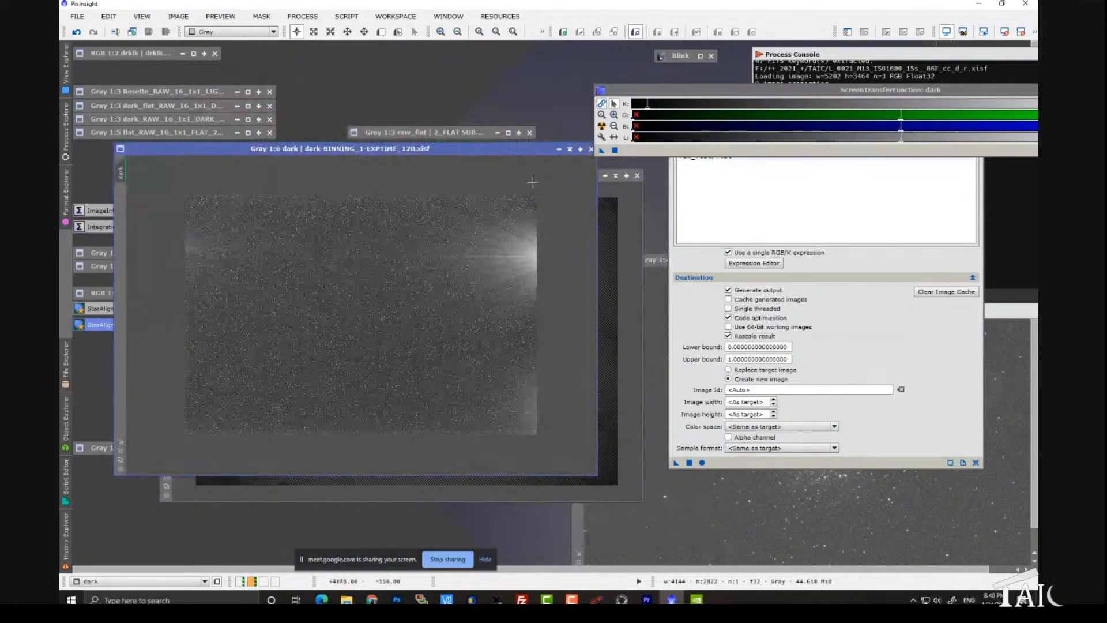
pyautogui.click(571, 150)
# Step: Shift the flat image aside and place m13_raw over it to inspect the cluster and background at 1:4
pyautogui.moveTo(435, 175); pyautogui.dragTo(362, 147)
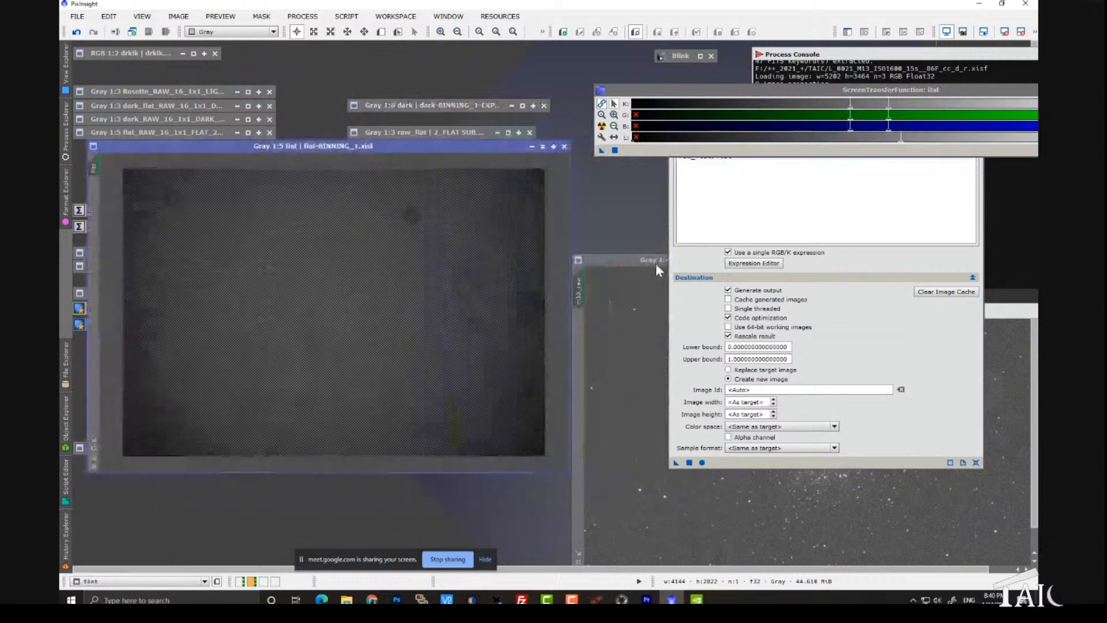
pyautogui.moveTo(656, 263); pyautogui.dragTo(255, 135)
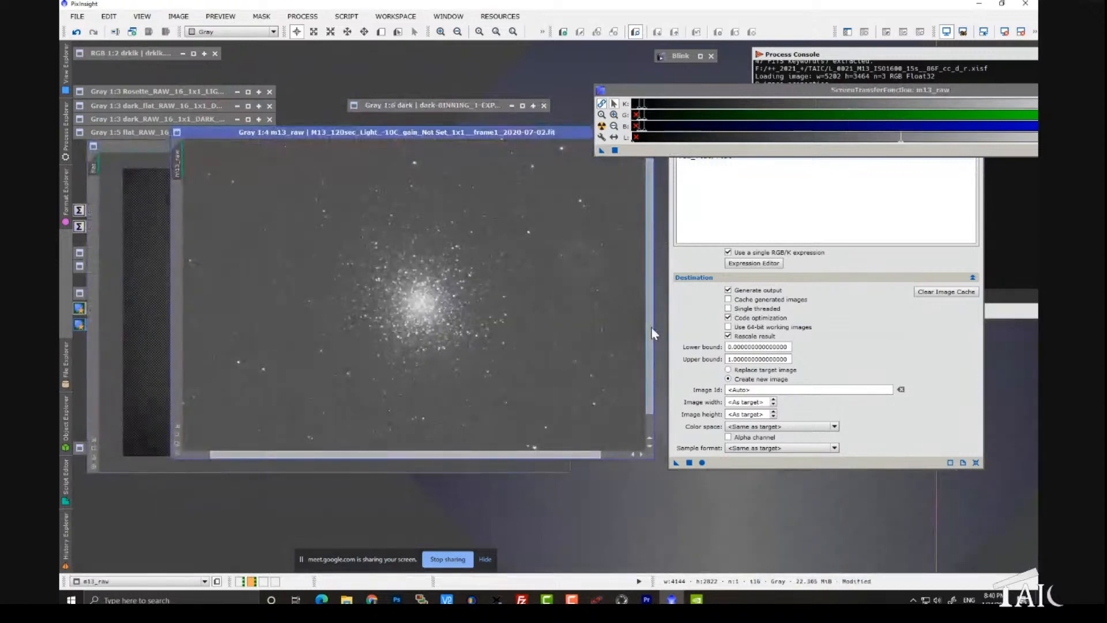
pyautogui.scroll(-2, 652, 327)
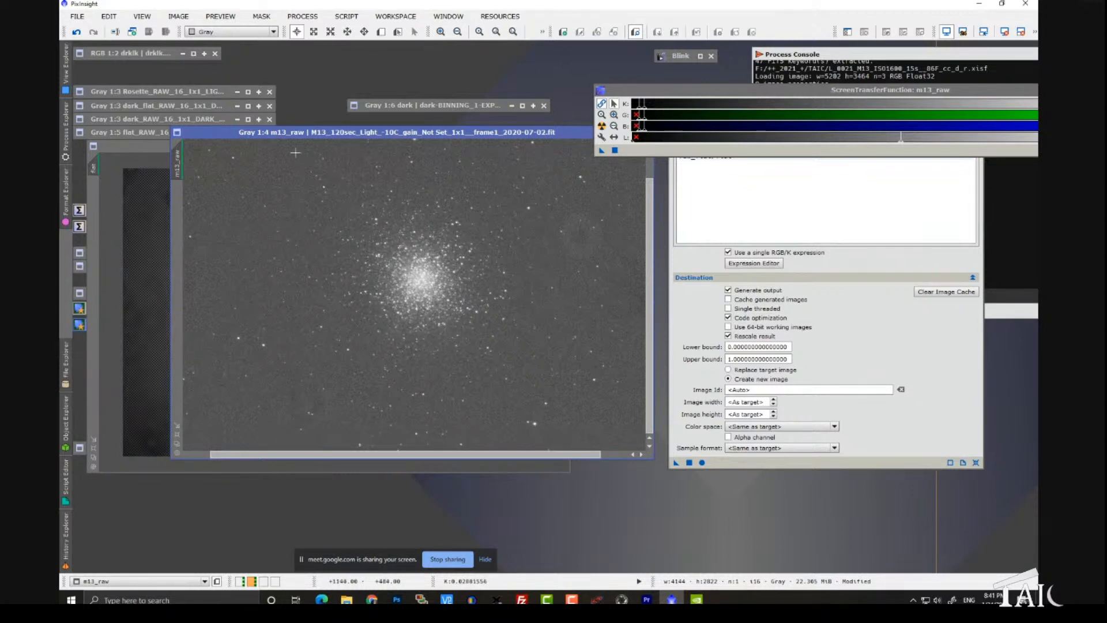
# Step: Move m13_raw and the flat image lower in the workspace to uncover the m88master icon, and bring PixelMath forward
pyautogui.moveTo(277, 134); pyautogui.dragTo(462, 65)
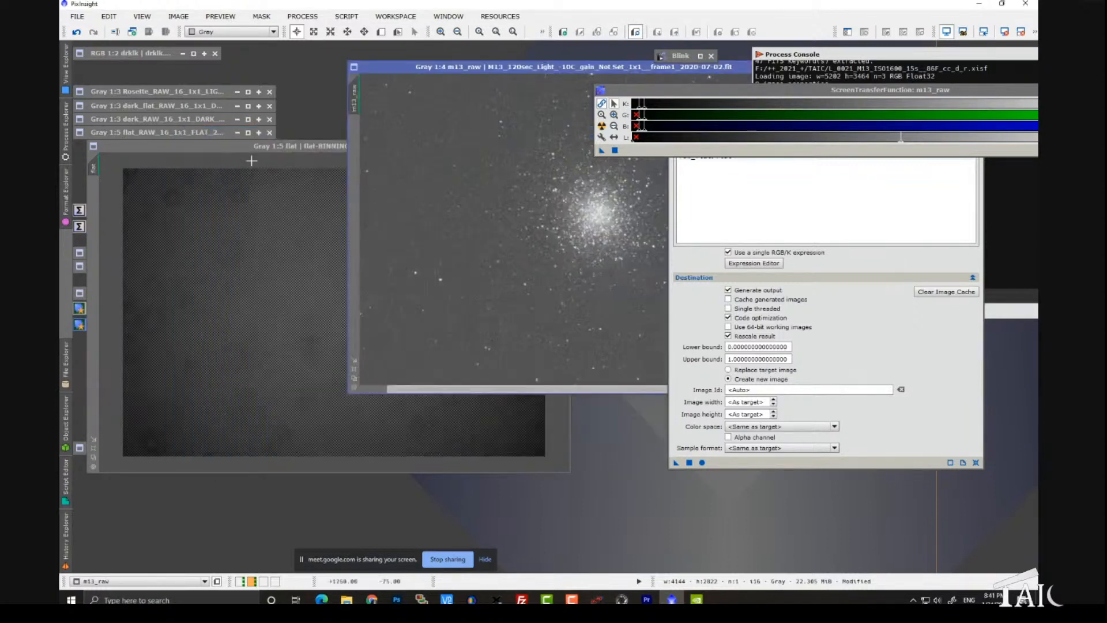
pyautogui.moveTo(252, 149); pyautogui.dragTo(471, 234)
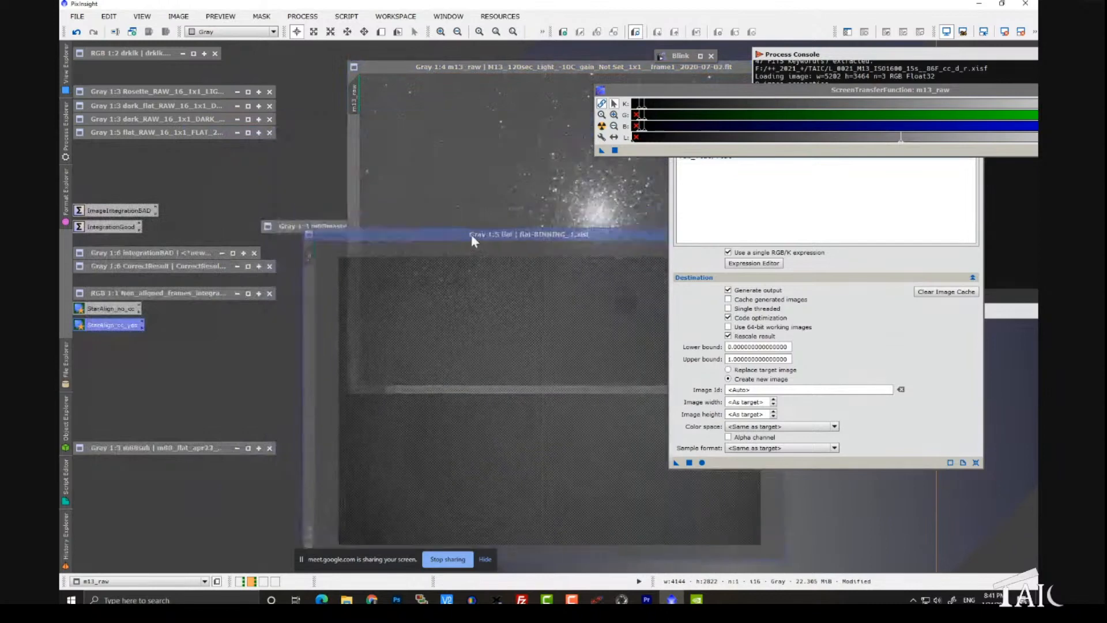
pyautogui.moveTo(470, 66); pyautogui.dragTo(321, 319)
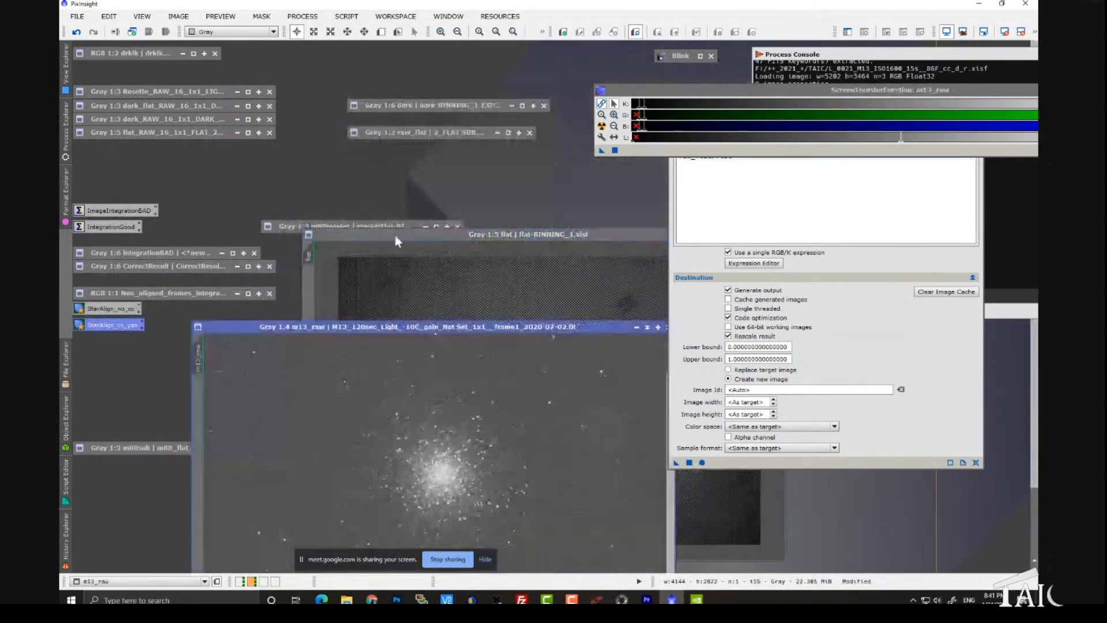
pyautogui.moveTo(396, 235); pyautogui.dragTo(298, 292)
pyautogui.moveTo(716, 111); pyautogui.dragTo(649, 133)
# Step: Open the m88master flat auto-stretched at 1:4, and move it and the flat image apart to reach the m88sub icon
pyautogui.doubleClick(368, 225)
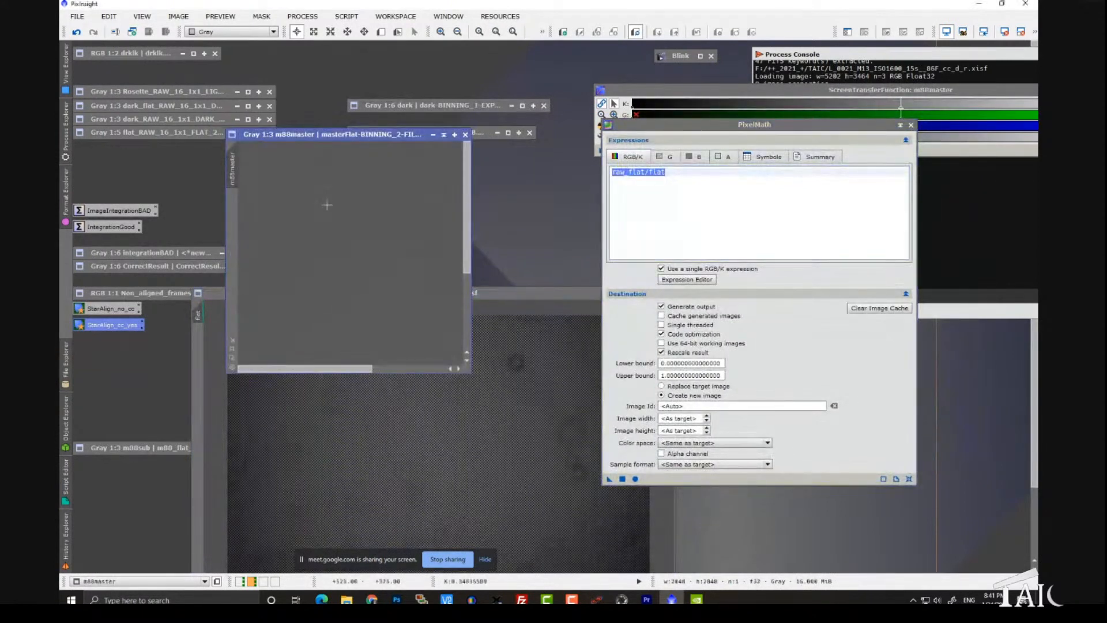
pyautogui.hotkey('ctrl', 'a')
pyautogui.scroll(1, 335, 272)
pyautogui.scroll(-3, 336, 272)
pyautogui.scroll(1, 336, 273)
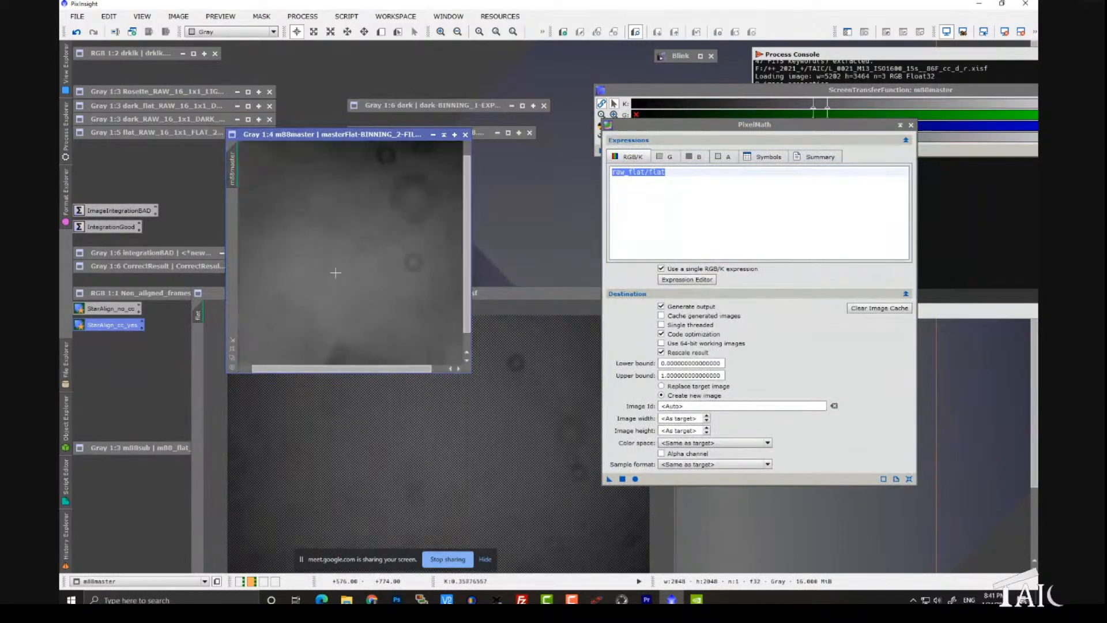
pyautogui.moveTo(381, 135); pyautogui.dragTo(274, 106)
pyautogui.click(409, 292)
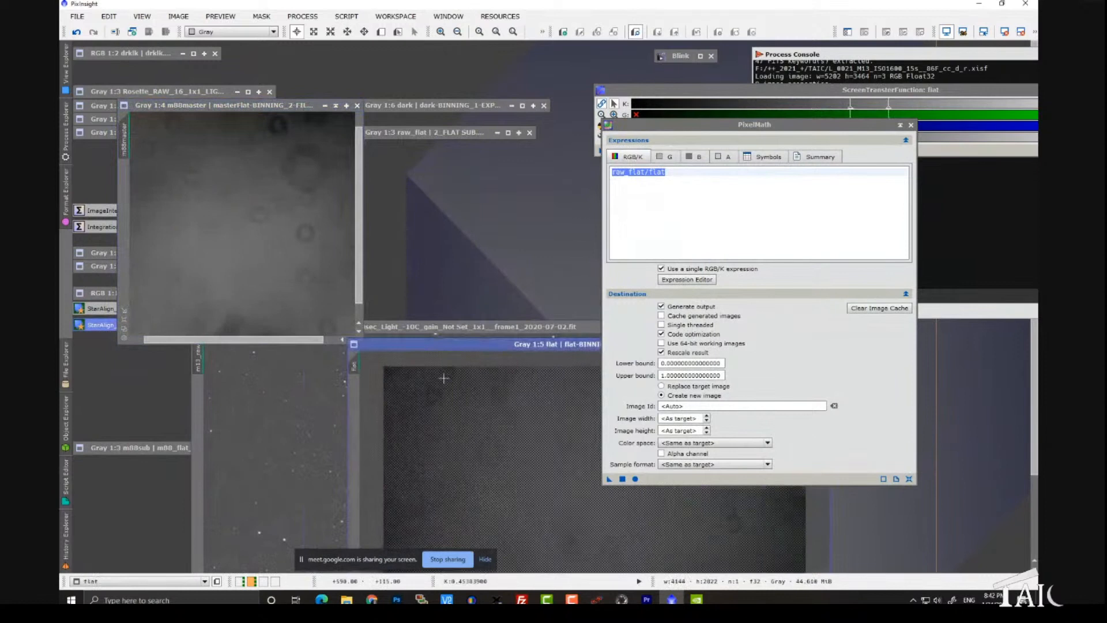
# Step: Open the m88sub flat below m88master and set the PixelMath expression to m88sub/m88master
pyautogui.doubleClick(155, 450)
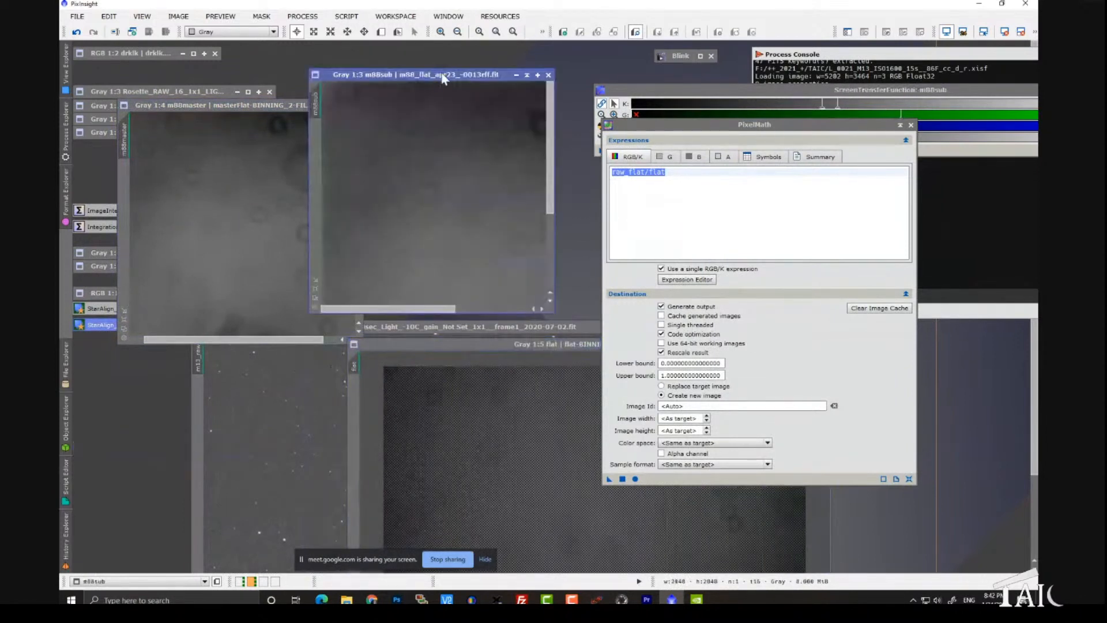
pyautogui.moveTo(408, 75); pyautogui.dragTo(261, 230)
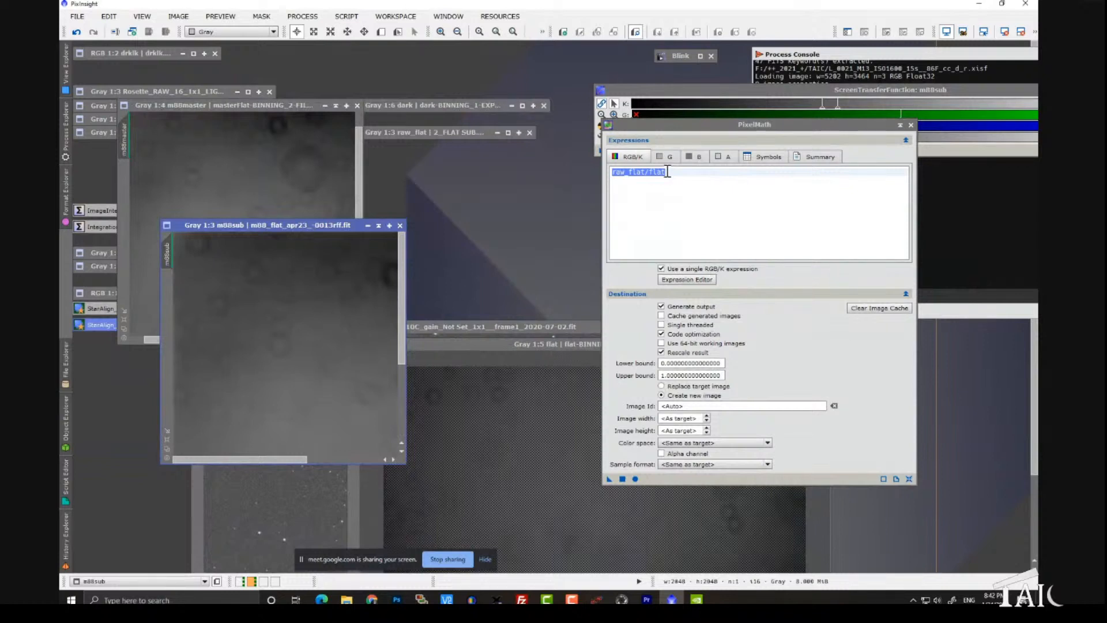
pyautogui.moveTo(668, 172); pyautogui.dragTo(618, 171)
pyautogui.write('m')
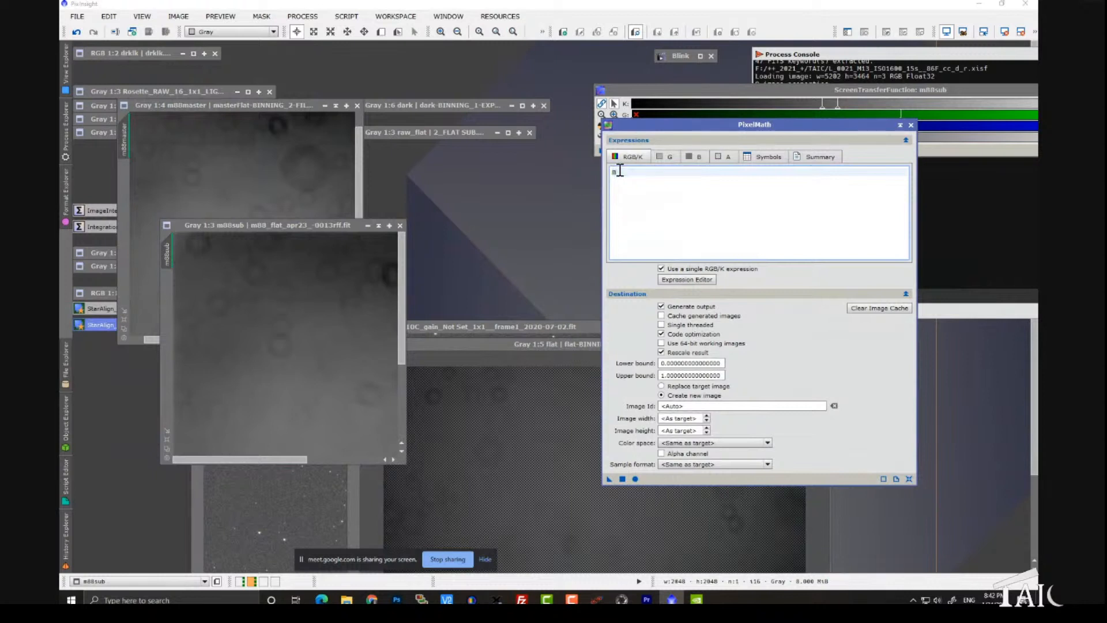
pyautogui.write('88sub/m88master')
# Step: Apply the PixelMath division to m88sub as a new image, auto-stretch the result and move it higher in the workspace
pyautogui.click(635, 479)
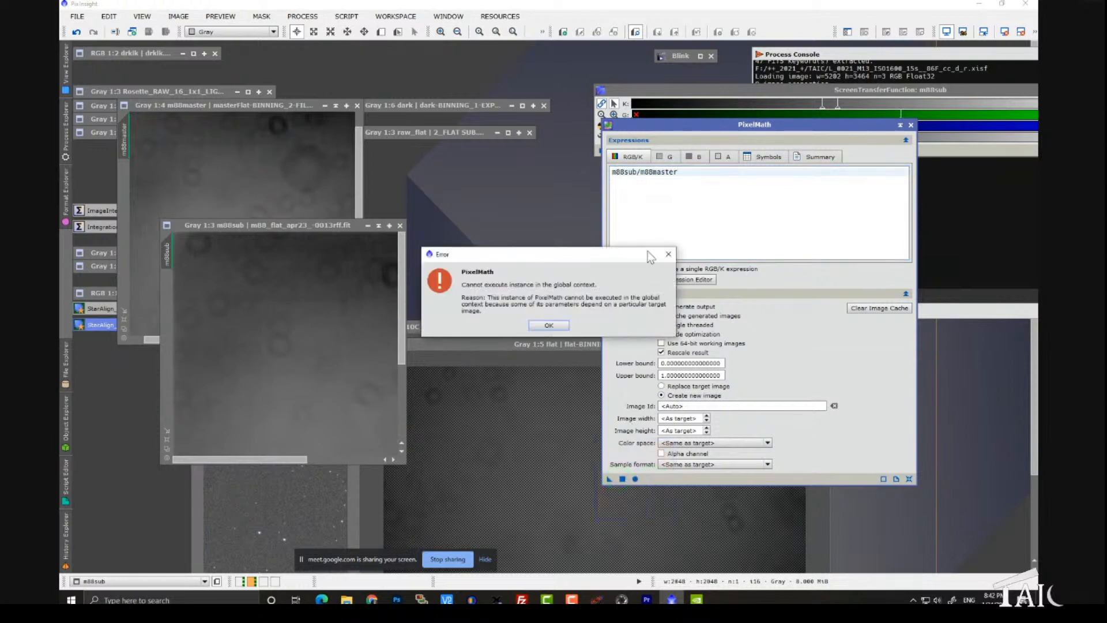
pyautogui.press('Return')
pyautogui.click(622, 479)
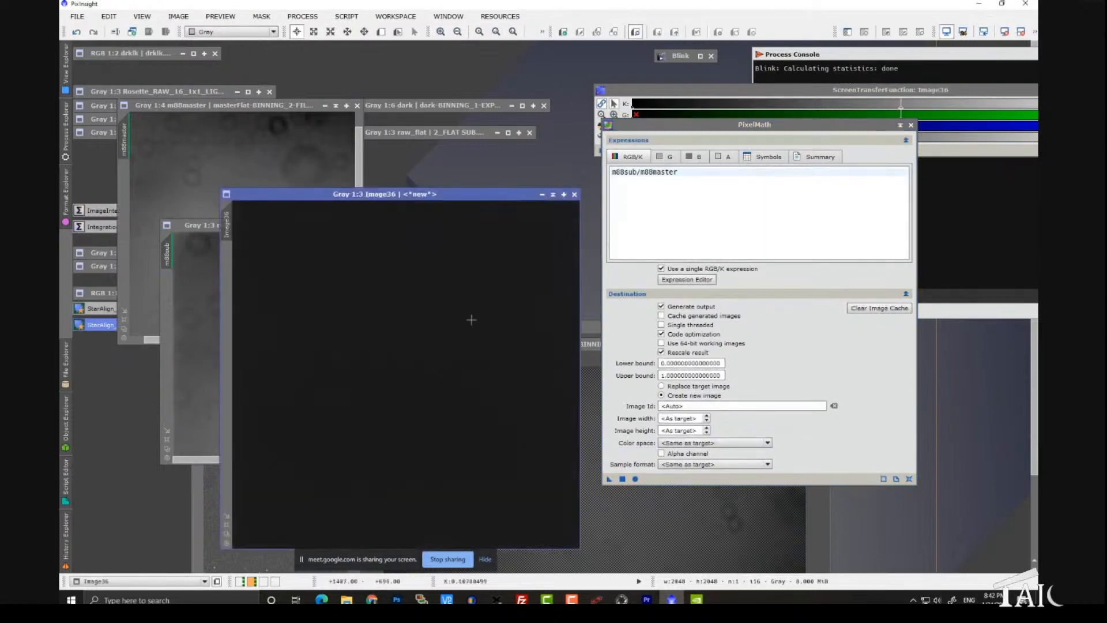
pyautogui.hotkey('ctrl', 'a')
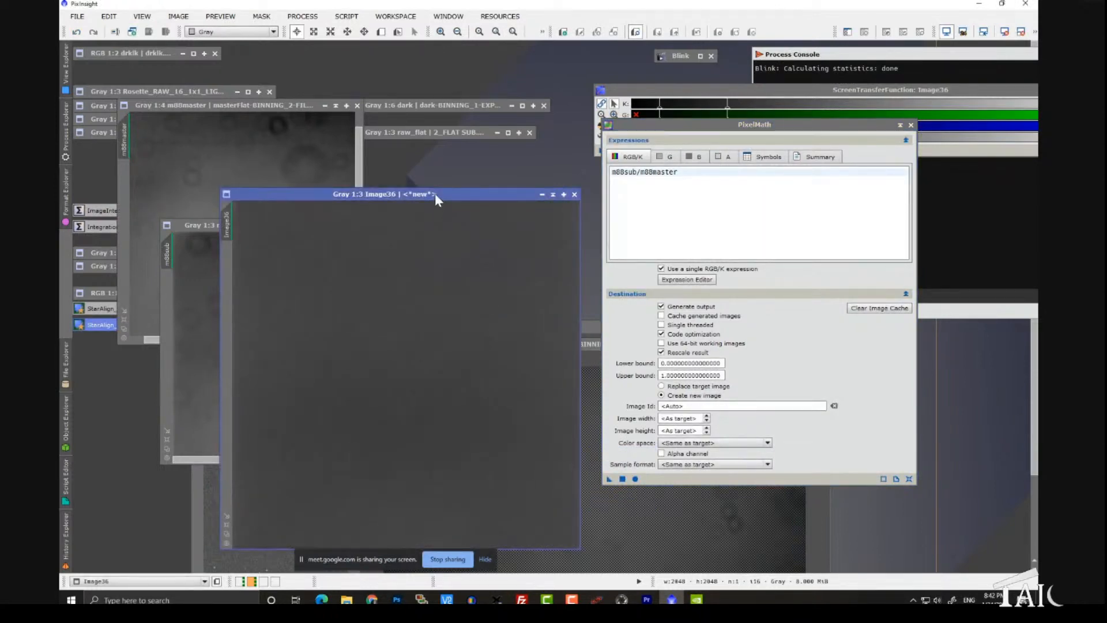
pyautogui.moveTo(435, 193); pyautogui.dragTo(403, 90)
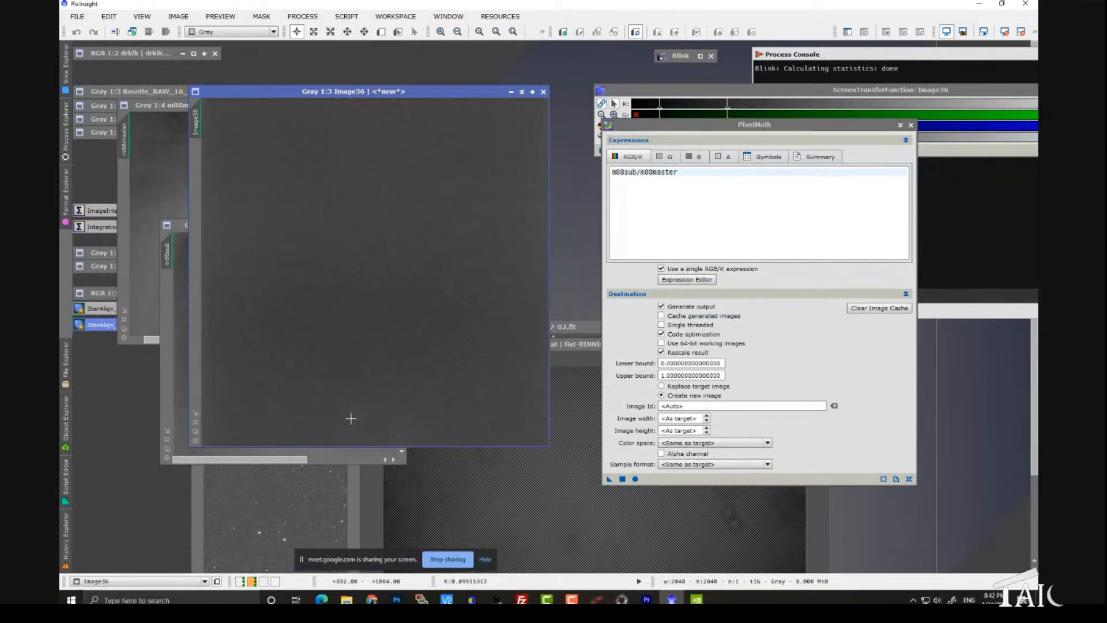
# Step: Rearrange the division result and m88sub, and compare the result with both flats for leftover dust shadows
pyautogui.moveTo(272, 92); pyautogui.dragTo(419, 93)
pyautogui.moveTo(254, 230); pyautogui.dragTo(223, 286)
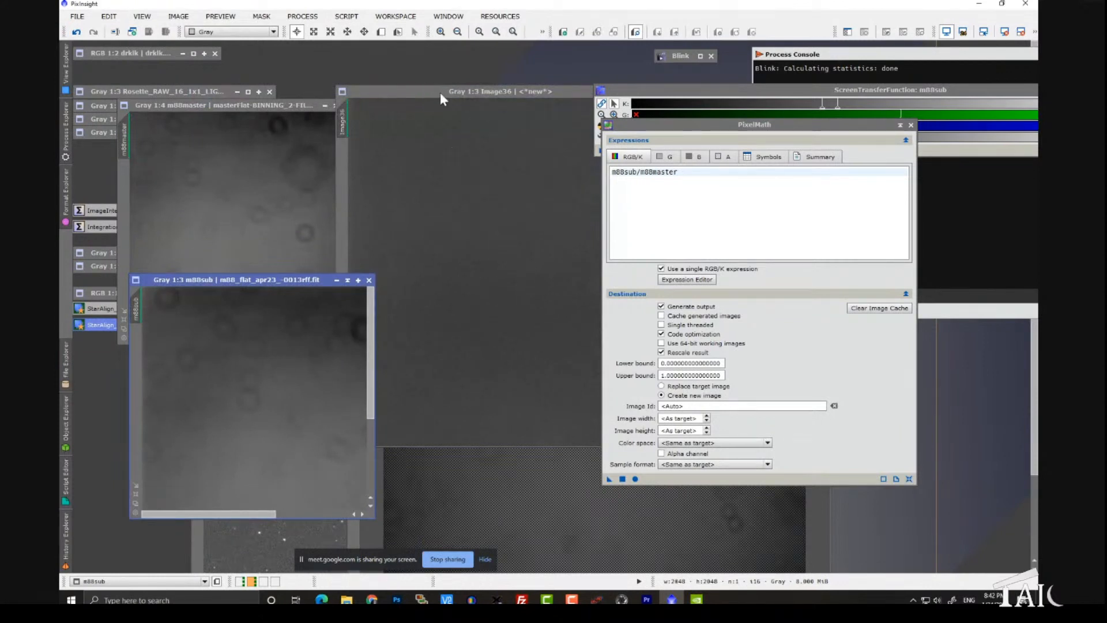
pyautogui.moveTo(441, 98); pyautogui.dragTo(310, 98)
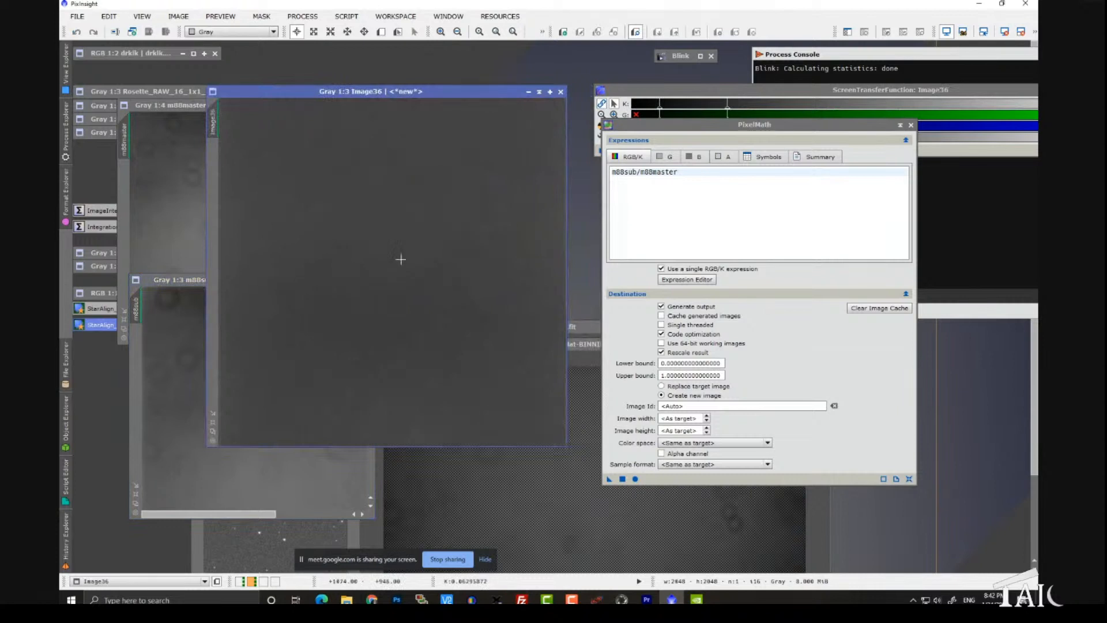
pyautogui.click(192, 341)
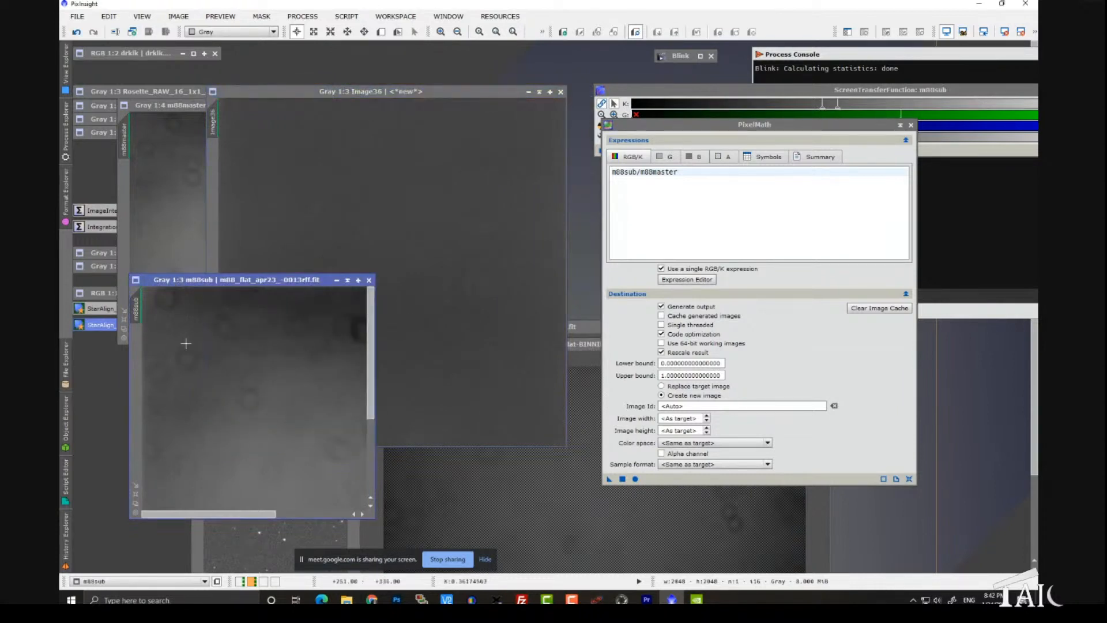
pyautogui.click(180, 142)
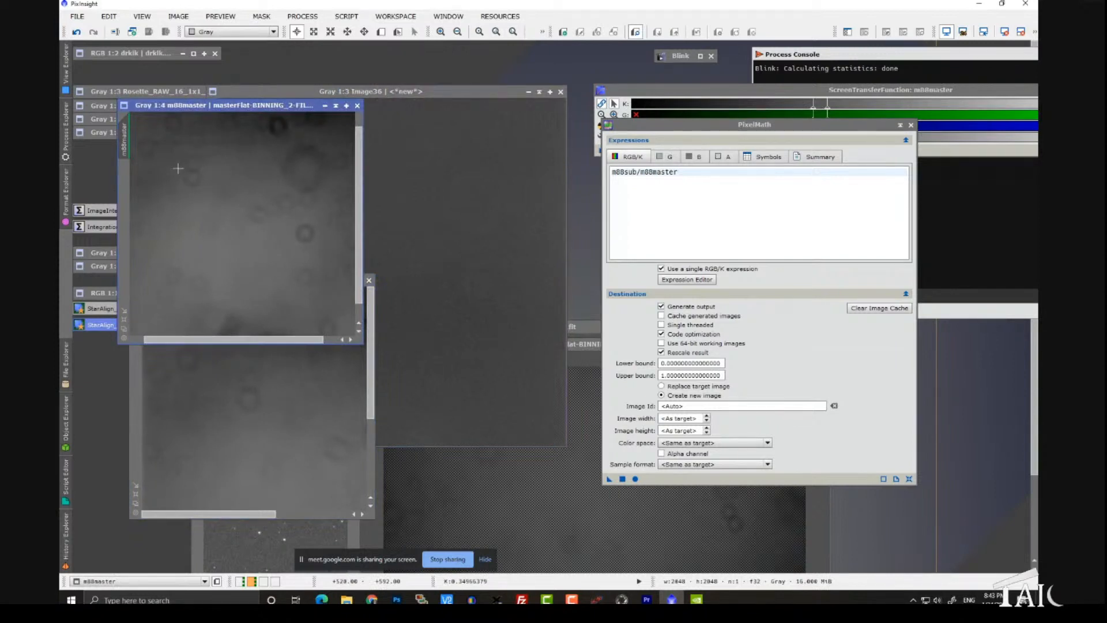
pyautogui.click(457, 271)
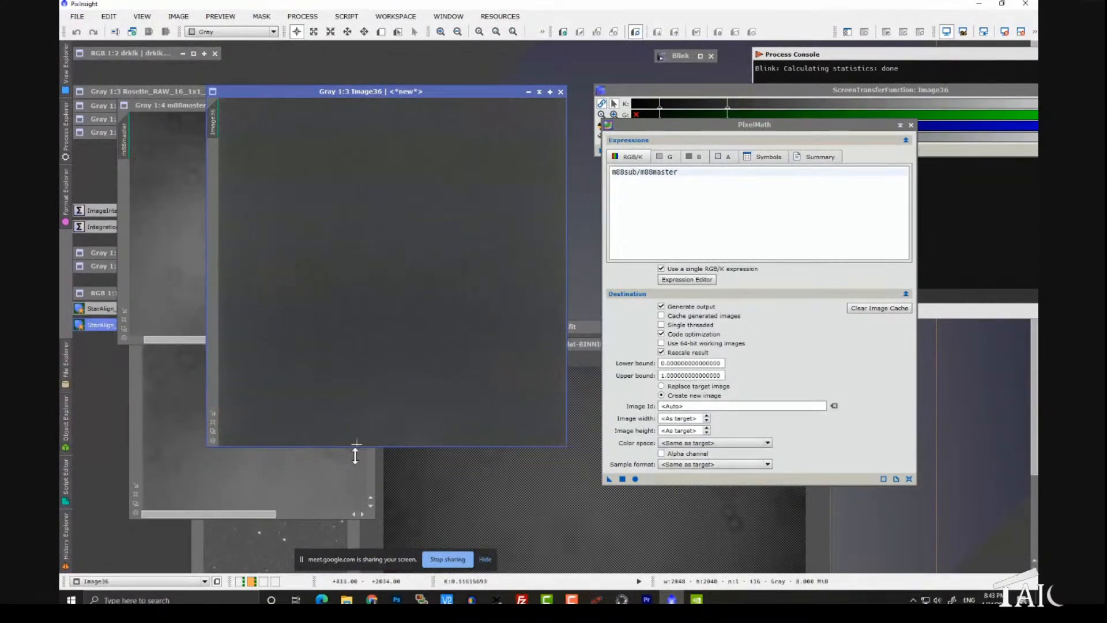
# Step: Switch to Chrome to look over the PixInsight FastTrack Training page, then return to PixInsight
pyautogui.click(374, 599)
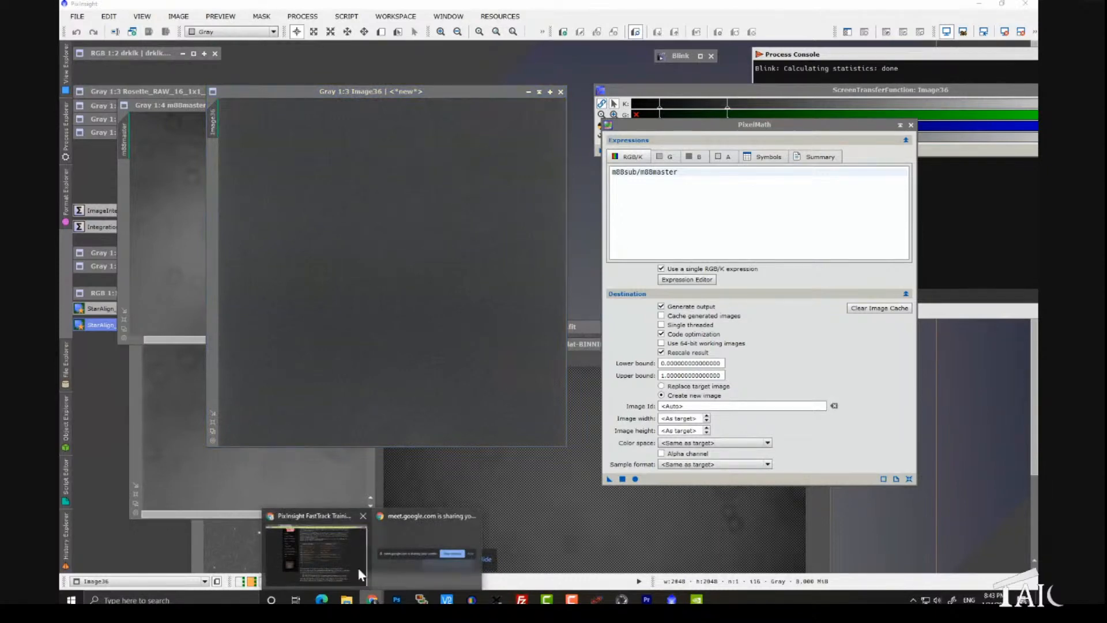
pyautogui.click(336, 552)
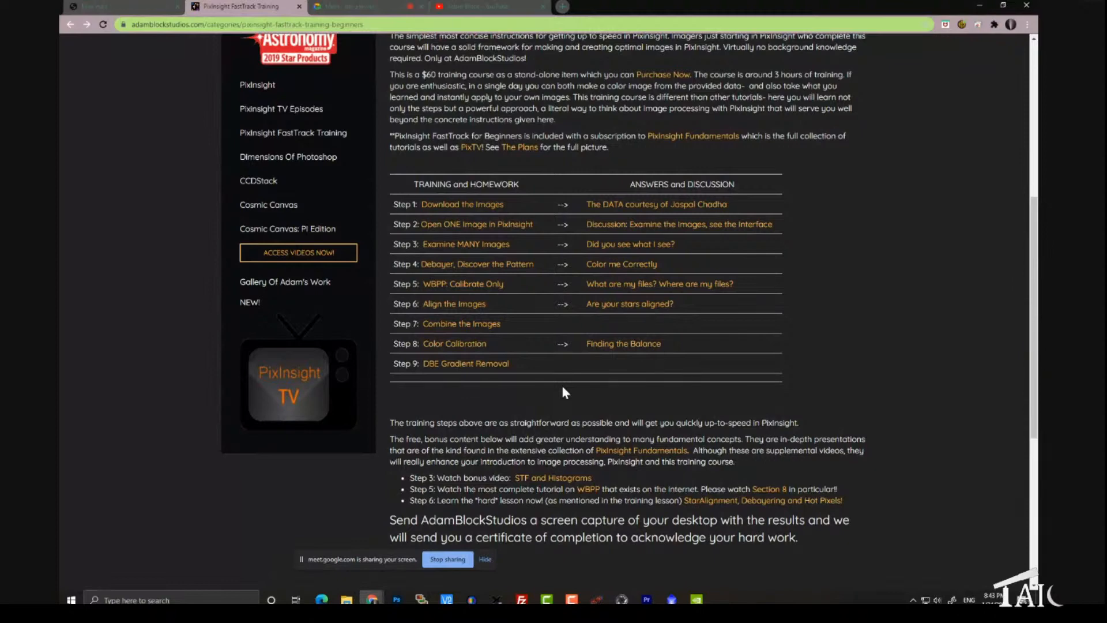
pyautogui.scroll(1, 564, 392)
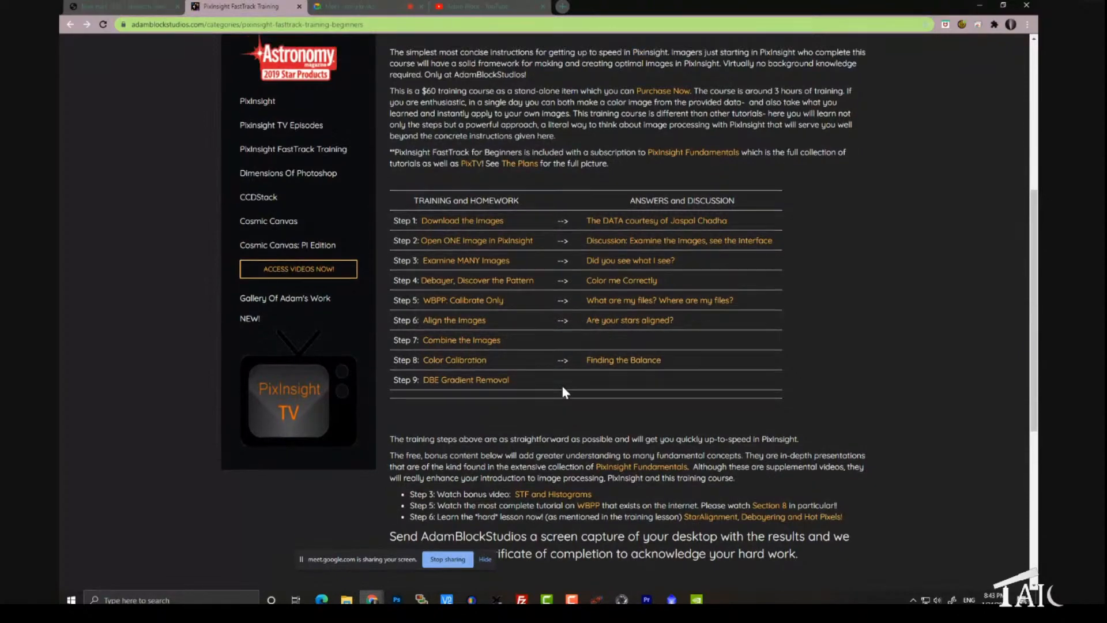
pyautogui.scroll(4, 564, 392)
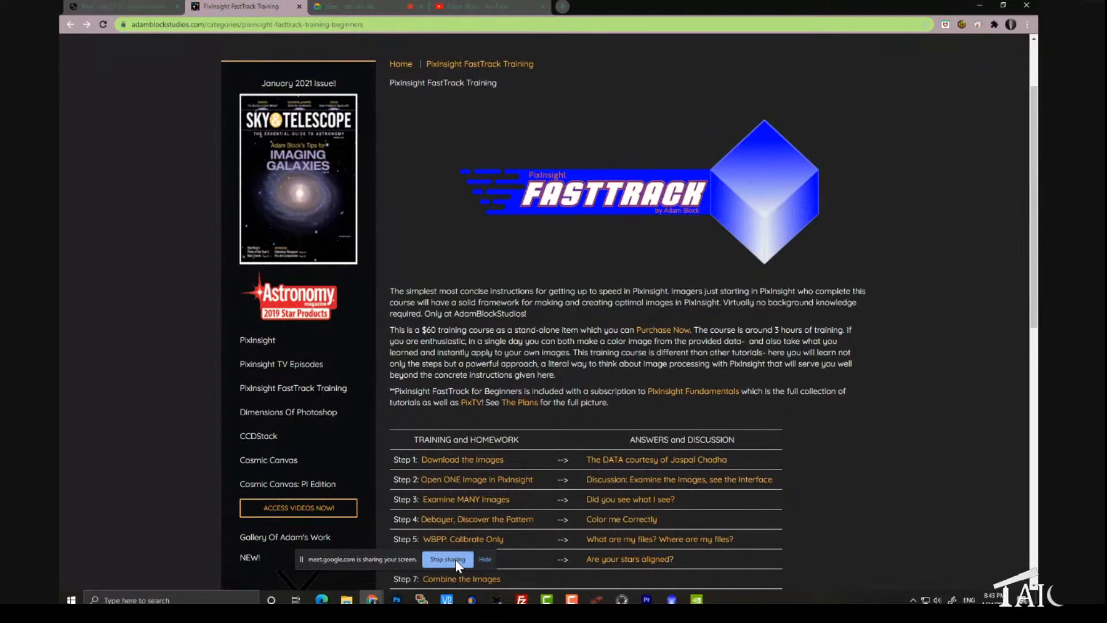
pyautogui.moveTo(671, 600)
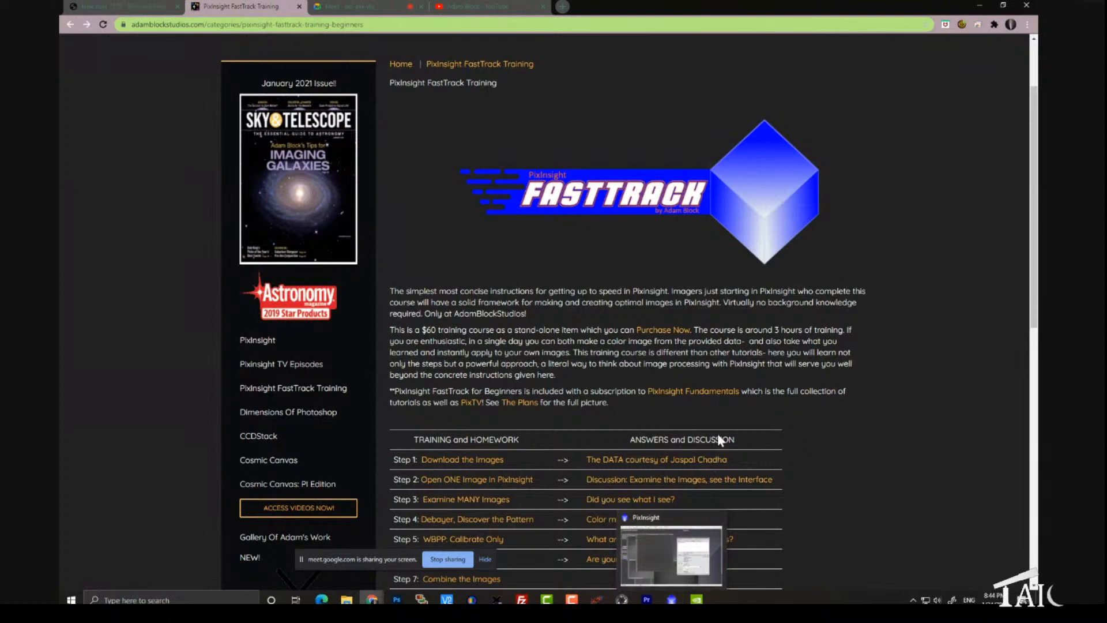
pyautogui.scroll(-1, 683, 340)
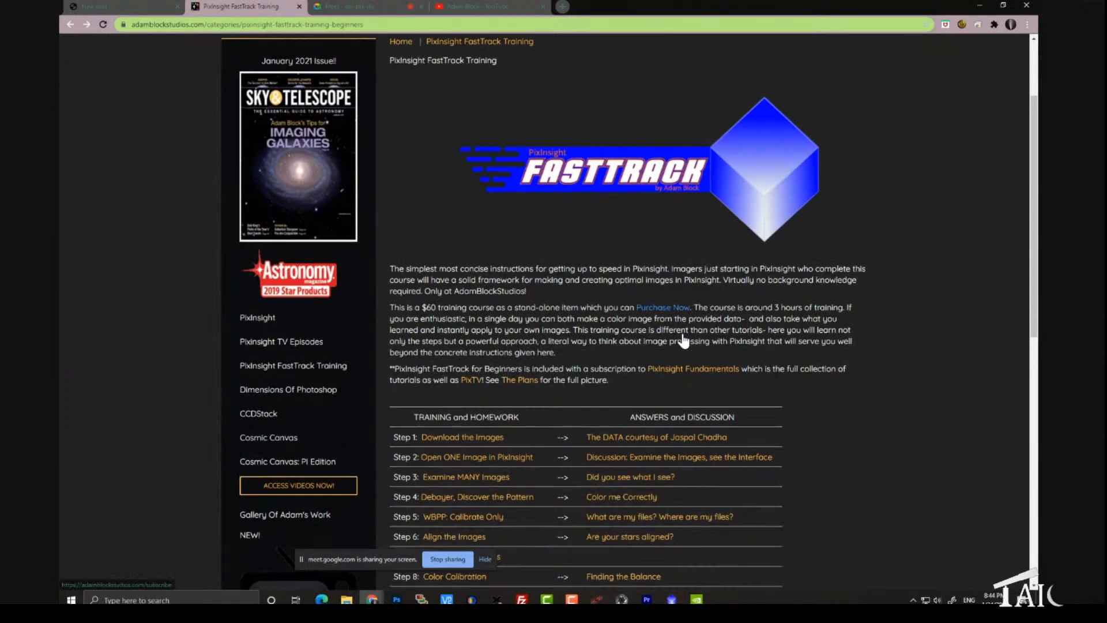
pyautogui.scroll(-1, 683, 340)
pyautogui.hotkey('alt', 'Tab')
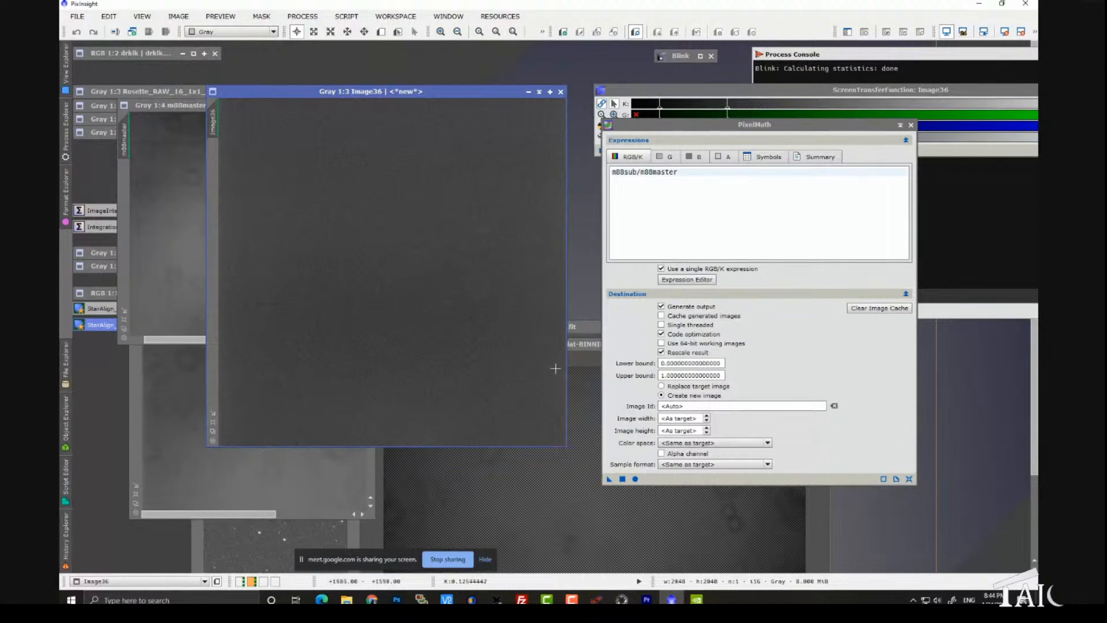
# Step: Bring the Process Console over the division result, and revisit the FastTrack training step list in Chrome before returning to PixInsight
pyautogui.moveTo(848, 56); pyautogui.dragTo(334, 115)
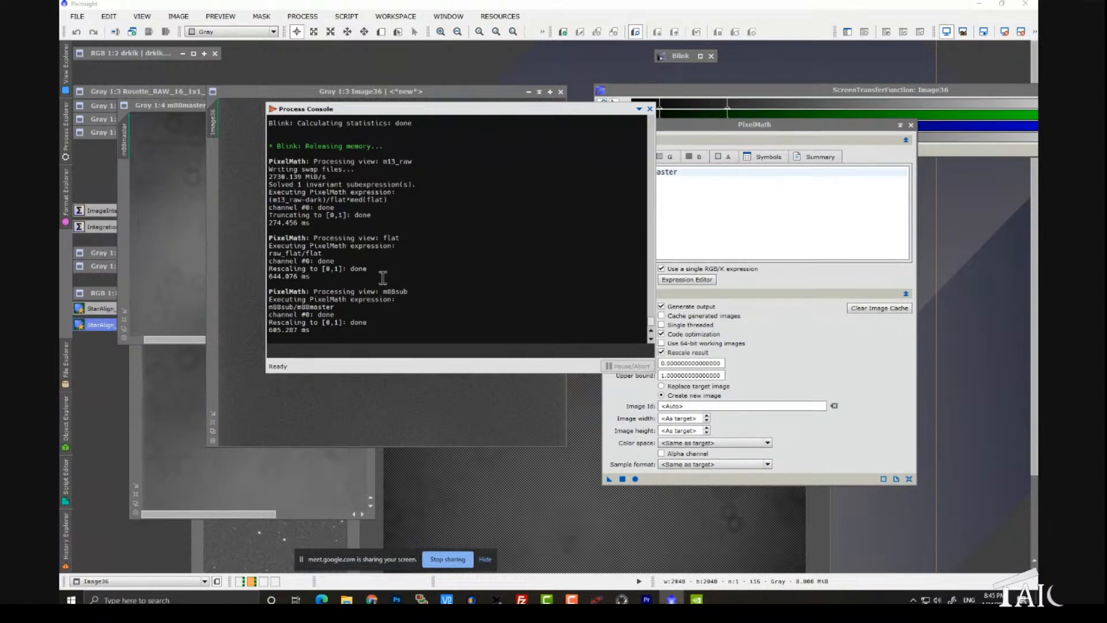
pyautogui.moveTo(372, 600)
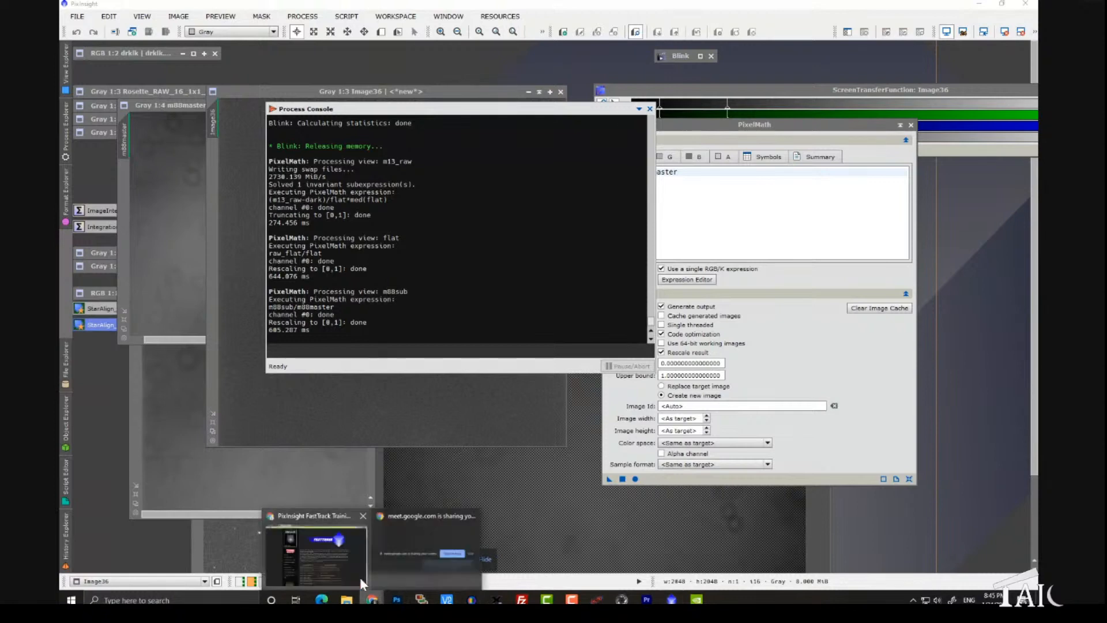
pyautogui.click(359, 576)
pyautogui.scroll(-2, 520, 386)
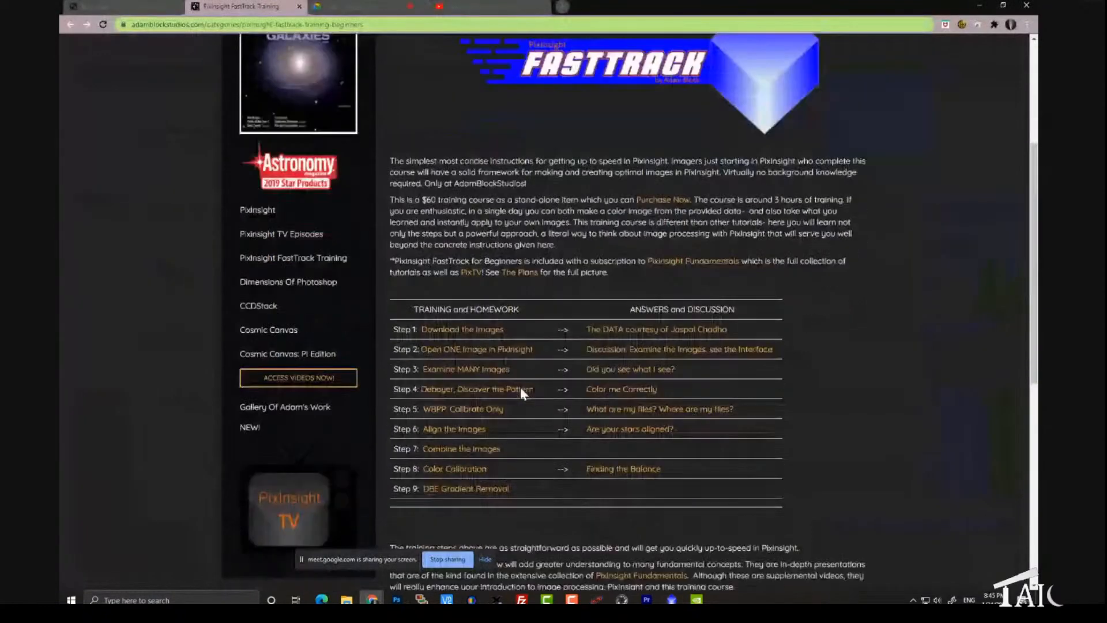
pyautogui.scroll(-2, 520, 391)
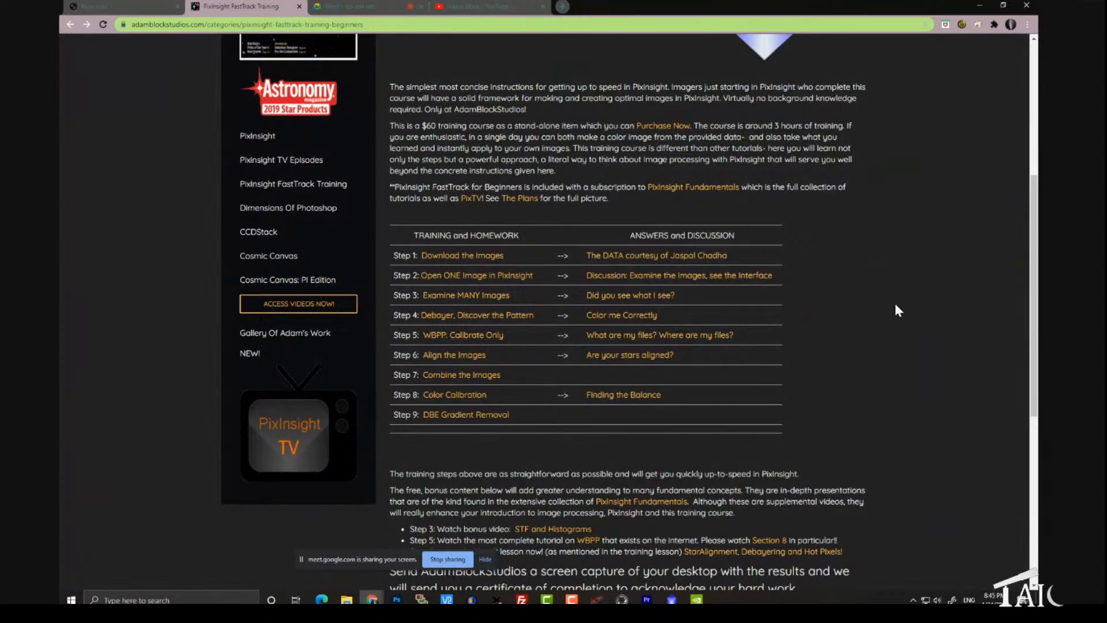
pyautogui.click(671, 600)
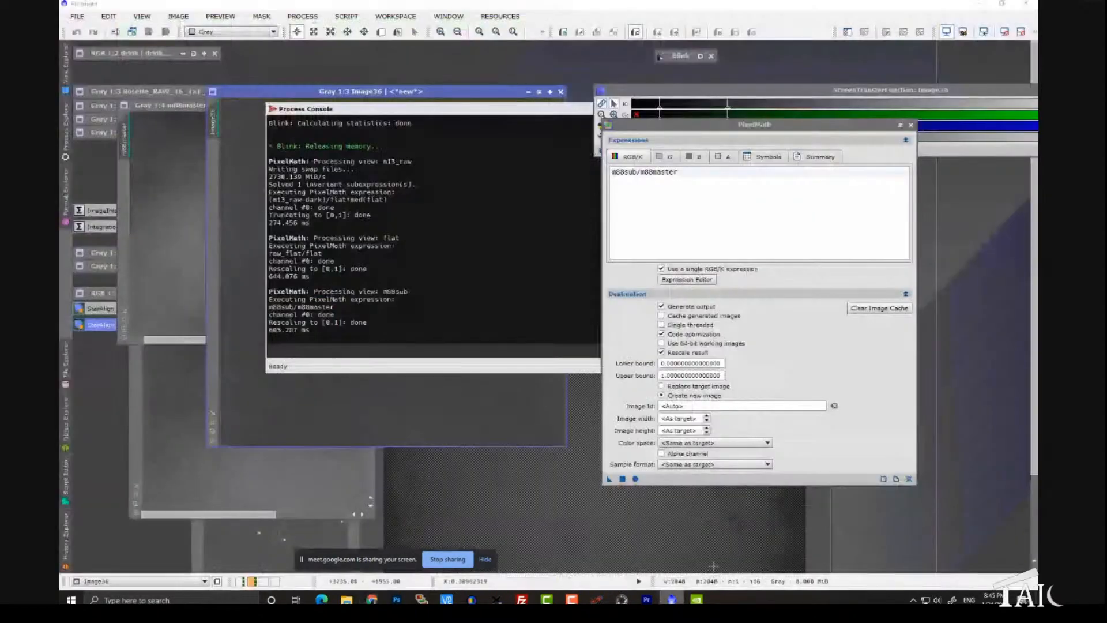
# Step: Close PixelMath, move the Process Console aside, and place the flat and m13_raw images over the division result
pyautogui.click(910, 125)
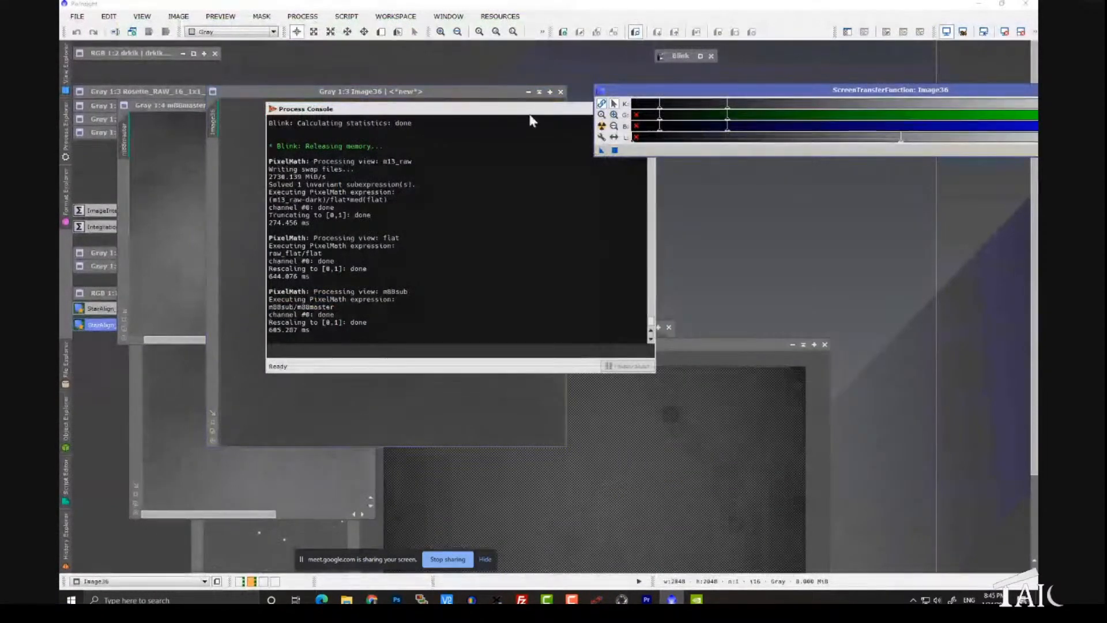
pyautogui.moveTo(478, 109); pyautogui.dragTo(824, 167)
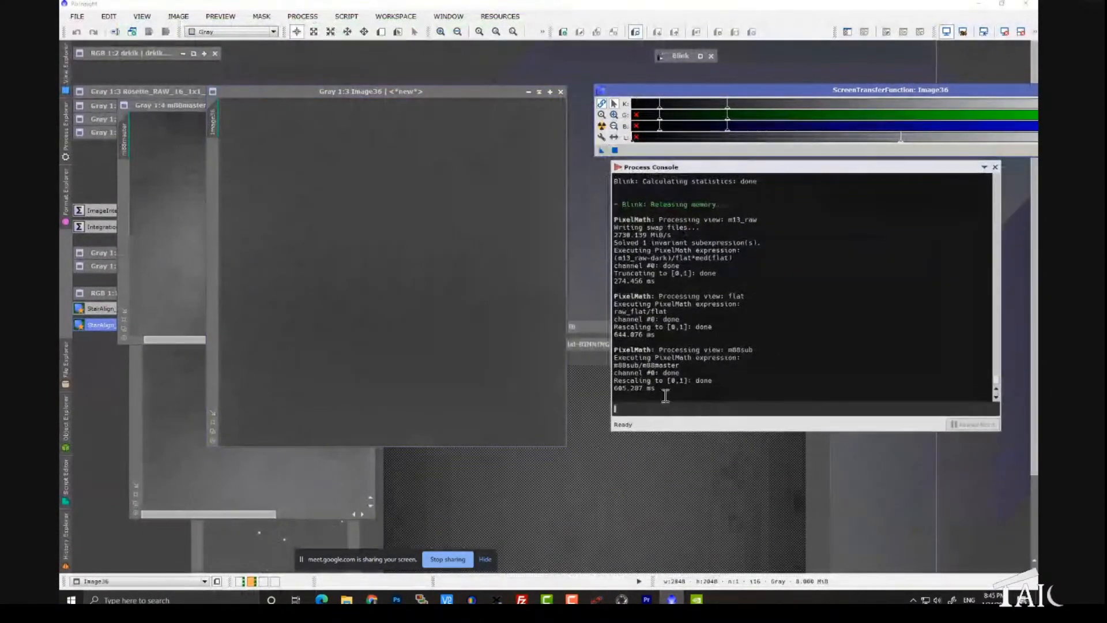
pyautogui.click(570, 345)
pyautogui.moveTo(569, 344); pyautogui.dragTo(413, 93)
pyautogui.click(551, 519)
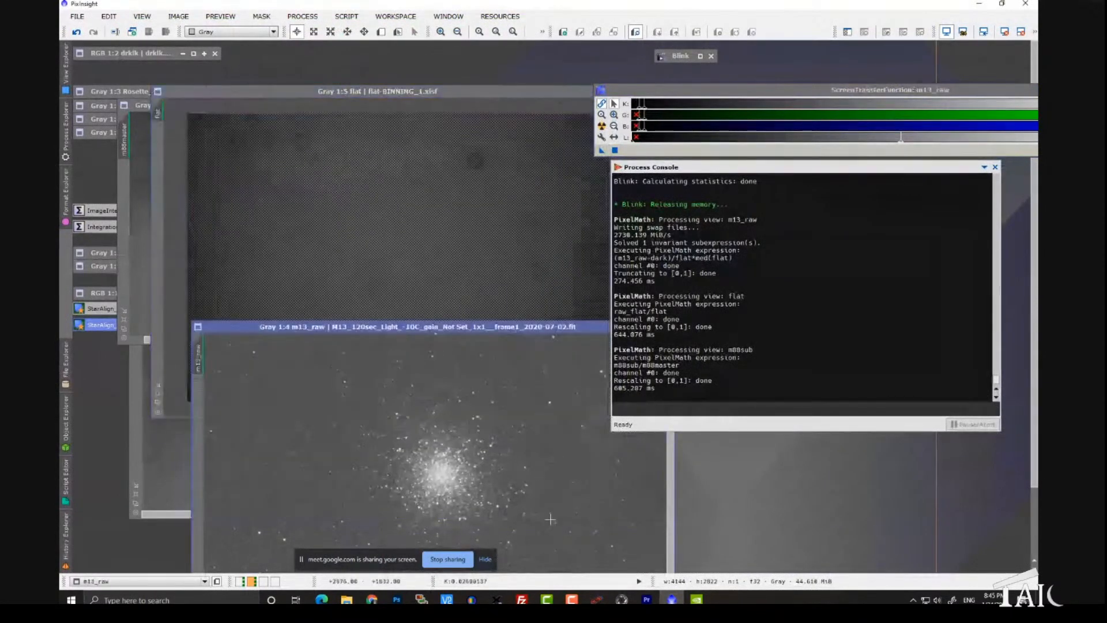
pyautogui.moveTo(476, 331); pyautogui.dragTo(459, 134)
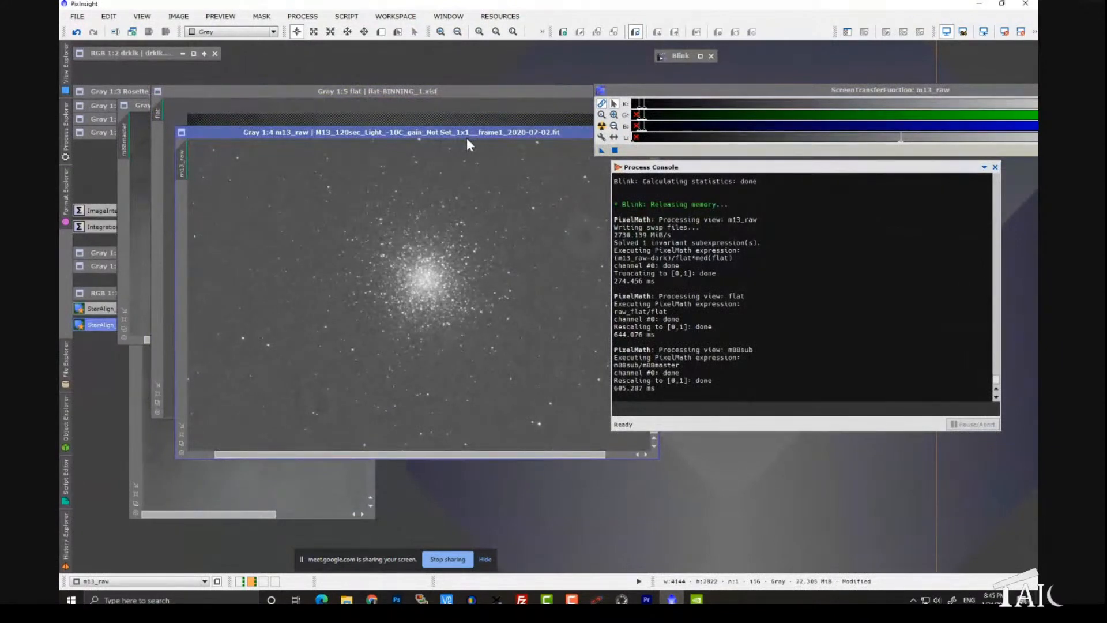
# Step: Switch to the first workspace, open M78RGB at 1:7, and separate it from the Process Console for an unobstructed view
pyautogui.click(240, 581)
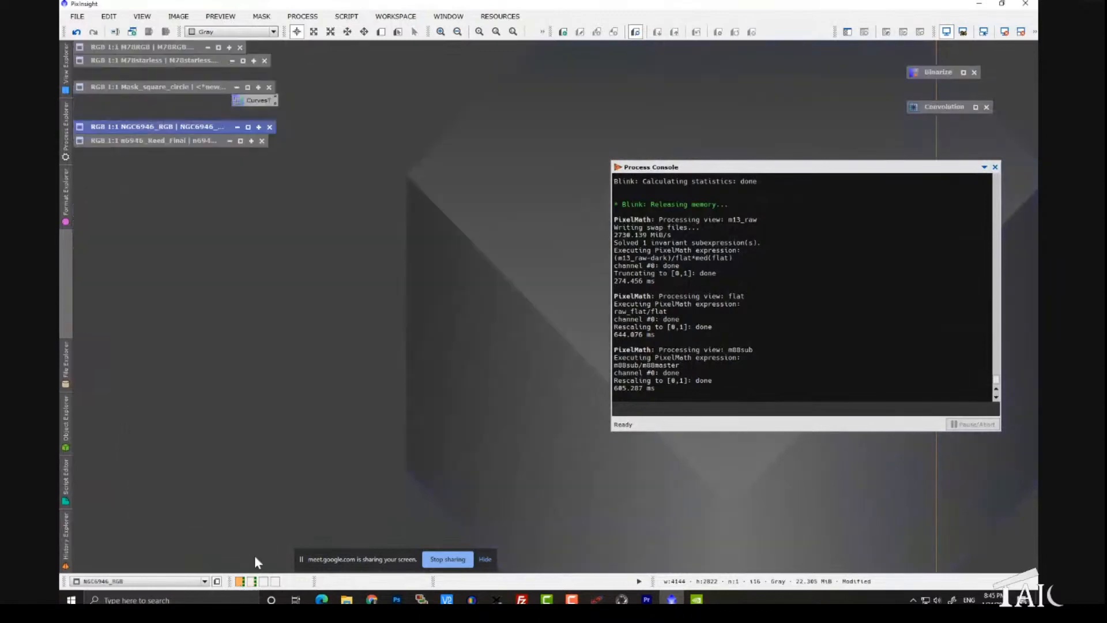
pyautogui.doubleClick(165, 46)
pyautogui.scroll(-4, 504, 240)
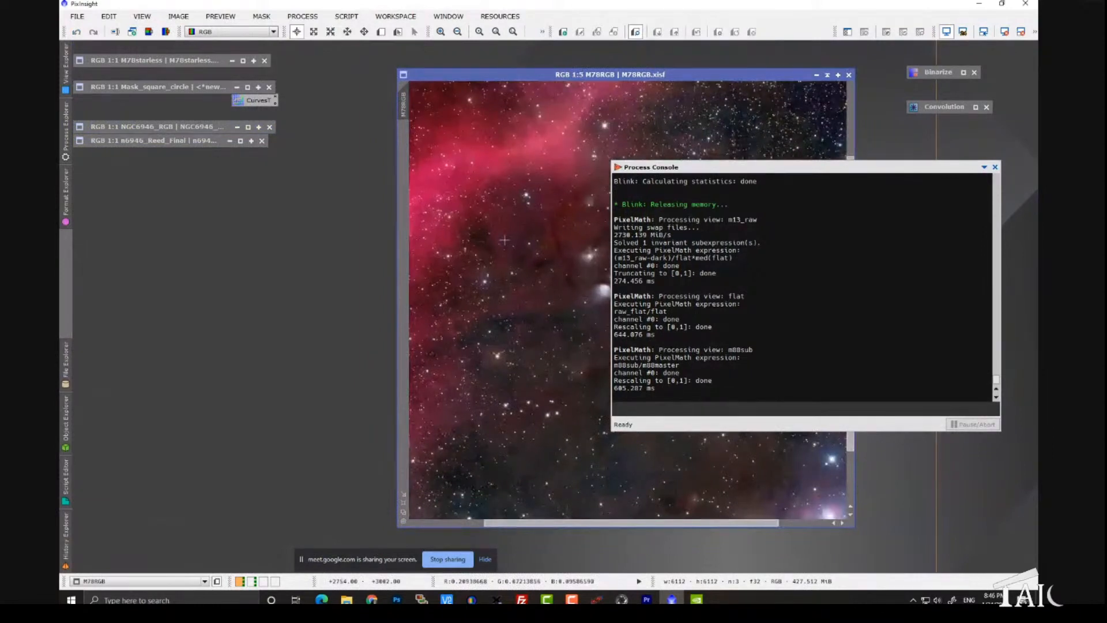
pyautogui.scroll(-1, 504, 240)
pyautogui.moveTo(646, 170); pyautogui.dragTo(939, 180)
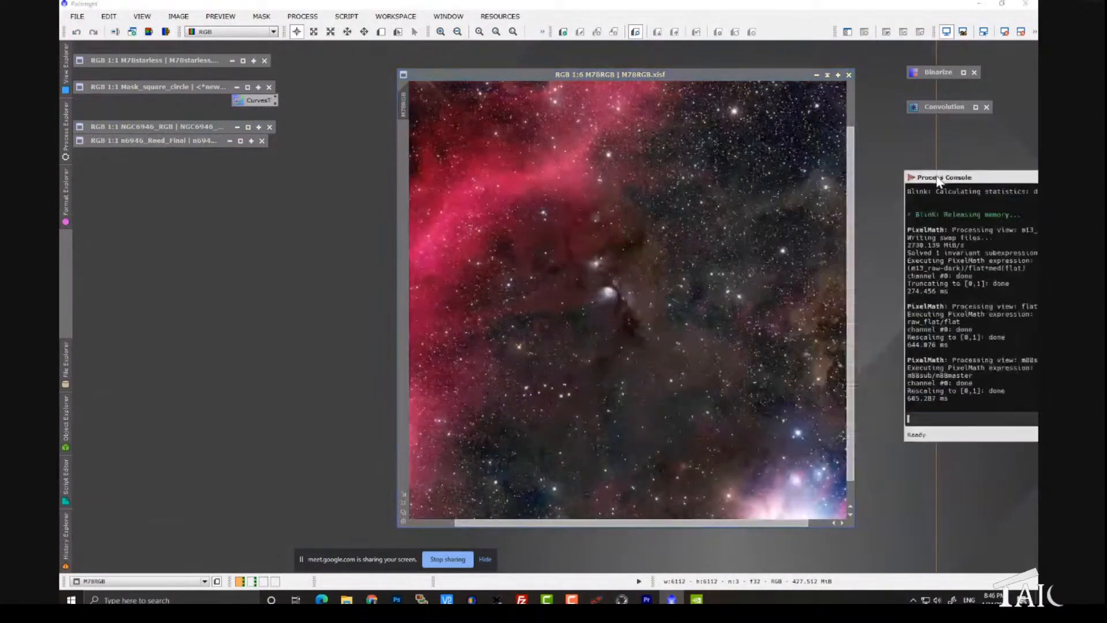
pyautogui.moveTo(732, 75); pyautogui.dragTo(591, 68)
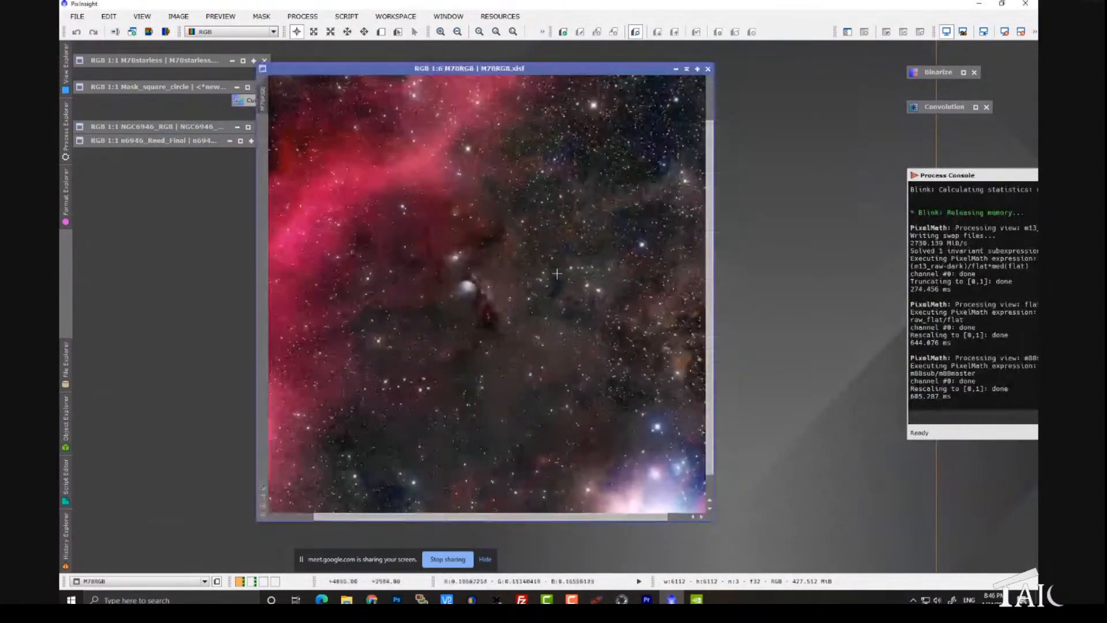
pyautogui.scroll(-2, 557, 274)
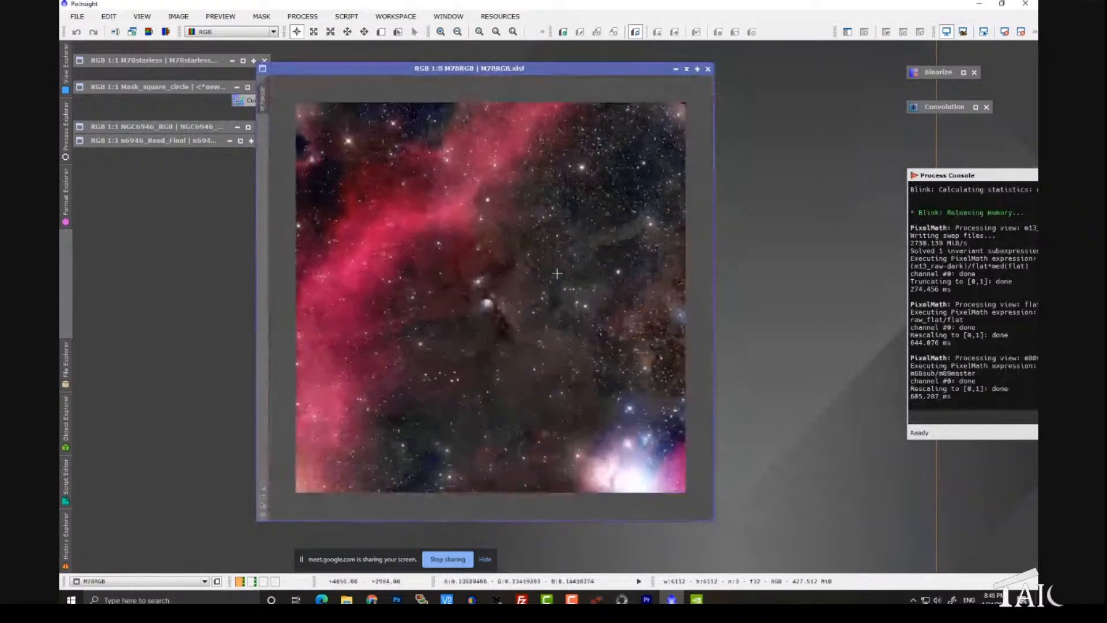
pyautogui.scroll(1, 558, 273)
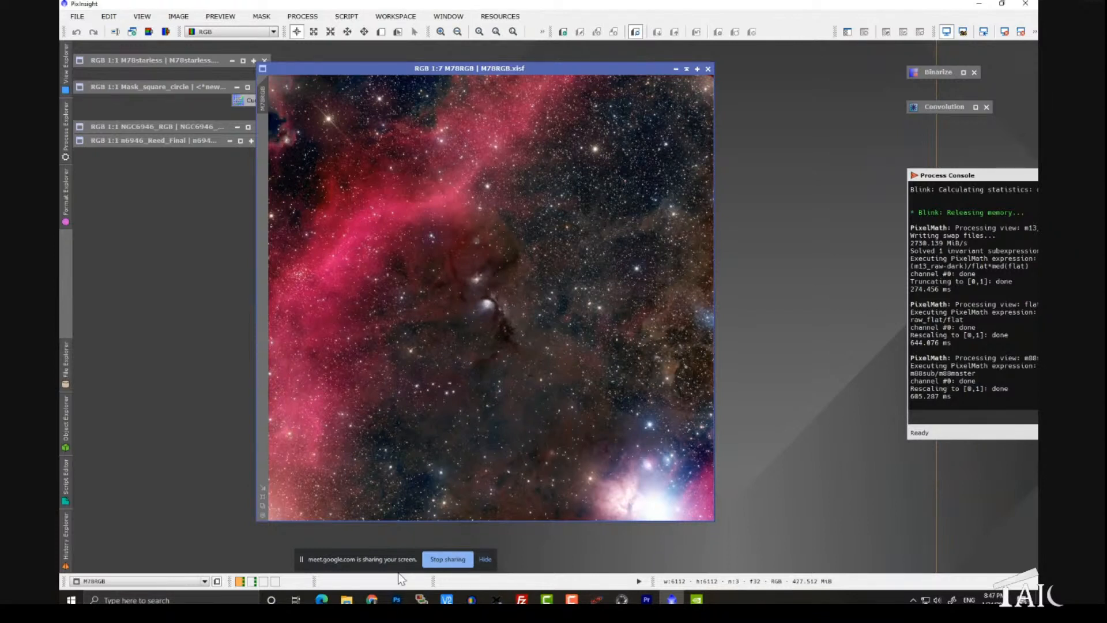
# Step: Switch to Chrome, show the beginning of the PixInsight FastTrack Training page, and stop sharing the screen
pyautogui.click(374, 599)
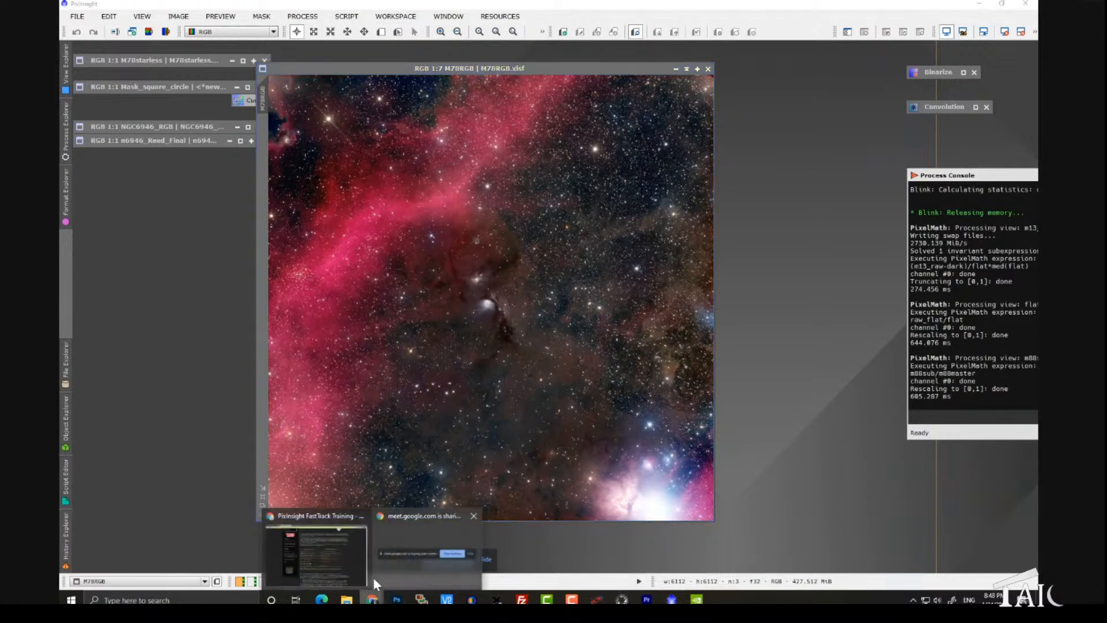
pyautogui.click(327, 563)
pyautogui.scroll(5, 792, 428)
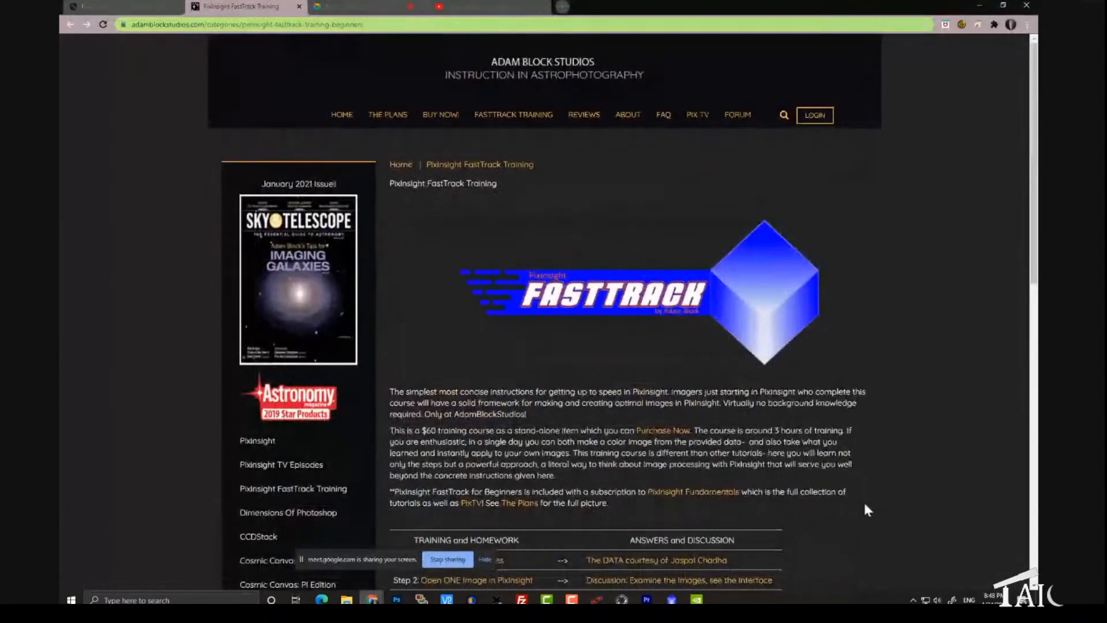
pyautogui.click(448, 559)
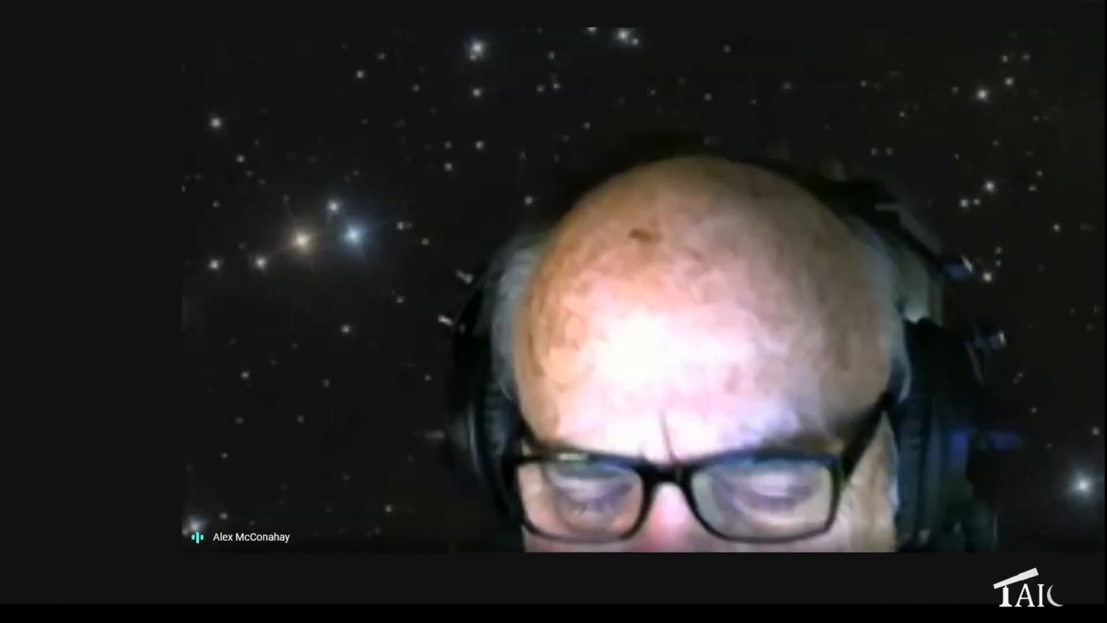